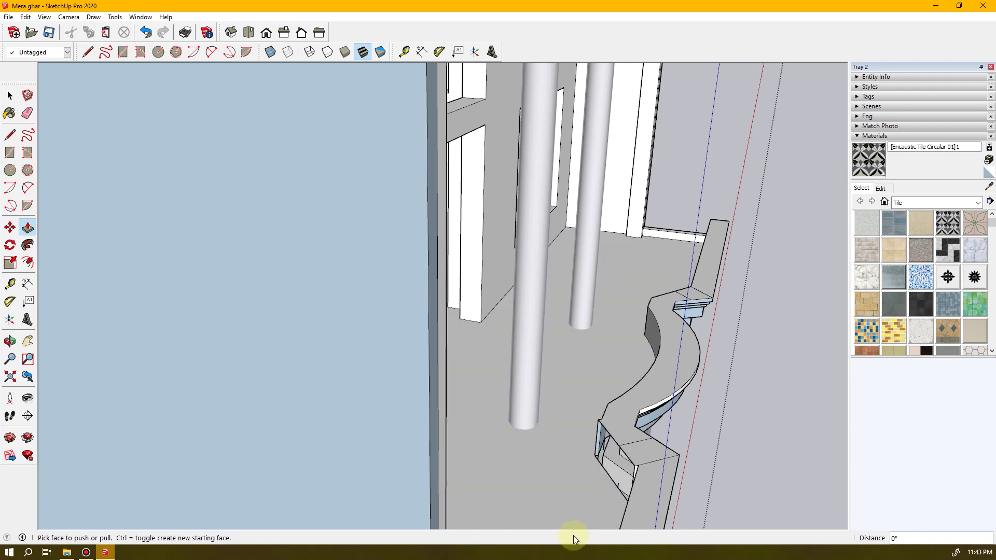
- Undo the last Push/Pull that cut into the balcony parapet wall
key(ctrl+z)
middle_drag(633, 478, 573, 430)
- Try pushing the inner parapet face around the small protruding block outward and back in to its offset limit
key(p)
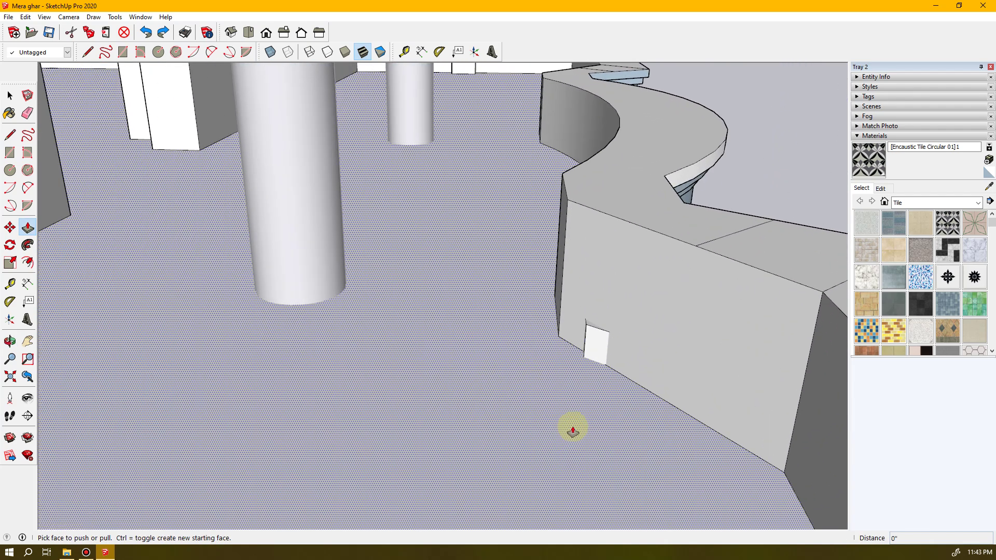
middle_drag(601, 386, 583, 392)
scroll(583, 392, up, 1)
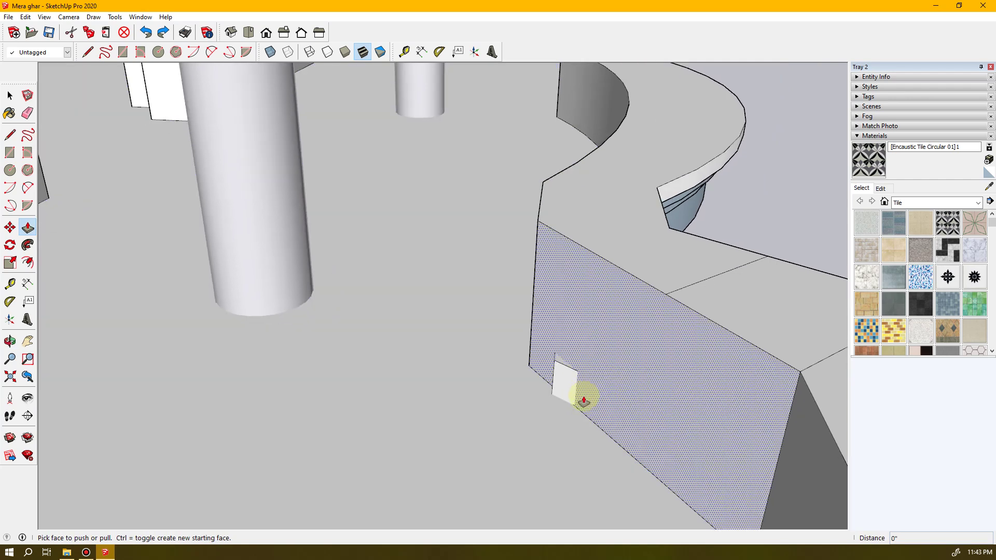
mouse_move(683, 385)
middle_down()
mouse_move(662, 393)
mouse_move(673, 398)
middle_up()
click(664, 388)
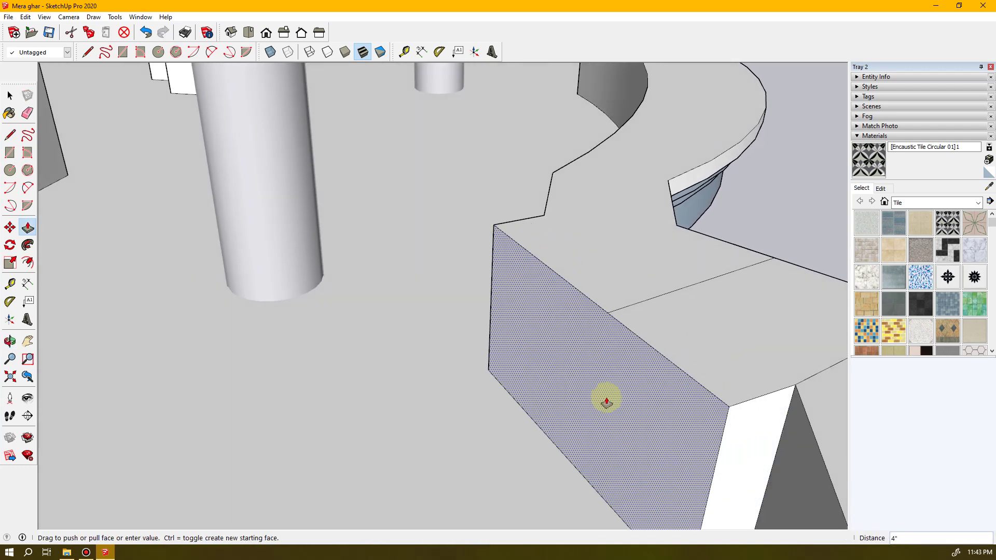
click(621, 404)
middle_drag(621, 403, 638, 469)
click(633, 457)
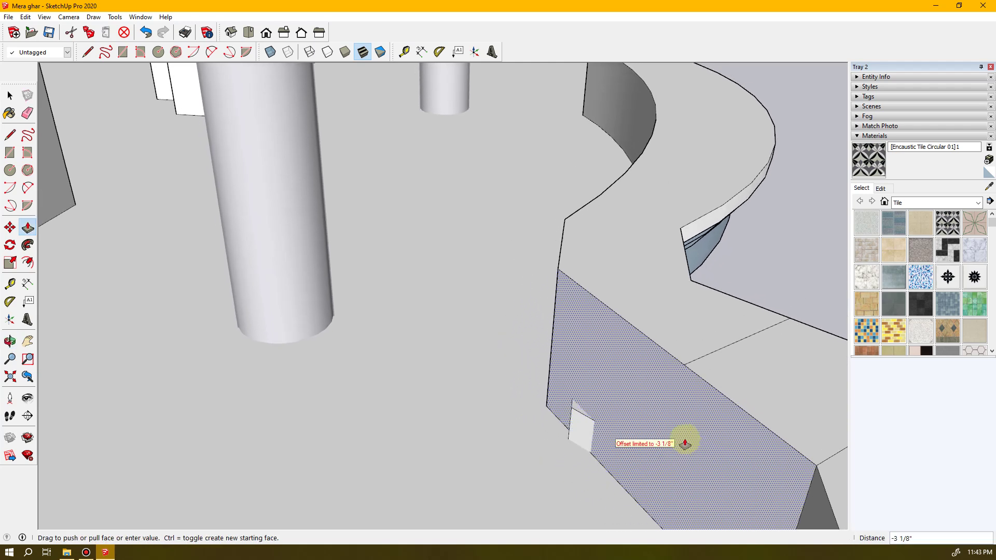
click(628, 454)
scroll(602, 415, up, 3)
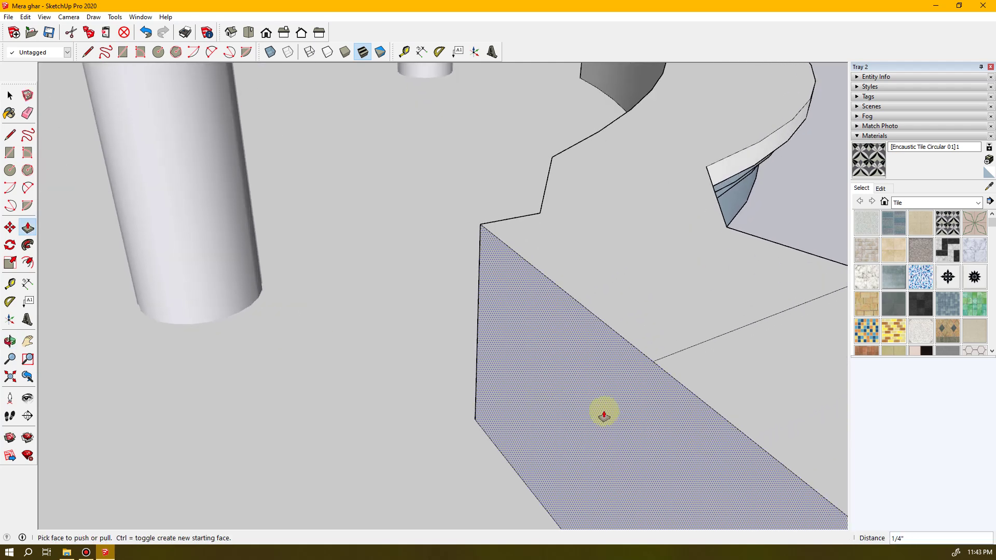
click(601, 419)
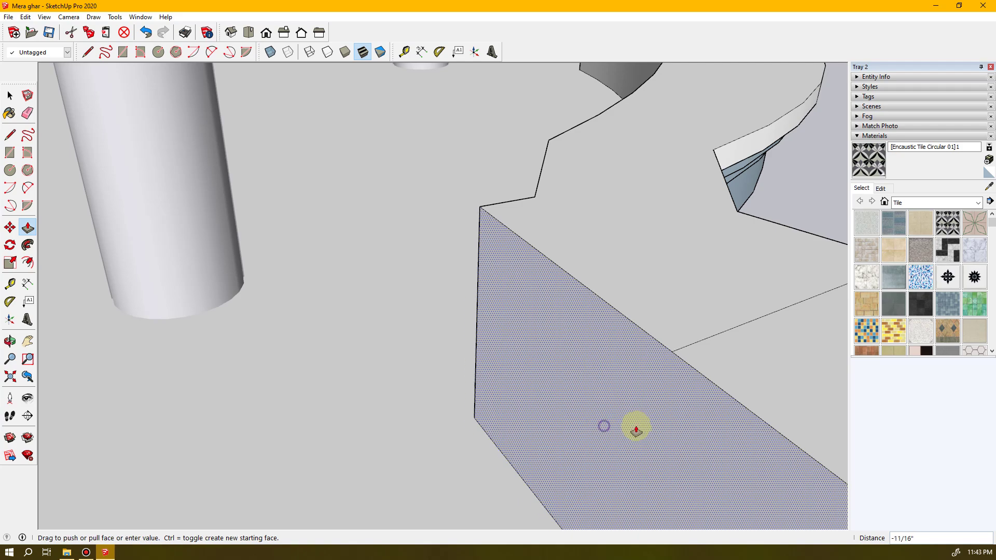
click(678, 423)
scroll(643, 417, up, 5)
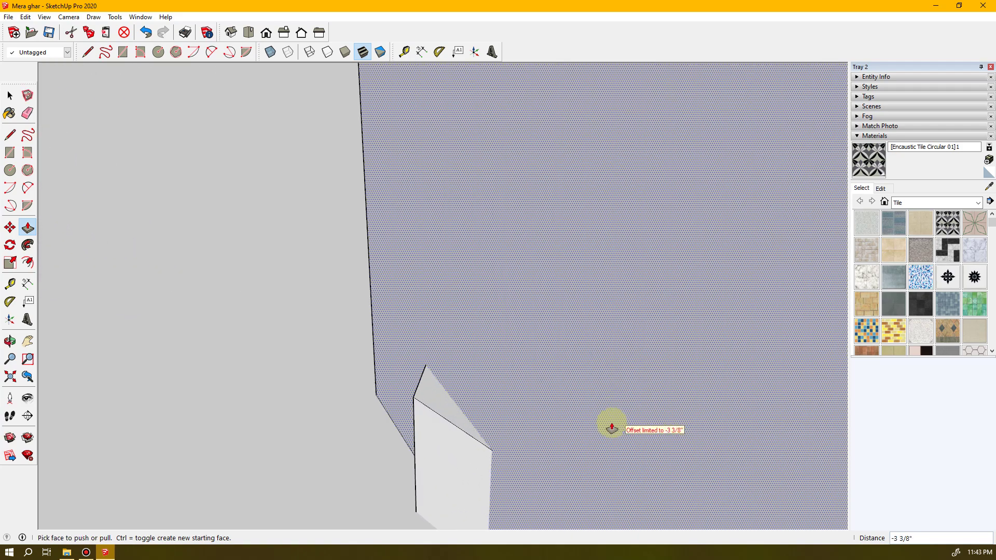
- Draw lines along the small block's edges, from its upper wall corner to the outer corner and down to the floor
scroll(516, 380, up, 3)
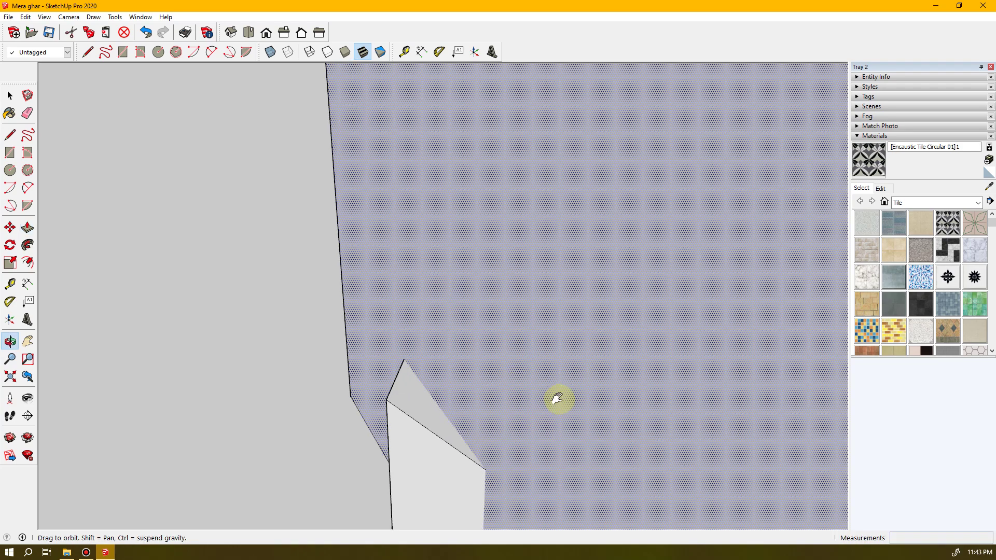
shift+middle_drag(551, 404, 603, 292)
scroll(570, 324, up, 3)
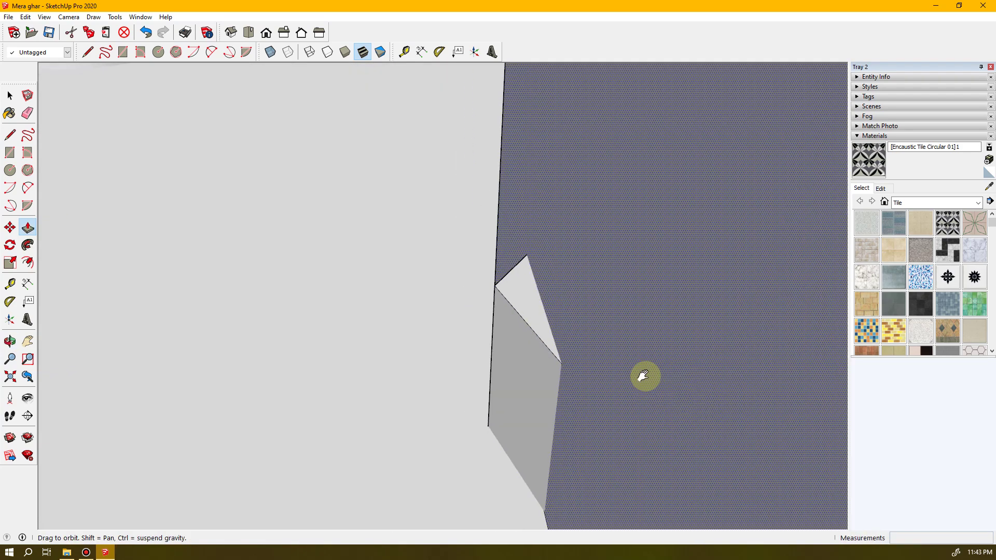
scroll(379, 392, up, 3)
scroll(379, 392, up, 3)
drag(254, 393, 719, 420)
key(p)
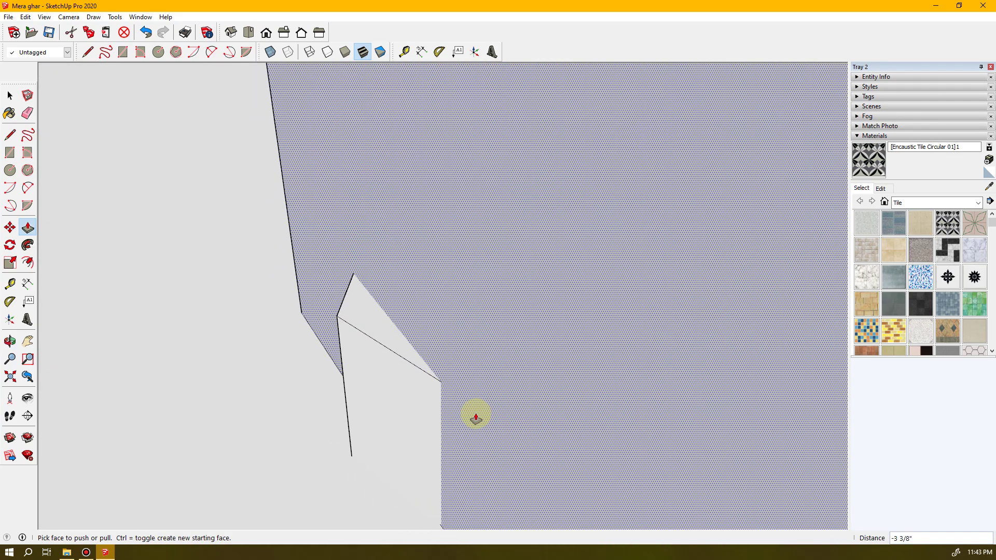
key(l)
click(353, 273)
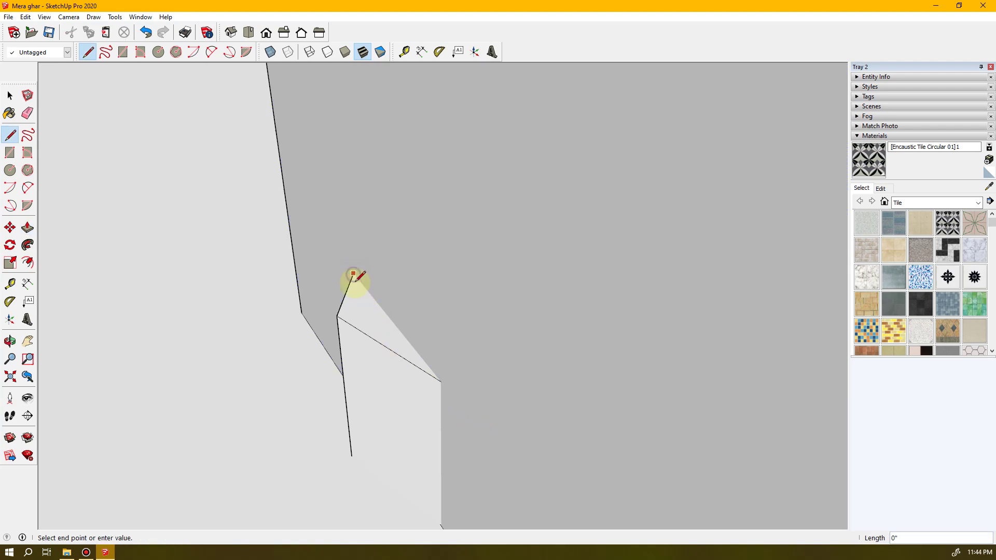
middle_drag(446, 397, 514, 370)
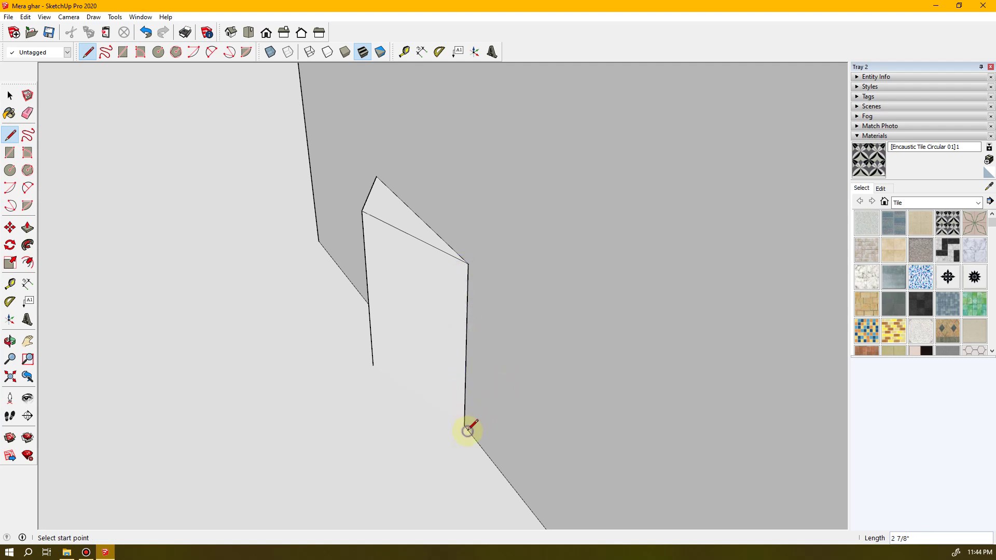
- Undo the last line, then trace the small block's base, side and wall edges with new lines
key(space)
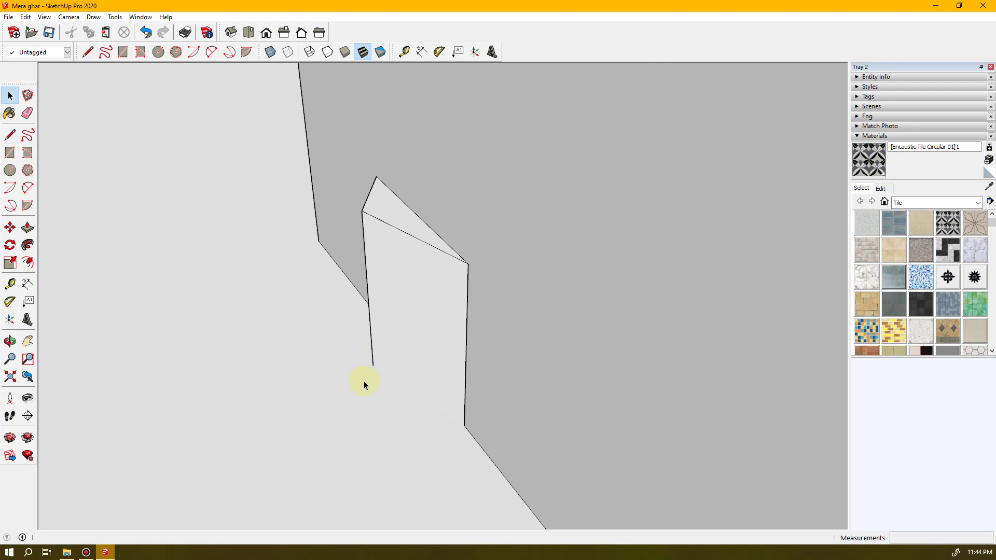
key(ctrl+z)
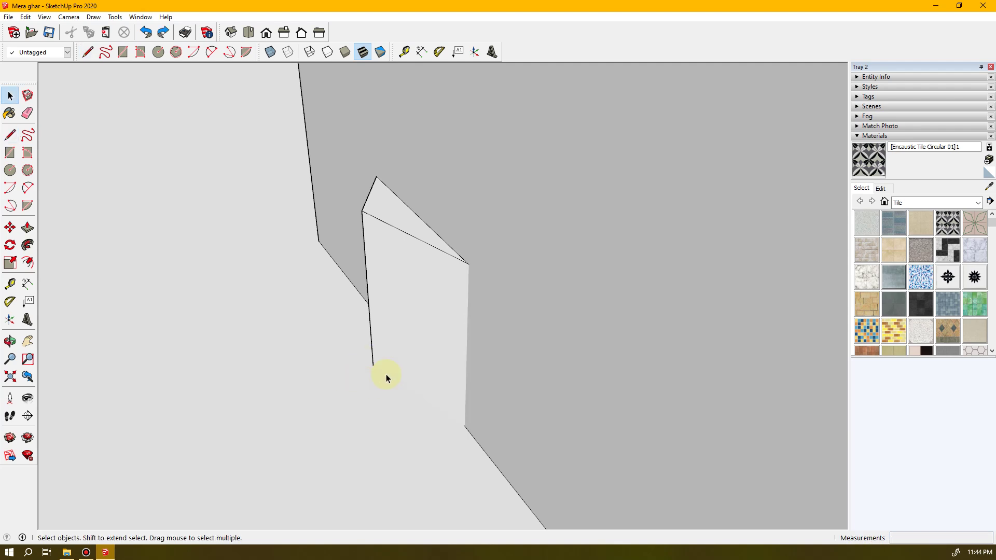
key(l)
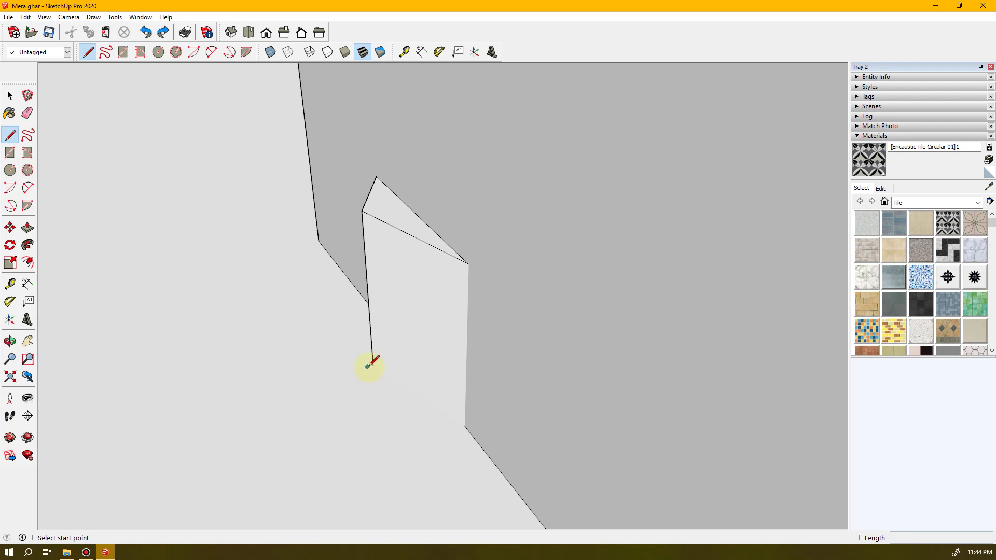
click(374, 365)
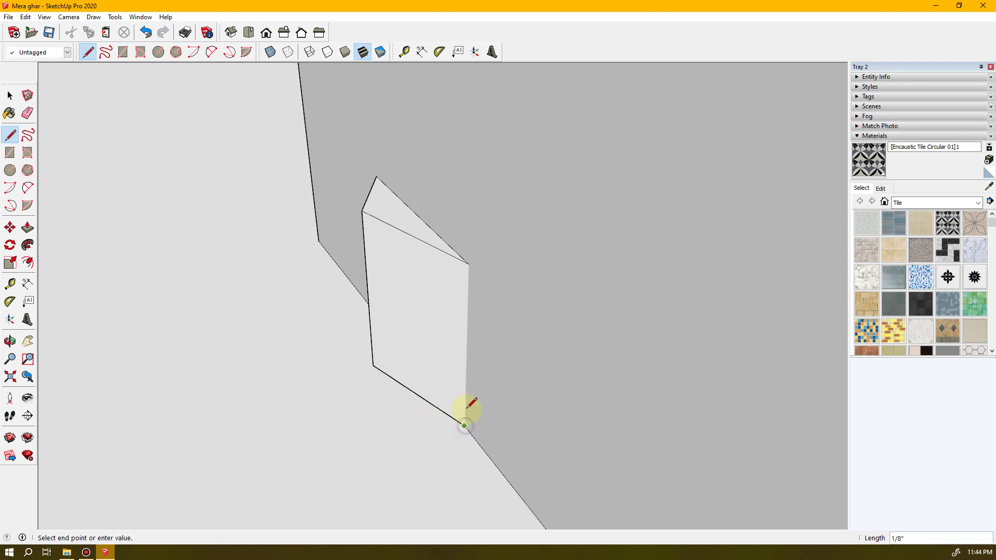
click(468, 264)
middle_drag(382, 329, 700, 353)
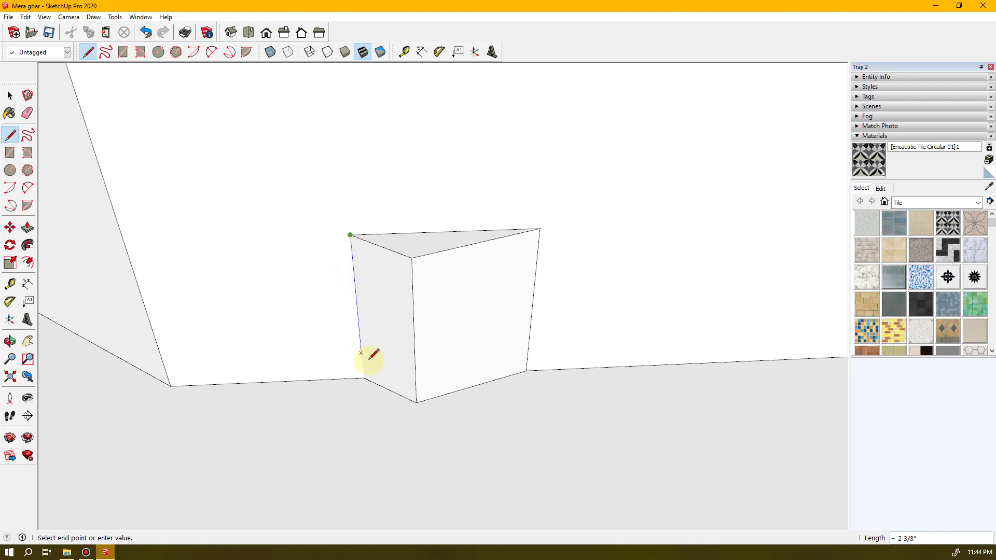
middle_drag(468, 358, 422, 198)
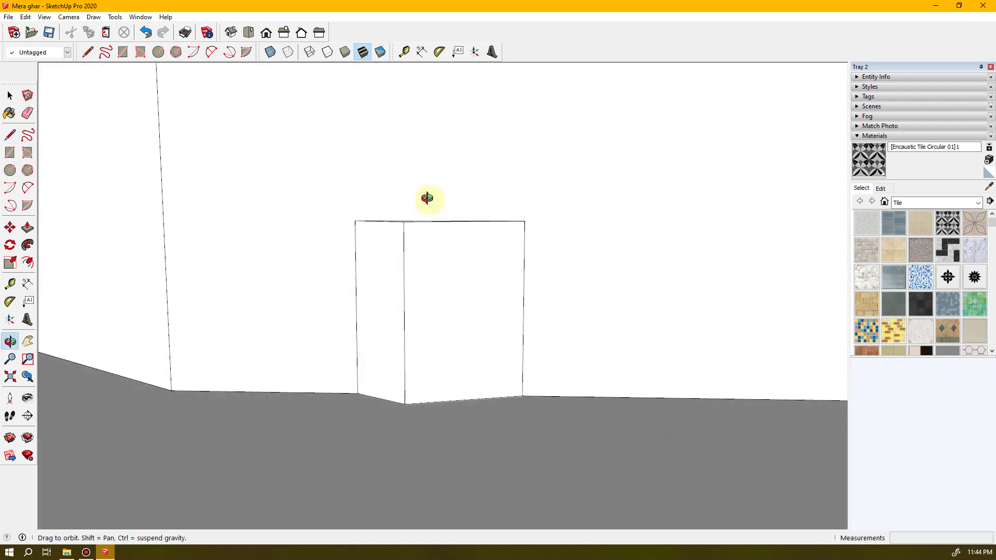
middle_drag(465, 378, 500, 438)
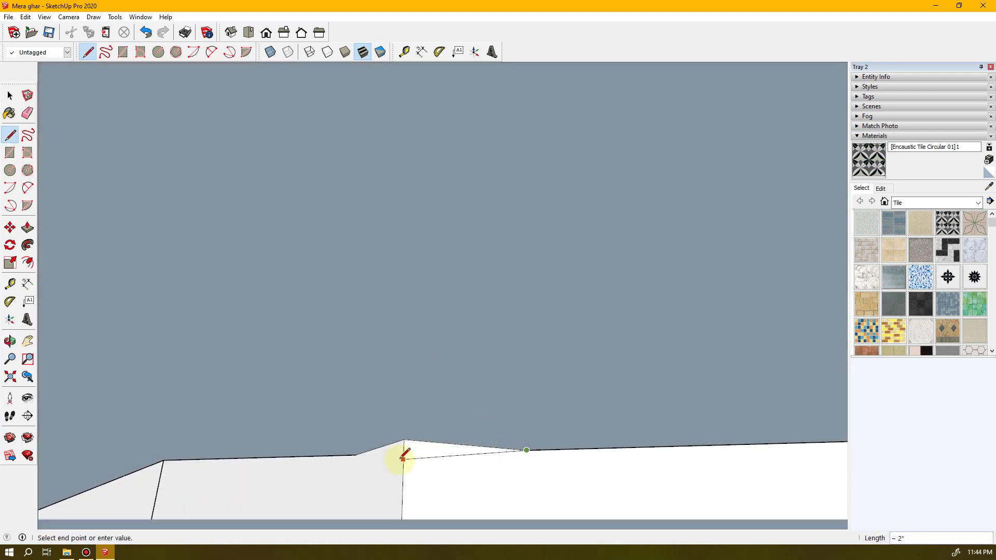
middle_drag(442, 465, 447, 495)
middle_drag(454, 422, 399, 499)
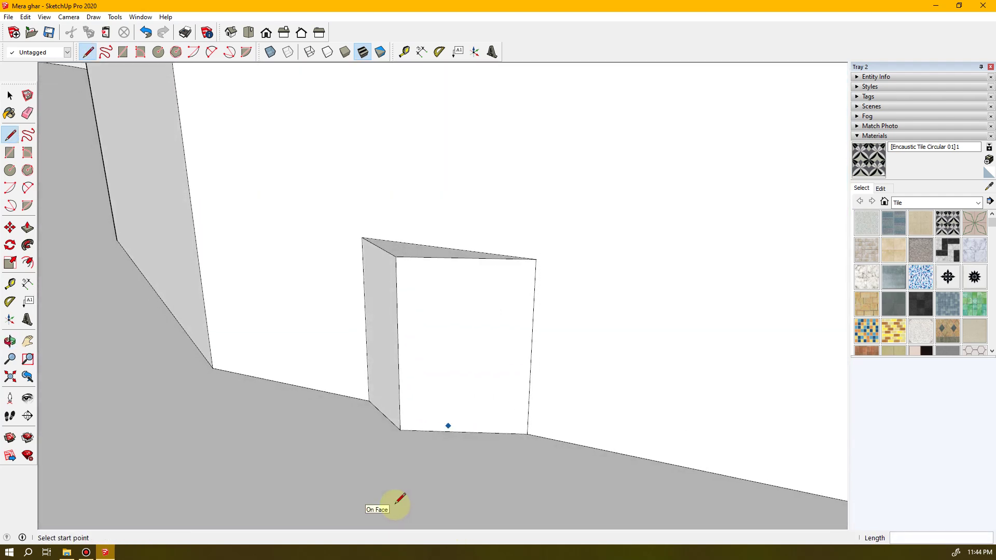
- Erase the small block's protruding corner edges and the leftover edge on the floor
key(e)
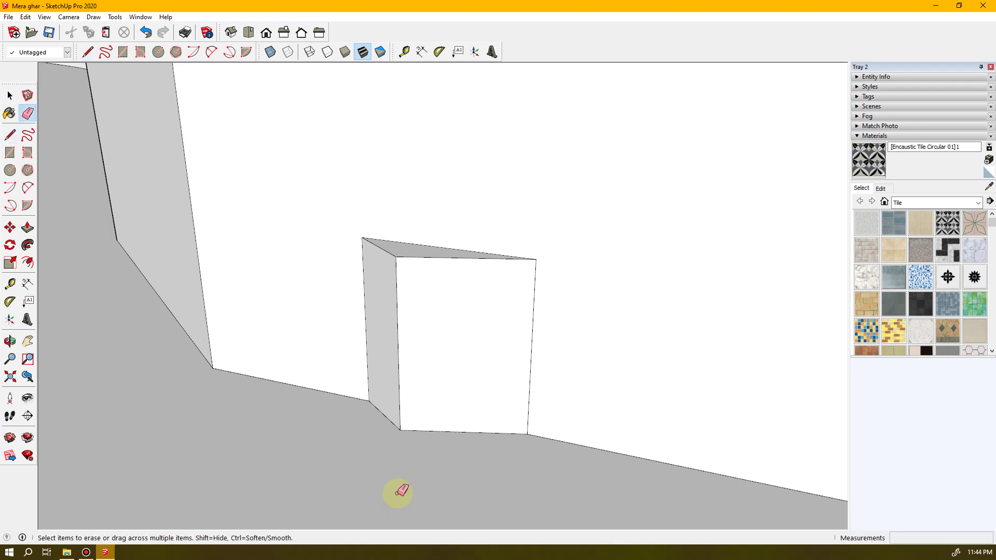
click(395, 257)
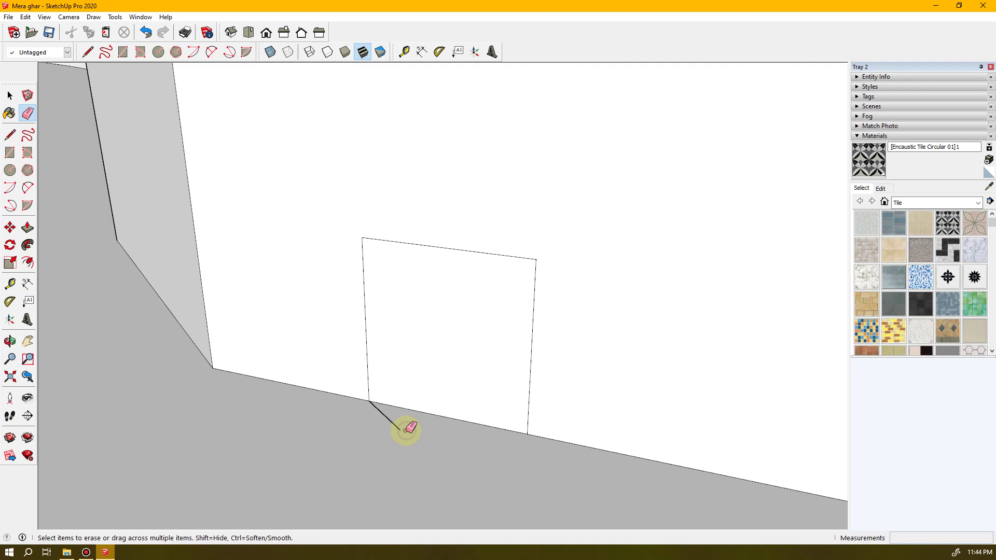
mouse_move(399, 426)
middle_down()
mouse_move(422, 422)
mouse_move(374, 455)
mouse_move(322, 452)
mouse_move(525, 410)
mouse_move(544, 367)
middle_up()
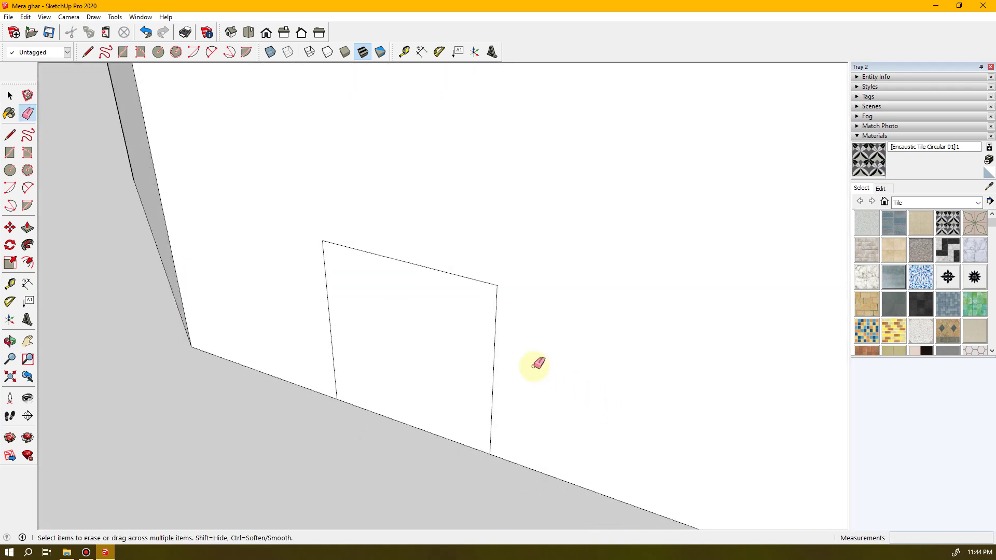
- Examine the outside and underside of the parapet corner where the small block meets the stepped moulding
mouse_move(625, 394)
middle_down()
mouse_move(138, 415)
mouse_move(150, 363)
mouse_move(111, 351)
middle_up()
middle_drag(569, 384, 132, 322)
mouse_move(542, 450)
middle_down()
mouse_move(459, 304)
mouse_move(313, 134)
mouse_move(326, 155)
middle_up()
scroll(367, 229, down, 5)
scroll(367, 229, down, 2)
middle_drag(456, 336, 430, 122)
scroll(442, 214, down, 3)
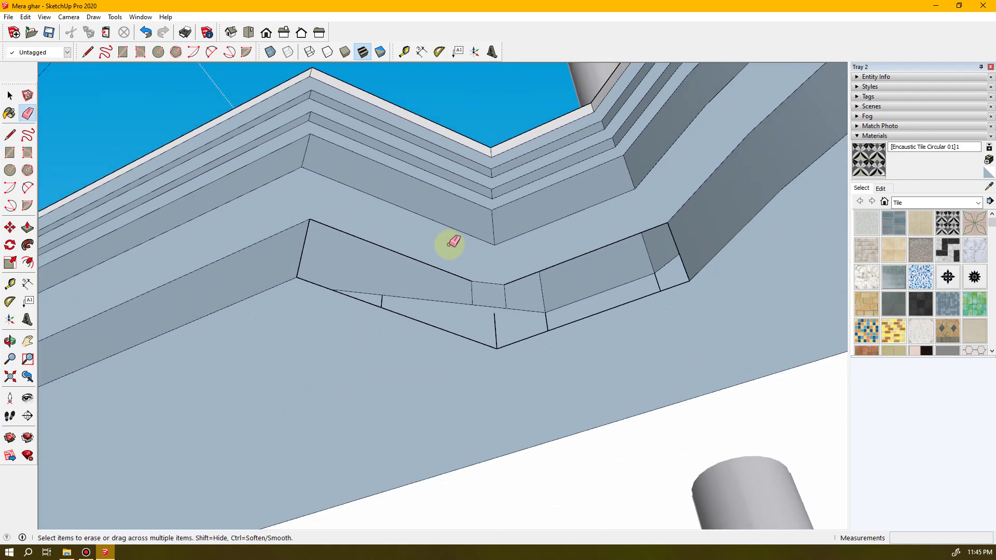
mouse_move(447, 237)
middle_down()
mouse_move(460, 249)
mouse_move(501, 242)
mouse_move(536, 204)
mouse_move(560, 262)
mouse_move(565, 380)
mouse_move(547, 457)
mouse_move(518, 418)
mouse_move(498, 344)
middle_up()
- Undo the edge erasures, traced lines and Push/Pull changes at the parapet corner, back to the original small block
key(ctrl+z)
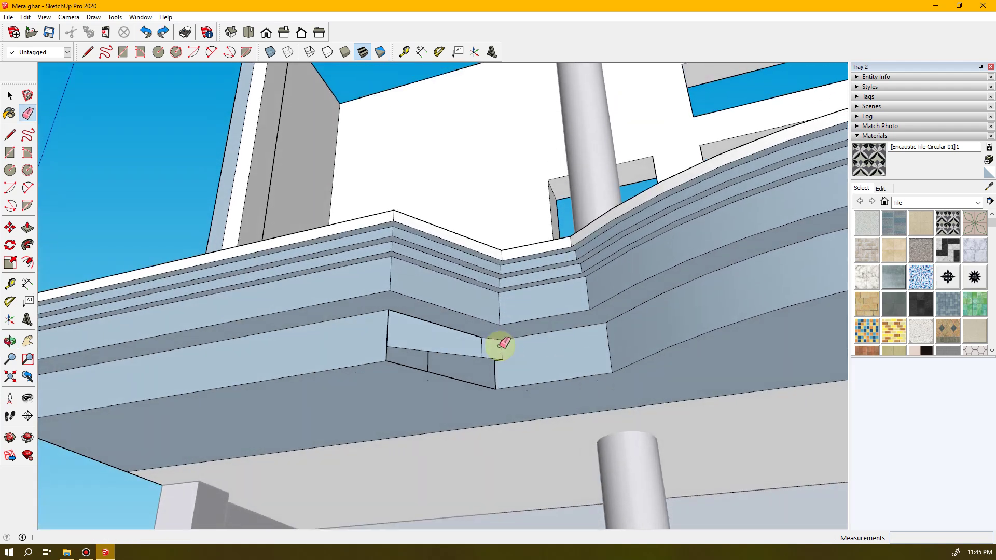
key(ctrl+z)
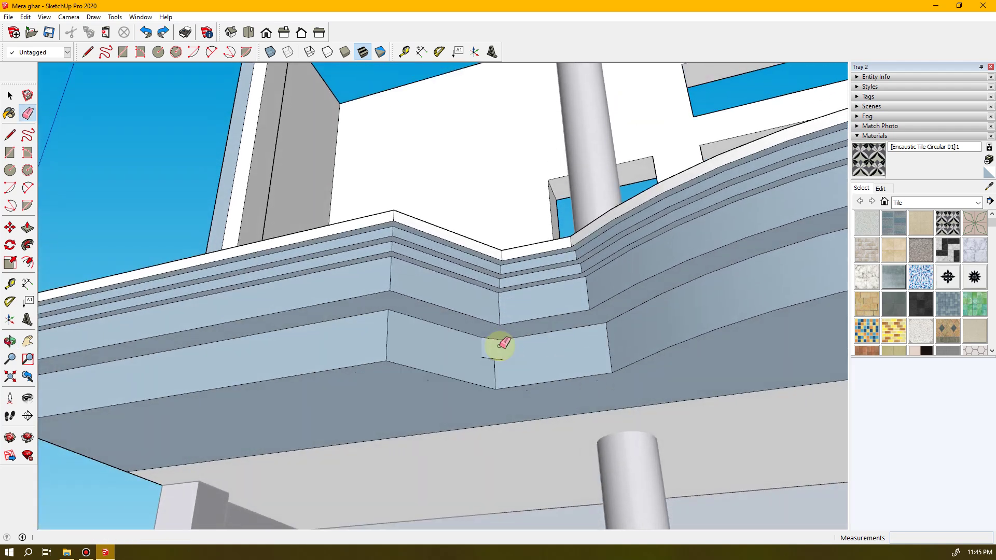
middle_drag(501, 345, 923, 556)
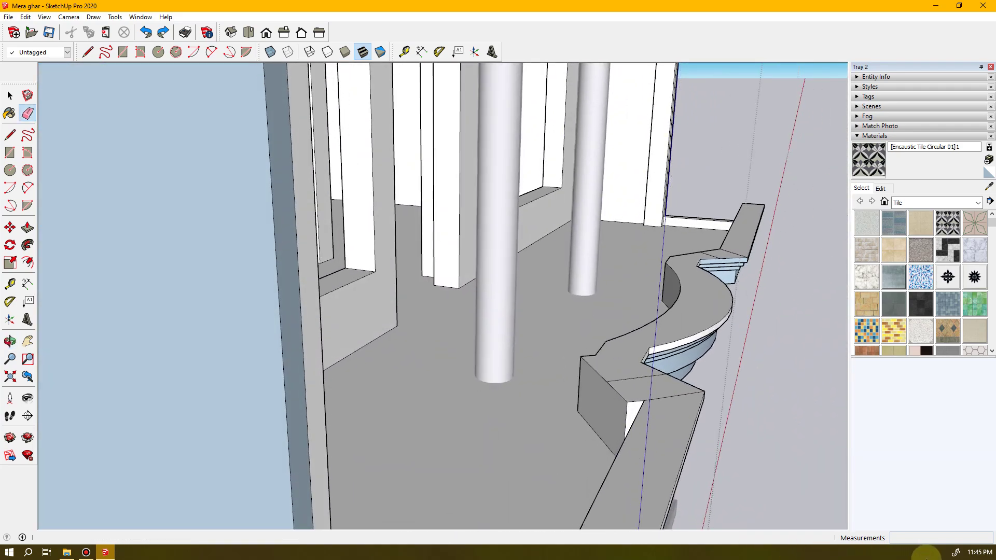
key(ctrl+z)
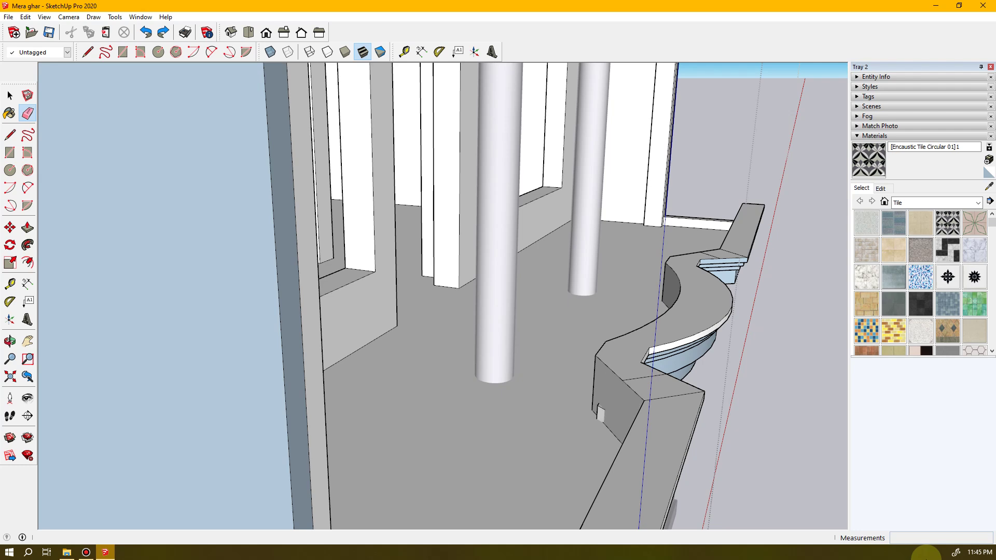
- Try extending the downward-facing strip under the parapet's wide band with Push/Pull, then undo it
middle_drag(691, 452, 592, 372)
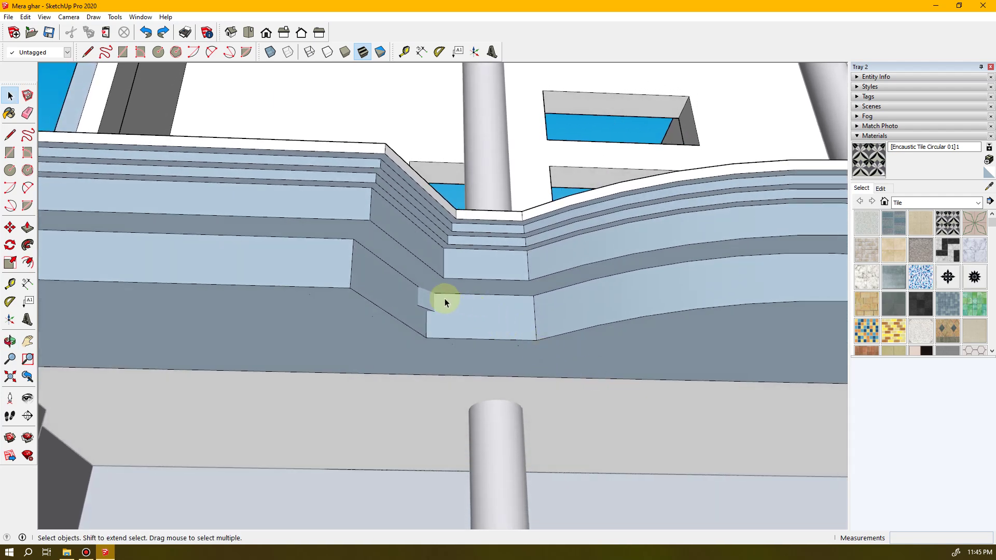
click(417, 270)
key(p)
drag(415, 268, 434, 260)
middle_drag(433, 260, 549, 520)
drag(549, 519, 454, 458)
middle_drag(497, 487, 391, 412)
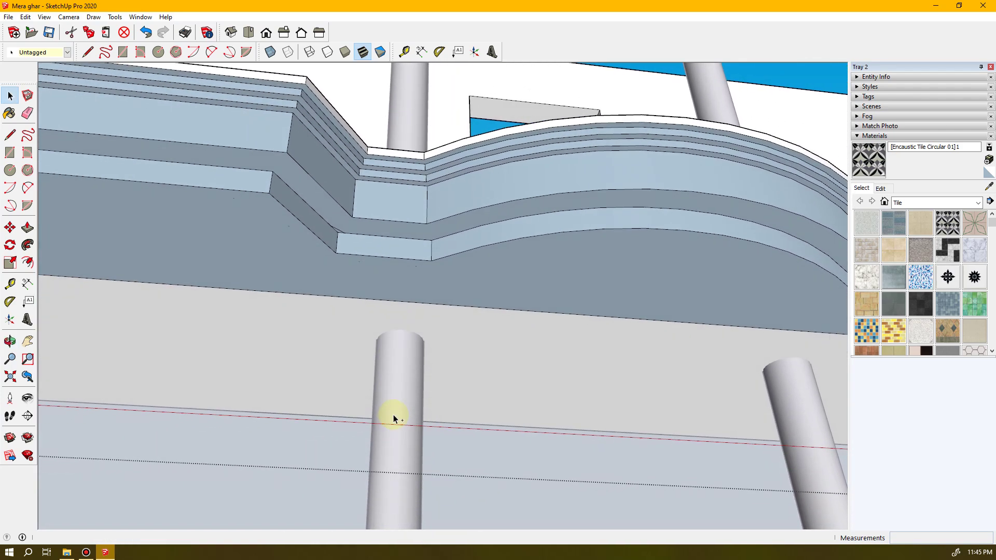
key(ctrl+z)
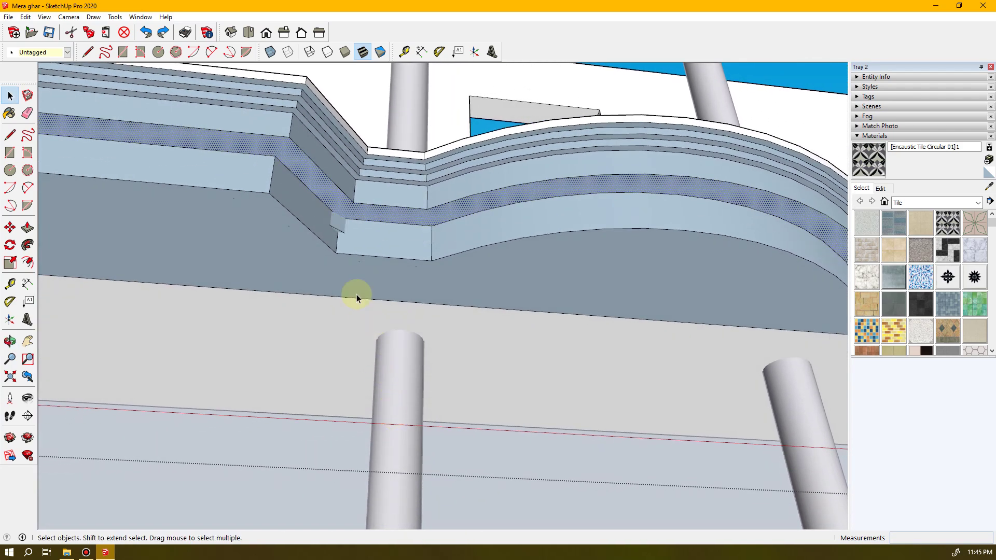
- Push/Pull the downward-facing strip under the parapet's wide band down about 2 7/8" to the small block's lower edge
key(p)
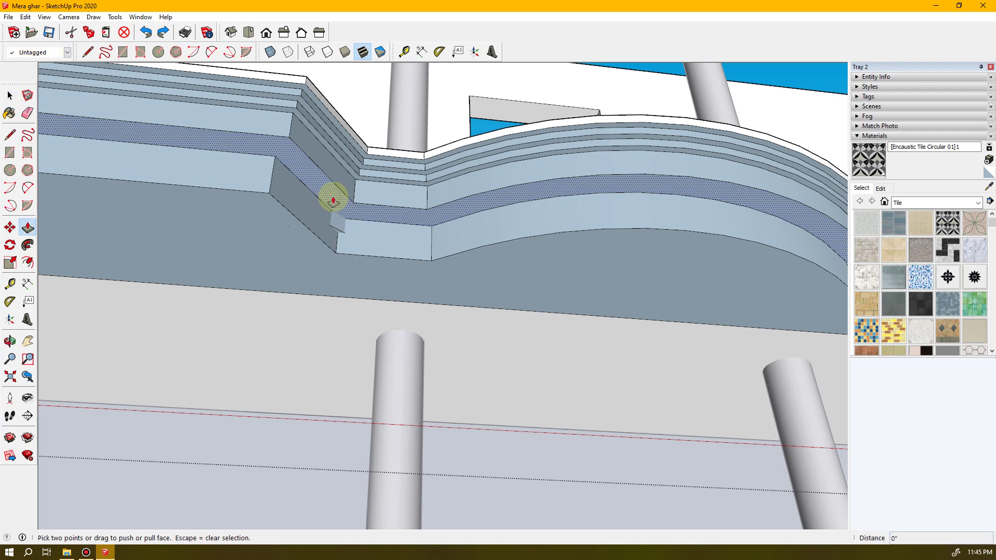
click(333, 201)
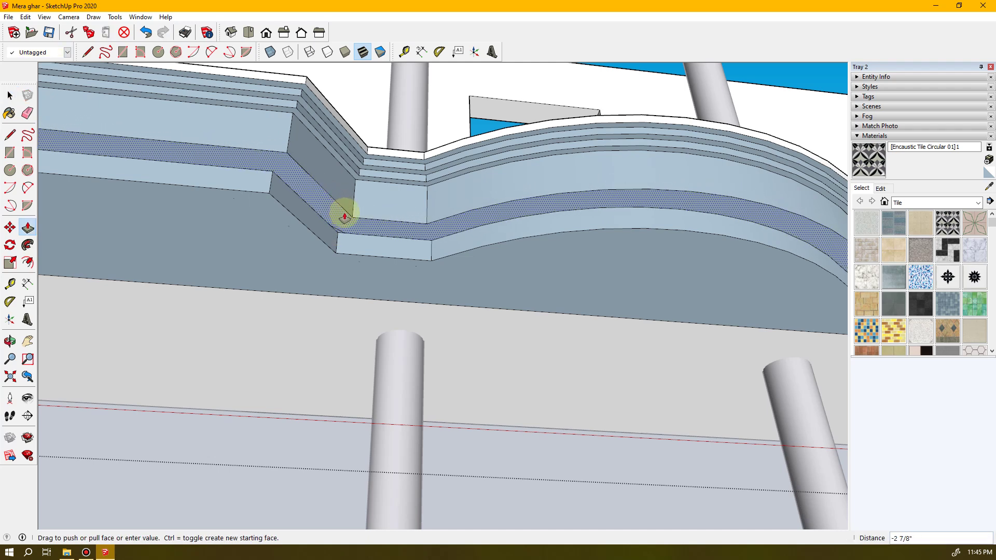
click(344, 213)
middle_drag(436, 272, 396, 339)
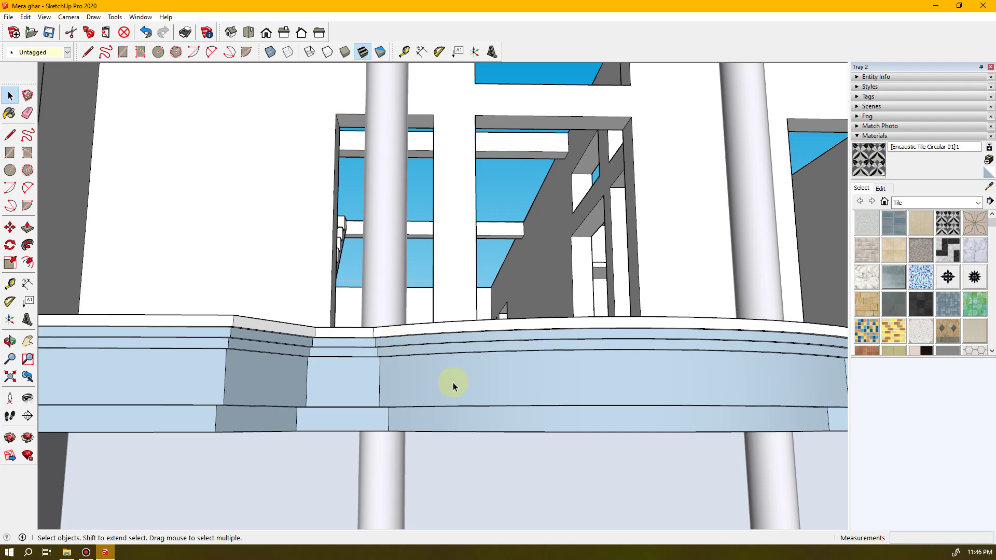
drag(342, 362, 441, 363)
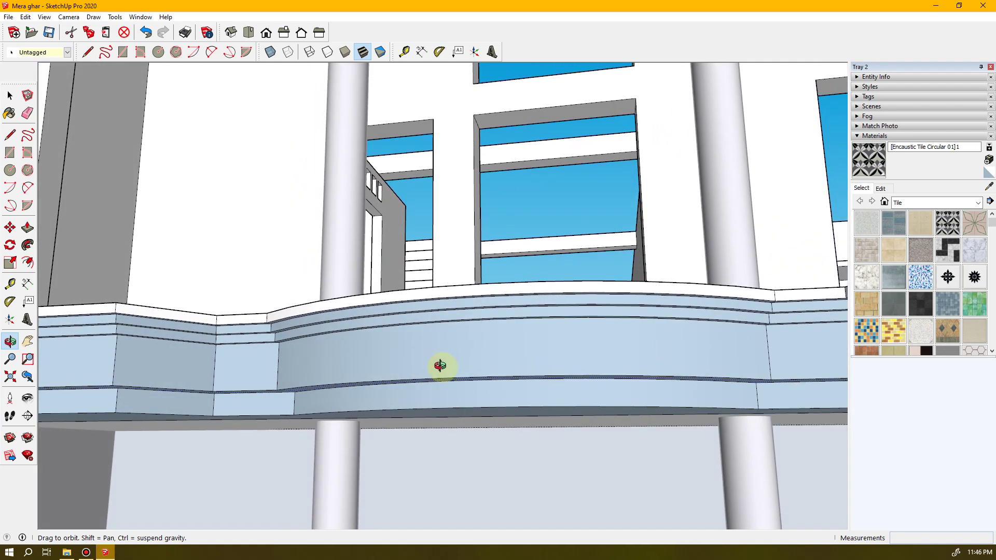
- Draw a two-point arc with about a 1' 1" bulge across the parapet's curved wide band, midway up, between its two vertical end edges
key(space)
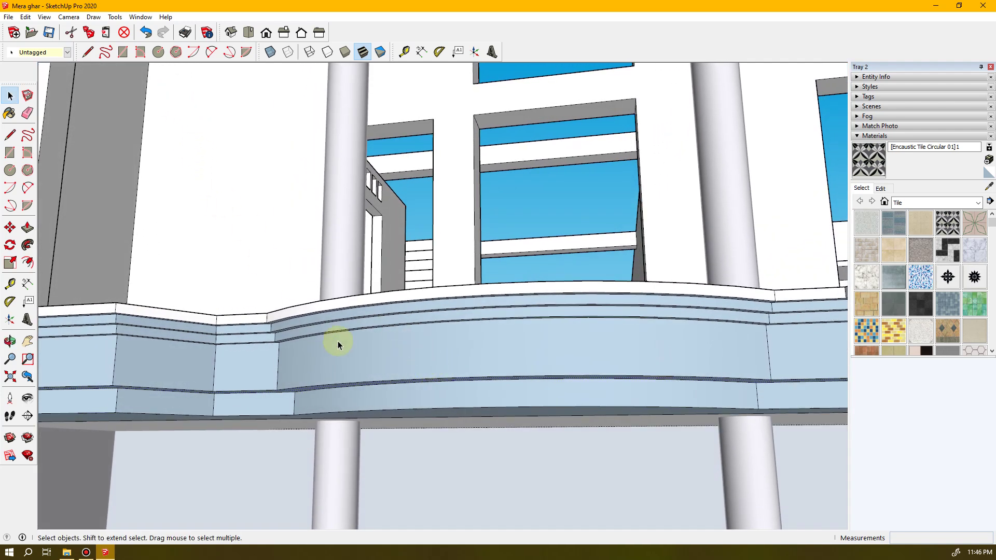
click(29, 189)
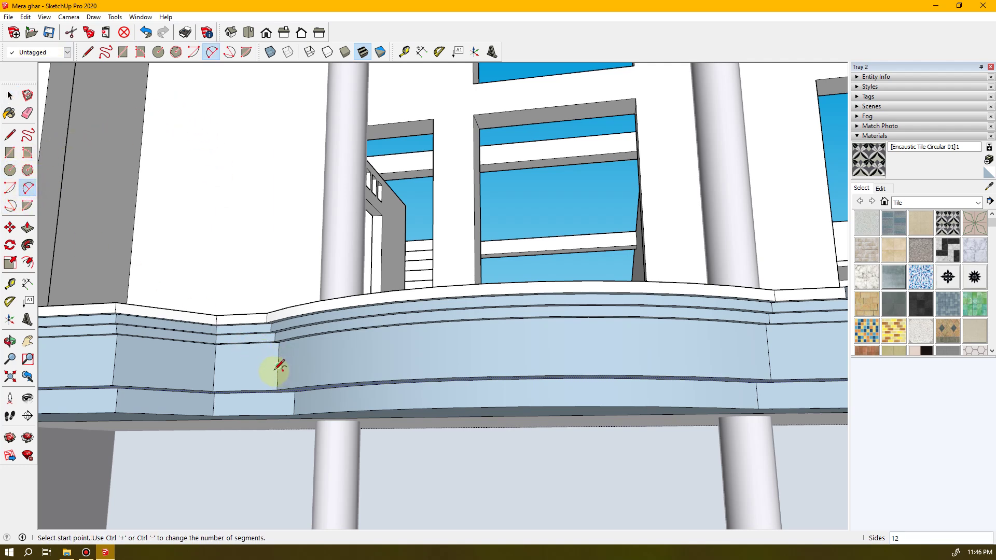
click(278, 365)
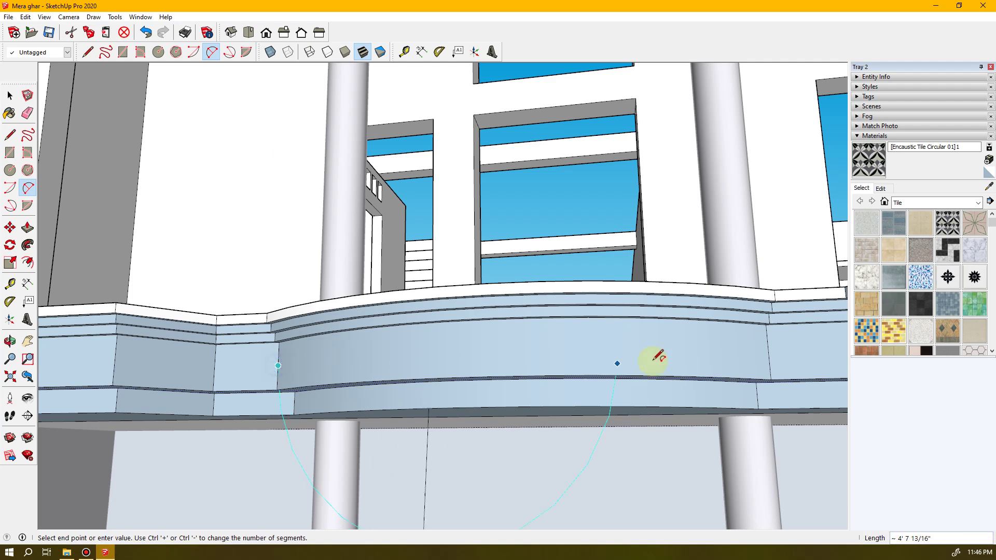
click(768, 352)
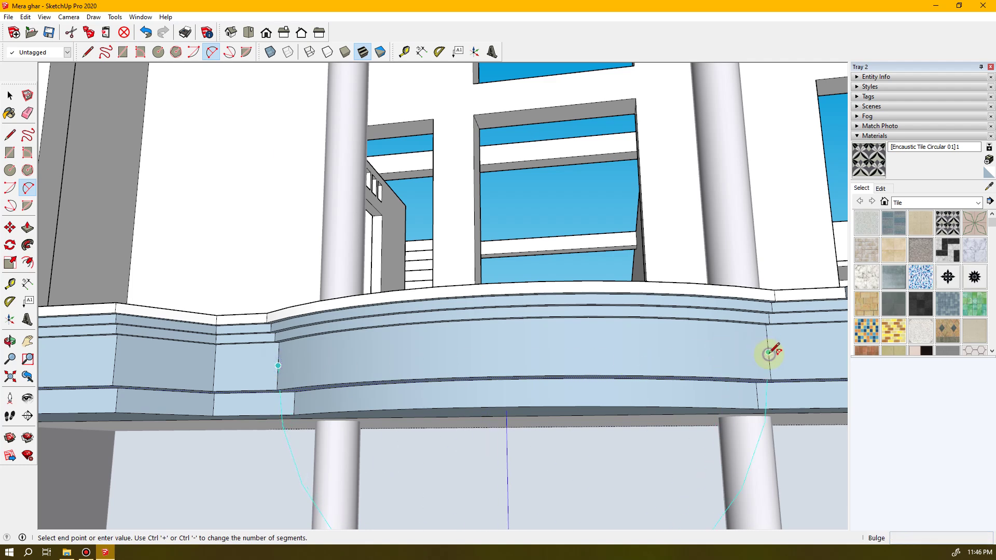
click(491, 347)
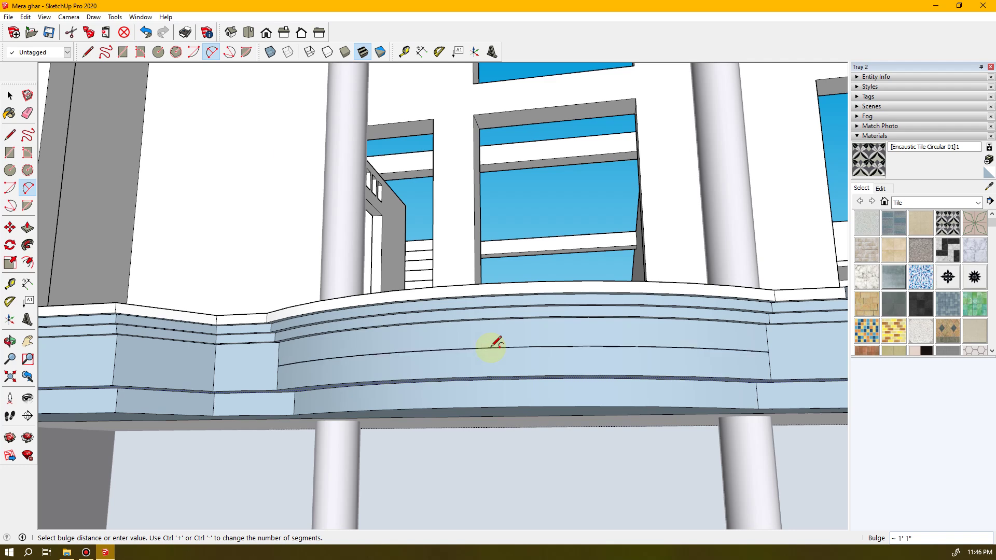
- Continue the arc's left end with midheight lines across the short flat face, the angled return and the straight wide band to its far end
middle_drag(460, 380, 552, 407)
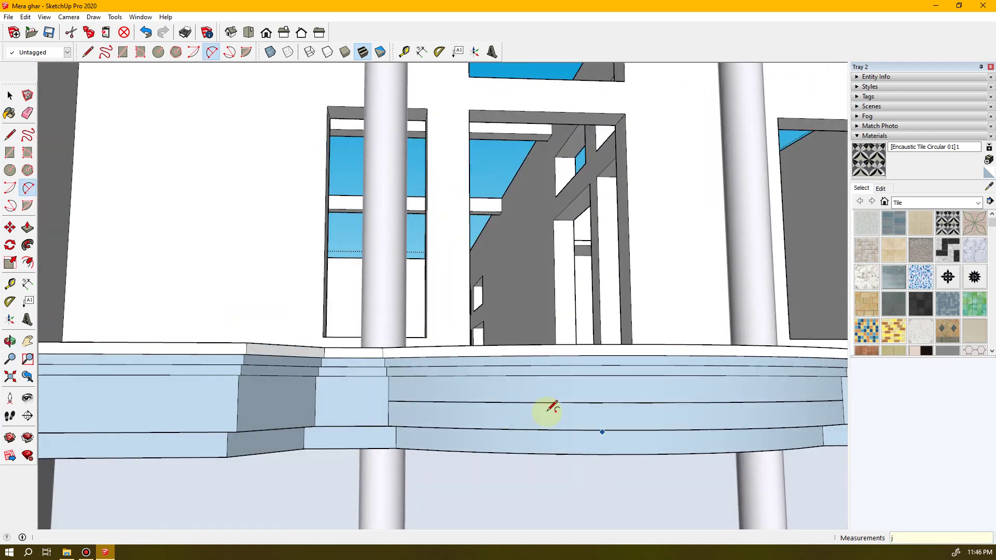
key(l)
click(389, 400)
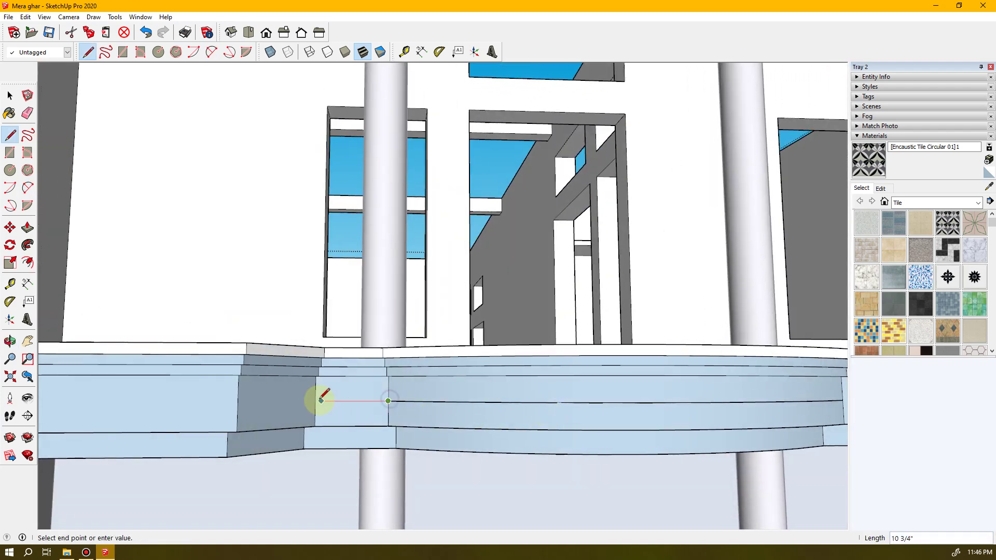
click(314, 400)
click(238, 403)
click(315, 400)
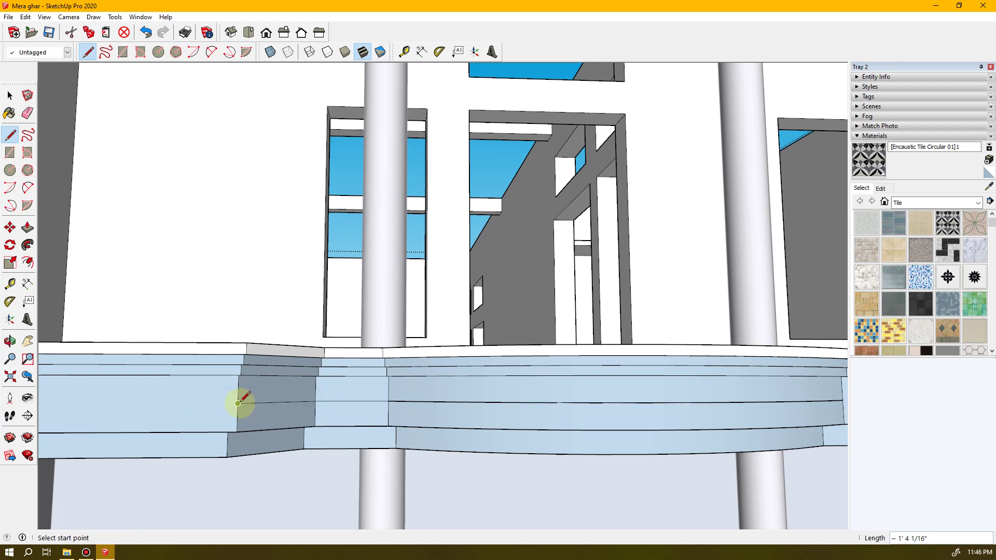
middle_drag(238, 404, 622, 413)
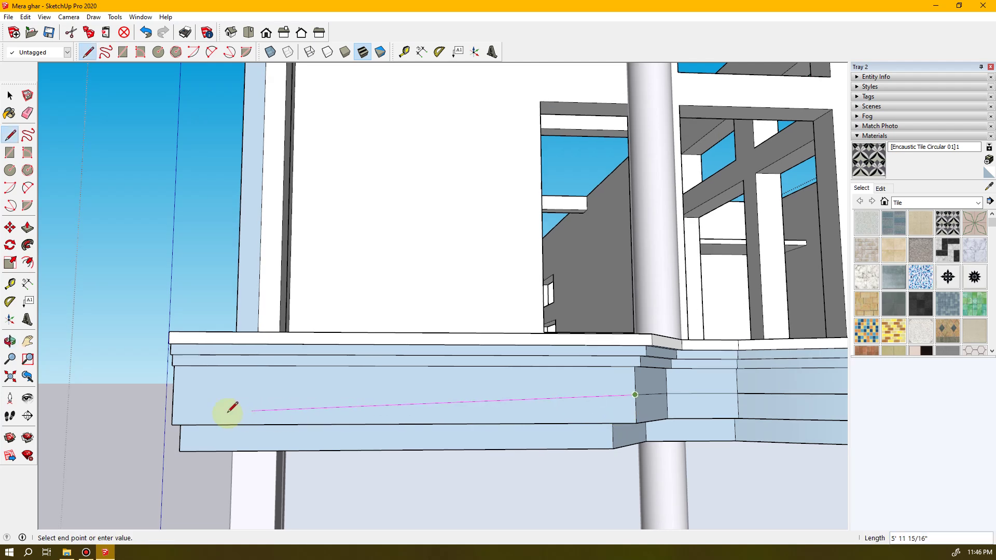
click(172, 396)
- Continue the arc's right end with midheight lines across the short flat face, the angled return and the straight wide band to its far end
middle_drag(695, 396, 160, 402)
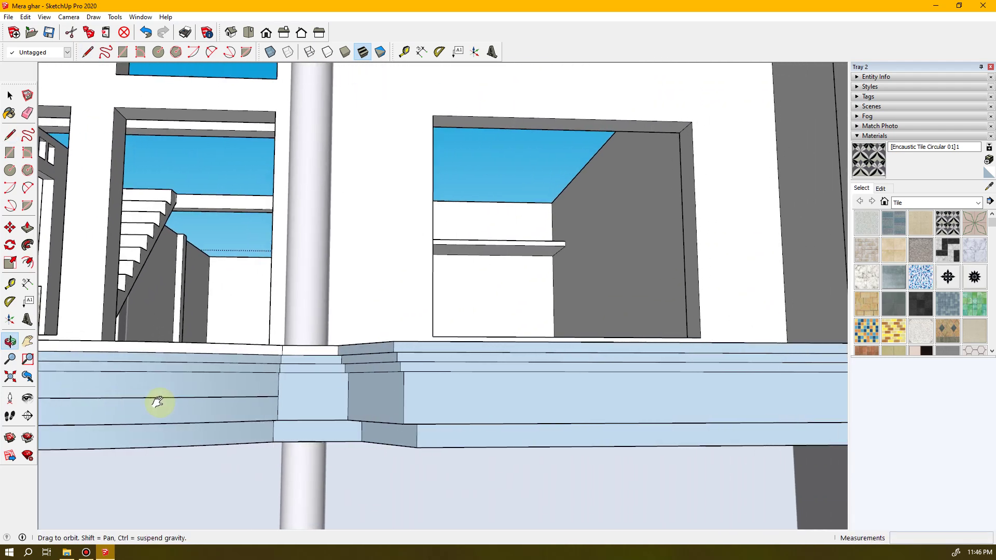
click(277, 395)
click(347, 396)
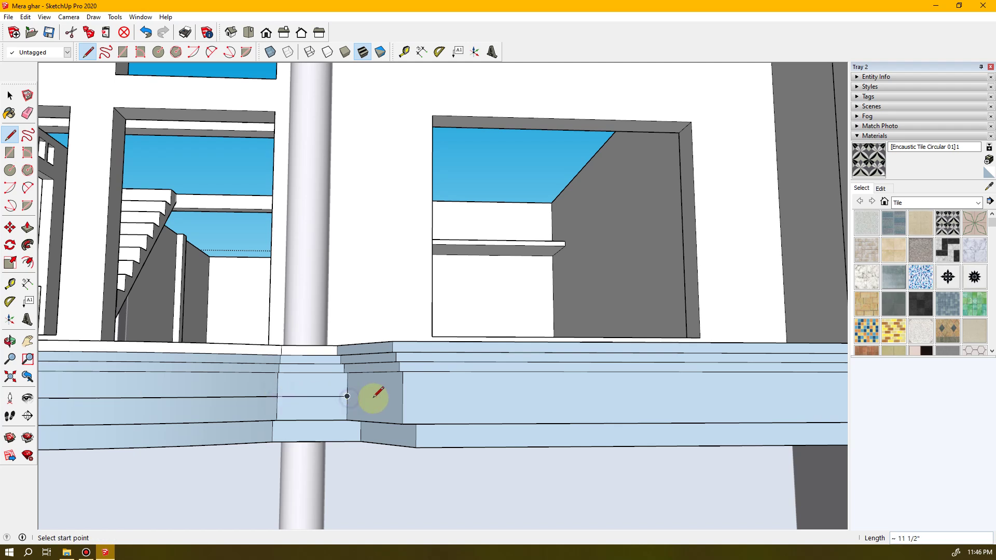
click(347, 396)
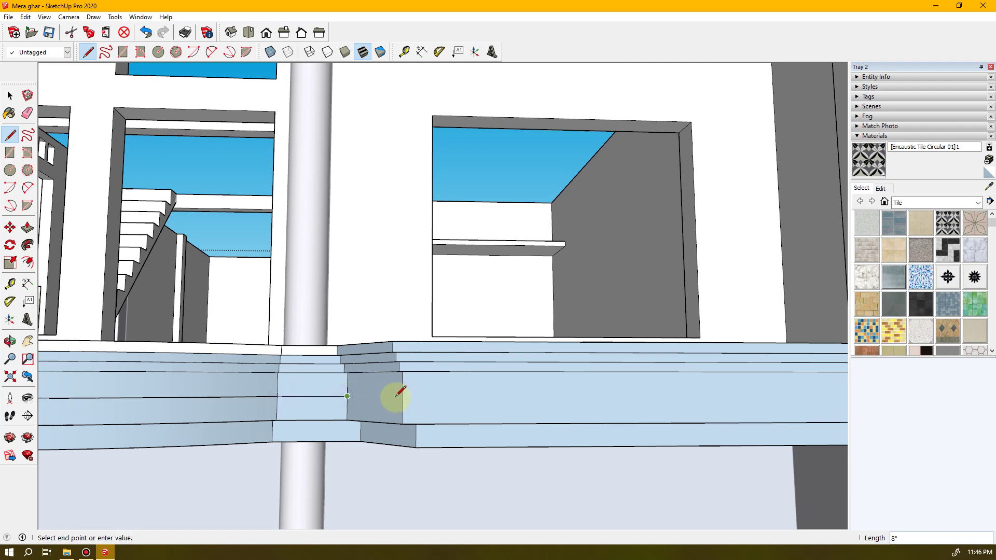
click(402, 396)
shift+middle_drag(399, 396, 197, 397)
click(135, 396)
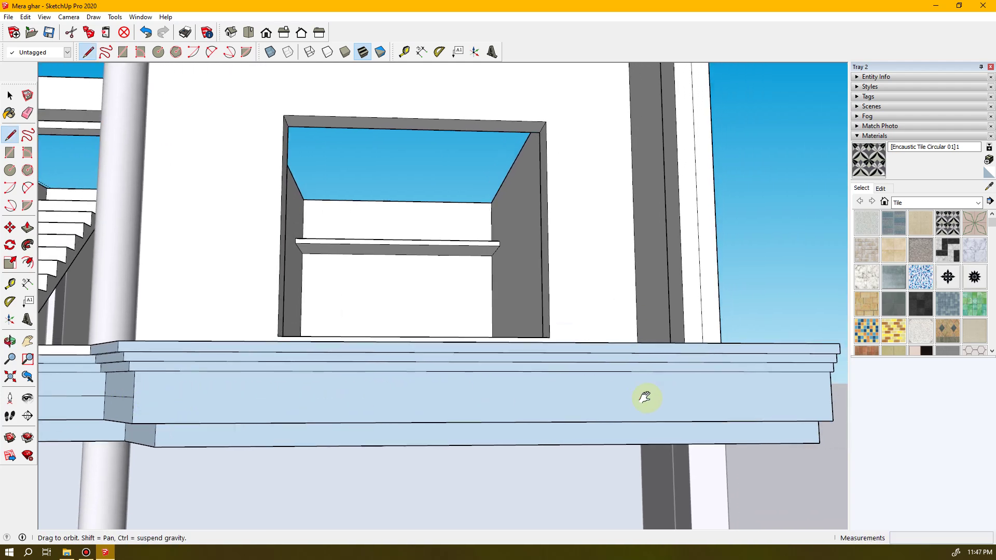
shift+middle_drag(645, 396, 679, 394)
click(694, 398)
- Erase the vertical edges above and below the midheight line at the right-hand corners of the wide band, removing its outer faces there
middle_drag(513, 401, 418, 411)
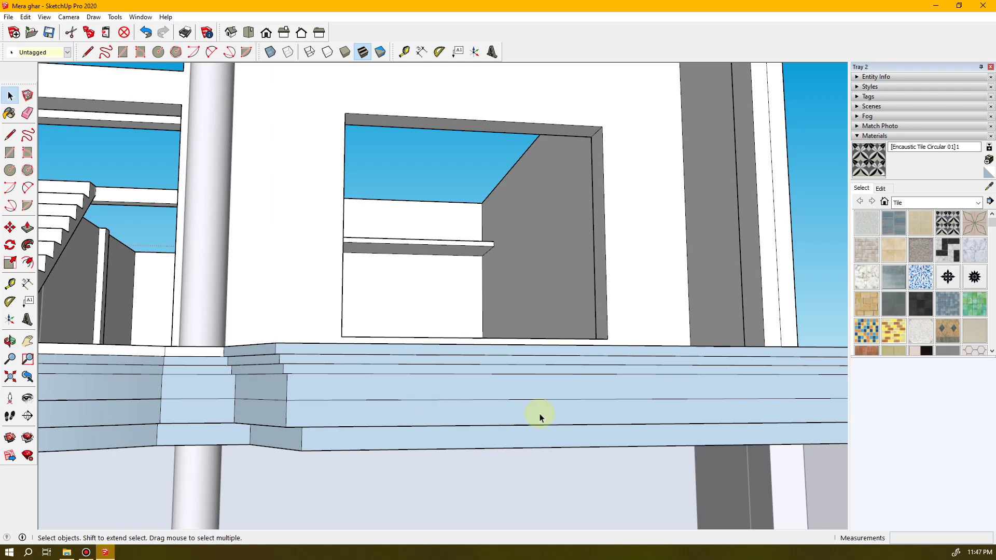
mouse_move(591, 408)
middle_down()
mouse_move(383, 408)
mouse_move(840, 412)
mouse_move(817, 407)
middle_up()
key(e)
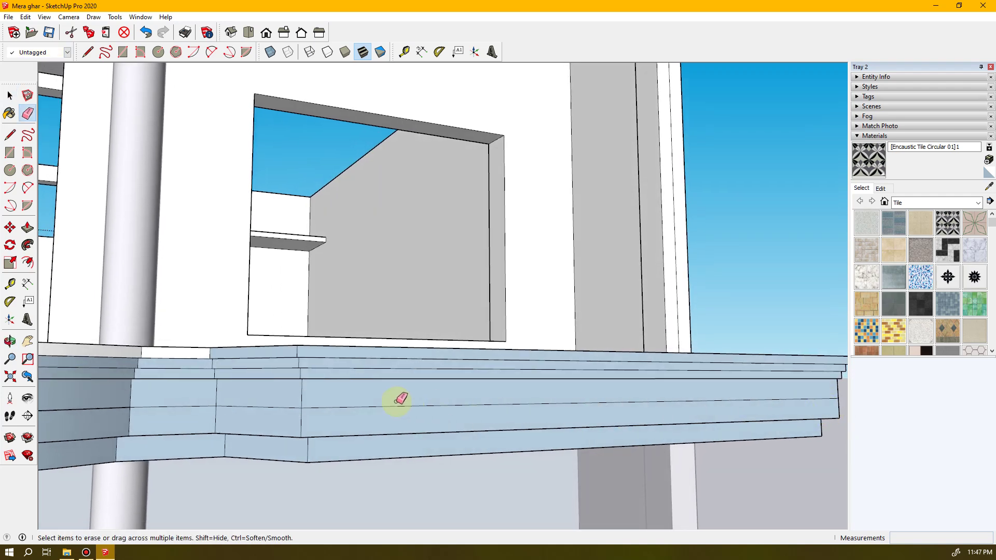
click(302, 390)
click(302, 421)
mouse_move(407, 408)
middle_down()
mouse_move(624, 417)
mouse_move(596, 407)
mouse_move(215, 398)
middle_up()
click(166, 398)
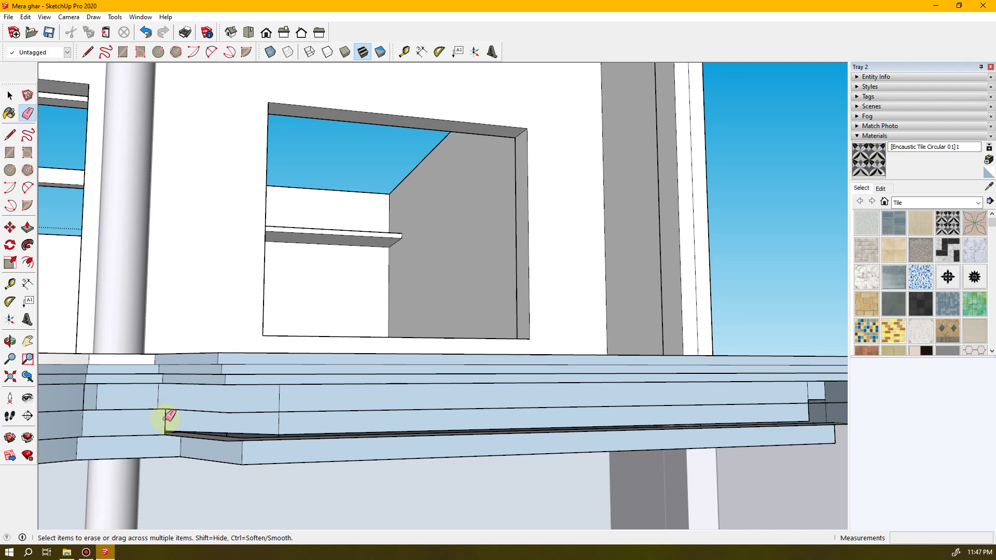
mouse_move(164, 418)
mouse_down()
mouse_move(78, 422)
mouse_move(90, 405)
mouse_up()
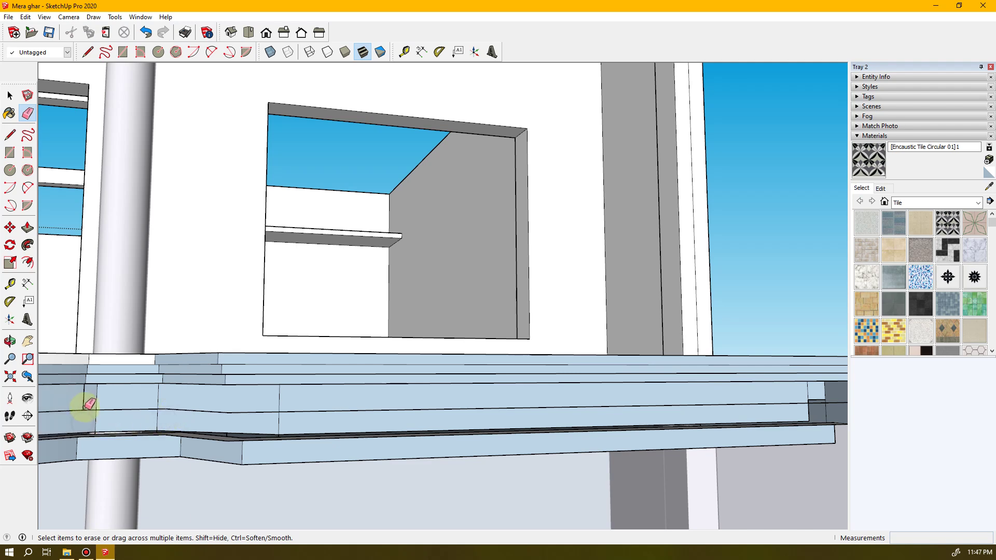
mouse_move(84, 400)
middle_down()
mouse_move(129, 413)
mouse_move(514, 415)
mouse_move(506, 409)
middle_up()
drag(493, 408, 473, 423)
mouse_move(456, 409)
middle_down()
mouse_move(521, 414)
mouse_move(322, 412)
middle_up()
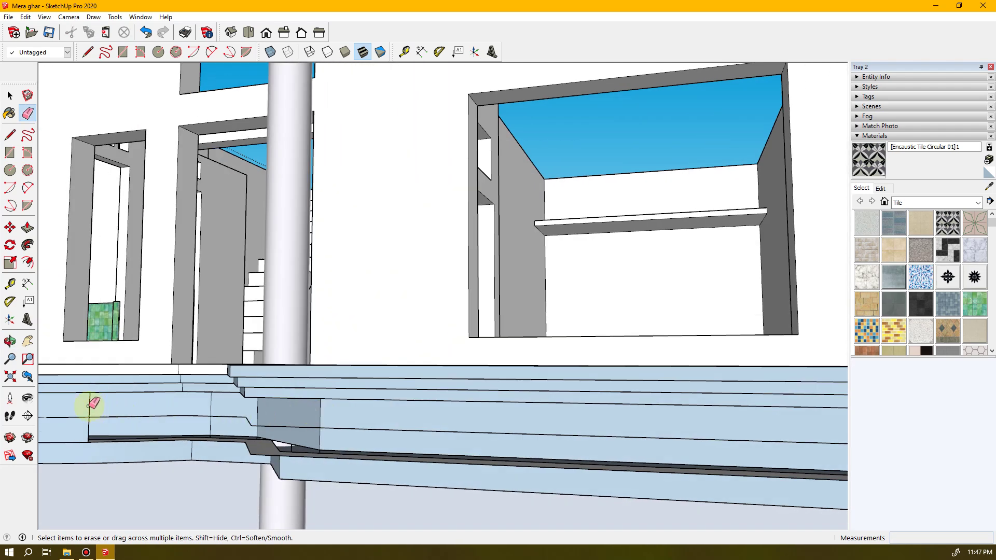
- Erase the successive vertical edges bounding the faces along the curved part of the wide band, leaving the midheight arc in place
middle_drag(91, 415, 328, 406)
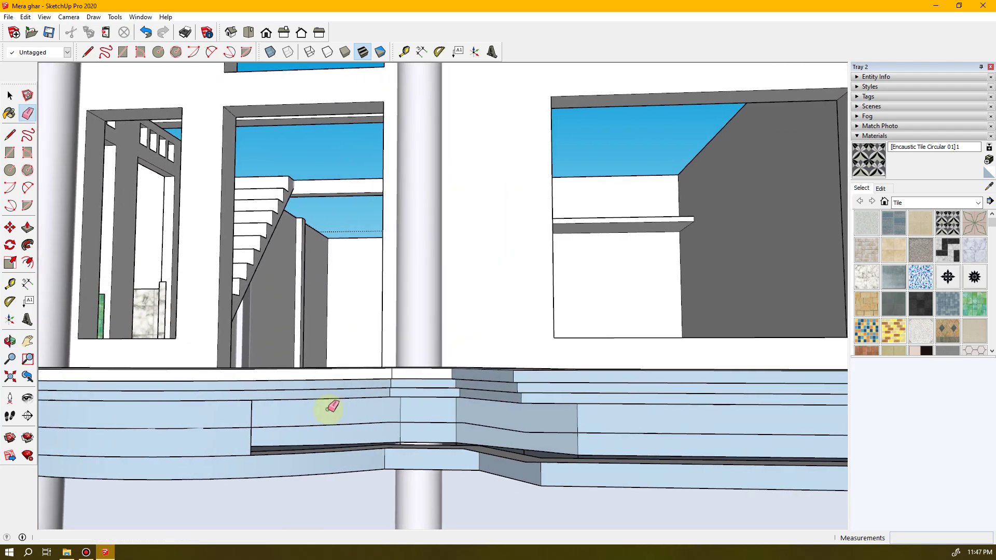
click(250, 410)
click(202, 414)
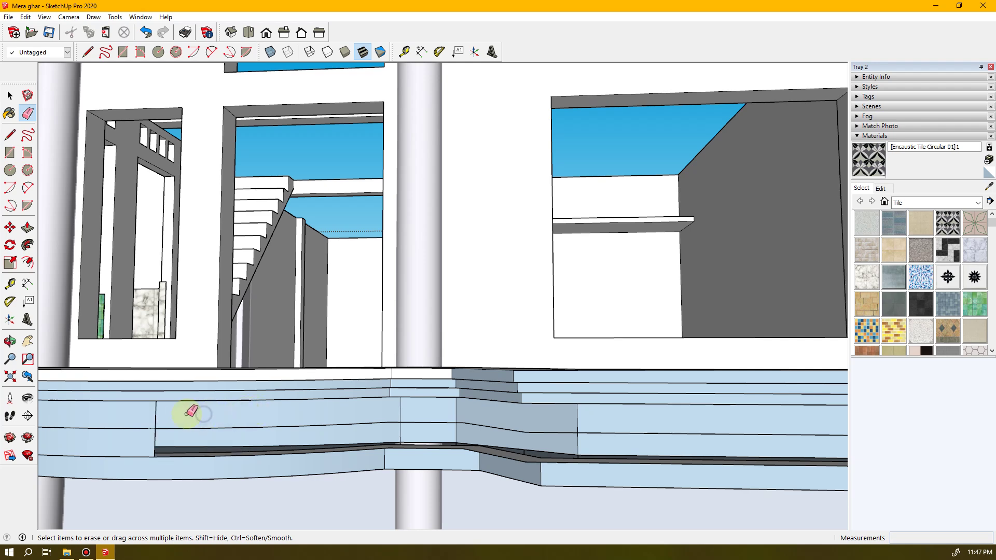
middle_drag(213, 423, 355, 422)
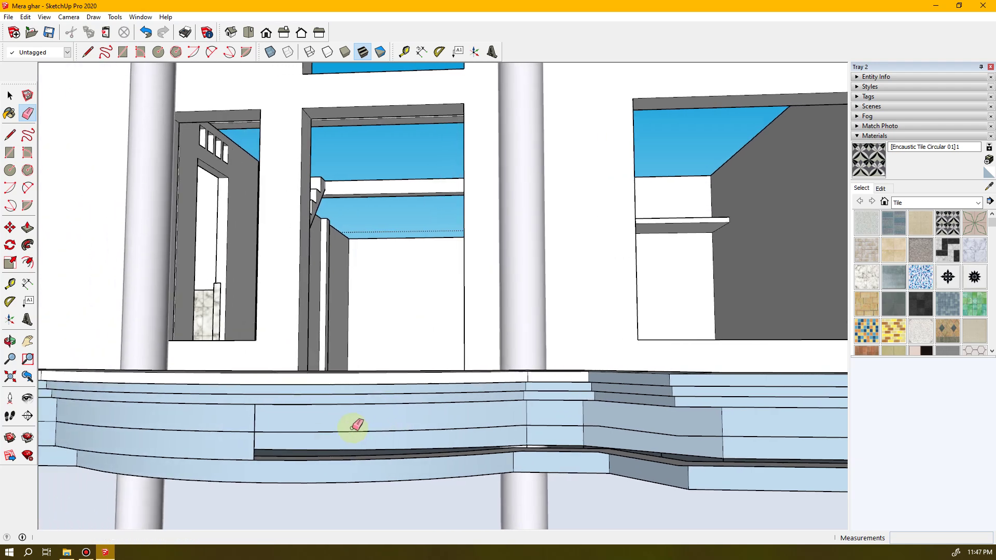
click(254, 418)
click(210, 416)
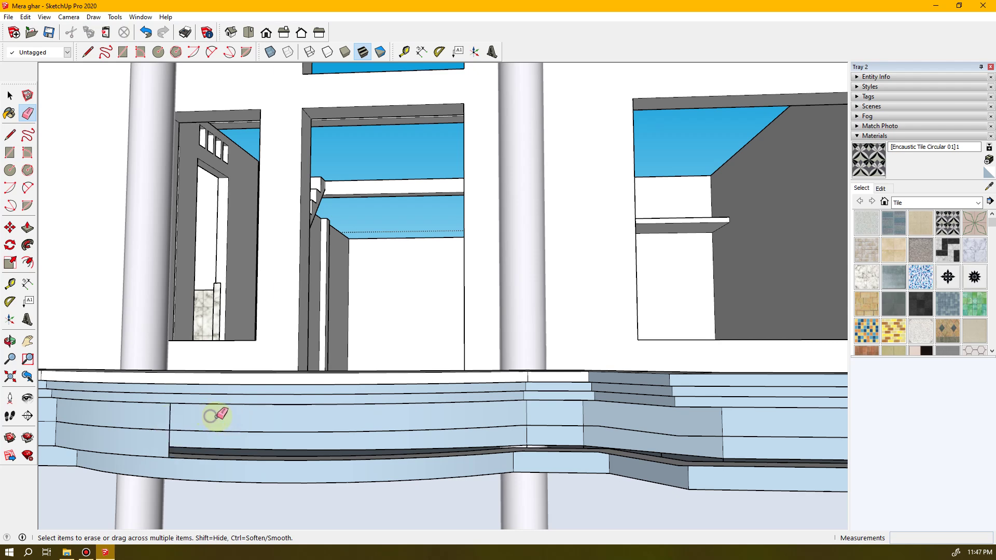
click(170, 418)
click(102, 418)
- Erase the remaining vertical edges of the wide band from the curve's left end through the angled return and the straight section
shift+middle_drag(133, 415, 240, 422)
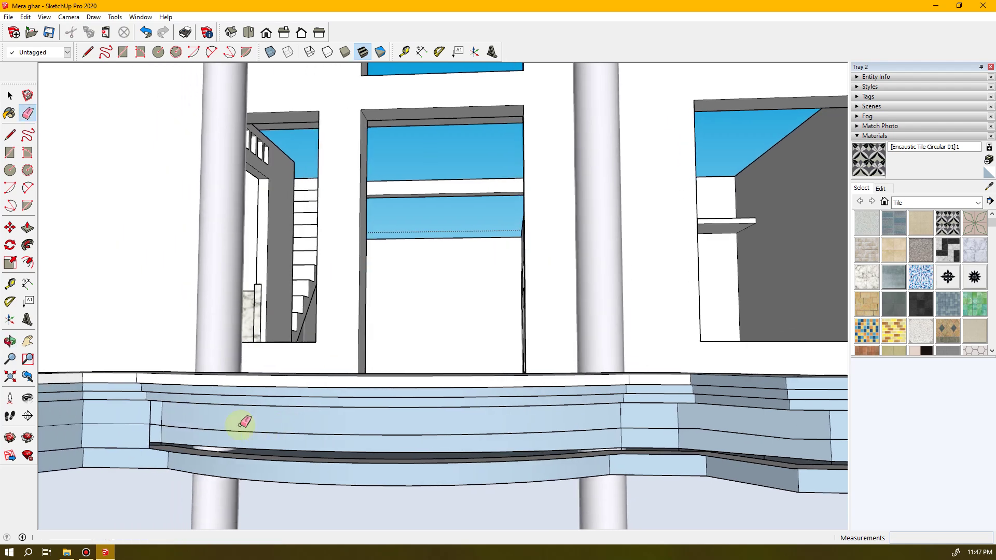
click(151, 413)
click(85, 413)
shift+middle_drag(147, 414, 388, 417)
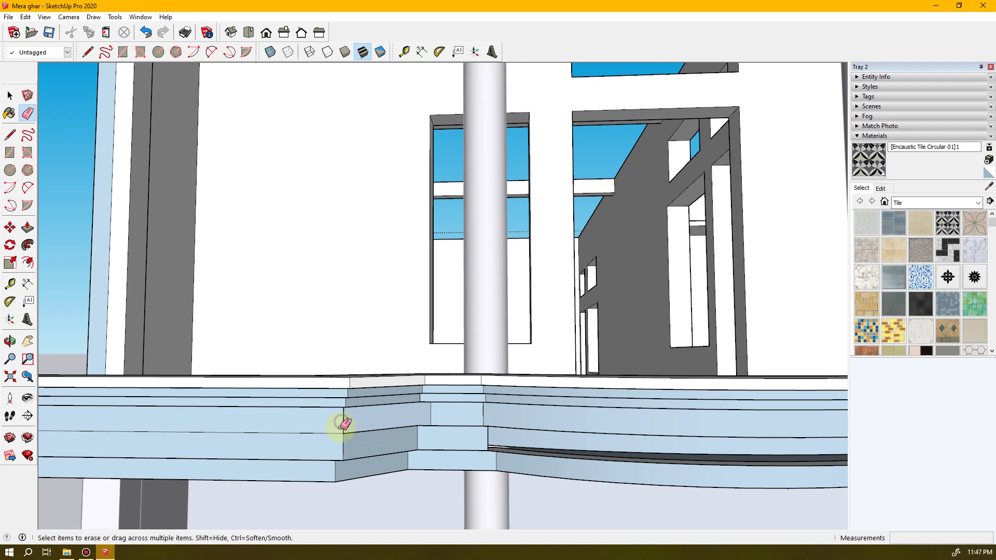
mouse_move(311, 427)
middle_down()
mouse_move(475, 431)
mouse_move(668, 414)
mouse_move(624, 434)
mouse_move(460, 429)
middle_up()
mouse_move(306, 434)
middle_down()
mouse_move(153, 420)
mouse_move(53, 435)
mouse_move(224, 462)
mouse_move(382, 462)
mouse_move(134, 452)
mouse_move(536, 453)
mouse_move(424, 454)
mouse_move(298, 486)
mouse_move(308, 532)
mouse_move(438, 524)
mouse_move(691, 402)
mouse_move(376, 403)
mouse_move(204, 429)
mouse_move(358, 429)
mouse_move(213, 428)
middle_up()
key(e)
click(470, 397)
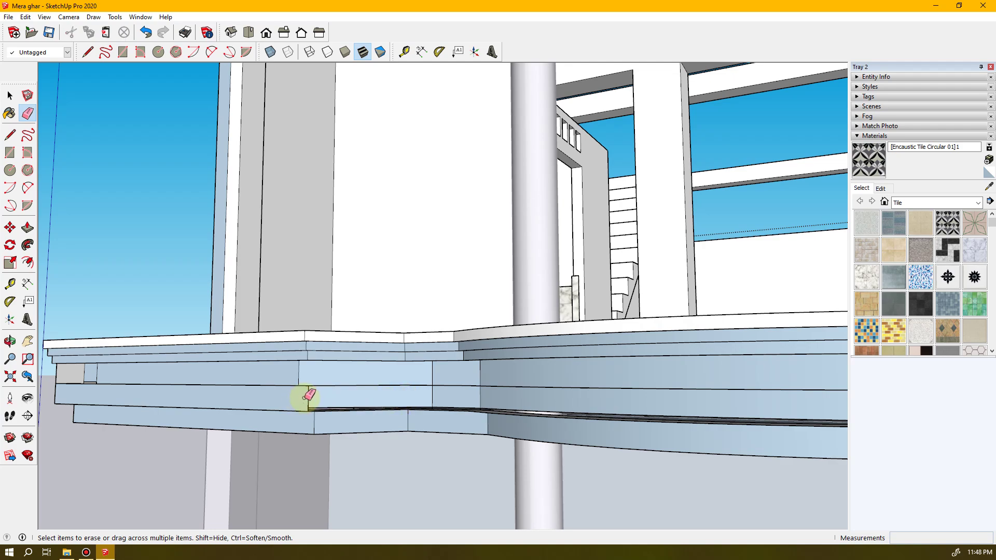
middle_drag(263, 406, 482, 454)
key(e)
scroll(272, 429, up, 5)
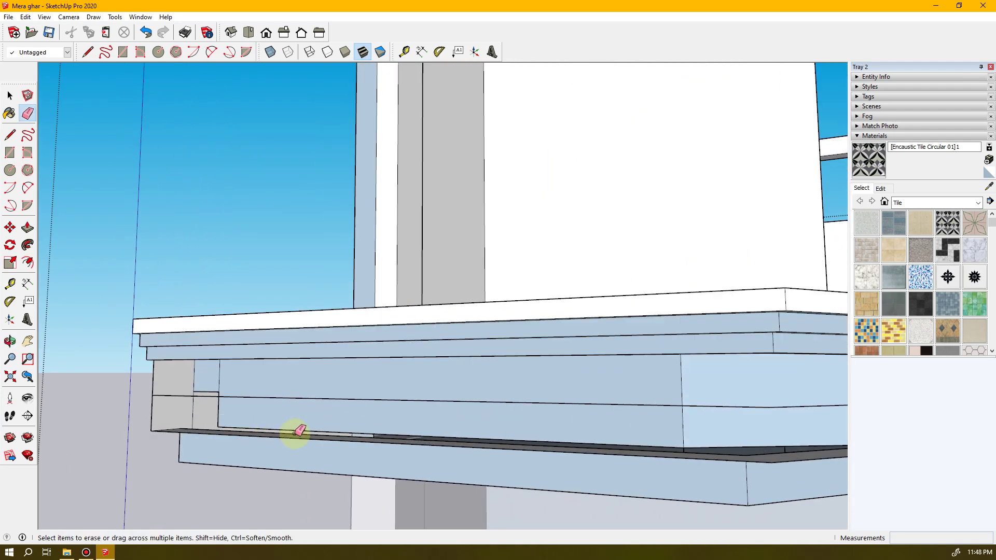
key(c)
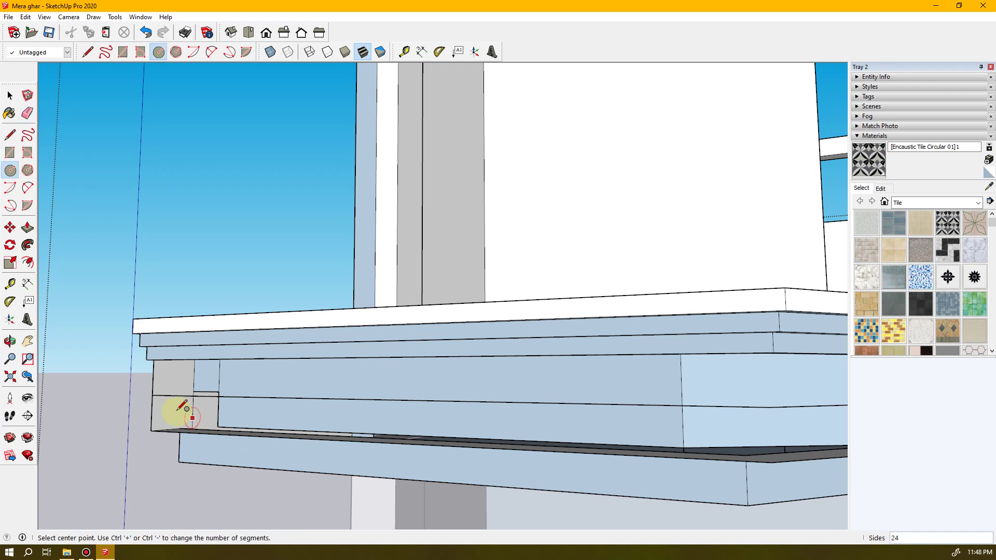
click(152, 395)
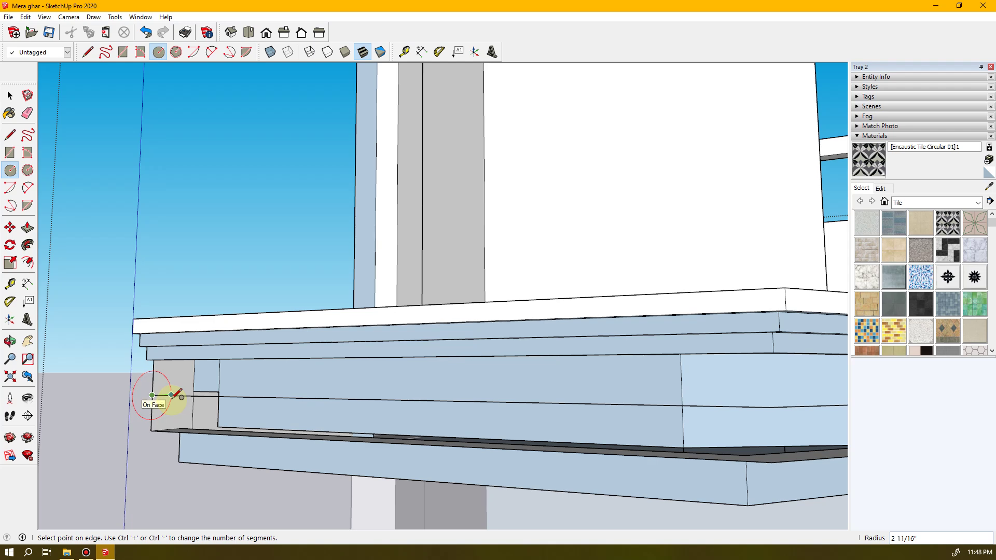
middle_drag(178, 394, 670, 399)
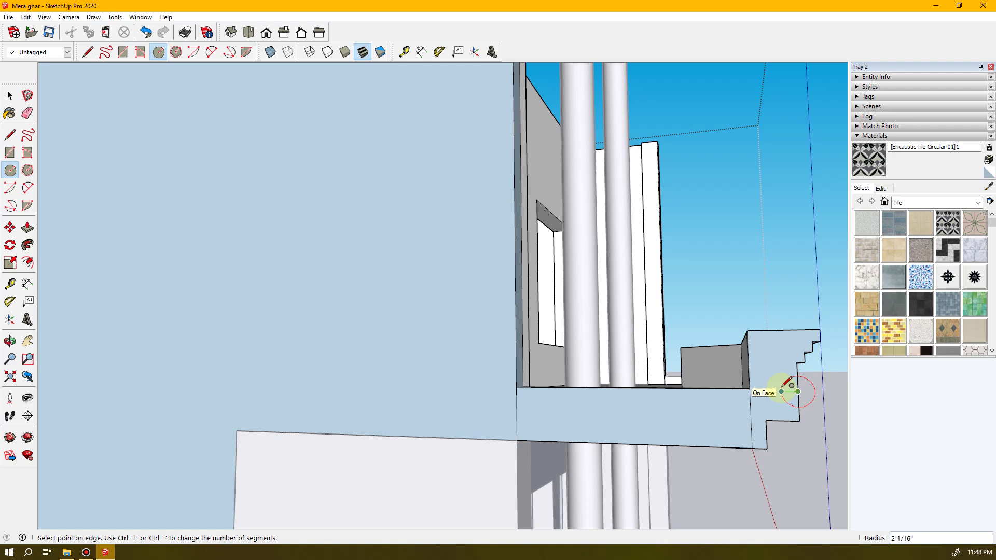
key(space)
key(o)
drag(793, 418, 635, 388)
key(space)
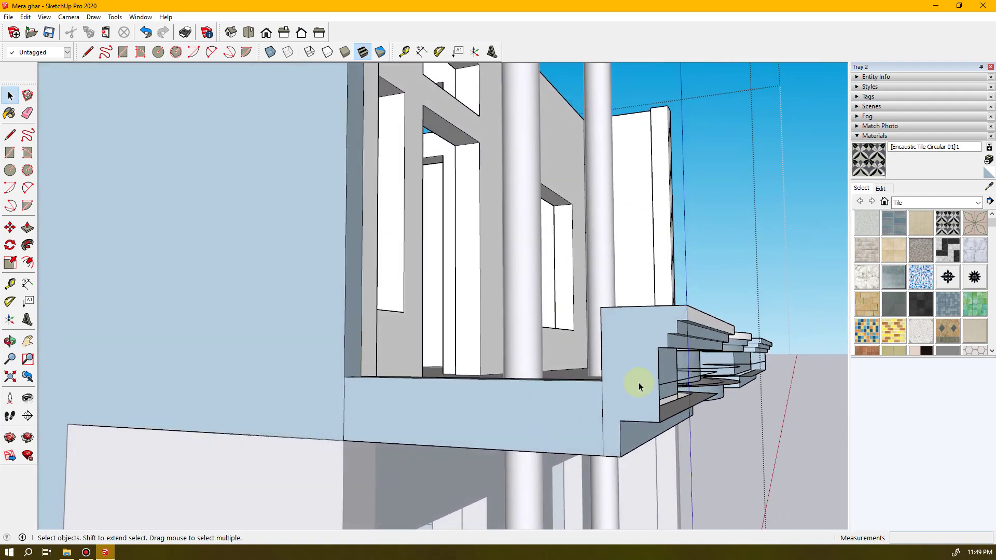
- Draw a circle on the parapet's stepped end profile, centred where the midheight line meets the wide band's outer edge
key(c)
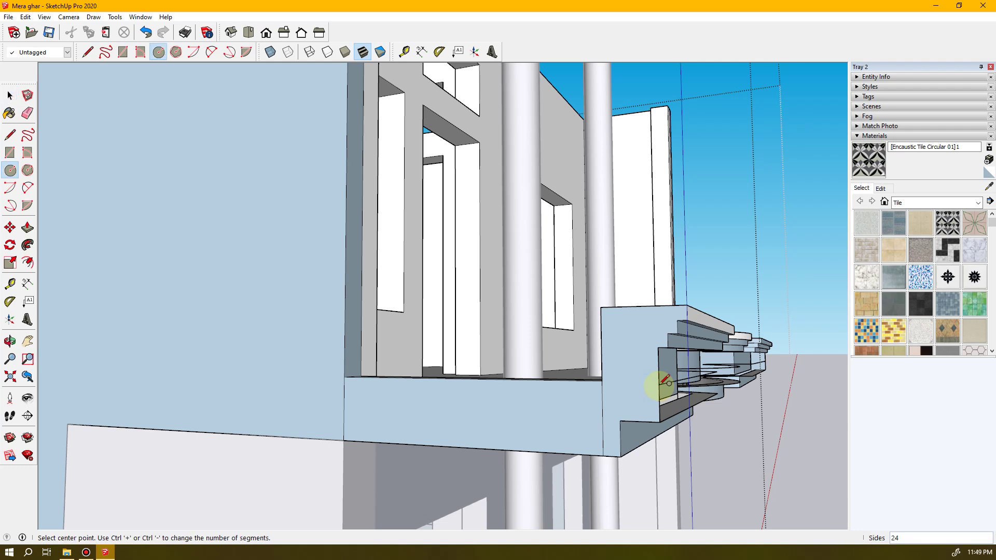
click(659, 384)
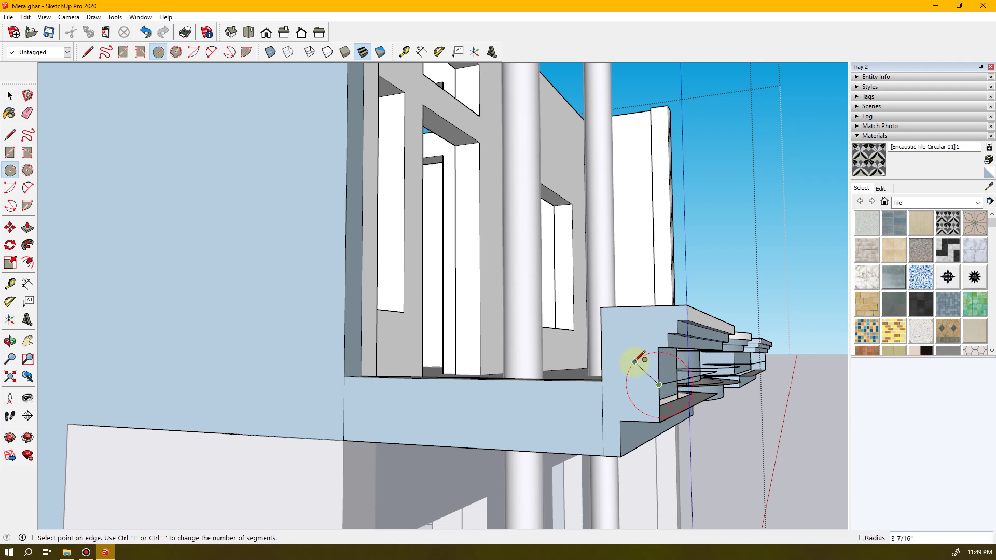
click(662, 358)
mouse_move(656, 435)
middle_down()
mouse_move(642, 403)
mouse_move(498, 402)
middle_up()
middle_drag(576, 391, 340, 399)
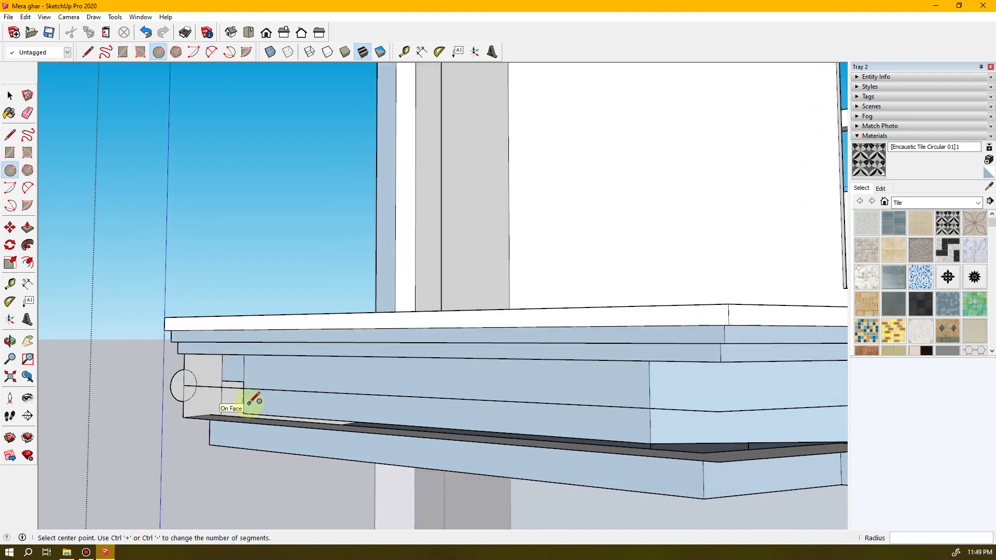
key(e)
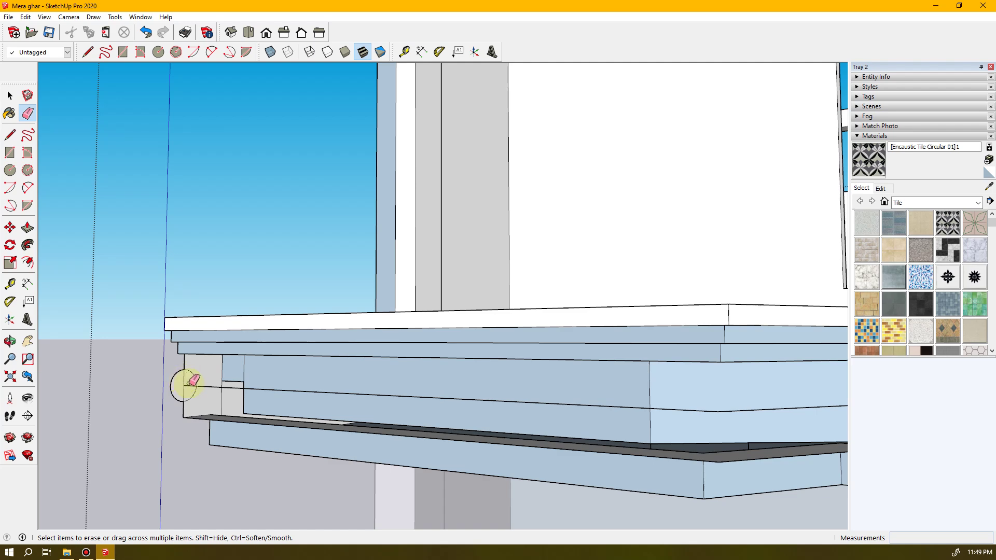
mouse_move(238, 389)
middle_down()
mouse_move(240, 440)
mouse_move(200, 430)
middle_up()
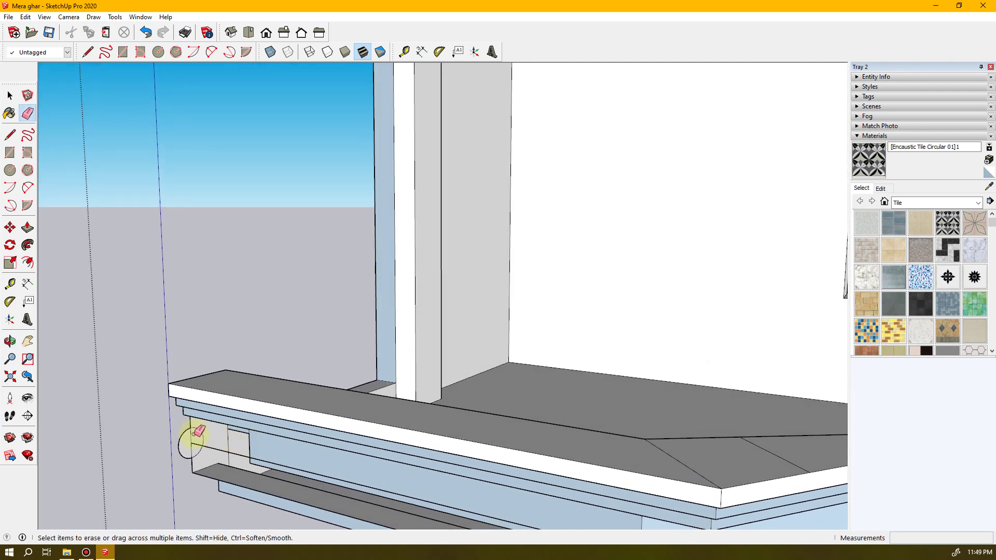
- Erase the profile edge inside the circle and sweep the circle along the parapet's entire midheight line with Follow Me
drag(191, 436, 193, 449)
mouse_move(222, 456)
middle_down()
mouse_move(263, 444)
mouse_move(603, 444)
middle_up()
scroll(423, 415, down, 3)
mouse_move(406, 411)
middle_down()
mouse_move(645, 413)
mouse_move(257, 365)
mouse_move(517, 419)
mouse_move(300, 371)
mouse_move(469, 395)
mouse_move(764, 406)
middle_up()
middle_drag(355, 398, 588, 396)
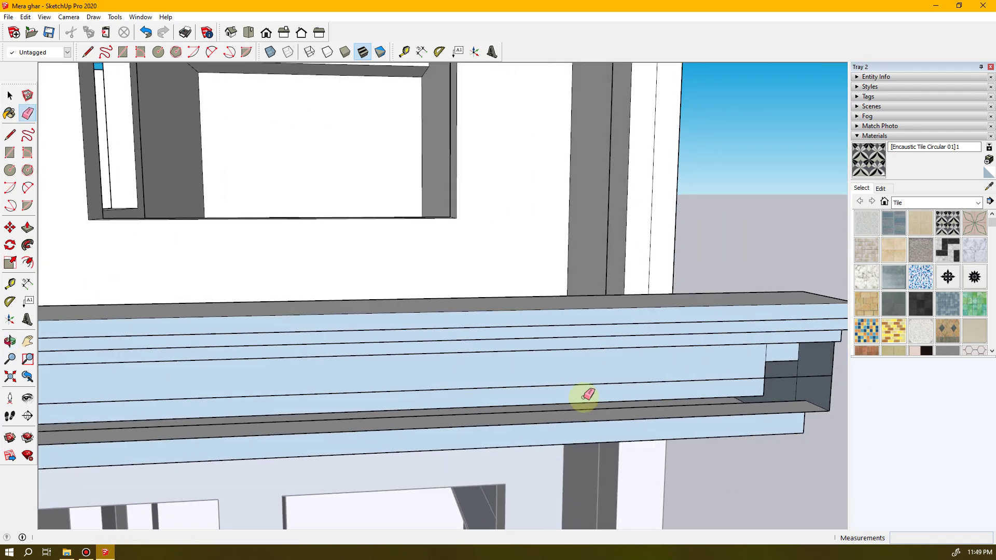
click(780, 379)
middle_drag(431, 417, 935, 418)
middle_drag(451, 416, 594, 426)
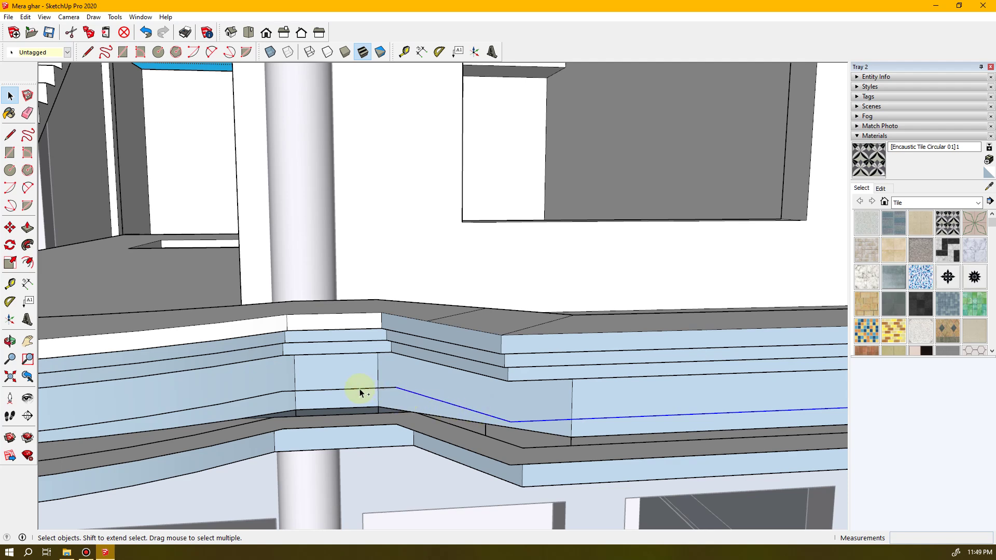
middle_drag(270, 399, 406, 394)
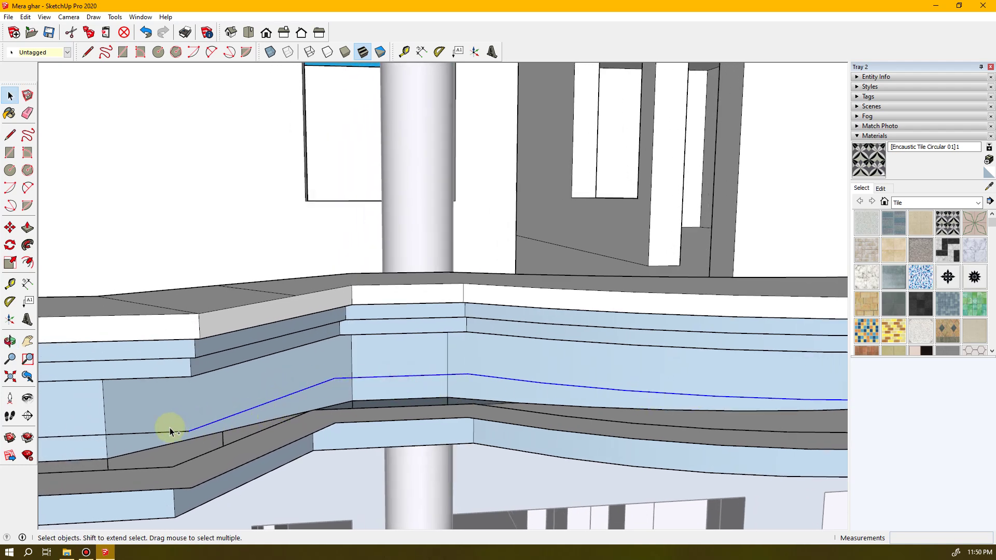
middle_drag(178, 440, 570, 402)
middle_drag(244, 406, 563, 404)
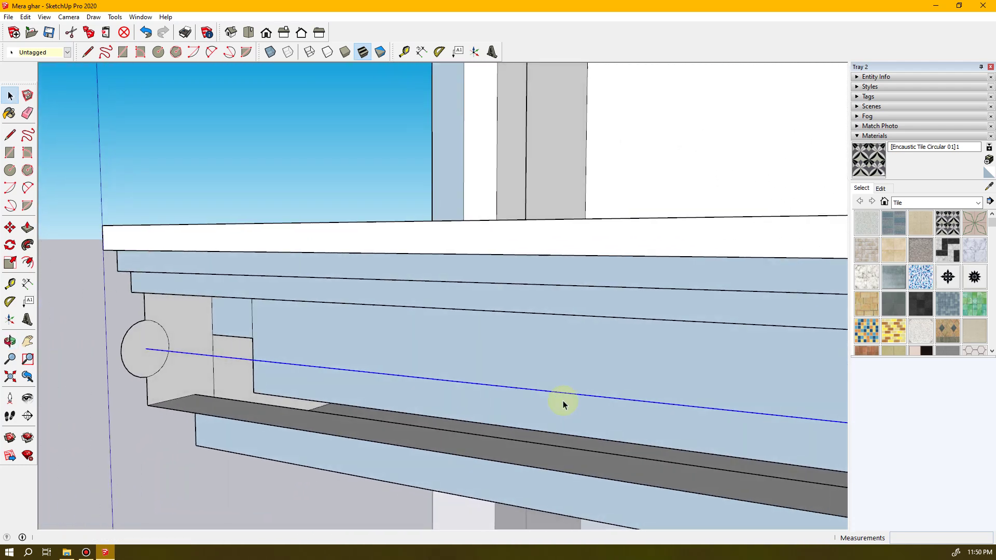
click(29, 247)
click(130, 348)
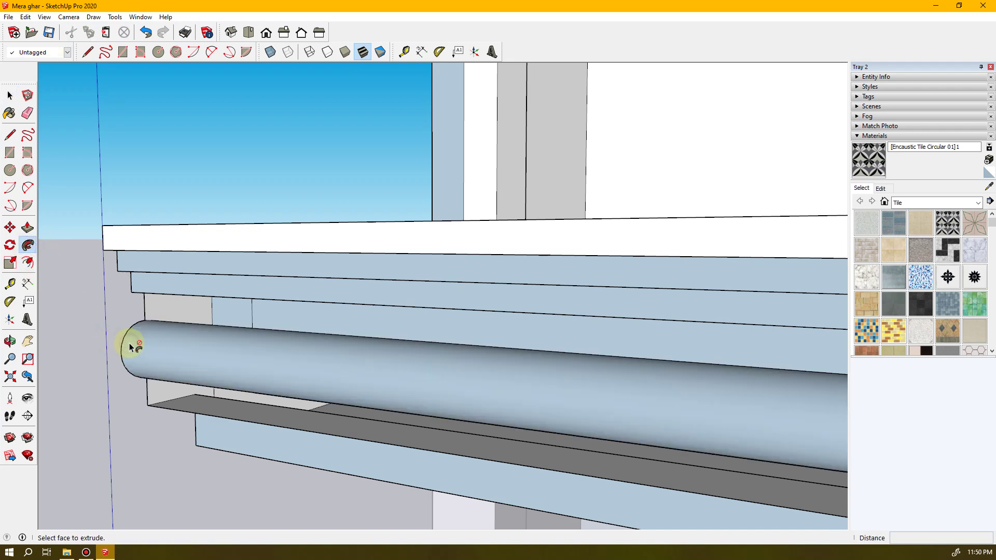
- On the straight end section, lower the third band's underside about 2 5/16" into the rounded moulding and the second band's underside about 1 13/16"
middle_drag(142, 359, 114, 407)
middle_drag(584, 386, 704, 386)
middle_drag(376, 421, 653, 486)
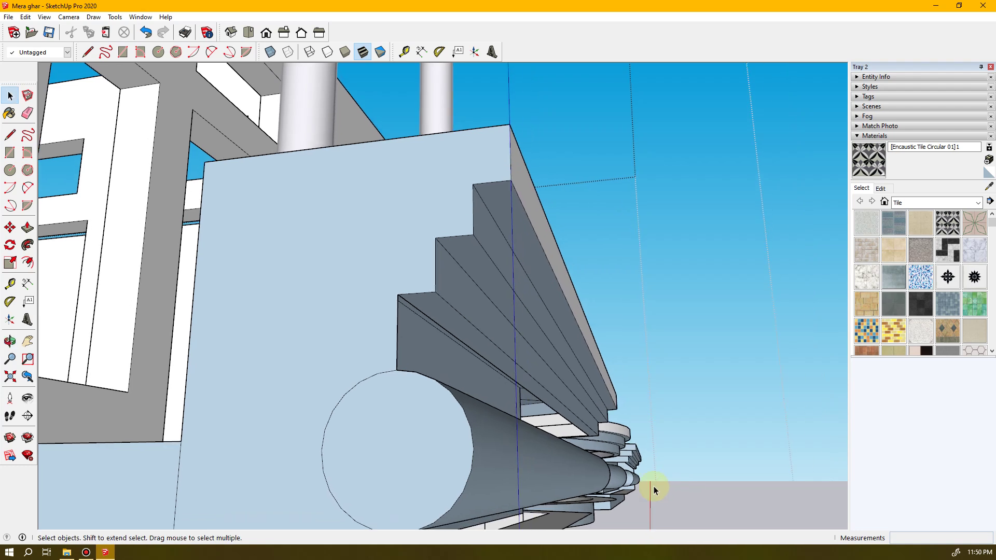
key(p)
click(453, 325)
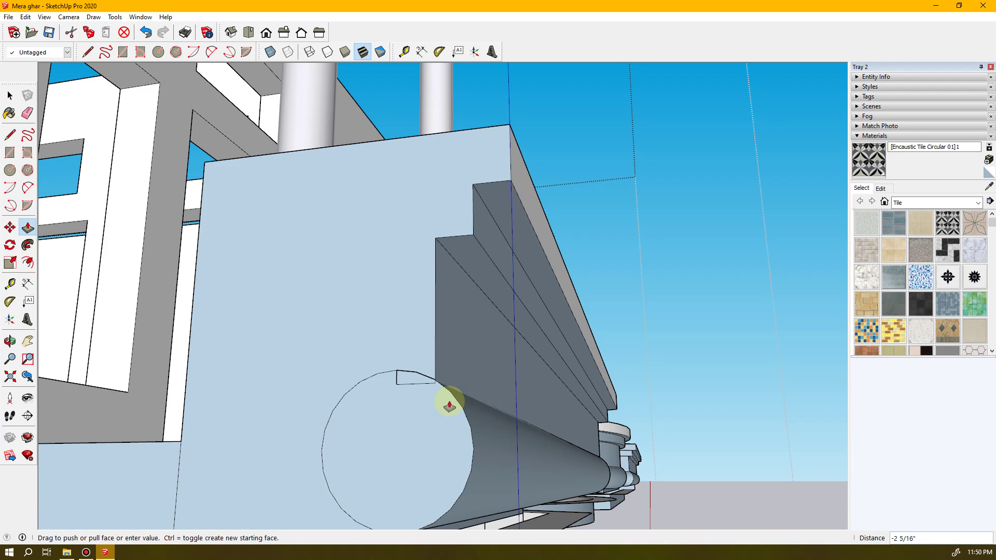
middle_drag(450, 406, 423, 352)
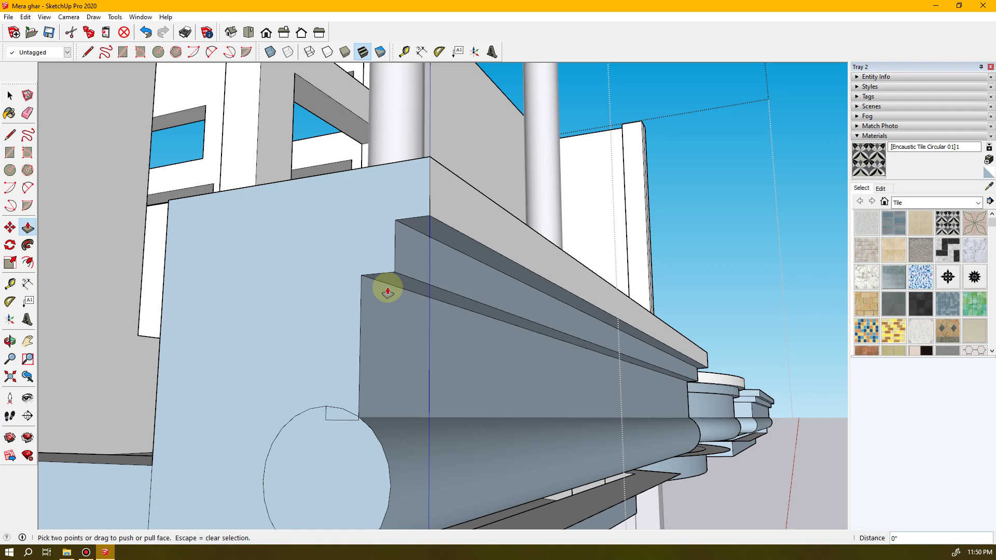
key(ctrl+z)
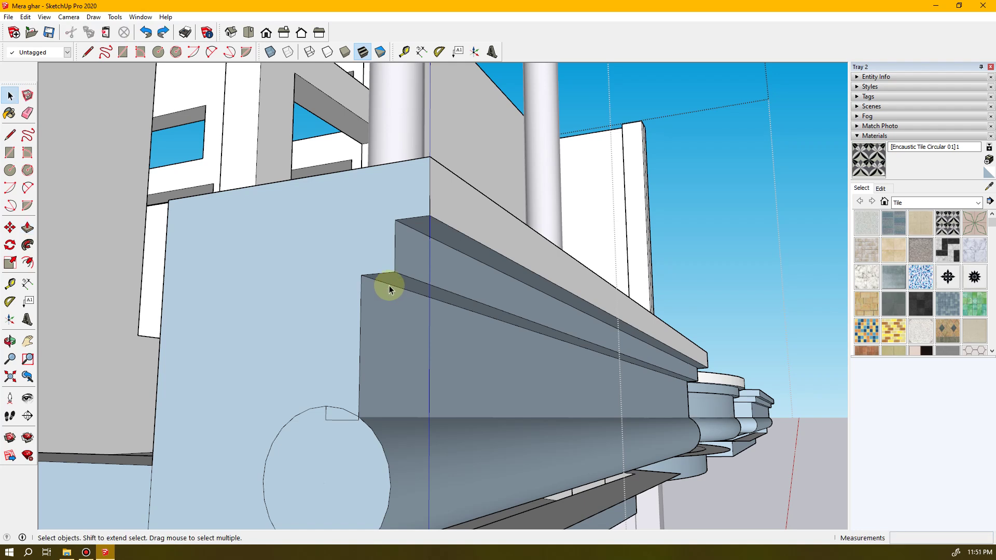
key(p)
drag(391, 281, 401, 350)
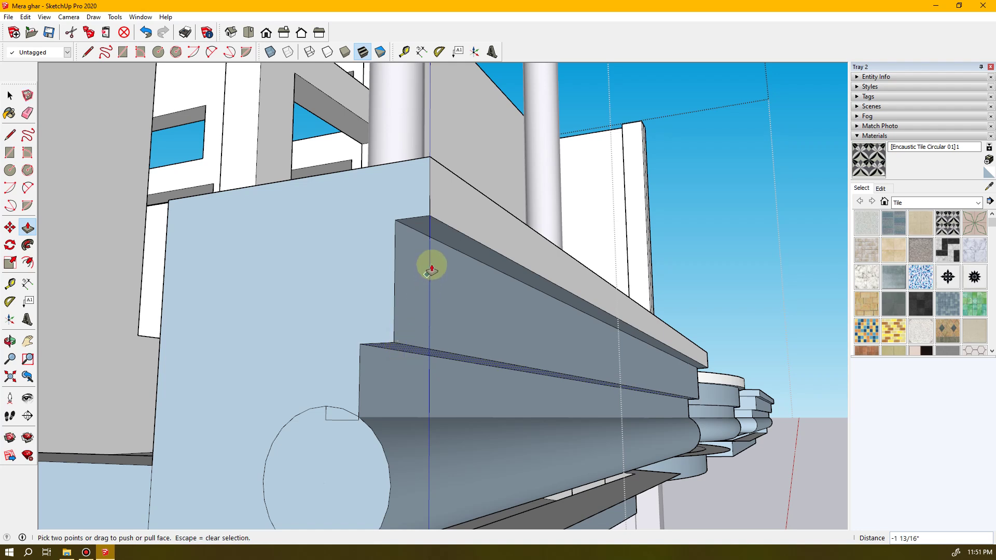
- Try pulling the outer face of the straight section's white top band outward about 2 1/16"
key(space)
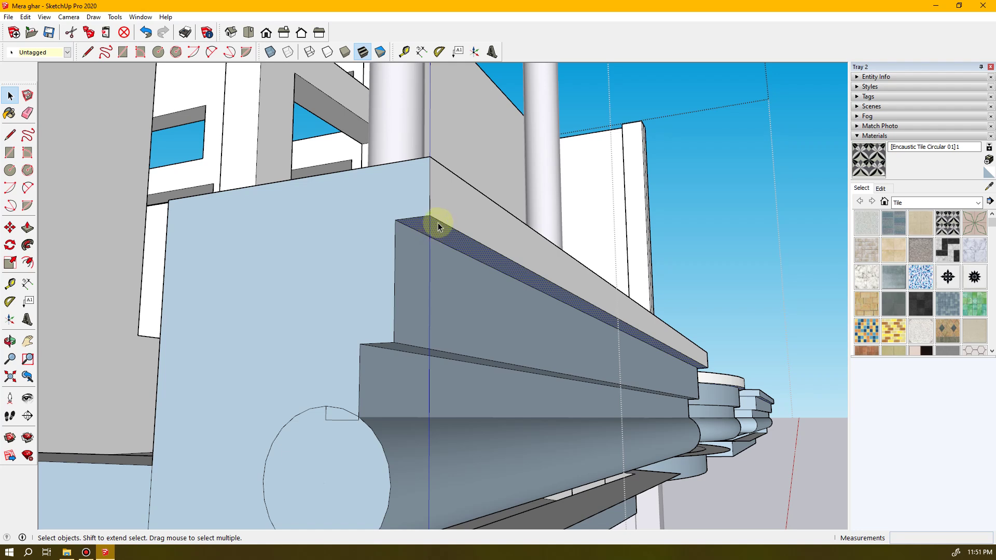
click(450, 209)
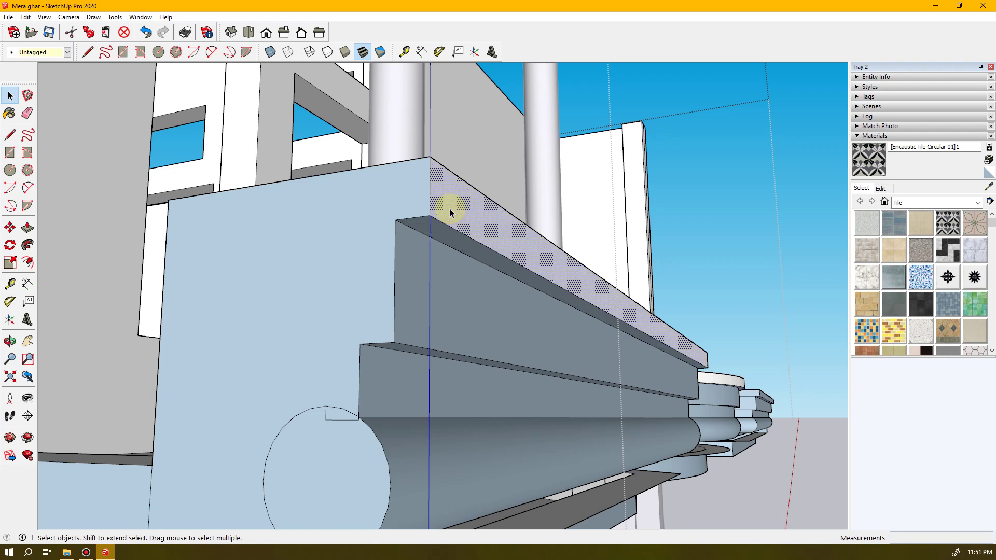
drag(449, 208, 526, 232)
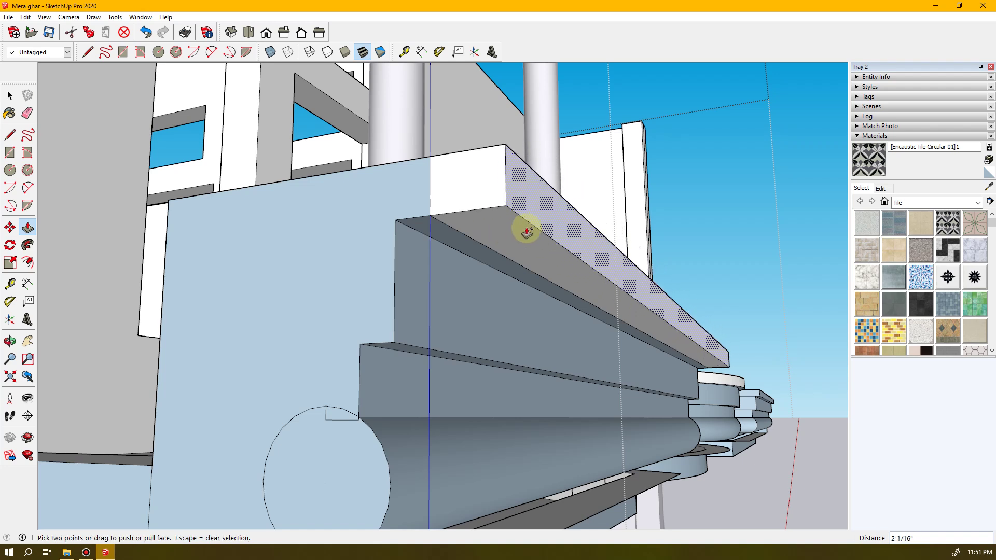
middle_drag(595, 259, 428, 288)
shift+middle_drag(694, 298, 189, 339)
scroll(191, 341, up, 3)
middle_drag(374, 359, 268, 389)
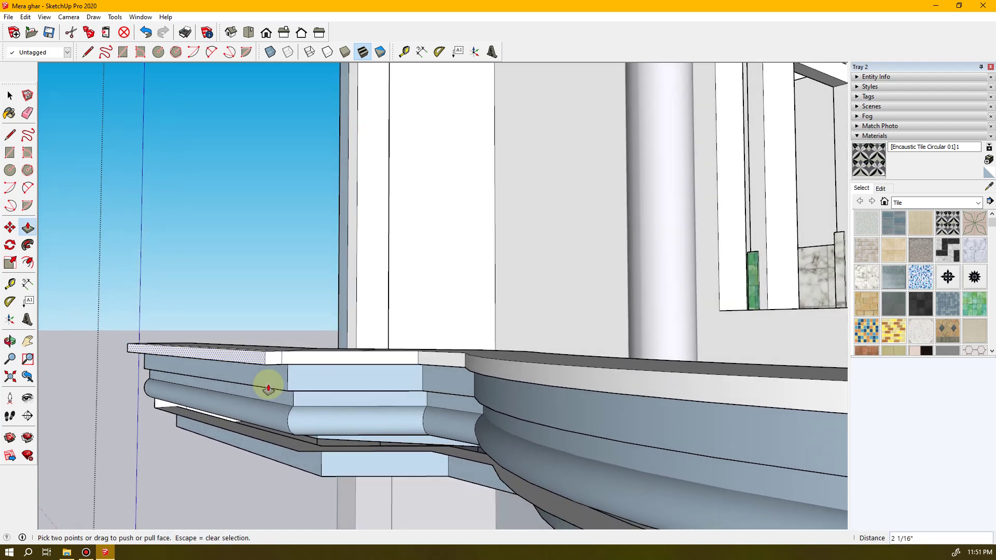
key(ctrl+z)
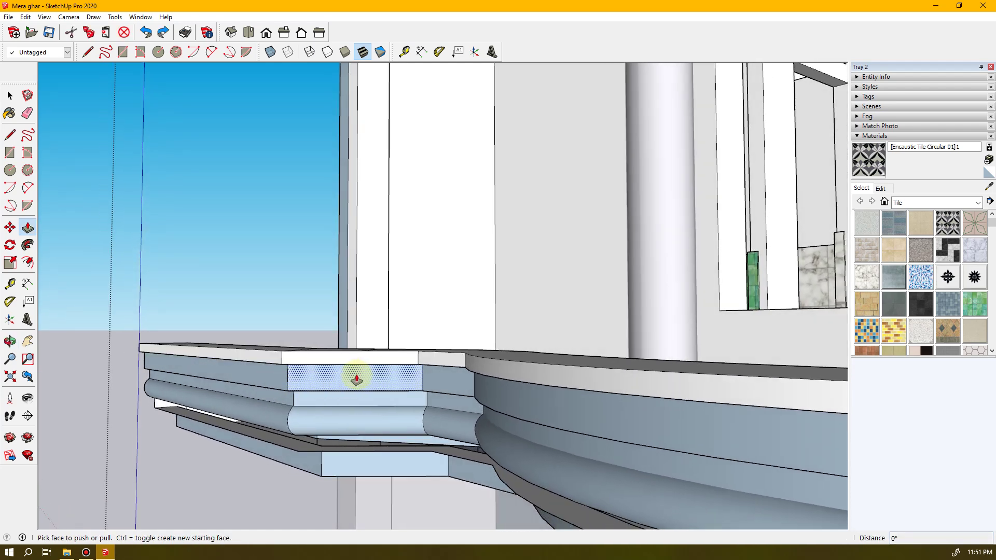
- Pull the white top band's outer faces outward 4" on the straight section and on the adjoining angled section
middle_drag(394, 395, 370, 415)
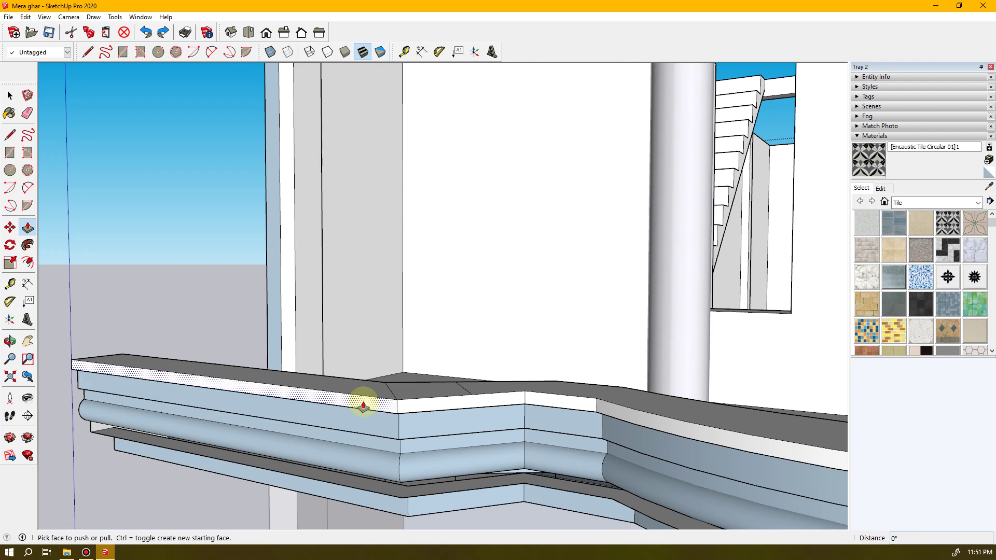
drag(363, 406, 346, 418)
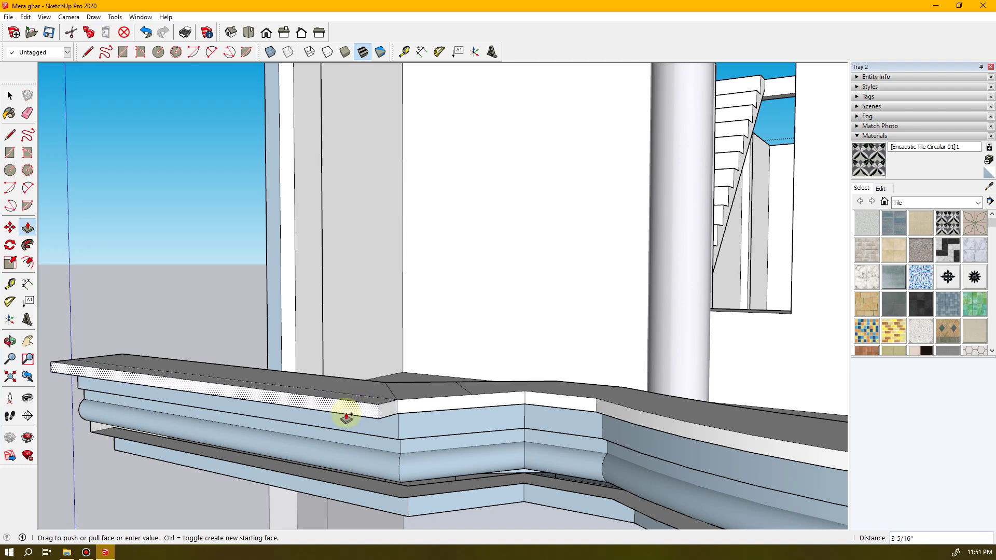
text(4)
key(Return)
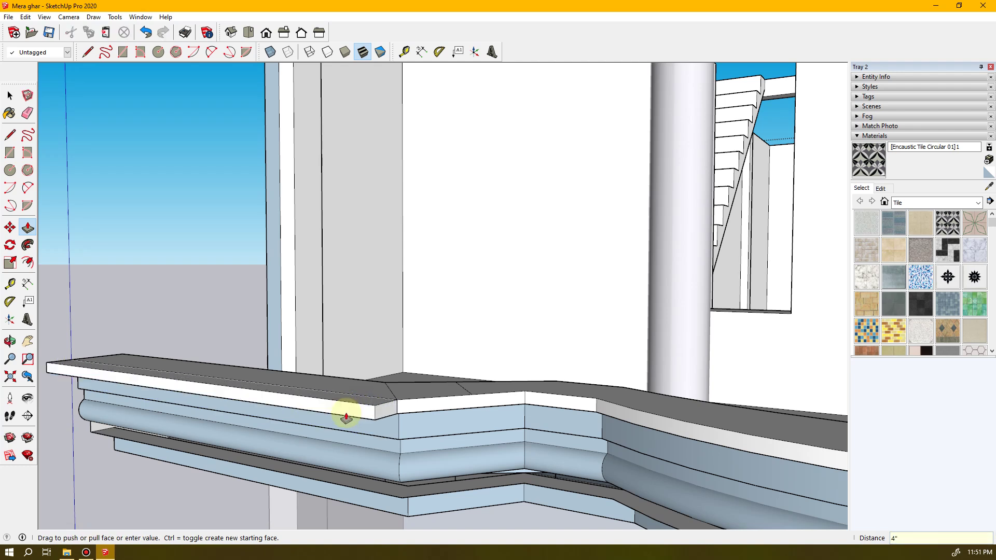
drag(435, 404, 438, 412)
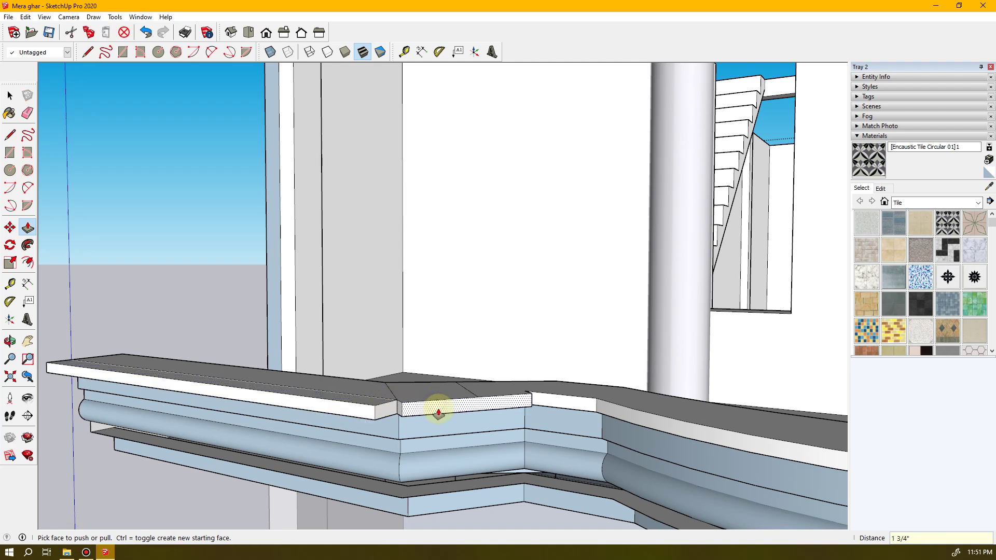
text(4)
key(Return)
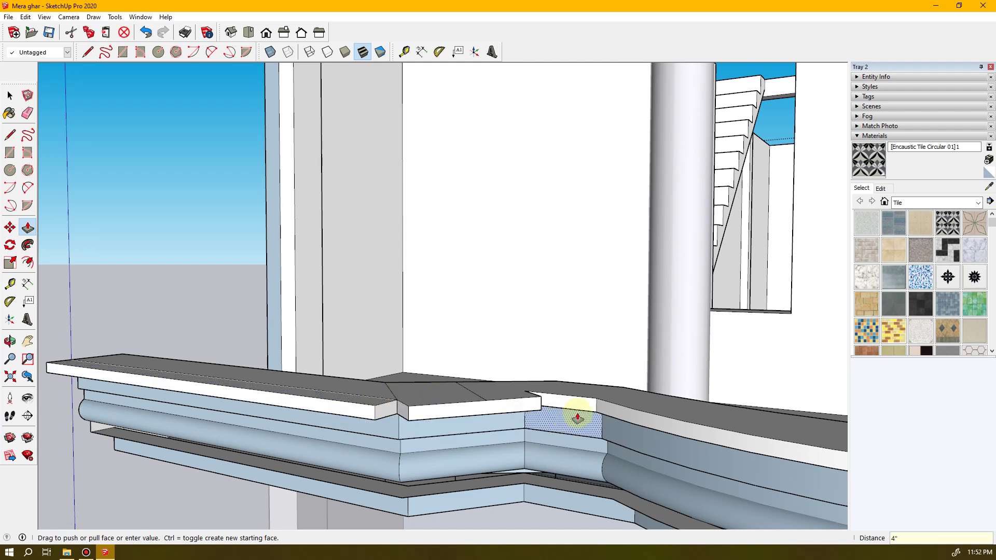
- Undo the two outward extrusions of the white top band
middle_drag(640, 422, 655, 446)
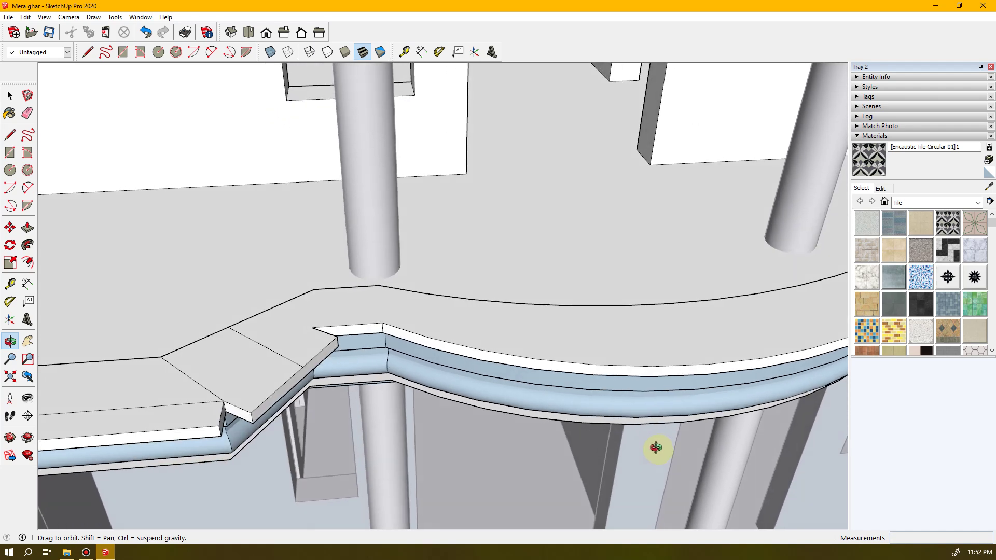
key(p)
key(ctrl+z)
key(ctrl+z)
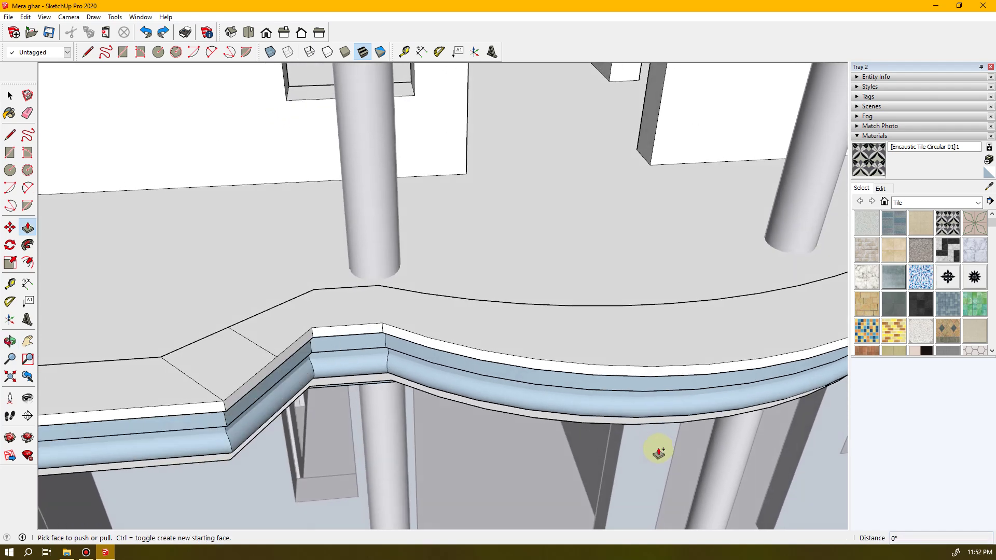
- Lower the underside of the straight section's white top band about 1 3/16"
middle_drag(344, 452, 448, 307)
click(440, 300)
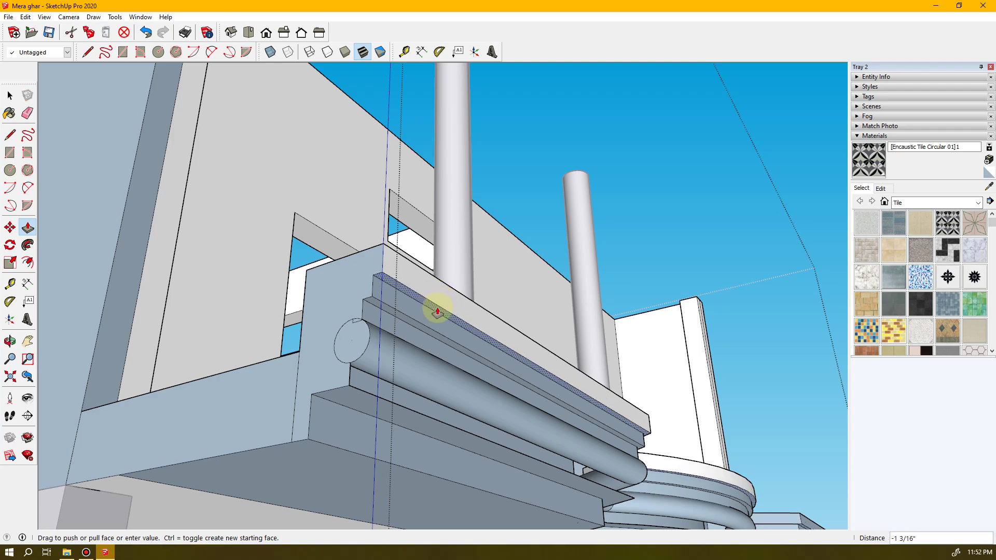
middle_drag(443, 332, 570, 440)
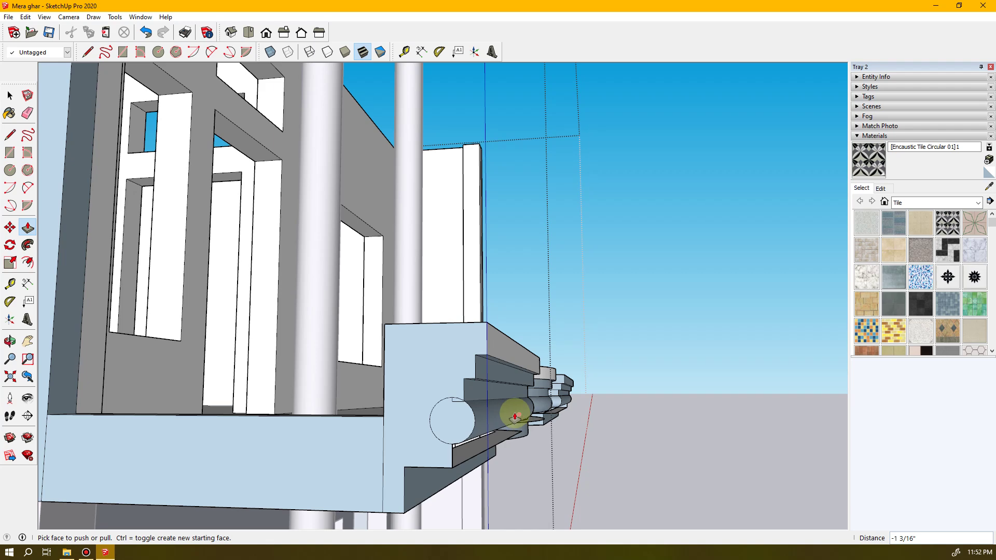
- Raise the white top band's underside about 3/4" and the second band's underside about 1 3/8" on the straight section
scroll(515, 415, up, 3)
middle_drag(516, 411, 480, 285)
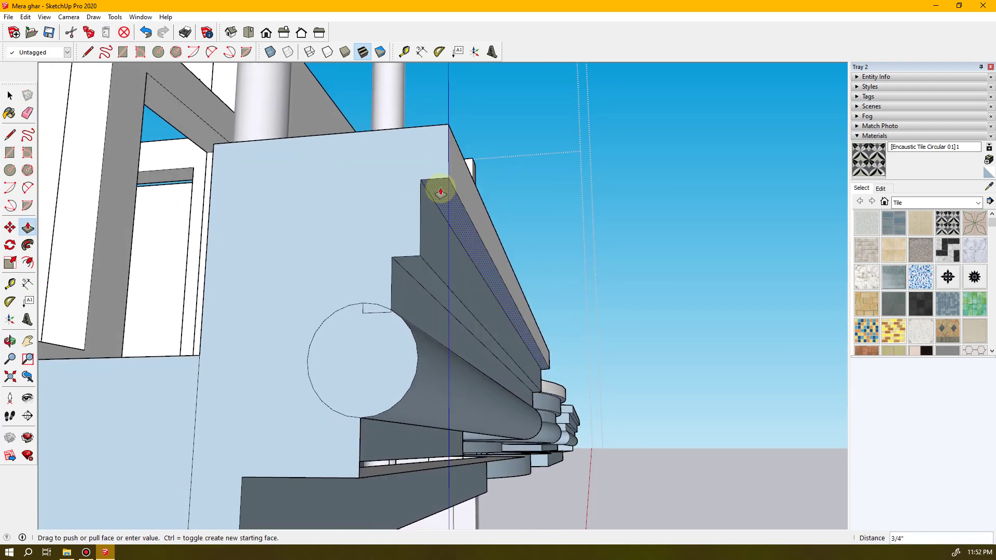
click(431, 218)
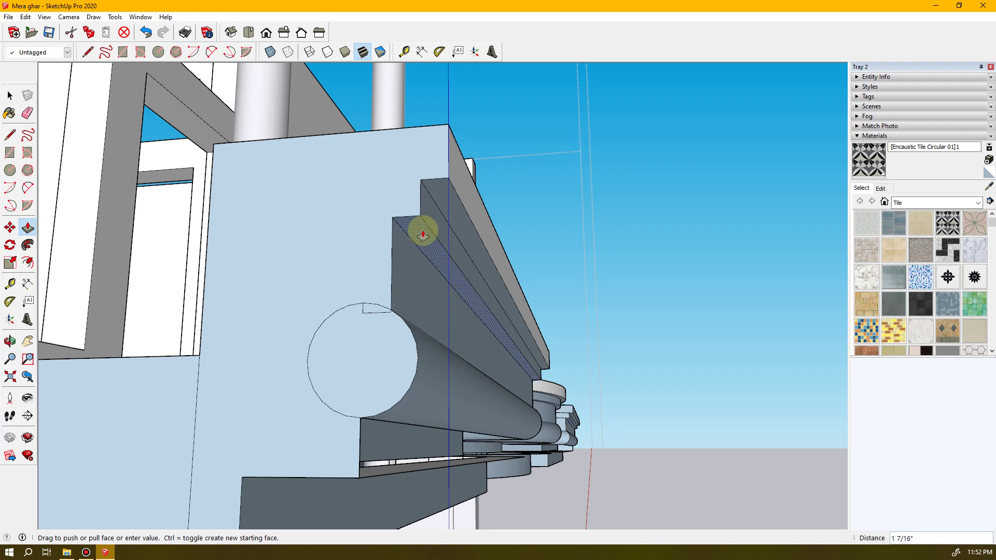
- Examine the stepped bands and rounded moulding along the balcony front from above, the end and below
middle_drag(421, 236, 204, 340)
scroll(534, 406, up, 5)
middle_drag(653, 442, 503, 402)
scroll(467, 389, down, 3)
middle_drag(415, 378, 422, 266)
drag(430, 268, 481, 377)
scroll(438, 382, up, 4)
key(p)
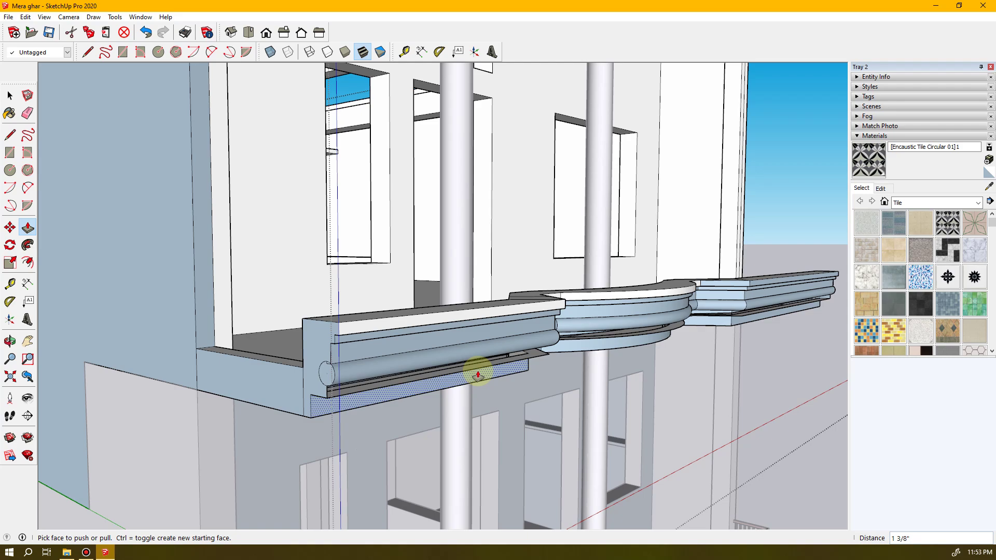
scroll(477, 375, up, 1)
shift+middle_drag(477, 373, 486, 325)
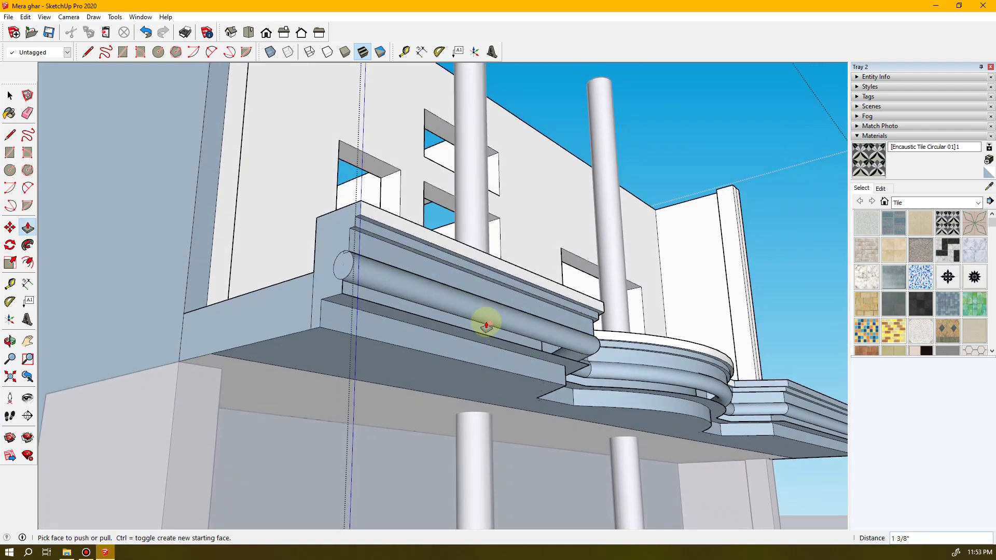
scroll(445, 284, up, 5)
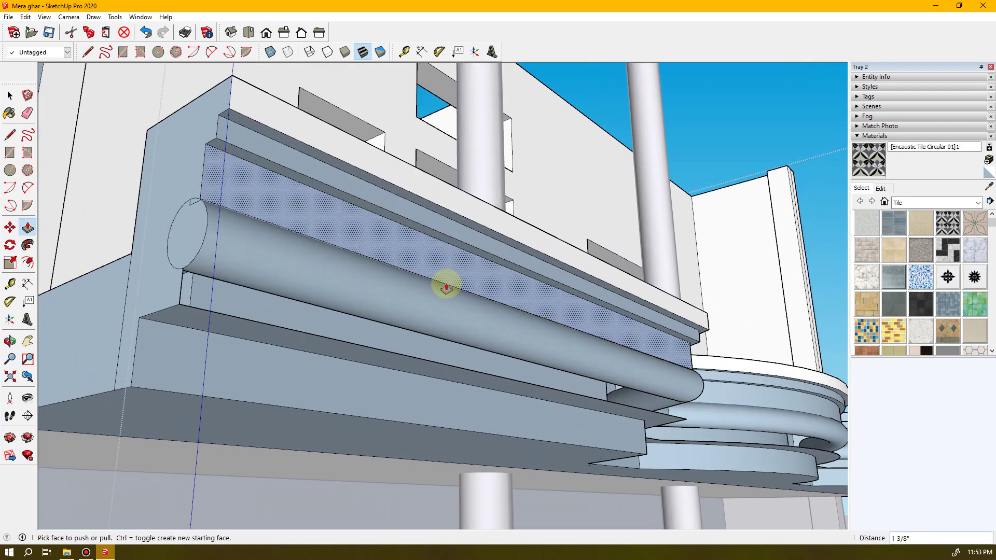
- Lower the second band's underside about 2 1/8" and the white top band's underside about 2 1/16" on the straight section
middle_drag(445, 284, 518, 275)
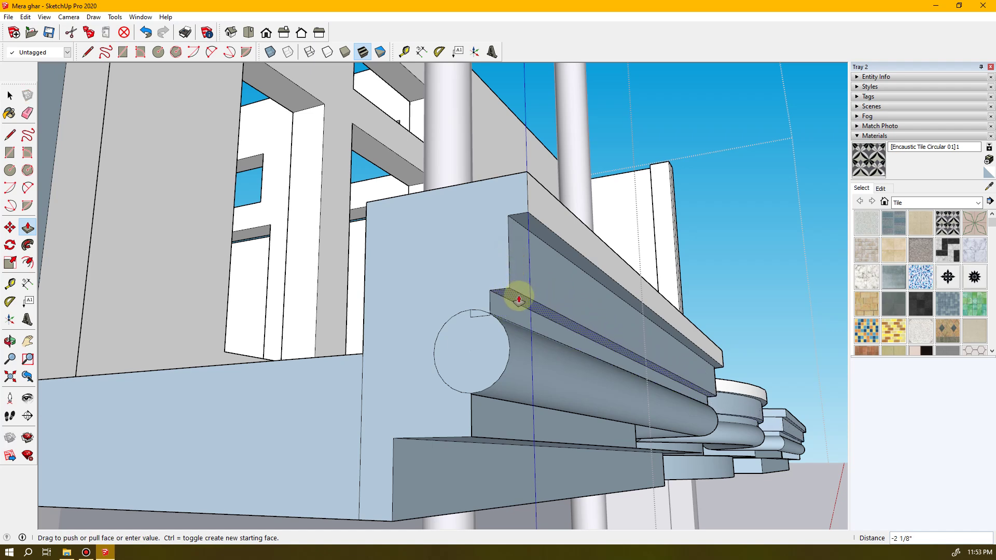
drag(521, 223, 519, 234)
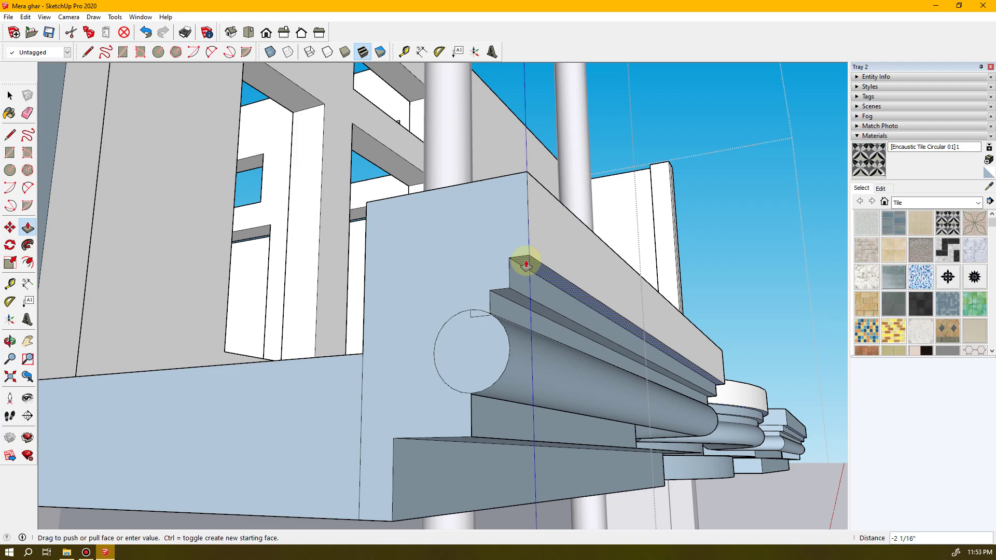
click(526, 263)
- Push the top face of the parapet's straight end section down about 2 11/16"
middle_drag(560, 273, 433, 311)
click(595, 278)
click(434, 313)
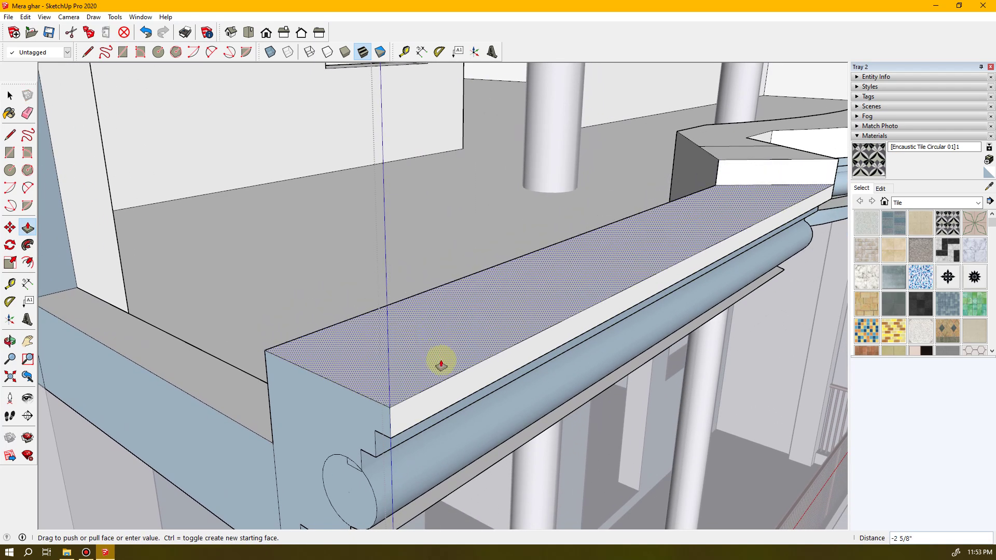
click(444, 360)
- Push the top face of the adjoining corner section down about 2 7/8", level with the straight section
middle_drag(476, 387, 557, 322)
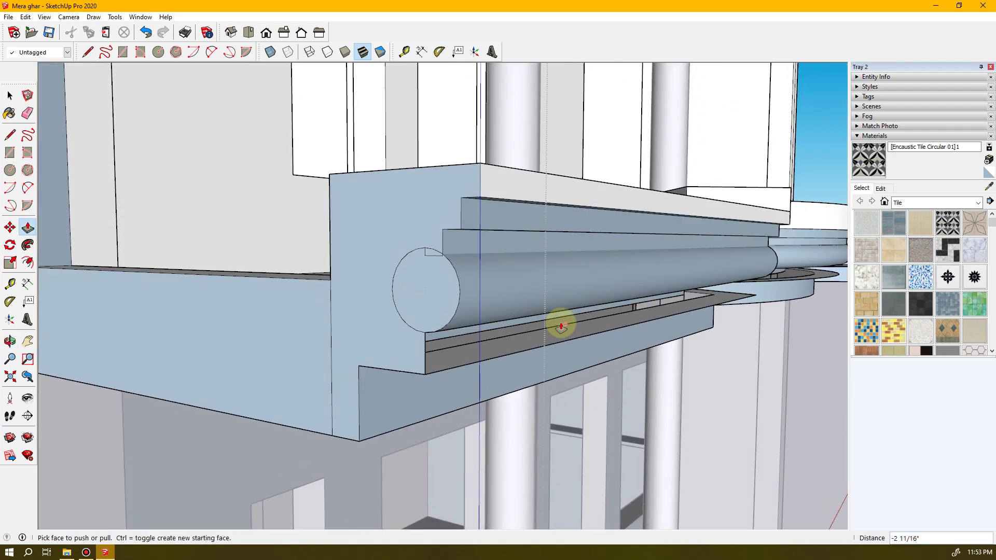
middle_drag(534, 285, 437, 280)
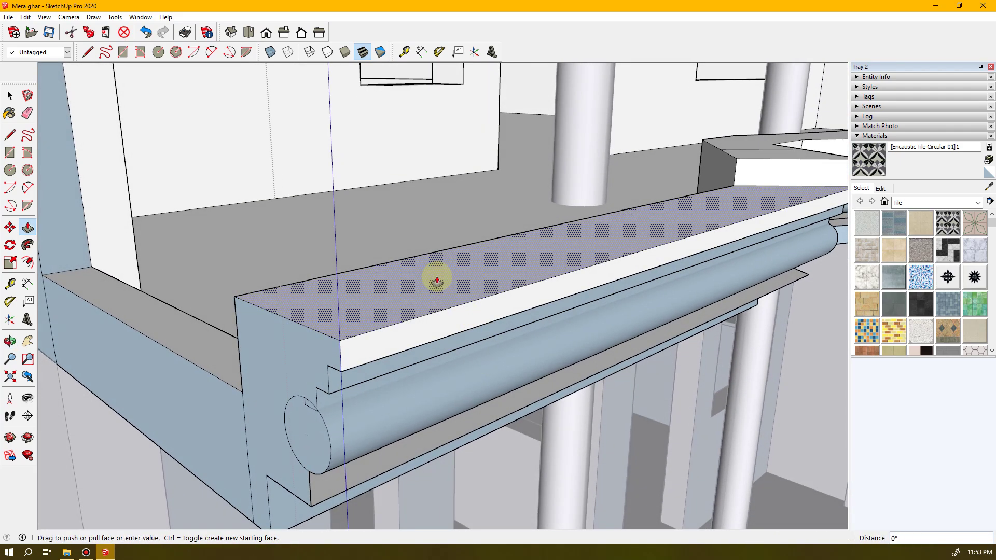
middle_drag(438, 345, 222, 413)
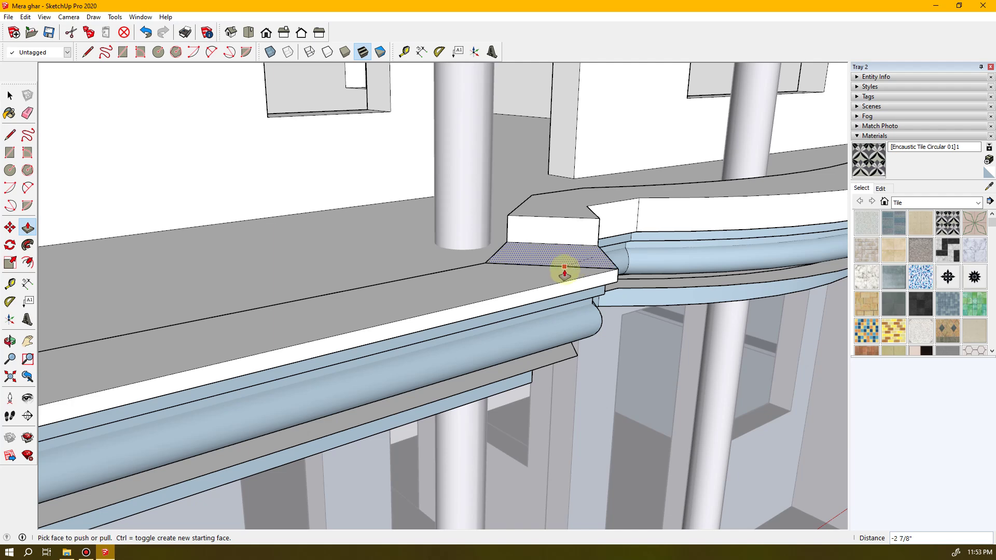
- Push the top face of the parapet's opposite straight section down about 2 7/8", level with the adjoining corner section
middle_drag(708, 275, 508, 299)
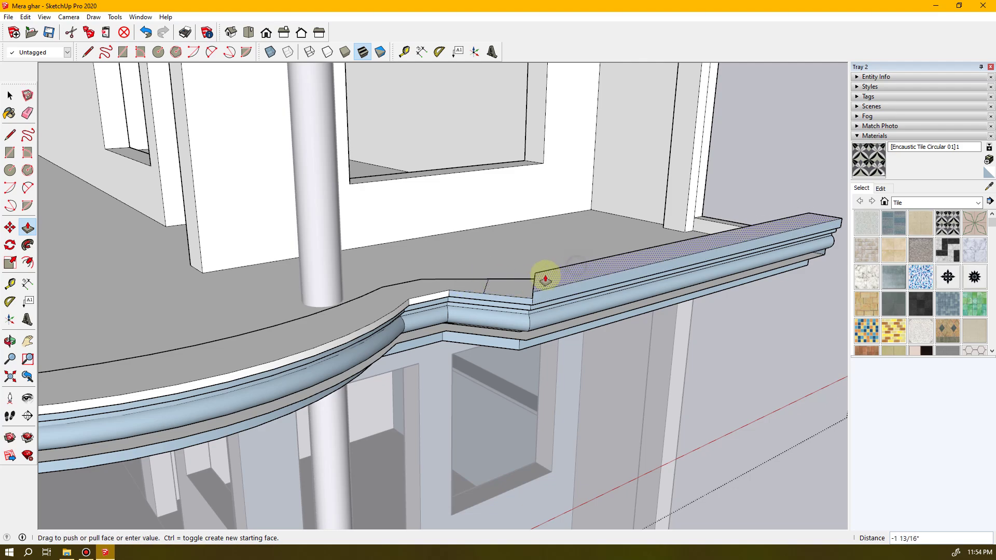
middle_drag(570, 301, 560, 251)
key(p)
click(560, 251)
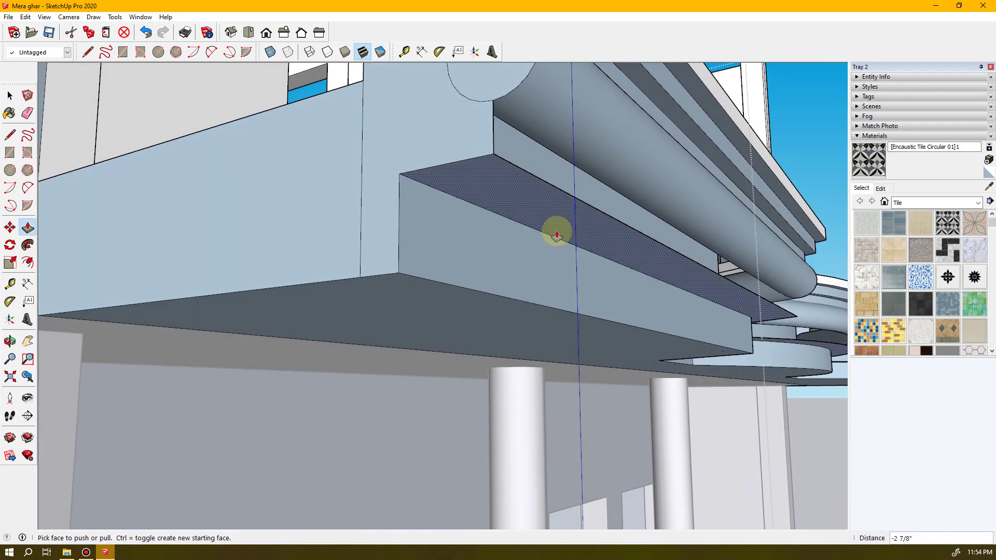
key(space)
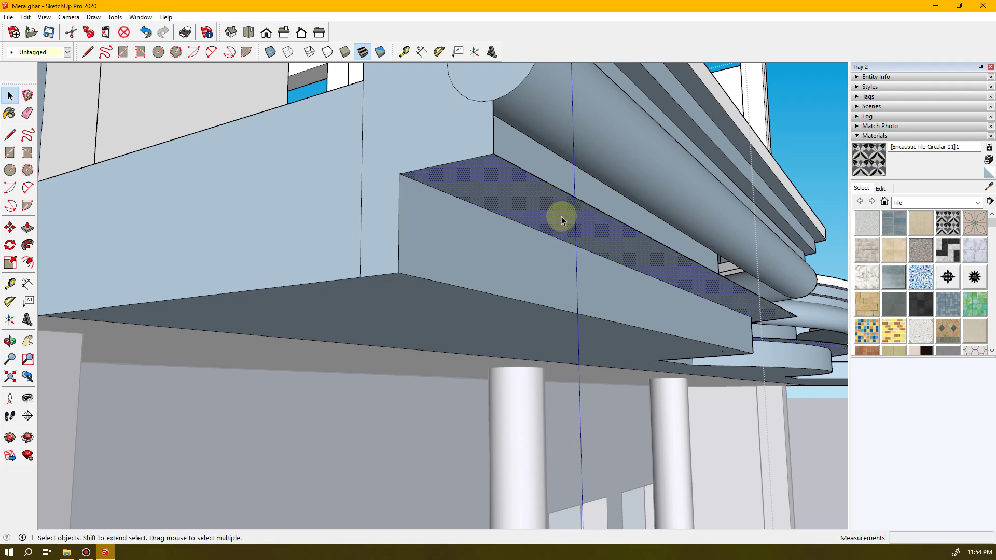
- Examine the moulding's circular end profile and its junction with the lowest upper step on the parapet's end face
middle_drag(704, 294, 617, 394)
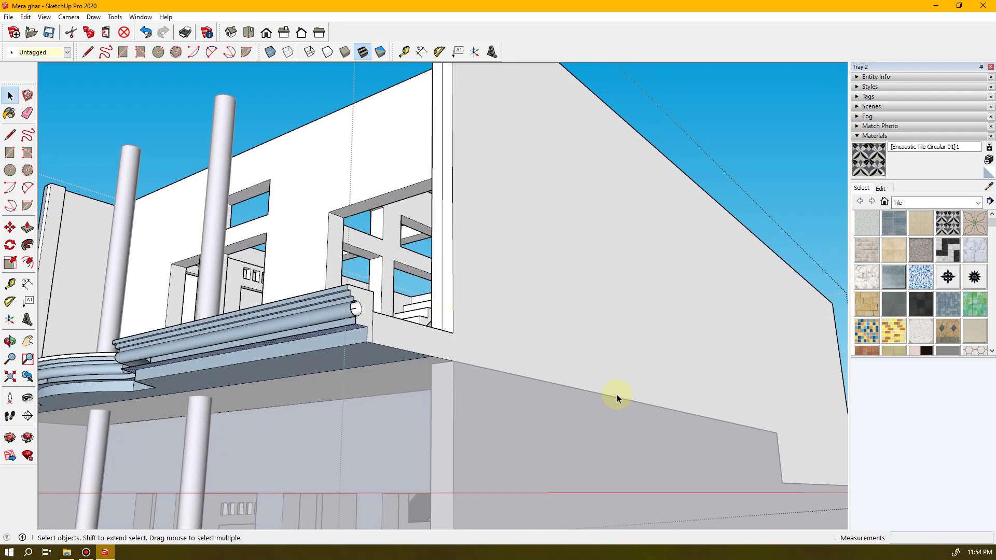
scroll(418, 350, up, 6)
middle_drag(373, 284, 366, 304)
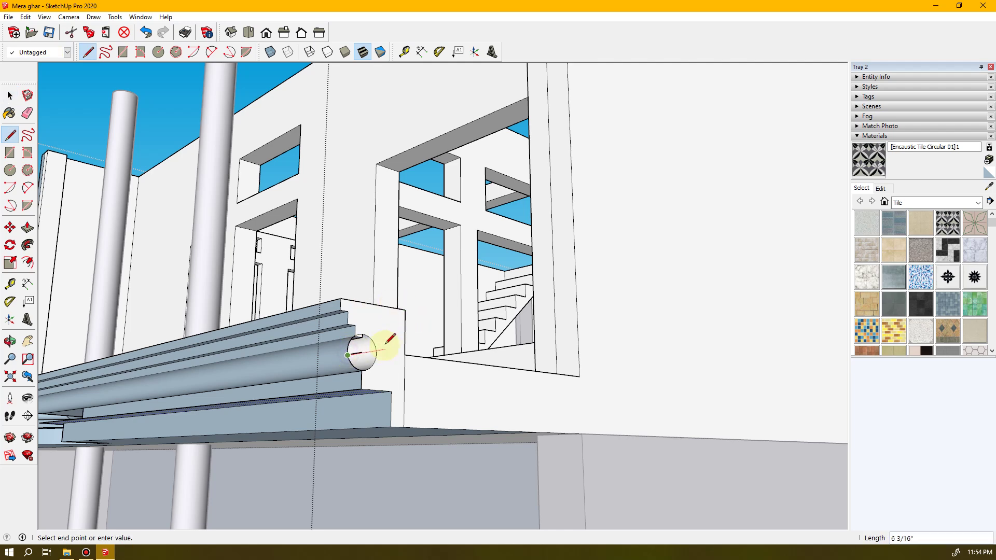
middle_drag(394, 352, 332, 373)
key(e)
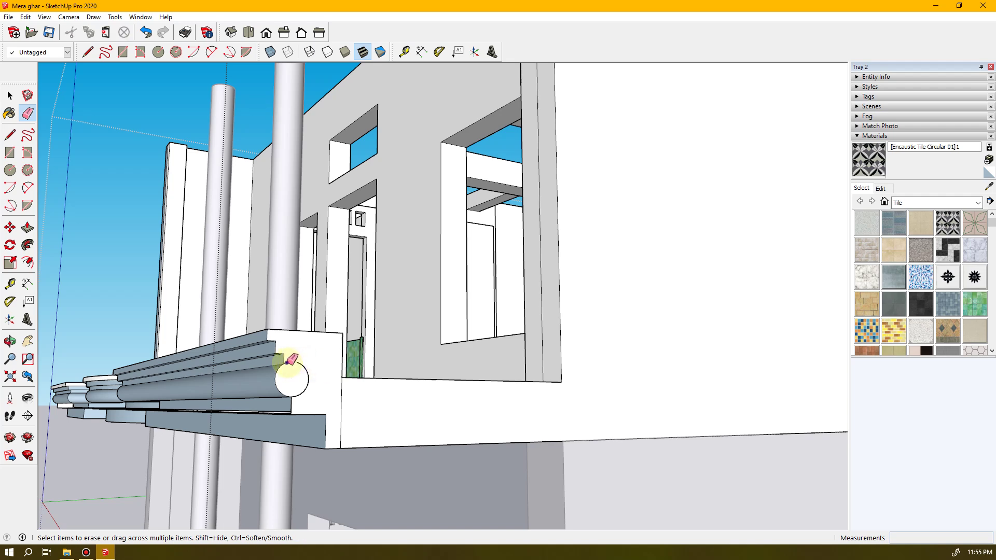
scroll(258, 382, up, 5)
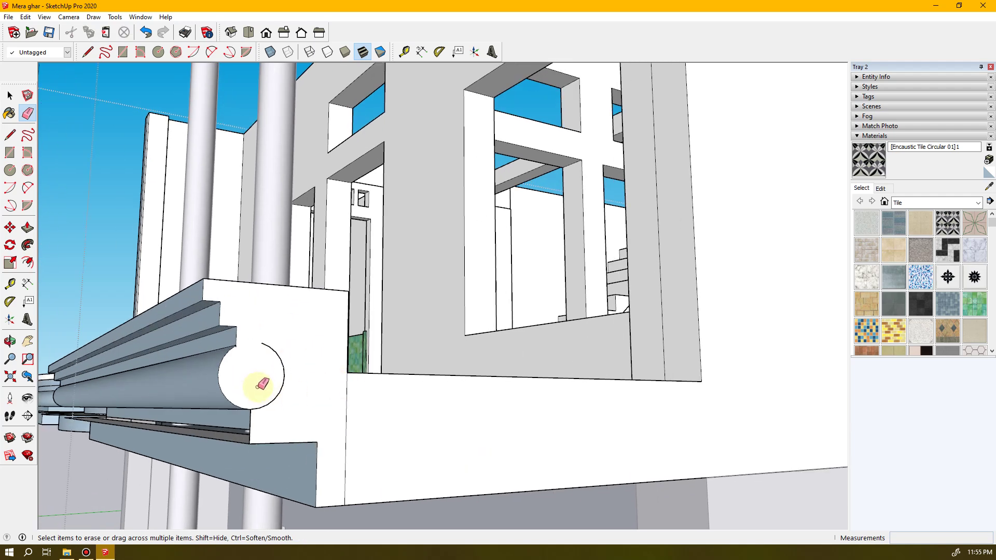
middle_drag(278, 367, 361, 337)
scroll(438, 289, up, 6)
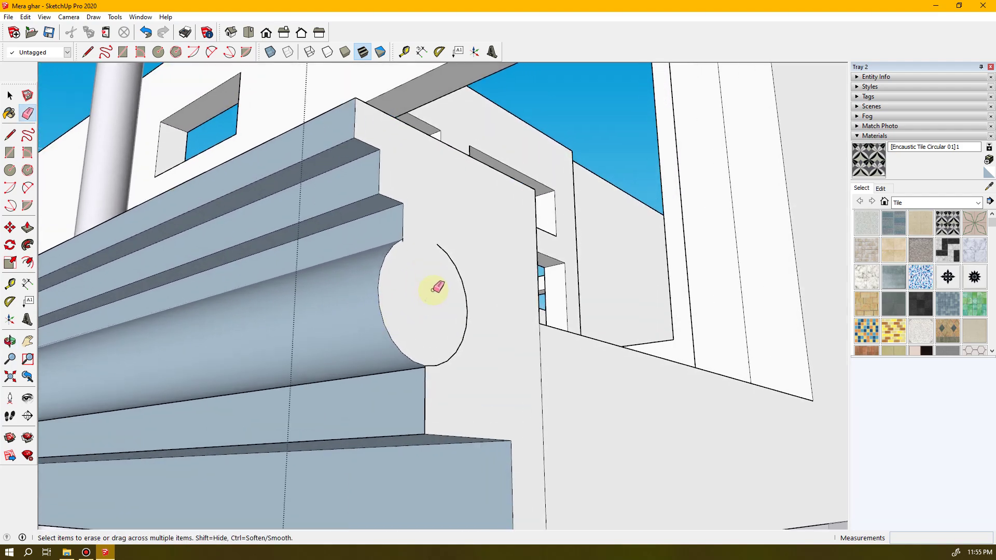
middle_drag(433, 289, 310, 334)
scroll(306, 336, up, 3)
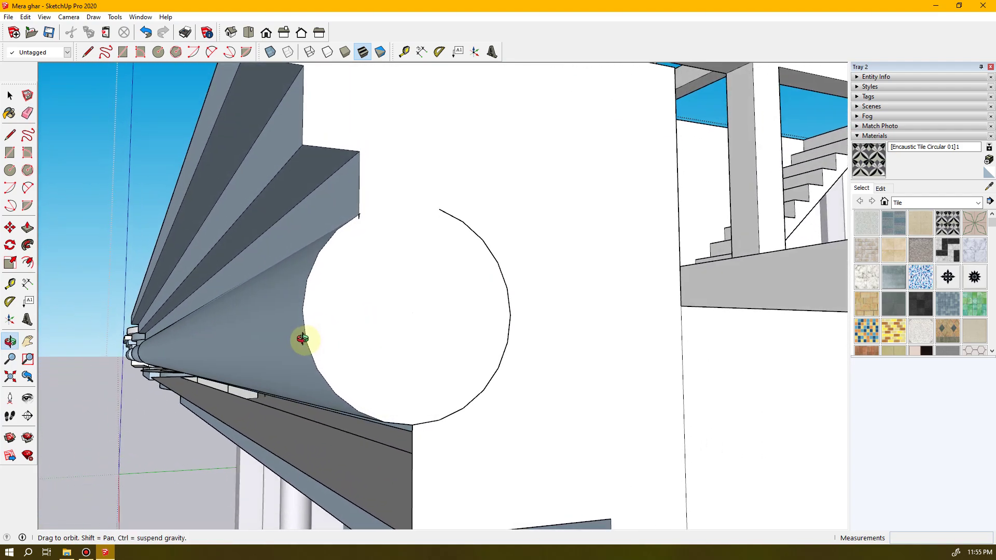
middle_drag(397, 263, 395, 227)
scroll(354, 220, up, 3)
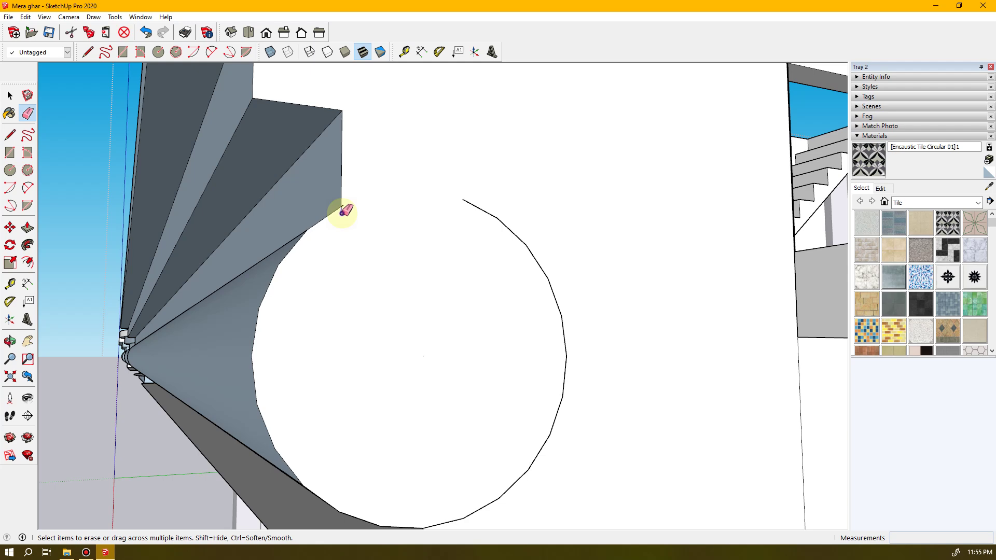
- Try to erase the short leftover edge where the lowest upper step meets the moulding's circular end
click(343, 210)
middle_drag(367, 237, 360, 342)
key(ctrl+z)
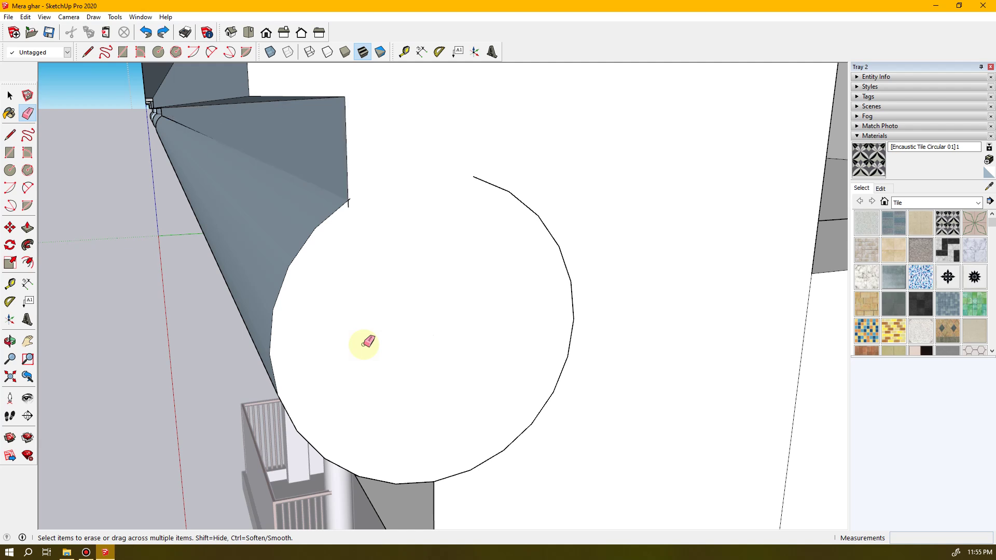
scroll(374, 194, up, 2)
middle_drag(368, 197, 372, 234)
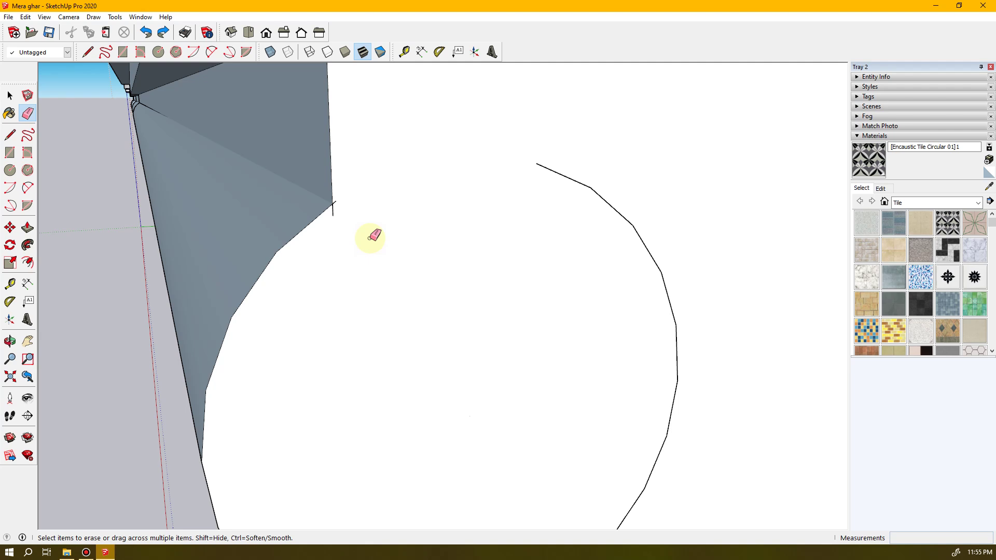
click(335, 203)
mouse_move(346, 227)
middle_down()
mouse_move(391, 254)
mouse_move(723, 253)
mouse_move(436, 278)
mouse_move(369, 227)
middle_up()
key(ctrl+z)
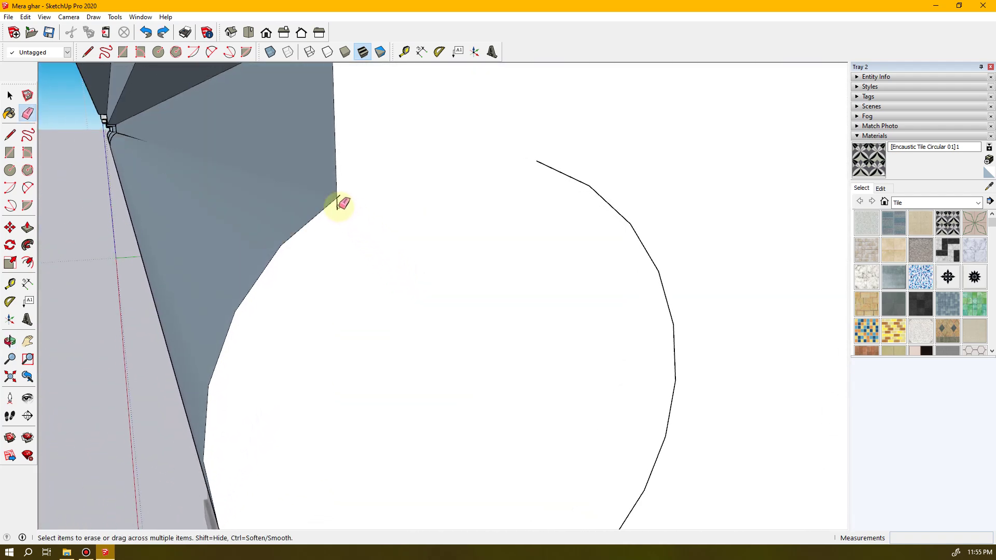
key(ctrl+y)
mouse_move(350, 222)
middle_down()
mouse_move(736, 216)
mouse_move(429, 249)
mouse_move(455, 300)
mouse_move(575, 309)
mouse_move(751, 298)
mouse_move(953, 257)
mouse_move(983, 239)
mouse_move(340, 211)
middle_up()
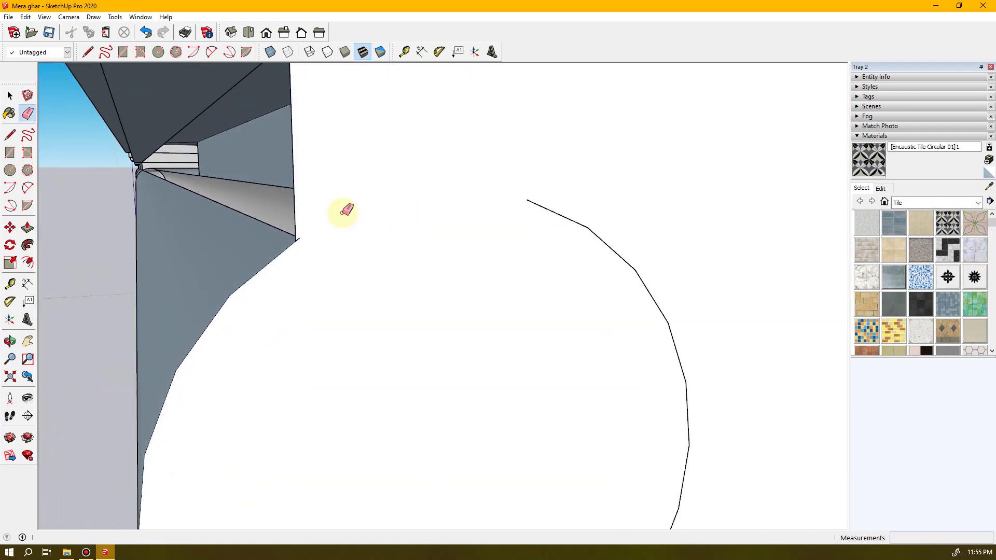
key(ctrl+z)
- Examine the moulding and stepped bands around the end face and along to the parapet's opposite end
middle_drag(406, 284, 276, 268)
scroll(68, 241, down, 2)
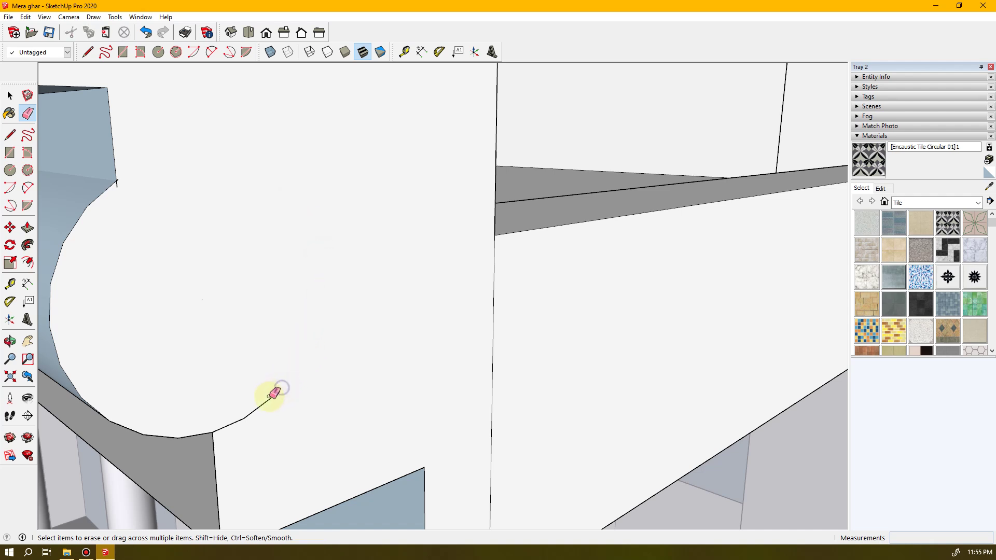
middle_drag(238, 421, 446, 326)
scroll(345, 267, down, 5)
middle_drag(342, 269, 551, 249)
scroll(487, 273, up, 5)
scroll(487, 273, down, 3)
scroll(482, 267, down, 5)
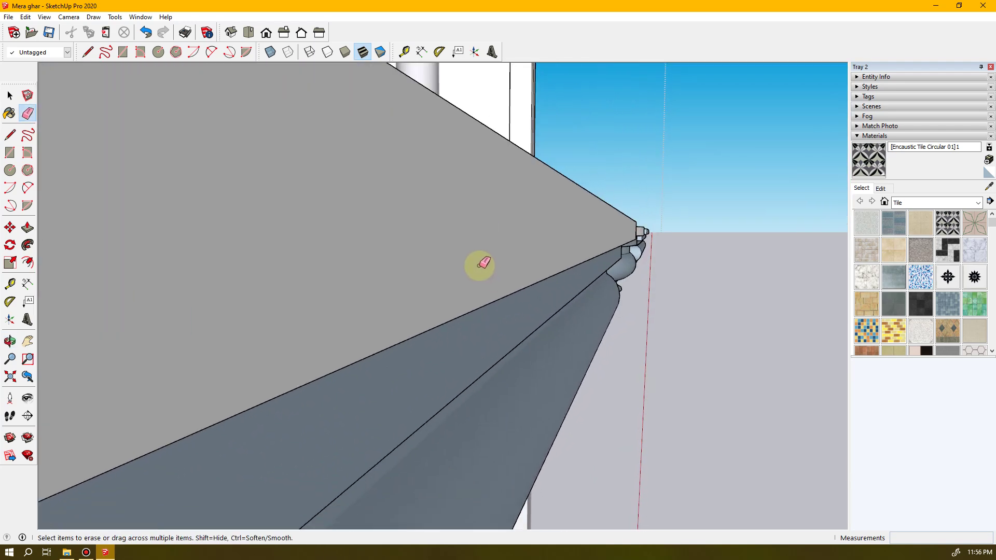
mouse_move(473, 262)
middle_down()
mouse_move(437, 320)
mouse_move(493, 232)
middle_up()
- Try to erase the circle's arc segments on the parapet's opposite end face
key(e)
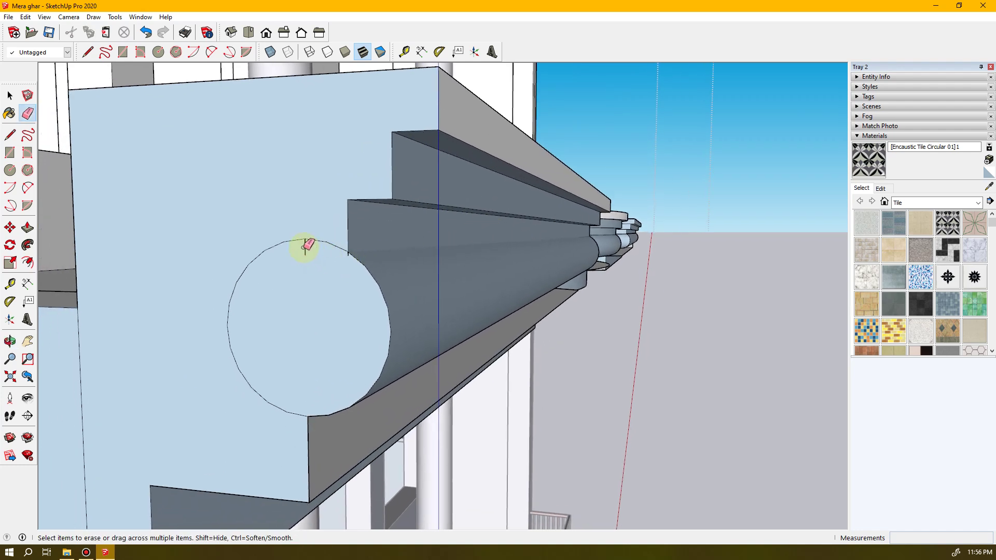
click(334, 245)
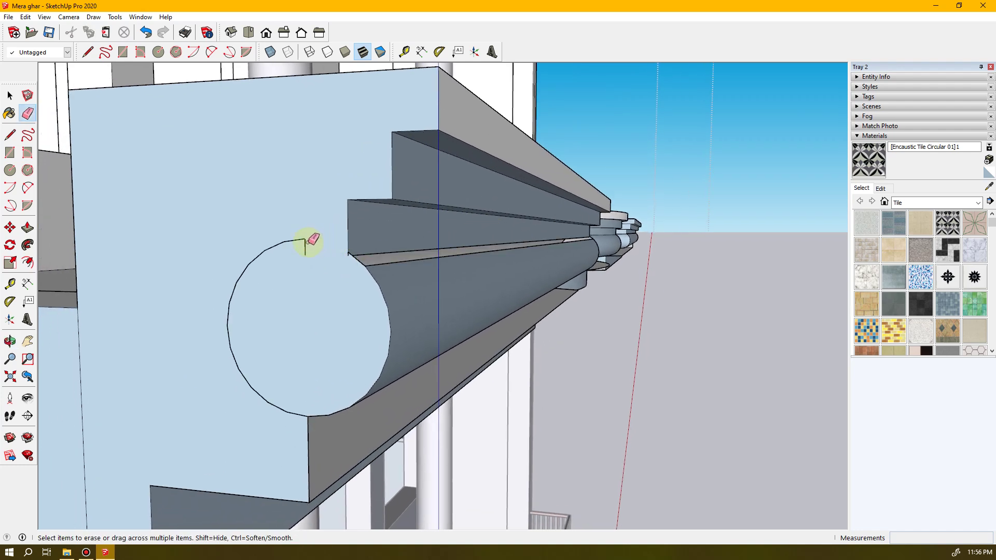
key(ctrl+z)
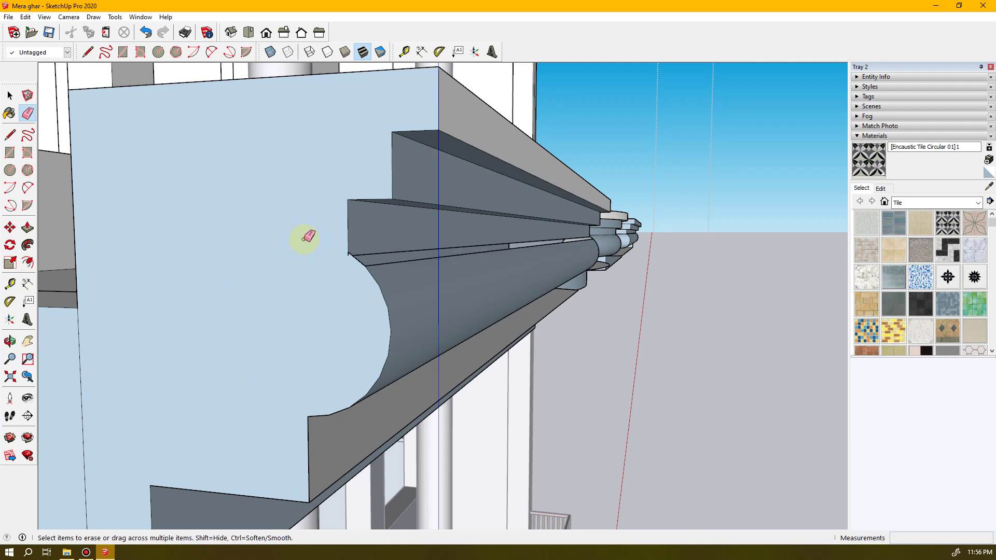
mouse_move(353, 281)
mouse_down()
mouse_move(444, 285)
mouse_move(369, 283)
mouse_up()
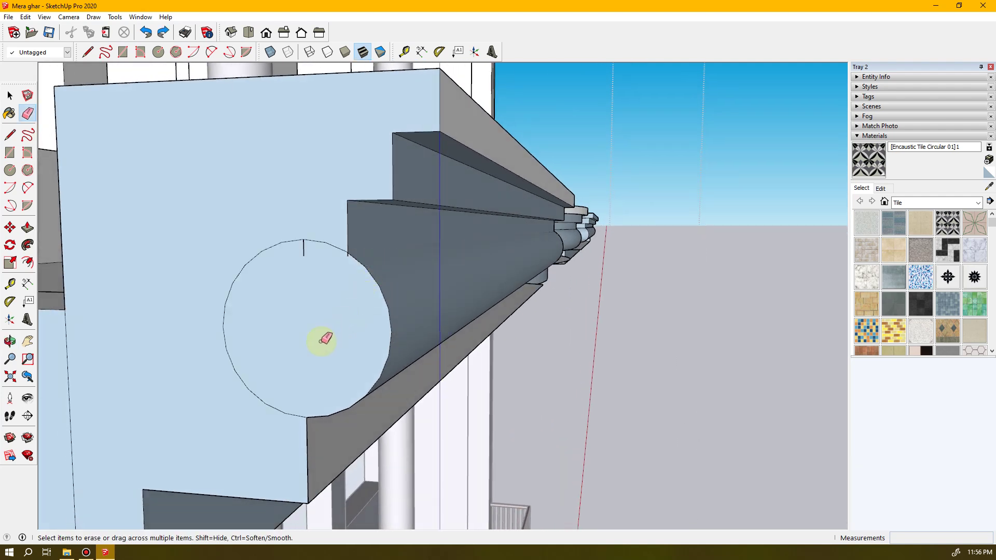
click(307, 240)
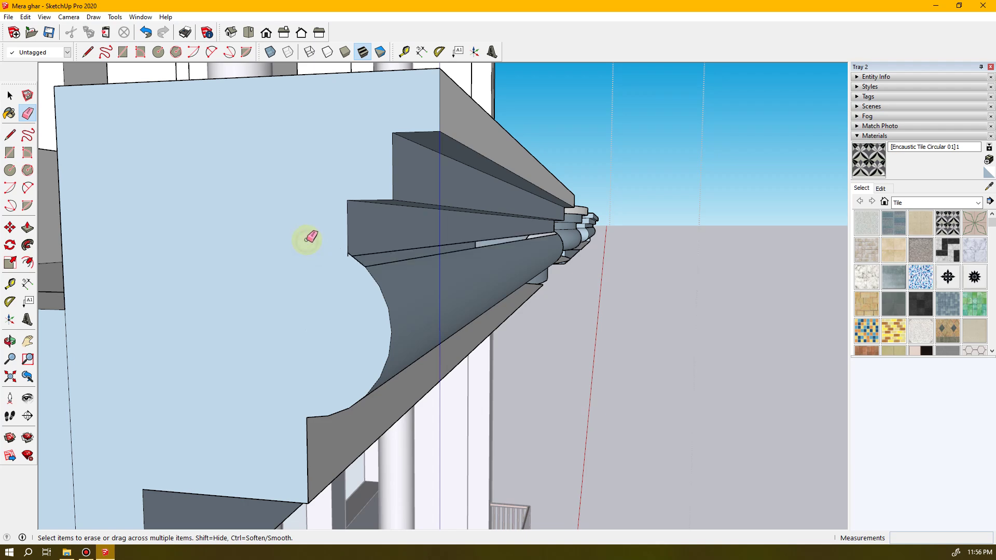
key(ctrl+z)
- Erase the inner half of the moulding's circular profile from the parapet's end face
mouse_move(382, 279)
middle_down()
mouse_move(260, 318)
mouse_move(319, 275)
mouse_move(409, 313)
mouse_move(475, 291)
mouse_move(382, 318)
mouse_move(290, 276)
mouse_move(349, 232)
mouse_move(440, 329)
mouse_move(318, 351)
mouse_move(66, 348)
mouse_move(467, 311)
mouse_move(269, 343)
middle_up()
click(341, 234)
key(l)
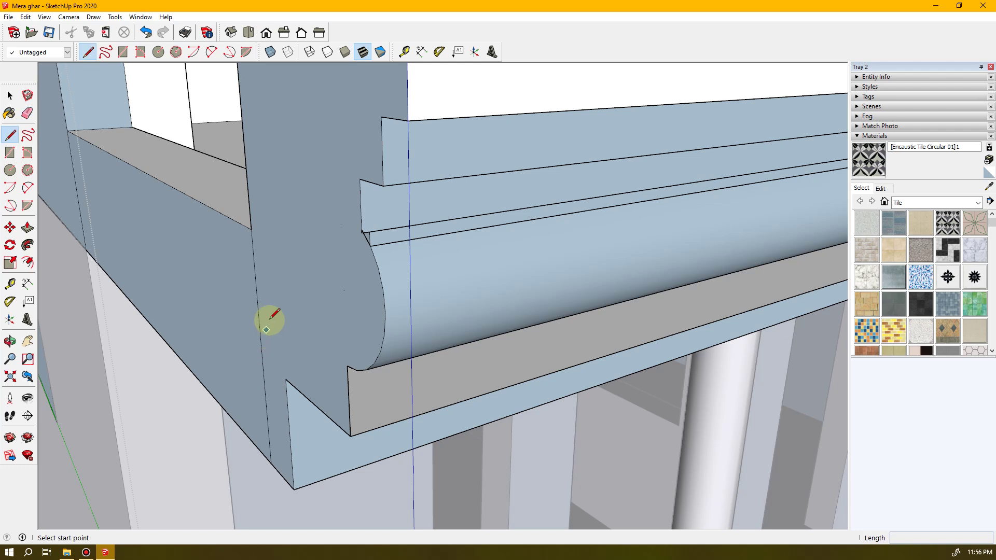
click(390, 228)
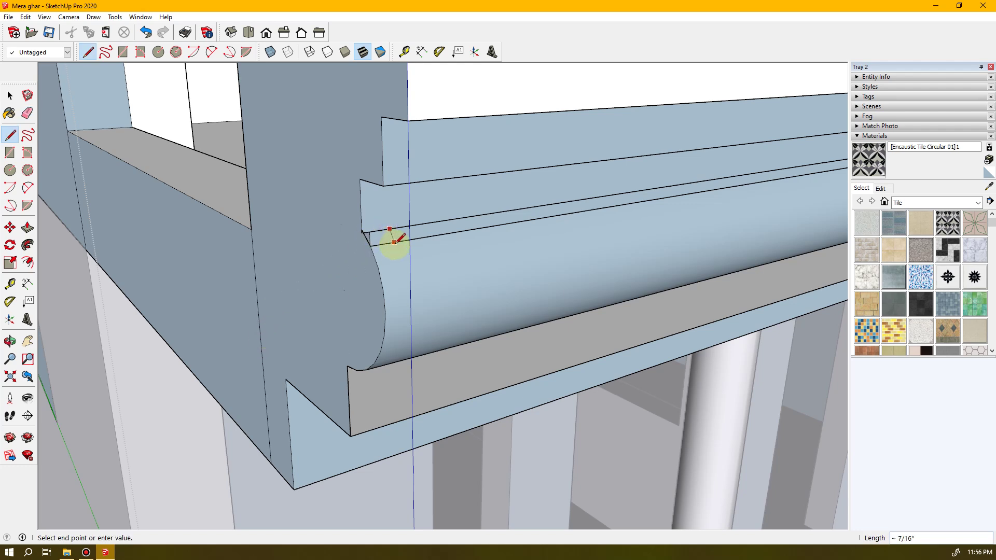
key(Escape)
mouse_move(412, 271)
middle_down()
mouse_move(384, 277)
mouse_move(622, 280)
mouse_move(383, 296)
mouse_move(416, 267)
mouse_move(393, 179)
mouse_move(262, 171)
mouse_move(409, 278)
middle_up()
key(space)
- Lower the underside of the band directly beneath the rounded moulding about 5/16"
middle_drag(496, 366, 555, 392)
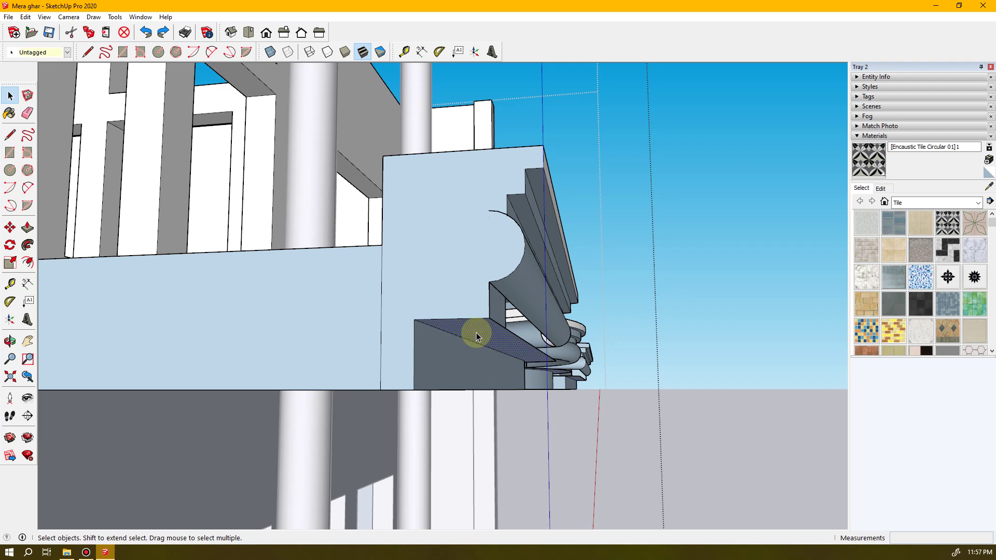
key(p)
mouse_move(476, 336)
mouse_down()
mouse_move(476, 355)
mouse_move(476, 345)
mouse_up()
middle_drag(478, 362, 508, 369)
click(516, 373)
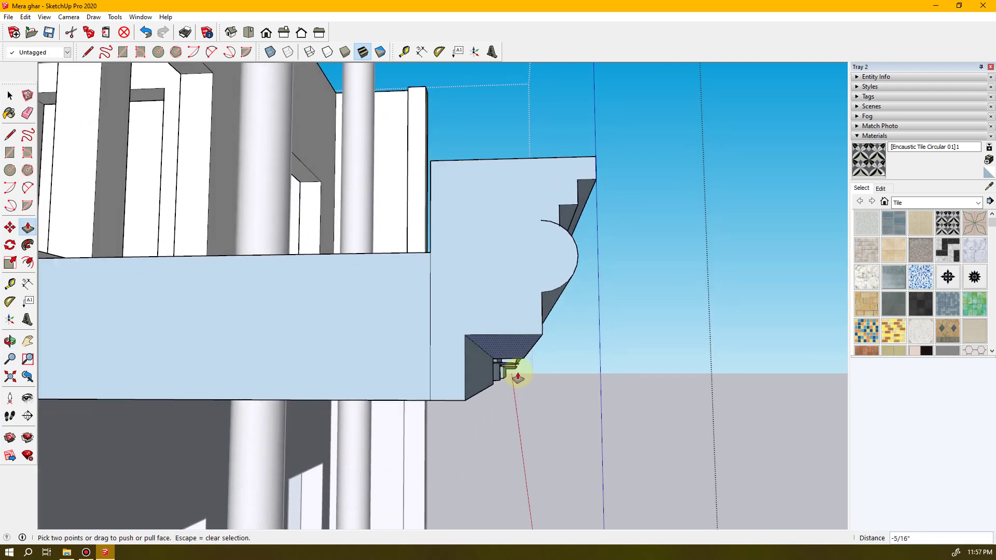
click(11, 206)
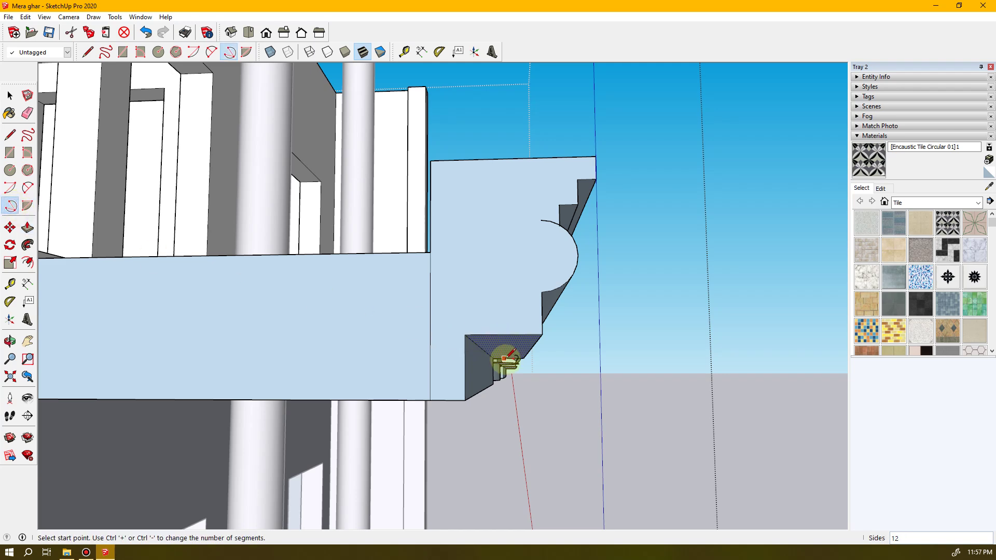
middle_drag(534, 360, 474, 349)
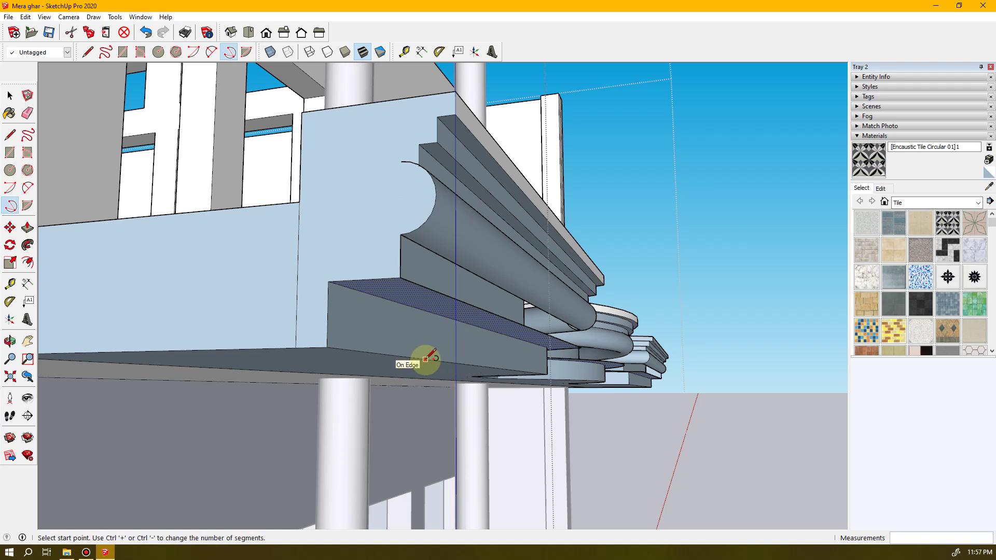
key(space)
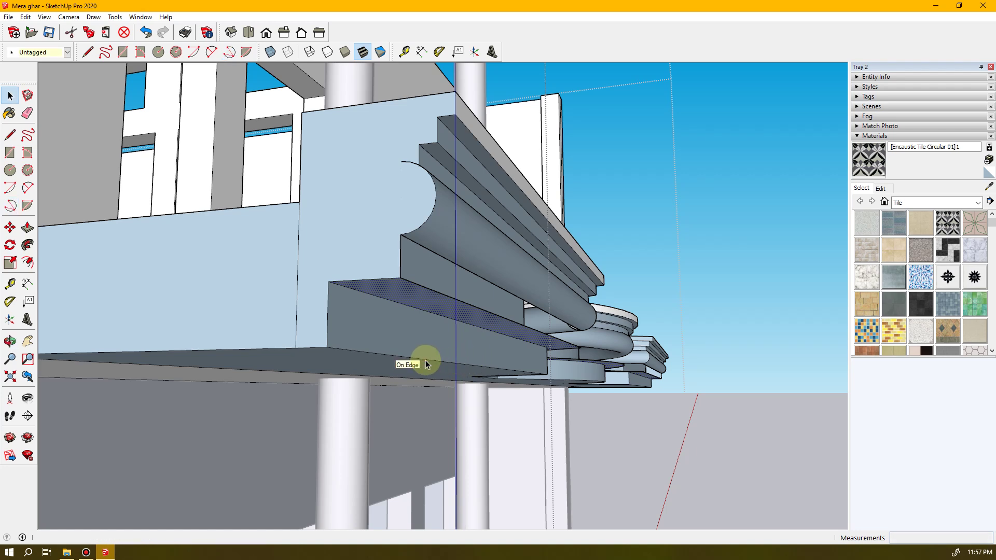
- Close the notch at the end profile's base into a rectangle with a vertical and a horizontal line, and erase the trial diagonal
key(l)
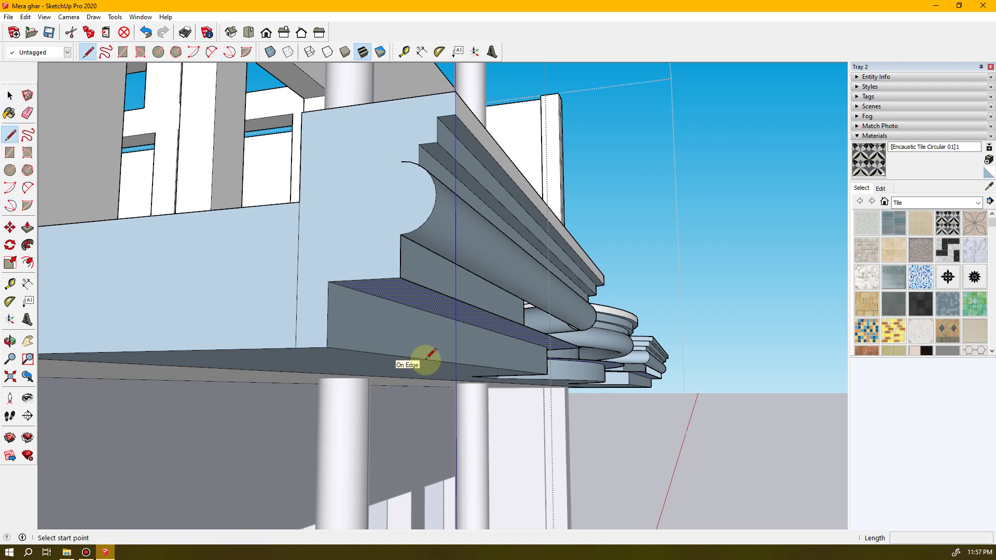
click(400, 277)
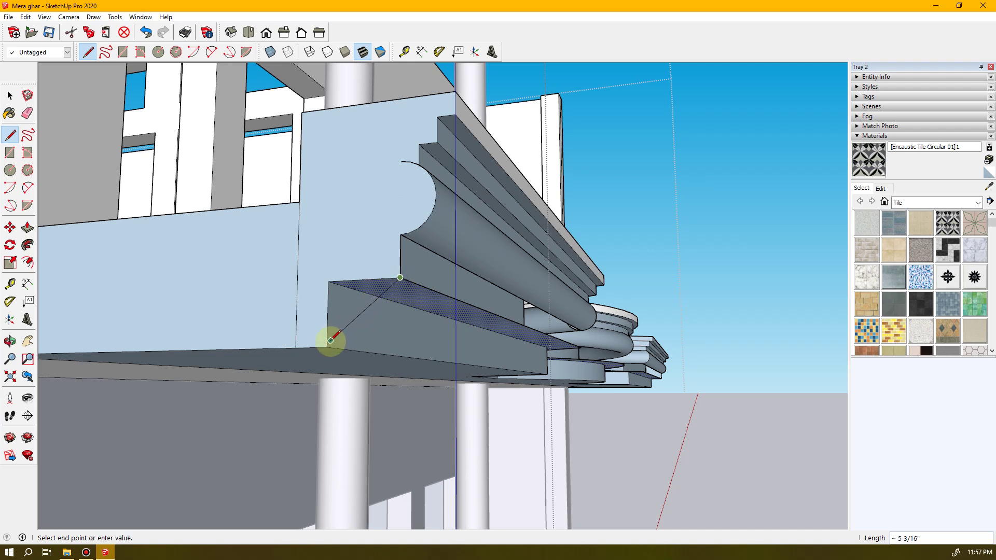
click(327, 347)
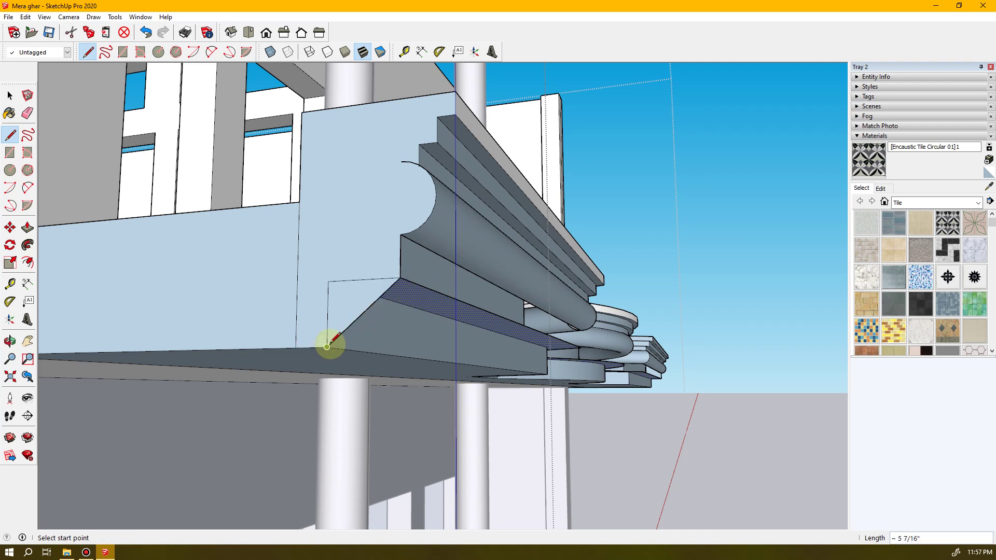
click(399, 278)
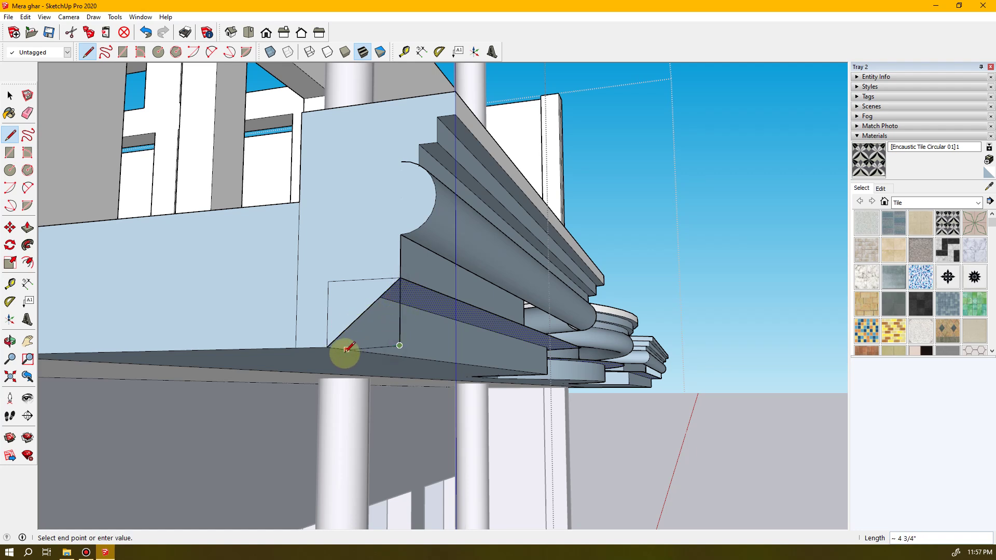
click(329, 347)
key(e)
click(362, 314)
middle_drag(380, 334, 388, 340)
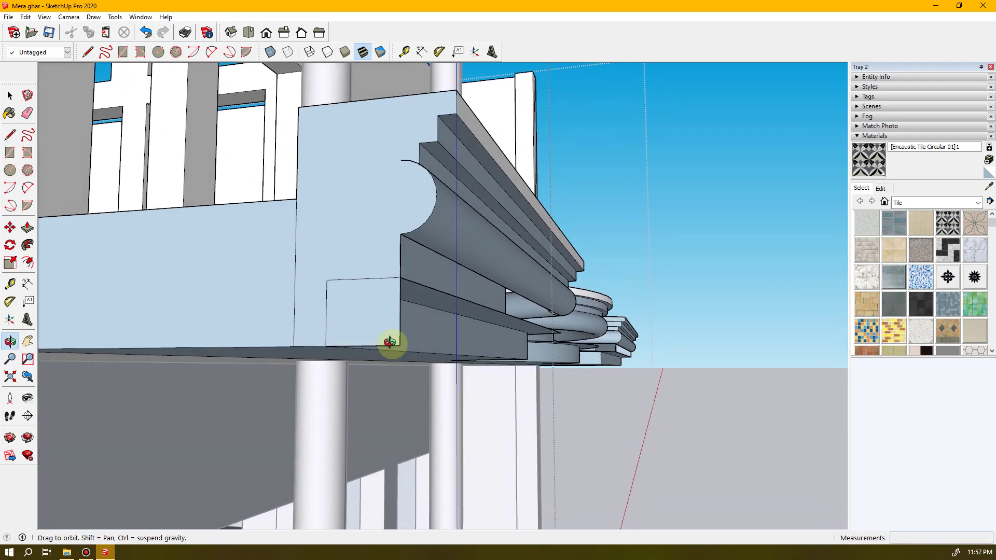
click(9, 208)
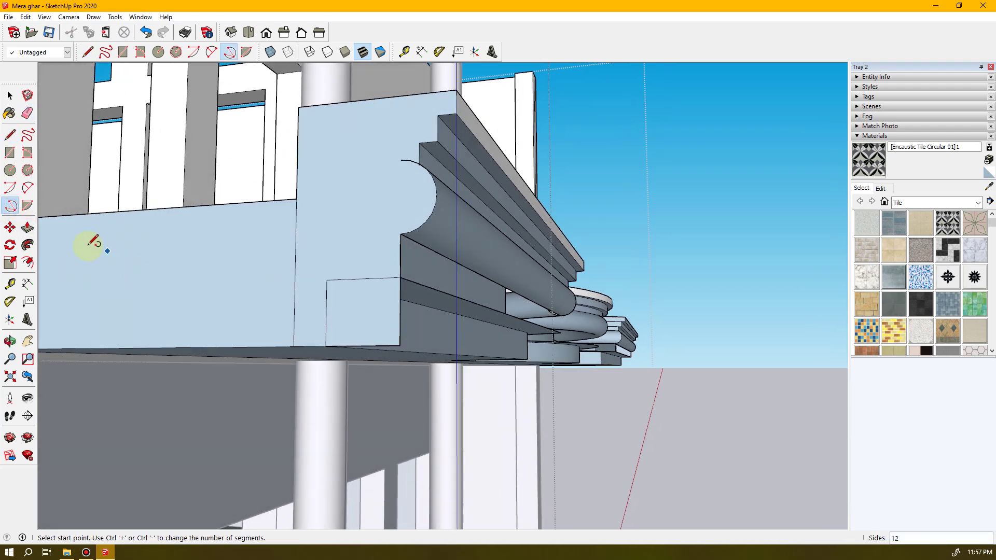
click(400, 345)
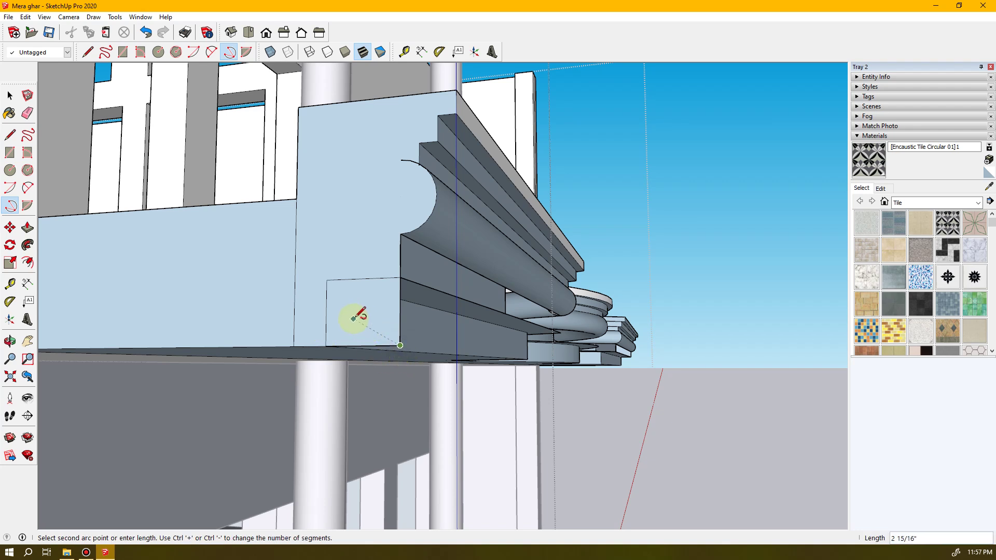
click(328, 345)
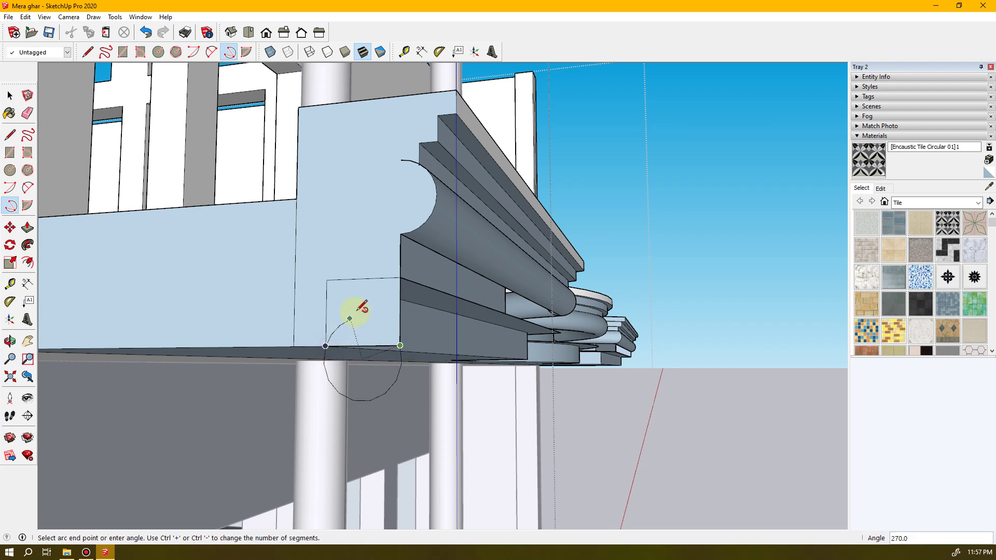
key(space)
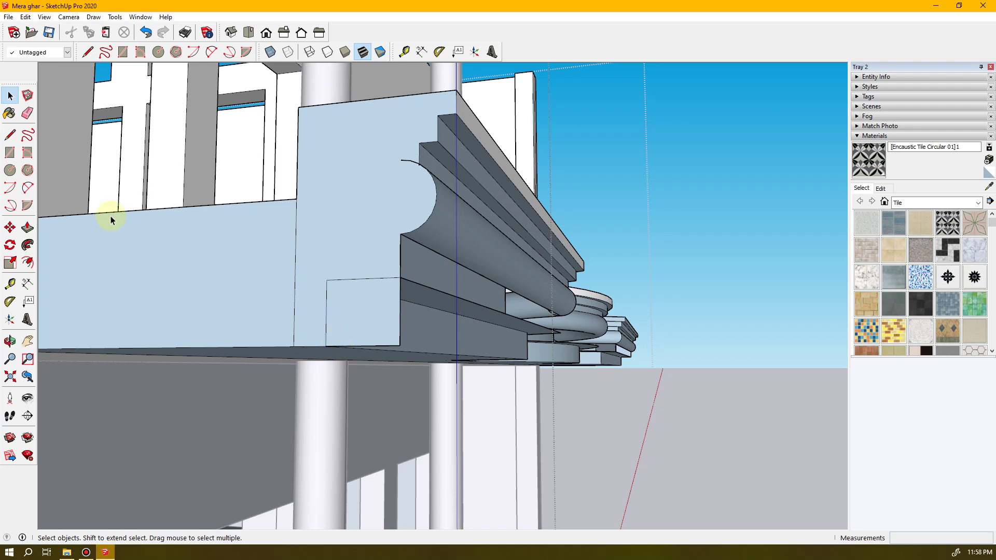
click(10, 196)
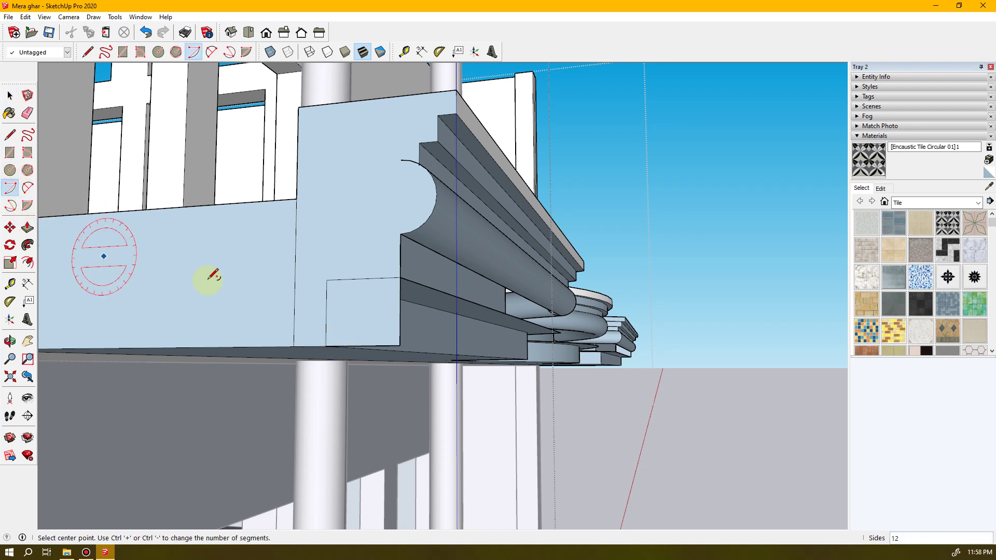
click(14, 204)
click(325, 346)
click(400, 278)
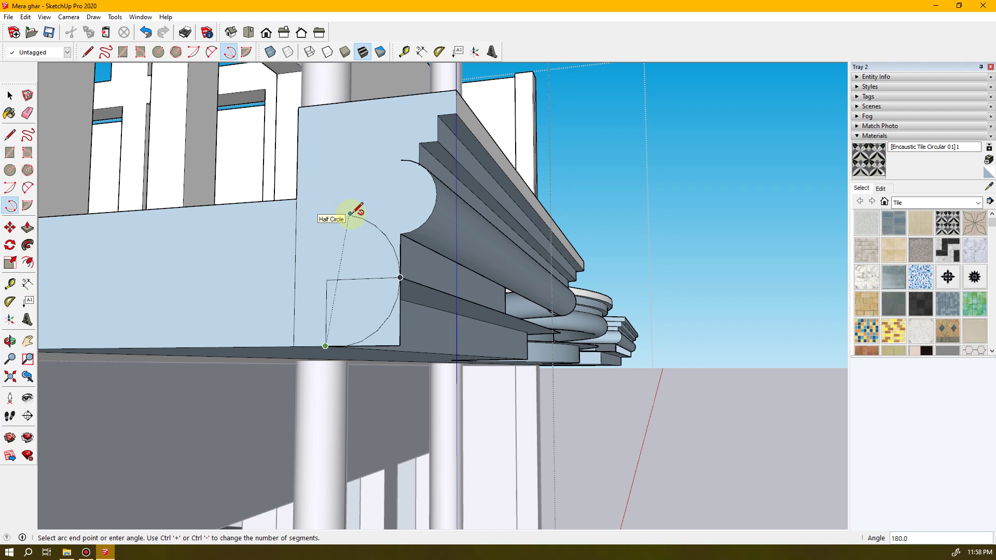
- Undo the latest edits at the end profile's base, redo one of them, and erase the restored diagonal
key(ctrl+z)
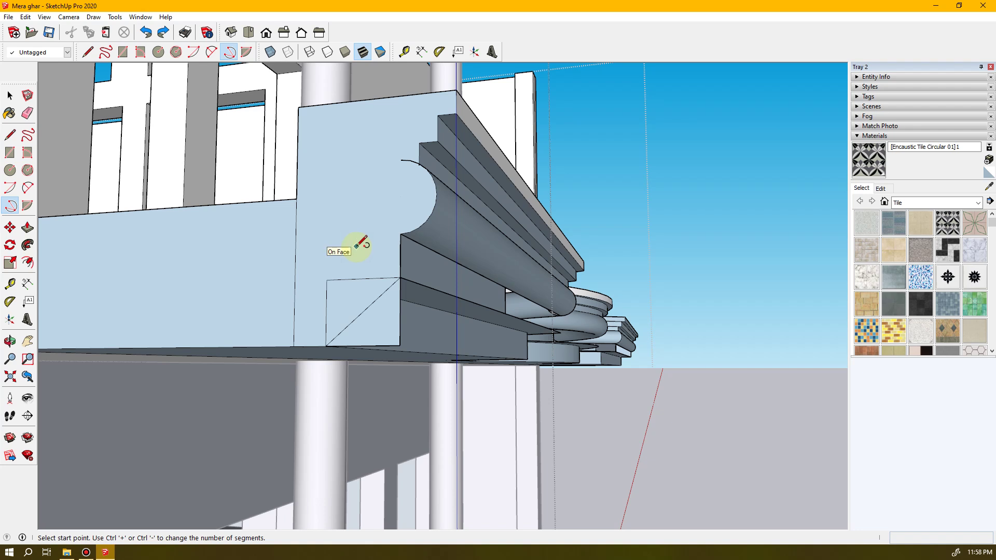
key(ctrl+z)
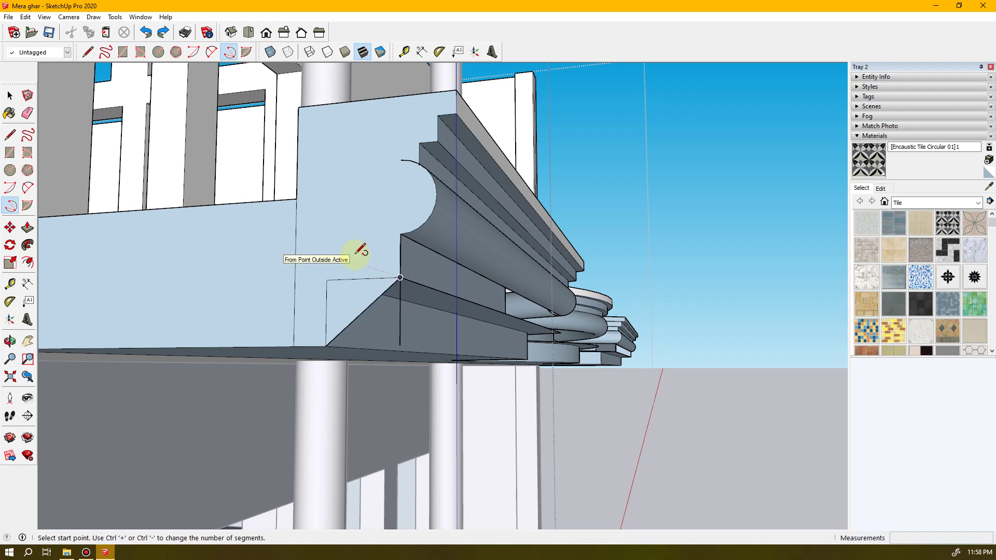
key(ctrl+y)
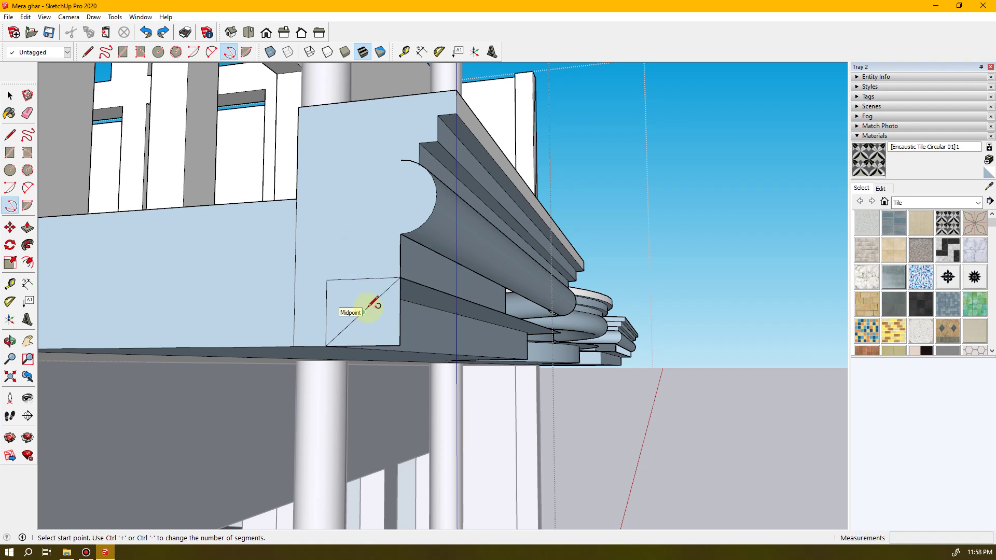
key(space)
key(e)
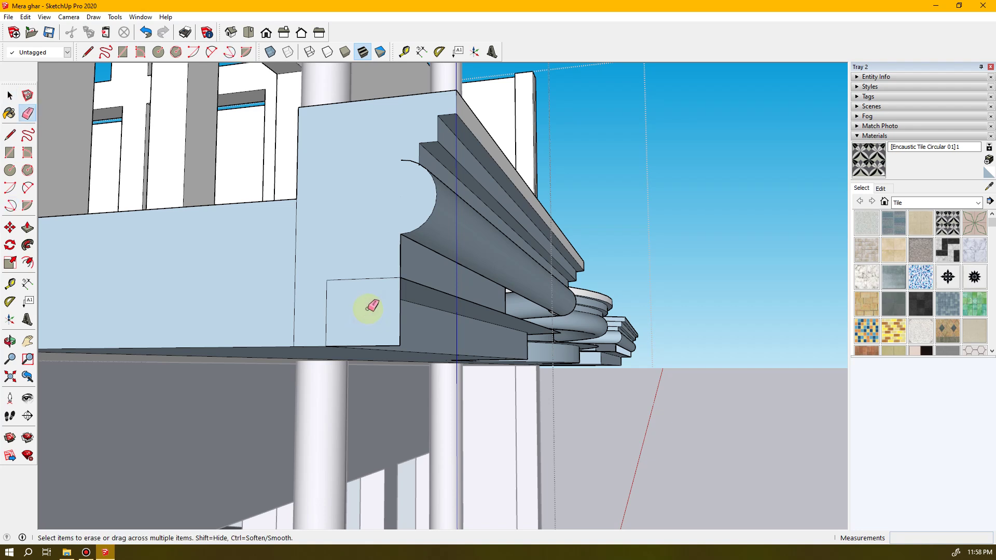
key(space)
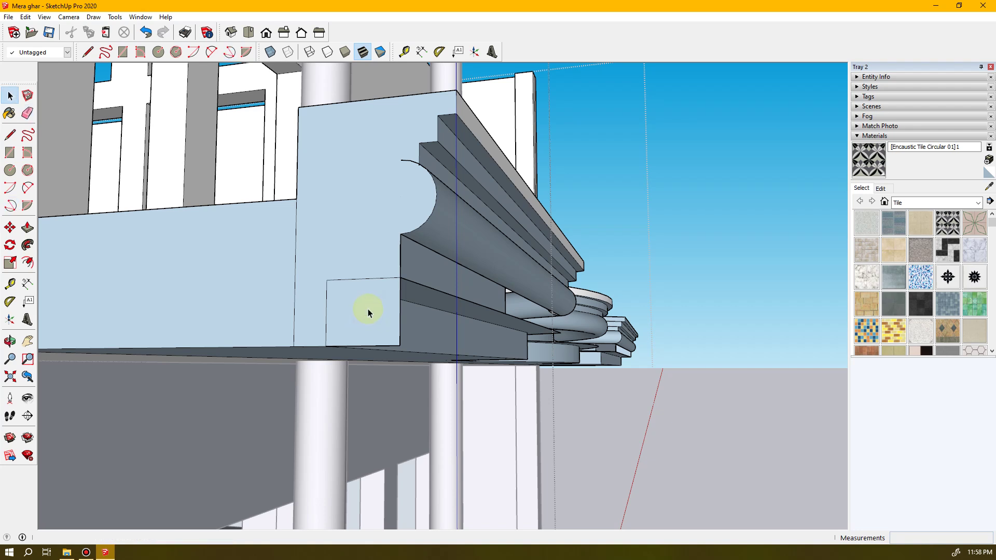
click(11, 206)
click(293, 346)
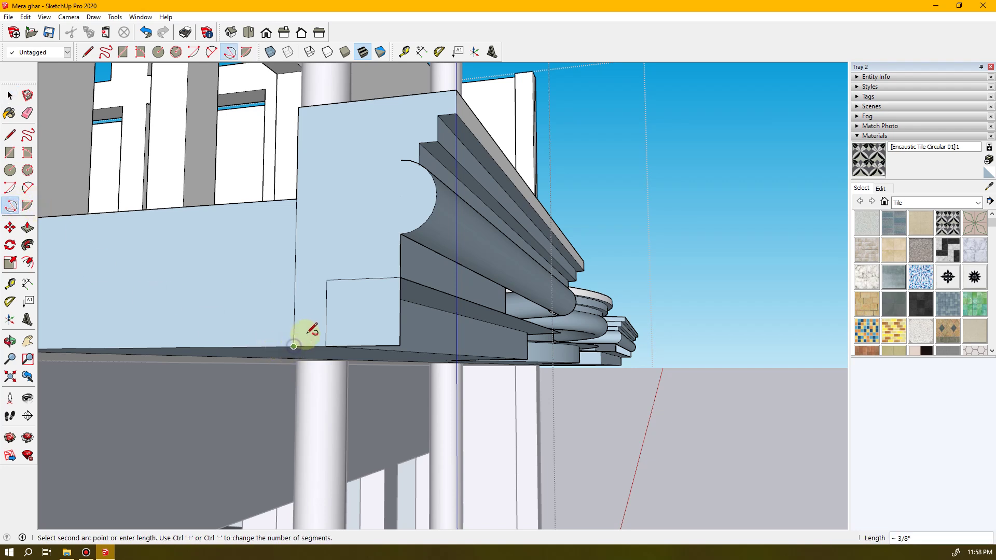
click(362, 346)
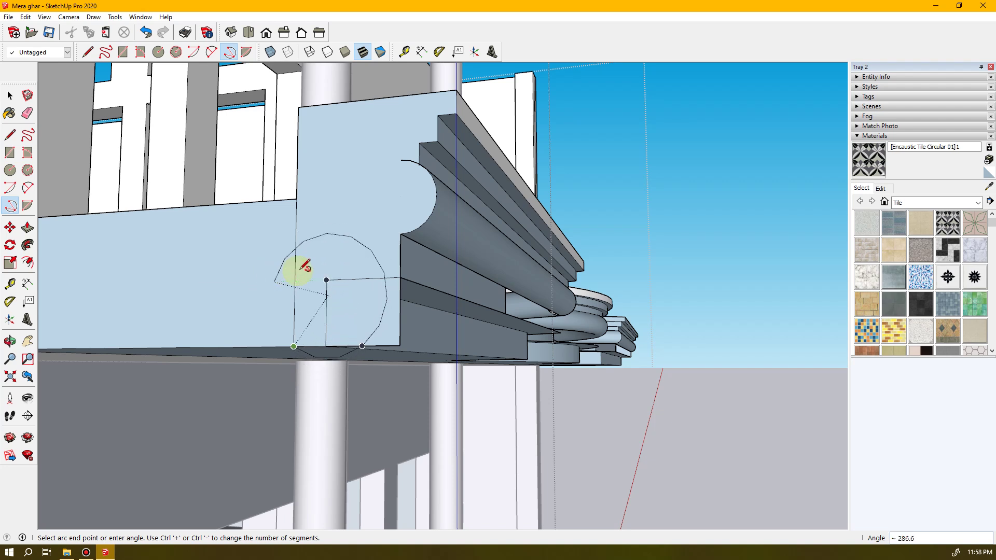
key(space)
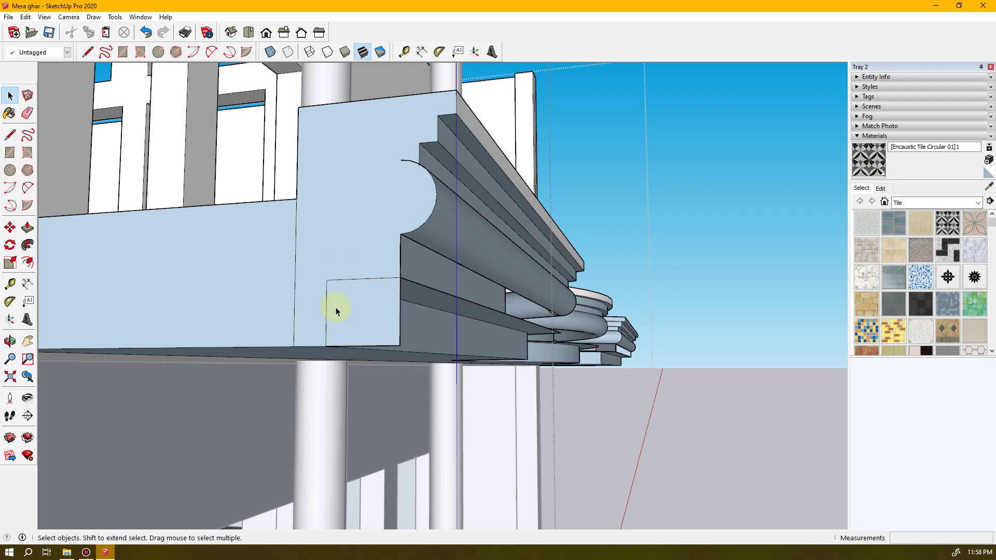
click(10, 187)
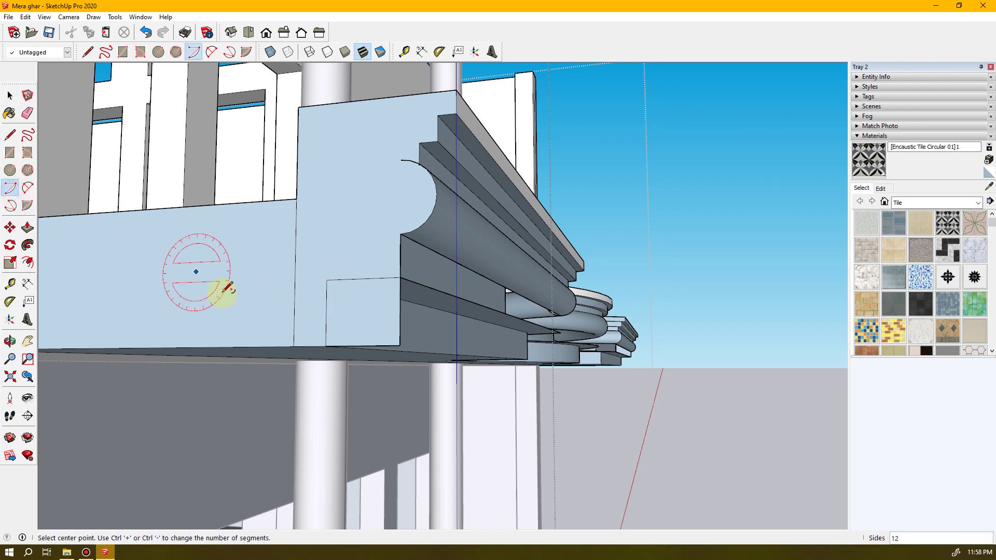
click(28, 188)
click(293, 345)
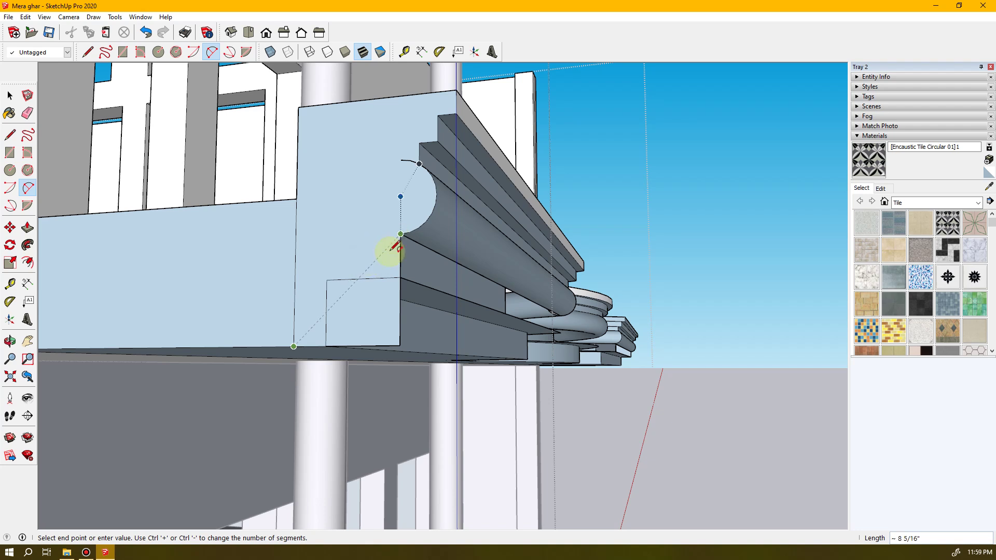
click(347, 279)
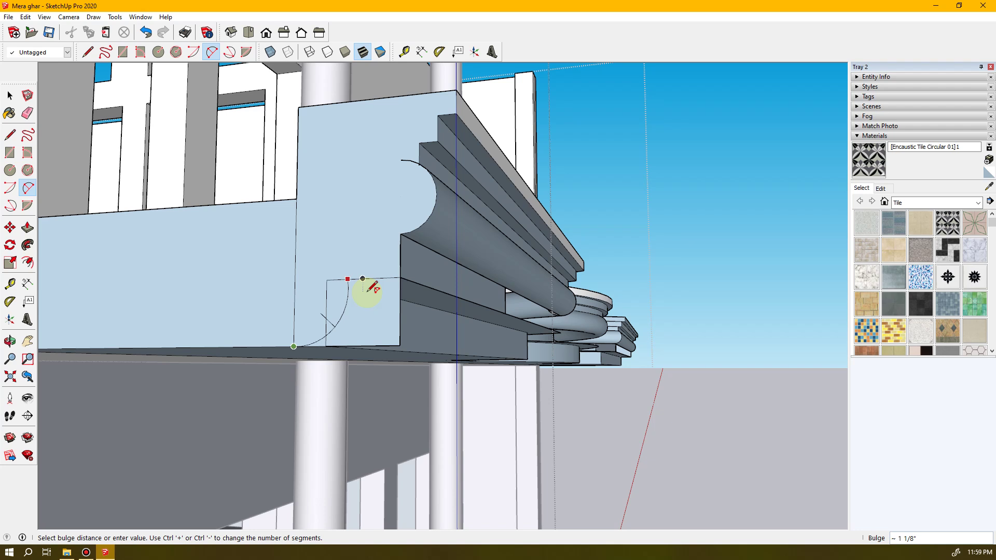
key(space)
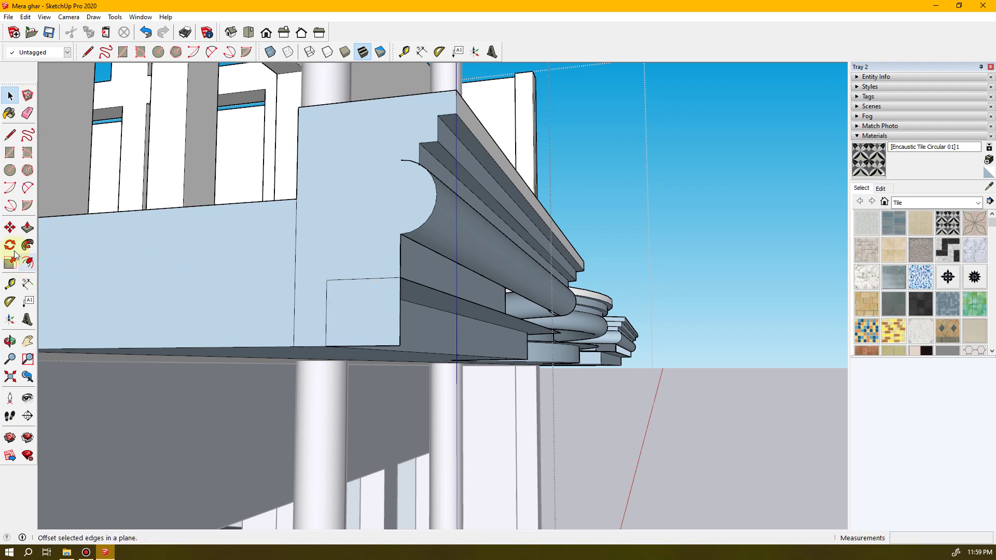
- Draw a circle of about 2 3/16" radius centred on the base rectangle's inner upper corner, and erase its upper arc and the inner vertical edge
key(c)
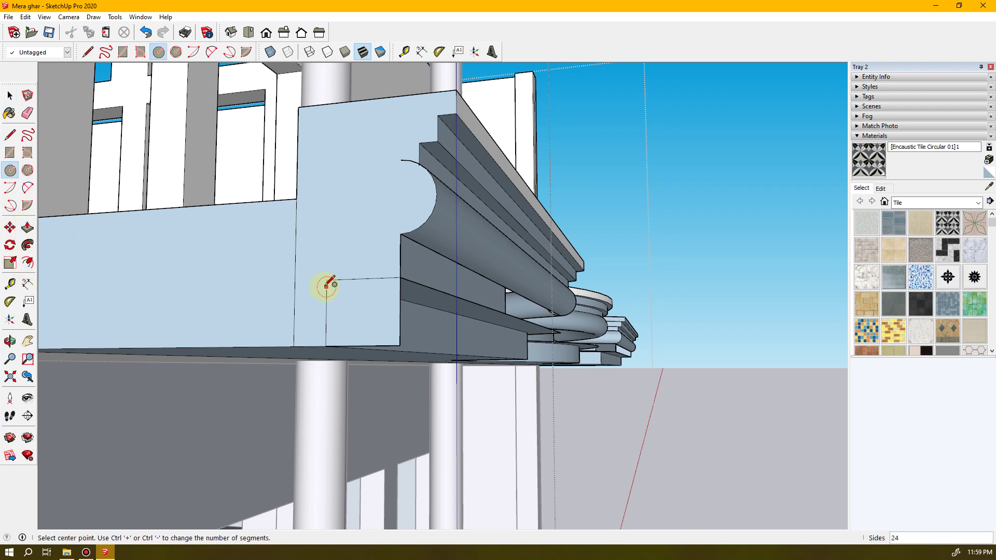
click(326, 280)
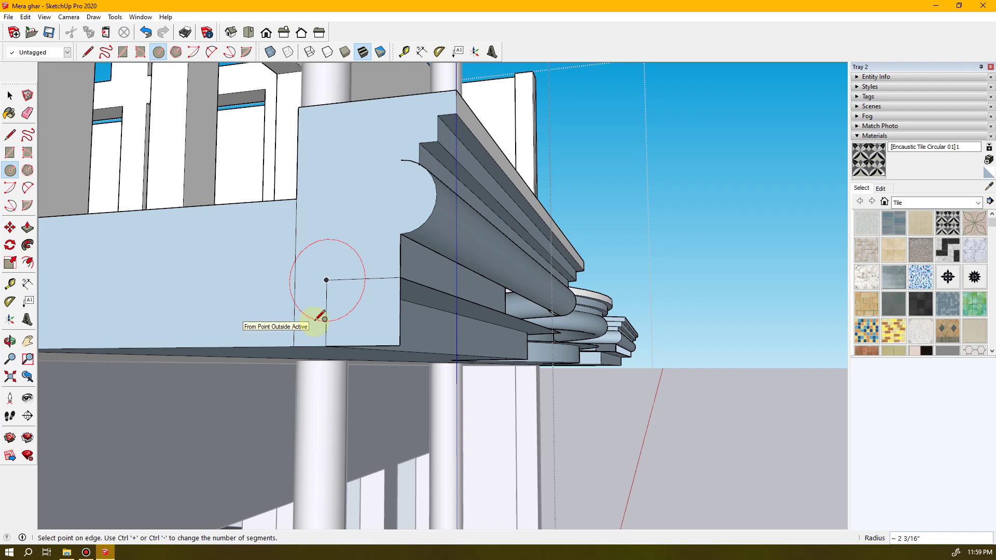
click(318, 318)
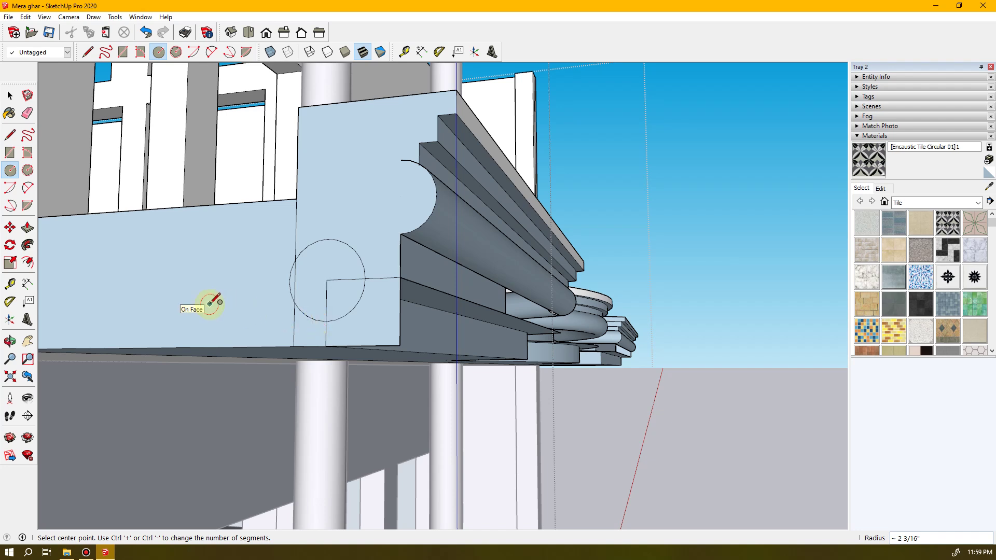
key(e)
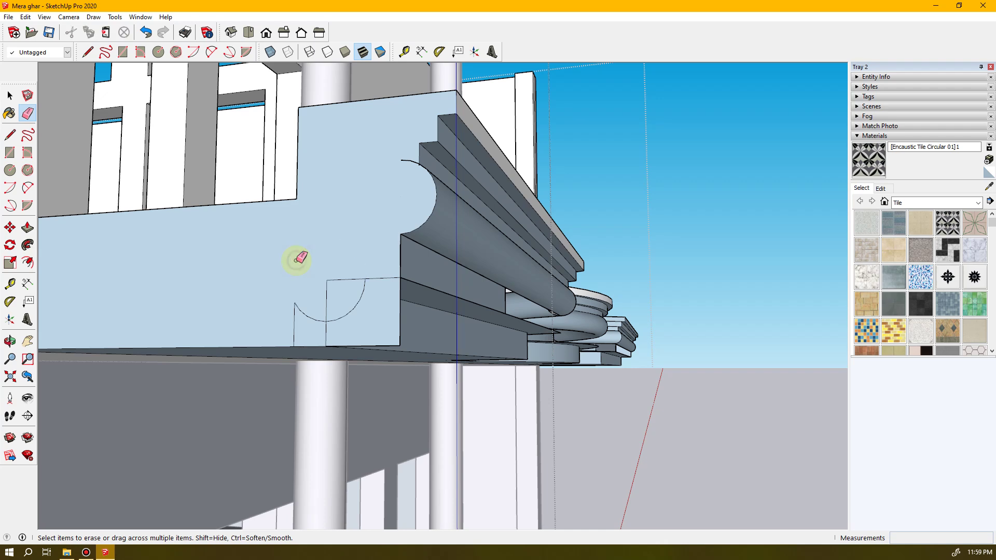
click(327, 280)
- Push the area beneath the arc at the profile's base about 5' 11/16" along the parapet
mouse_move(397, 323)
middle_down()
mouse_move(311, 338)
mouse_move(496, 343)
middle_up()
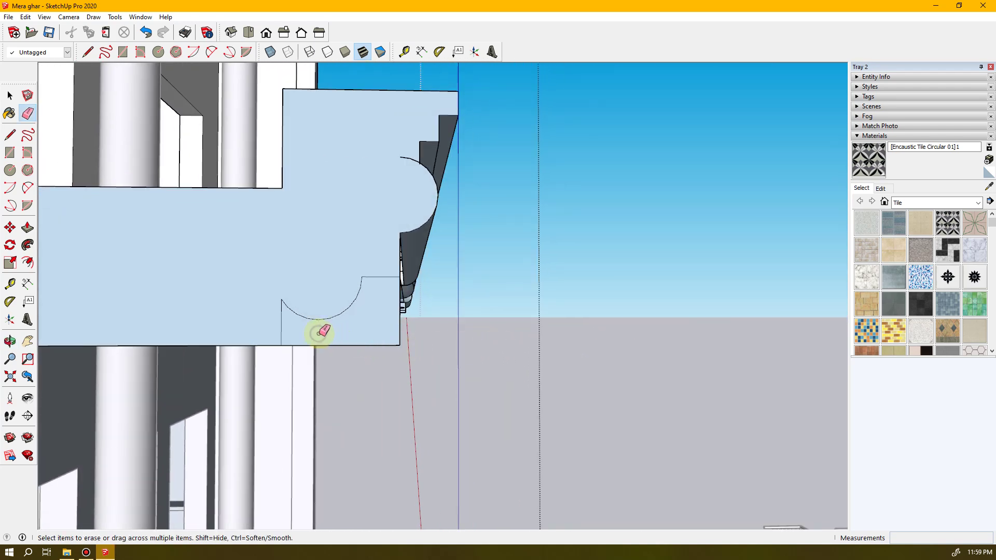
mouse_move(388, 332)
middle_down()
mouse_move(196, 338)
mouse_move(474, 342)
mouse_move(394, 329)
mouse_move(493, 329)
mouse_move(251, 334)
mouse_move(322, 318)
mouse_move(308, 327)
middle_up()
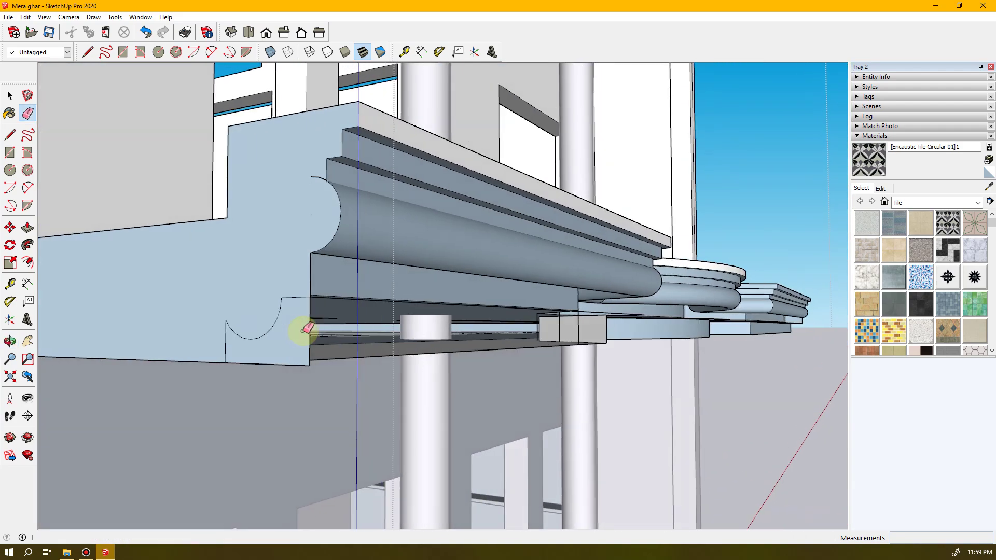
click(278, 343)
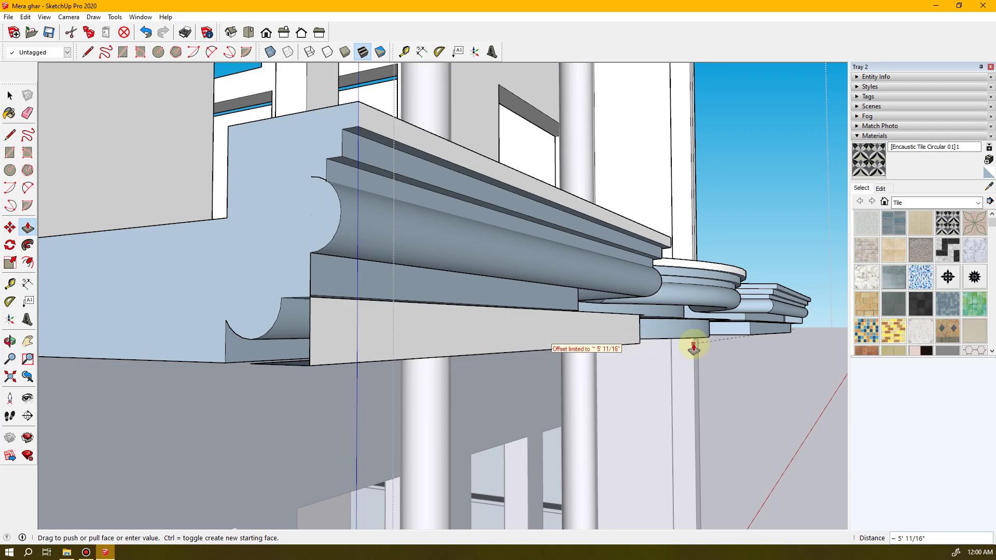
- Erase the leftover outer face and its stray edges along the new lower moulding
middle_drag(716, 374, 680, 359)
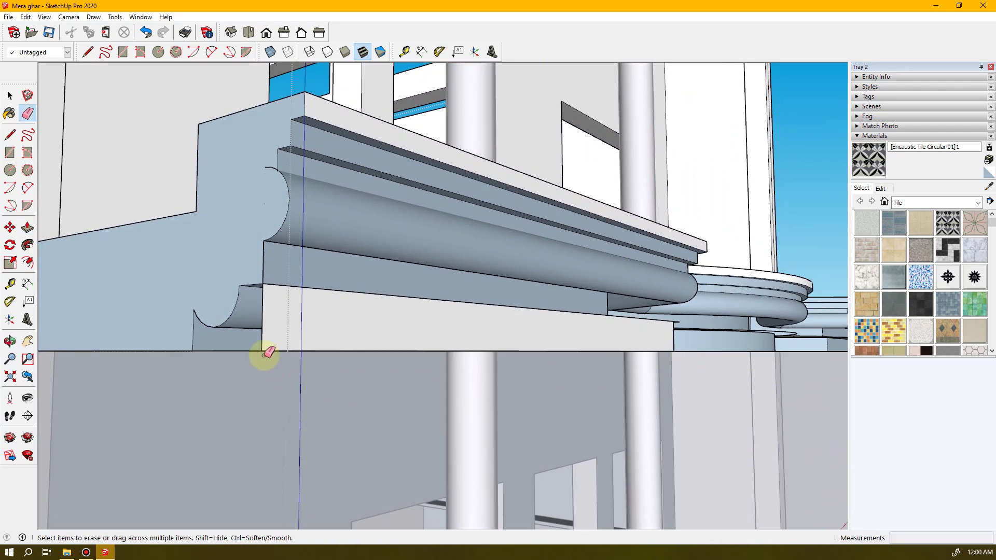
mouse_move(304, 355)
middle_down()
mouse_move(415, 406)
mouse_move(384, 369)
mouse_move(462, 393)
mouse_move(408, 411)
mouse_move(431, 424)
mouse_move(596, 421)
middle_up()
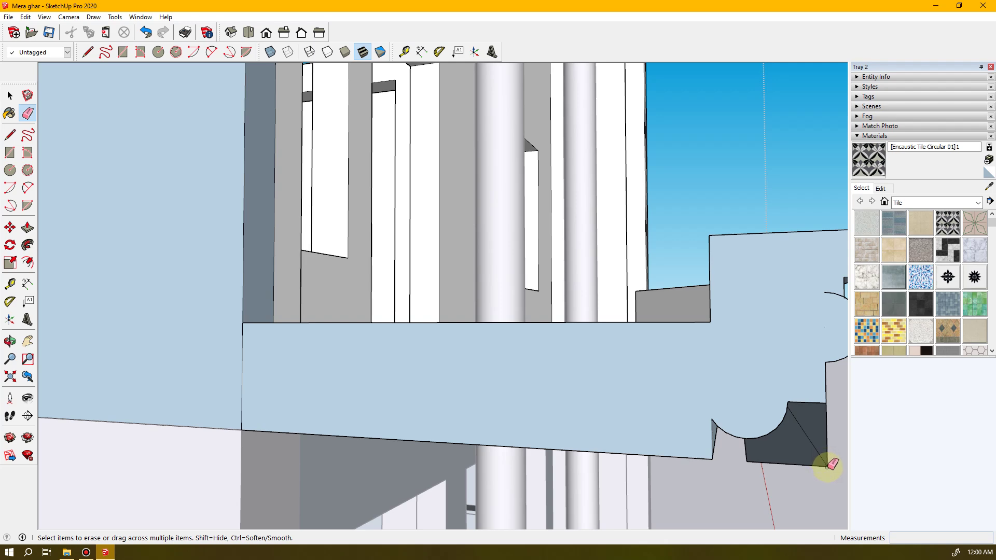
mouse_move(829, 462)
middle_down()
mouse_move(814, 447)
mouse_move(818, 453)
middle_up()
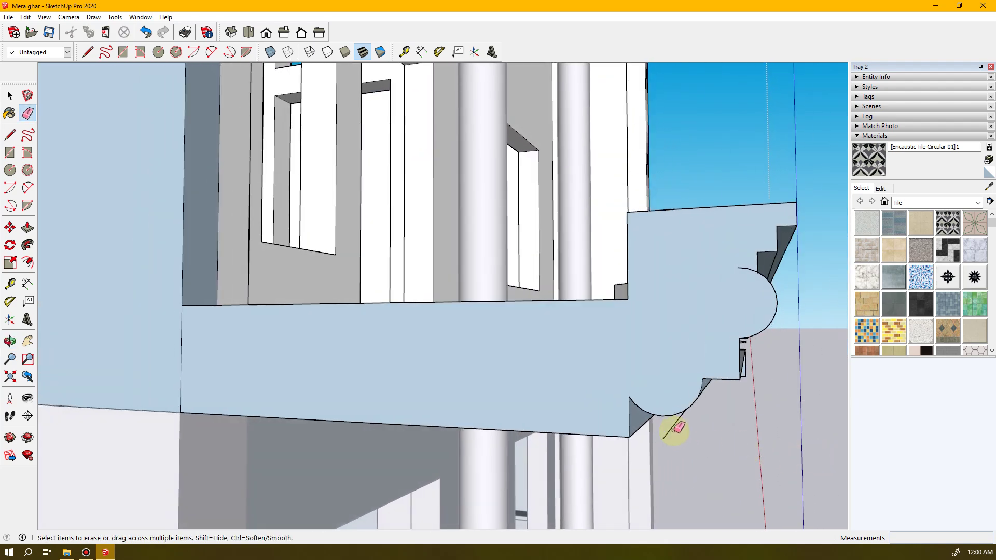
mouse_move(677, 429)
middle_down()
mouse_move(709, 430)
mouse_move(693, 422)
mouse_move(527, 431)
mouse_move(605, 448)
mouse_move(631, 429)
mouse_move(378, 285)
mouse_move(340, 296)
mouse_move(264, 389)
mouse_move(280, 390)
middle_up()
middle_drag(601, 400, 399, 401)
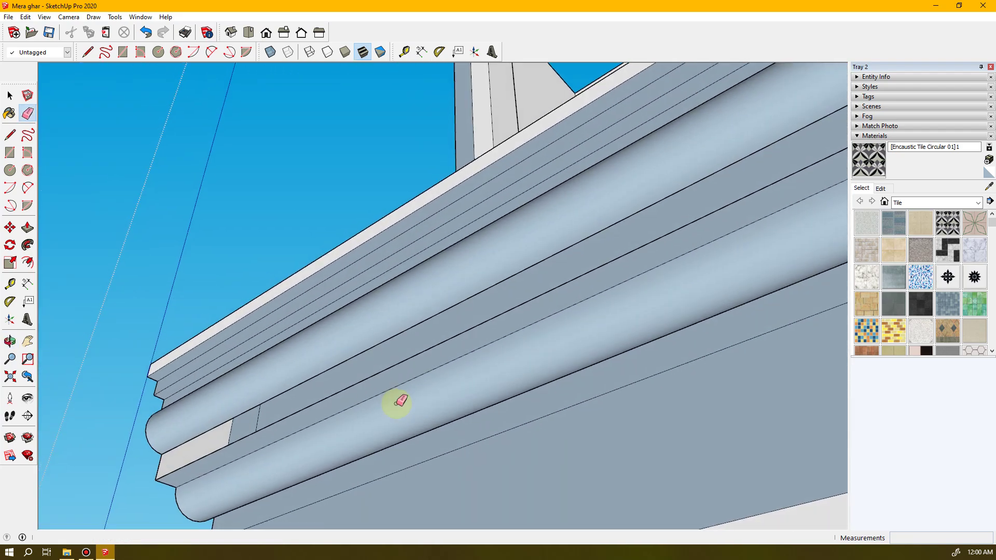
- Examine from several sides how the new lower moulding ends at the parapet's corner
middle_drag(547, 380, 409, 429)
mouse_move(534, 402)
middle_down()
mouse_move(409, 433)
mouse_move(422, 403)
mouse_move(624, 433)
mouse_move(465, 412)
middle_up()
scroll(429, 391, up, 4)
middle_drag(309, 439, 692, 543)
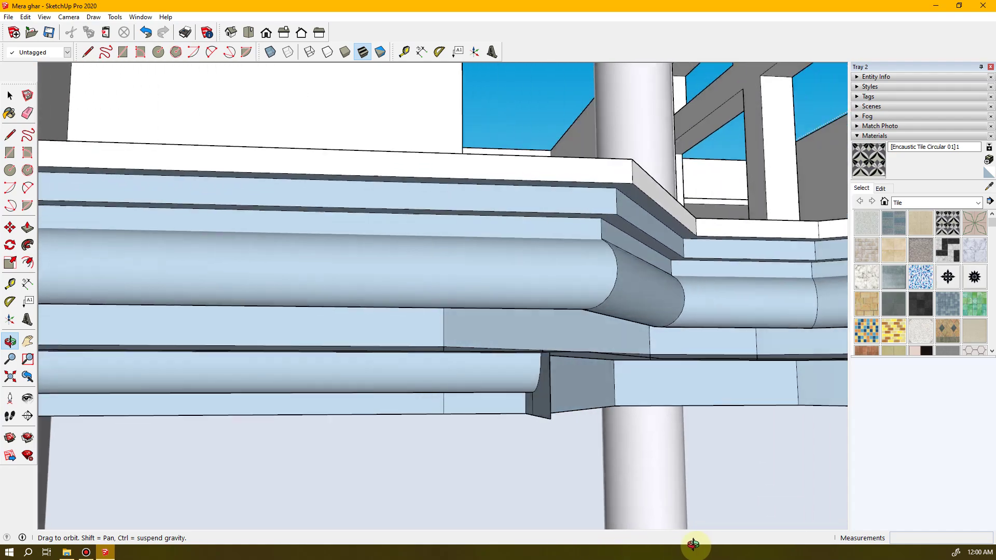
drag(745, 527, 559, 371)
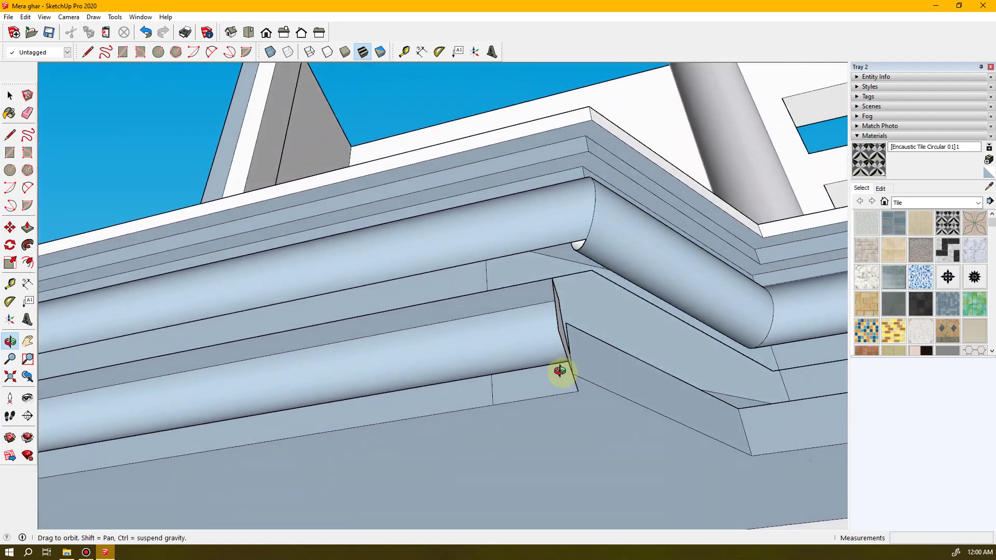
drag(630, 365, 673, 298)
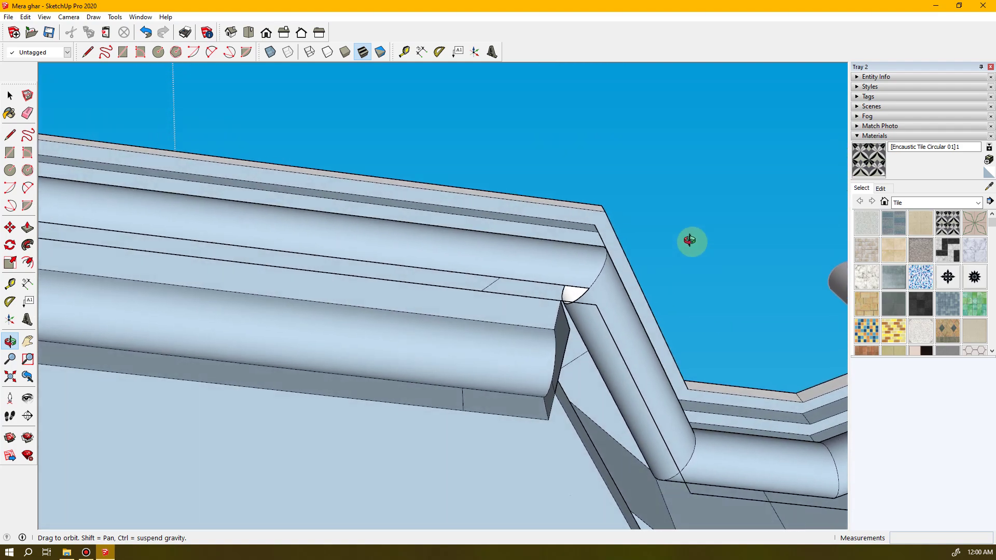
mouse_move(689, 180)
mouse_down()
mouse_move(629, 327)
mouse_move(481, 397)
mouse_up()
- Undo the erasure of the leftover outer face in front of the lower moulding
key(e)
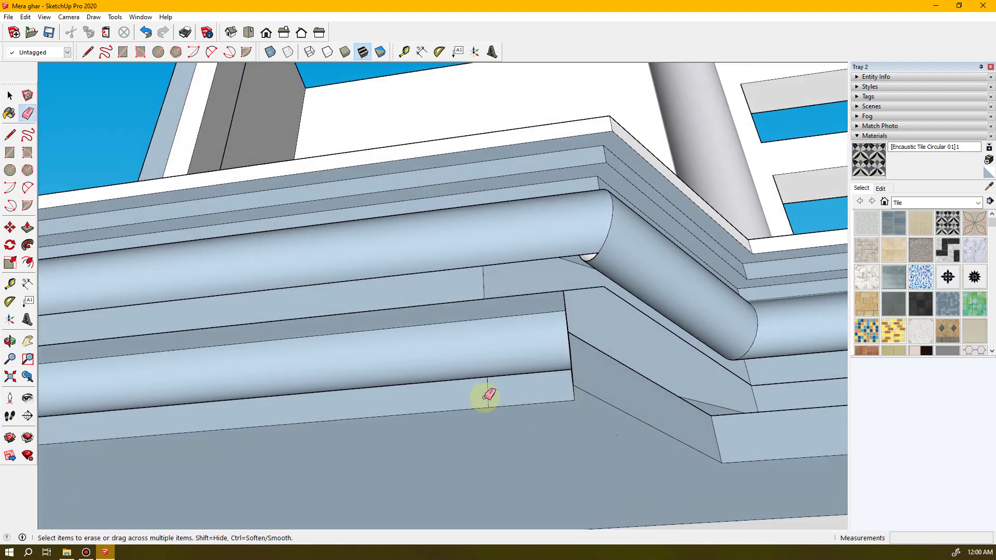
drag(497, 343, 326, 472)
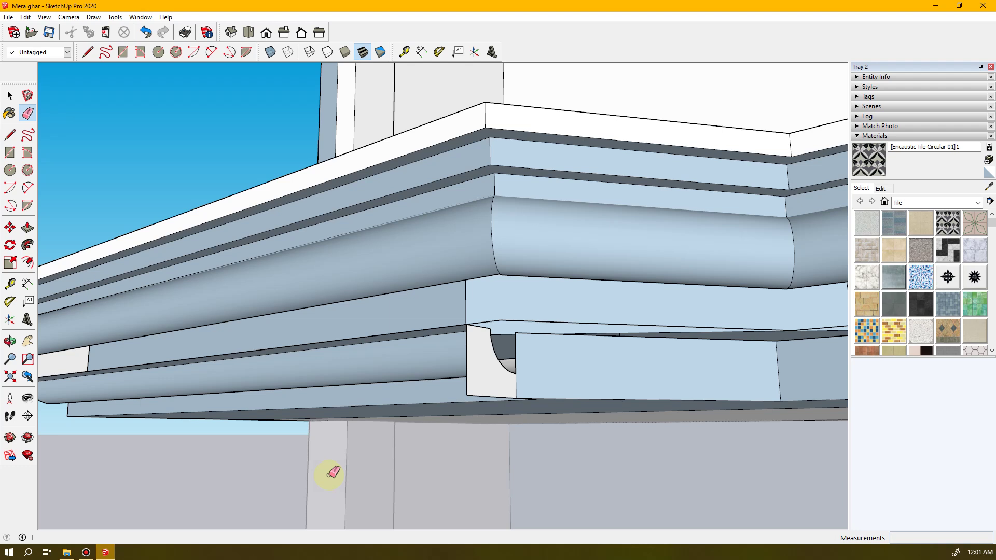
click(330, 475)
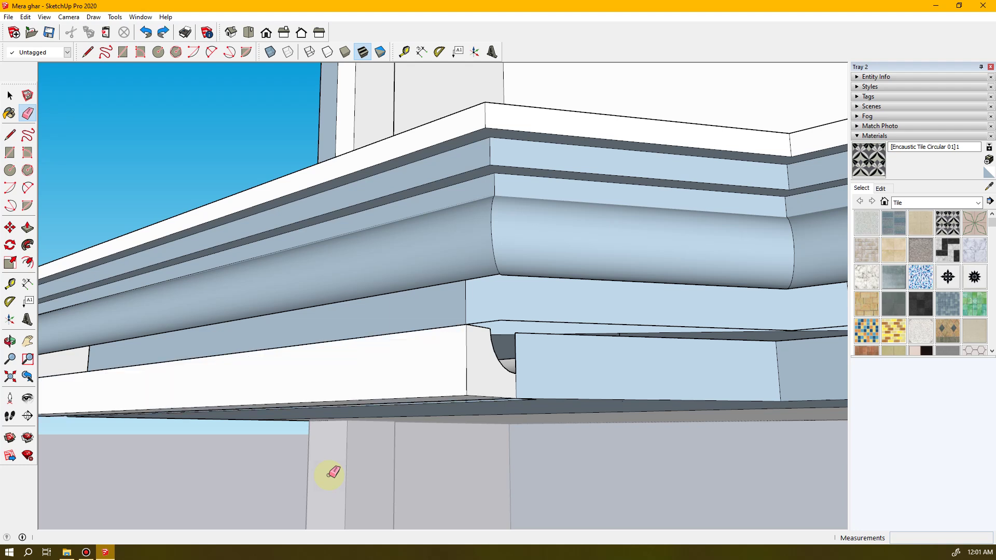
- Undo the pushed lower moulding and erase the profile lines around and inside the circle on the parapet's end face
click(330, 475)
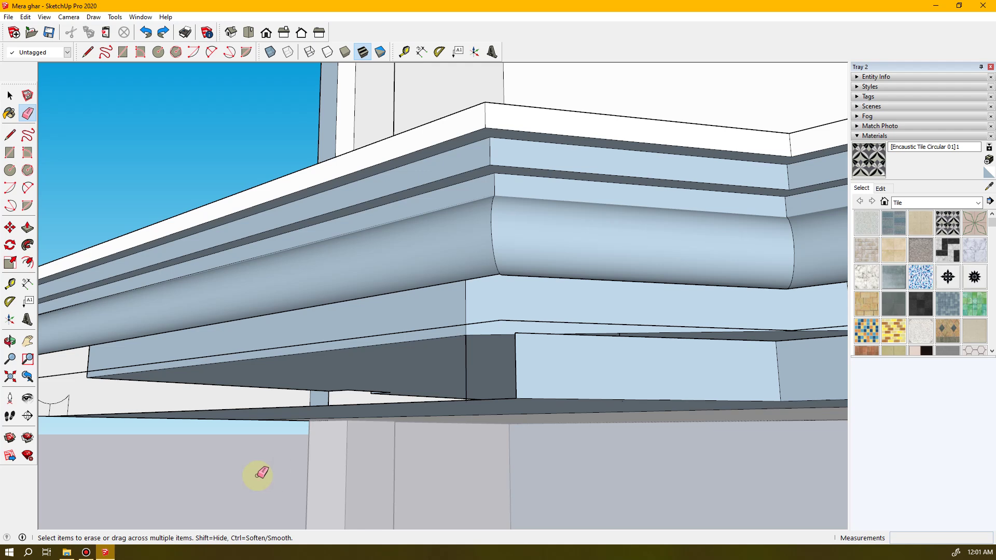
key(ctrl+z)
mouse_move(222, 421)
middle_down()
mouse_move(406, 437)
mouse_move(348, 434)
mouse_move(366, 384)
middle_up()
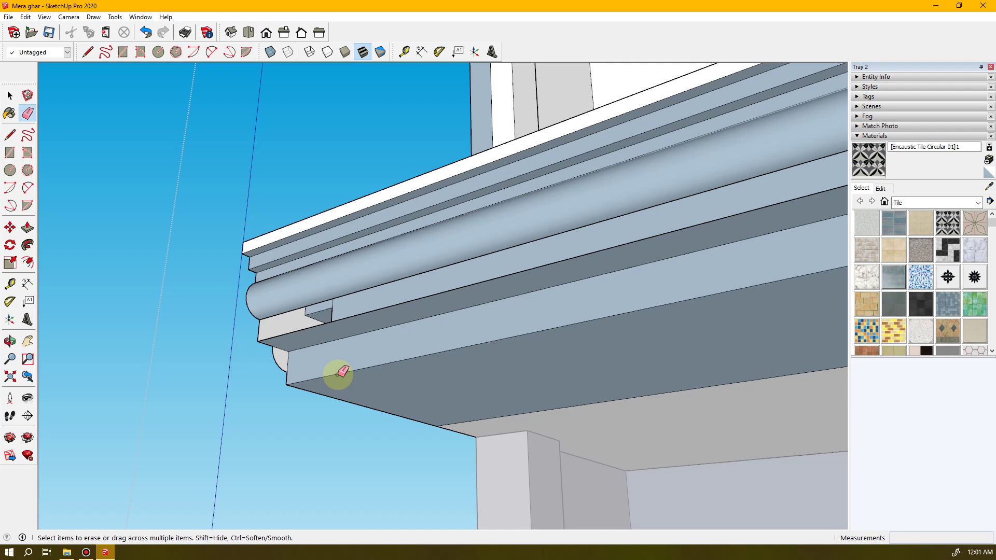
scroll(321, 365, up, 4)
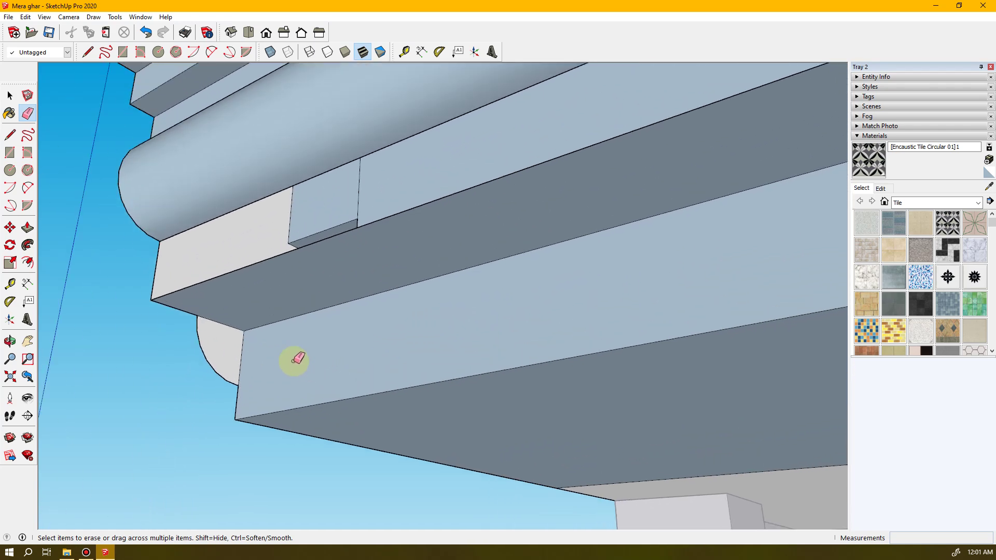
mouse_move(224, 320)
middle_down()
mouse_move(322, 391)
mouse_move(648, 408)
mouse_move(460, 411)
mouse_move(567, 413)
mouse_move(522, 398)
middle_up()
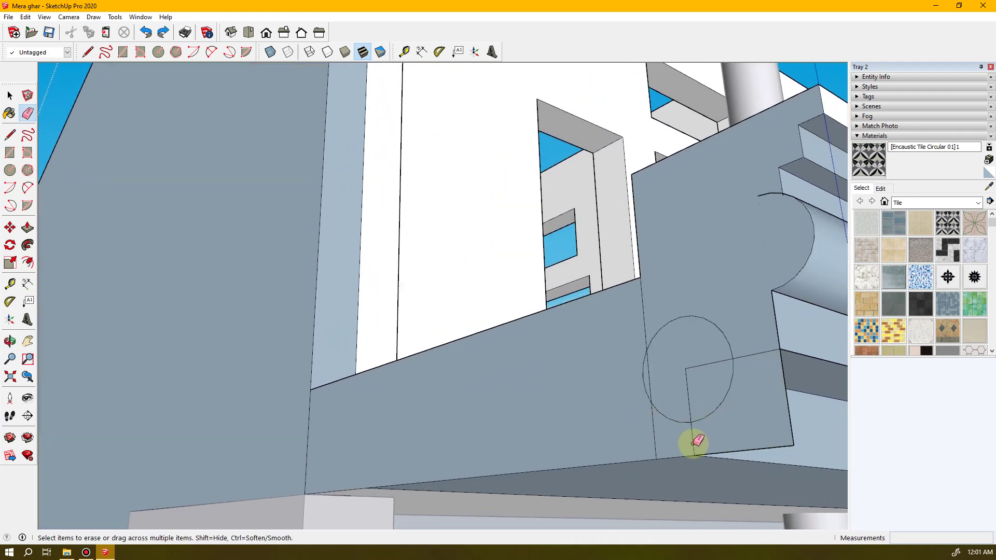
click(753, 449)
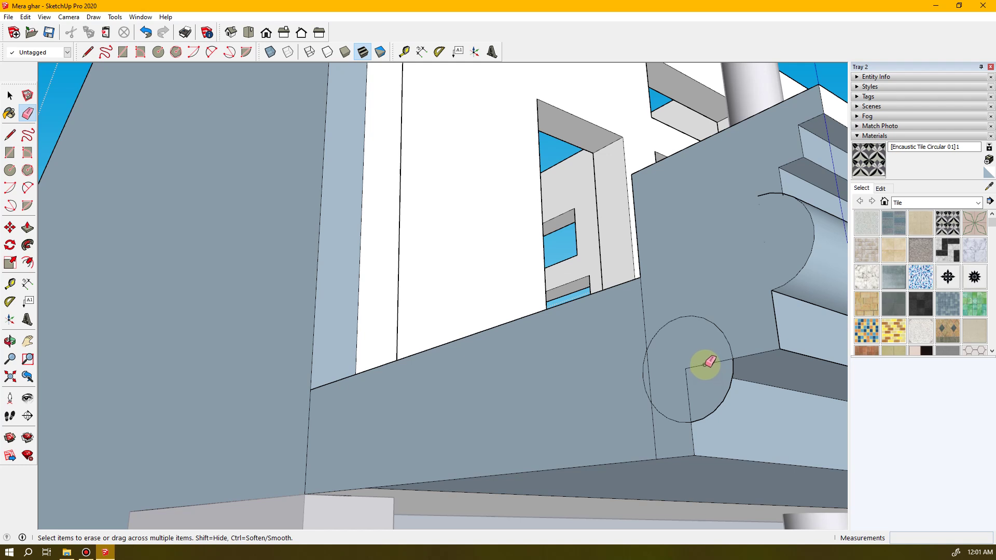
click(688, 398)
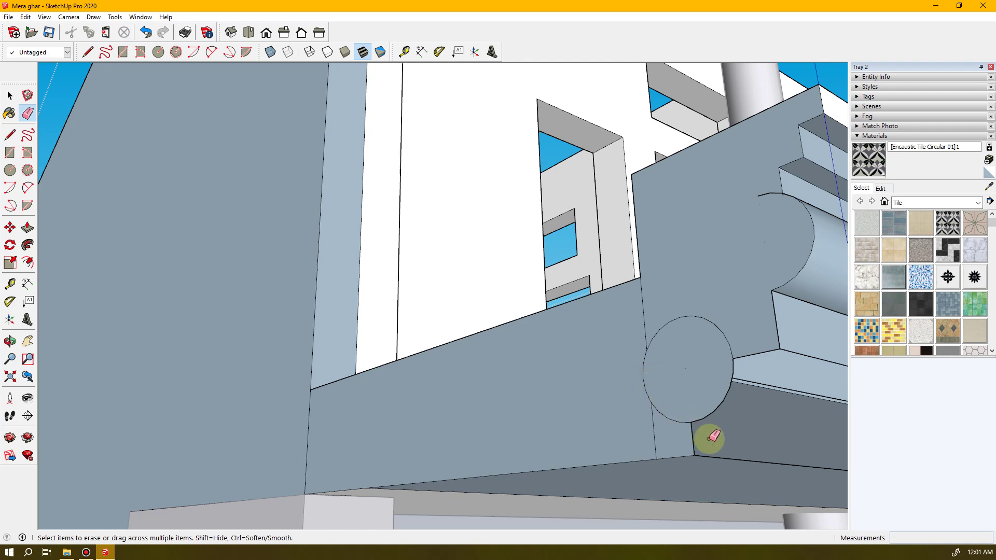
- Erase the lower band's outer faces along the straight side and its corner up to the curved bay
mouse_move(723, 454)
middle_down()
mouse_move(344, 447)
mouse_move(644, 418)
mouse_move(349, 440)
mouse_move(761, 456)
mouse_move(149, 455)
mouse_move(100, 434)
mouse_move(77, 407)
mouse_move(91, 373)
middle_up()
key(e)
mouse_move(483, 409)
middle_down()
mouse_move(251, 460)
mouse_move(562, 347)
middle_up()
mouse_move(745, 339)
middle_down()
mouse_move(752, 313)
mouse_move(574, 382)
mouse_move(266, 425)
mouse_move(647, 415)
mouse_move(535, 434)
mouse_move(767, 431)
mouse_move(518, 451)
mouse_move(809, 304)
mouse_move(780, 363)
mouse_move(823, 342)
mouse_move(578, 415)
mouse_move(673, 394)
mouse_move(683, 363)
mouse_move(570, 400)
mouse_move(715, 382)
mouse_move(595, 384)
middle_up()
key(e)
scroll(595, 384, down, 3)
middle_drag(722, 361, 518, 407)
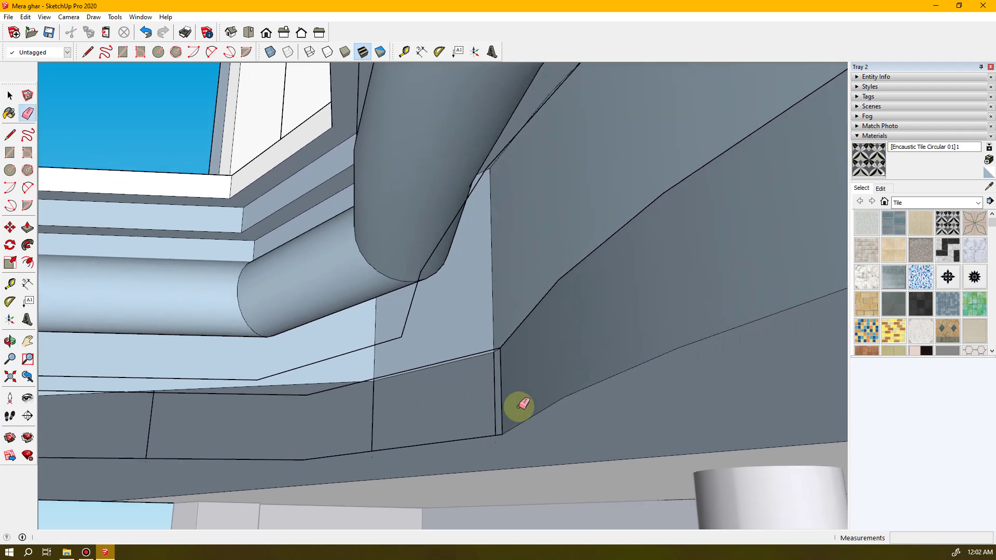
- Examine the opened lower band from below, from the curved bay's corners to the parapet's far end
scroll(518, 409, down, 3)
middle_drag(716, 347, 679, 474)
scroll(601, 371, down, 2)
mouse_move(600, 371)
middle_down()
mouse_move(775, 368)
mouse_move(782, 385)
mouse_move(378, 388)
middle_up()
mouse_move(602, 414)
middle_down()
mouse_move(658, 280)
mouse_move(458, 305)
mouse_move(456, 267)
mouse_move(540, 229)
mouse_move(684, 211)
mouse_move(728, 233)
mouse_move(953, 199)
mouse_move(570, 356)
mouse_move(363, 391)
mouse_move(232, 333)
mouse_move(370, 395)
mouse_move(507, 422)
mouse_move(481, 401)
middle_up()
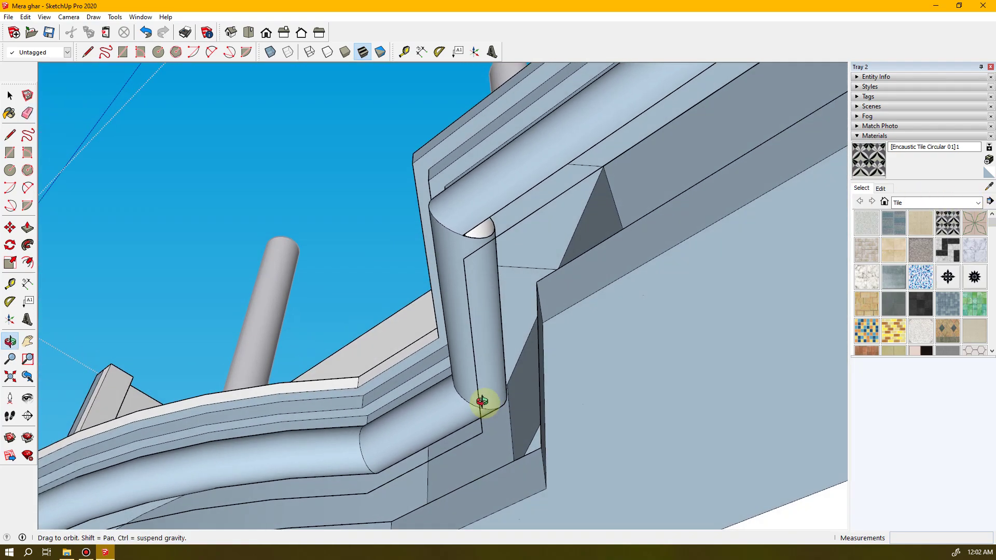
middle_drag(540, 442, 668, 371)
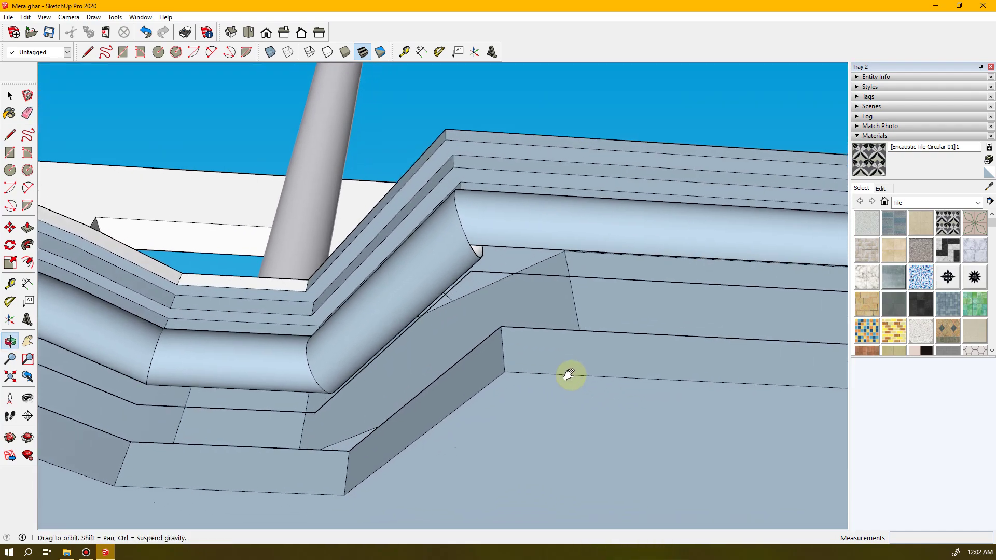
middle_drag(570, 375, 991, 356)
middle_drag(202, 357, 990, 446)
mouse_move(249, 449)
middle_down()
mouse_move(569, 414)
mouse_move(658, 387)
mouse_move(98, 388)
mouse_move(408, 412)
mouse_move(270, 469)
mouse_move(617, 451)
mouse_move(223, 472)
mouse_move(752, 451)
mouse_move(608, 450)
mouse_move(384, 394)
mouse_move(507, 388)
mouse_move(574, 437)
mouse_move(555, 540)
mouse_move(611, 438)
mouse_move(422, 434)
mouse_move(397, 453)
mouse_move(391, 472)
mouse_move(529, 451)
mouse_move(810, 444)
mouse_move(826, 418)
mouse_move(612, 406)
mouse_move(486, 435)
mouse_move(512, 447)
mouse_move(664, 454)
middle_up()
key(e)
middle_drag(565, 457, 664, 272)
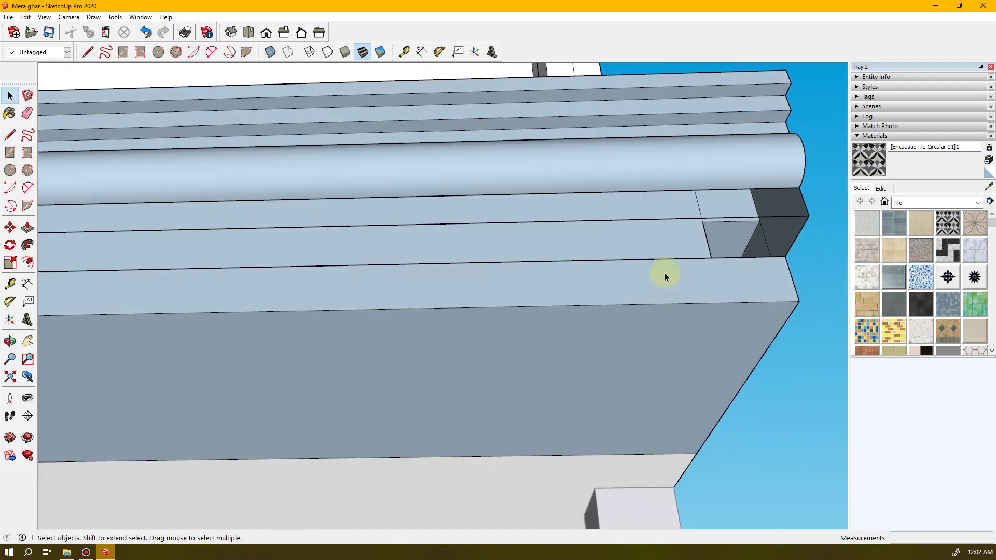
- Try selecting the upper band's bottom edges along the parapet as the sweep path
middle_drag(405, 288, 540, 322)
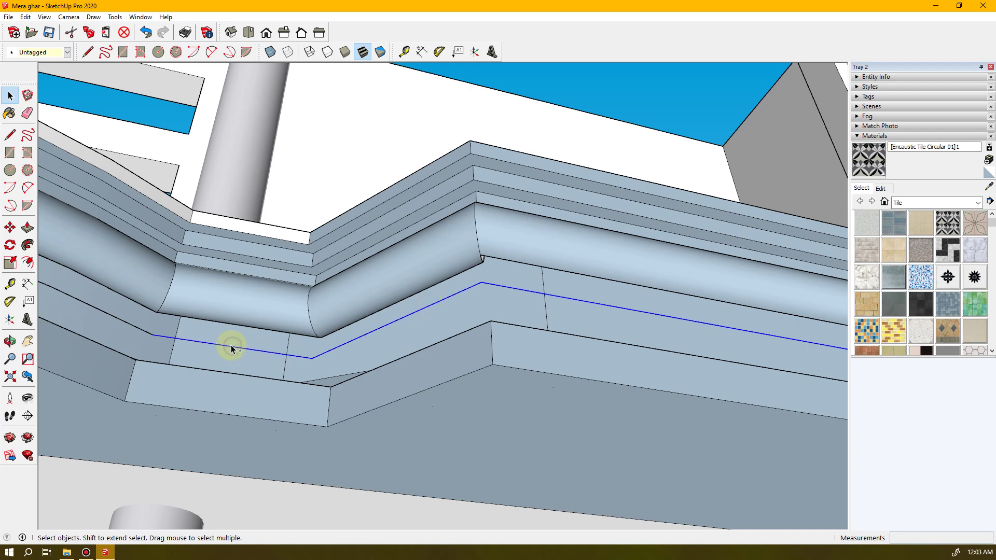
middle_drag(110, 316, 506, 360)
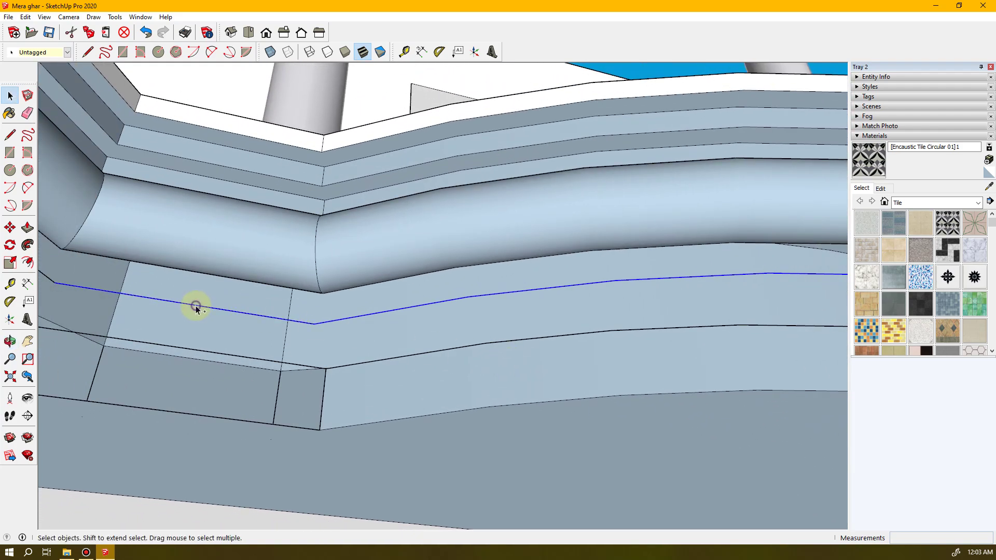
middle_drag(361, 365, 322, 338)
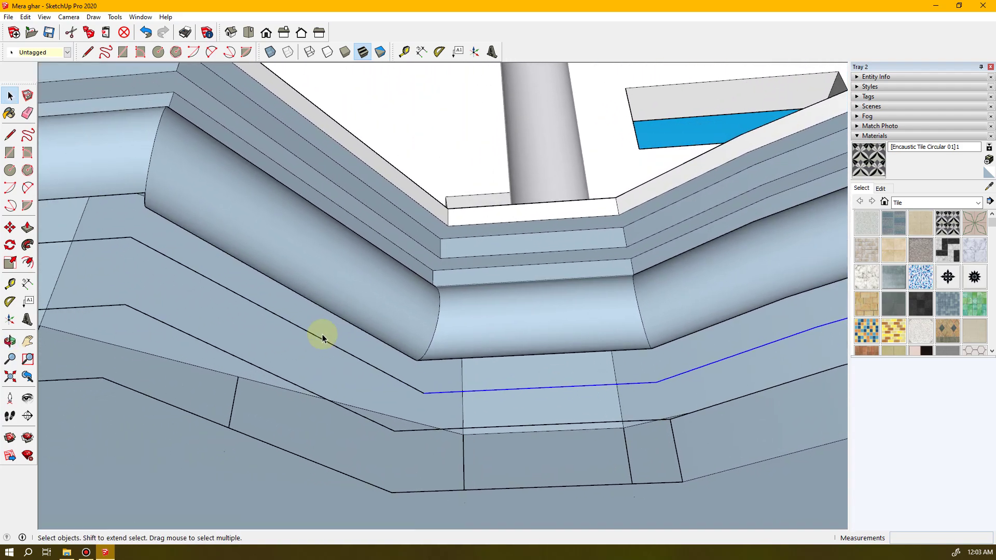
ctrl+click(277, 316)
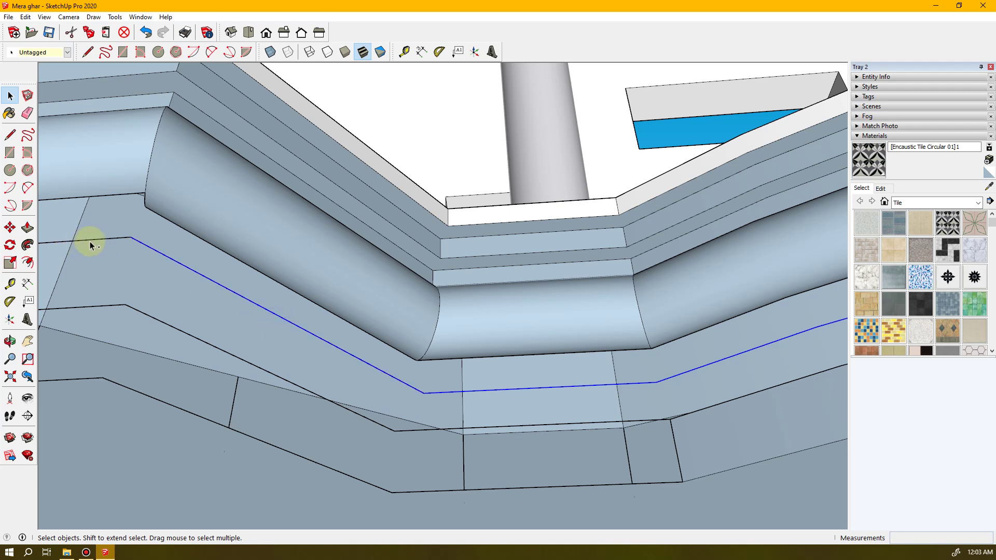
middle_drag(104, 294, 575, 336)
middle_drag(409, 380, 194, 391)
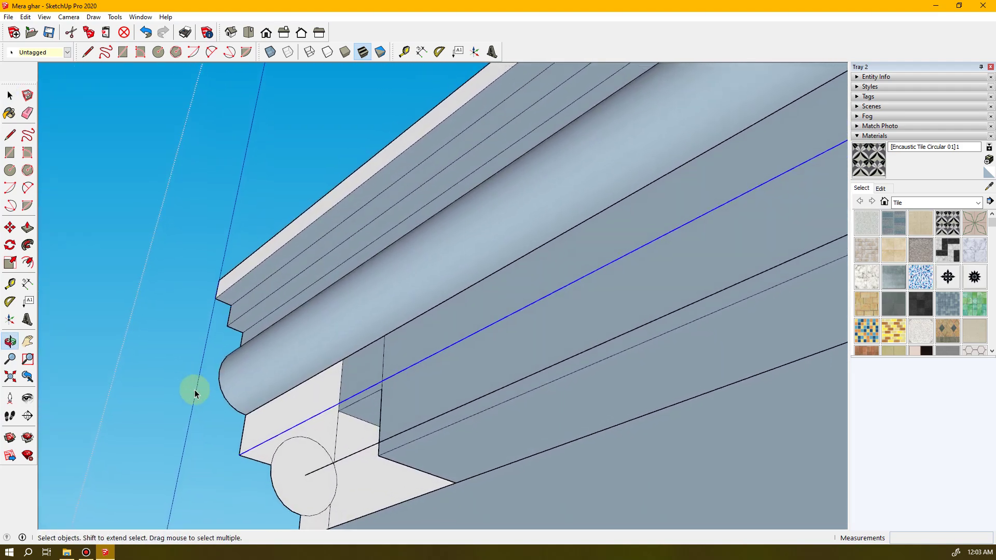
shift+middle_drag(515, 382, 284, 346)
- Try selecting the chain of edges level with the circle's centre up to the start of the curved bay
click(254, 349)
mouse_move(521, 356)
middle_down()
mouse_move(420, 368)
mouse_move(508, 366)
middle_up()
middle_drag(546, 325, 329, 369)
scroll(332, 369, down, 2)
scroll(335, 374, down, 2)
middle_drag(575, 327, 278, 400)
shift+click(480, 264)
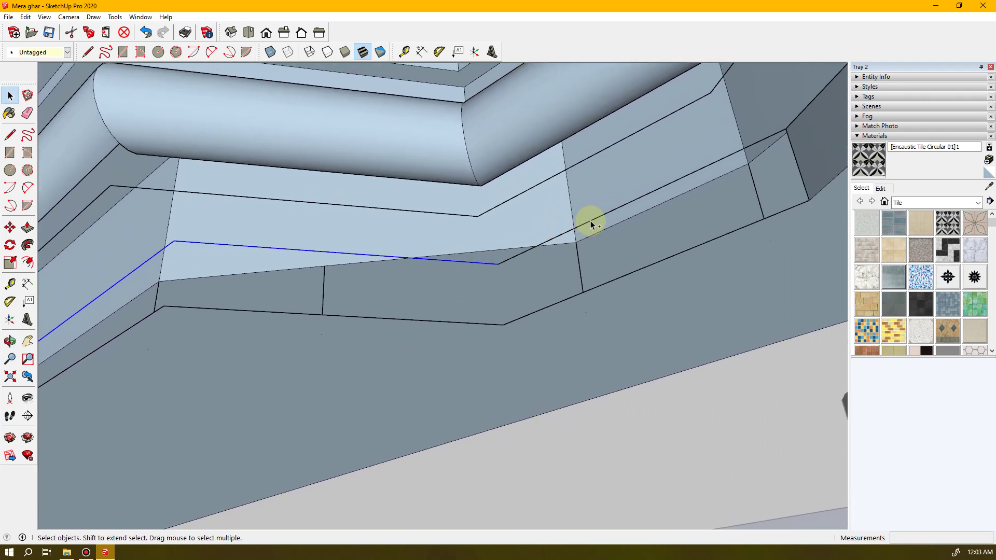
- Erase the lower band's outer facets around the near part of the curved bay
middle_drag(667, 254, 562, 354)
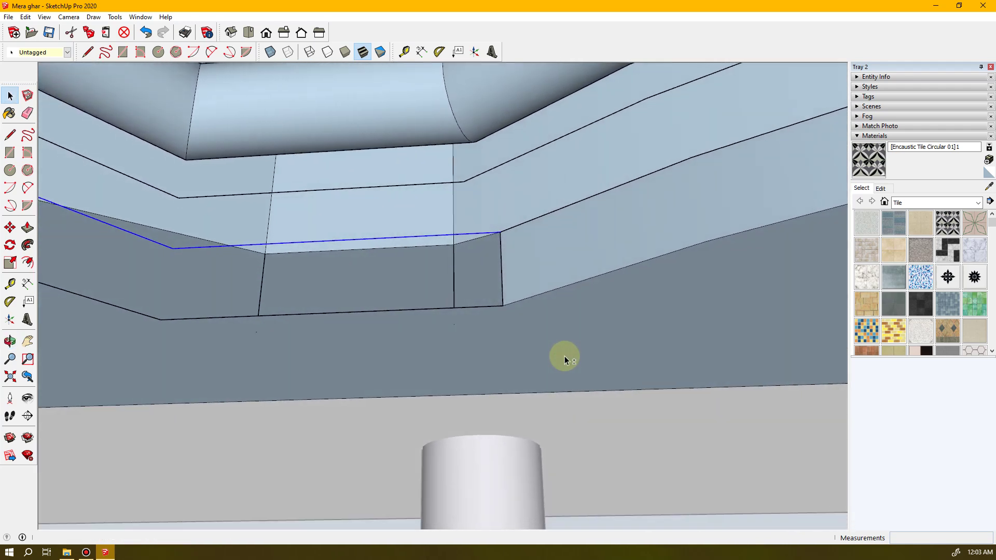
key(e)
mouse_move(502, 268)
middle_down()
mouse_move(547, 356)
mouse_move(656, 415)
mouse_move(553, 312)
middle_up()
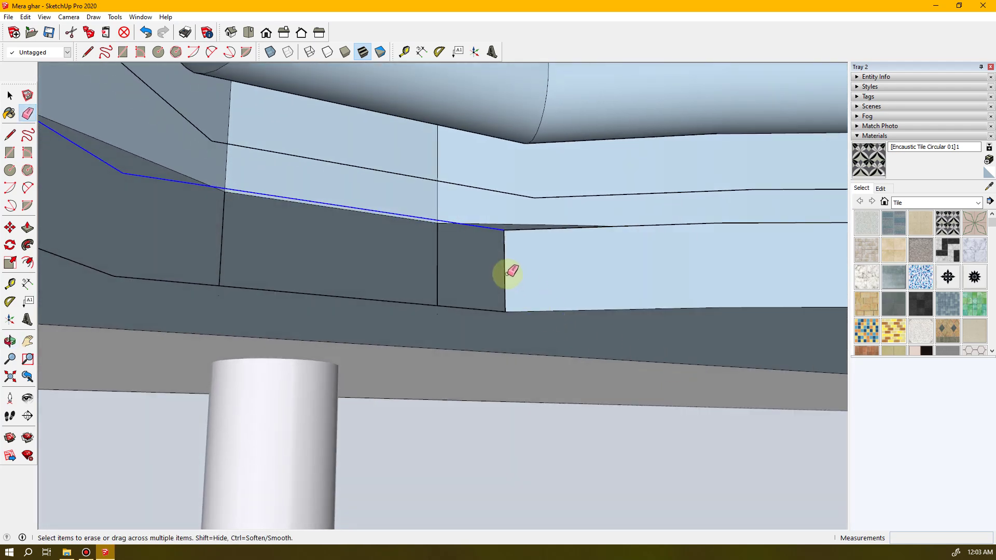
drag(512, 271, 507, 273)
mouse_move(696, 307)
middle_down()
mouse_move(608, 338)
mouse_move(408, 359)
mouse_move(462, 335)
mouse_move(569, 329)
mouse_move(419, 329)
middle_up()
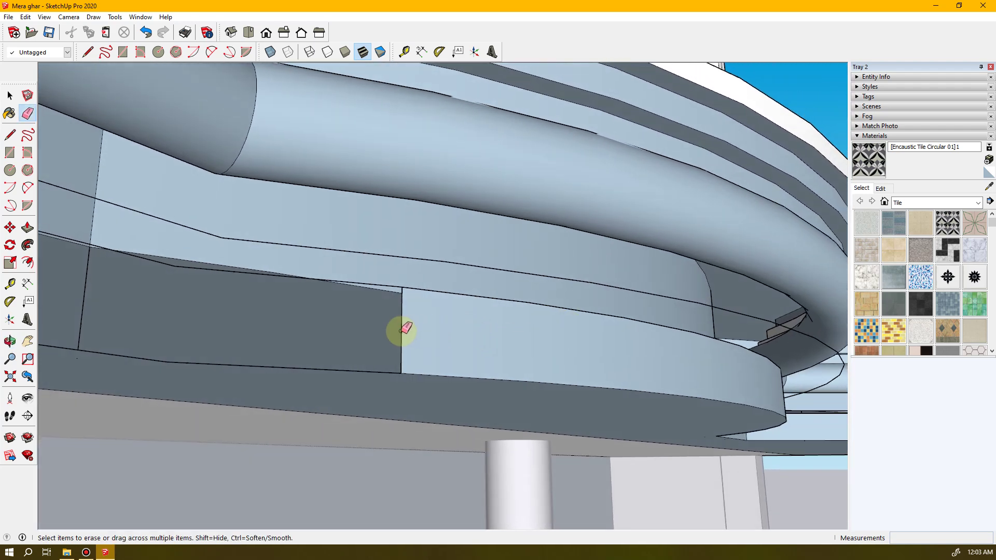
click(402, 328)
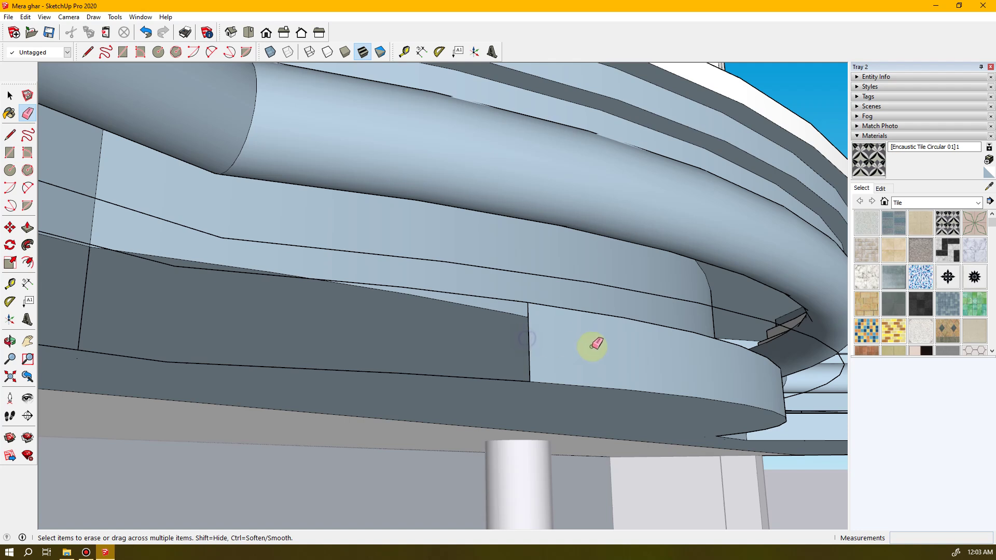
click(528, 334)
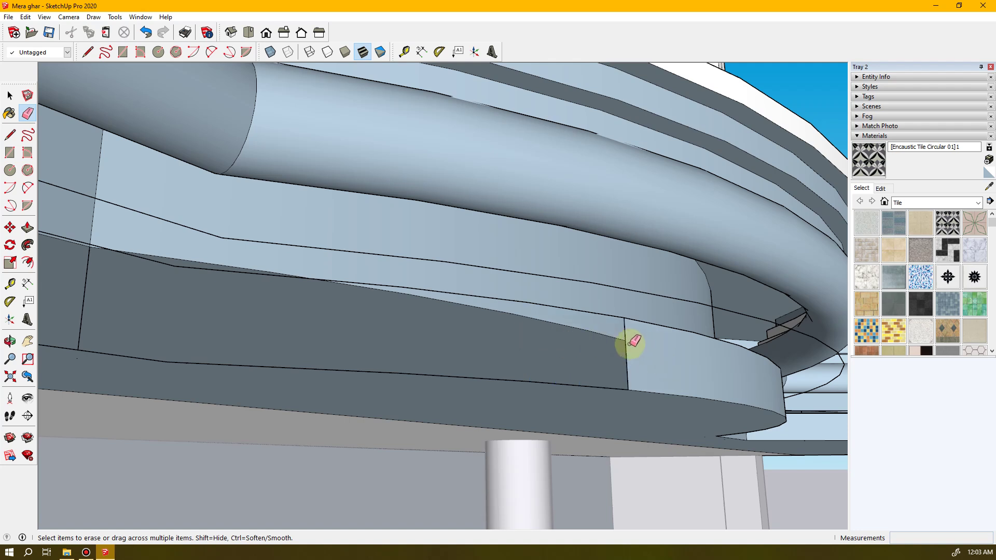
click(627, 334)
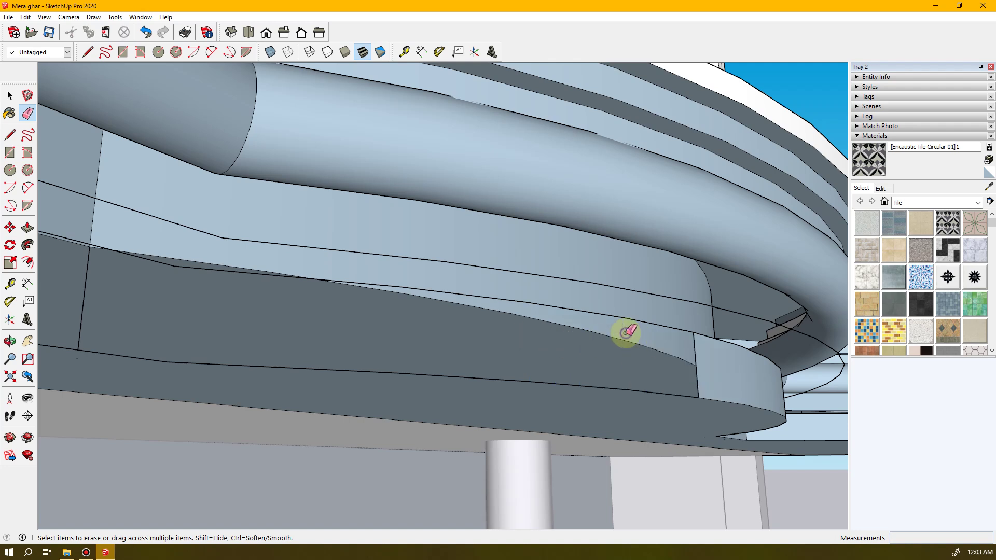
click(700, 346)
- Erase the remaining outer facets of the lower band around the far part of the curved bay
mouse_move(755, 382)
middle_down()
mouse_move(622, 389)
mouse_move(563, 417)
mouse_move(429, 407)
middle_up()
click(411, 391)
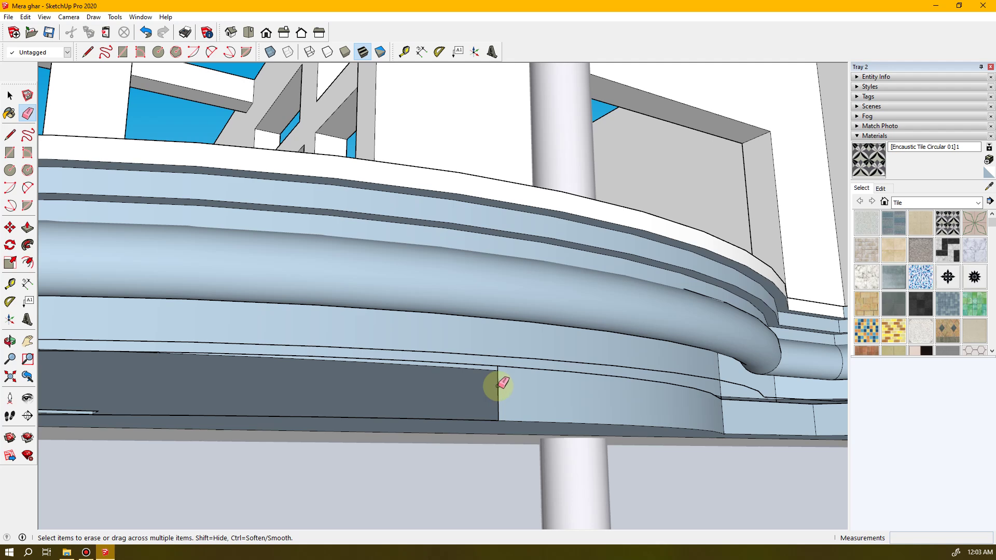
click(498, 386)
click(569, 385)
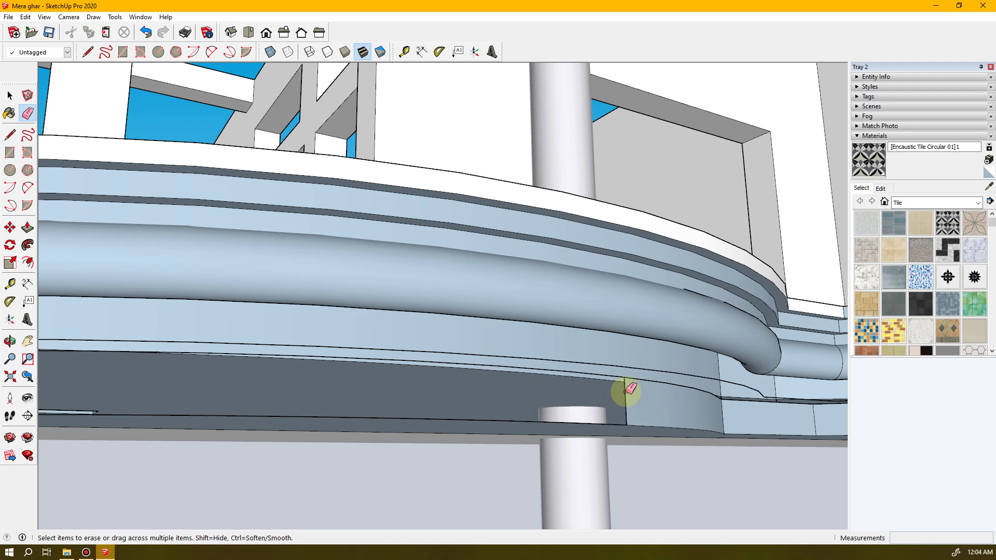
click(626, 390)
click(669, 399)
mouse_move(673, 404)
middle_down()
mouse_move(578, 418)
mouse_move(344, 416)
mouse_move(303, 402)
middle_up()
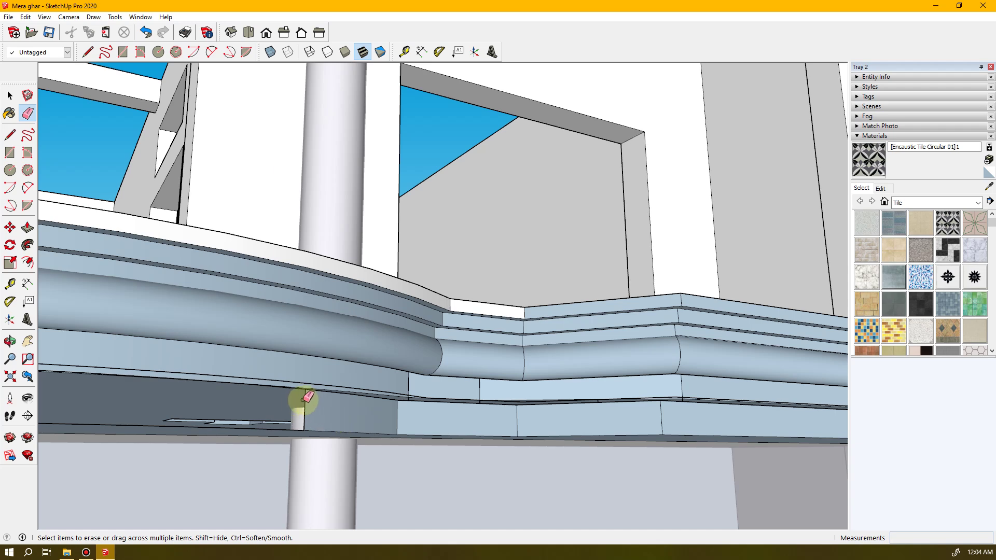
click(304, 399)
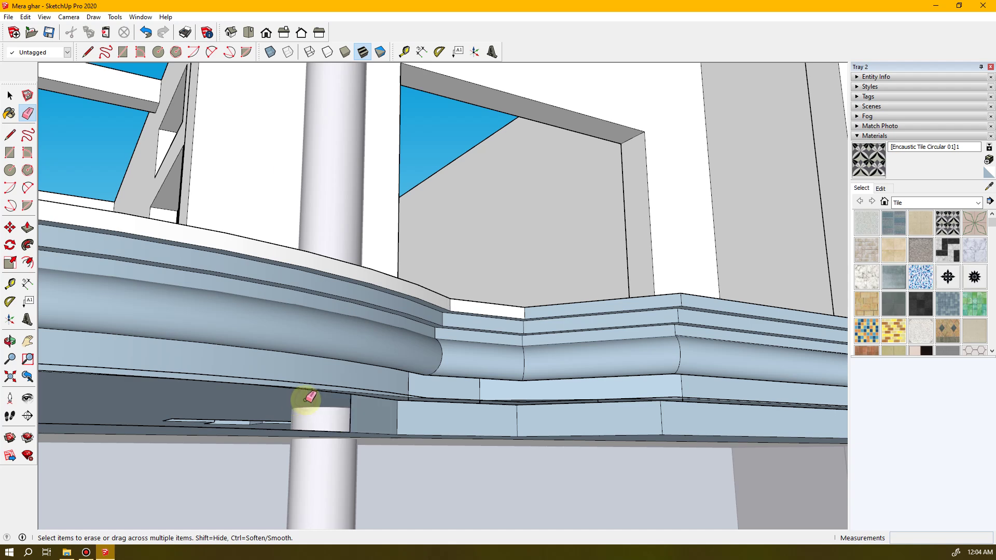
click(351, 403)
- Erase the lower band's outer faces on the corners beyond the curved bay and along the far straight side
middle_drag(423, 434, 403, 403)
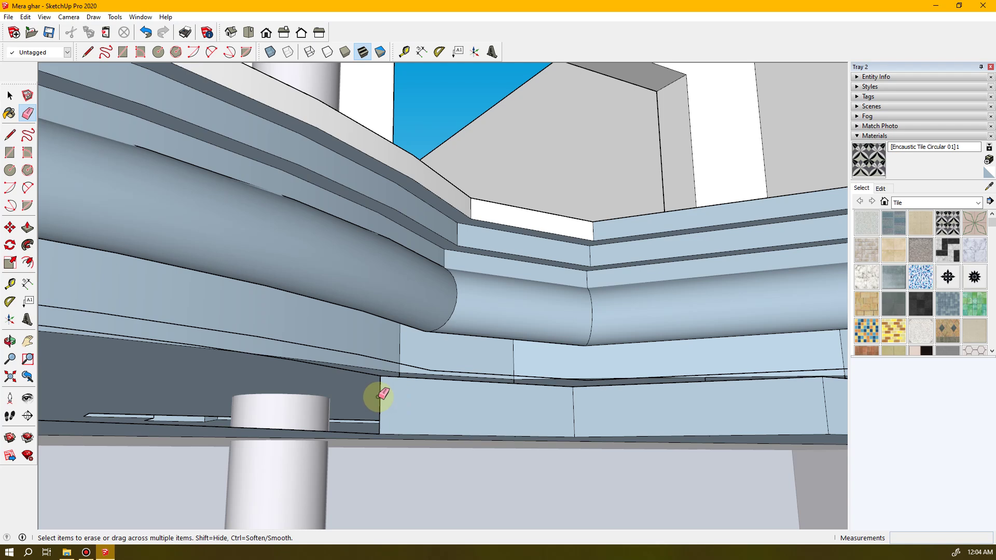
click(380, 397)
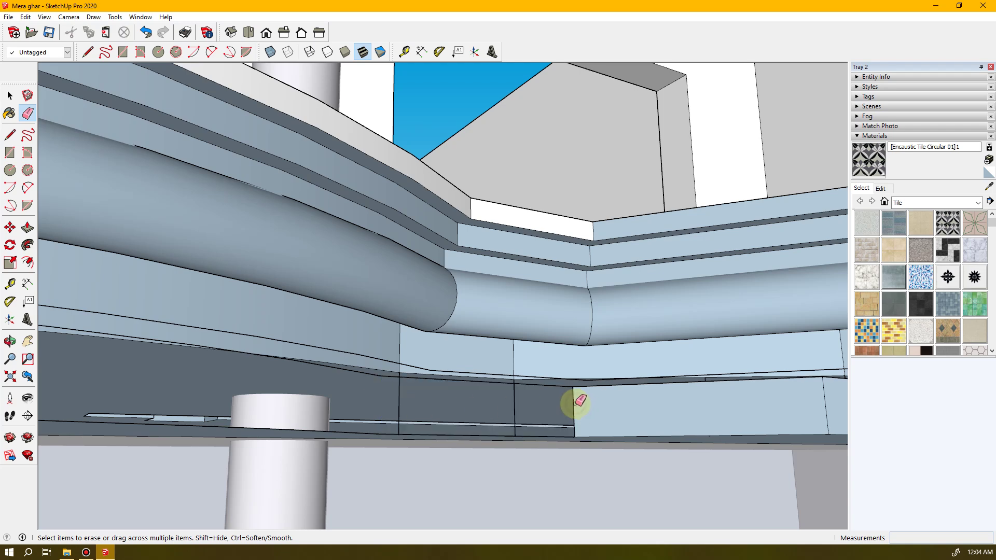
click(574, 403)
mouse_move(740, 413)
middle_down()
mouse_move(455, 417)
mouse_move(257, 404)
middle_up()
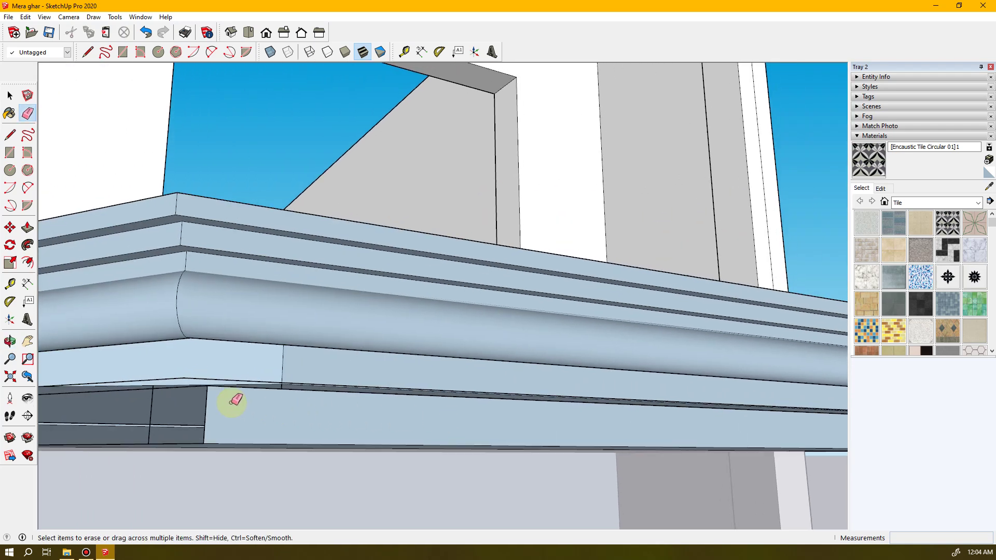
click(207, 402)
mouse_move(596, 406)
middle_down()
mouse_move(331, 362)
mouse_move(116, 367)
mouse_move(365, 388)
middle_up()
- Sweep the end face's circle with Follow Me along the lower edges through its centre, following the whole parapet around the curved bay
key(space)
mouse_move(509, 453)
middle_down()
mouse_move(524, 356)
mouse_move(473, 415)
mouse_move(553, 414)
middle_up()
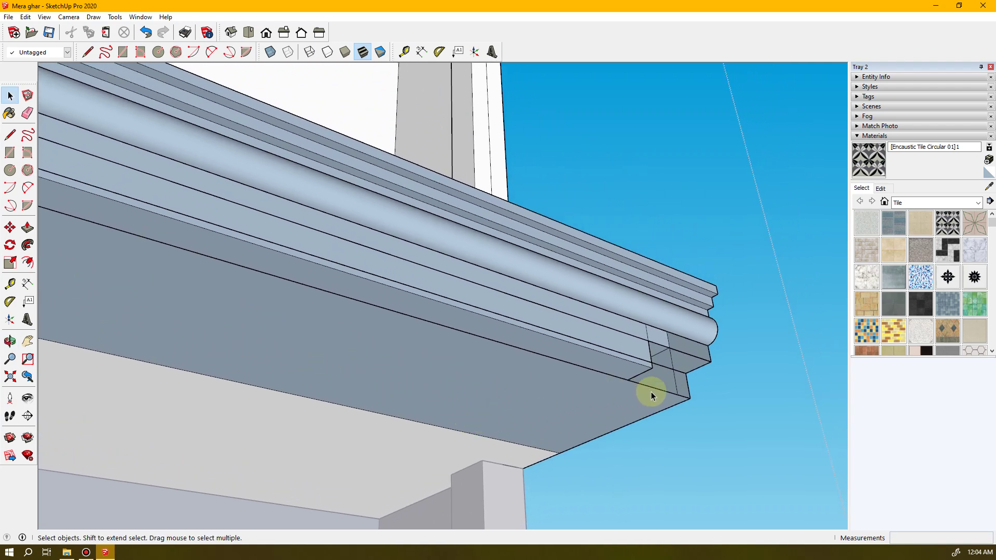
click(682, 371)
shift+middle_drag(306, 378, 840, 513)
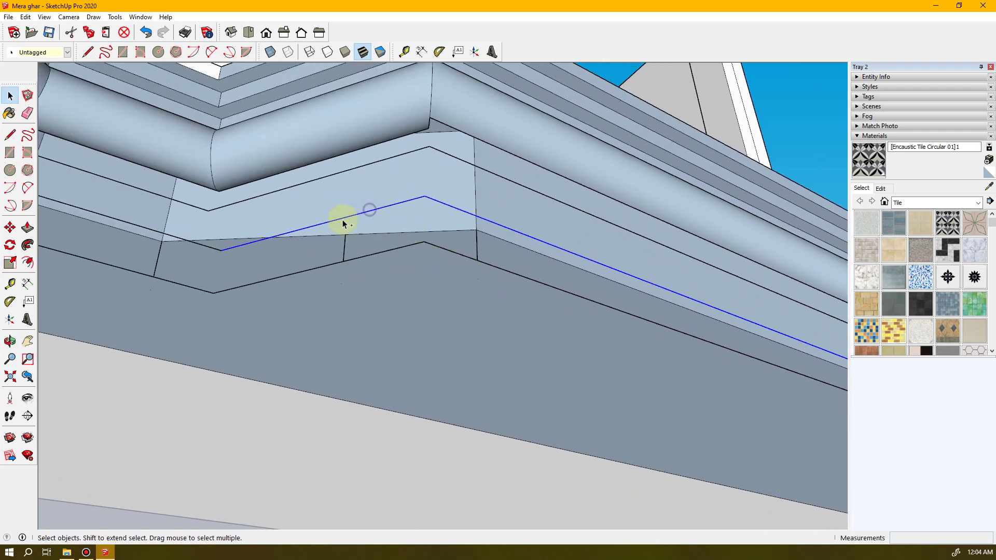
middle_drag(133, 254, 462, 395)
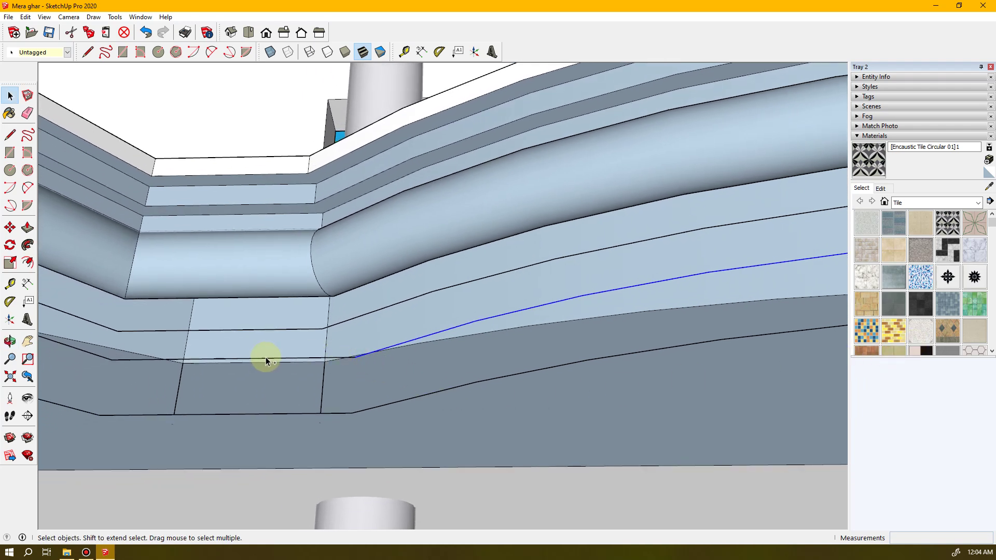
middle_drag(80, 355, 384, 394)
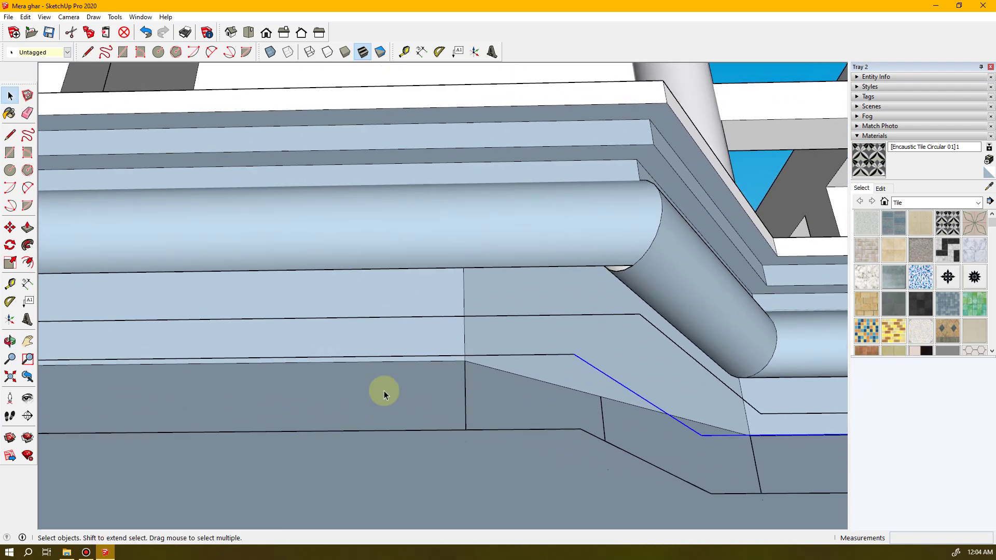
ctrl+click(351, 358)
middle_drag(260, 387, 512, 391)
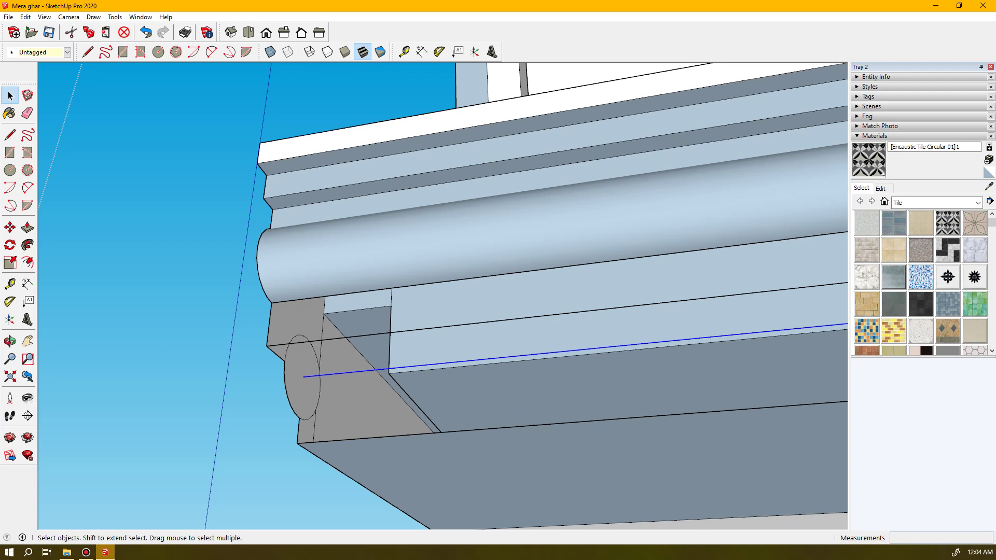
click(295, 388)
middle_drag(291, 389, 479, 458)
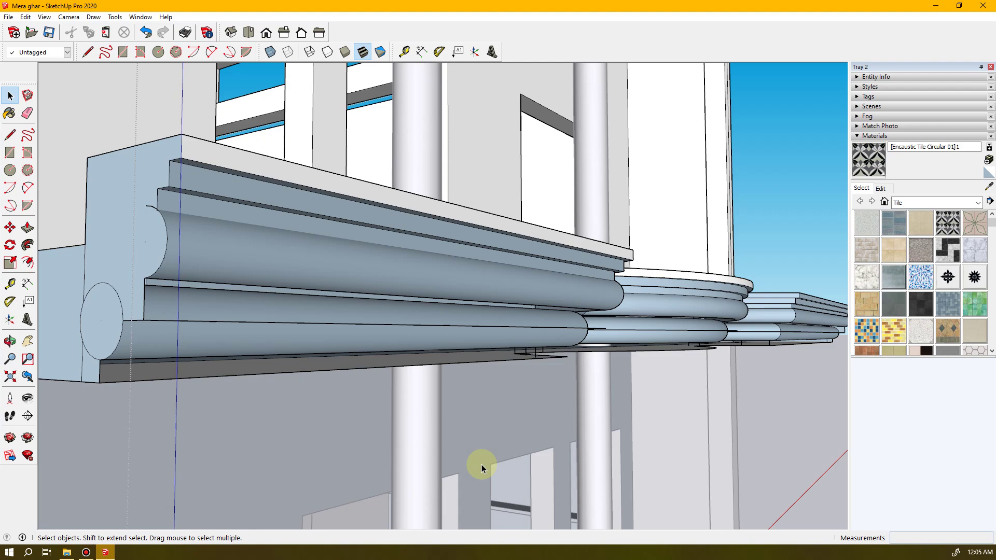
- Try to erase the circle's outline from the parapet's end face
mouse_move(397, 430)
middle_down()
mouse_move(466, 415)
mouse_move(420, 419)
mouse_move(411, 438)
mouse_move(380, 437)
mouse_move(445, 429)
mouse_move(407, 428)
middle_up()
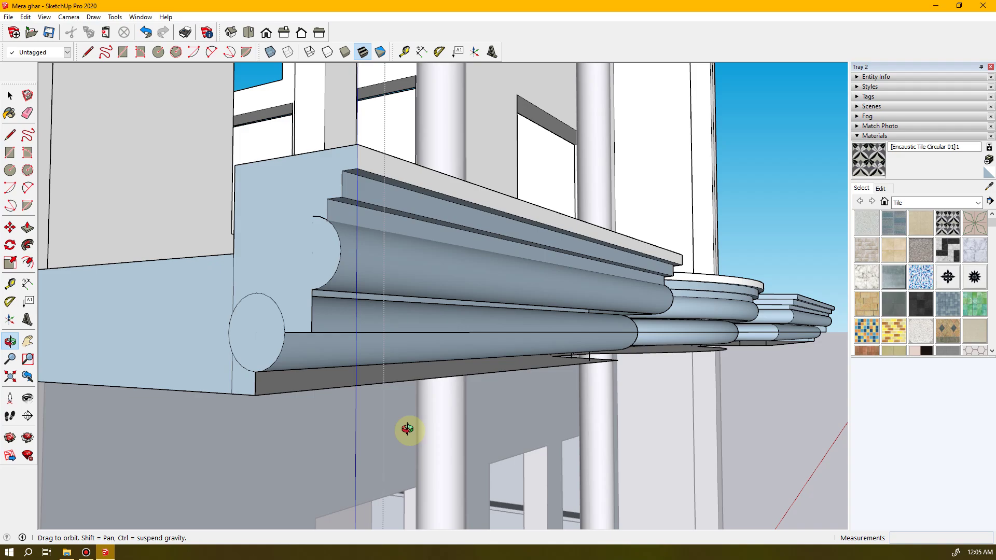
middle_drag(407, 428, 370, 427)
middle_drag(440, 369, 588, 396)
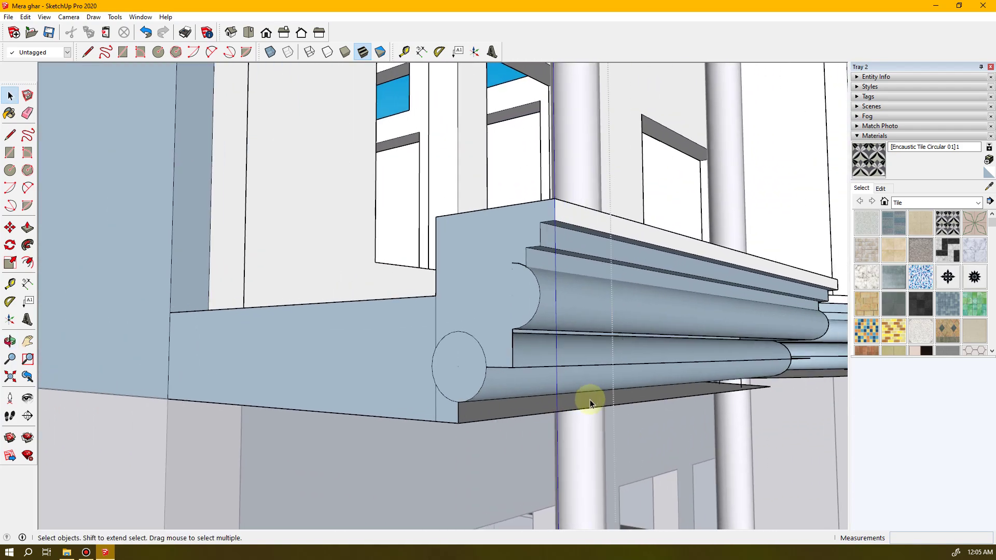
mouse_move(590, 399)
middle_down()
mouse_move(467, 406)
mouse_move(489, 409)
mouse_move(507, 384)
mouse_move(513, 334)
middle_up()
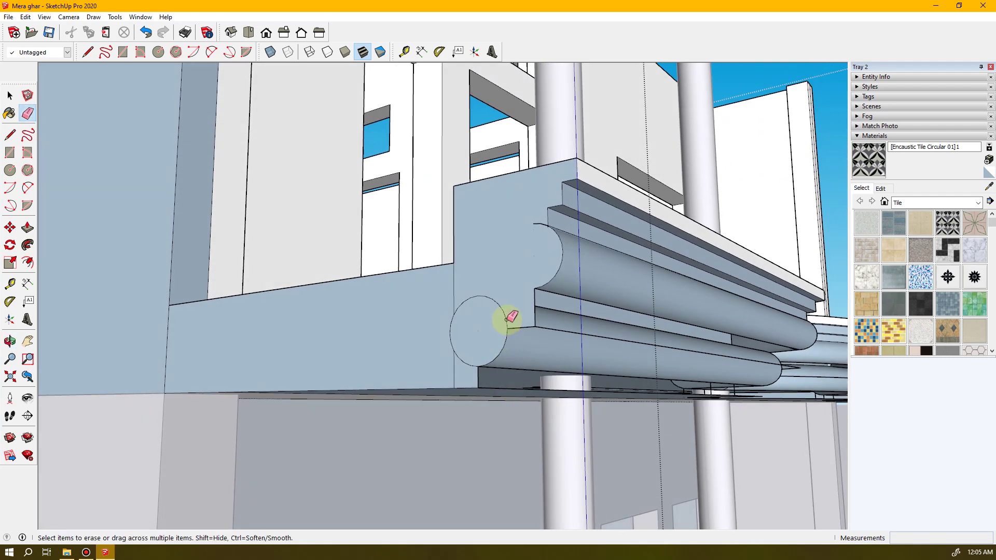
click(507, 320)
mouse_move(562, 413)
middle_down()
mouse_move(507, 349)
mouse_move(449, 349)
mouse_move(462, 341)
mouse_move(581, 343)
middle_up()
key(ctrl+z)
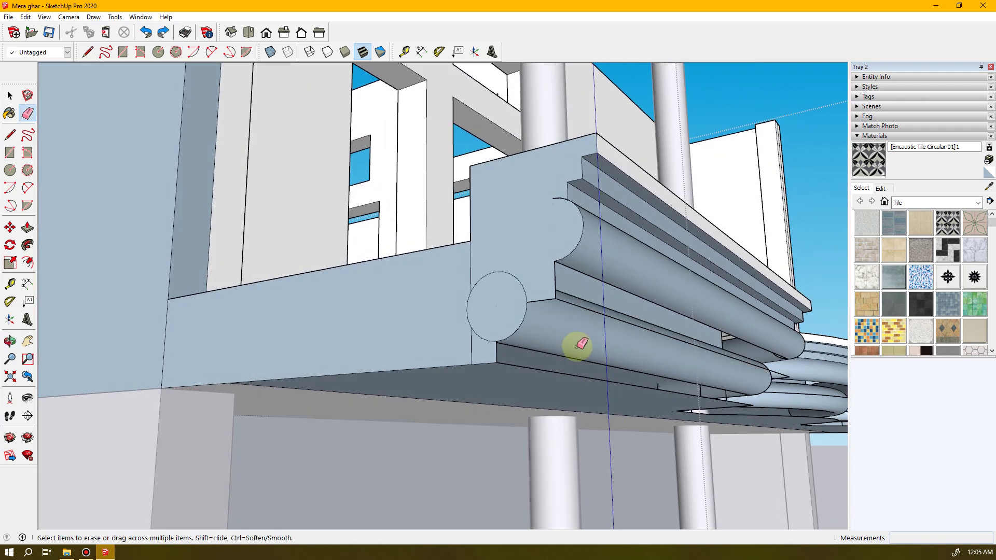
click(489, 273)
key(ctrl+z)
- Erase the circular face and the short vertical edge beside it from the parapet's end face
key(space)
mouse_move(540, 273)
middle_down()
mouse_move(604, 402)
mouse_move(622, 398)
middle_up()
click(569, 360)
key(e)
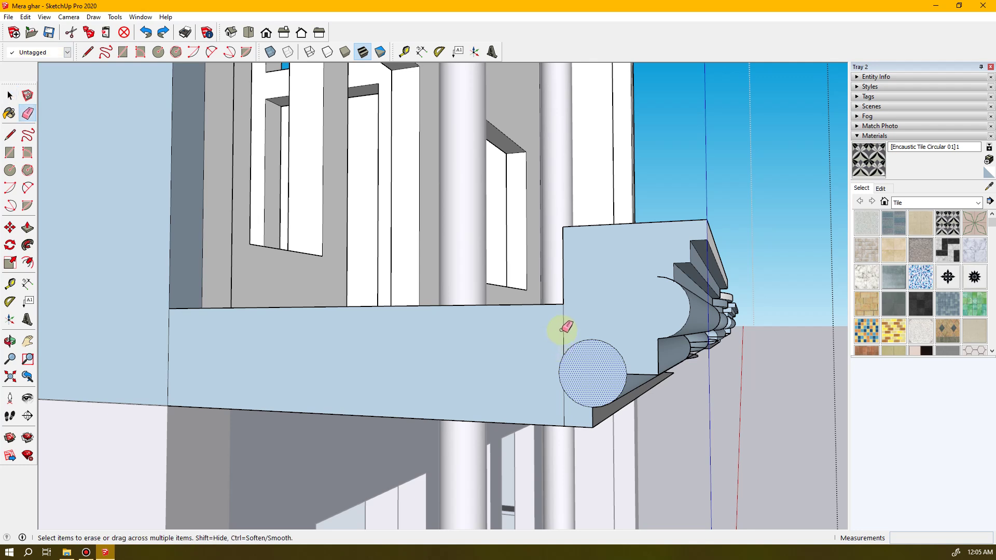
click(565, 332)
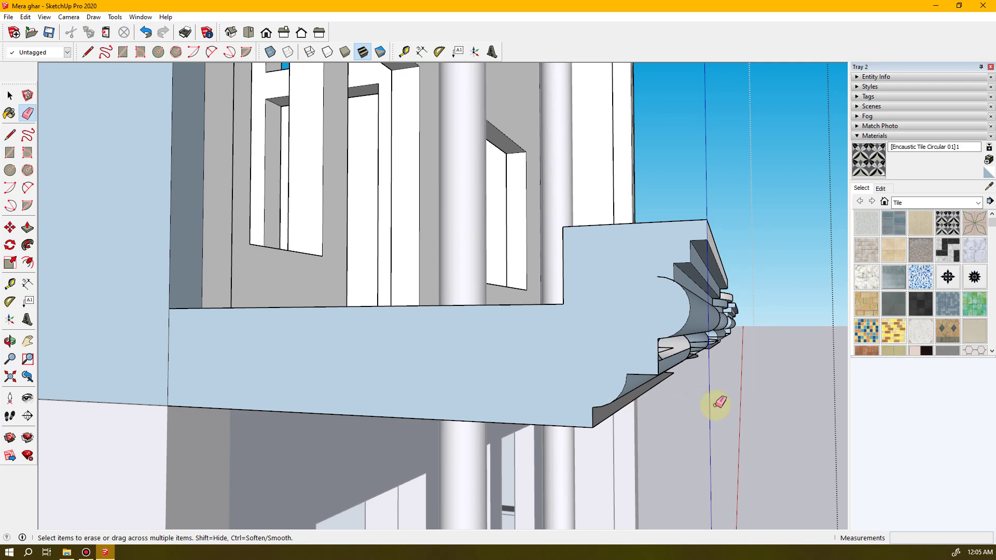
- Draw short vertical lines at the corners beside the curved bay to close the band between the two rounded mouldings
middle_drag(719, 402, 673, 389)
middle_drag(558, 382, 583, 349)
shift+middle_drag(756, 378, 476, 374)
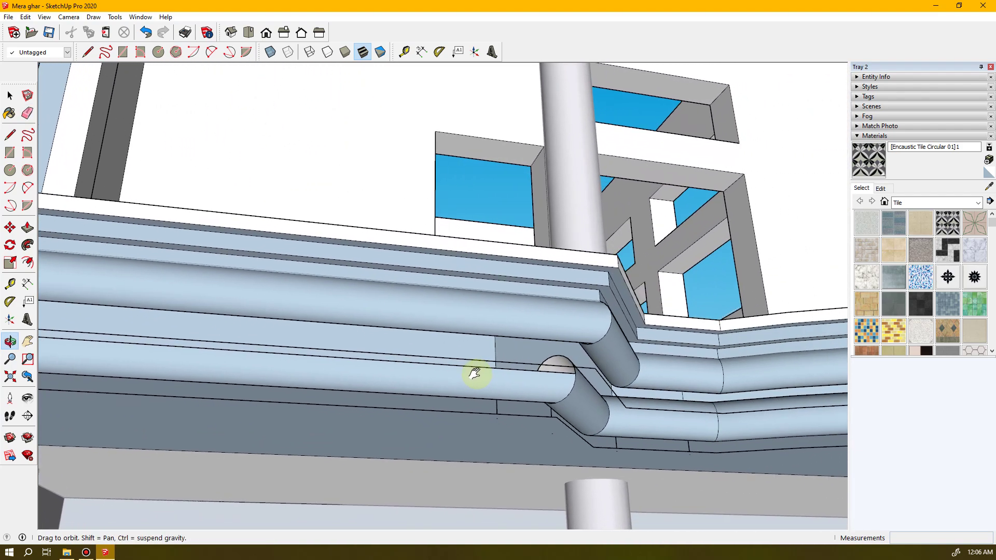
middle_drag(660, 373, 577, 351)
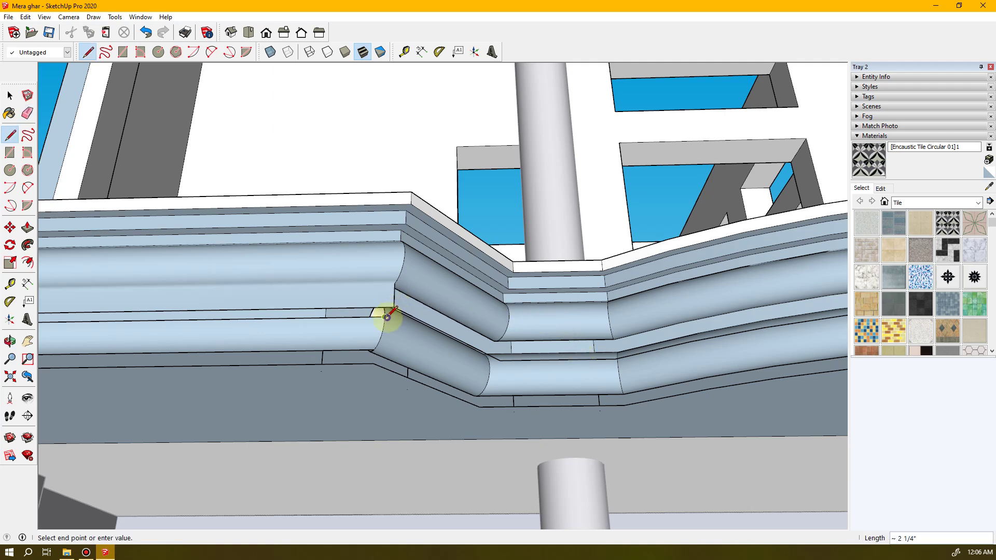
click(392, 307)
middle_drag(525, 361, 382, 319)
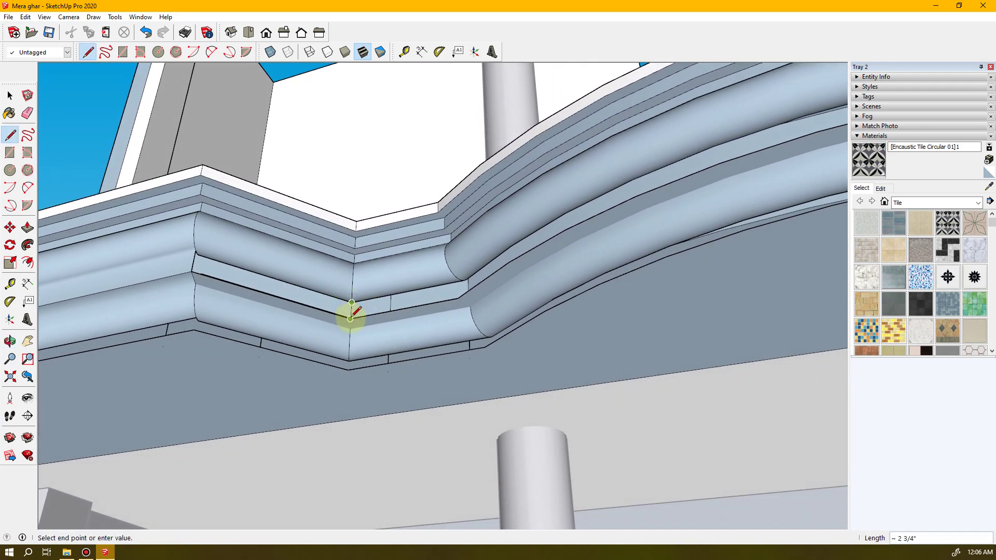
middle_drag(379, 328, 527, 328)
click(512, 314)
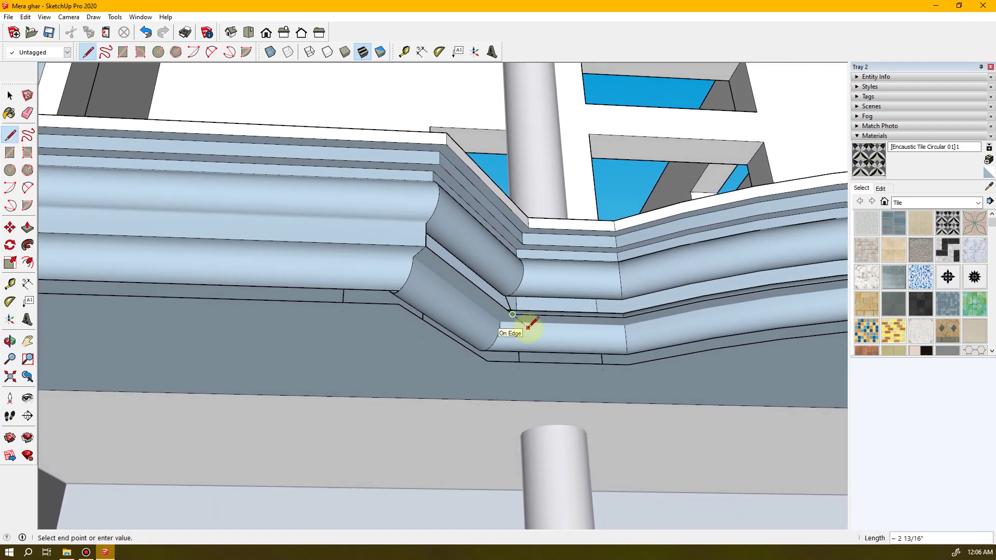
- Examine the gaps between the two rounded mouldings at the parapet corners around the curved bay
mouse_move(530, 319)
middle_down()
mouse_move(542, 316)
mouse_move(534, 302)
mouse_move(451, 315)
mouse_move(328, 356)
mouse_move(298, 427)
mouse_move(316, 473)
mouse_move(461, 462)
mouse_move(553, 409)
mouse_move(687, 360)
mouse_move(805, 381)
mouse_move(845, 444)
mouse_move(693, 415)
mouse_move(306, 399)
mouse_move(166, 360)
middle_up()
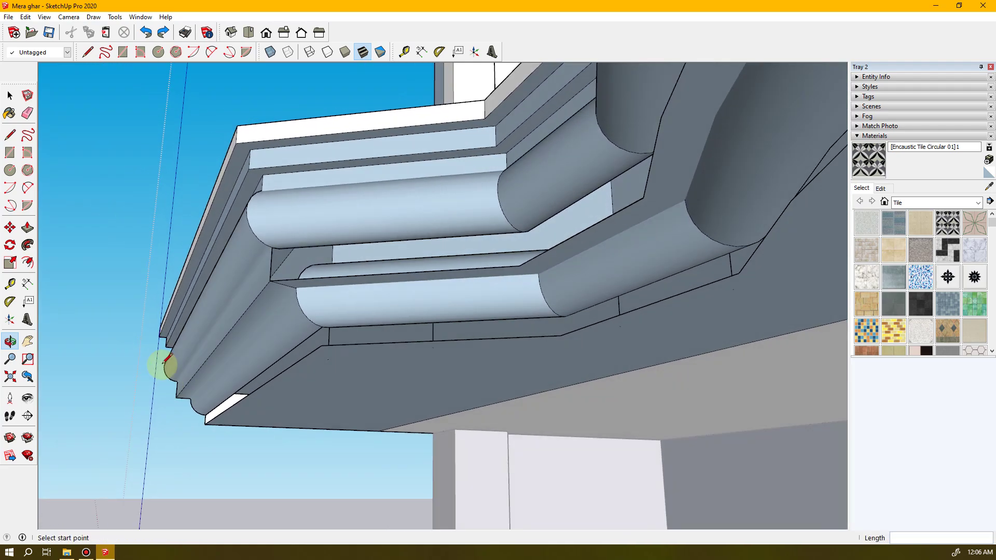
middle_drag(453, 333, 791, 351)
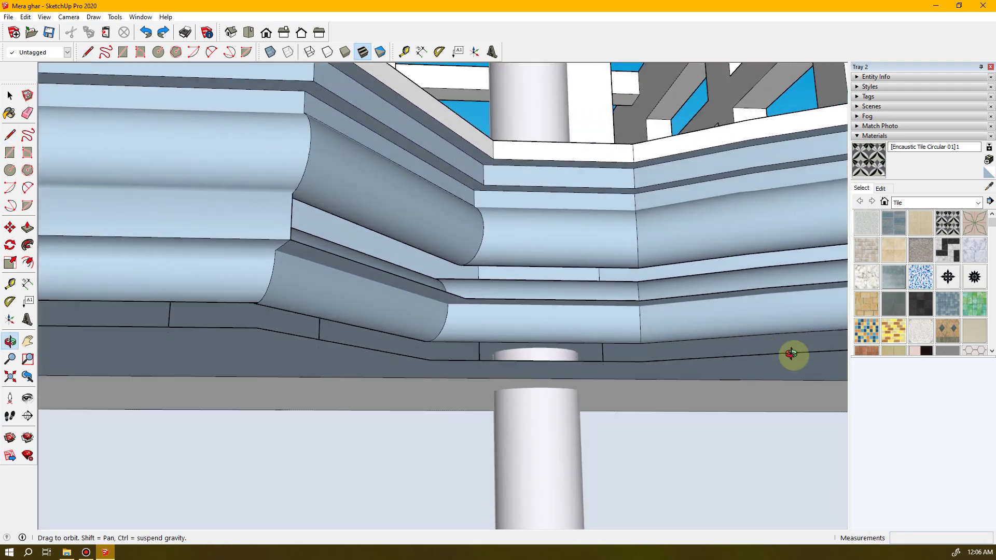
middle_drag(863, 396, 796, 392)
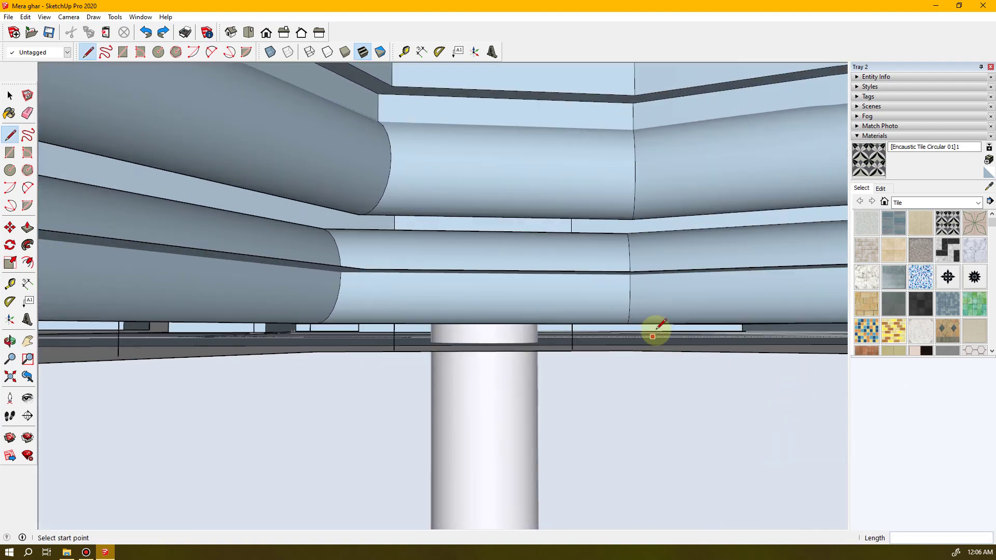
middle_drag(655, 332, 633, 349)
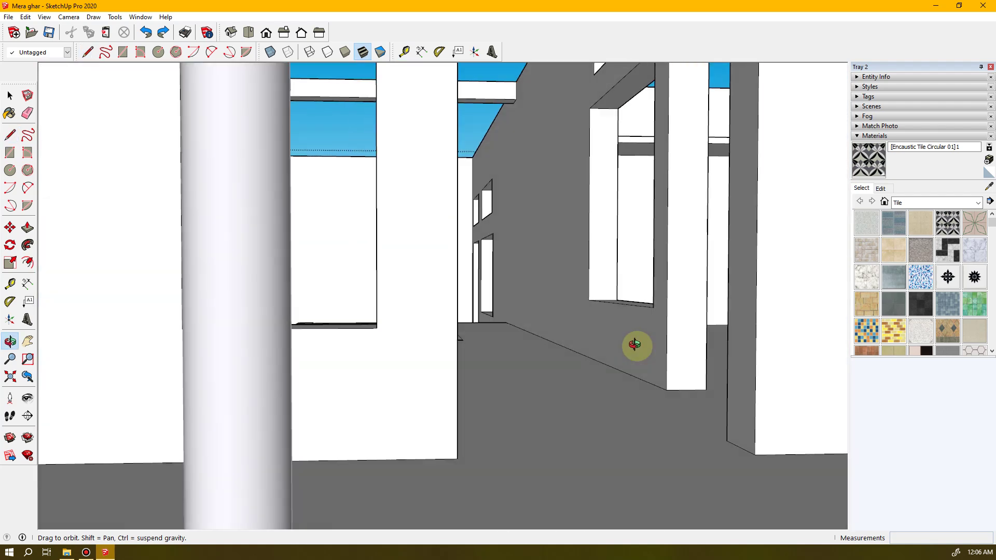
scroll(610, 359, up, 3)
scroll(610, 358, down, 5)
middle_drag(667, 395, 634, 366)
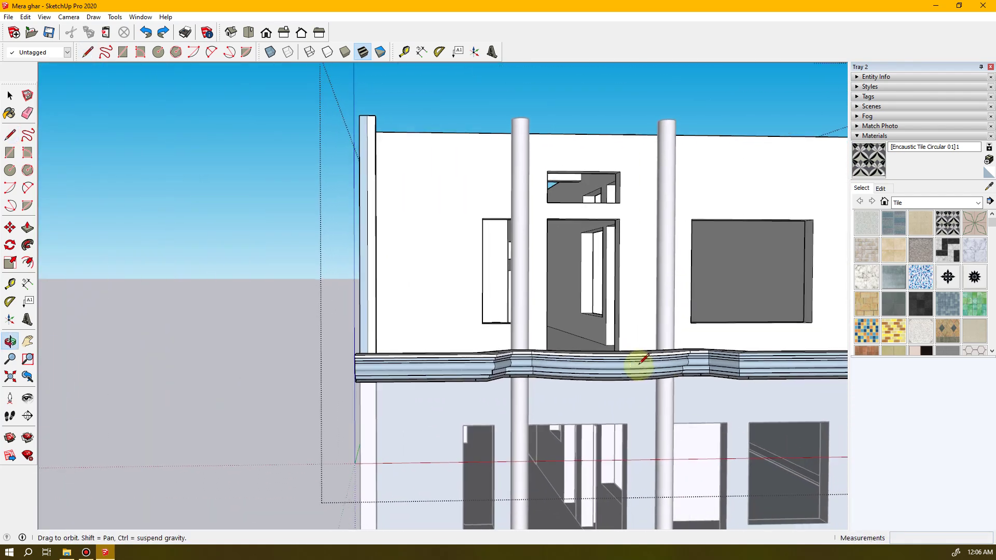
scroll(551, 383, up, 6)
mouse_move(529, 381)
middle_down()
mouse_move(526, 349)
mouse_move(673, 382)
mouse_move(659, 366)
mouse_move(562, 399)
mouse_move(653, 420)
mouse_move(551, 431)
mouse_move(797, 394)
mouse_move(767, 409)
middle_up()
- Try to draw a vertical line at the inner corner beside the curved bay, between the lower moulding and the upper one
key(l)
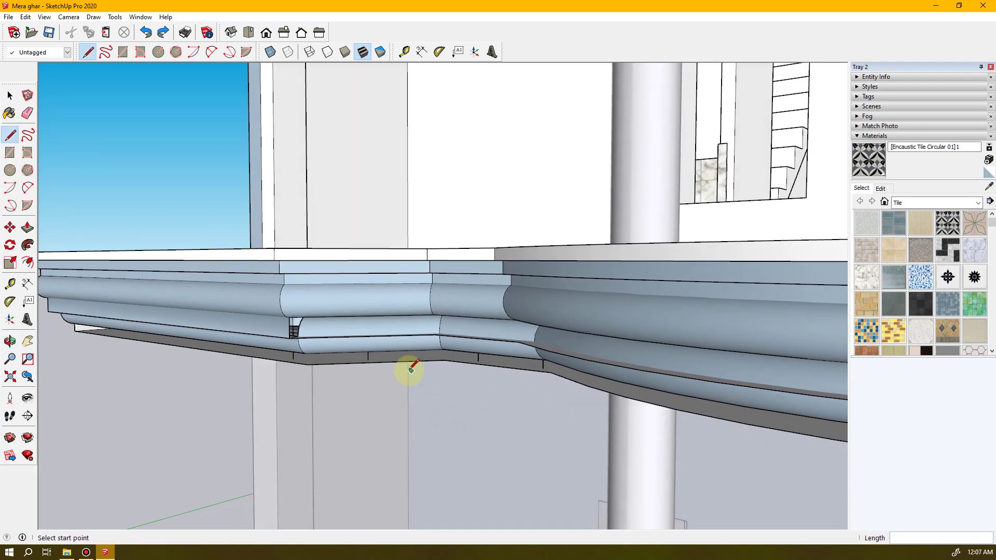
scroll(409, 370, up, 5)
mouse_move(421, 353)
shift+middle_down()
mouse_move(474, 387)
mouse_move(462, 367)
mouse_move(449, 366)
mouse_move(604, 355)
mouse_move(533, 358)
mouse_move(524, 310)
mouse_move(536, 322)
shift+middle_up()
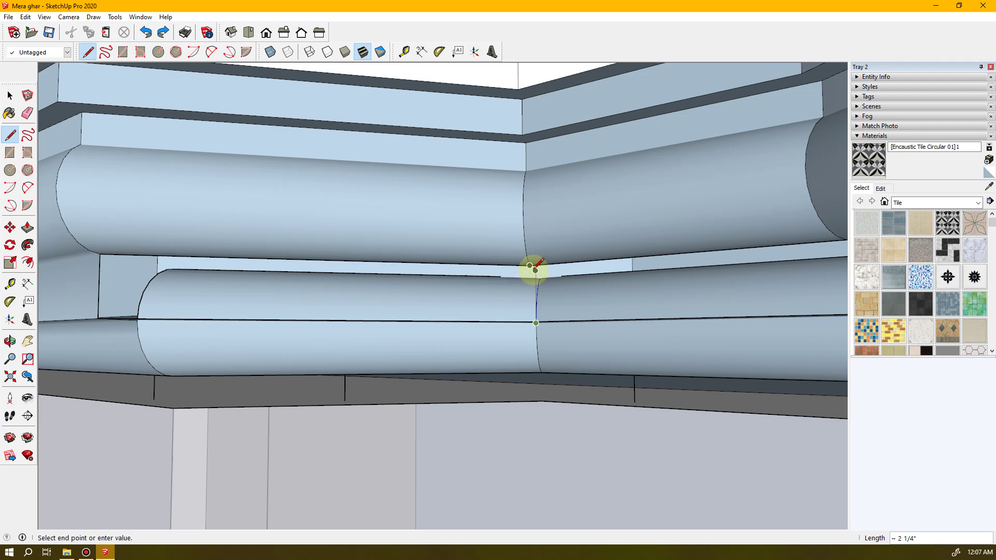
scroll(540, 276, up, 2)
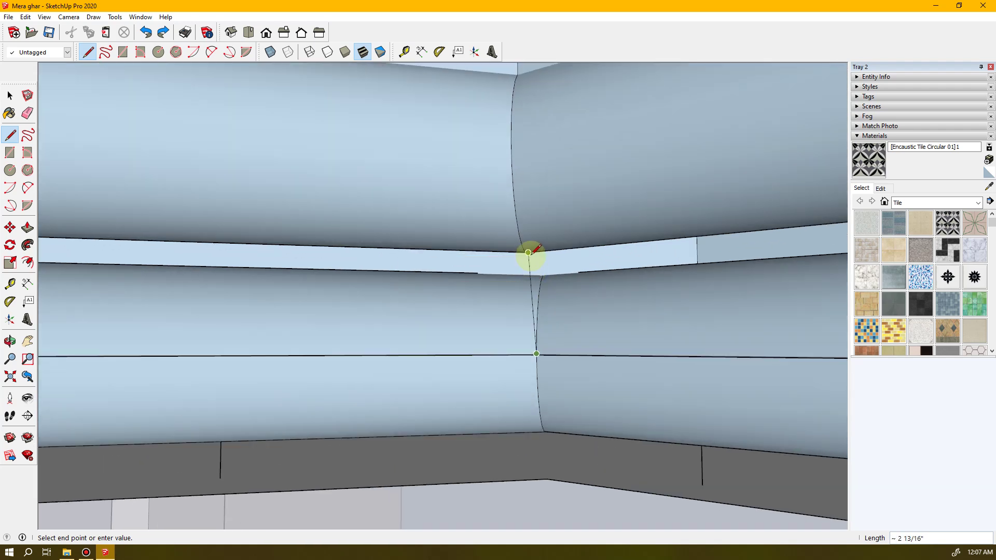
scroll(535, 251, up, 2)
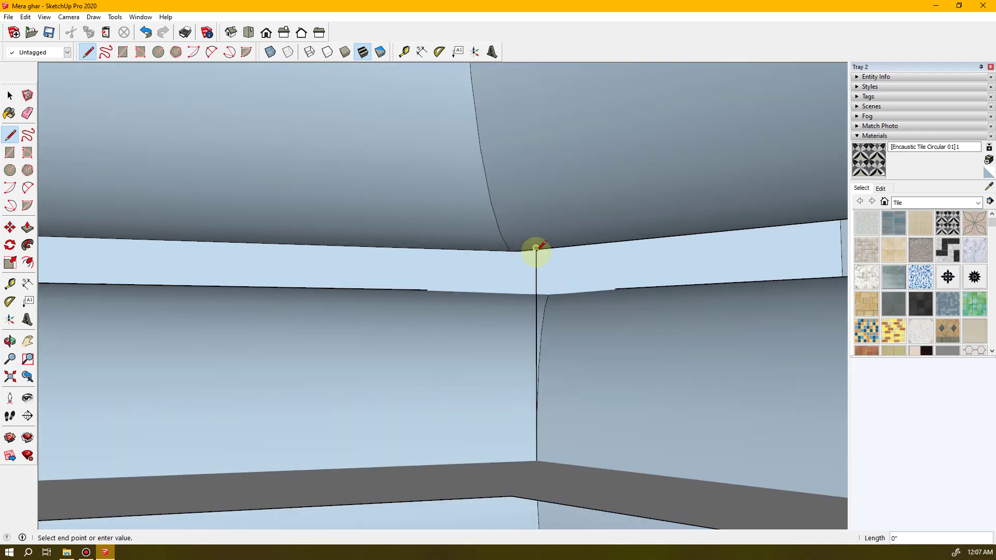
scroll(566, 288, up, 2)
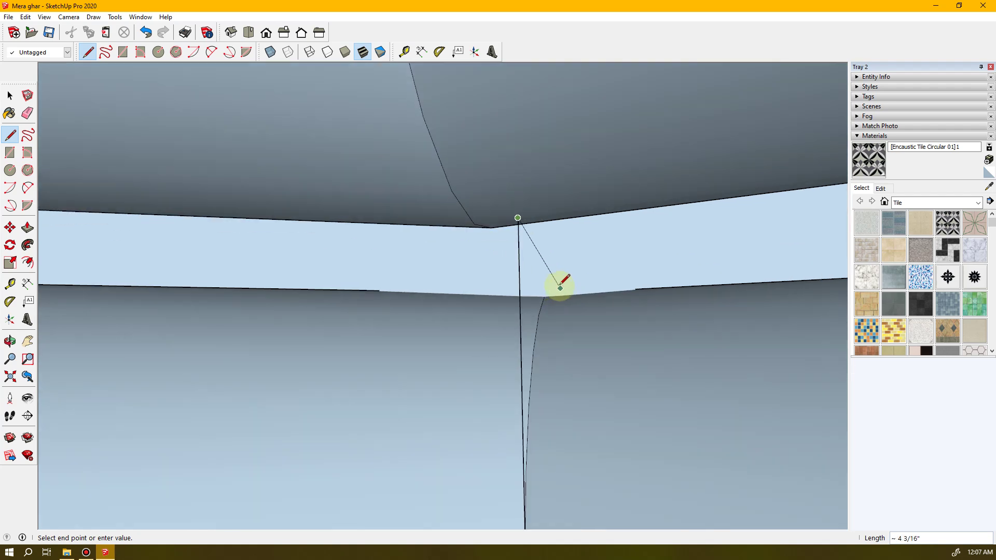
middle_drag(560, 282, 560, 233)
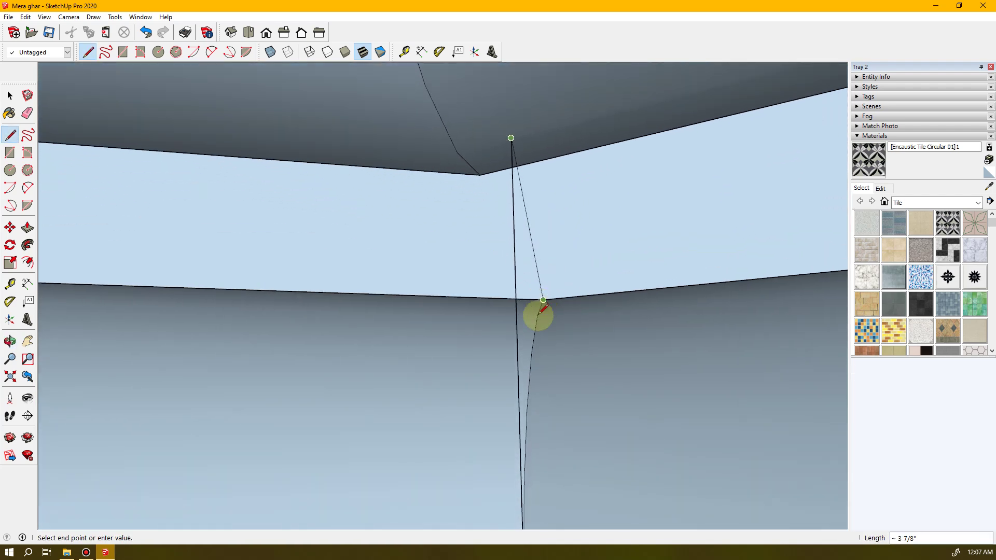
scroll(513, 386, down, 3)
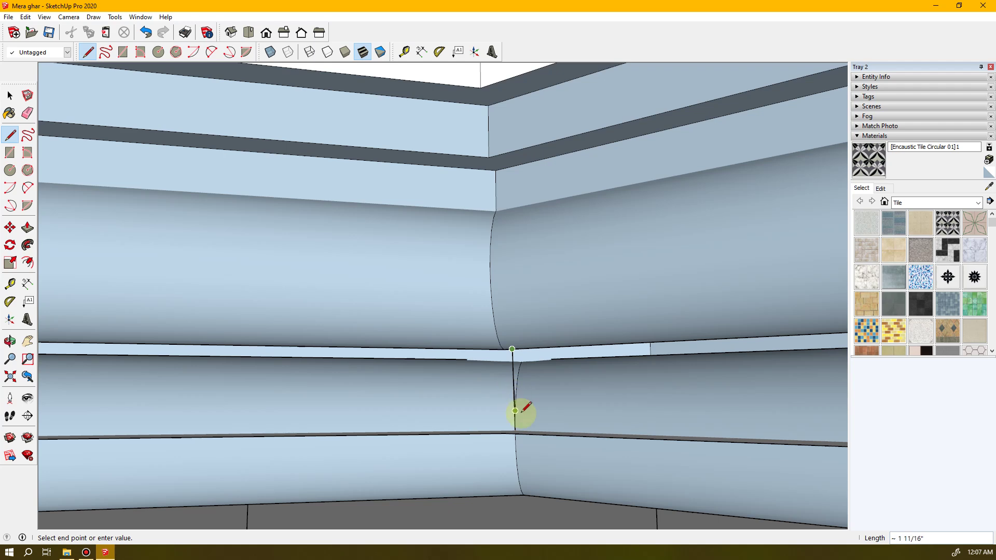
scroll(536, 460, up, 2)
middle_drag(536, 460, 347, 383)
key(ctrl+z)
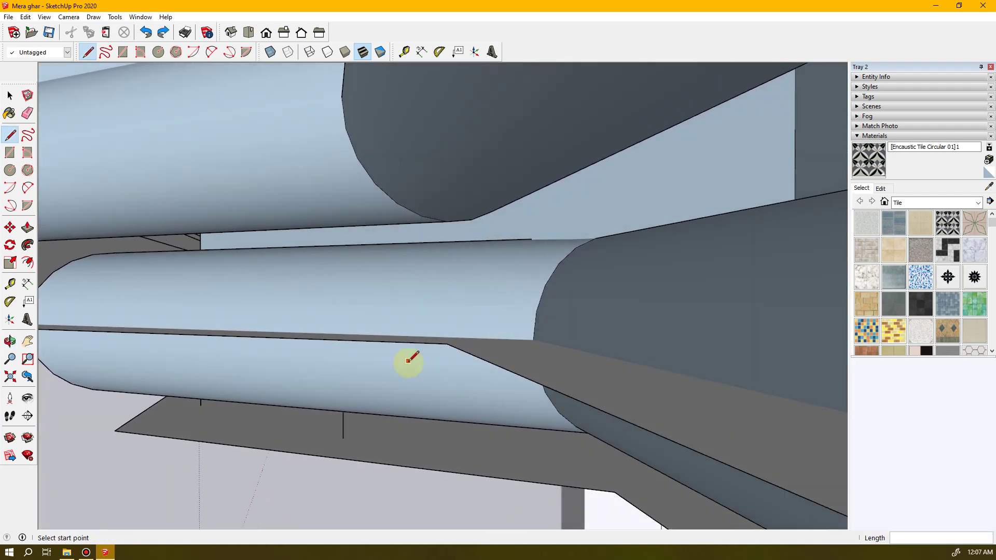
- Draw vertical lines about 2 1/4" high at the two corners before the curved bay, from the lower ledge's outer edge to the upper moulding
middle_drag(400, 391, 415, 435)
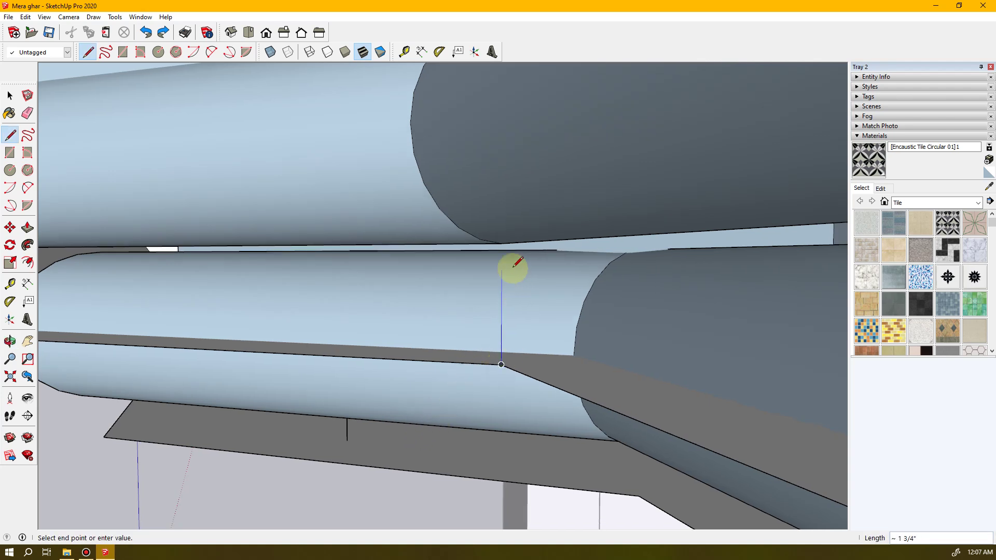
click(502, 243)
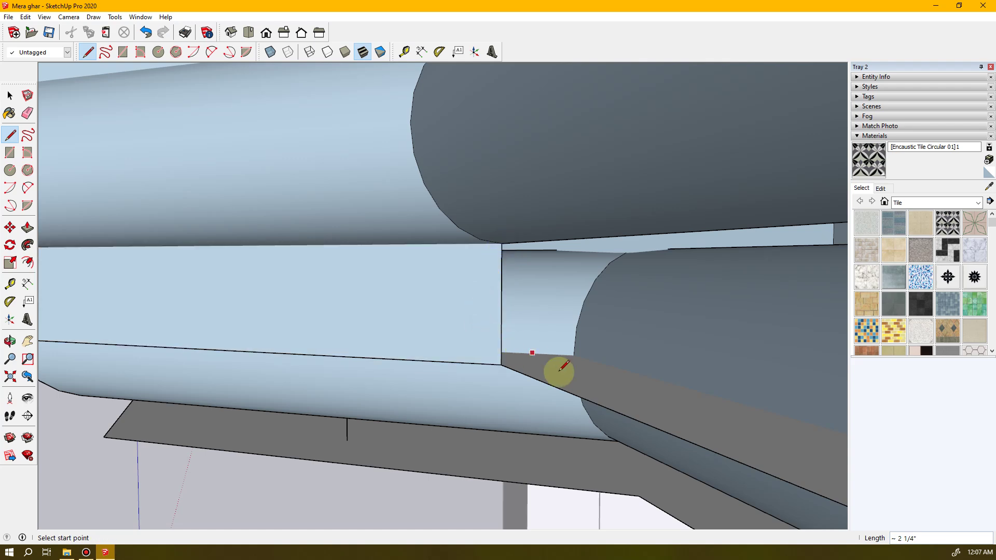
middle_drag(622, 407, 585, 389)
scroll(543, 390, up, 3)
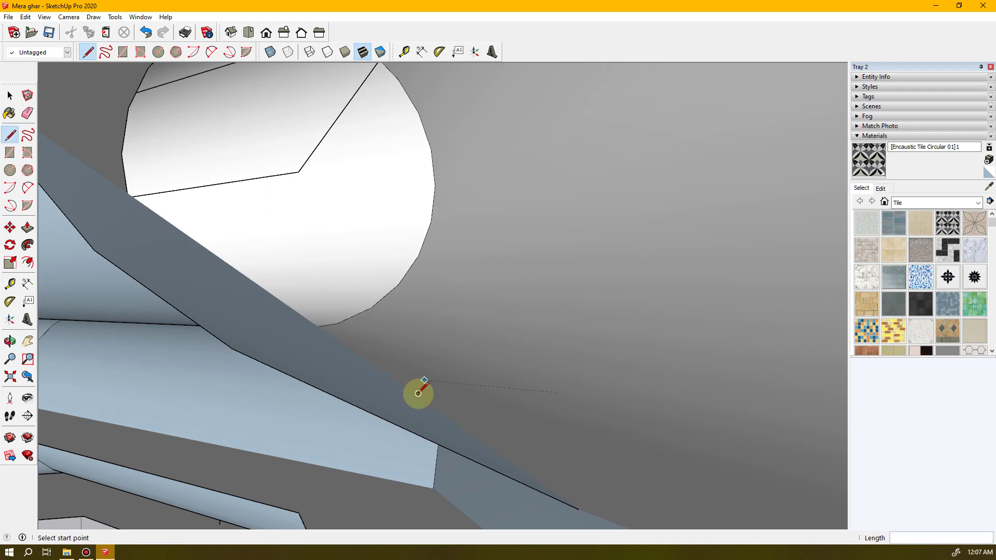
middle_drag(418, 393, 524, 378)
click(465, 418)
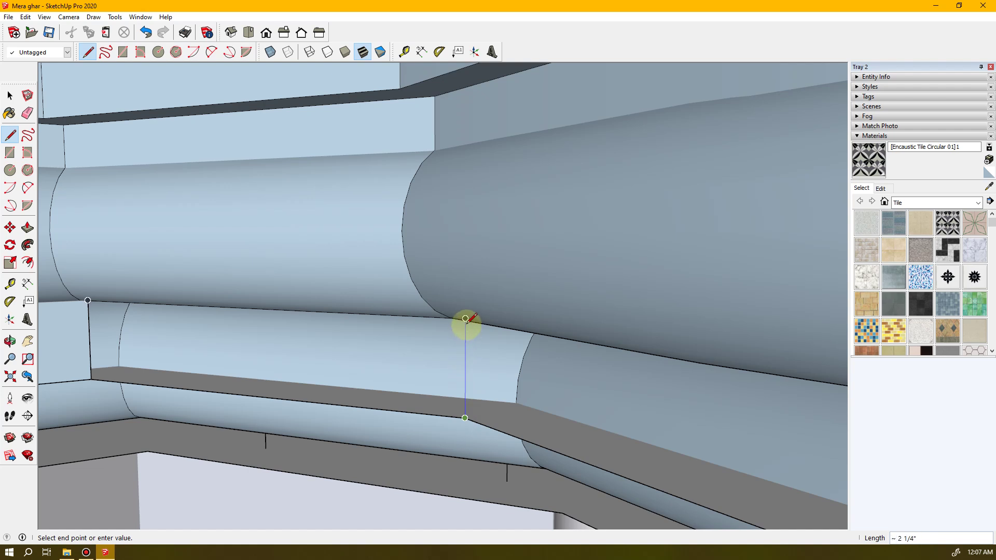
scroll(467, 325, up, 3)
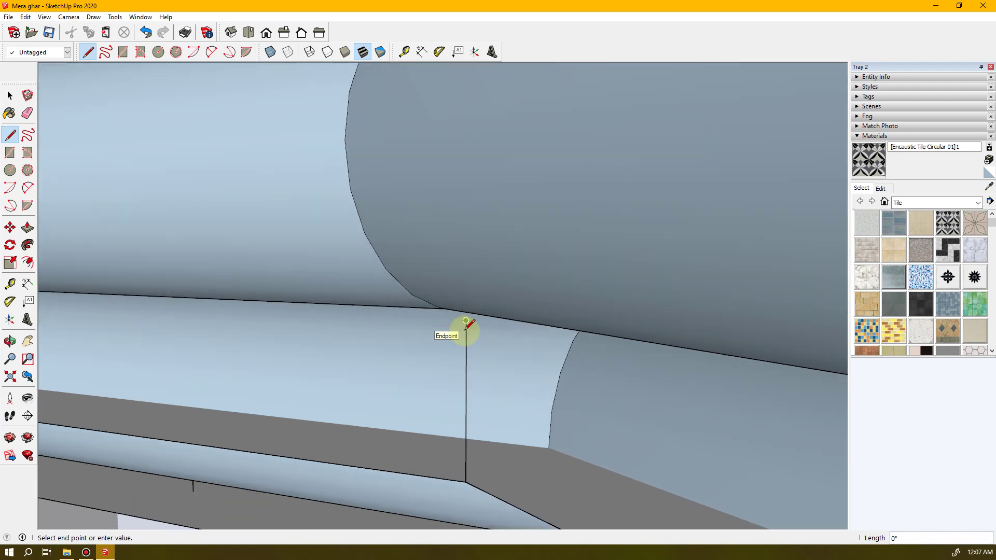
key(ctrl+z)
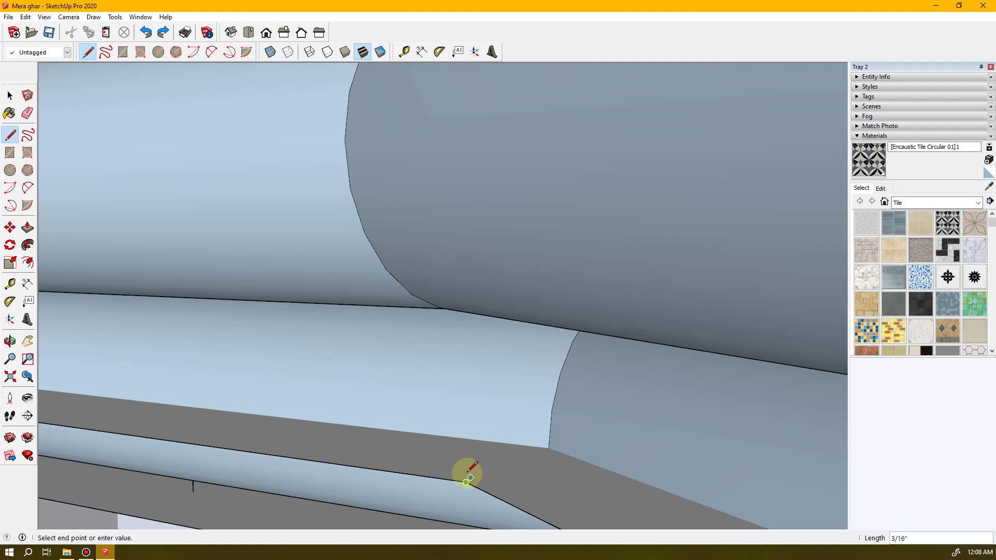
click(466, 310)
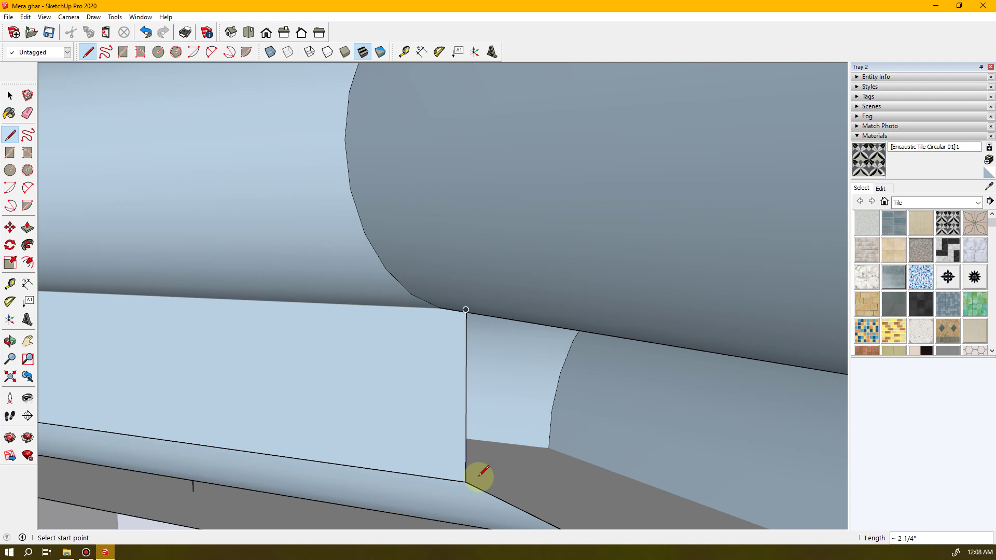
- Draw a vertical line at the curved bay's far end, from the lower ledge's corner up to the upper moulding
mouse_move(544, 471)
middle_down()
mouse_move(562, 391)
mouse_move(762, 420)
mouse_move(309, 400)
mouse_move(502, 391)
mouse_move(373, 381)
mouse_move(598, 360)
mouse_move(396, 349)
middle_up()
scroll(403, 345, down, 2)
scroll(398, 350, down, 1)
mouse_move(616, 386)
middle_down()
mouse_move(400, 351)
mouse_move(507, 355)
middle_up()
scroll(530, 361, up, 2)
scroll(530, 360, down, 1)
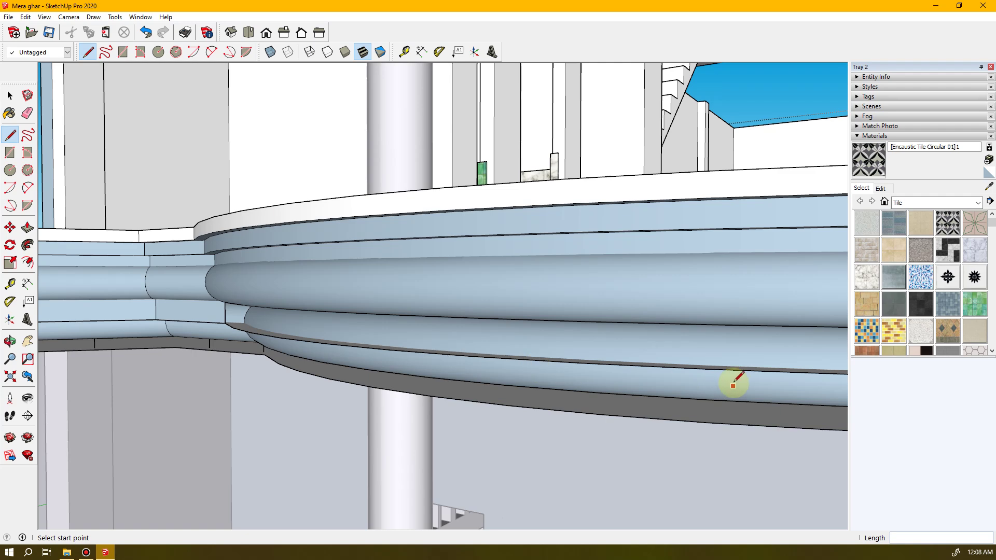
middle_drag(731, 383, 506, 359)
mouse_move(693, 358)
middle_down()
mouse_move(509, 356)
mouse_move(466, 366)
mouse_move(488, 406)
mouse_move(502, 400)
mouse_move(504, 377)
middle_up()
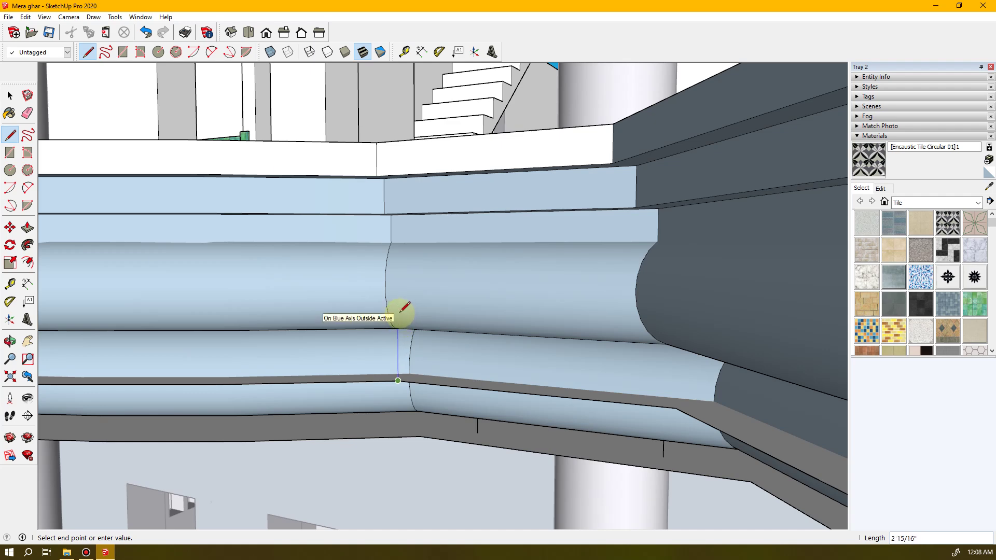
scroll(409, 373, up, 2)
middle_drag(391, 366, 224, 322)
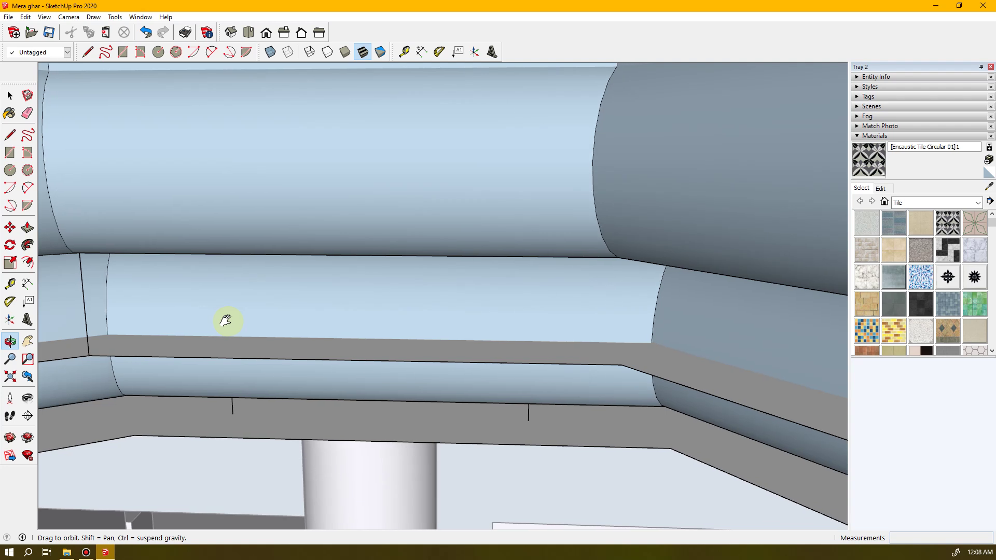
- Draw a vertical line from the lower ledge's outer corner up to the upper moulding, closing the short band face between the corners
key(l)
click(178, 253)
key(Escape)
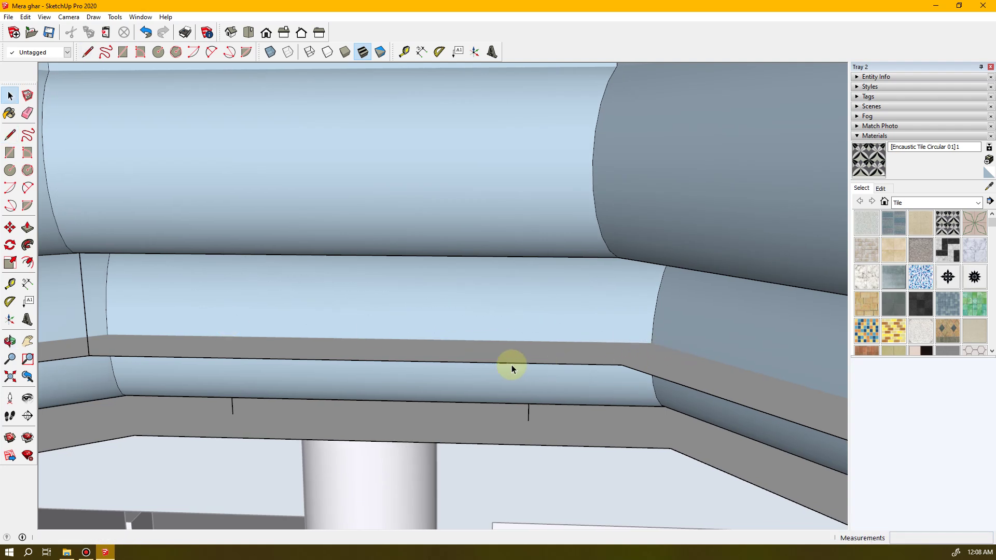
click(621, 365)
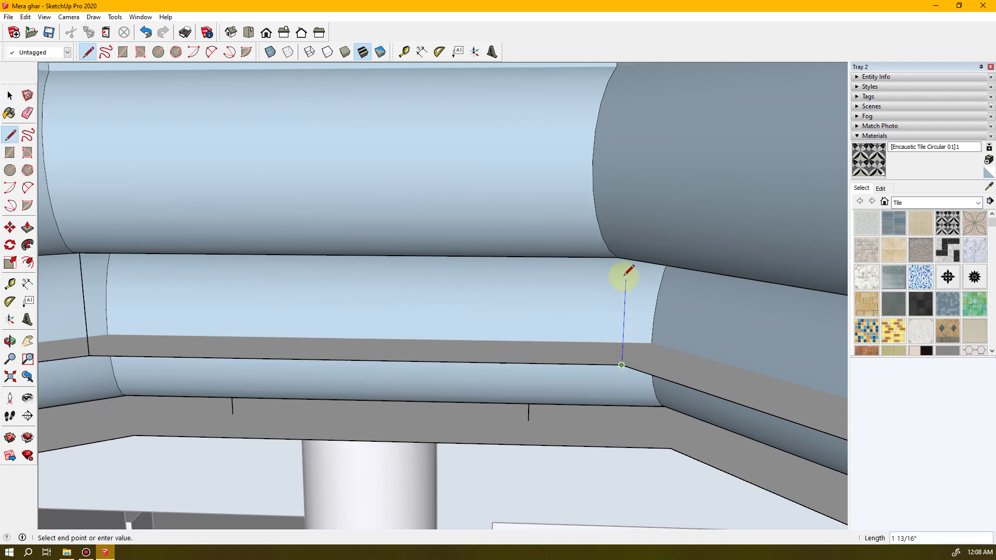
click(625, 258)
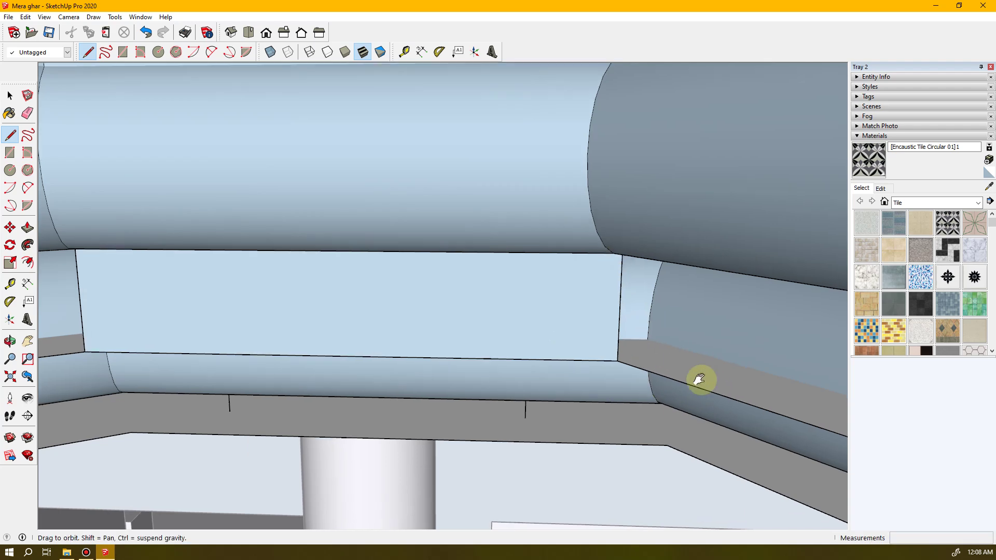
- Draw a vertical line about 2 1/4" high at the next outer parapet corner, from the ledge edge to the upper moulding
scroll(722, 394, up, 5)
middle_drag(694, 369, 640, 445)
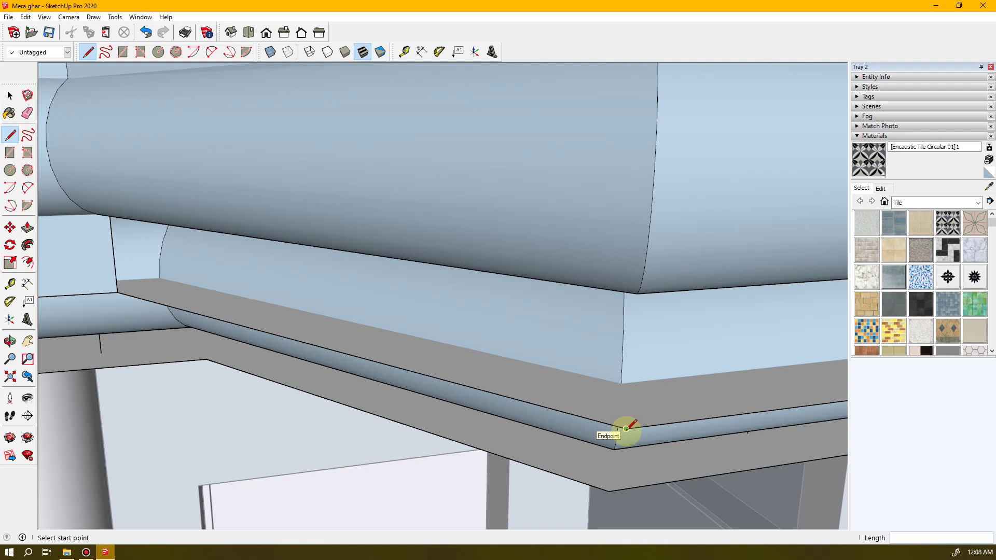
click(627, 428)
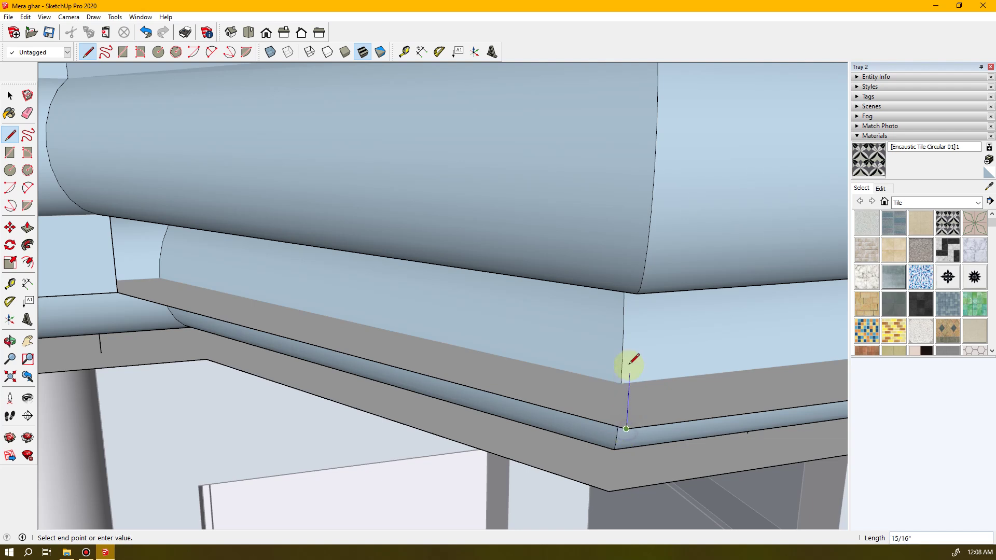
click(632, 295)
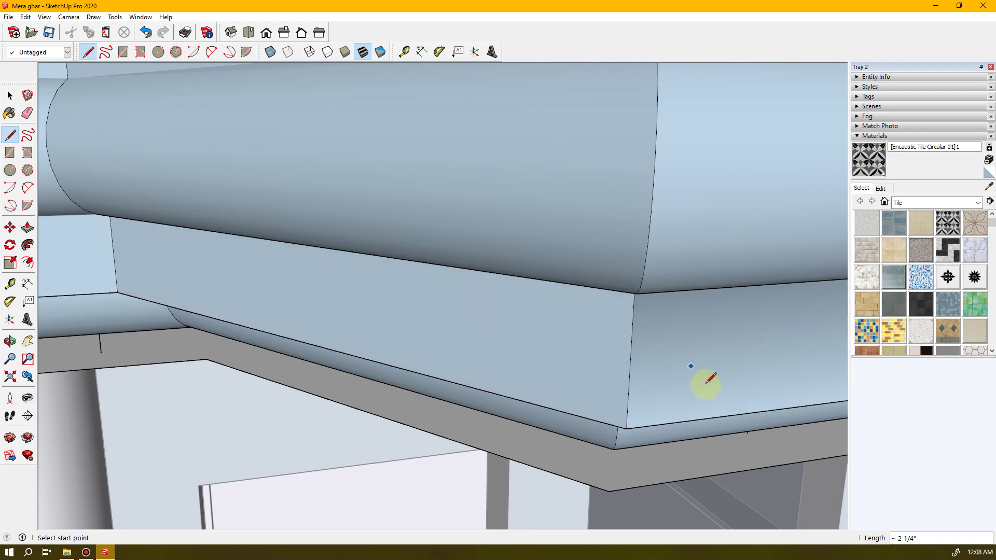
- Erase the leftover circle profile and its stray edges from the flat end face of the parapet
mouse_move(702, 414)
middle_down()
mouse_move(650, 396)
mouse_move(351, 358)
mouse_move(518, 363)
mouse_move(182, 371)
mouse_move(471, 383)
mouse_move(356, 351)
mouse_move(323, 355)
mouse_move(422, 389)
mouse_move(467, 347)
mouse_move(411, 282)
mouse_move(369, 352)
mouse_move(357, 344)
middle_up()
scroll(674, 403, down, 3)
scroll(351, 358, down, 3)
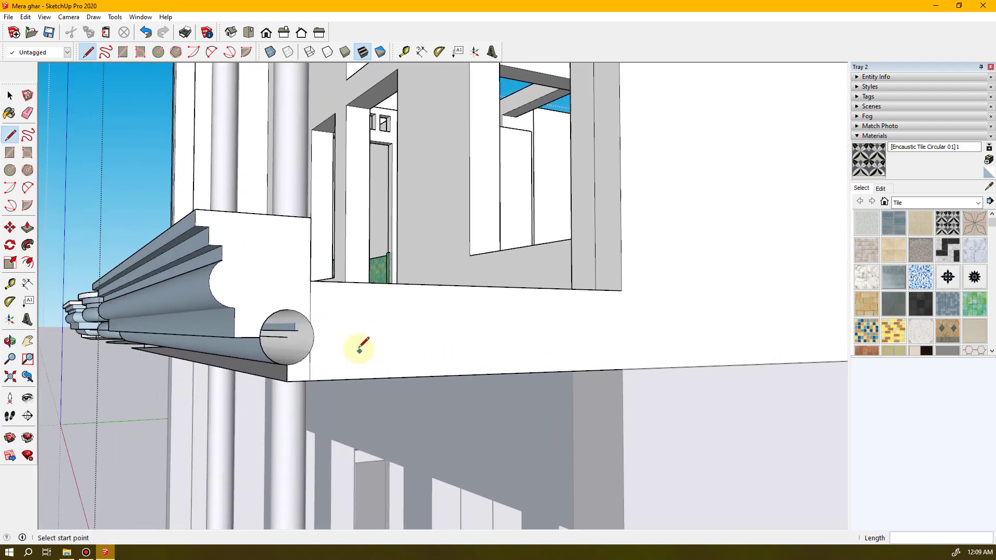
click(310, 356)
key(e)
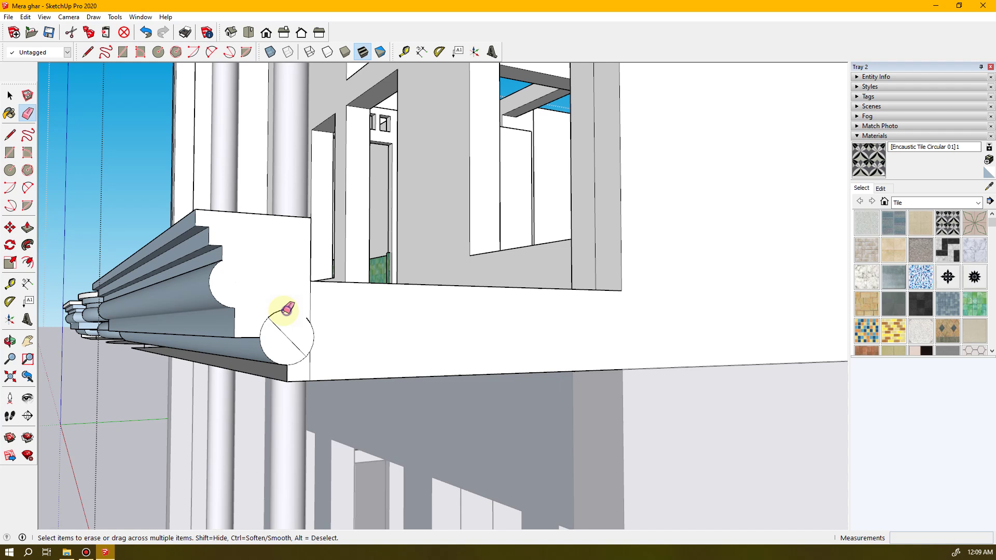
drag(272, 314, 309, 319)
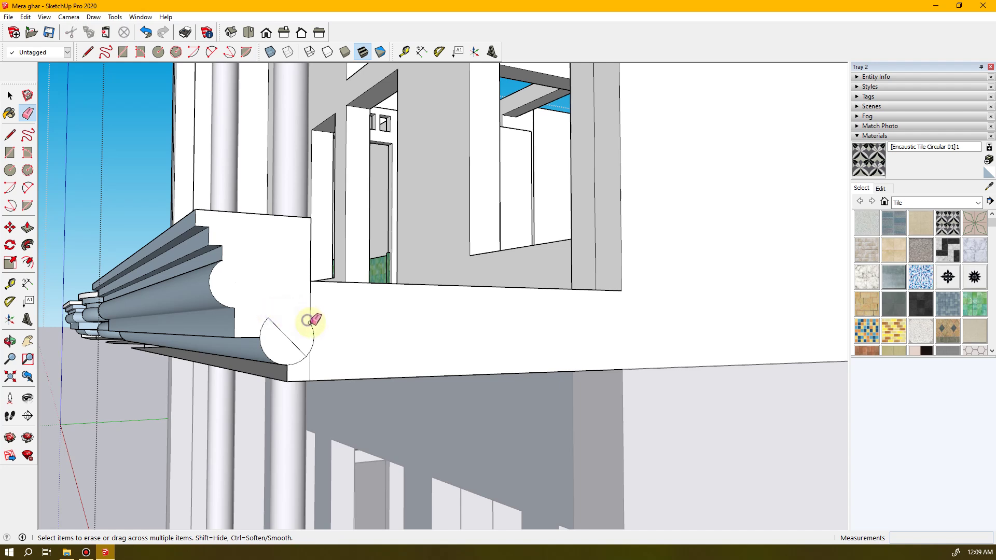
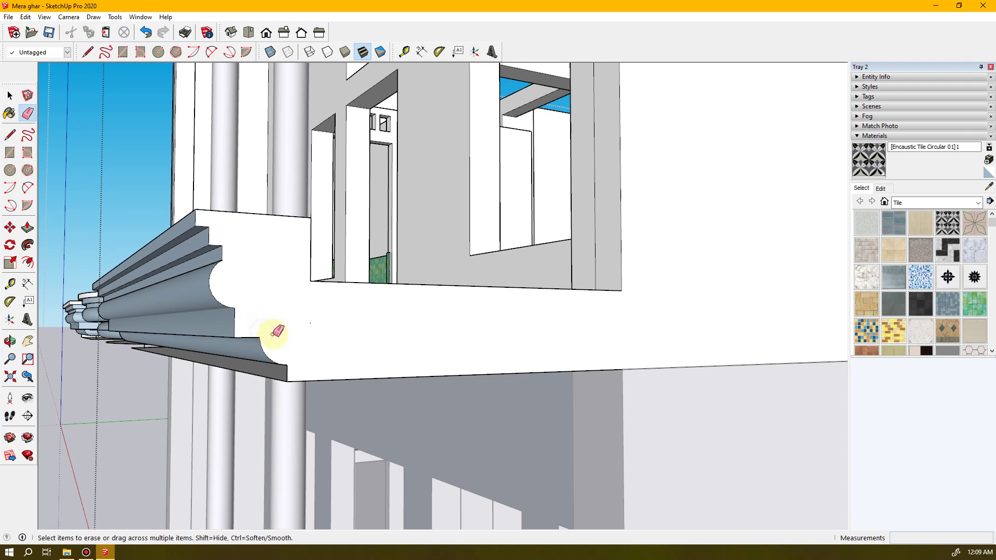
key(space)
- Examine the mouldings along the parapet's straight sides and around to the corner beside the curved bay
mouse_move(224, 378)
middle_down()
mouse_move(249, 356)
mouse_move(378, 362)
mouse_move(271, 371)
mouse_move(265, 362)
mouse_move(420, 375)
mouse_move(360, 363)
mouse_move(262, 366)
middle_up()
scroll(264, 363, up, 2)
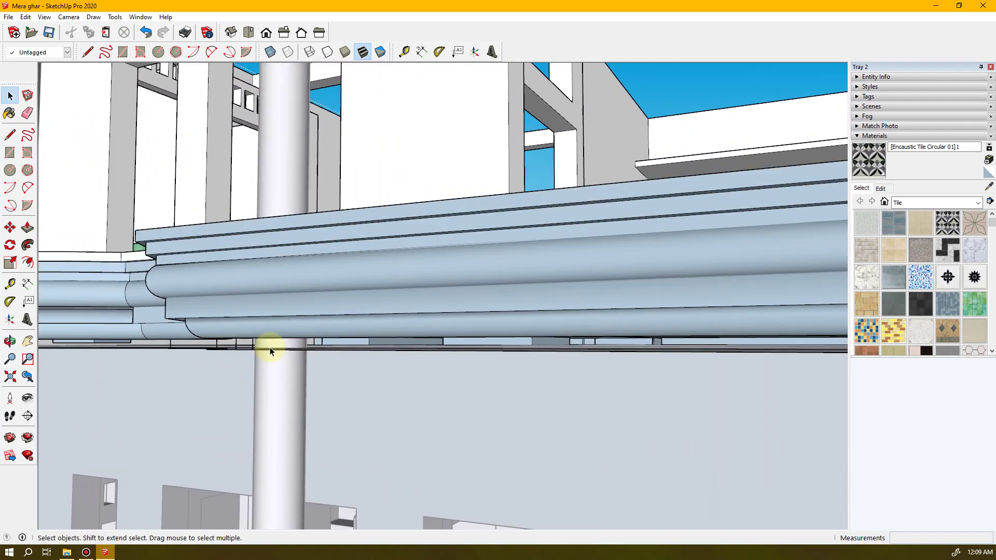
middle_drag(274, 312, 715, 259)
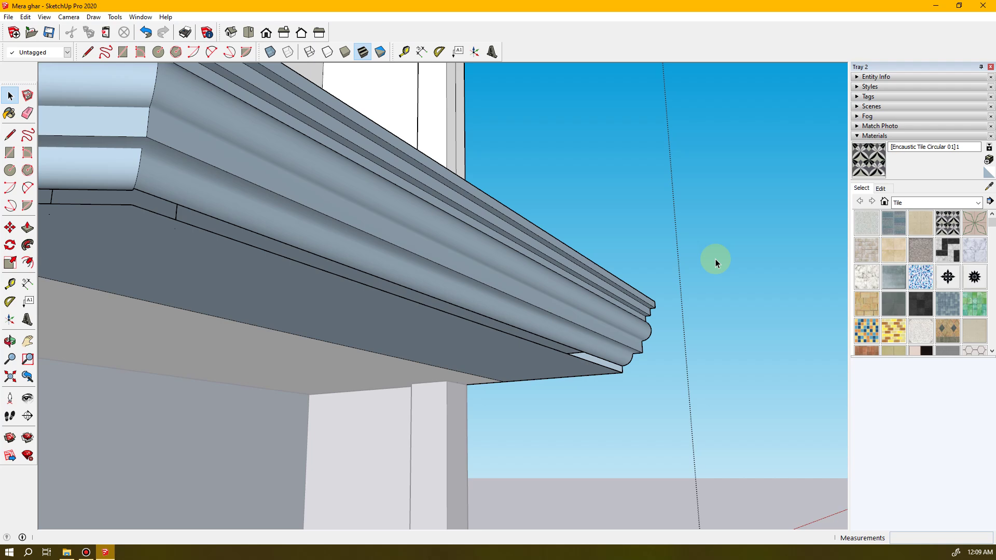
middle_drag(488, 377, 991, 318)
mouse_move(729, 363)
middle_down()
mouse_move(702, 360)
mouse_move(763, 348)
mouse_move(744, 411)
mouse_move(633, 337)
mouse_move(620, 369)
mouse_move(520, 364)
mouse_move(517, 378)
mouse_move(529, 381)
middle_up()
key(p)
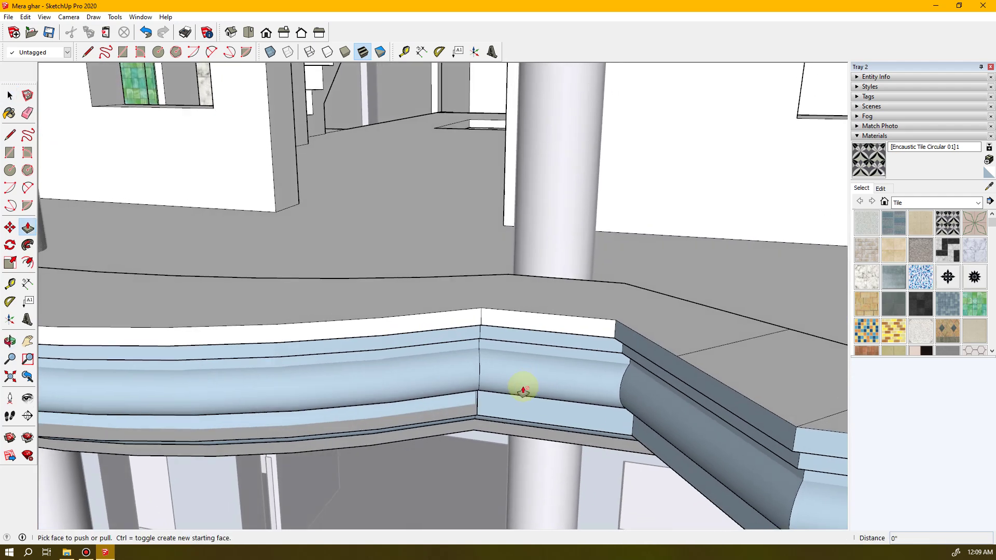
scroll(415, 386, up, 2)
scroll(455, 445, down, 1)
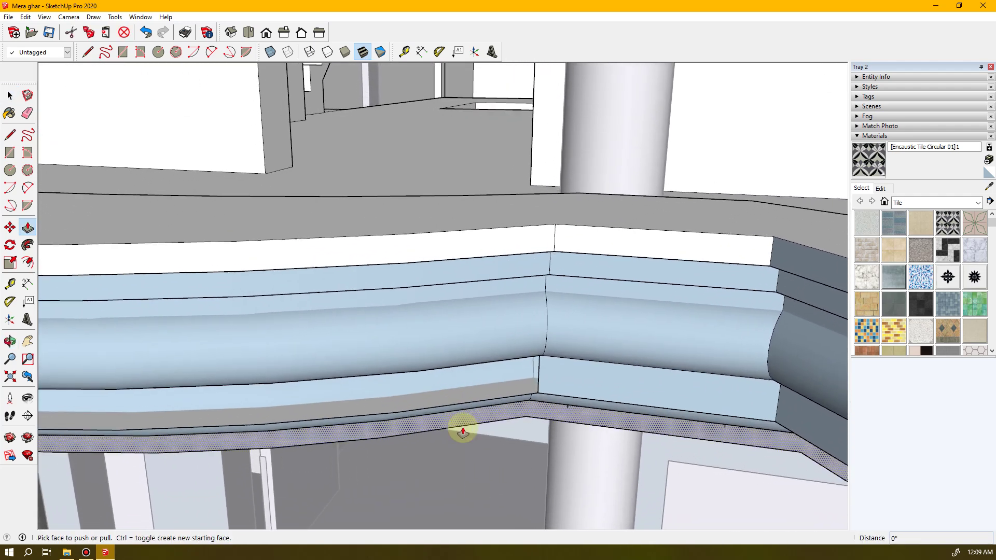
middle_drag(460, 429, 426, 138)
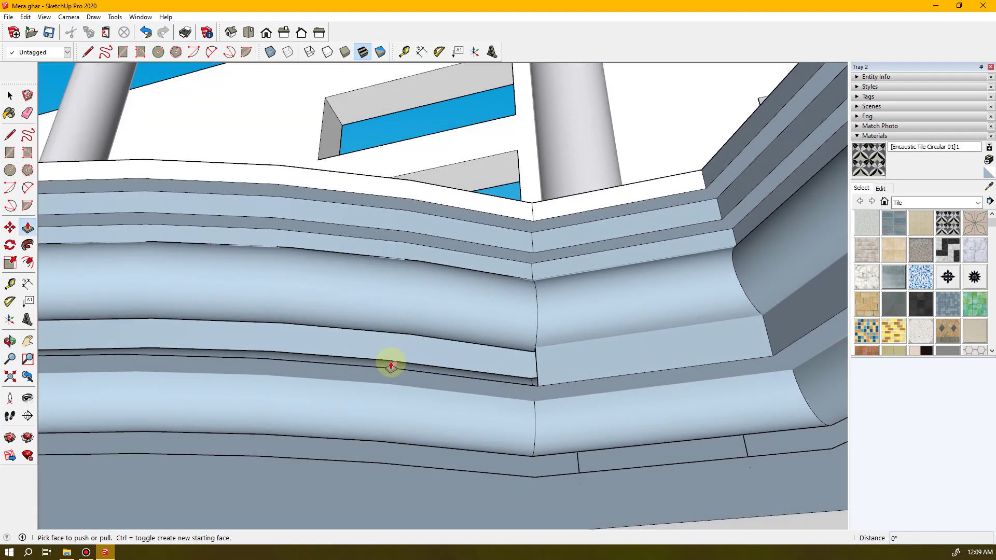
- Try to draw a vertical line across the open band at the curved bay's first segment joint, and undo it
key(l)
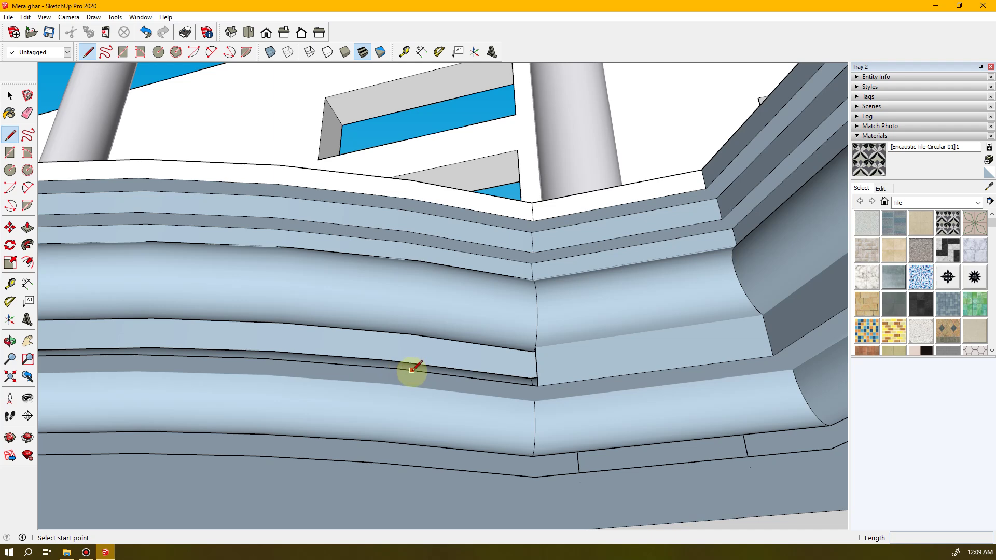
mouse_move(442, 378)
middle_down()
mouse_move(451, 434)
mouse_move(444, 375)
middle_up()
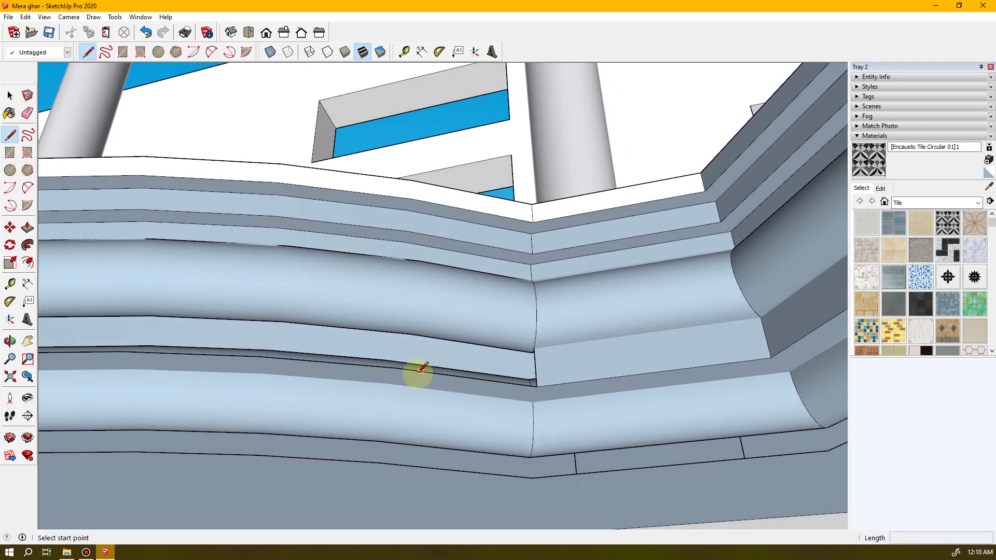
click(395, 367)
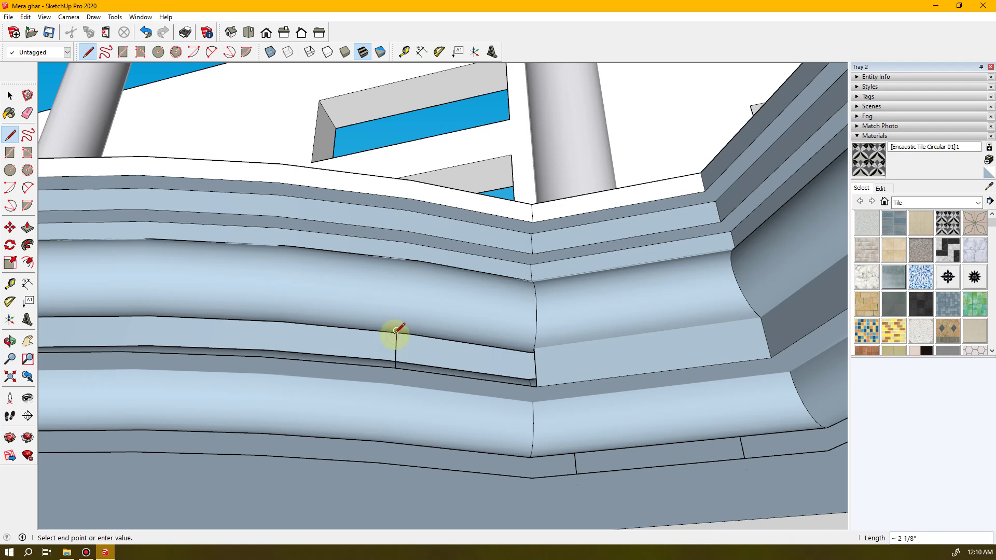
middle_drag(425, 375, 356, 351)
scroll(356, 355, up, 4)
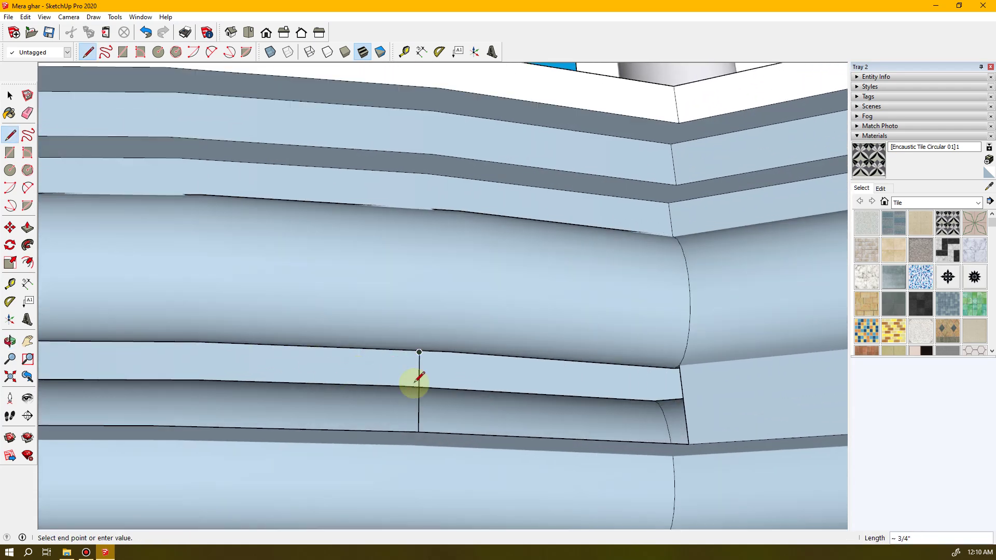
click(419, 401)
key(space)
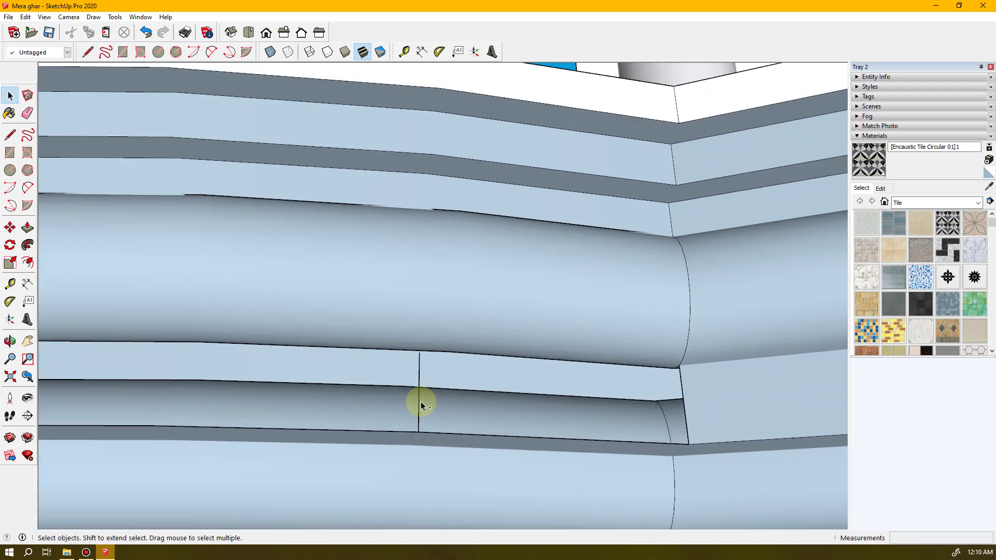
key(ctrl+z)
- Close the curved bay's first band segment with a vertical line about 2 1/4" high and a top edge about 7 13/16" long to the corner
mouse_move(419, 428)
middle_down()
mouse_move(442, 433)
mouse_move(438, 469)
mouse_move(420, 411)
mouse_move(425, 344)
middle_up()
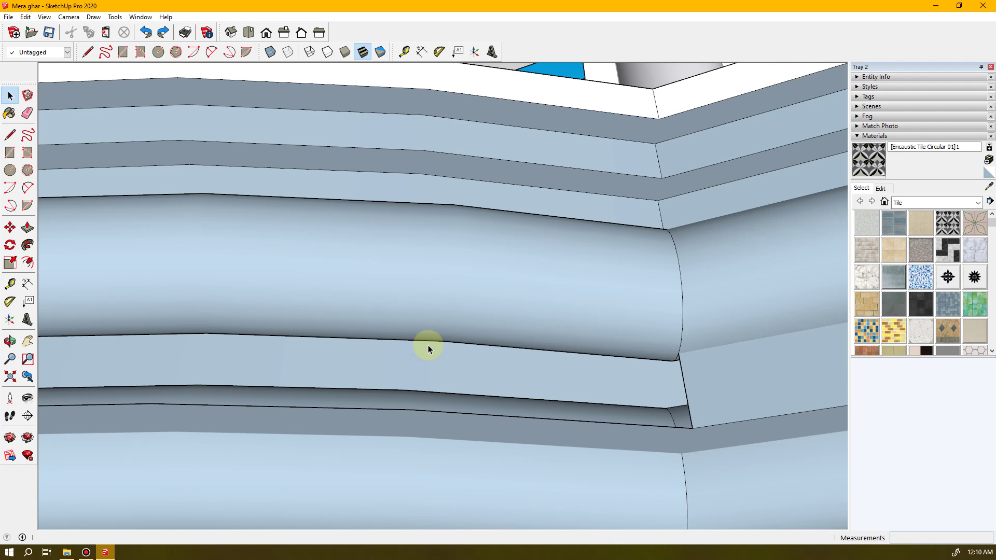
key(l)
click(412, 410)
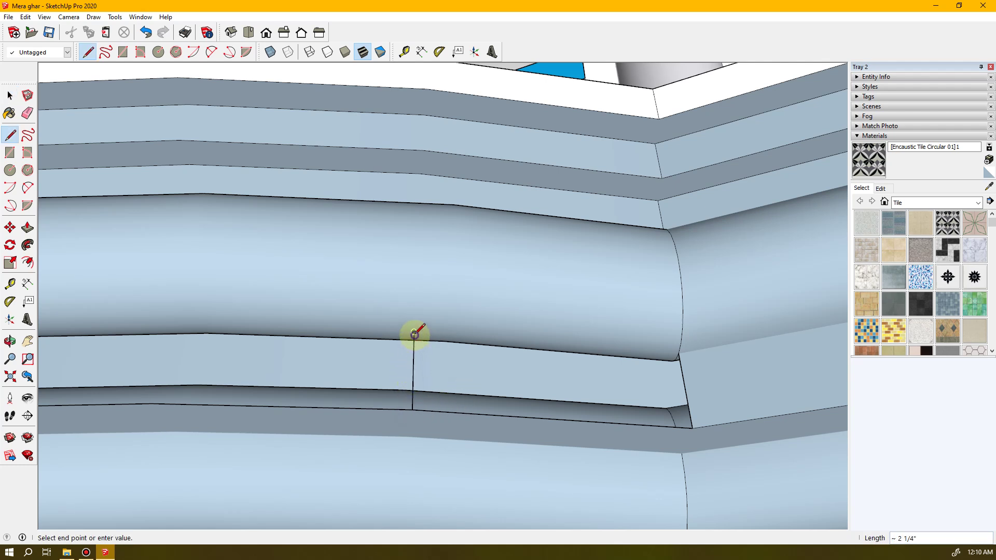
mouse_move(430, 357)
middle_down()
mouse_move(493, 404)
mouse_move(651, 407)
mouse_move(740, 391)
mouse_move(524, 391)
middle_up()
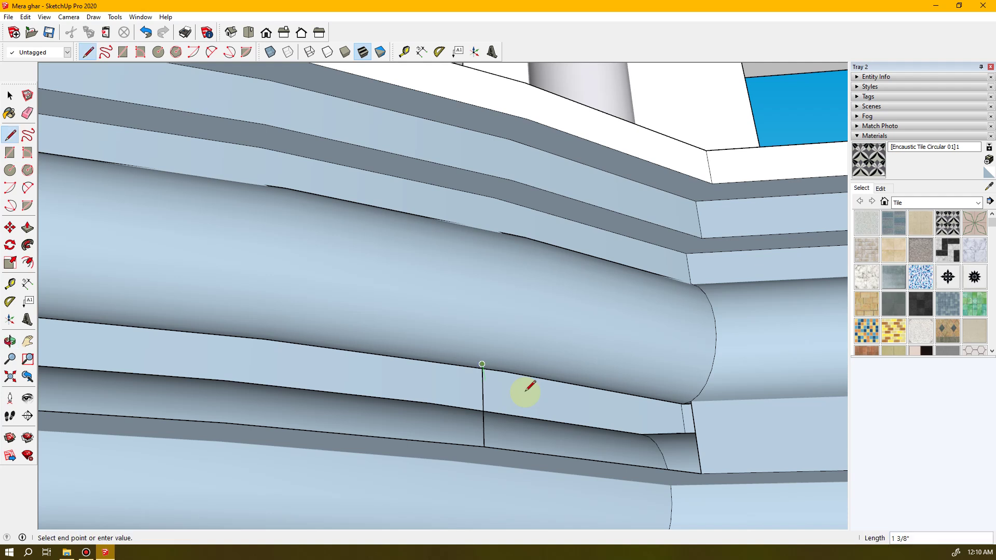
click(690, 401)
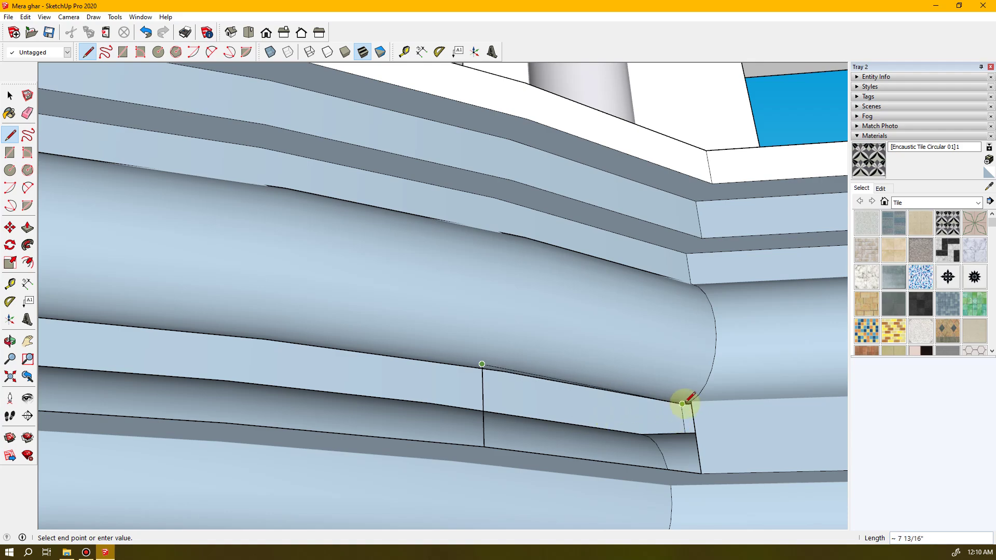
click(690, 400)
key(o)
drag(683, 407, 695, 391)
- Try to outline the curved bay's second band segment along the upper moulding and down to the ledge, and undo the last line
key(l)
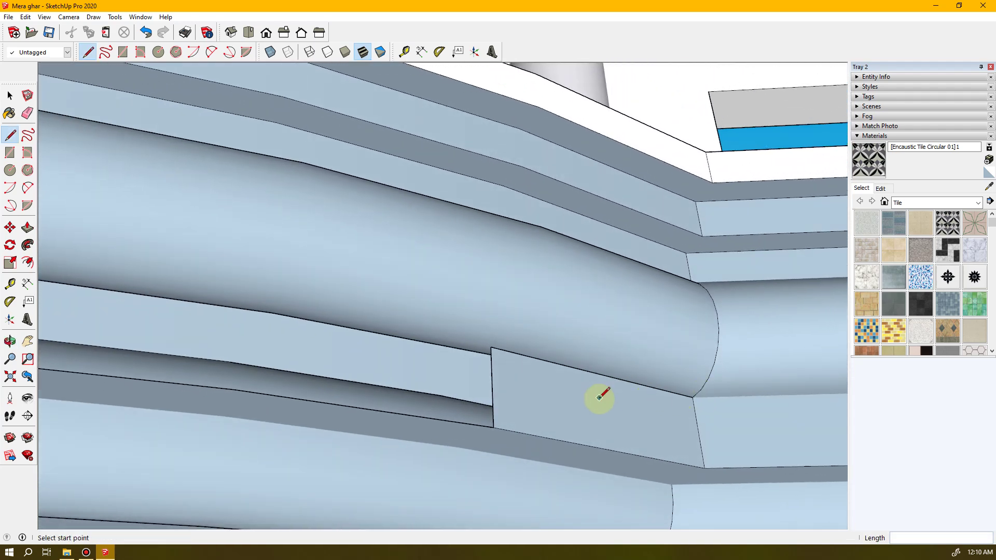
click(491, 347)
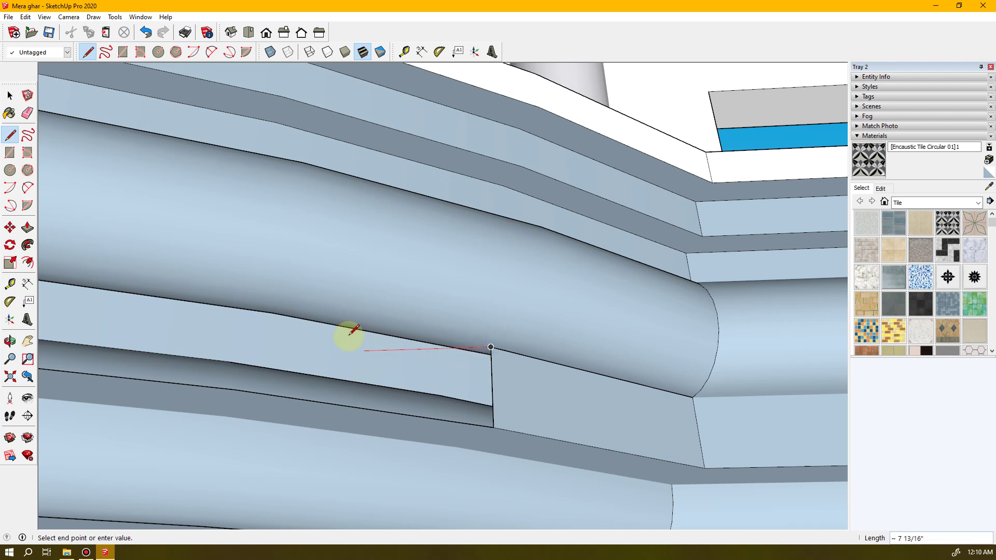
click(277, 304)
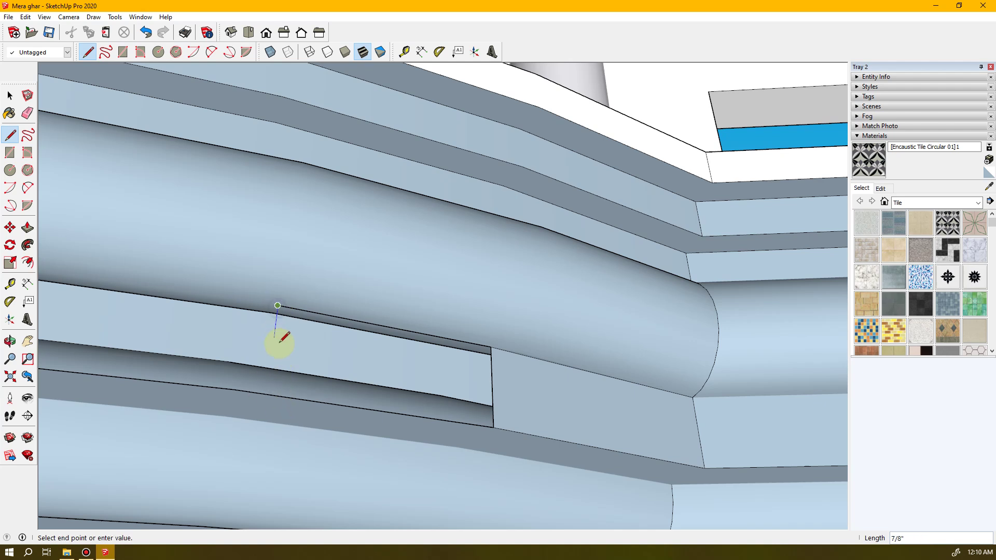
click(269, 395)
middle_drag(349, 407, 404, 437)
key(ctrl+z)
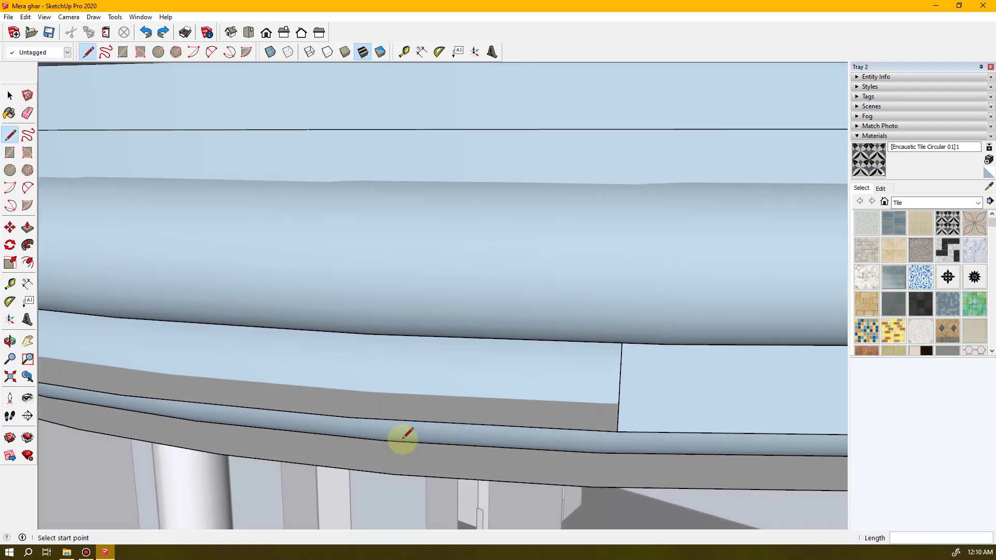
- Close the bay's second band segment with a vertical line at its far joint and a top edge to the first segment's upper corner
middle_drag(405, 437, 462, 449)
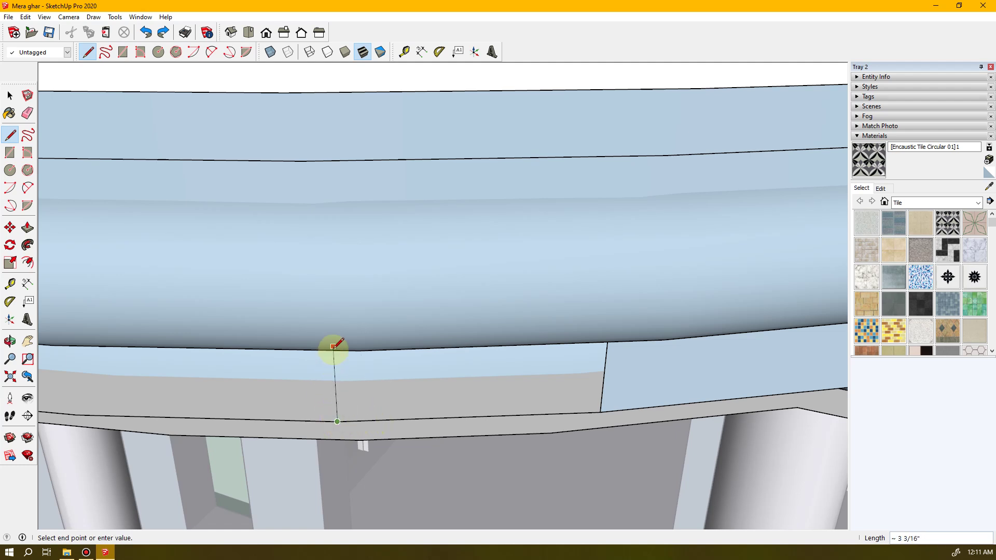
mouse_move(338, 417)
middle_down()
mouse_move(344, 367)
mouse_move(328, 289)
mouse_move(333, 313)
middle_up()
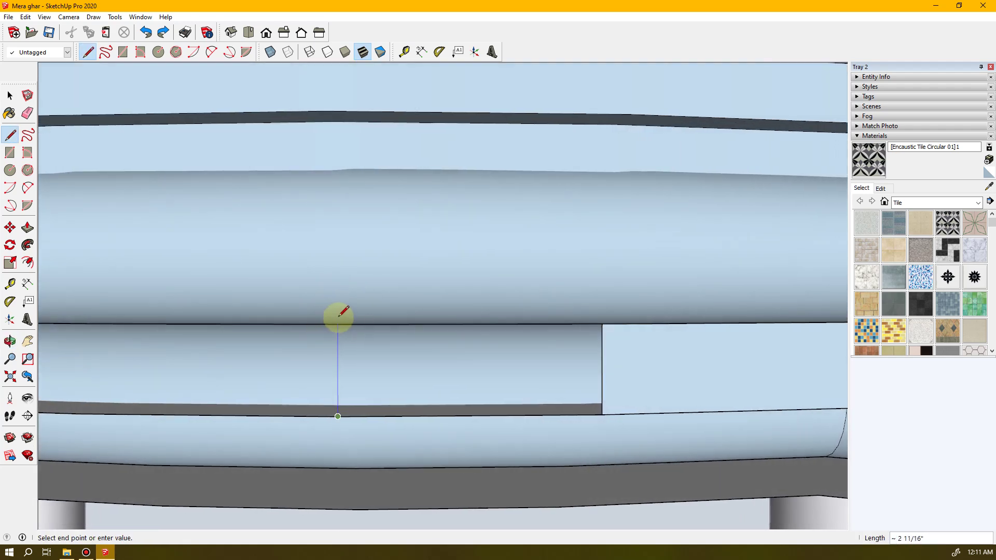
click(337, 324)
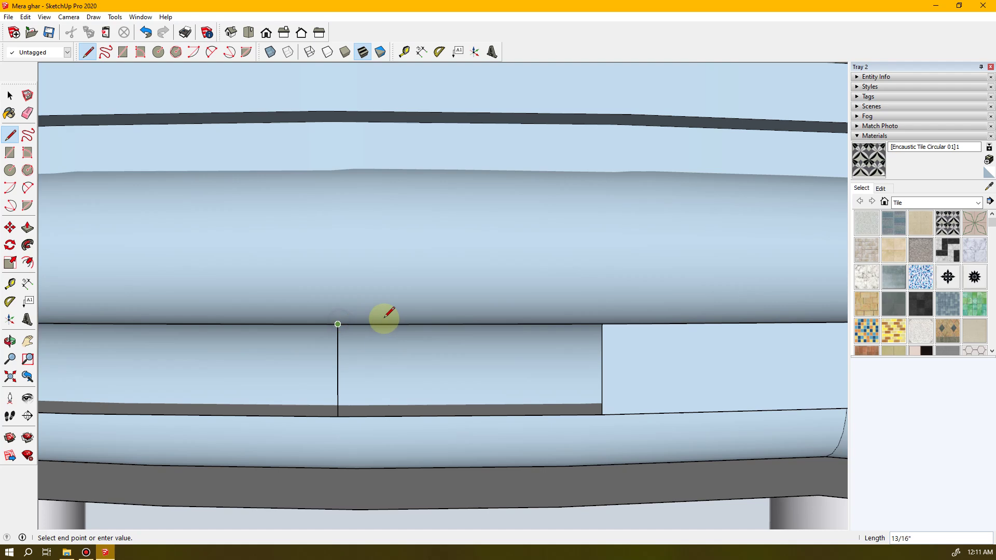
middle_drag(555, 368, 643, 269)
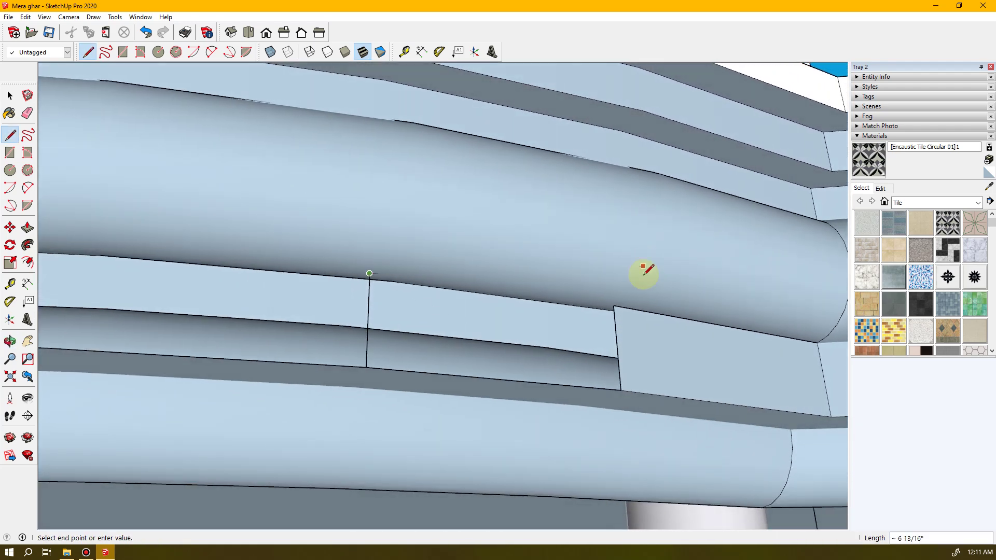
click(613, 306)
- Erase the vertical dividing line between the two closed band segments on the curved bay
middle_drag(324, 365, 248, 375)
scroll(248, 375, down, 3)
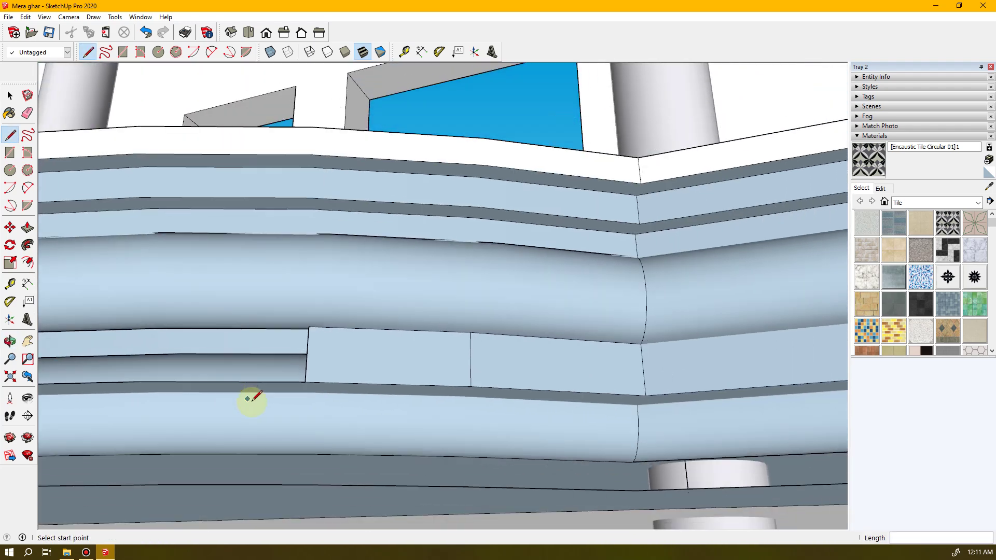
scroll(381, 410, down, 2)
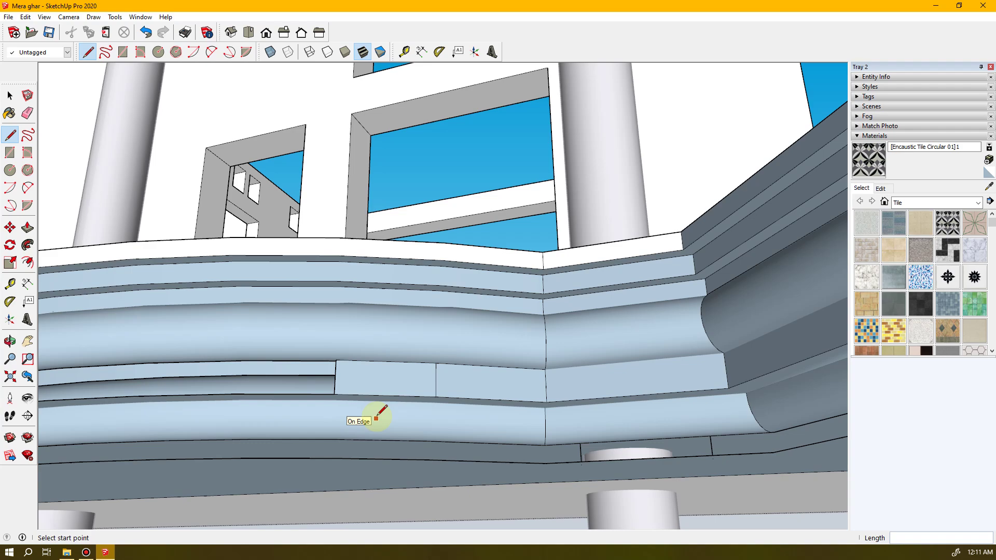
key(e)
click(436, 381)
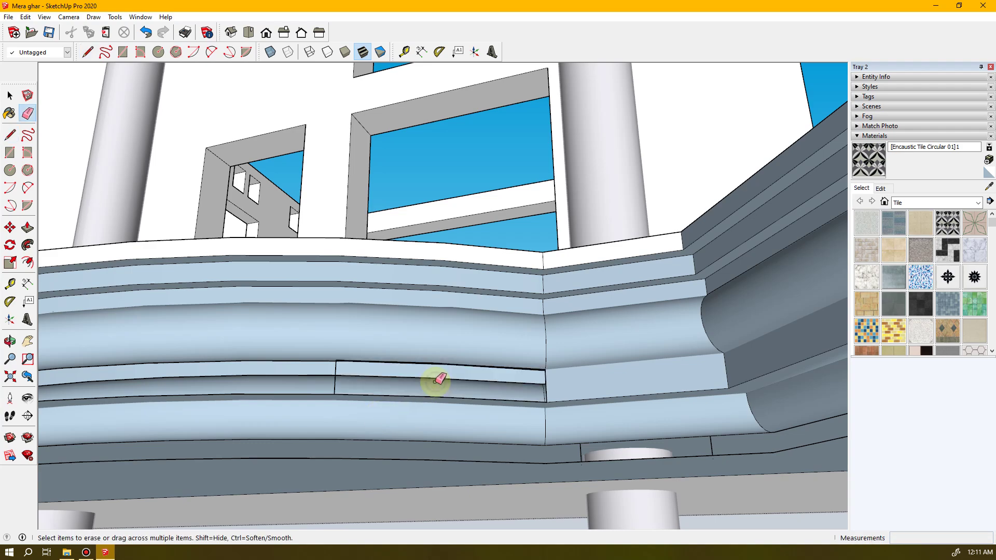
- Draw short lines about 2 3/16" long across the ledge above the lower moulding at the curved bay's ends
mouse_move(402, 408)
middle_down()
mouse_move(387, 406)
mouse_move(546, 458)
mouse_move(633, 468)
middle_up()
mouse_move(482, 433)
middle_down()
mouse_move(473, 435)
mouse_move(569, 425)
mouse_move(423, 441)
mouse_move(473, 437)
middle_up()
scroll(424, 441, down, 3)
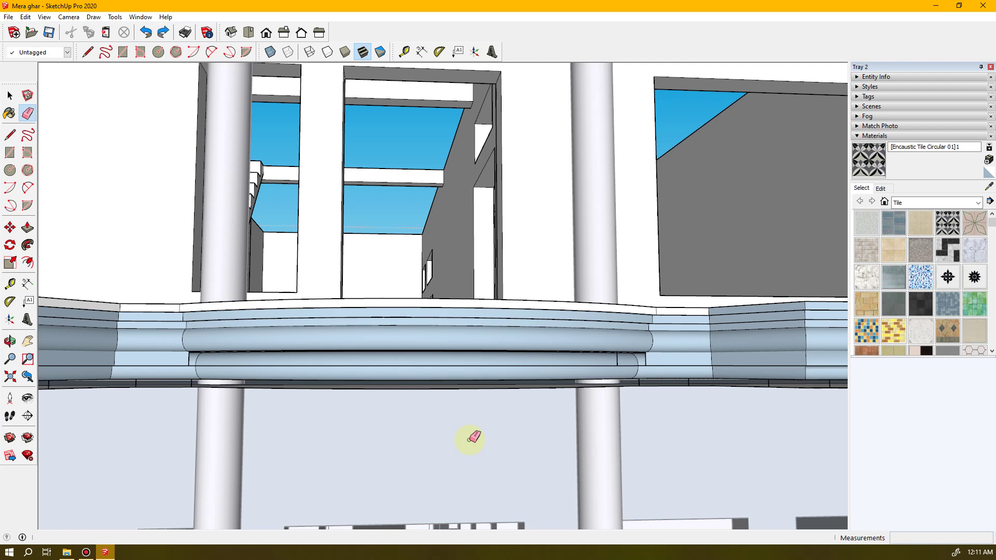
middle_drag(410, 451, 573, 363)
shift+middle_drag(573, 289, 520, 413)
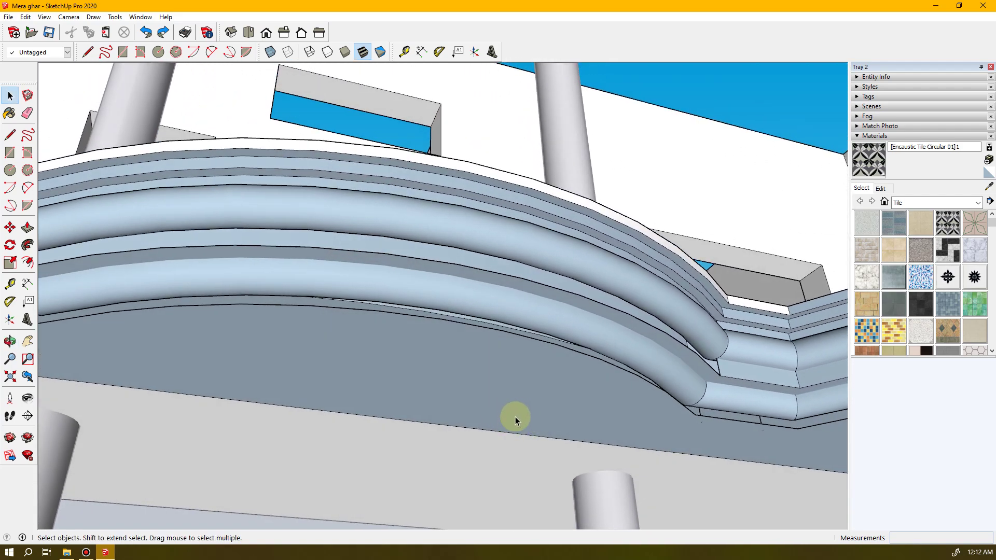
key(l)
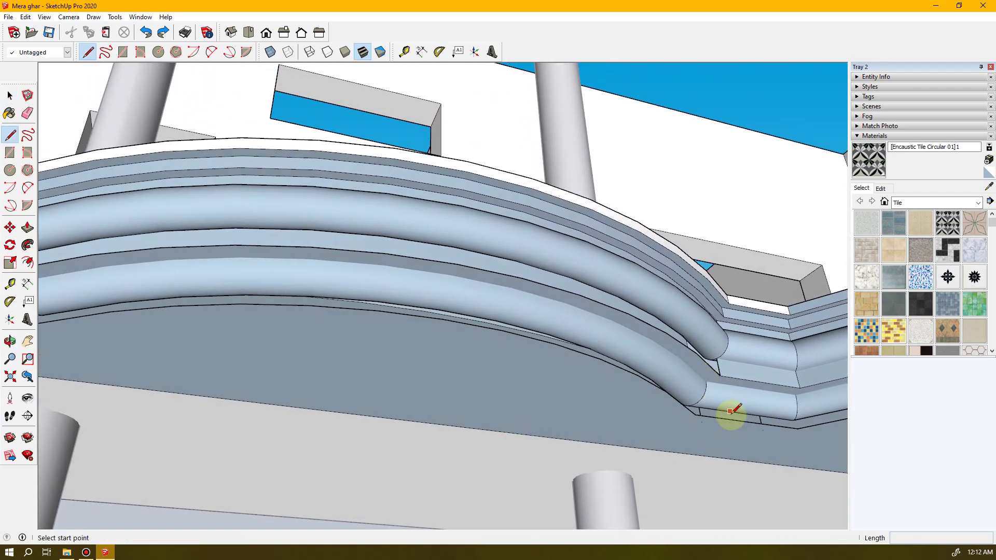
click(720, 375)
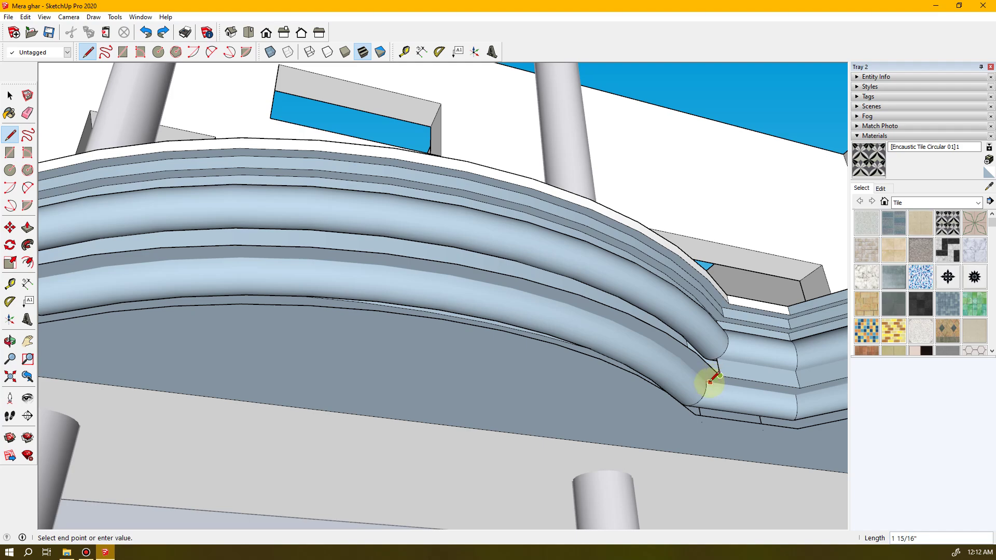
mouse_move(601, 404)
middle_down()
mouse_move(558, 394)
mouse_move(451, 287)
mouse_move(482, 263)
mouse_move(416, 254)
mouse_move(526, 349)
mouse_move(669, 367)
mouse_move(668, 356)
middle_up()
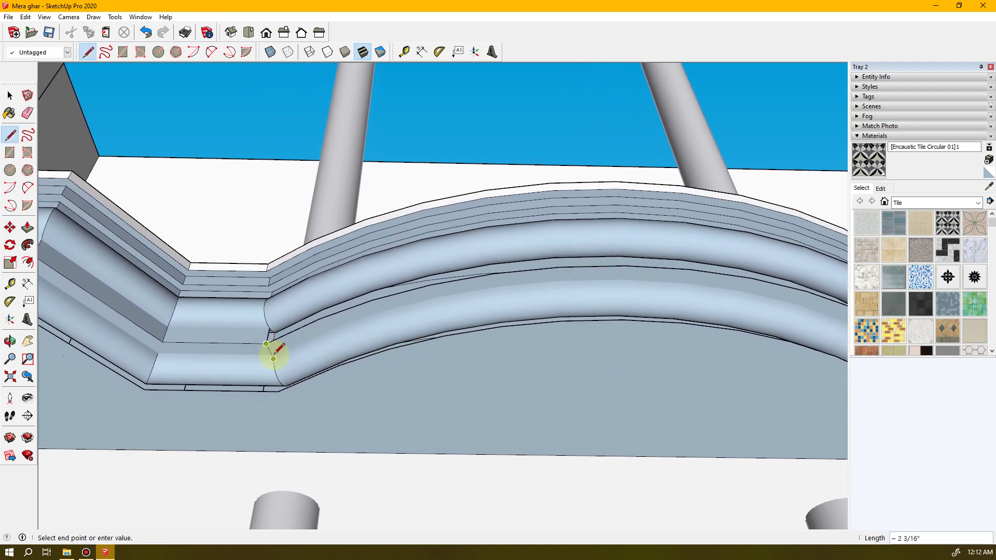
click(273, 359)
- Draw a line about 2" long from the bay's band corner across the ledge to the lower moulding's seam
middle_drag(310, 359, 389, 455)
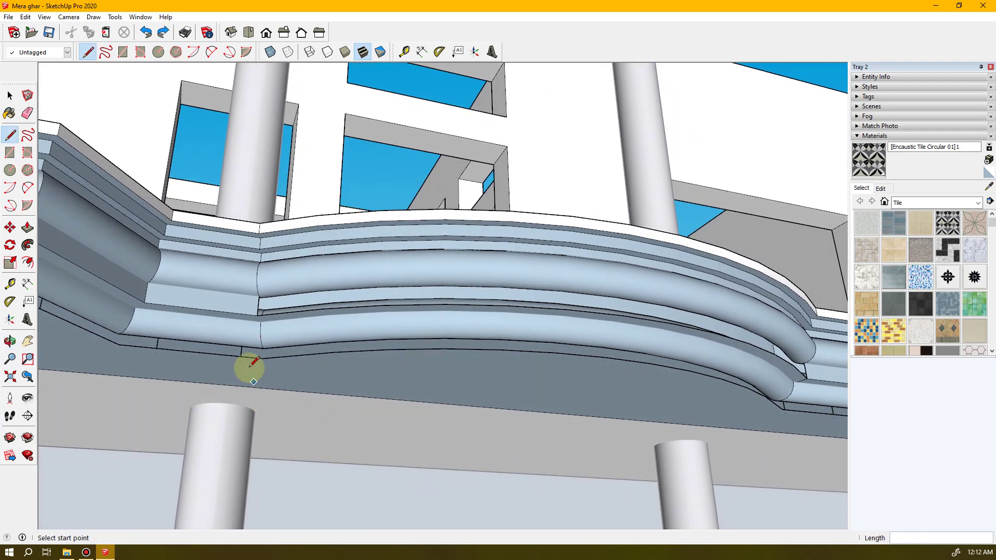
scroll(251, 311, up, 6)
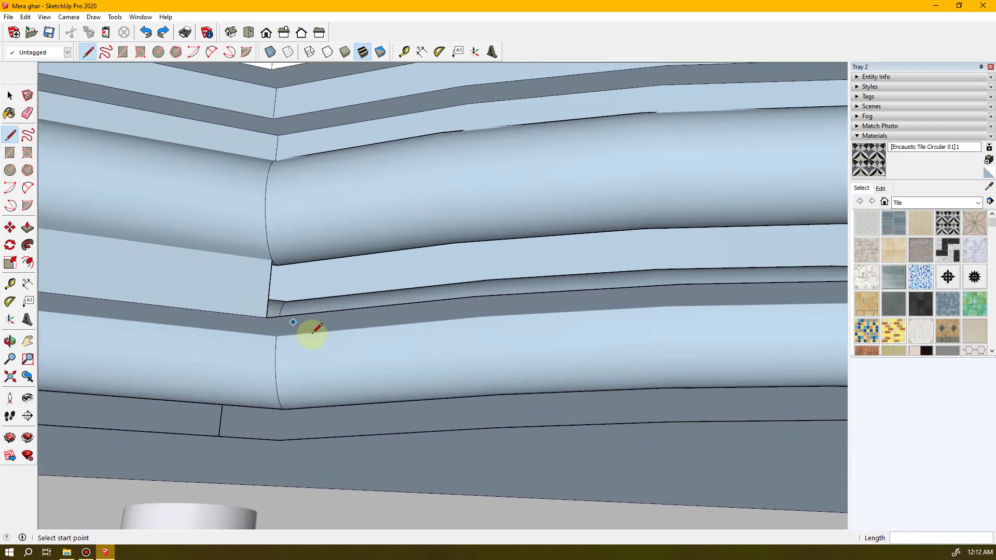
mouse_move(311, 329)
middle_down()
mouse_move(323, 310)
mouse_move(296, 244)
mouse_move(260, 335)
mouse_move(260, 418)
mouse_move(287, 149)
mouse_move(338, 132)
middle_up()
key(l)
click(272, 294)
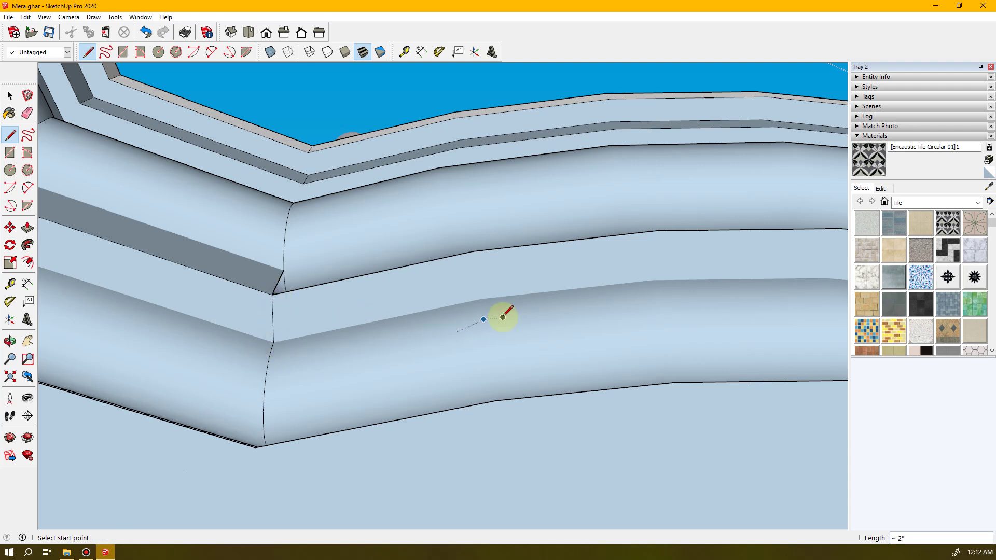
- Try to push/pull the bay's ledge face above the lower moulding up about 3 3/16", and undo it
middle_drag(502, 316, 466, 325)
key(space)
click(553, 291)
shift+middle_drag(554, 291, 633, 367)
scroll(584, 322, down, 2)
middle_drag(430, 292, 424, 317)
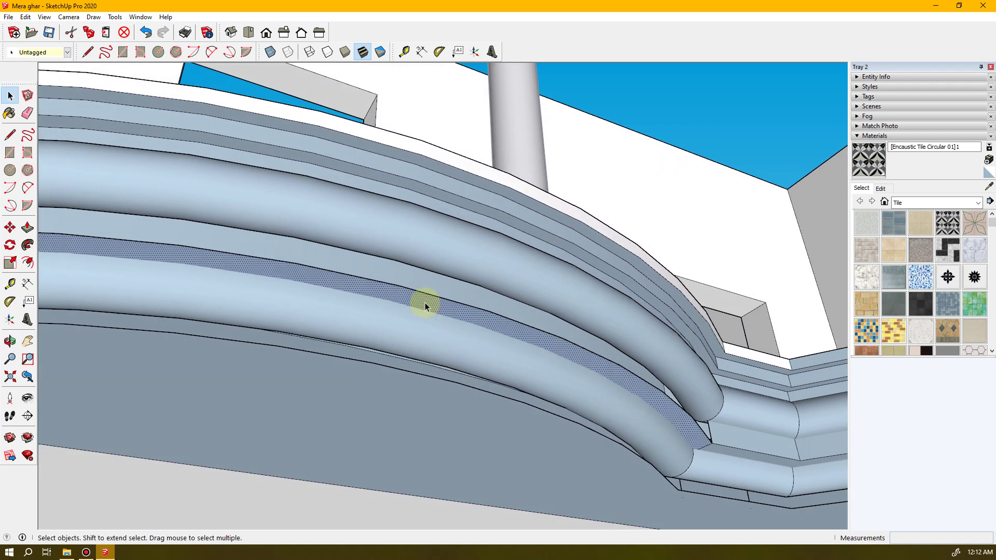
key(p)
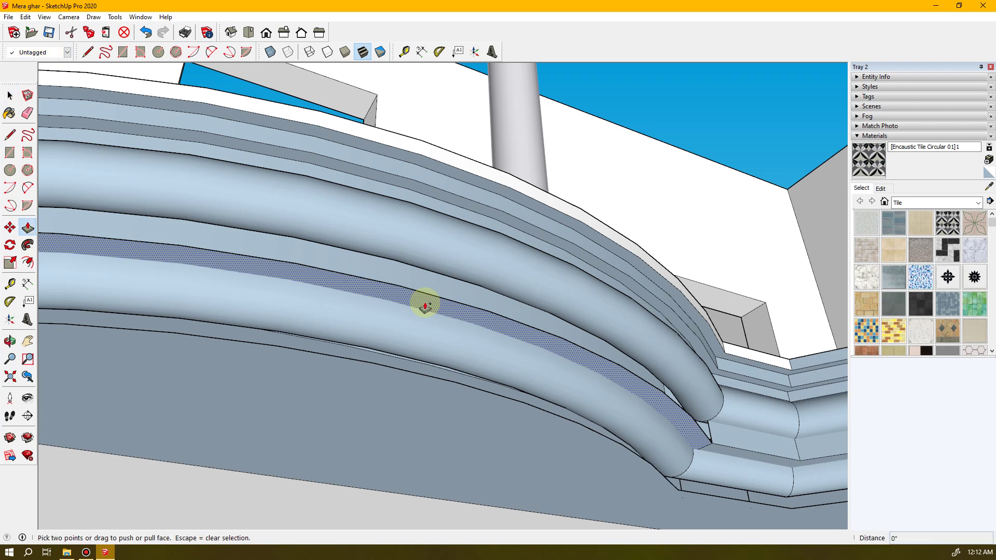
click(425, 306)
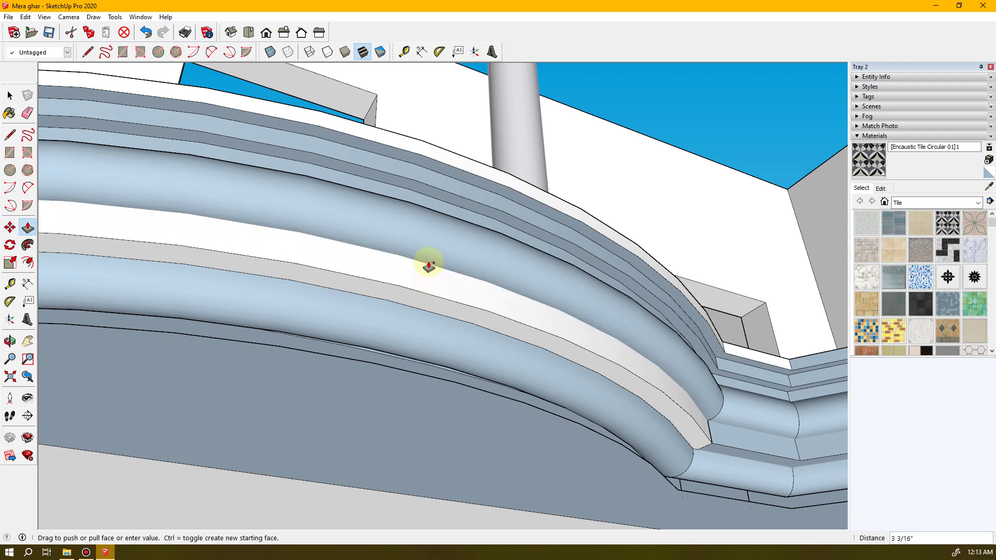
click(428, 266)
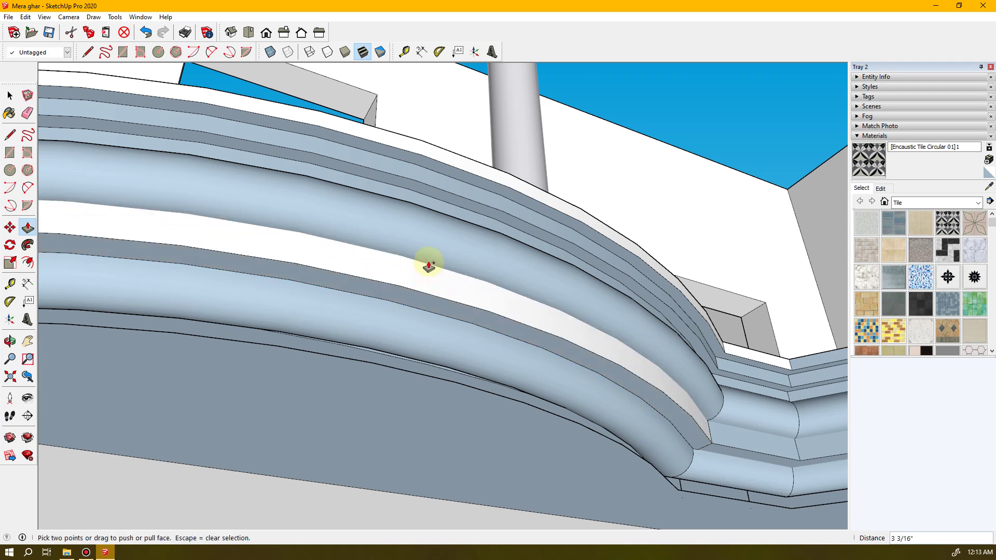
middle_drag(528, 338, 501, 357)
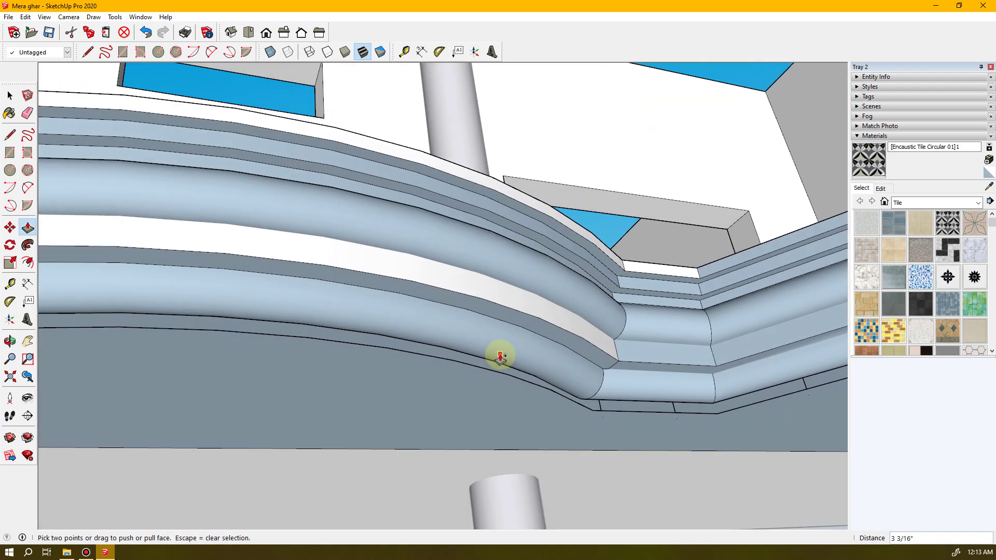
key(ctrl+z)
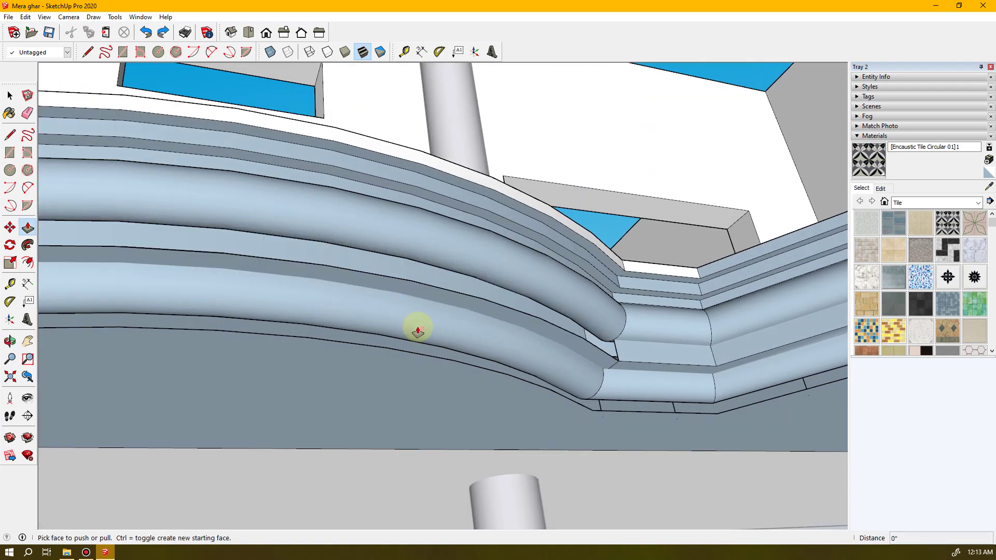
- Try to push/pull the bay's ledge face up about 2 1/4" to the band's corner endpoint, and undo it
click(394, 282)
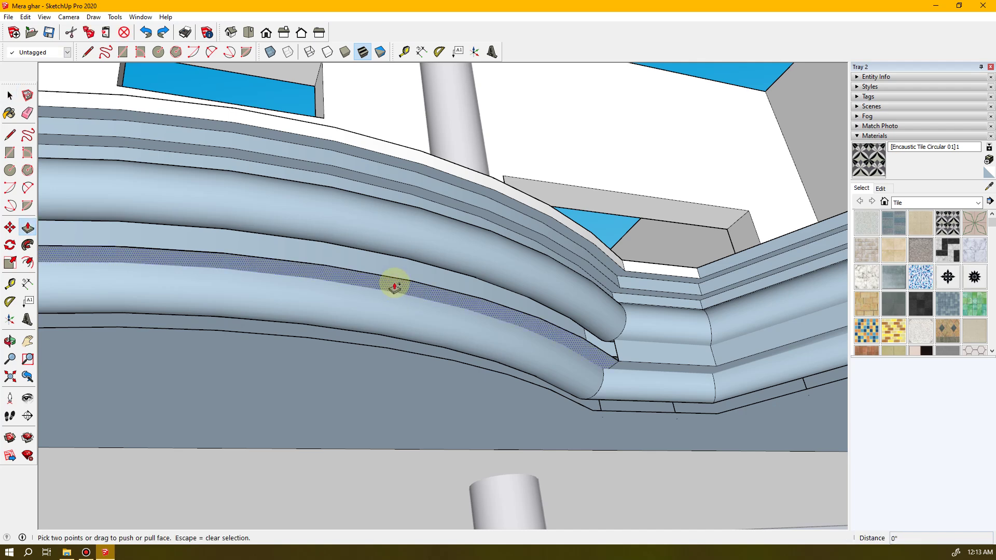
click(402, 285)
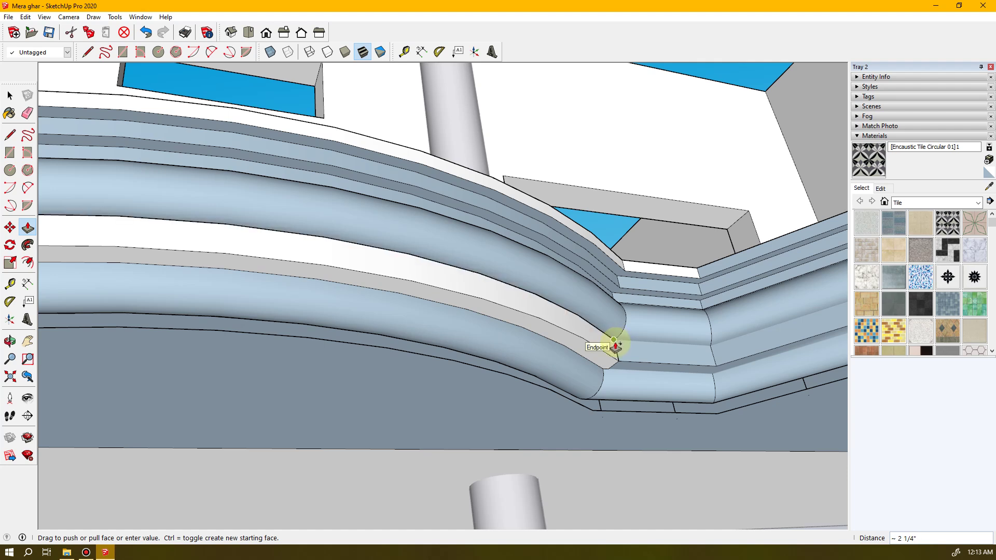
click(614, 342)
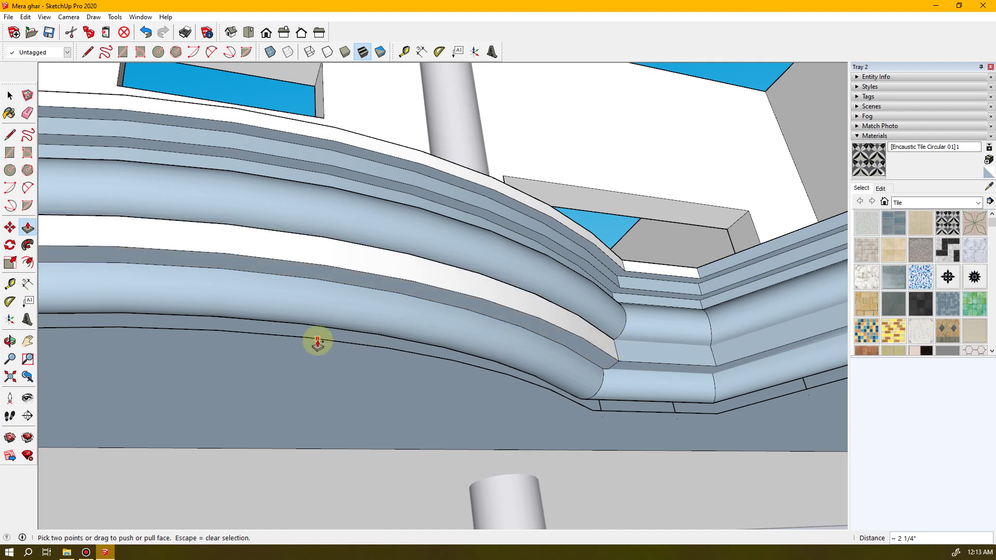
middle_drag(317, 309, 313, 370)
key(ctrl+z)
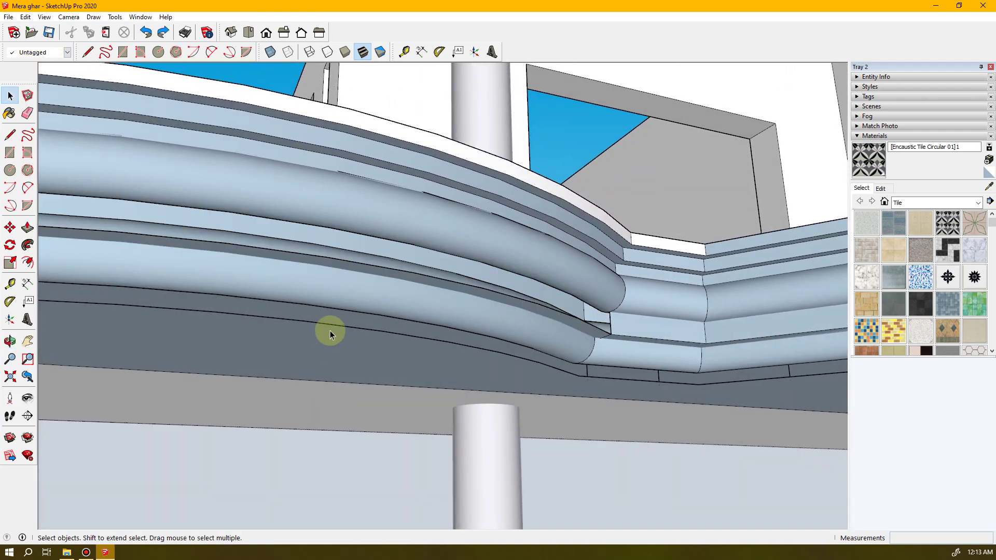
- Push/pull the curved bay's ledge face up about 2 5/16" to fill the band below the upper moulding
middle_drag(407, 277, 441, 273)
click(418, 278)
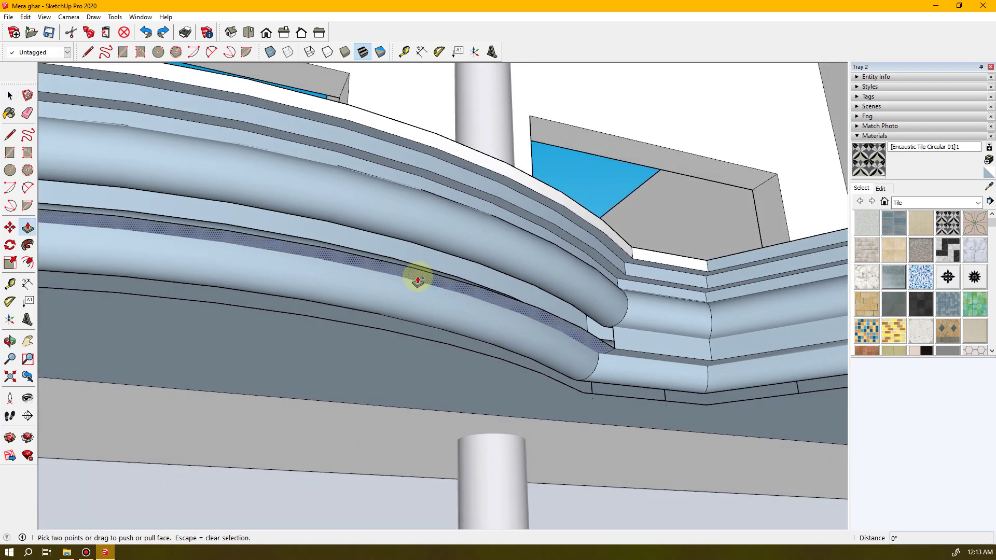
drag(418, 279, 422, 261)
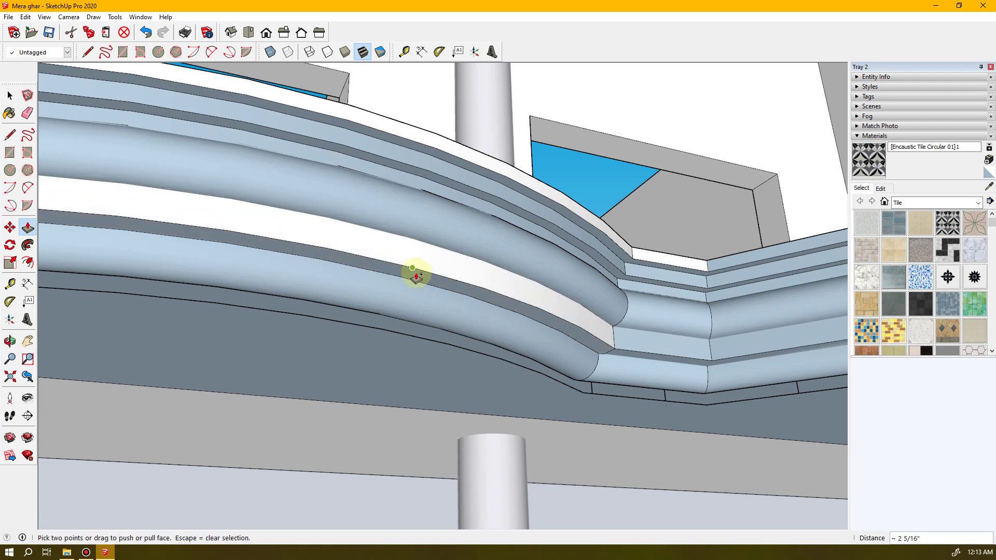
- Examine the parapet's moulding profile at the balcony's end and the ledge beneath the curved bay
middle_drag(408, 313, 544, 363)
scroll(445, 344, down, 5)
middle_drag(495, 313, 660, 347)
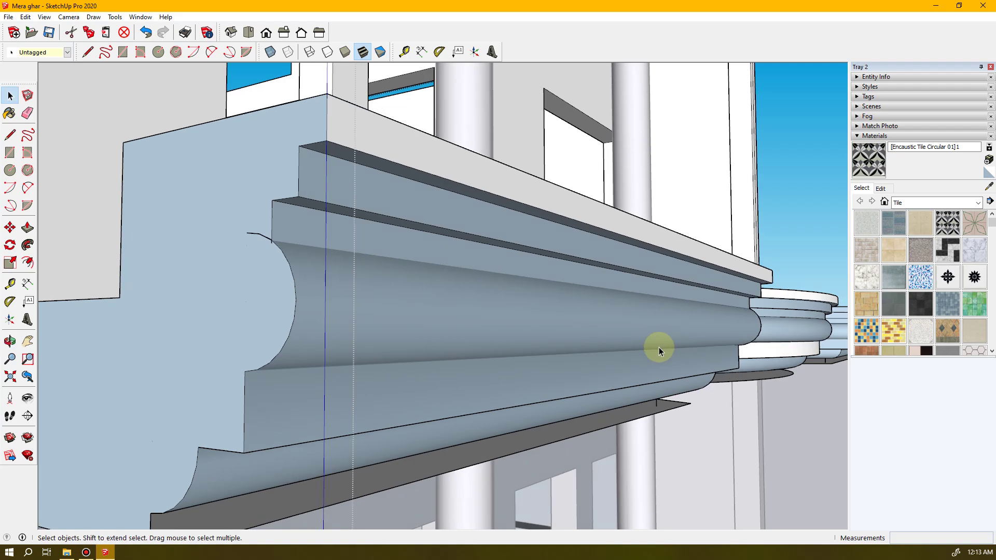
scroll(648, 349, down, 2)
scroll(708, 363, down, 3)
middle_drag(733, 362, 566, 372)
middle_drag(424, 356, 313, 256)
key(space)
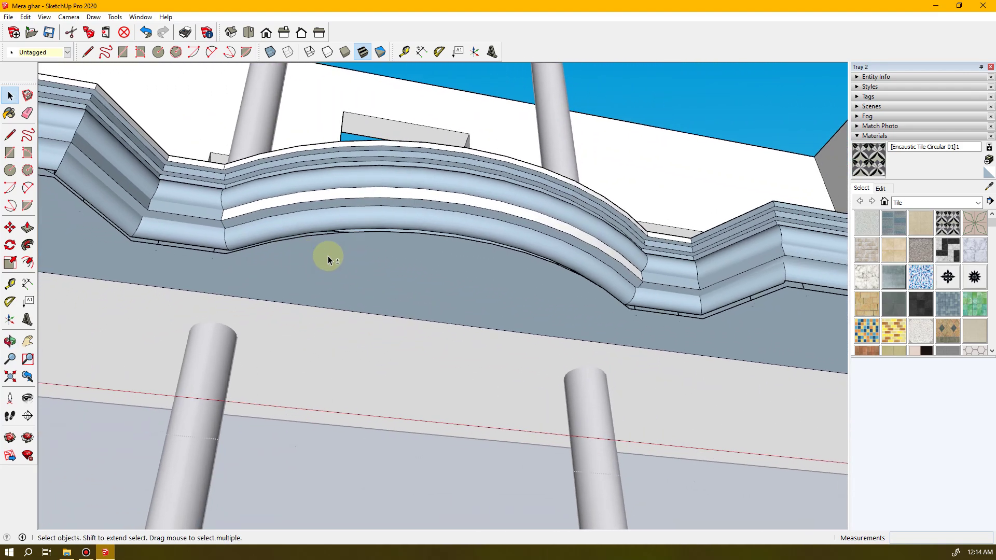
- Push/pull the balcony slab's underside face to fill the narrow band below the lower moulding
mouse_move(632, 320)
shift+middle_down()
mouse_move(197, 285)
mouse_move(484, 300)
mouse_move(637, 330)
shift+middle_up()
click(335, 259)
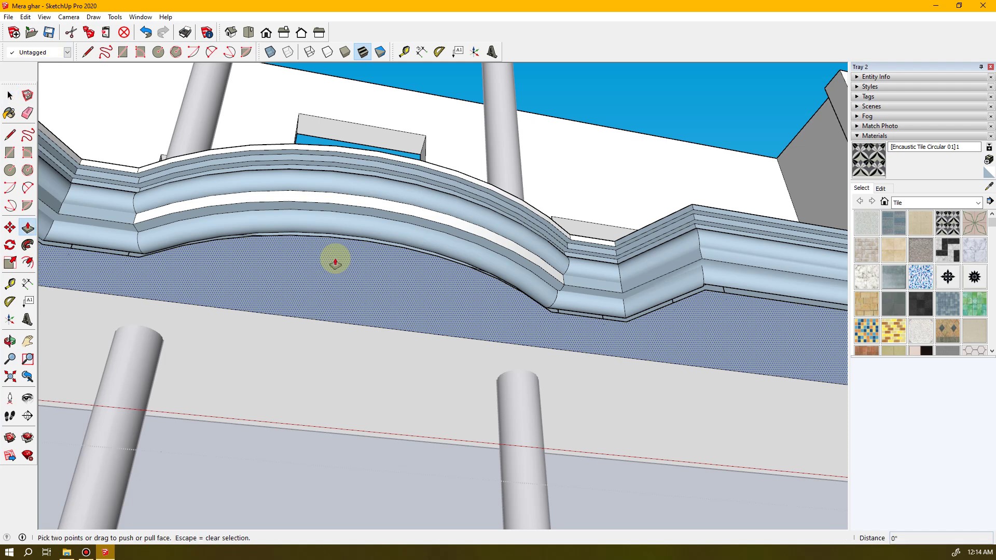
drag(335, 259, 342, 250)
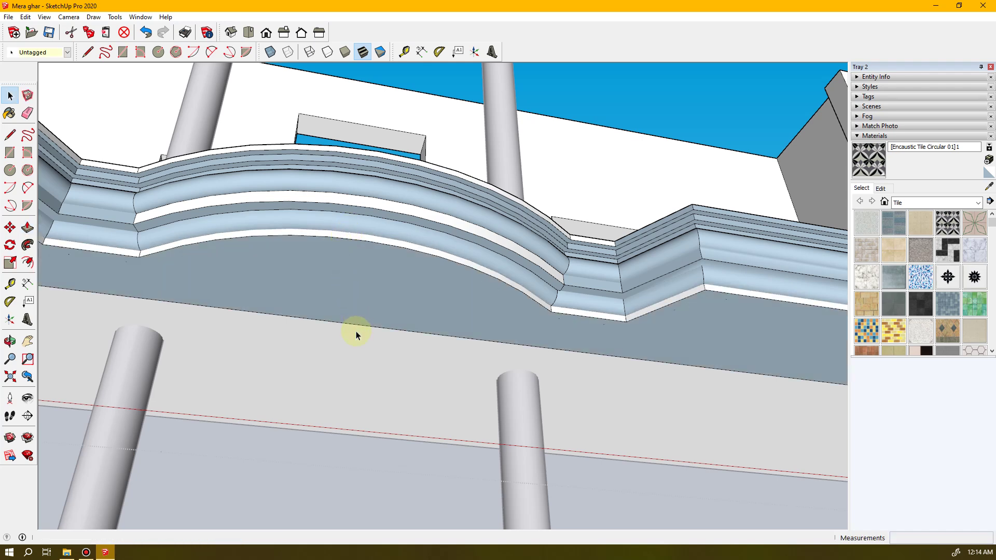
- Erase the edge dividing the balcony's underside and the stray short vertical lines on the slab's end face
key(e)
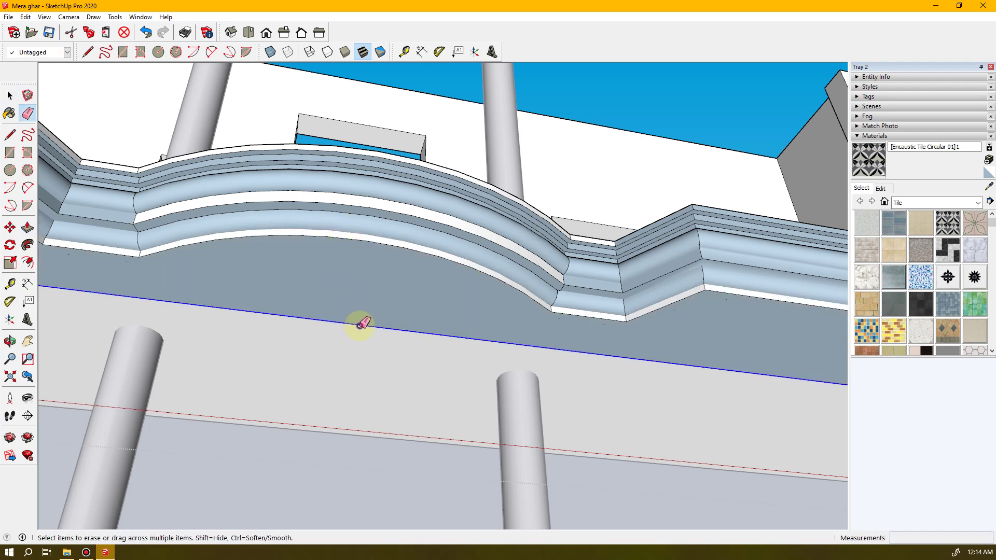
click(358, 325)
mouse_move(358, 356)
middle_down()
mouse_move(464, 420)
mouse_move(546, 414)
mouse_move(655, 436)
mouse_move(643, 449)
middle_up()
mouse_move(511, 384)
middle_down()
mouse_move(473, 340)
mouse_move(562, 357)
mouse_move(456, 373)
mouse_move(519, 368)
middle_up()
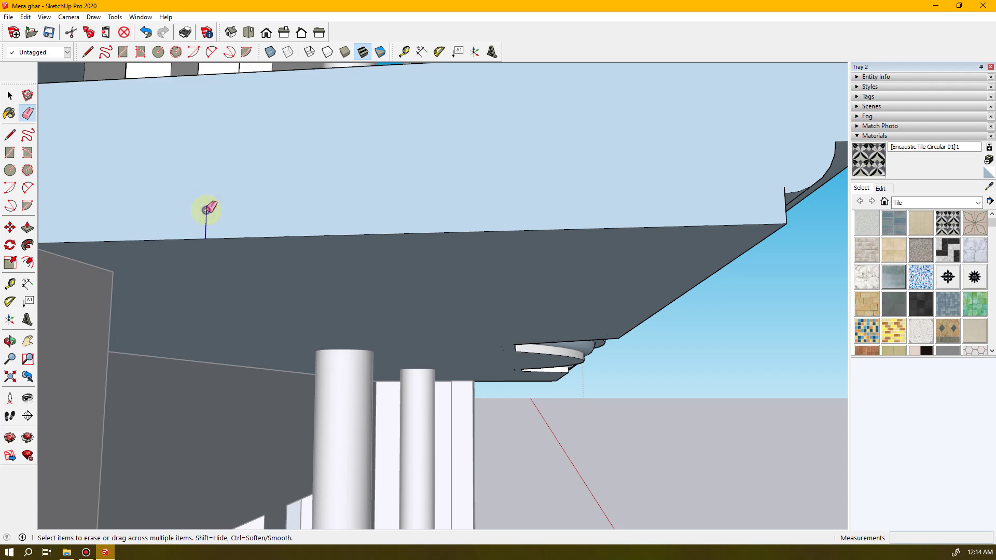
mouse_move(603, 277)
middle_down()
mouse_move(644, 260)
mouse_move(534, 269)
mouse_move(641, 194)
middle_up()
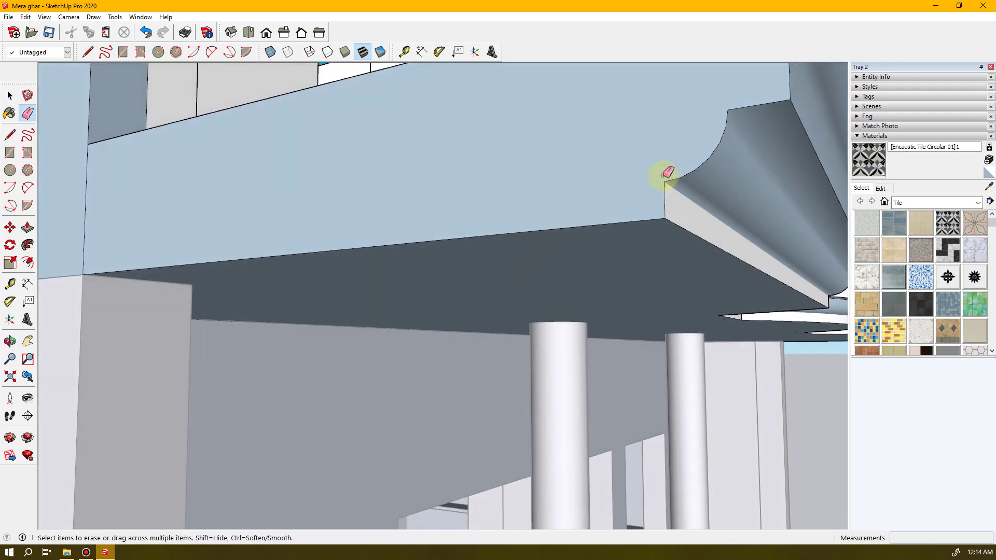
- Examine the mouldings, bands and corners along the curved bay and at the parapet's ends for stray edges
mouse_move(681, 187)
middle_down()
mouse_move(731, 211)
mouse_move(585, 209)
mouse_move(684, 220)
mouse_move(652, 223)
mouse_move(567, 216)
mouse_move(717, 234)
mouse_move(422, 322)
mouse_move(384, 285)
middle_up()
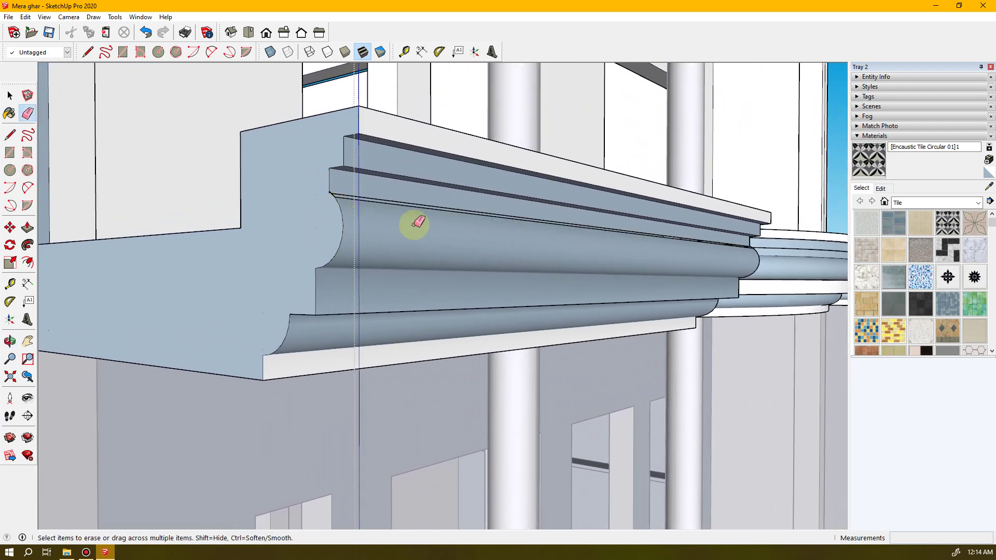
mouse_move(521, 243)
middle_down()
mouse_move(729, 244)
mouse_move(518, 249)
mouse_move(373, 173)
mouse_move(683, 213)
mouse_move(442, 225)
mouse_move(391, 240)
mouse_move(614, 260)
mouse_move(552, 300)
mouse_move(536, 326)
mouse_move(511, 269)
middle_up()
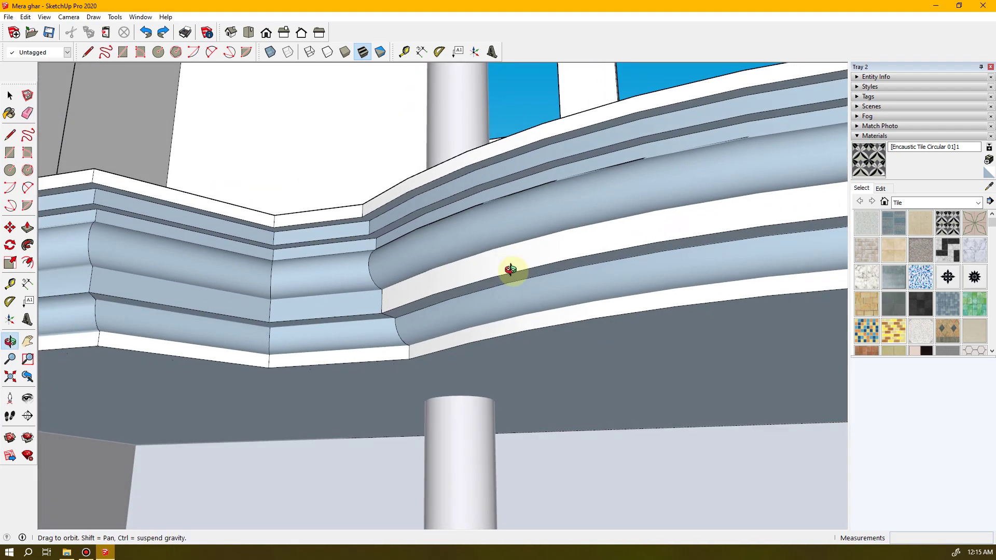
middle_drag(671, 265, 474, 141)
middle_drag(387, 216, 701, 319)
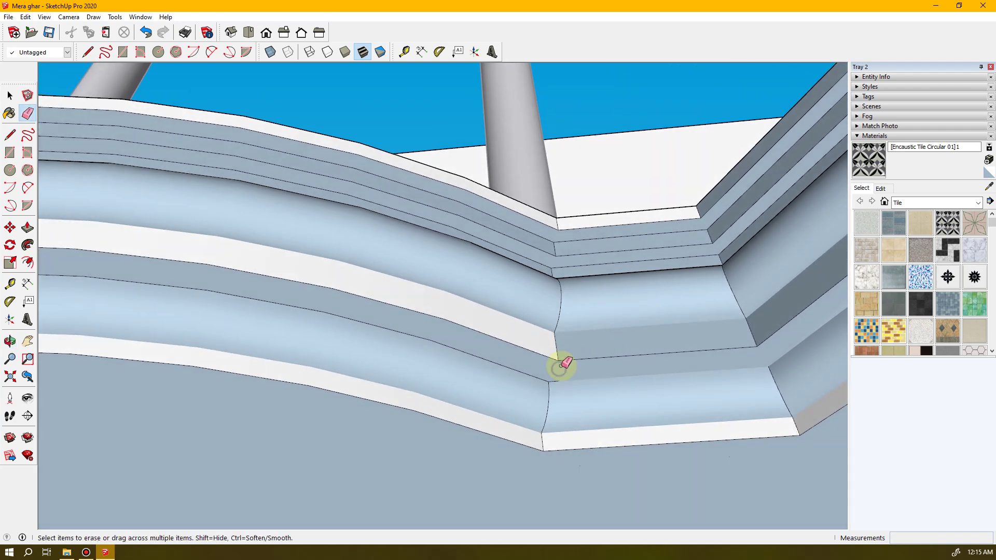
scroll(584, 224, up, 5)
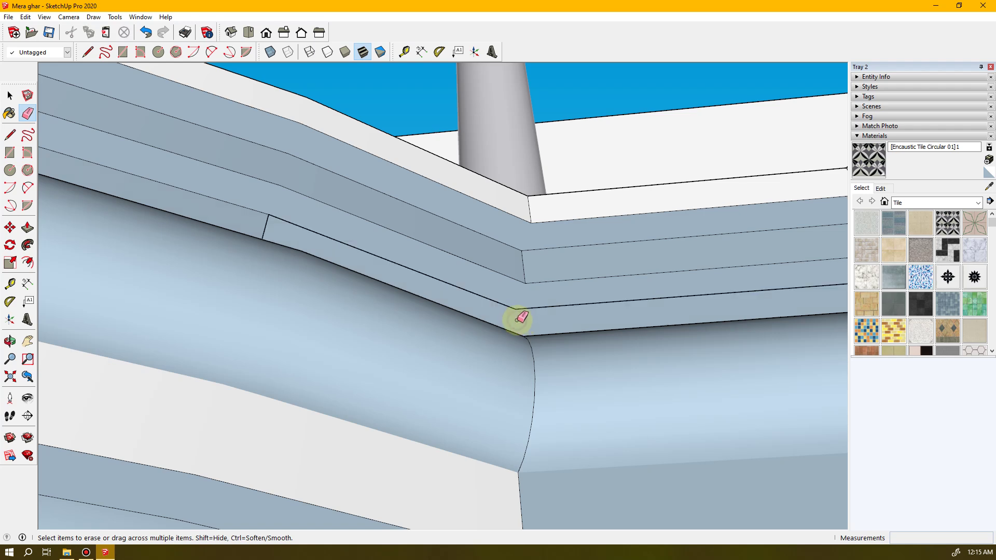
scroll(525, 317, down, 2)
middle_drag(533, 329, 594, 433)
mouse_move(581, 373)
middle_down()
mouse_move(462, 400)
mouse_move(484, 382)
mouse_move(878, 382)
mouse_move(350, 378)
mouse_move(344, 411)
mouse_move(473, 360)
mouse_move(346, 332)
mouse_move(348, 348)
middle_up()
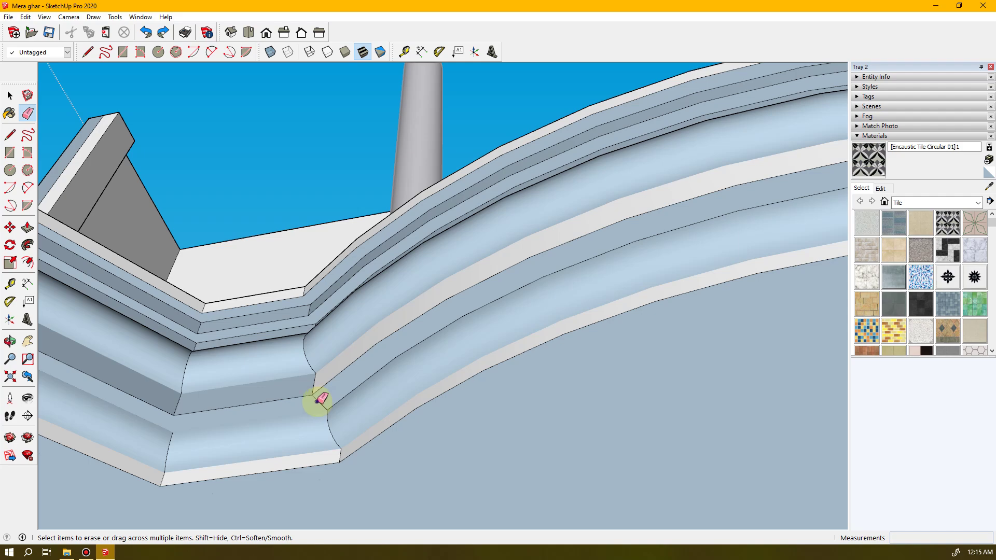
middle_drag(348, 412, 977, 434)
middle_drag(281, 289, 325, 404)
mouse_move(647, 384)
middle_down()
mouse_move(473, 389)
mouse_move(338, 409)
mouse_move(394, 369)
mouse_move(226, 372)
mouse_move(156, 411)
mouse_move(460, 493)
middle_up()
scroll(449, 480, up, 2)
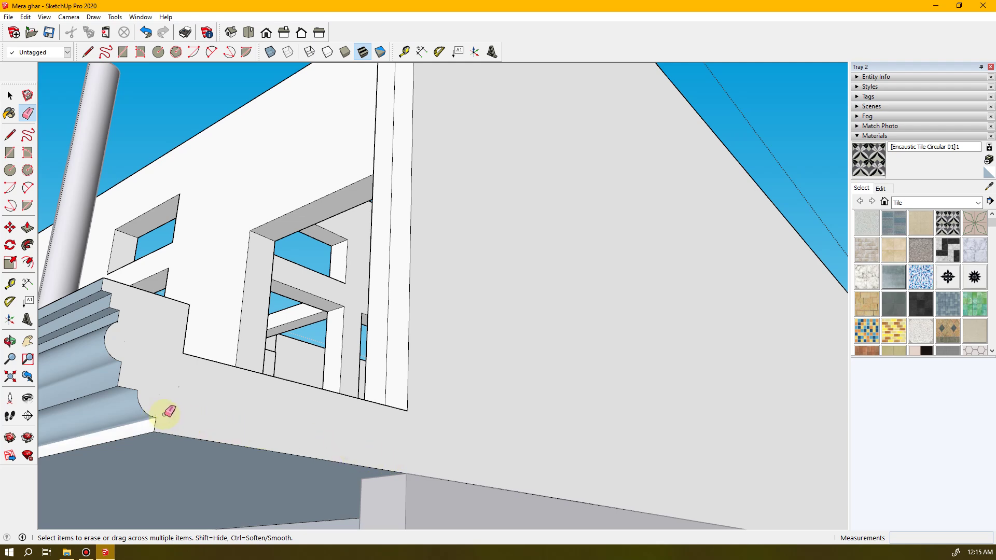
- Push/pull the balcony's side parapet strip at one end flush with the front parapet's top and erase the edge dividing them
shift+middle_drag(160, 419, 522, 355)
scroll(332, 394, up, 2)
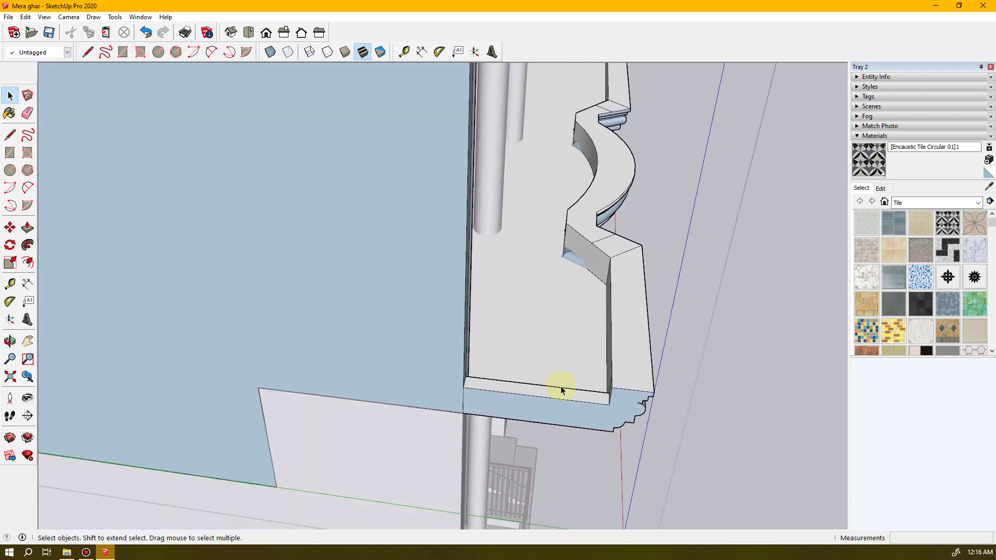
key(p)
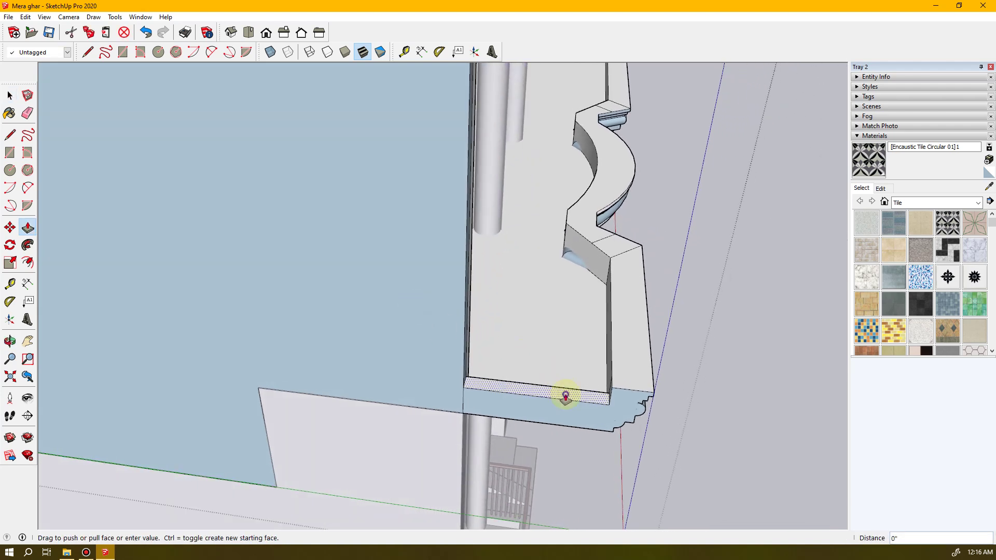
drag(566, 393, 608, 388)
middle_drag(624, 383, 588, 410)
click(551, 429)
middle_drag(611, 394, 594, 272)
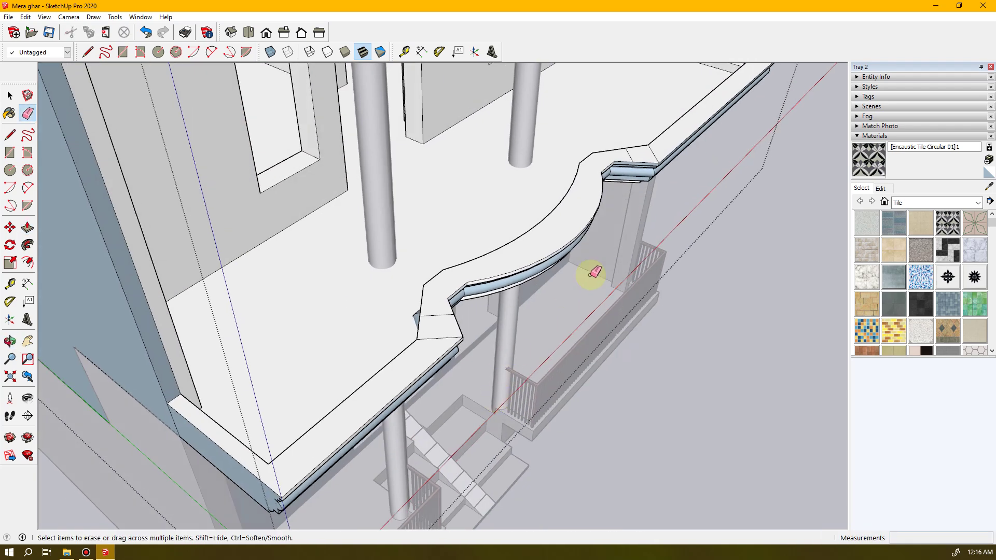
- Push/pull the opposite side parapet strip 5 1/8" to meet the front parapet's top and erase the edge between them
key(space)
mouse_move(515, 265)
middle_down()
mouse_move(373, 282)
mouse_move(393, 303)
mouse_move(330, 324)
mouse_move(163, 282)
mouse_move(340, 333)
middle_up()
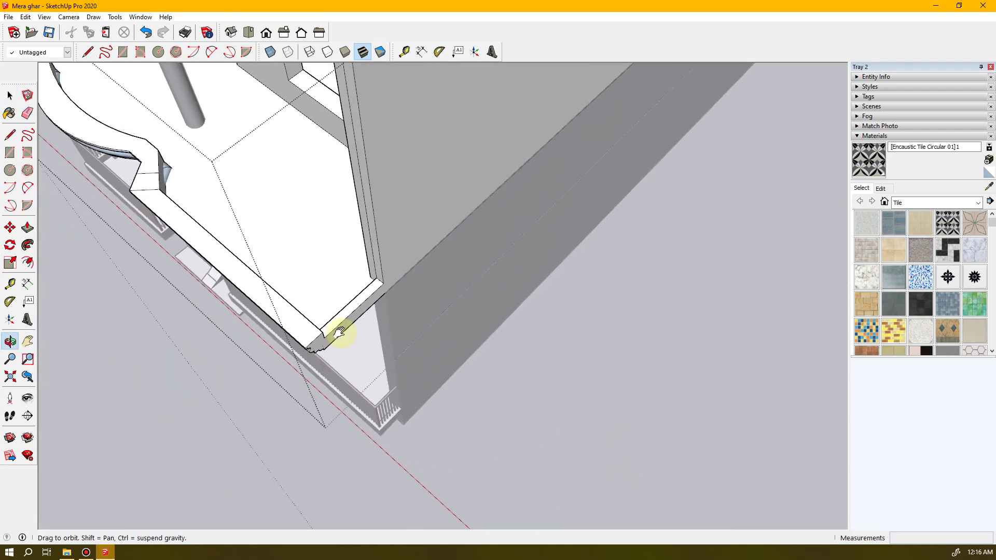
key(p)
drag(336, 318, 317, 342)
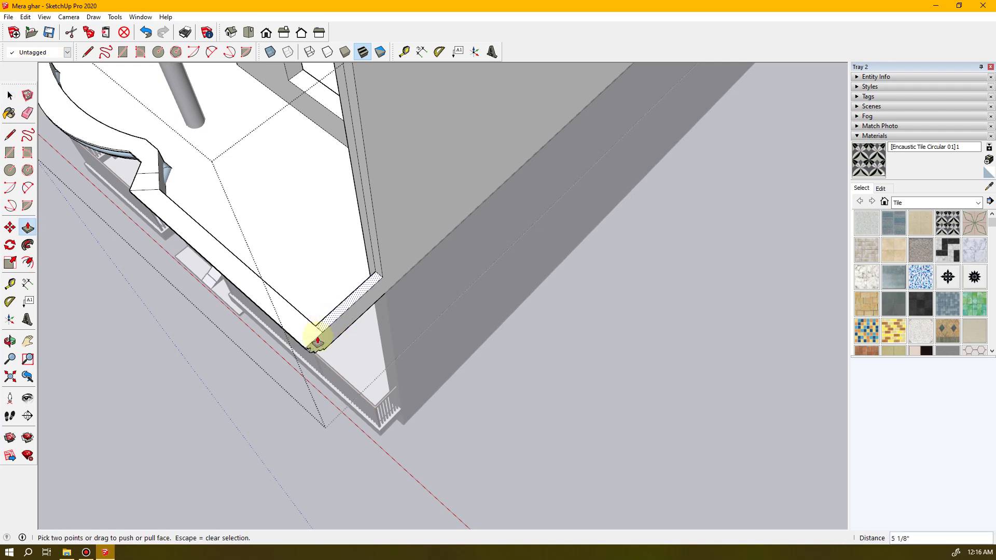
scroll(317, 342, up, 2)
key(e)
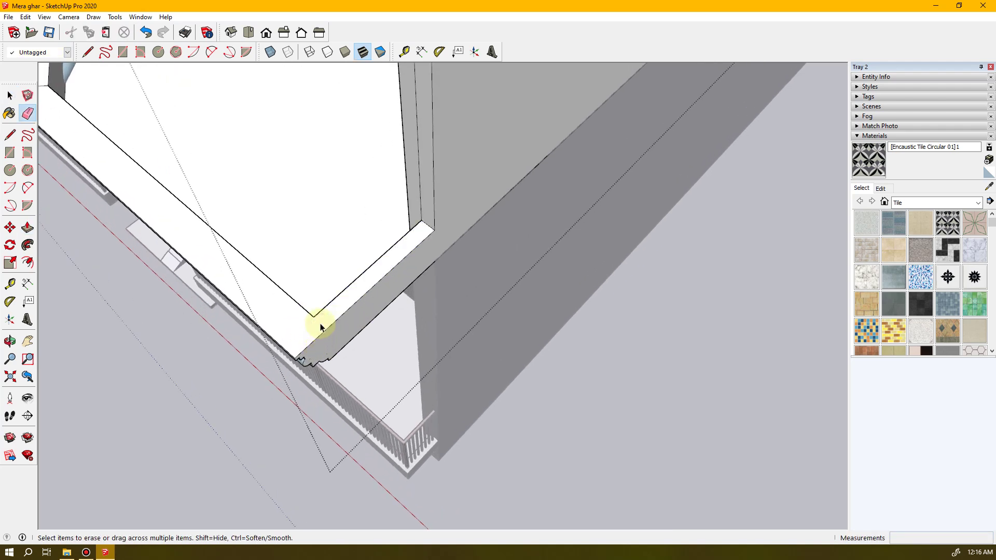
key(space)
- Examine the balcony parapet's mouldings, curved bay and both ends from several sides for leftover geometry
mouse_move(277, 317)
middle_down()
mouse_move(244, 268)
mouse_move(300, 271)
mouse_move(445, 391)
mouse_move(318, 269)
mouse_move(367, 351)
mouse_move(348, 353)
mouse_move(325, 270)
mouse_move(338, 281)
mouse_move(573, 285)
mouse_move(835, 262)
middle_up()
middle_drag(423, 276, 300, 253)
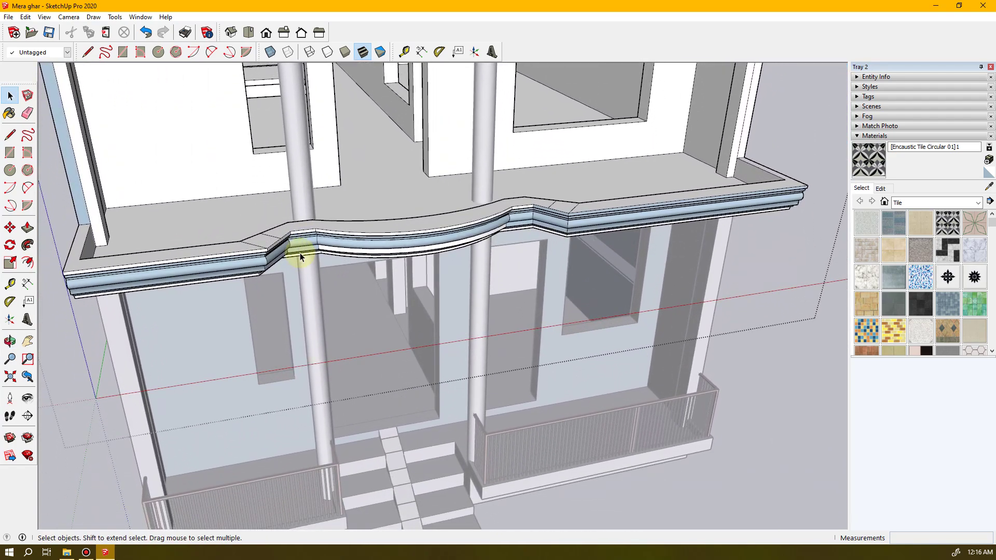
scroll(300, 253, down, 5)
middle_drag(329, 311, 507, 324)
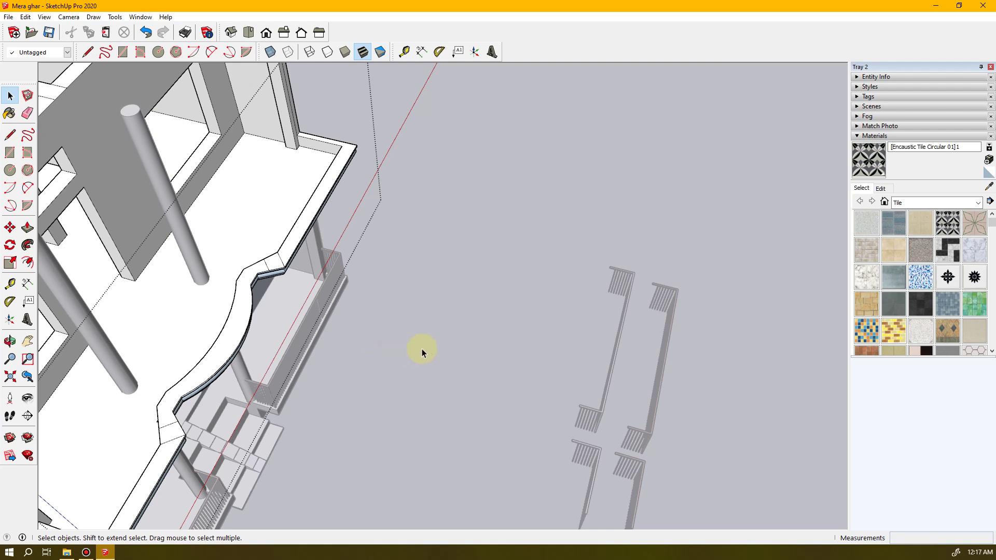
middle_drag(385, 384, 272, 400)
scroll(270, 337, up, 5)
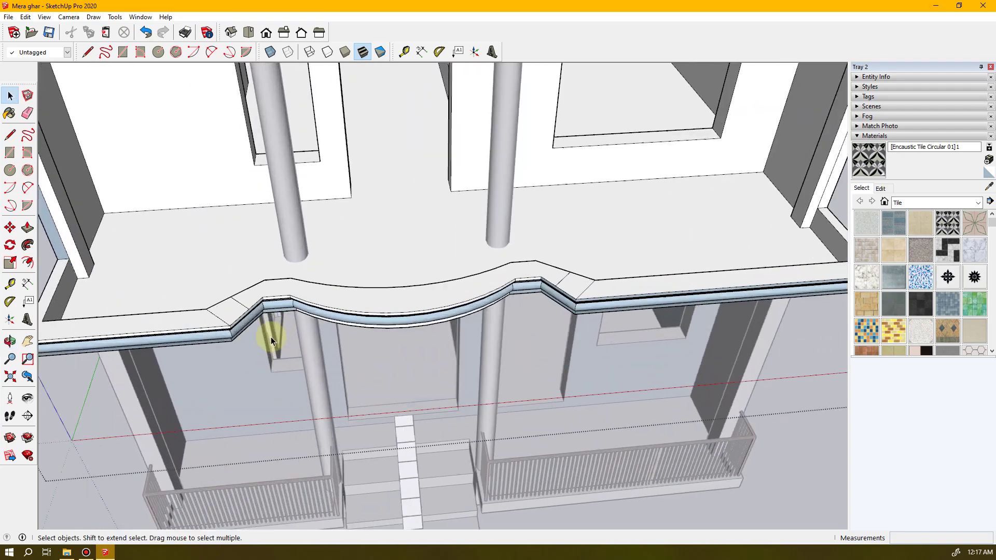
middle_drag(278, 313, 245, 364)
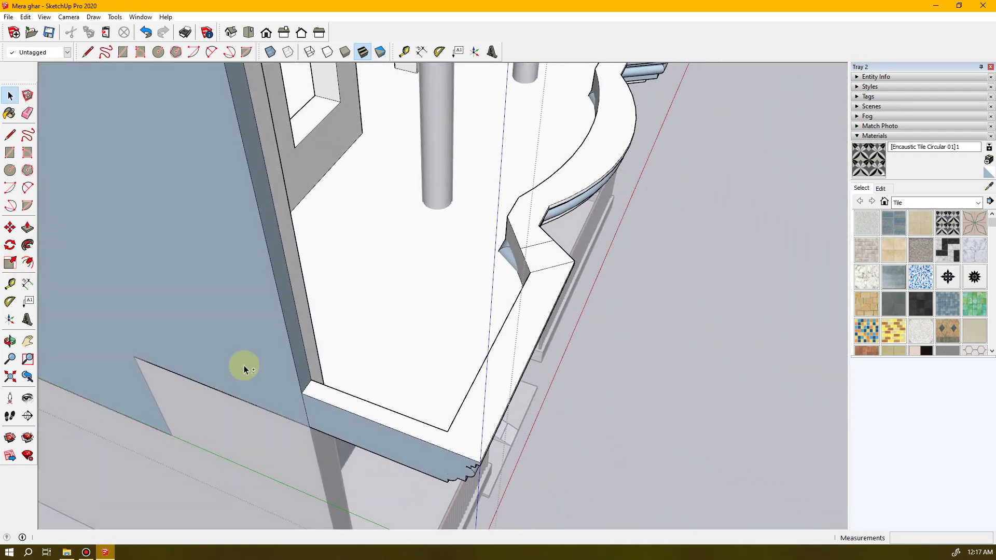
middle_drag(493, 256, 391, 396)
- Erase the moulding fragments protruding through the parapet's inner face at the angled corner beside the curved bay
scroll(503, 258, up, 3)
key(space)
middle_drag(502, 258, 547, 351)
scroll(424, 363, up, 6)
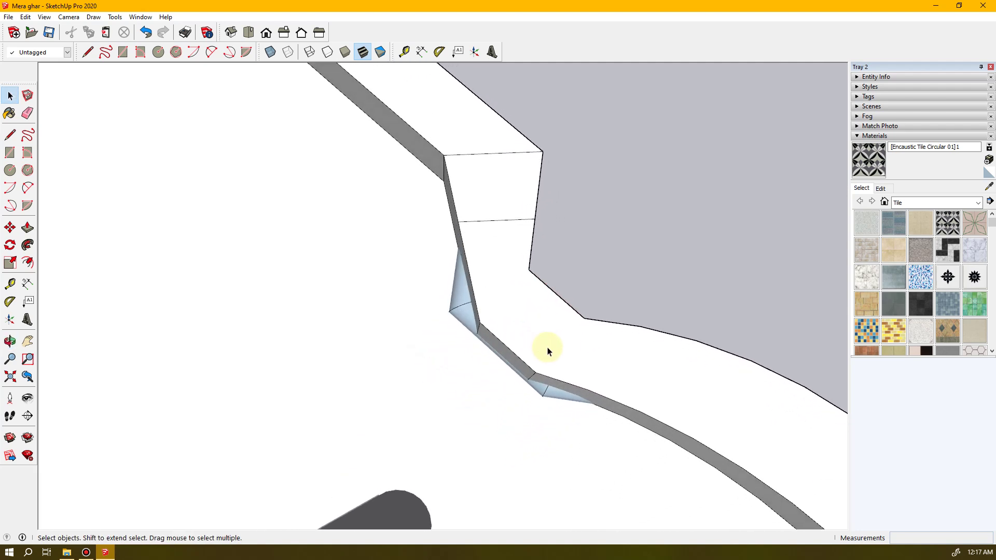
key(e)
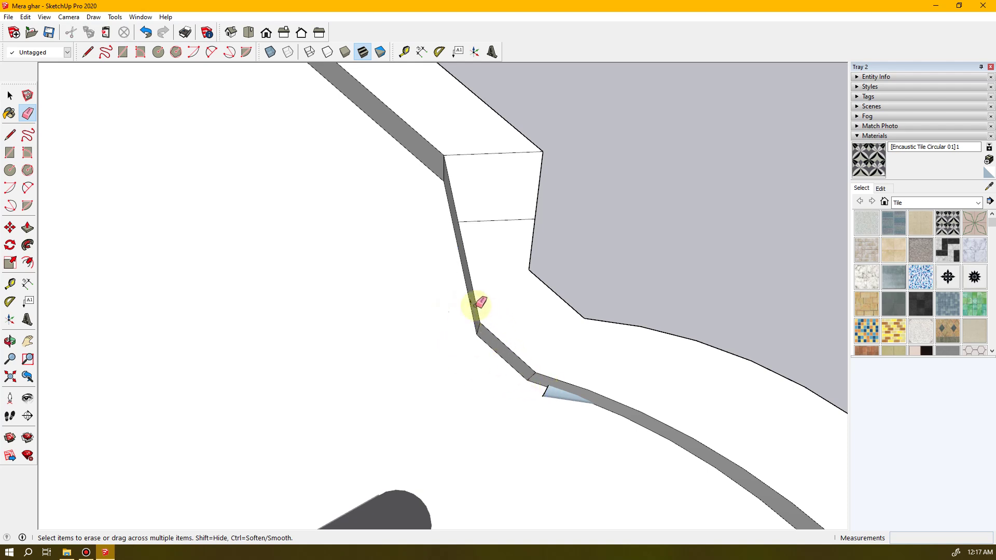
mouse_move(476, 298)
middle_down()
mouse_move(473, 333)
mouse_move(560, 311)
mouse_move(507, 255)
middle_up()
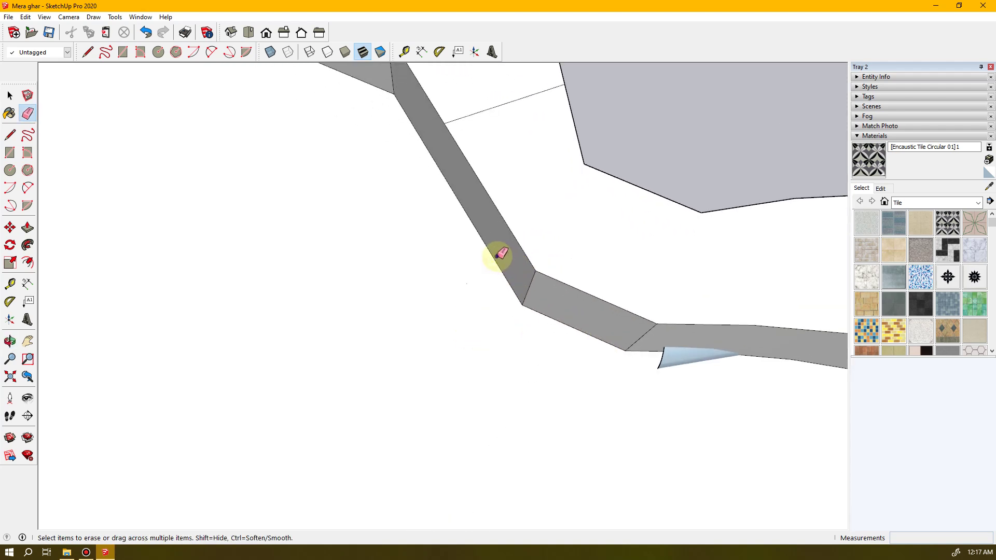
mouse_move(622, 260)
middle_down()
mouse_move(498, 336)
mouse_move(305, 287)
mouse_move(544, 383)
mouse_move(355, 307)
mouse_move(391, 311)
mouse_move(412, 217)
mouse_move(540, 378)
mouse_move(460, 182)
middle_up()
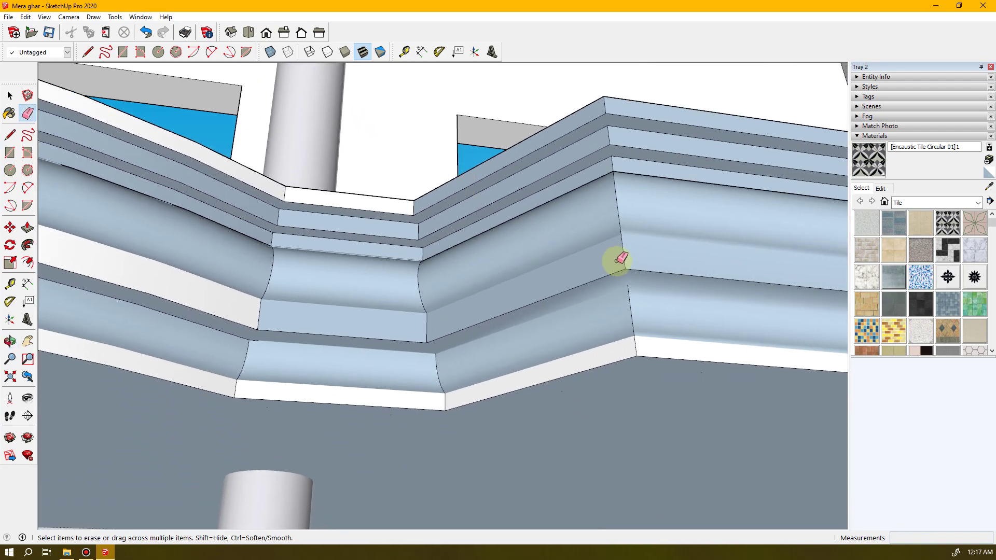
- Erase the remaining moulding fragments and stray edges behind the parapet at both ends of the curved bay
scroll(612, 275, down, 6)
mouse_move(607, 291)
middle_down()
mouse_move(674, 314)
mouse_move(347, 362)
mouse_move(482, 440)
mouse_move(409, 554)
mouse_move(383, 453)
mouse_move(322, 453)
mouse_move(273, 498)
mouse_move(267, 412)
mouse_move(445, 333)
mouse_move(345, 396)
mouse_move(564, 410)
mouse_move(423, 429)
middle_up()
scroll(363, 446, up, 5)
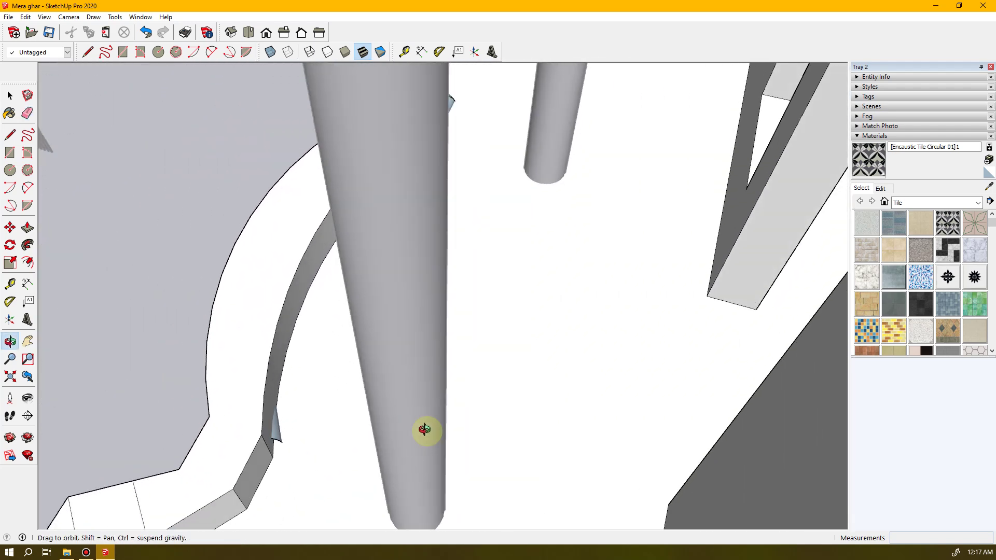
click(279, 438)
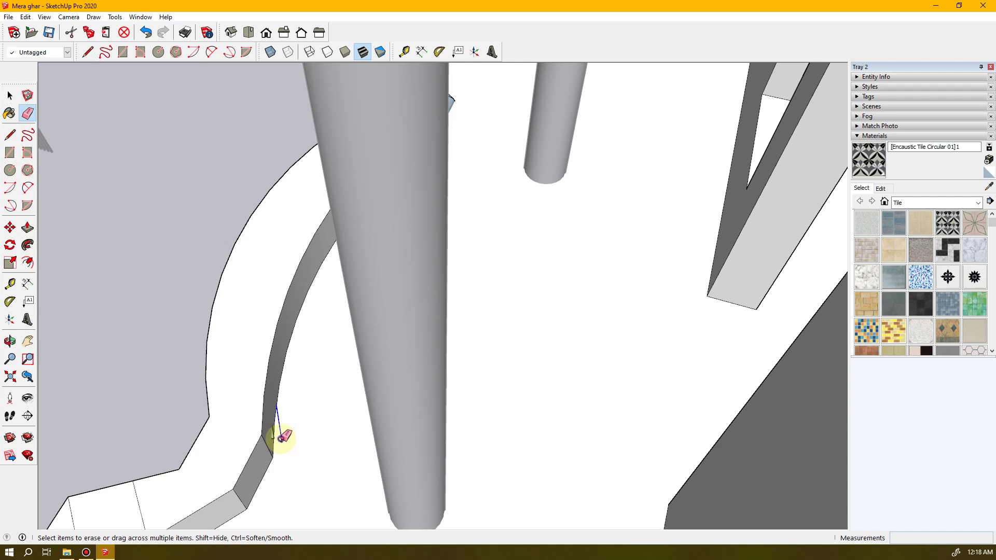
scroll(343, 444, up, 4)
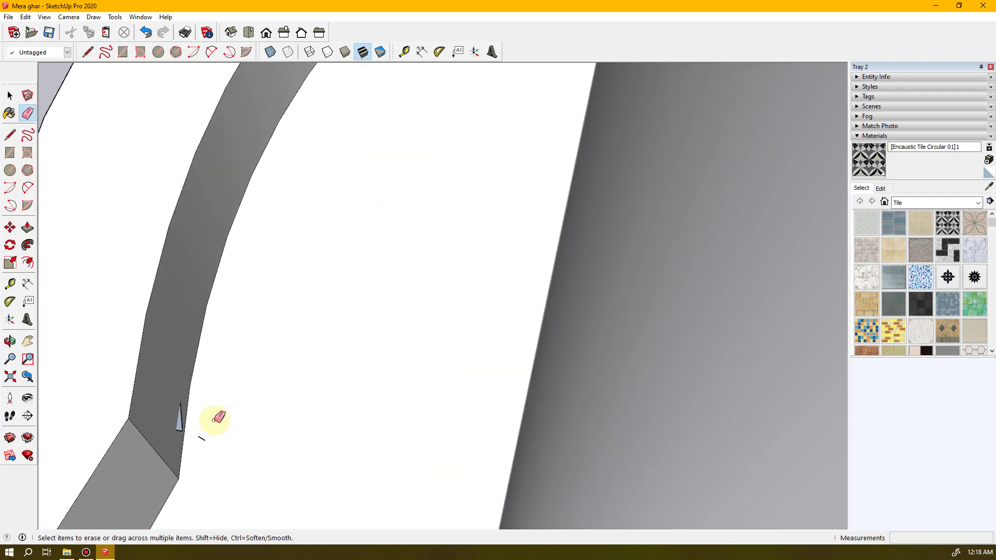
click(202, 439)
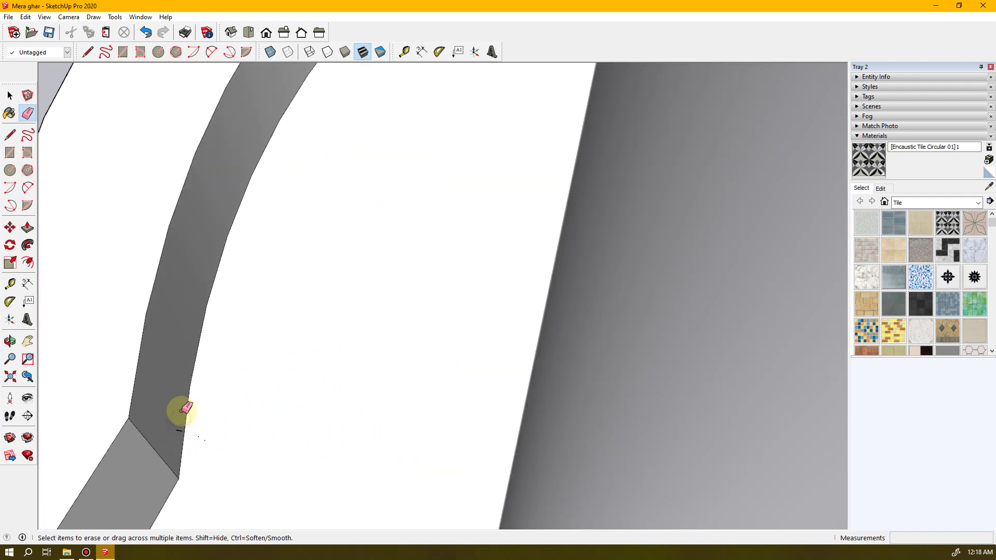
mouse_move(196, 425)
middle_down()
mouse_move(311, 375)
mouse_move(280, 415)
mouse_move(371, 413)
mouse_move(449, 303)
mouse_move(402, 343)
middle_up()
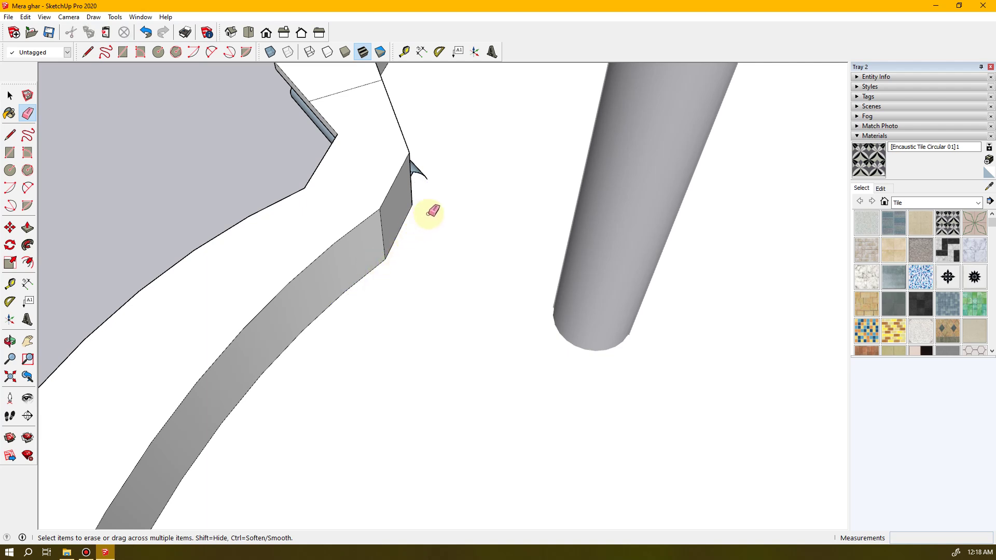
mouse_move(569, 173)
middle_down()
mouse_move(434, 294)
mouse_move(352, 305)
middle_up()
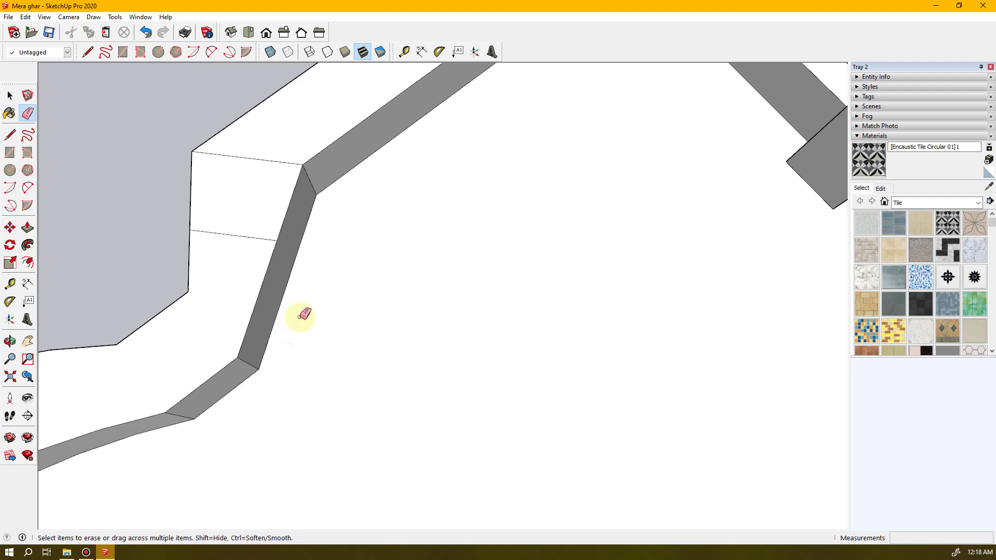
- Draw a 4" line across the side parapet's top, continuing the front parapet's inner edge to the balcony's outer end
key(space)
mouse_move(284, 329)
middle_down()
mouse_move(329, 338)
mouse_move(625, 289)
mouse_move(296, 391)
mouse_move(604, 249)
mouse_move(477, 387)
mouse_move(437, 394)
mouse_move(507, 291)
mouse_move(476, 345)
mouse_move(674, 261)
mouse_move(438, 166)
mouse_move(435, 179)
middle_up()
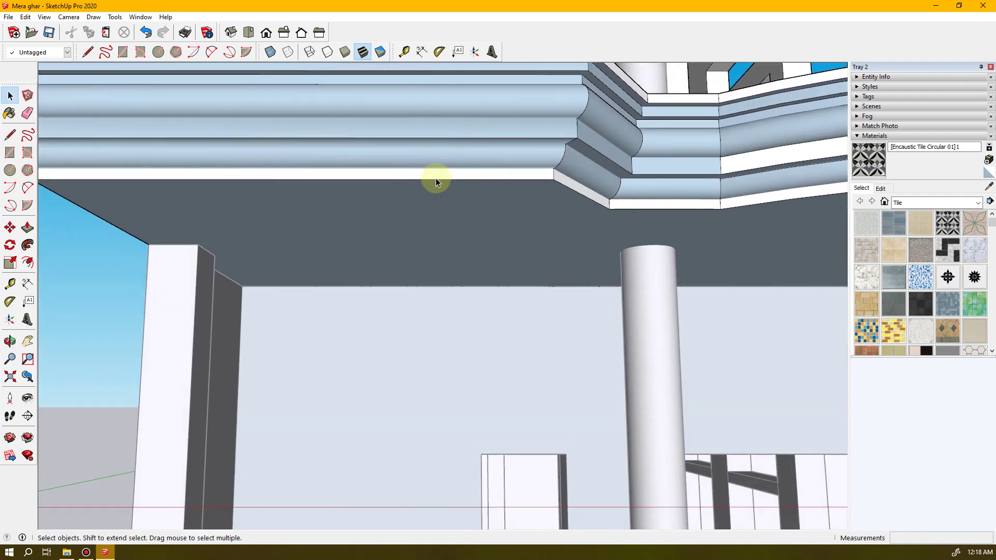
scroll(573, 207, down, 3)
middle_drag(695, 229, 485, 273)
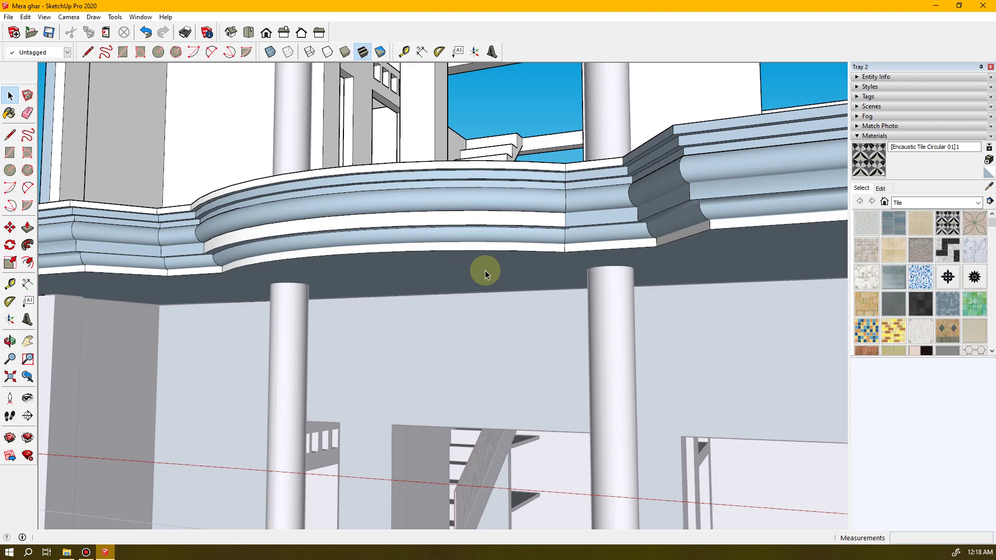
middle_drag(629, 278, 376, 432)
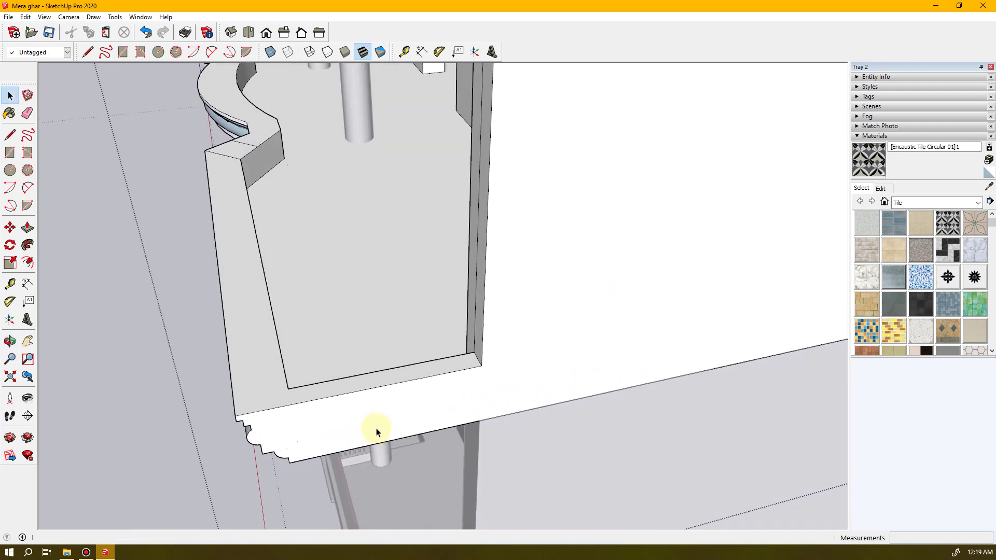
key(l)
click(288, 388)
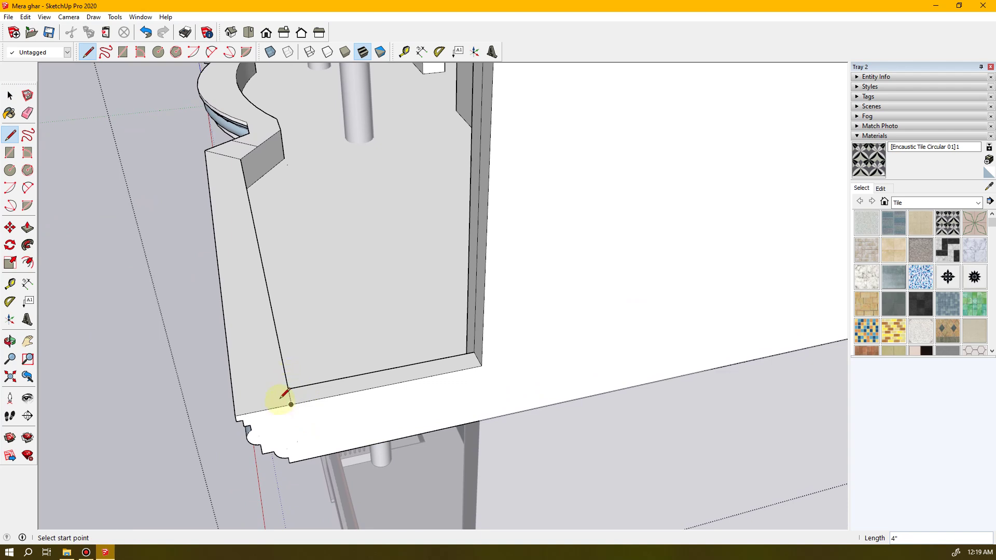
key(space)
- Place a guide parallel to the balcony's end, 9" in from the outer edge, across the front parapet's top
click(404, 51)
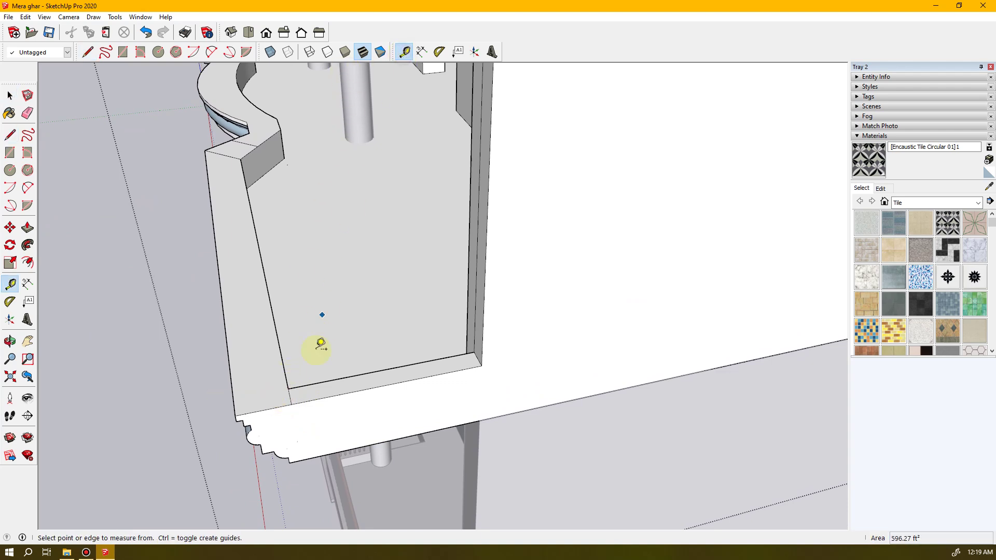
click(288, 384)
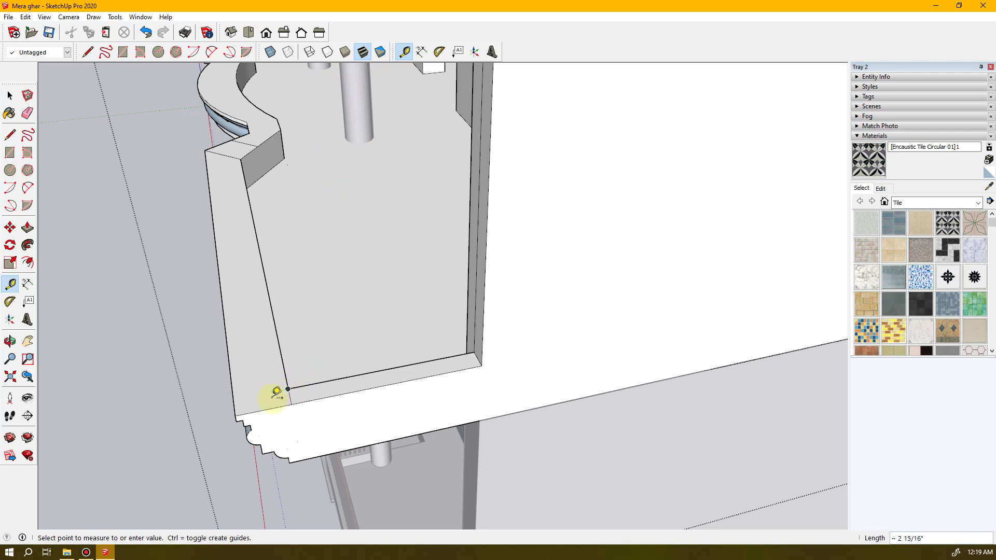
key(space)
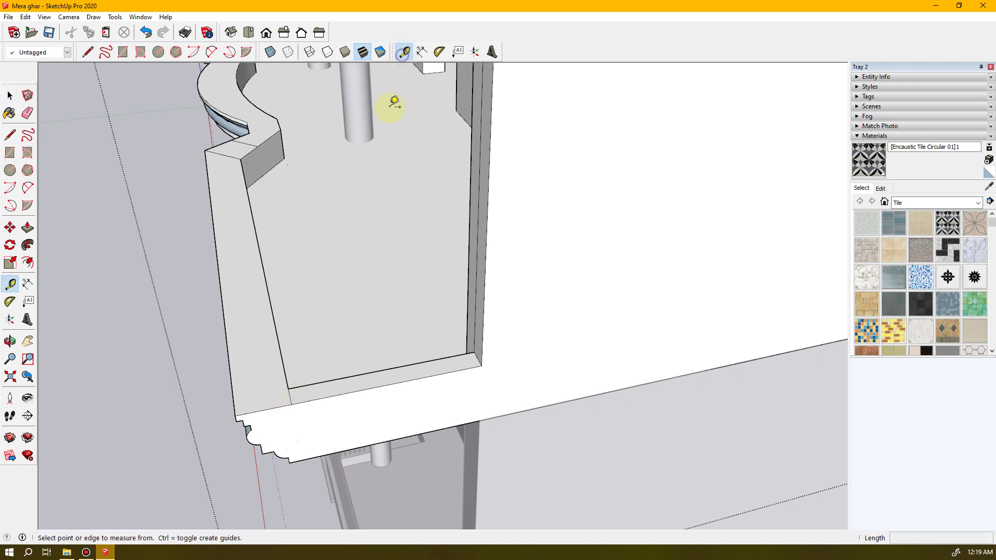
click(285, 373)
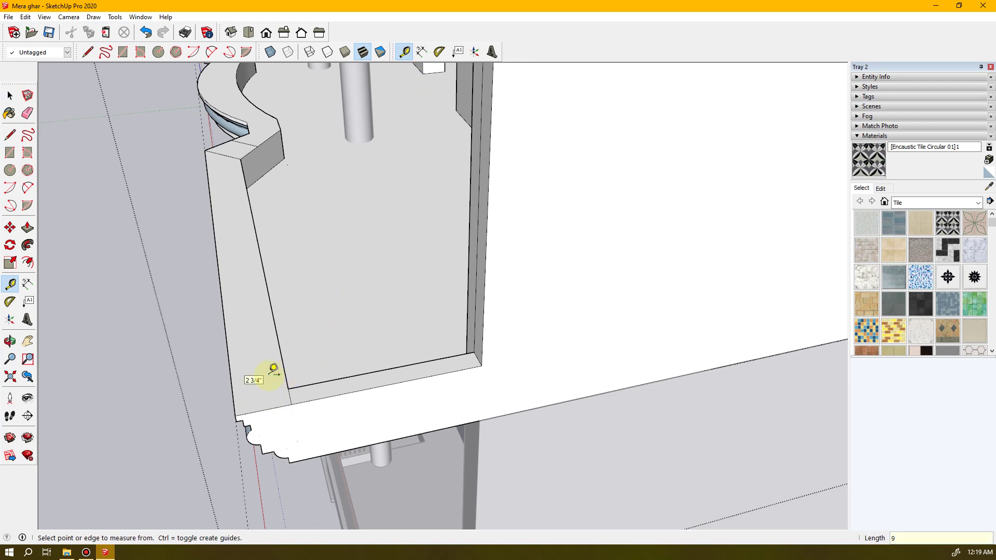
middle_drag(242, 393, 290, 392)
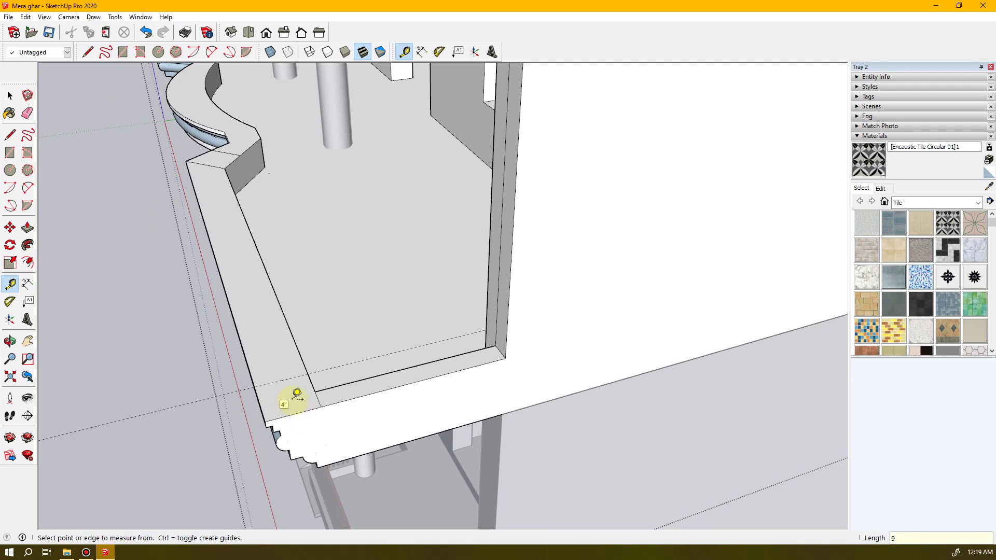
- Draw a 9" line across the front parapet's top along the guide to outline the corner square, and erase the guide
key(l)
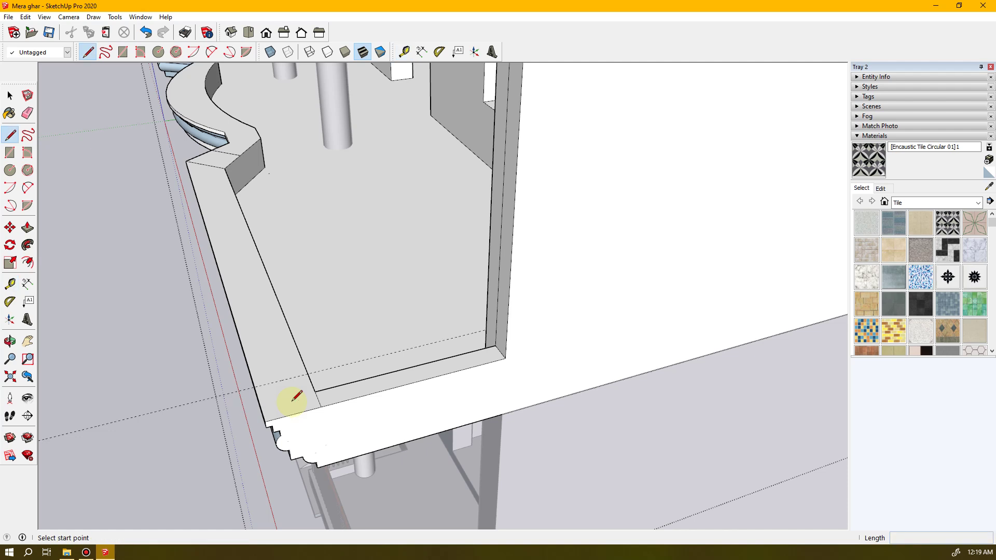
click(255, 387)
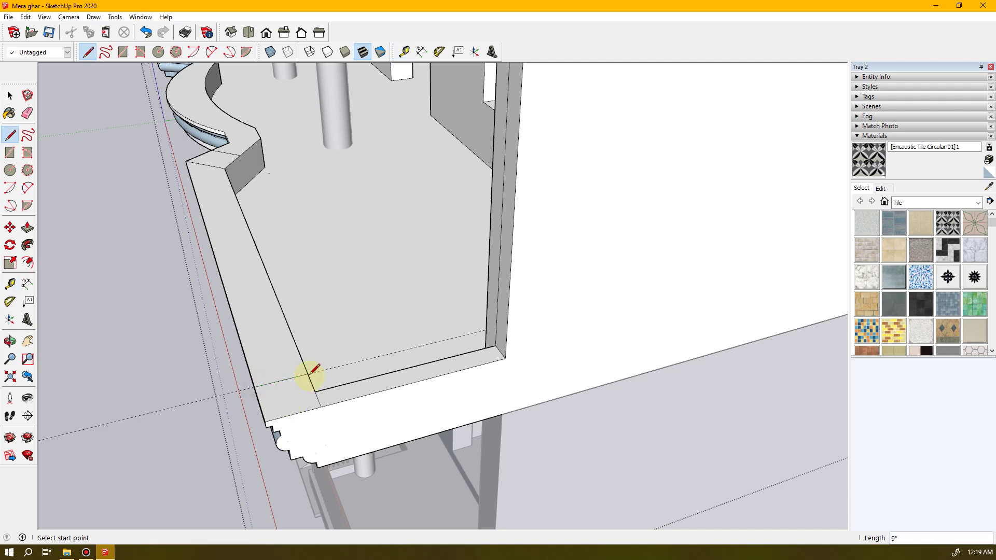
key(e)
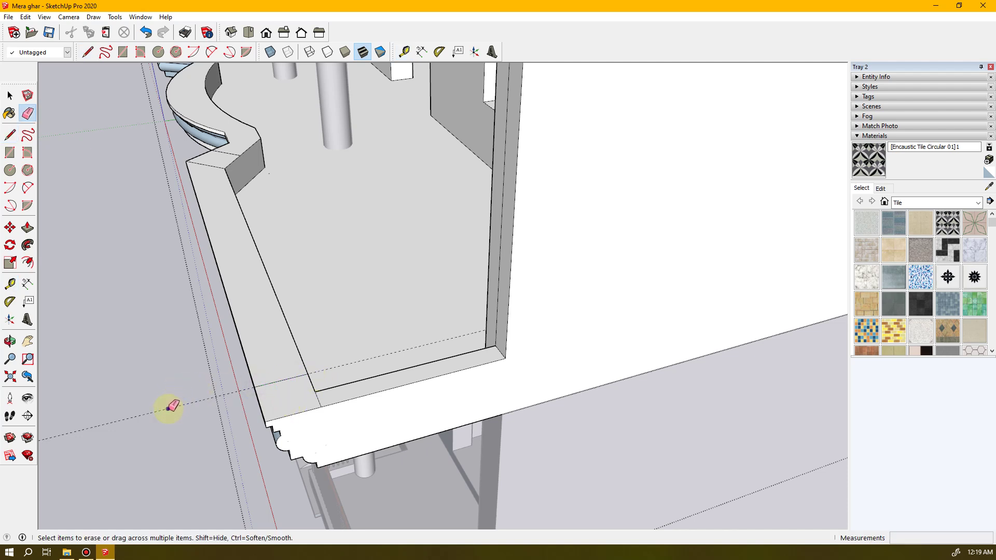
key(space)
- Draw a centre line about 8' 1" long on the front parapet's top, from the corner square to the curved bay's mitre line
mouse_move(207, 429)
middle_down()
mouse_move(327, 429)
mouse_move(243, 428)
middle_up()
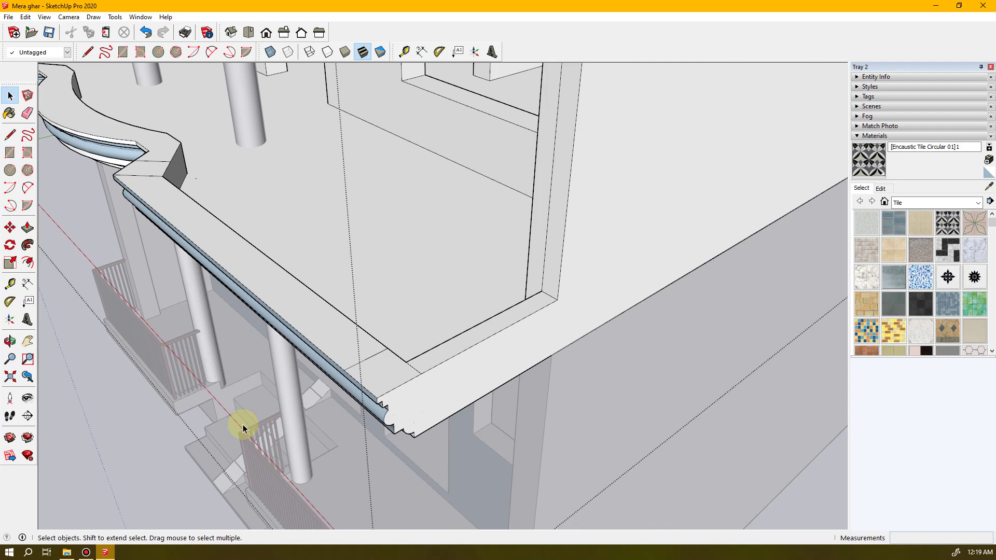
middle_drag(330, 384, 648, 440)
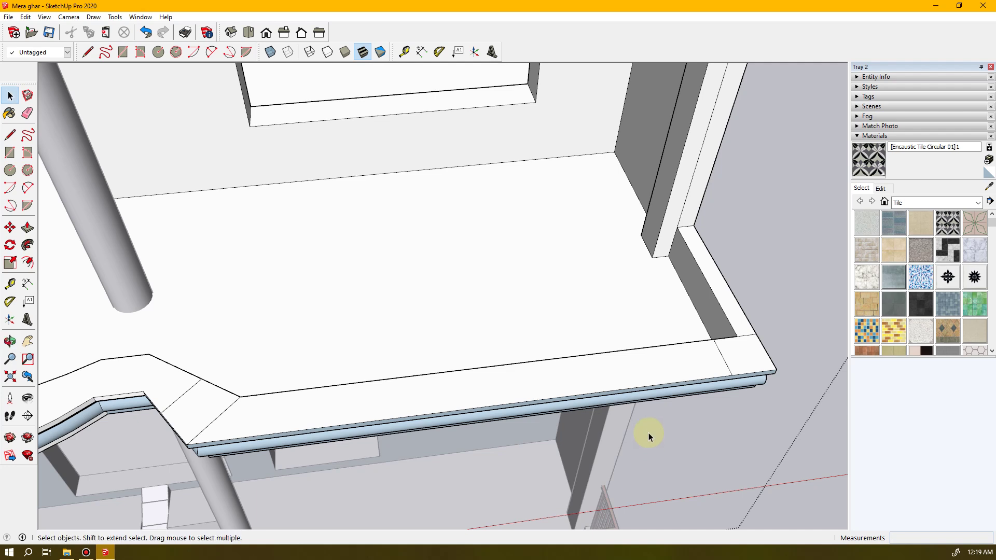
key(l)
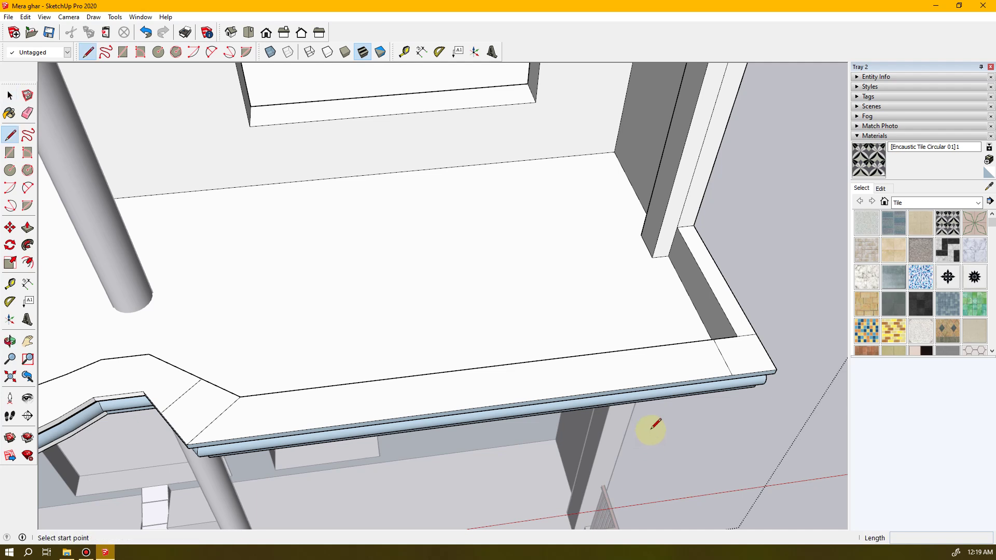
click(723, 357)
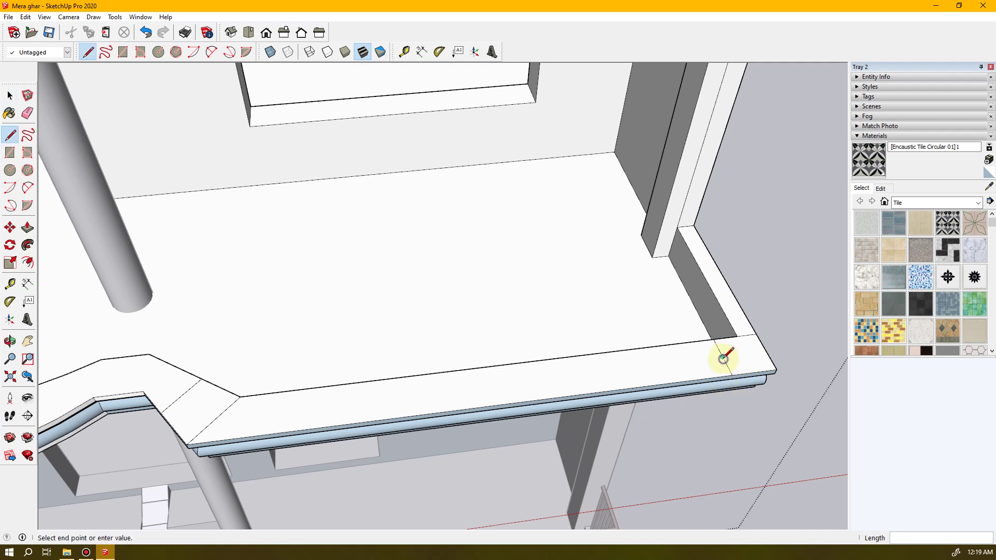
click(215, 416)
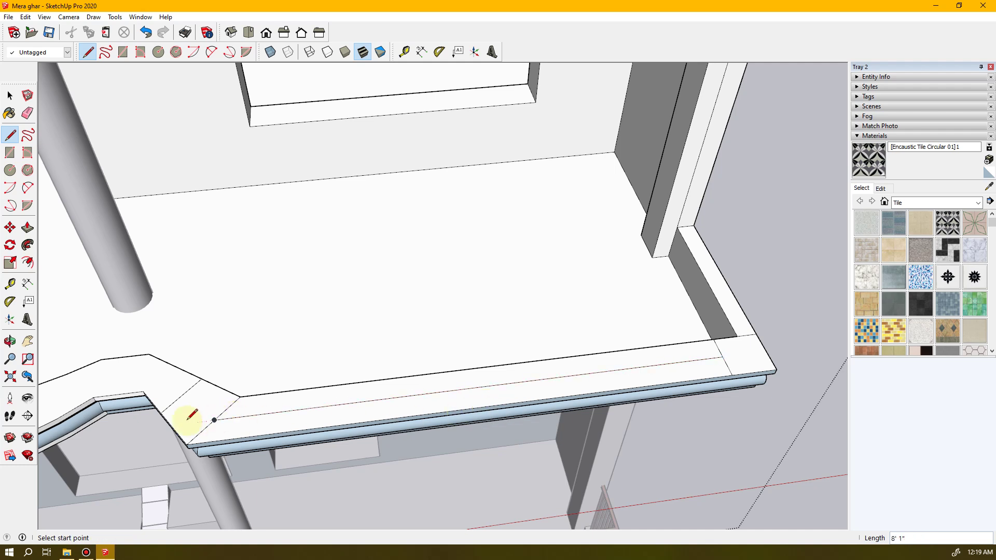
- Draw two connected centre-line segments along the bay parapet's angled return, ending where the curve starts
click(182, 395)
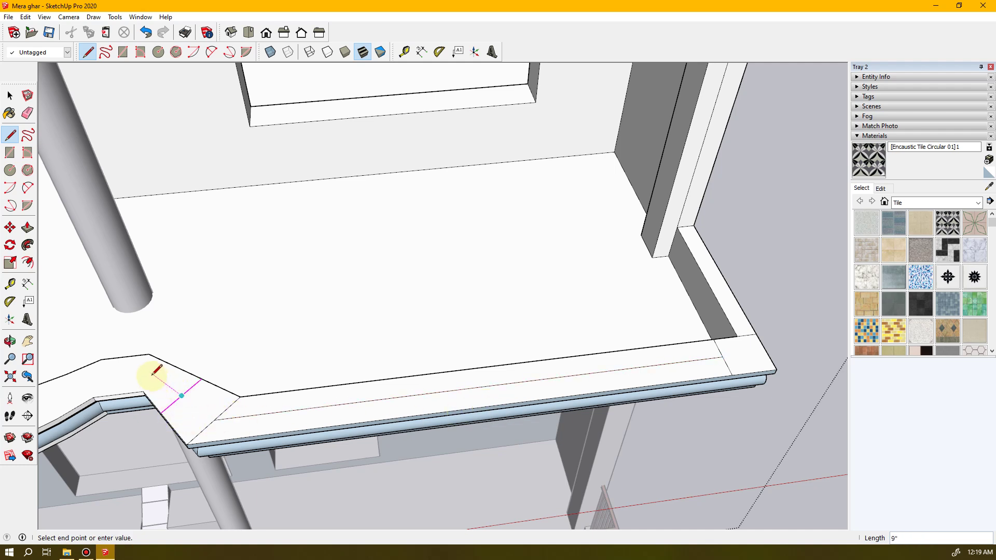
click(150, 372)
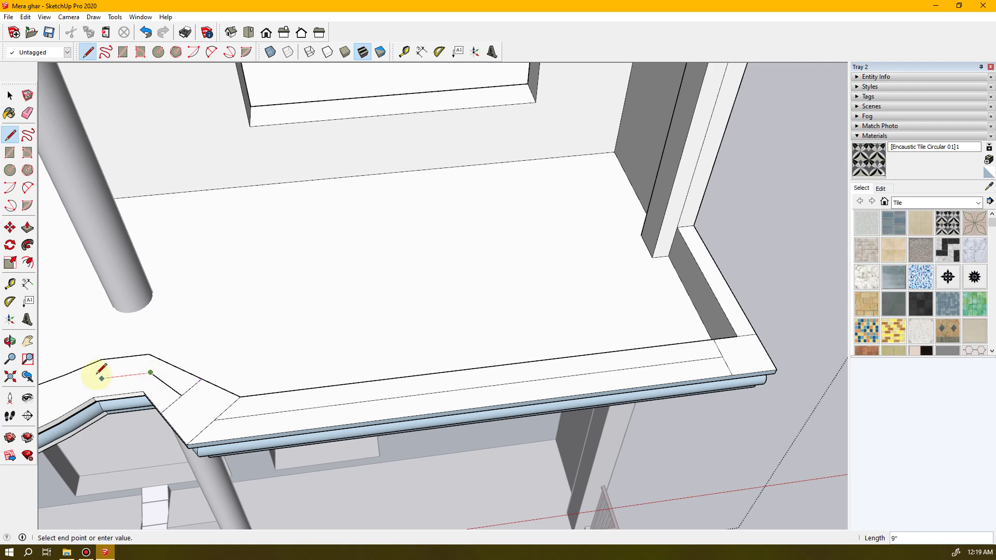
shift+middle_drag(95, 375, 413, 316)
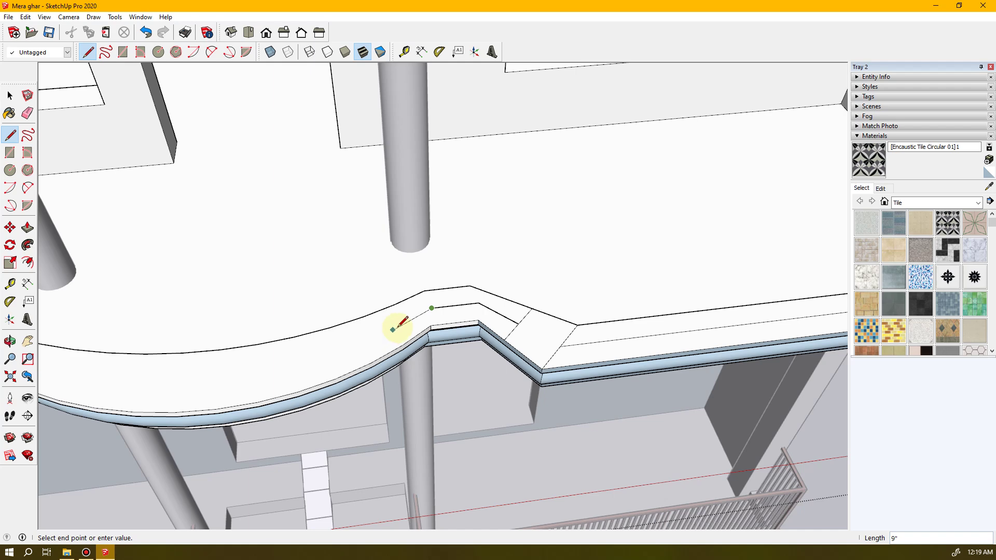
middle_drag(307, 351, 540, 333)
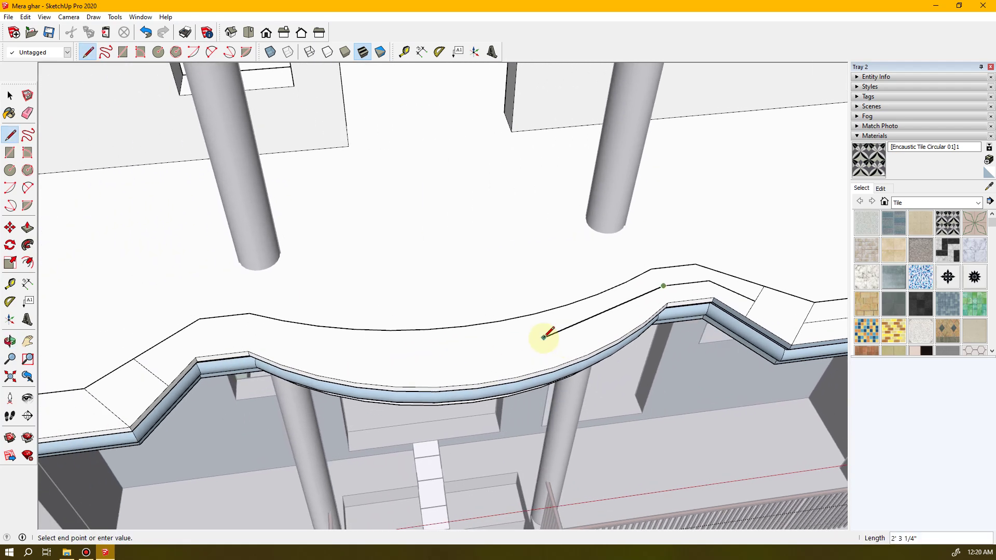
key(Escape)
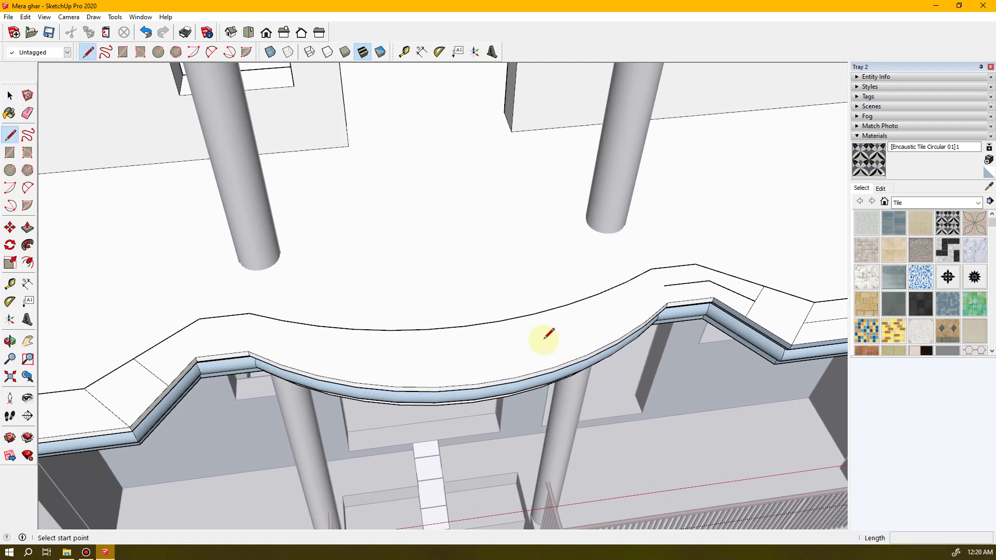
- Draw the same two centre-line segments on the angled return at the opposite end of the curved bay
middle_drag(342, 365, 468, 340)
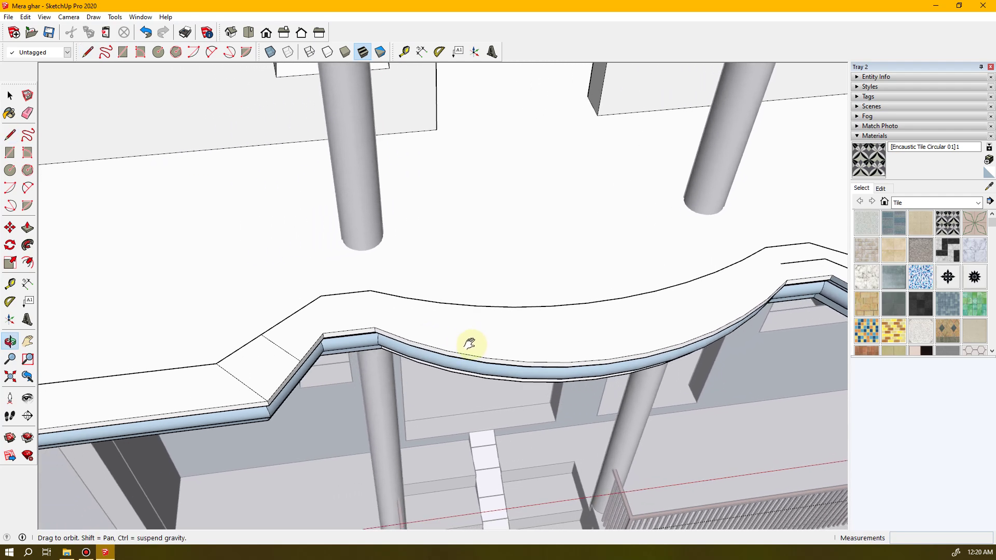
click(281, 348)
click(318, 315)
click(369, 310)
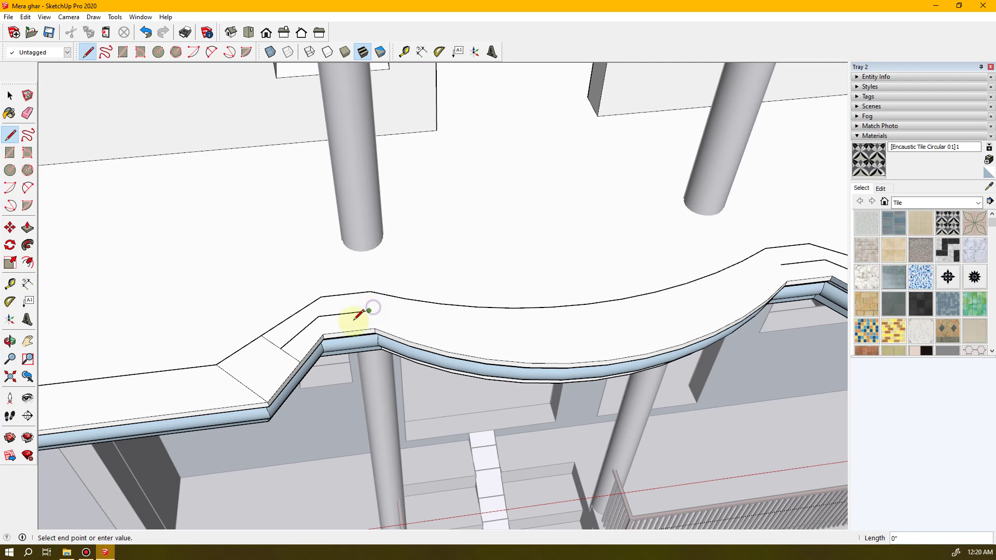
key(space)
- Draw a 4" line across the side parapet's top at the balcony's opposite end, continuing the front parapet's inner edge
middle_drag(291, 345, 603, 287)
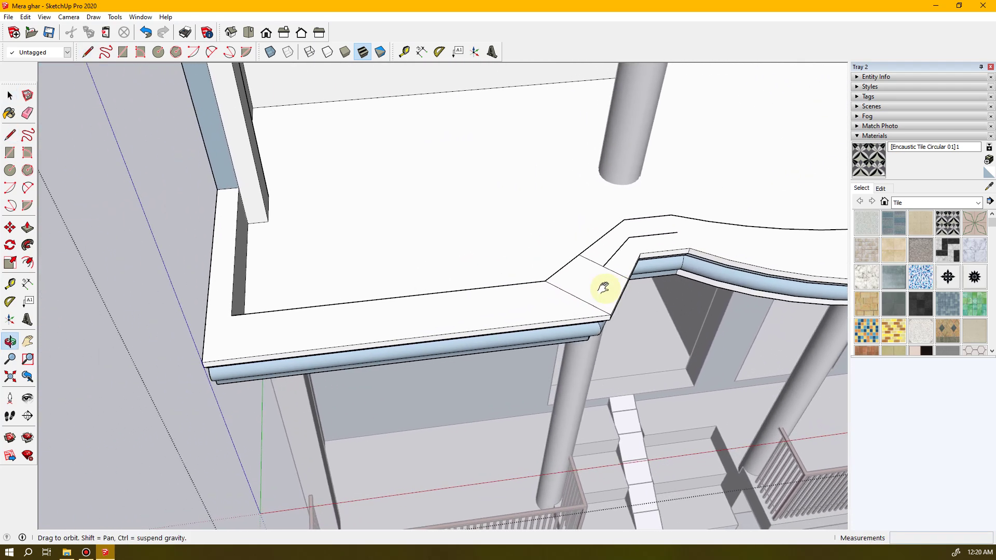
key(l)
click(233, 315)
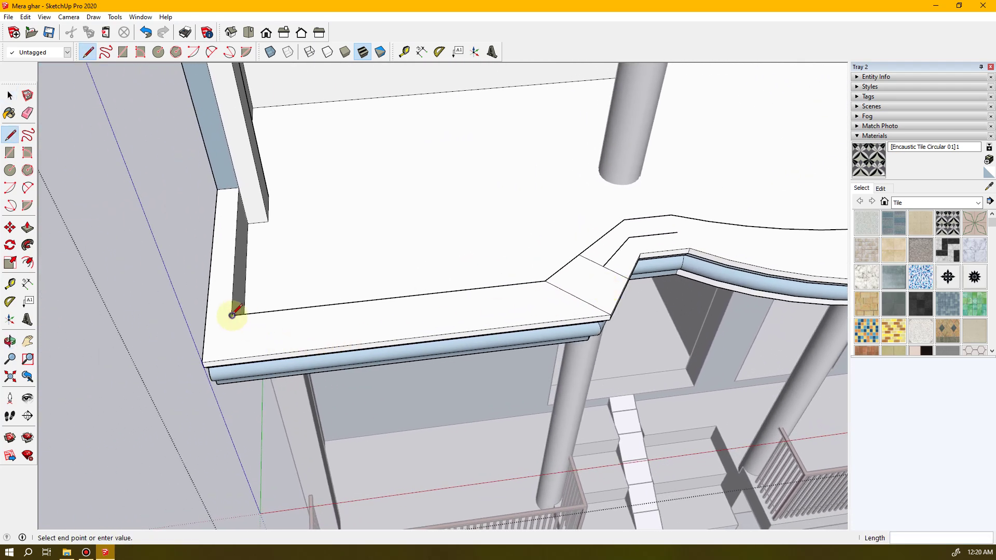
click(210, 315)
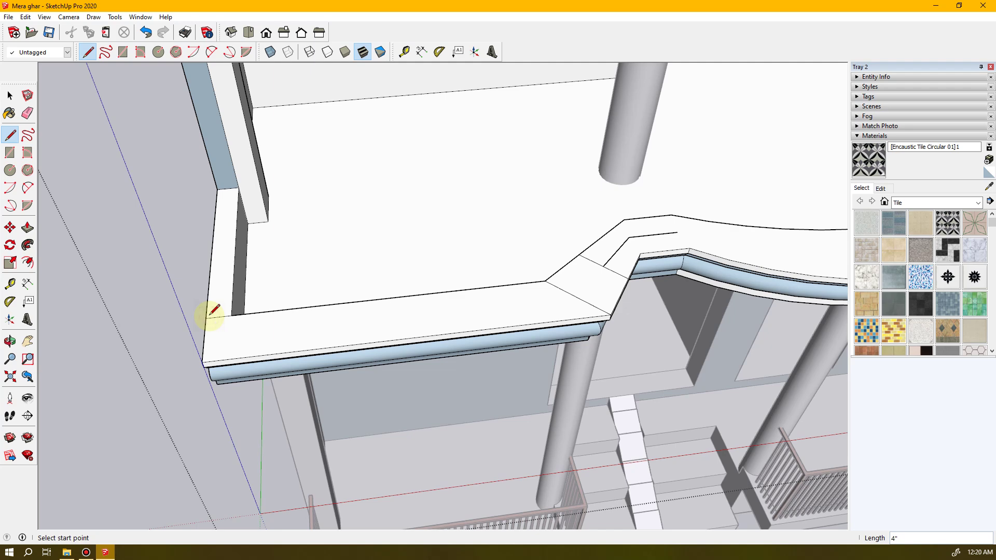
key(space)
- Outline this corner's square with a 9" line across the front parapet's top, along a guide 9" from the end, and erase the guide
click(403, 51)
click(204, 340)
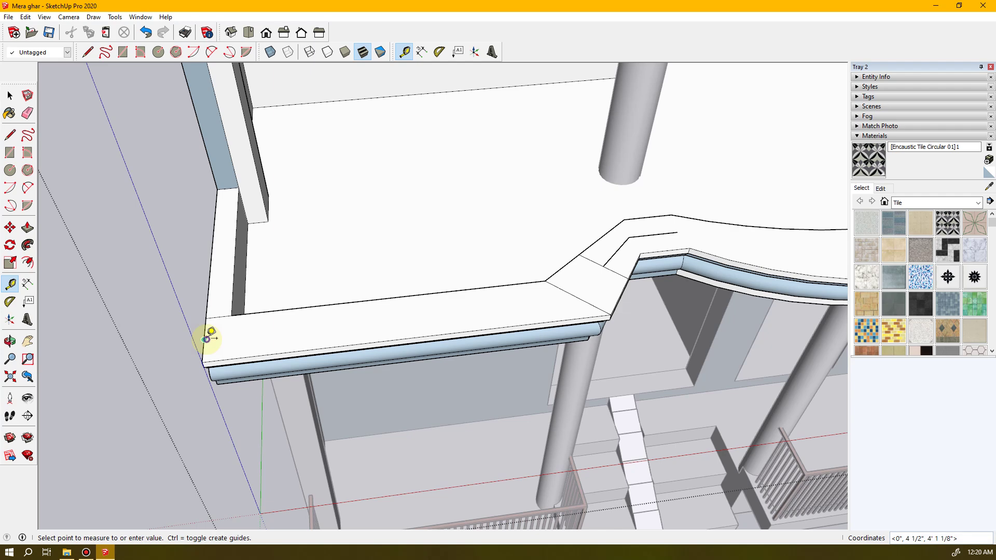
click(252, 335)
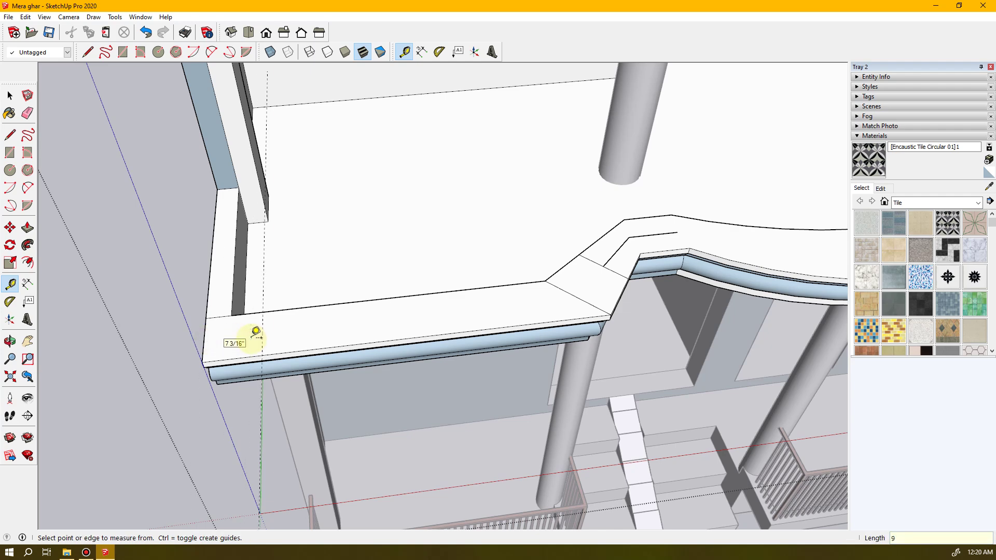
key(l)
click(262, 312)
click(262, 355)
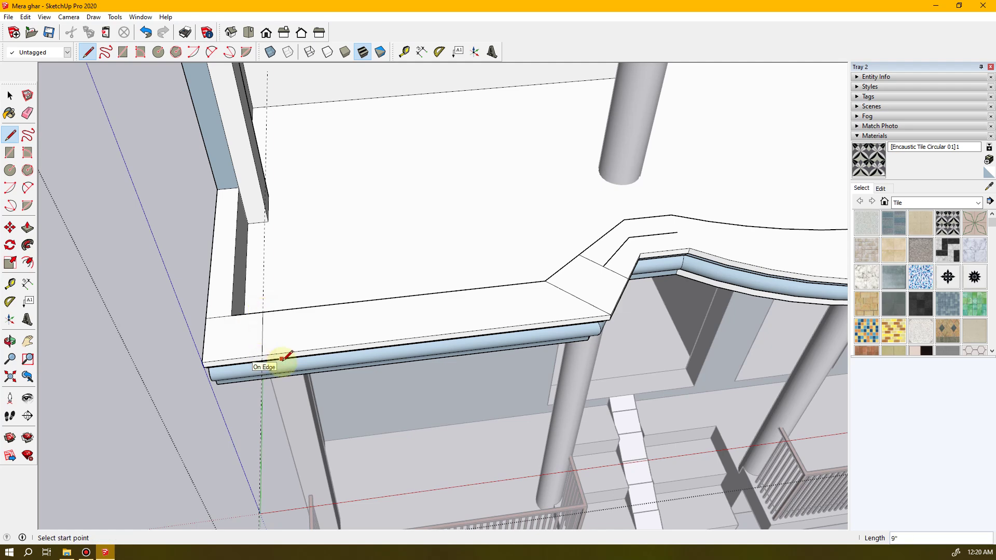
key(e)
mouse_move(280, 421)
middle_down()
mouse_move(258, 438)
mouse_move(233, 378)
middle_up()
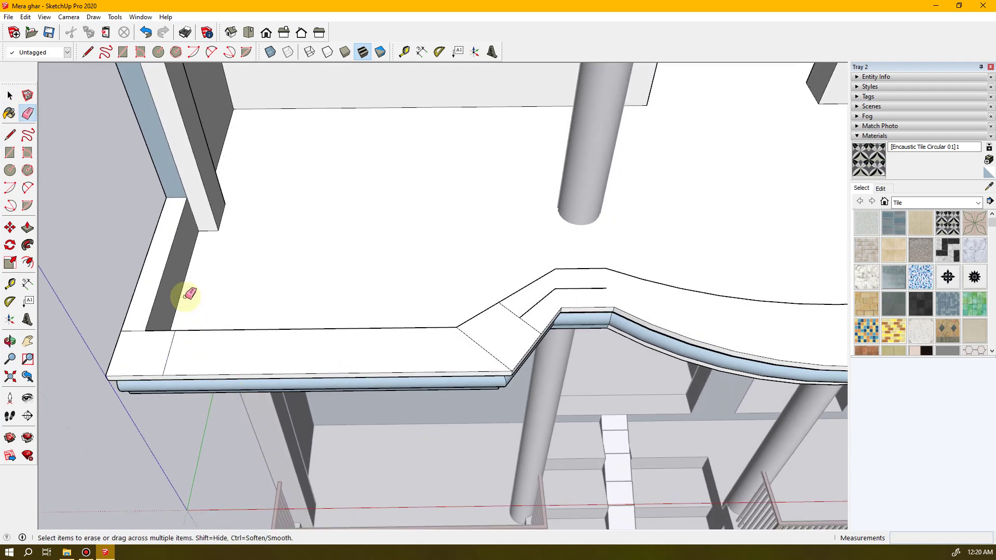
- Draw centre lines from the corner square along the front parapet's top to the mitre line and along the side parapet's top to the wall
key(l)
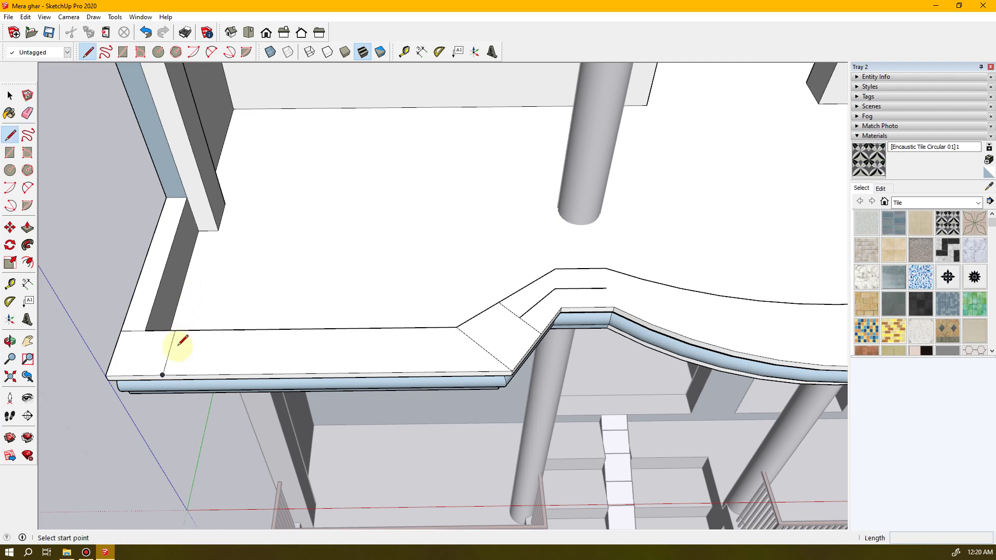
click(170, 352)
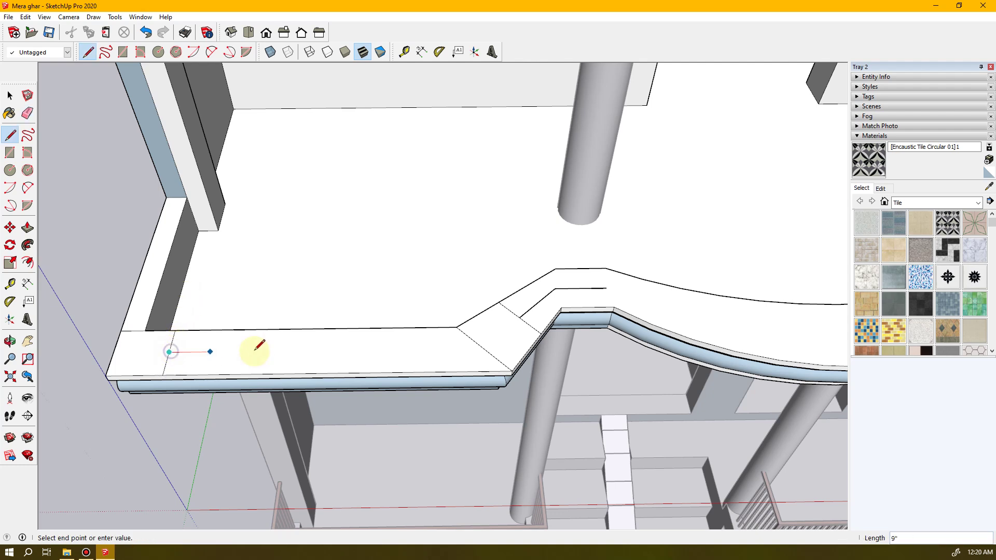
click(483, 349)
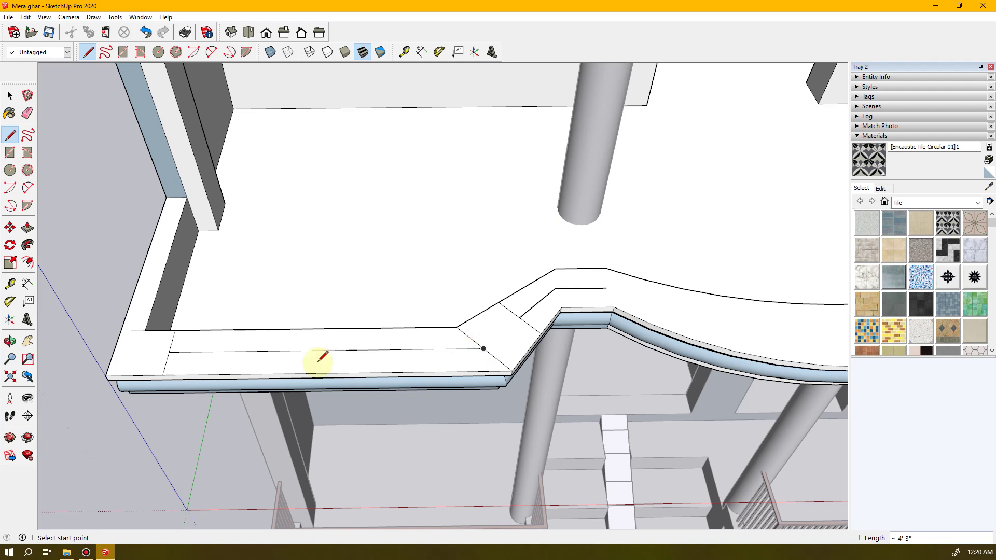
click(133, 331)
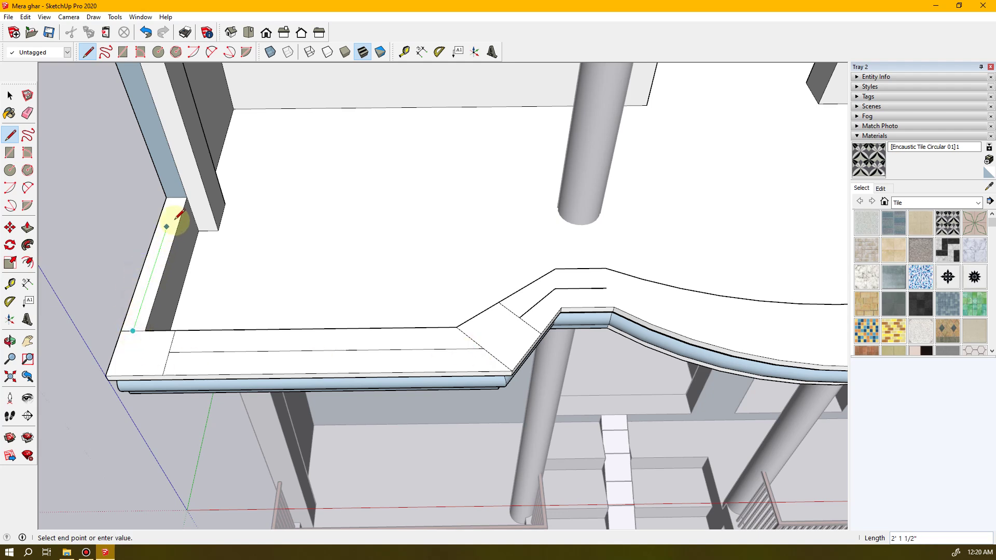
click(179, 197)
- Draw a line along the side parapet's top midway between its centre line and outer edge, and erase the centre line
middle_drag(209, 352, 309, 347)
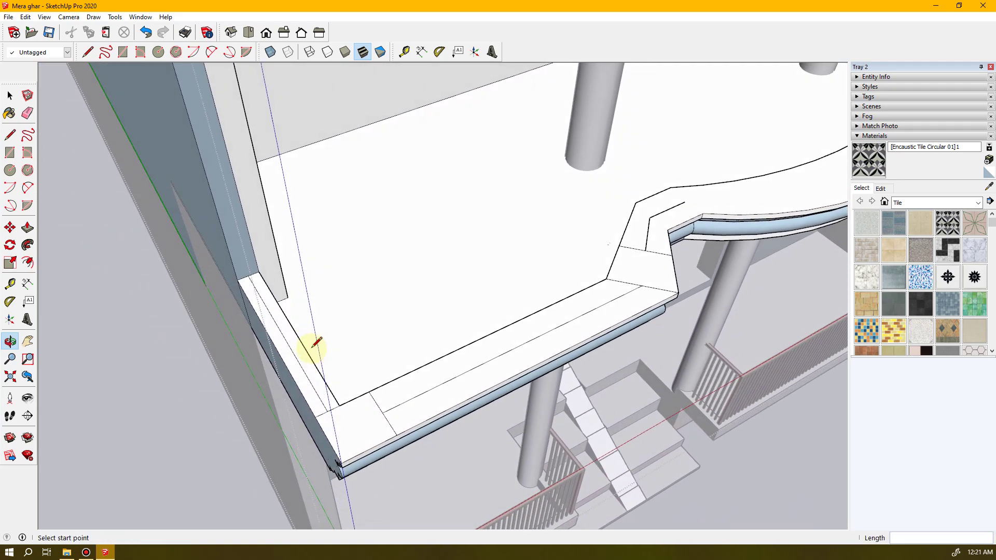
key(l)
scroll(314, 337, up, 4)
shift+middle_drag(309, 395, 312, 365)
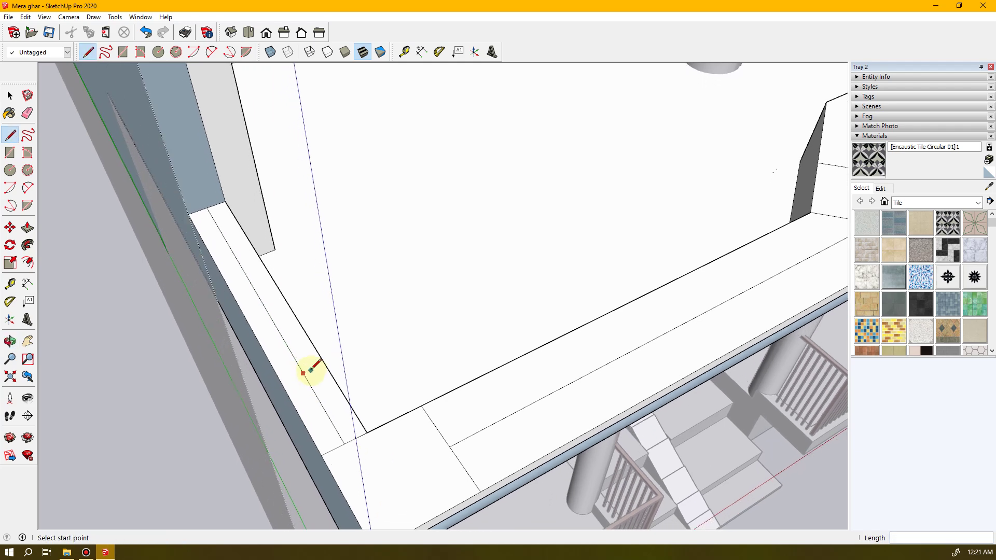
click(332, 449)
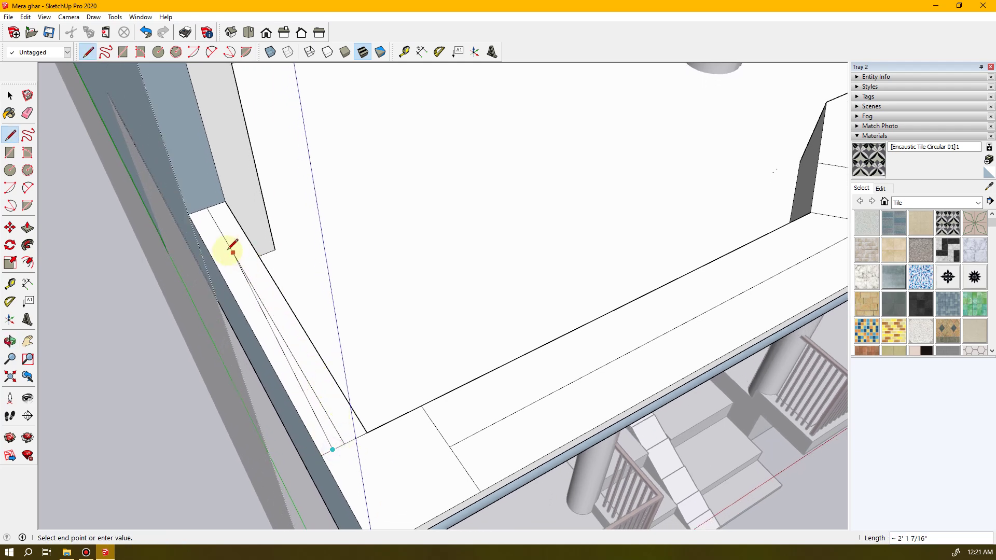
click(197, 211)
key(e)
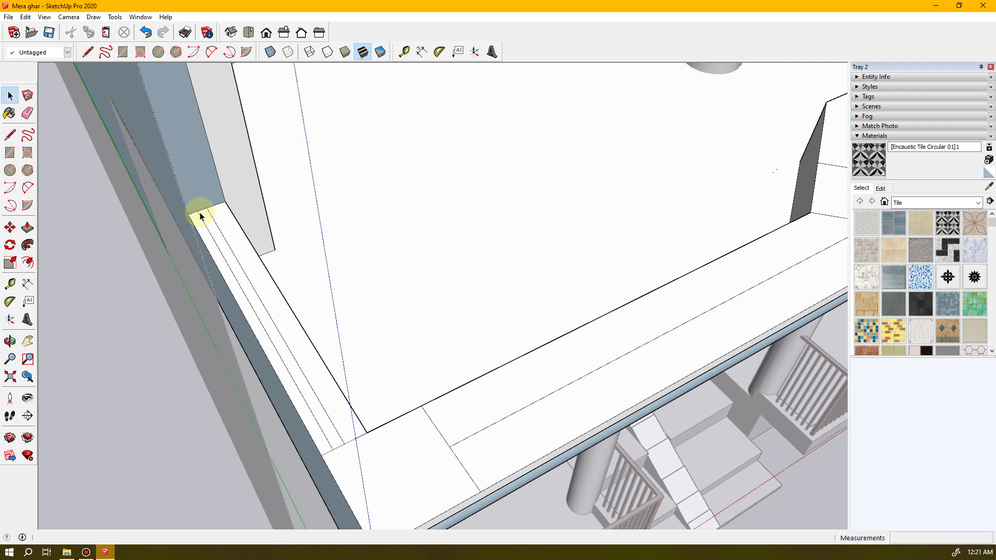
click(249, 274)
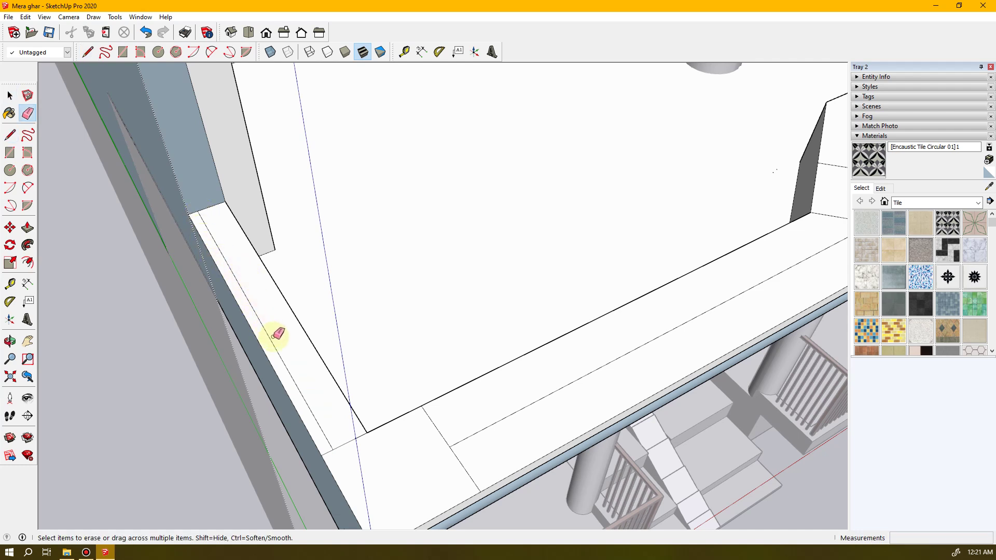
- Draw a line along the front parapet's top midway between its centre line and outer edge, up to the mitre line, and erase the centre line
key(o)
mouse_move(491, 445)
mouse_down()
mouse_move(304, 431)
mouse_move(282, 443)
mouse_up()
key(space)
key(l)
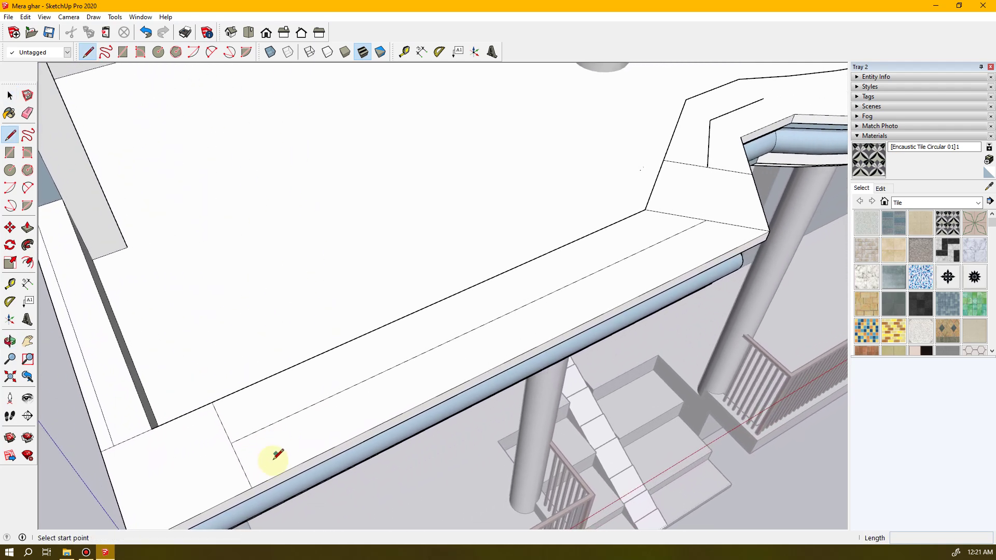
click(241, 465)
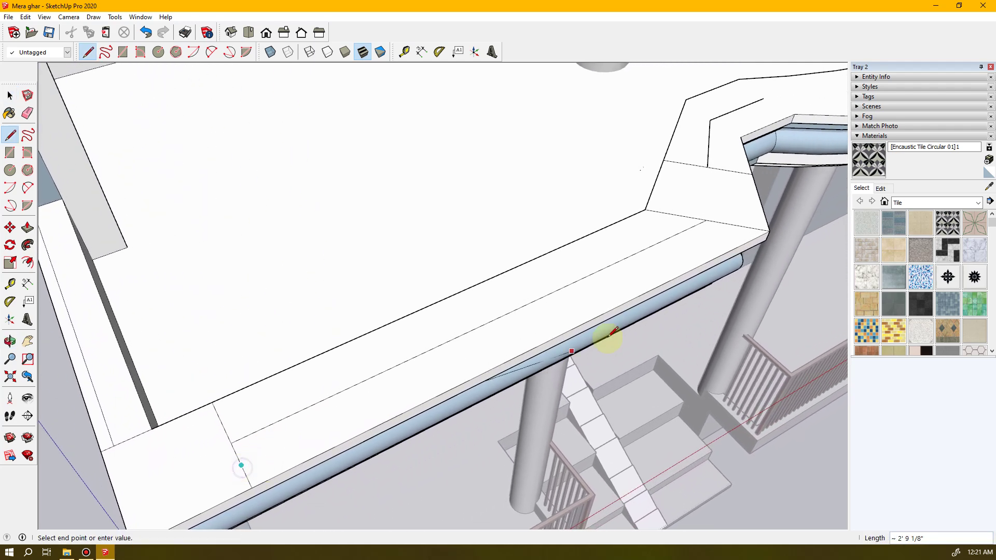
click(737, 225)
key(e)
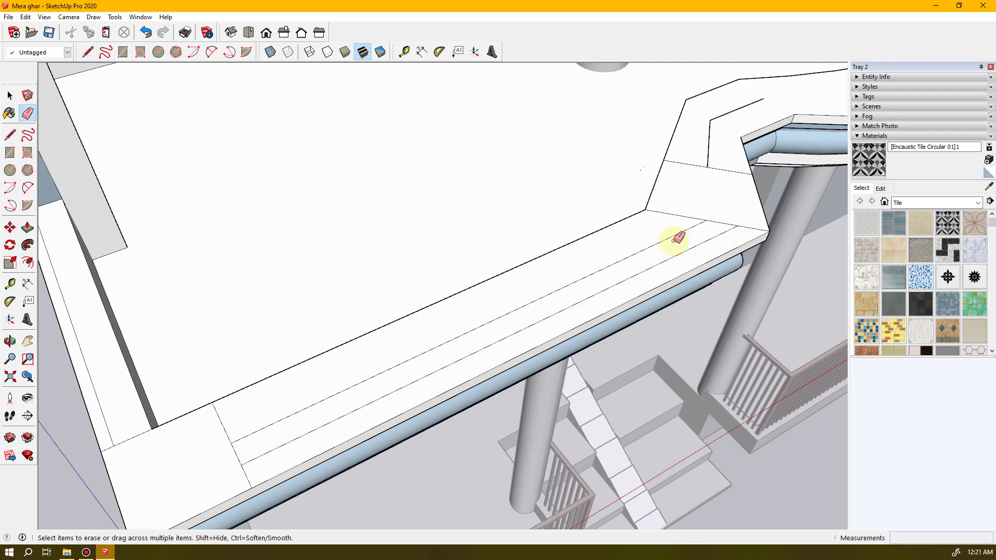
click(655, 244)
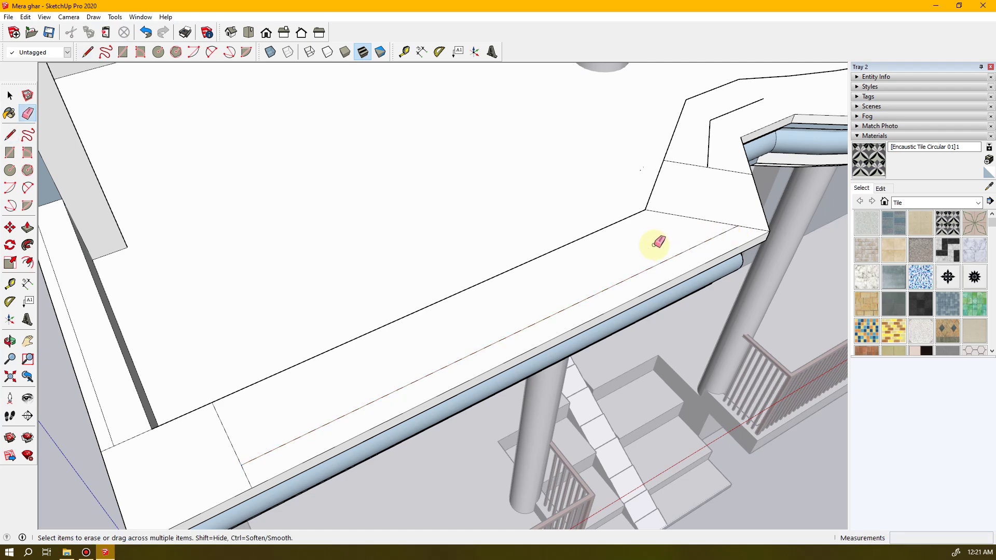
- Draw a diagonal from the parapet's outer bend beside the curved bay to the centre line's bend, and a 9" line across where the curve starts
mouse_move(662, 249)
middle_down()
mouse_move(596, 256)
mouse_move(352, 384)
middle_up()
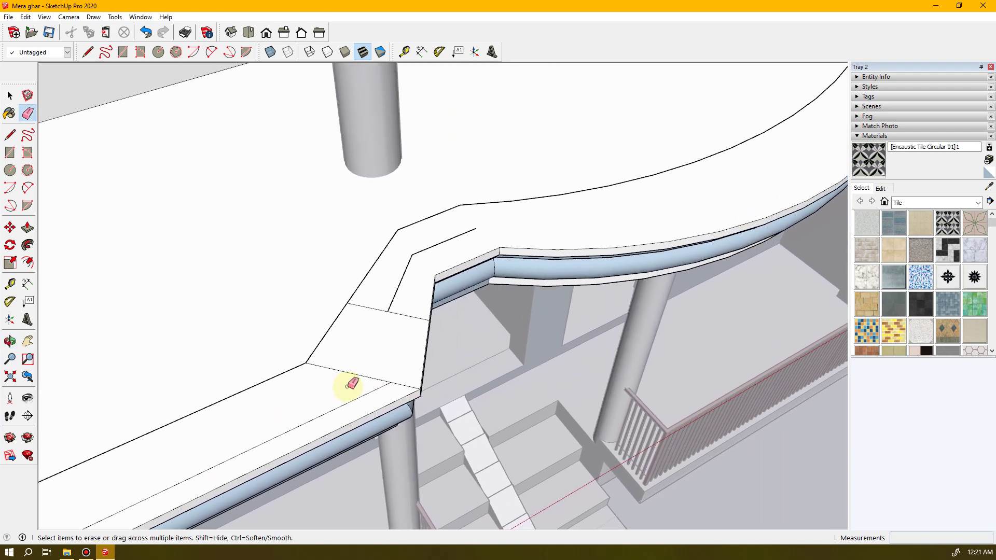
key(l)
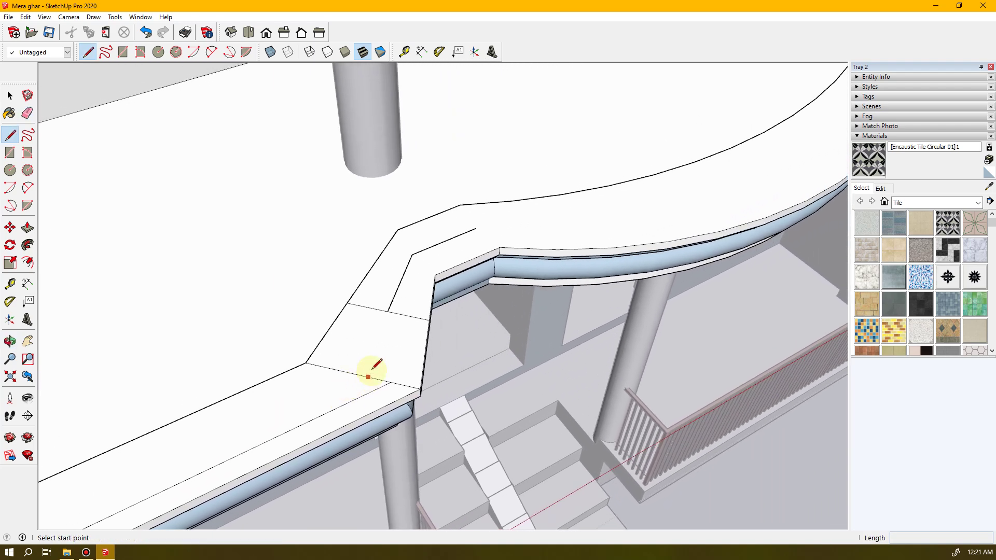
click(409, 316)
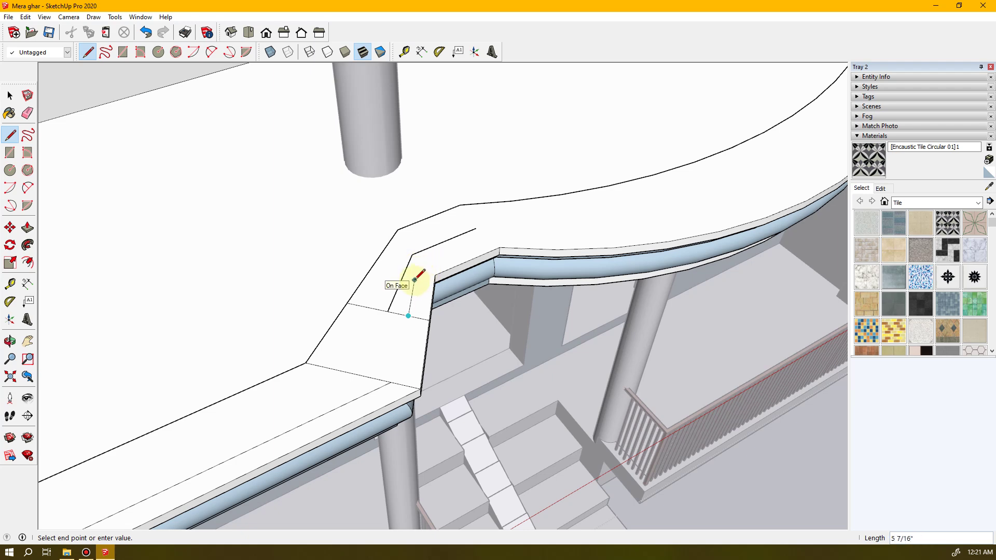
key(Escape)
click(435, 274)
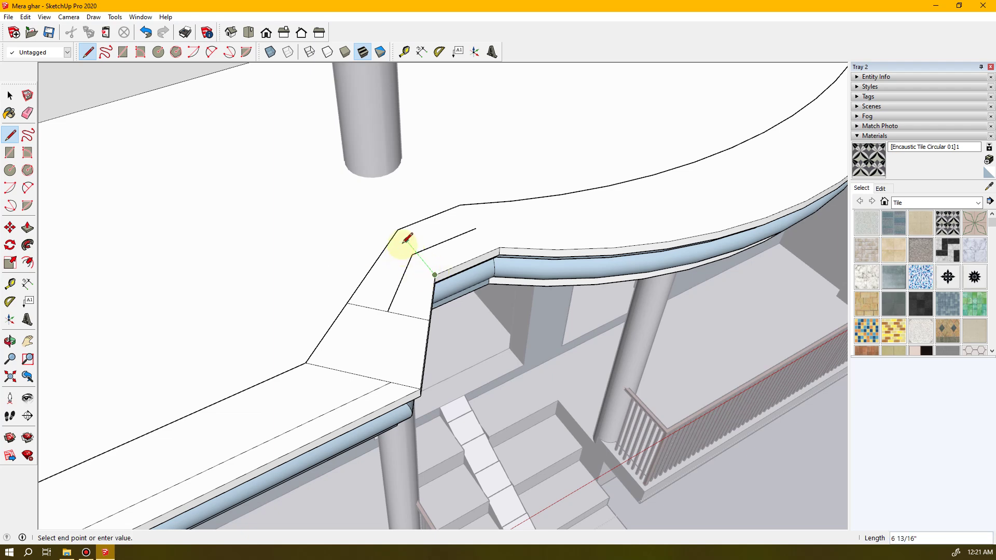
click(412, 255)
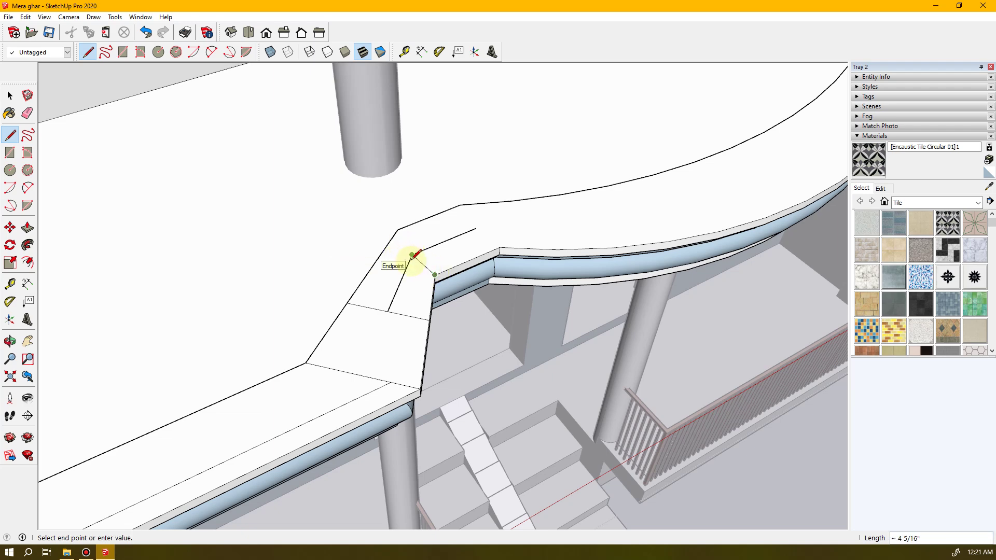
middle_drag(522, 227, 451, 267)
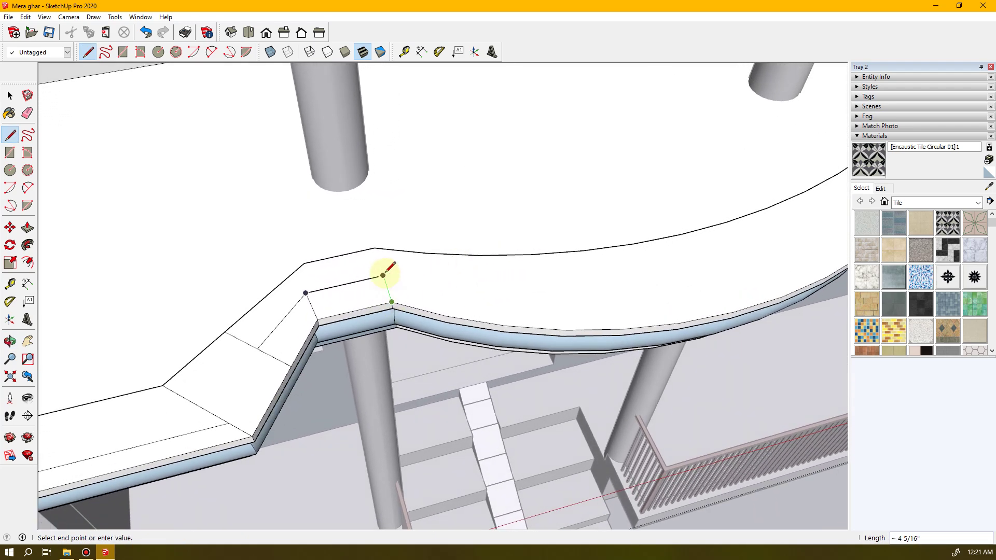
click(375, 249)
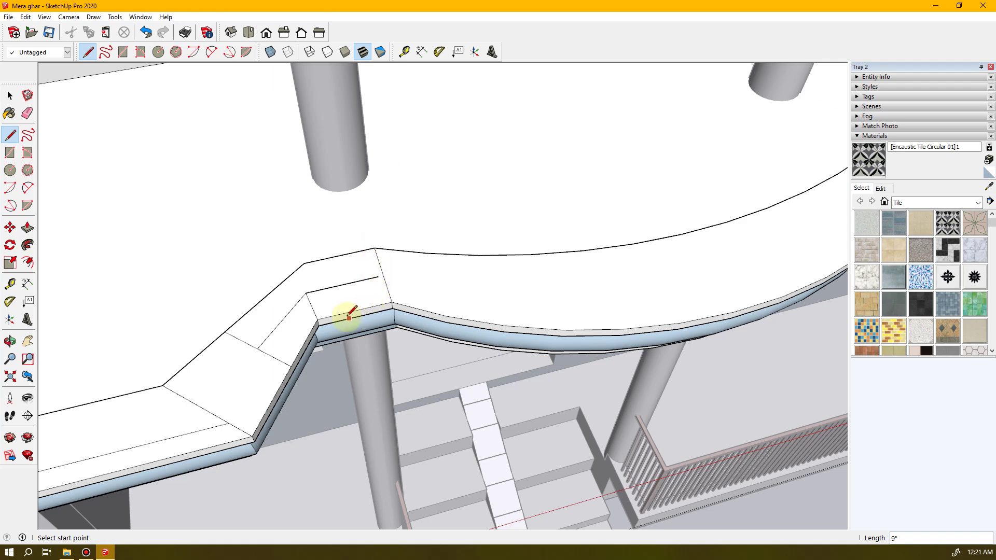
- Draw two lines midway between the centre lines and outer edge, from the diagonal to the cross line and to the corner square
click(312, 306)
click(388, 288)
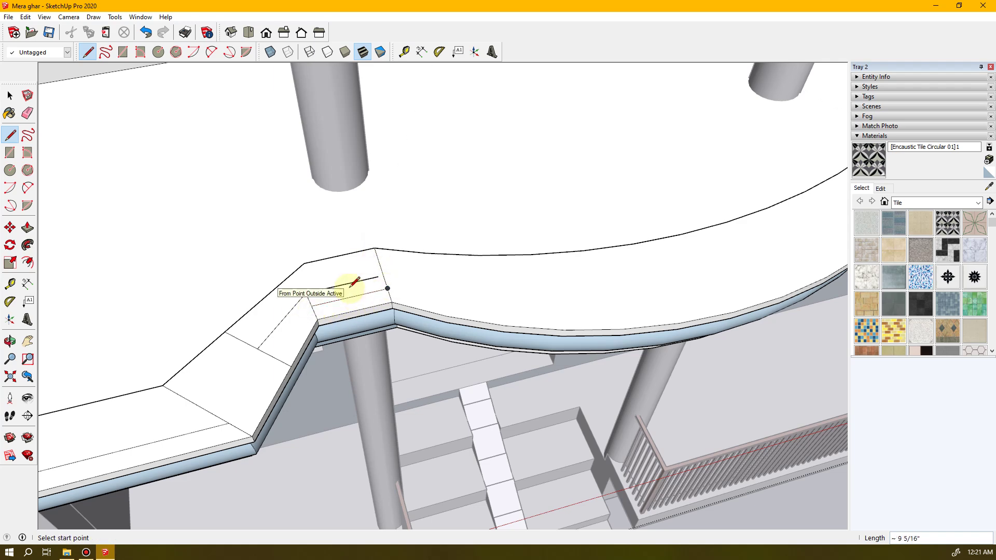
key(e)
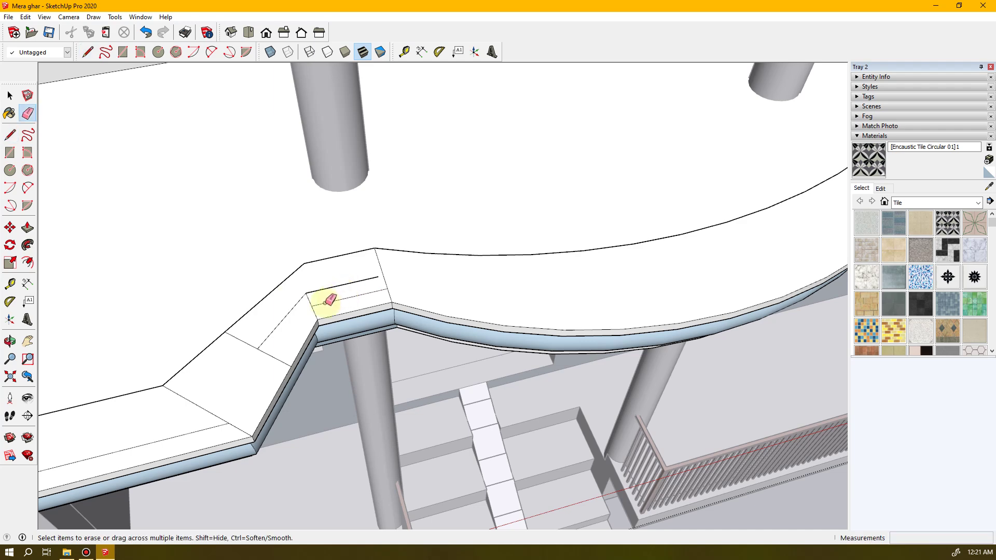
key(l)
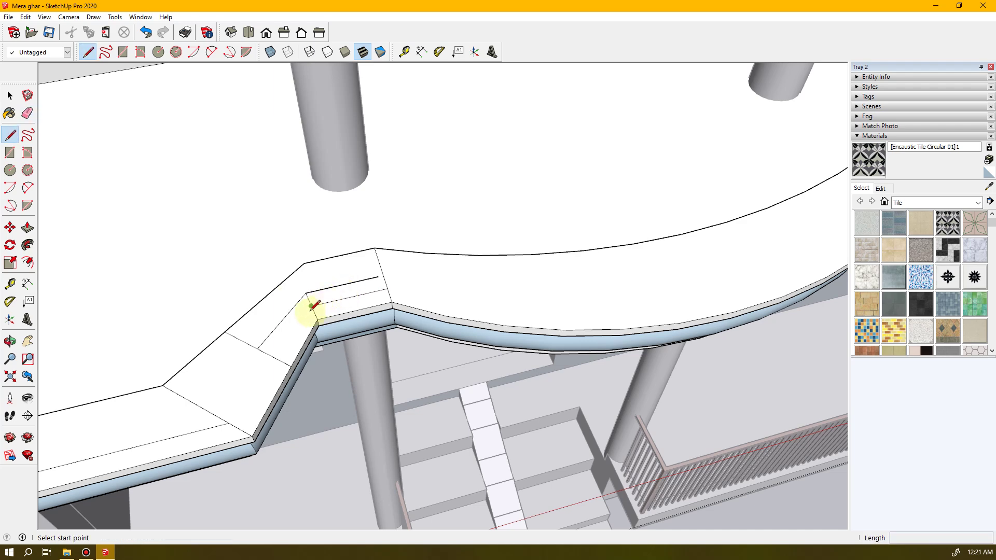
click(311, 306)
click(273, 357)
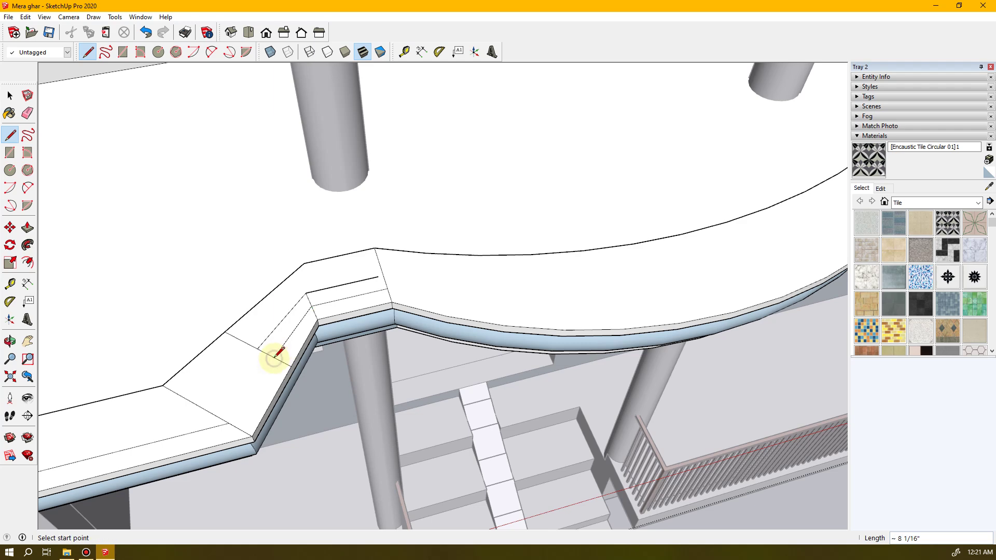
- Erase the two centre lines and the leftover diagonal at this bend of the parapet's top
key(e)
mouse_move(274, 356)
mouse_down()
mouse_move(282, 324)
mouse_move(310, 292)
mouse_up()
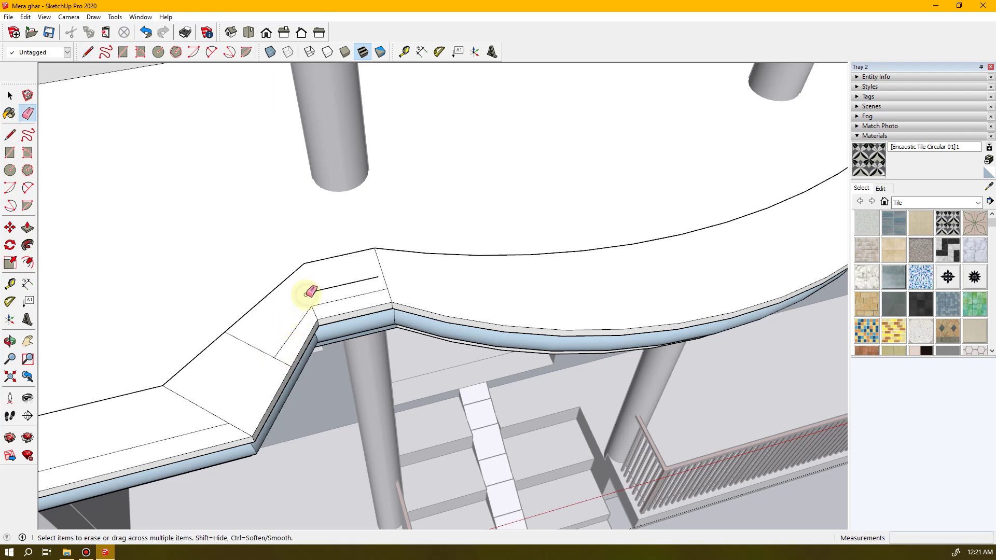
click(314, 289)
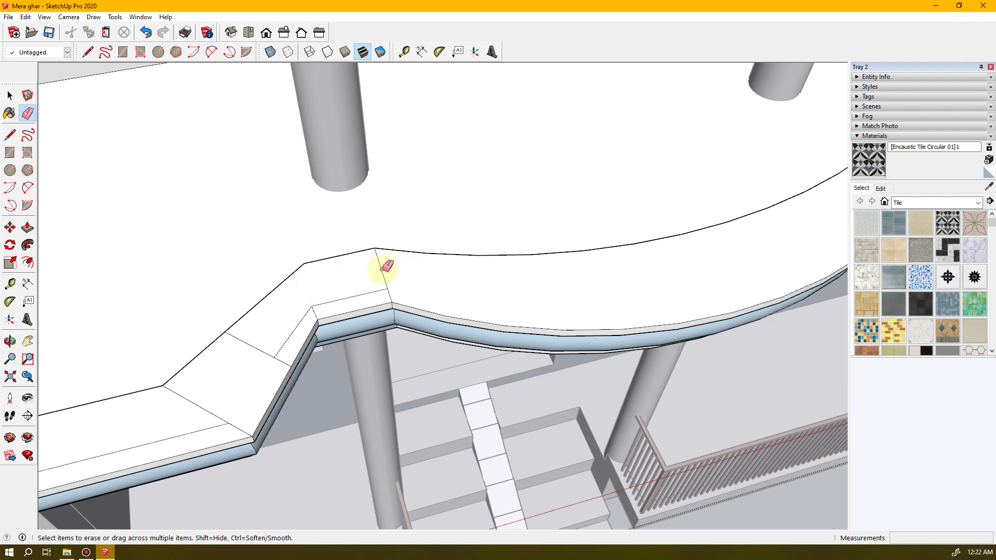
drag(319, 310, 389, 290)
- Draw a 9" line across the parapet's top at the opposite end of the curved bay
mouse_move(523, 302)
middle_down()
mouse_move(585, 318)
mouse_move(259, 355)
mouse_move(467, 296)
mouse_move(258, 351)
middle_up()
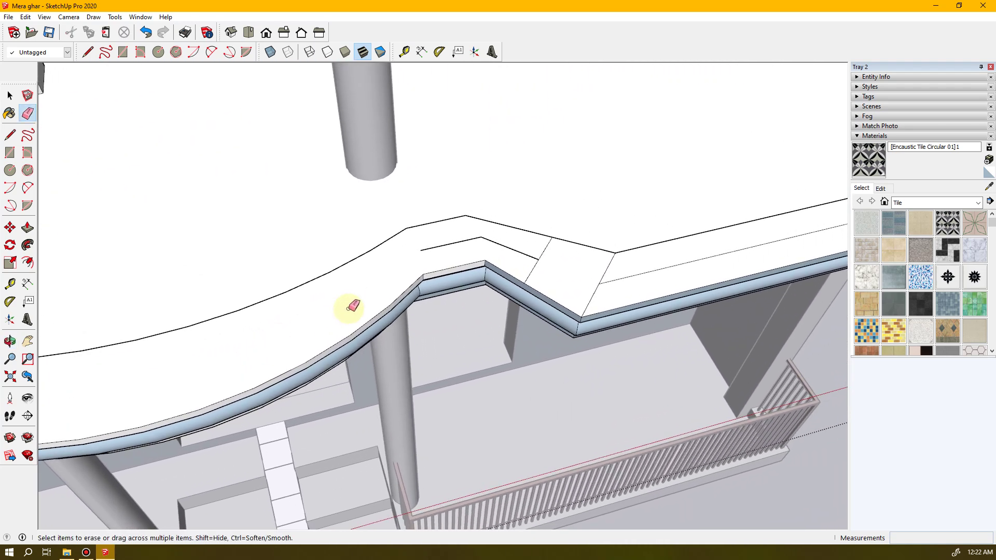
key(l)
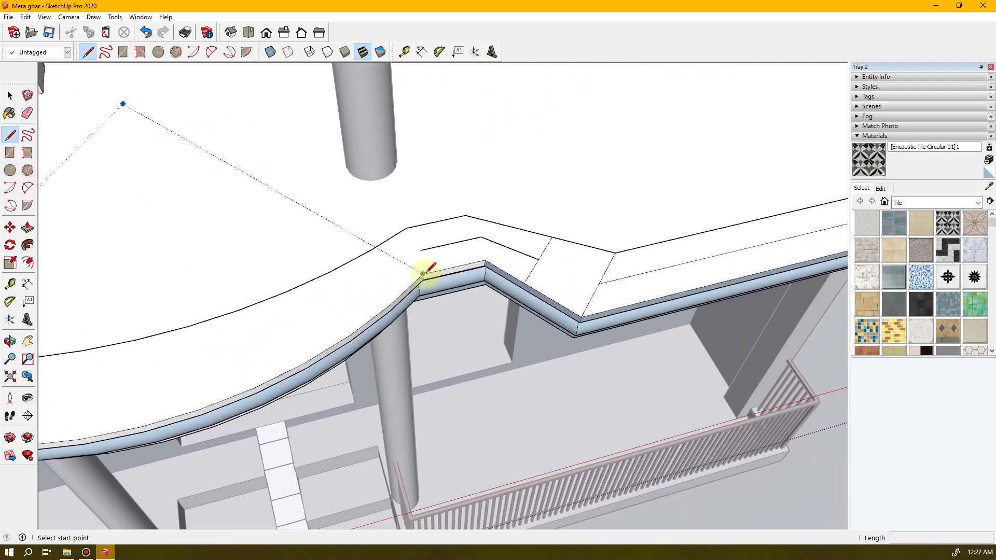
click(423, 273)
click(406, 228)
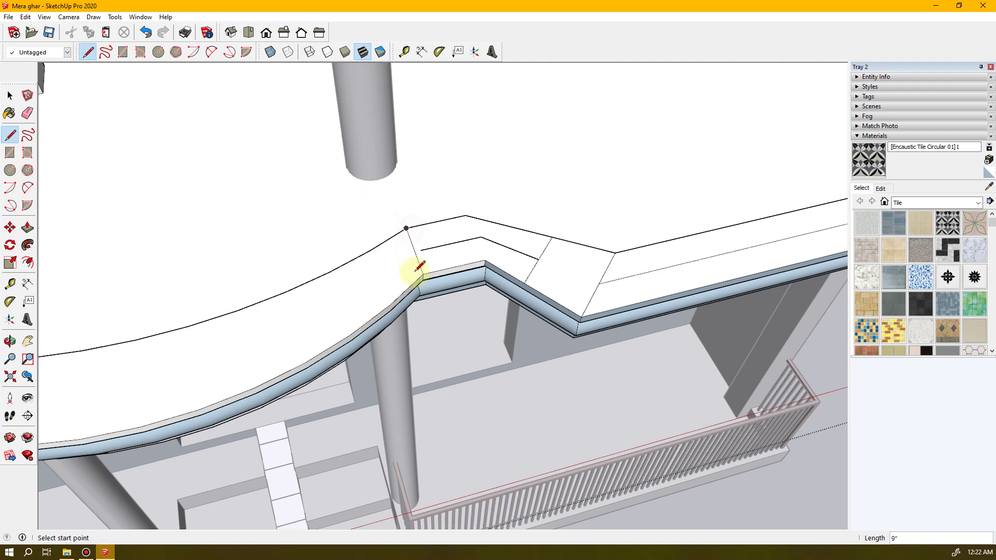
- Draw a bent line midway between the centre lines and outer edge, from the cross line to the corner square, and erase the centre lines
click(418, 265)
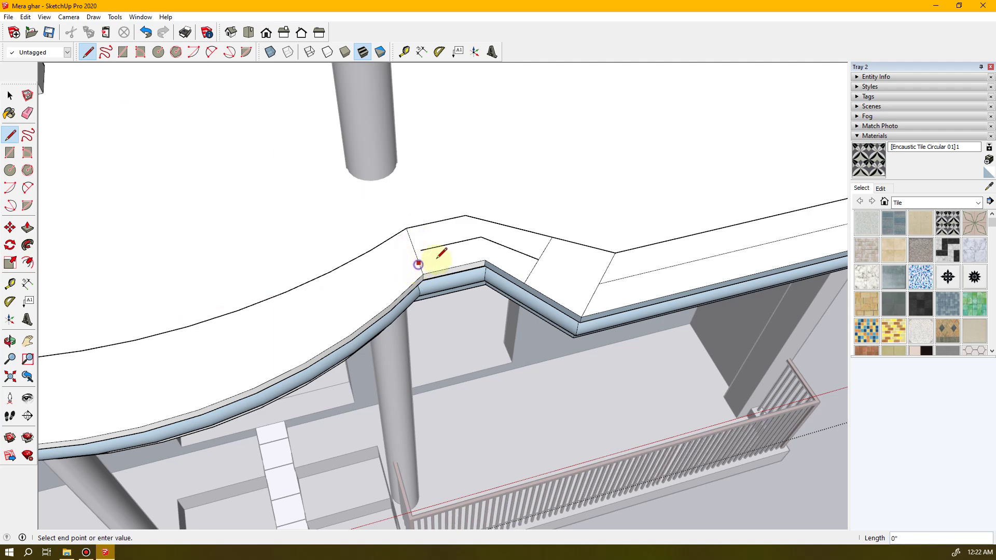
click(480, 249)
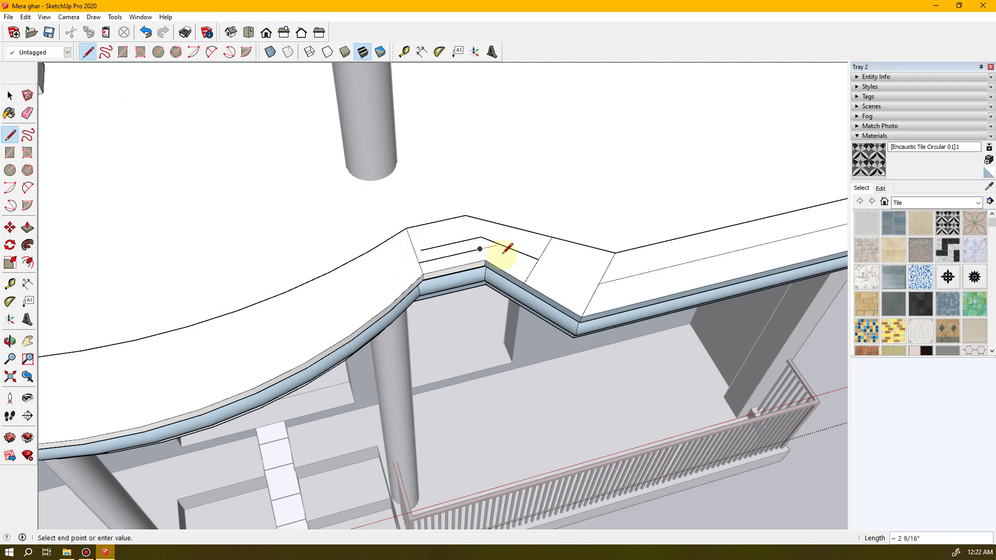
click(532, 270)
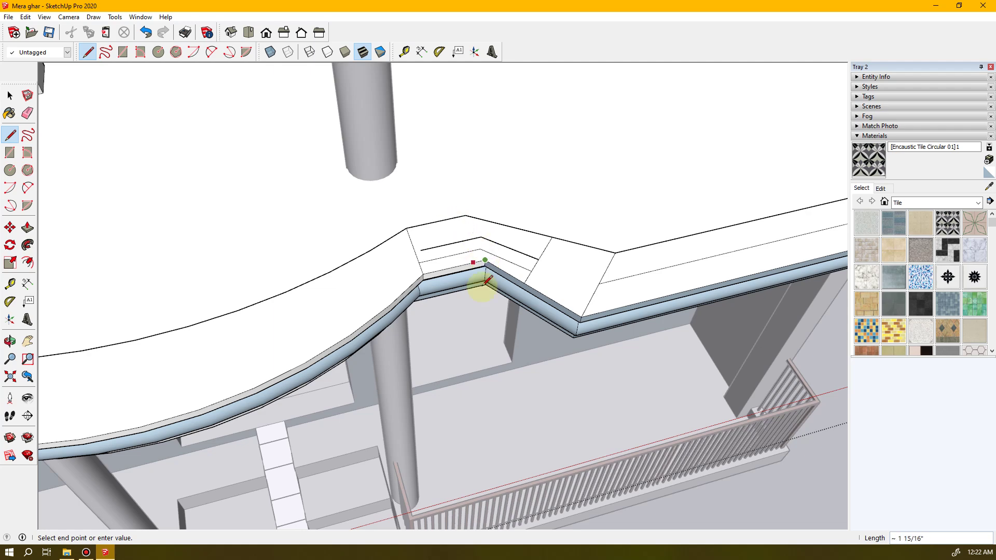
key(e)
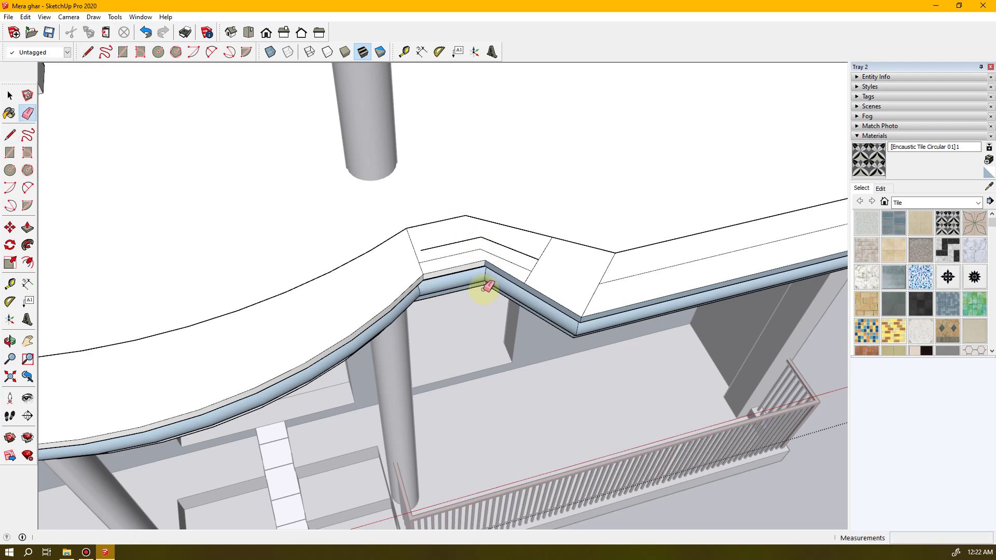
- Erase the extra offset lines at the coping's notch and join the line ends along the curved section with a two-point arc, bulge about 1' 1 1/8"
click(415, 248)
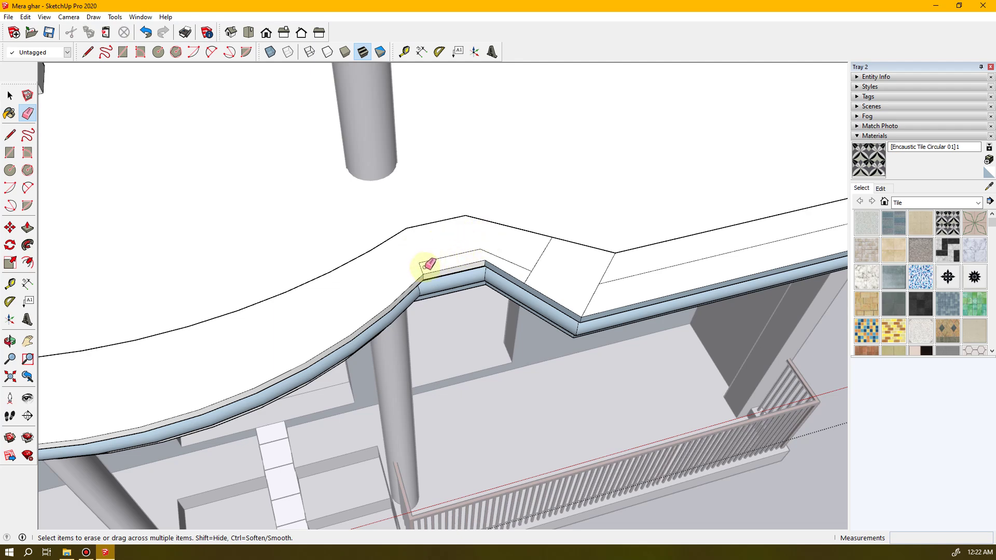
middle_drag(404, 286, 629, 249)
click(194, 51)
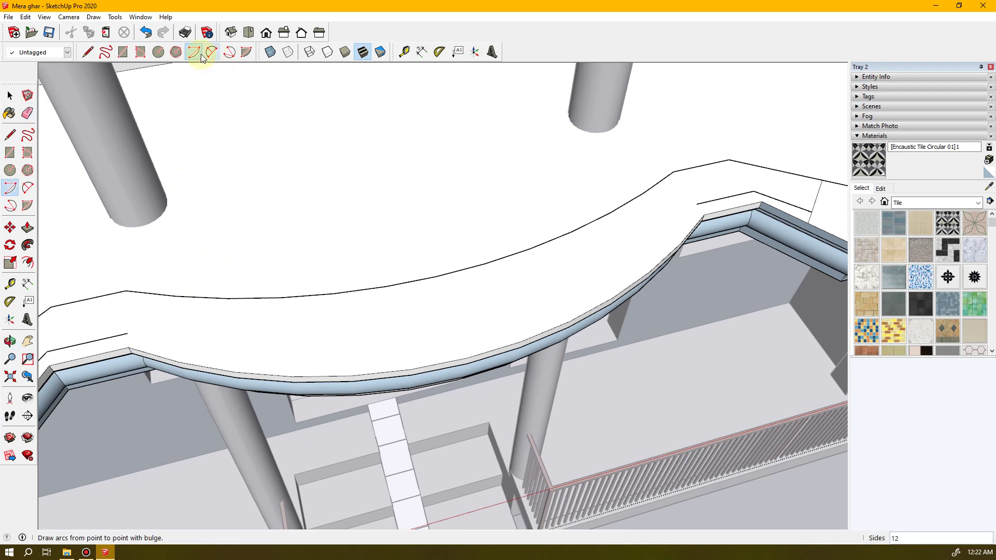
click(209, 52)
click(127, 334)
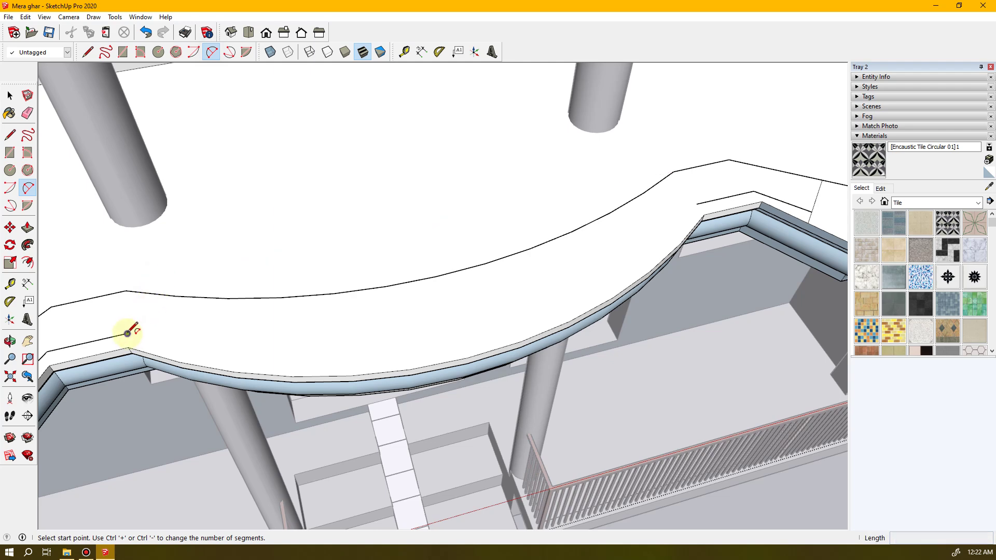
click(697, 204)
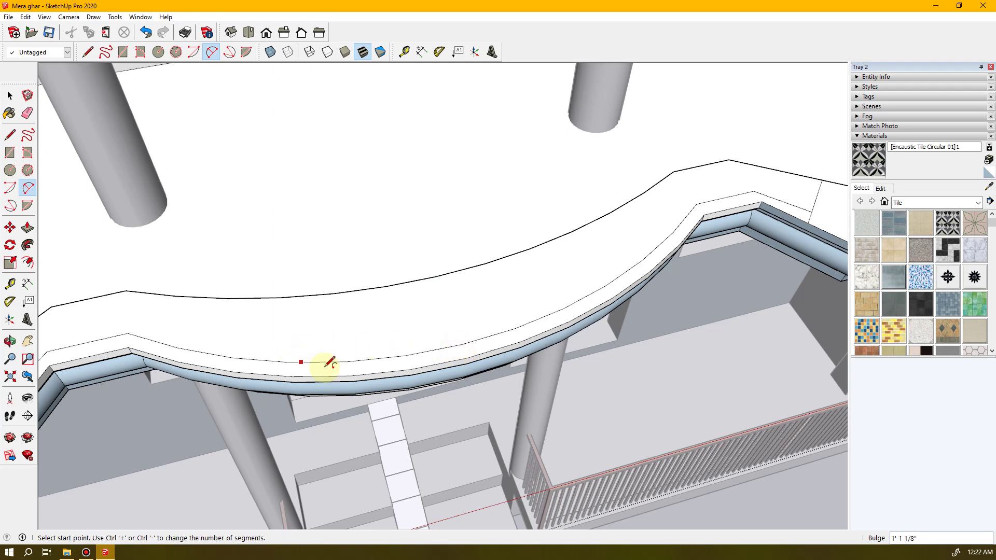
middle_drag(340, 373, 487, 373)
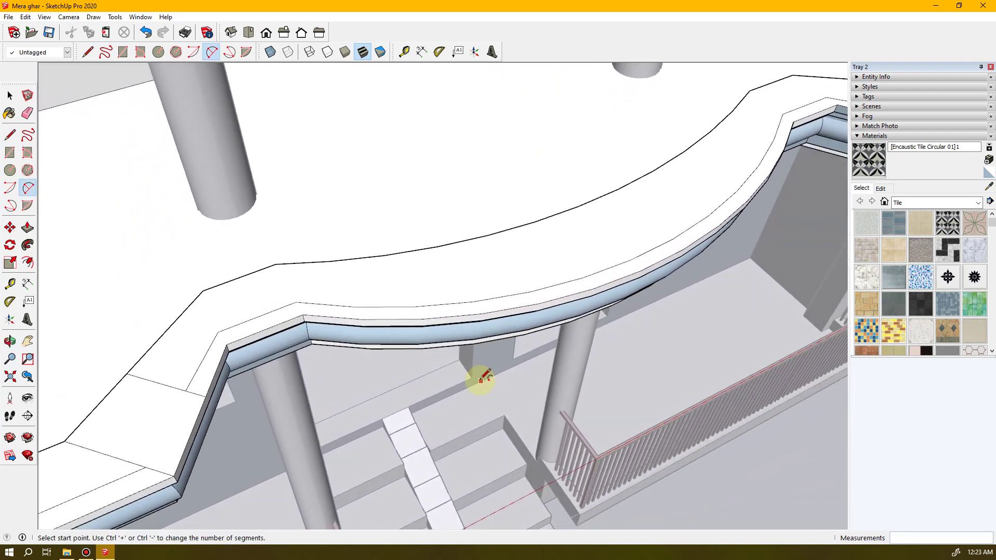
- Draw a line about 8' 3 1/4" long along the straight front coping and one about 2' 9" along the adjoining side coping
key(space)
middle_drag(344, 407, 374, 357)
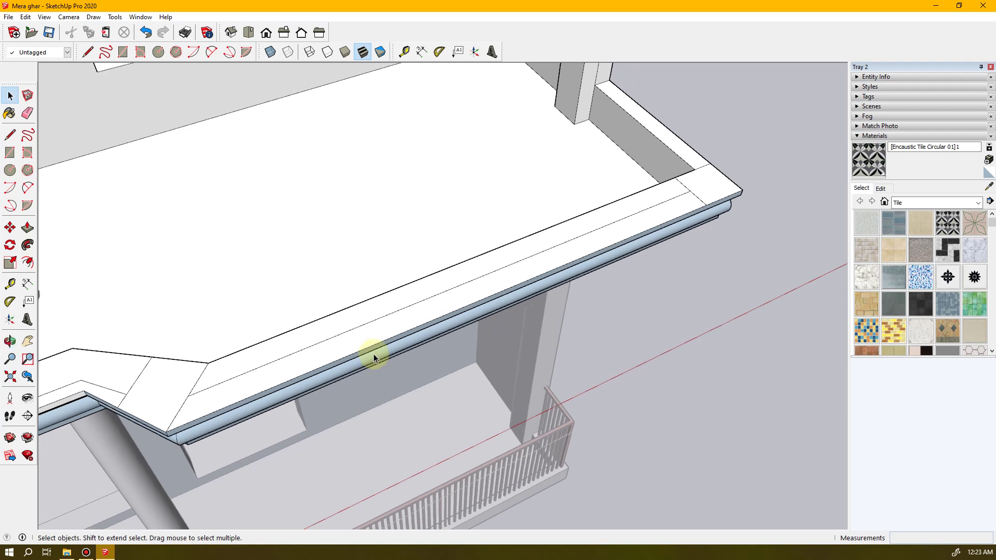
key(l)
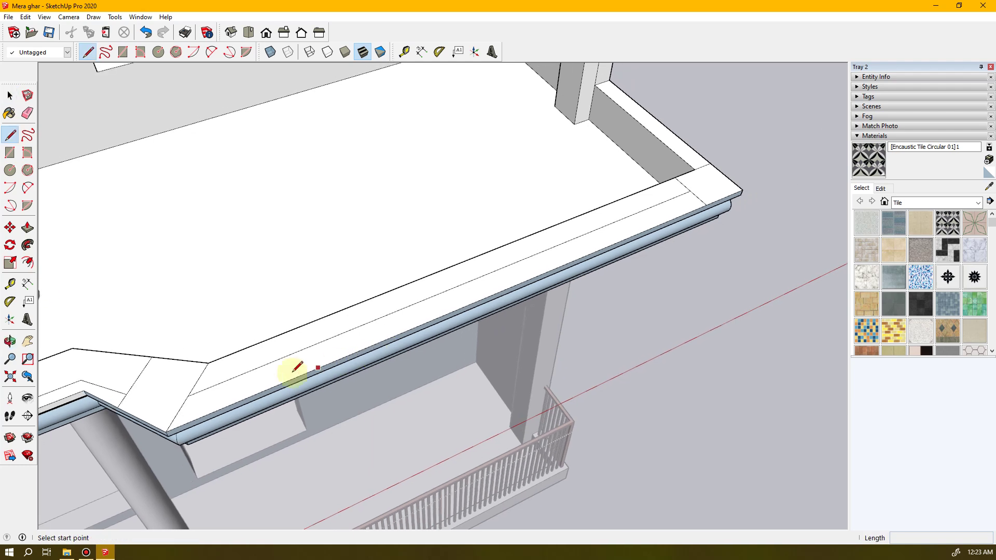
click(177, 414)
click(698, 198)
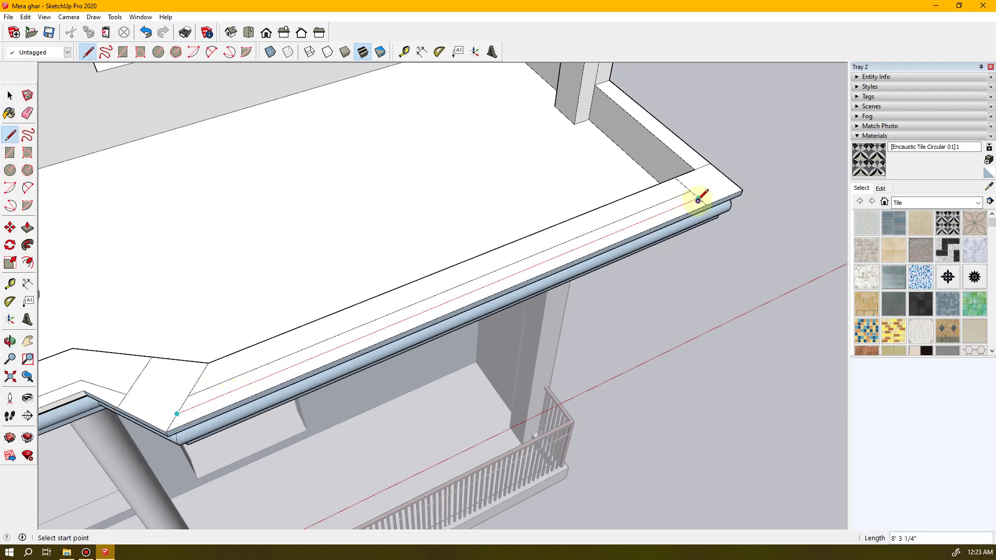
click(703, 166)
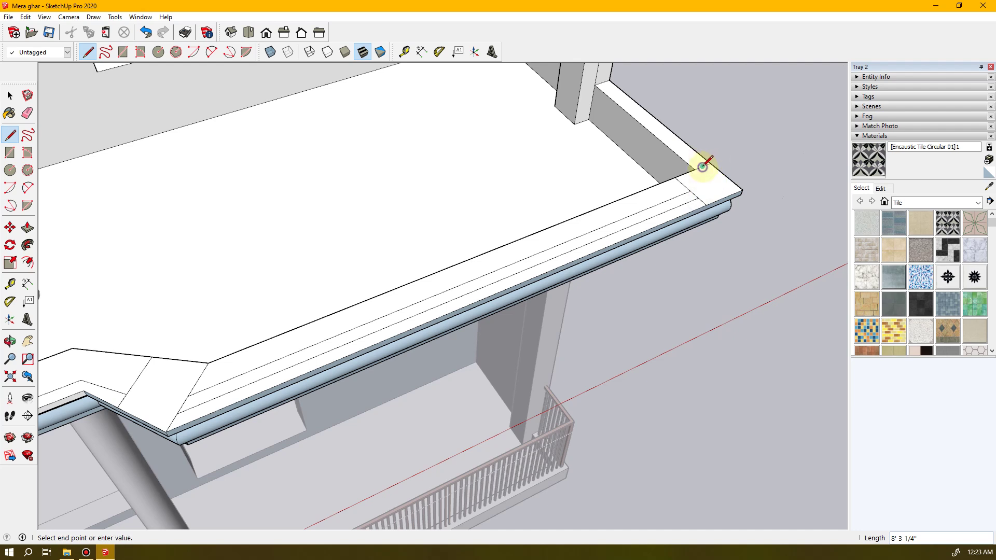
click(602, 82)
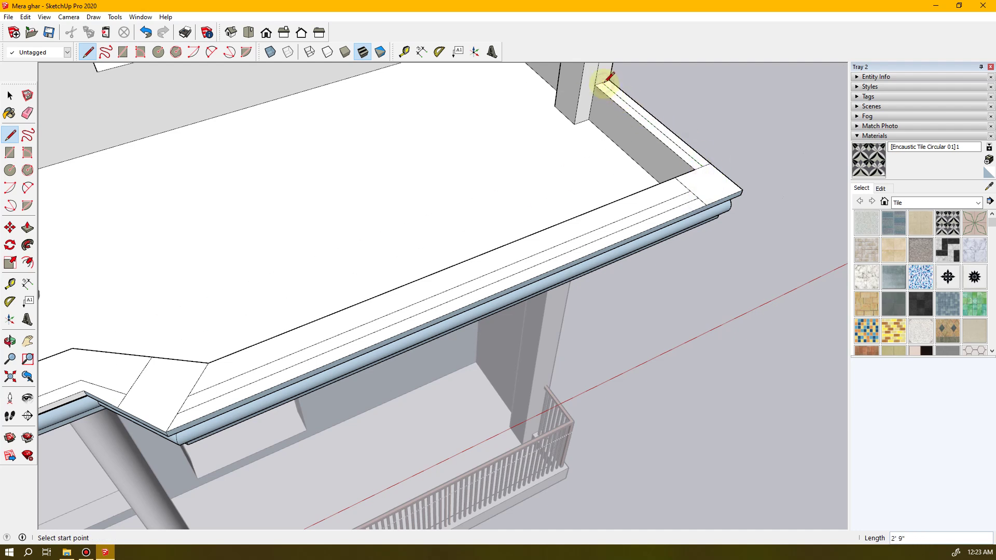
- Draw a line closer to the side coping's outer edge, and erase the inner lengthwise lines on the side and front copings
middle_drag(711, 205, 539, 225)
scroll(498, 315, up, 2)
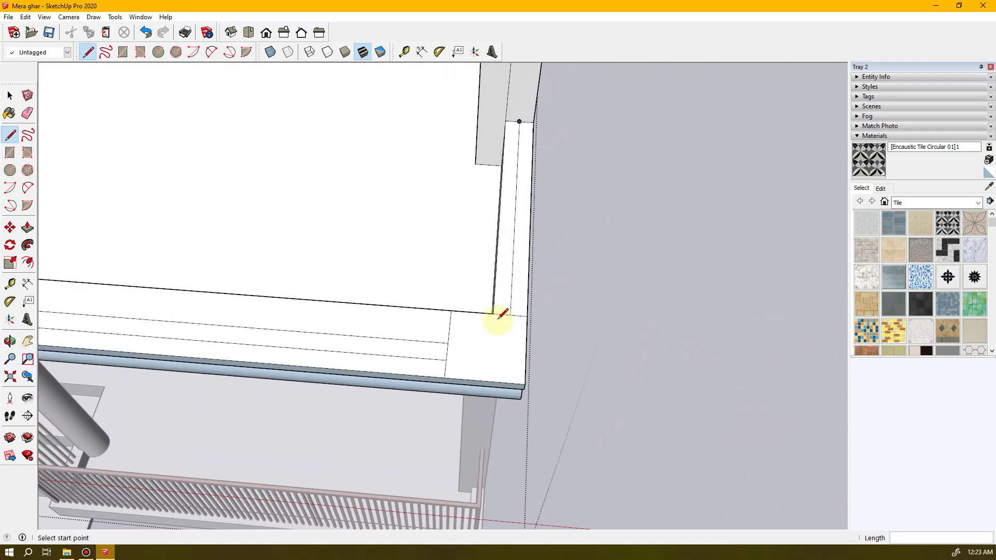
click(519, 315)
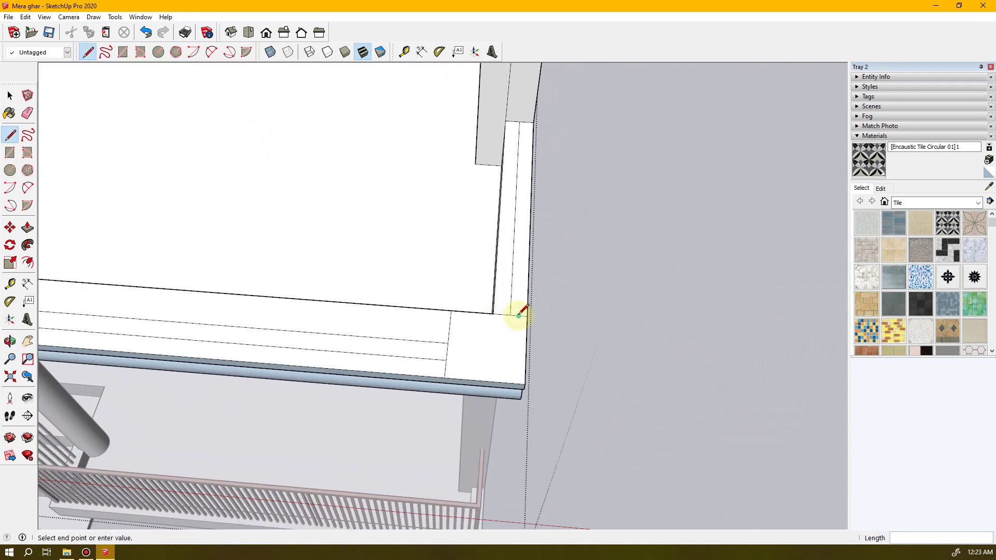
click(529, 124)
key(e)
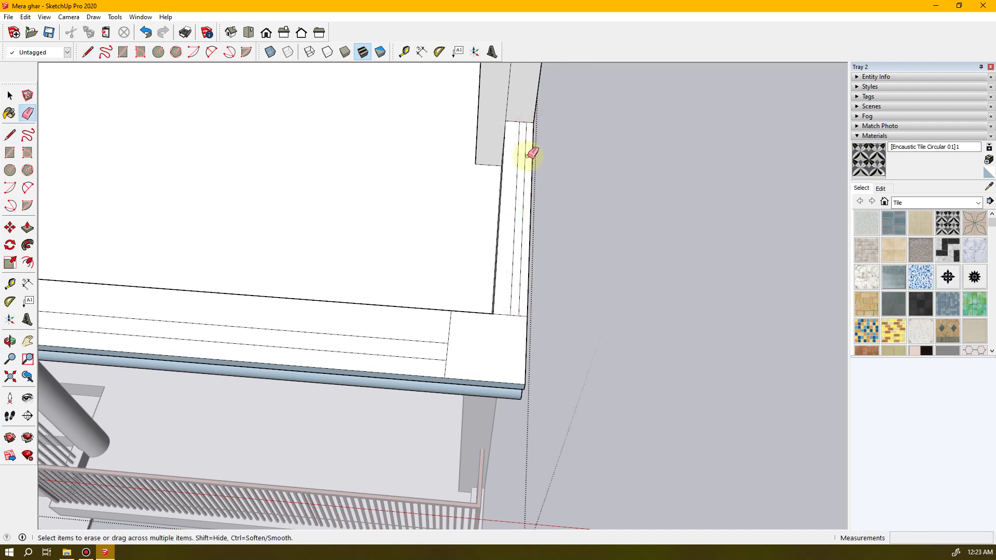
click(515, 193)
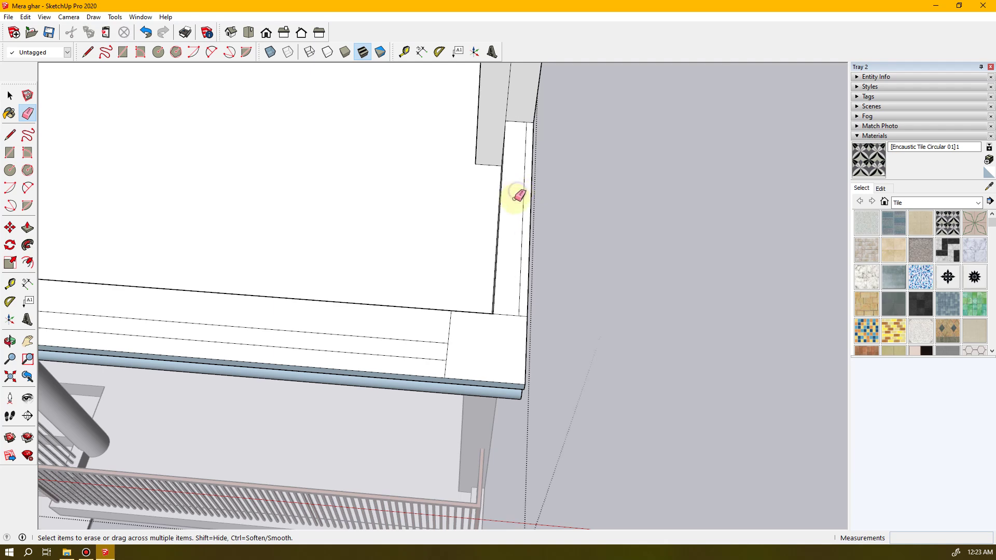
click(434, 341)
- Examine the lines along the front coping from the straight section past the curve to the opposite side coping
middle_drag(357, 324, 603, 322)
middle_drag(413, 319, 722, 329)
mouse_move(311, 326)
middle_down()
mouse_move(730, 344)
mouse_move(723, 335)
middle_up()
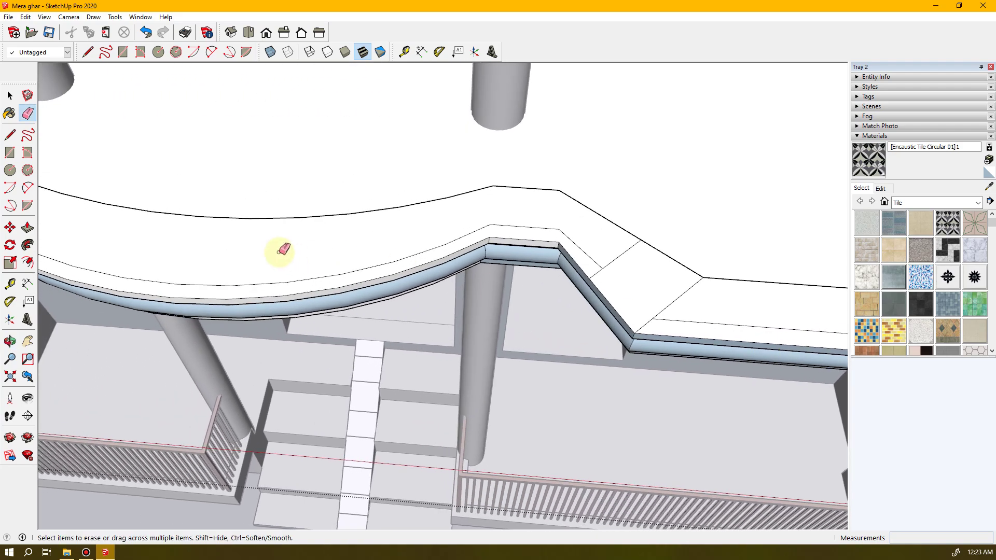
mouse_move(278, 250)
middle_down()
mouse_move(407, 276)
mouse_move(338, 289)
middle_up()
mouse_move(680, 335)
middle_down()
mouse_move(306, 306)
mouse_move(736, 311)
mouse_move(137, 253)
mouse_move(617, 291)
middle_up()
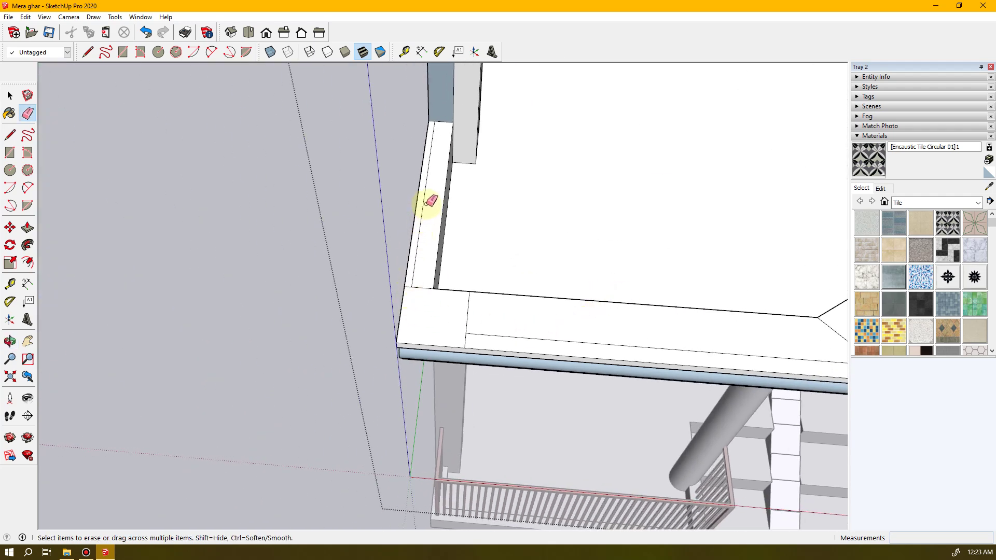
key(space)
middle_drag(423, 203, 401, 288)
scroll(402, 288, up, 3)
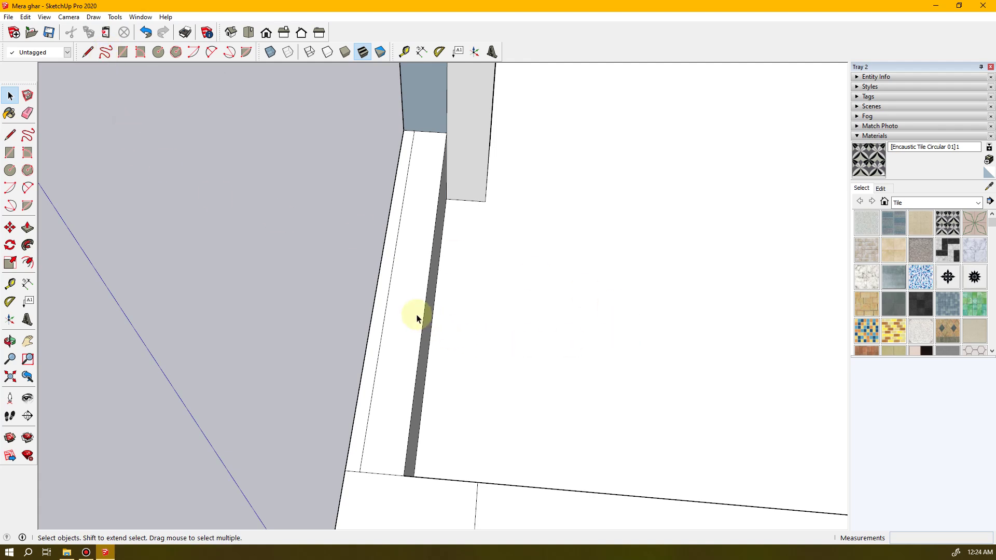
- Try to draw a small rectangle with a dimension of 0.5 on top of the narrow side coping
key(r)
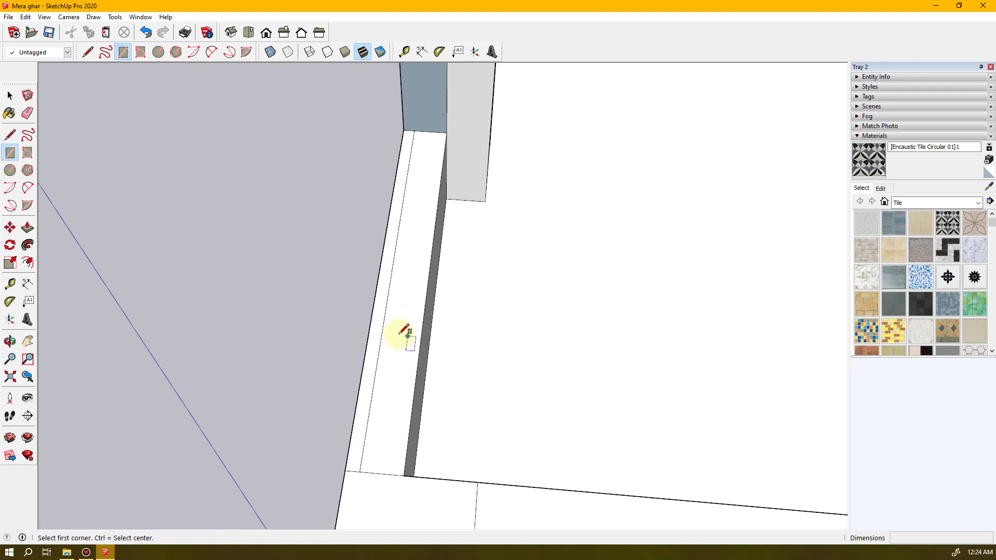
click(398, 314)
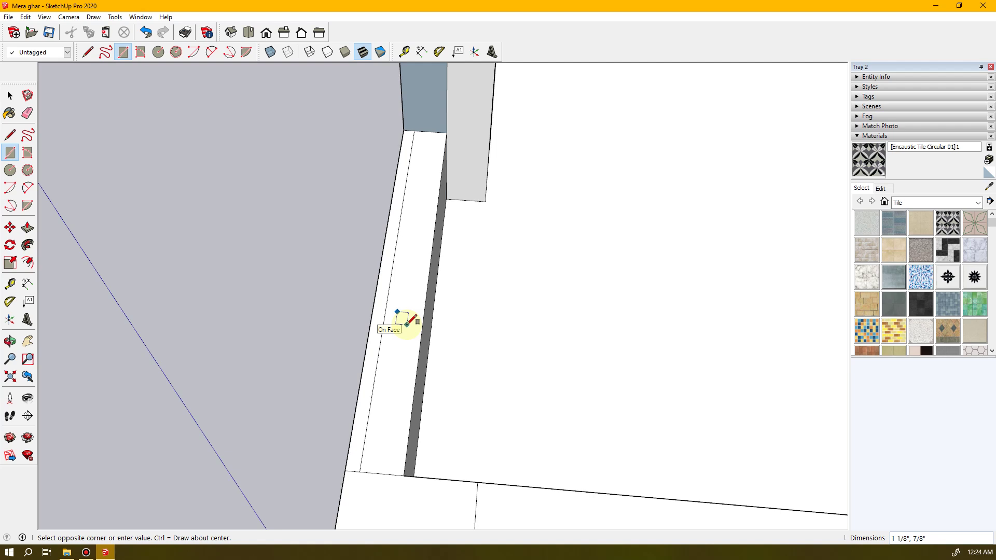
text(0.5)
key(Return)
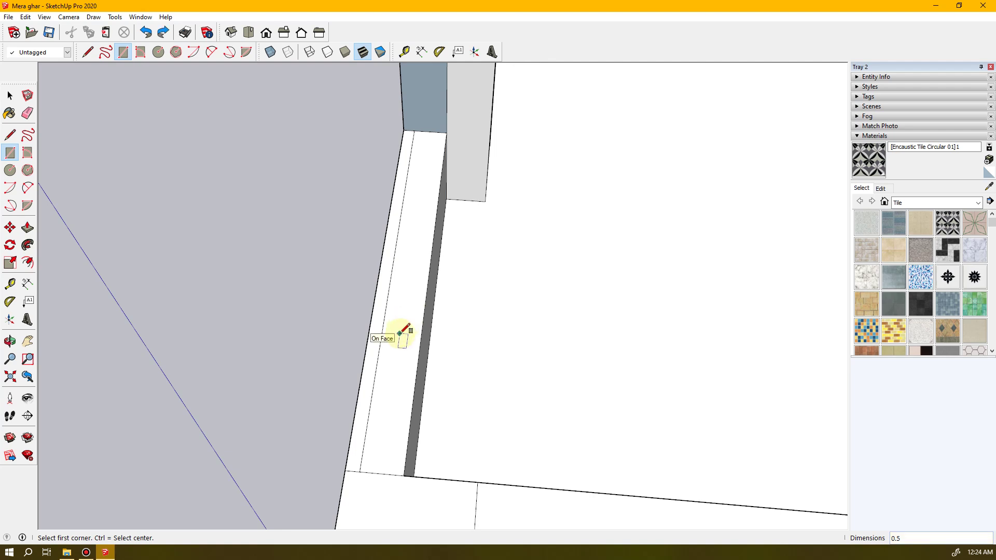
click(385, 310)
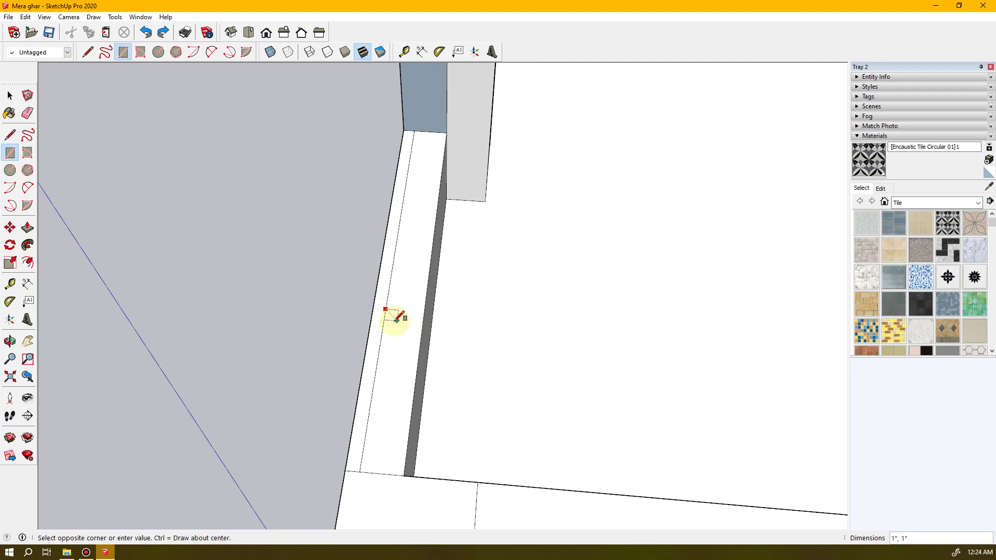
key(Escape)
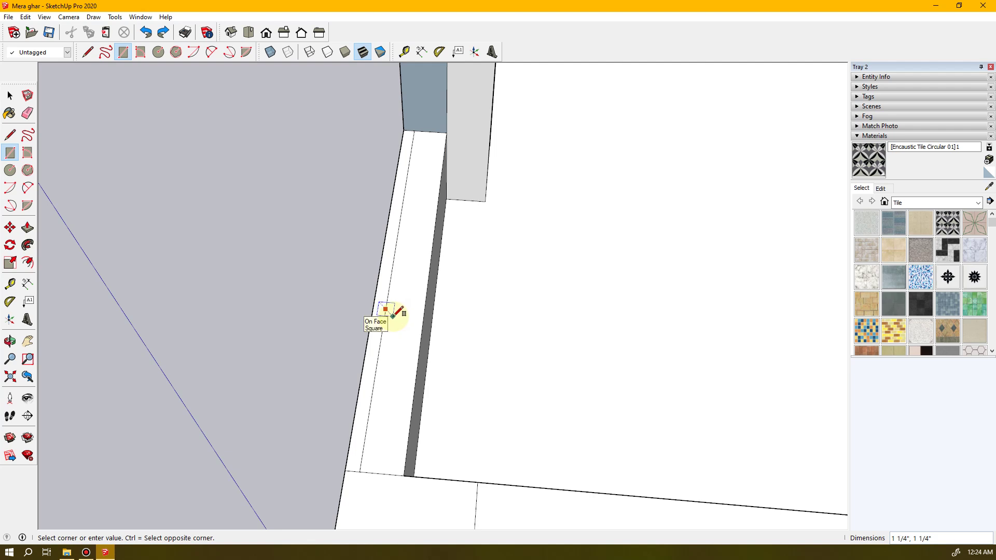
key(space)
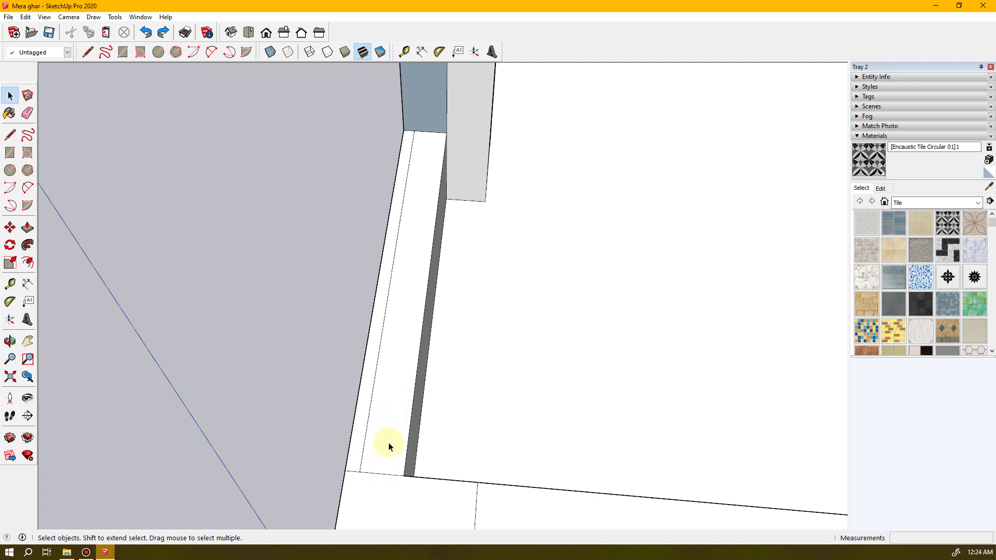
- Try to draw a small 0.5 rectangle on the edge where the side coping meets the corner, switching between centre and corner placement
middle_drag(391, 433, 393, 353)
key(r)
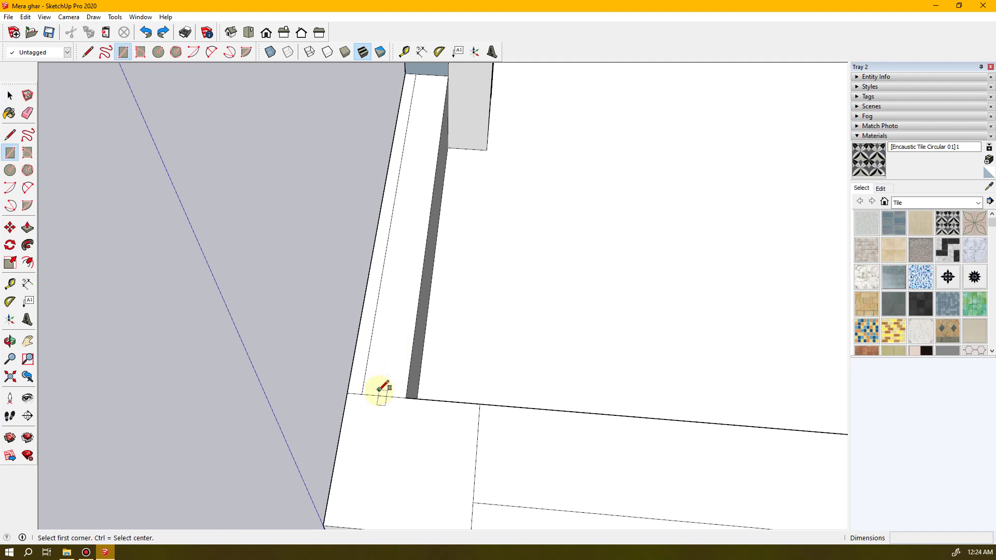
click(377, 396)
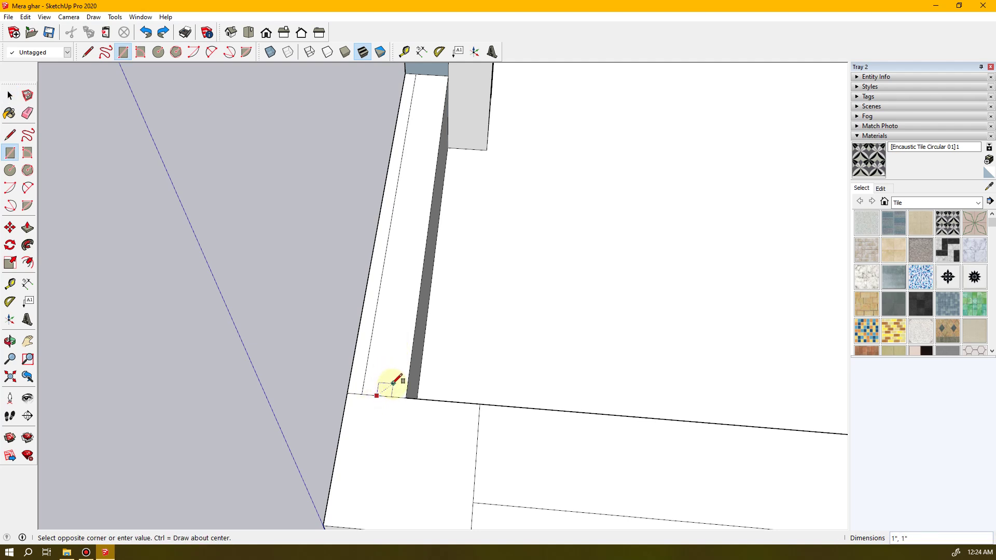
click(390, 384)
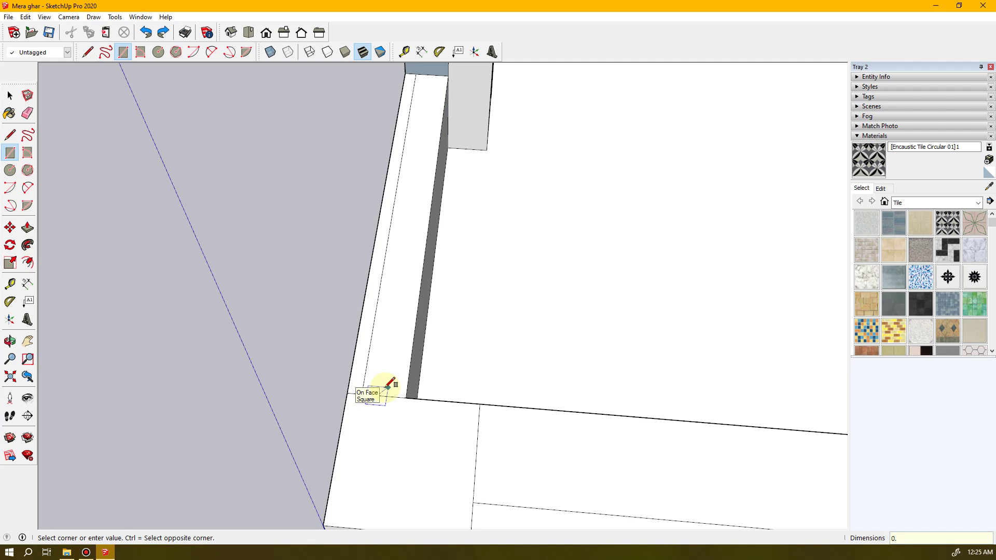
key(ctrl)
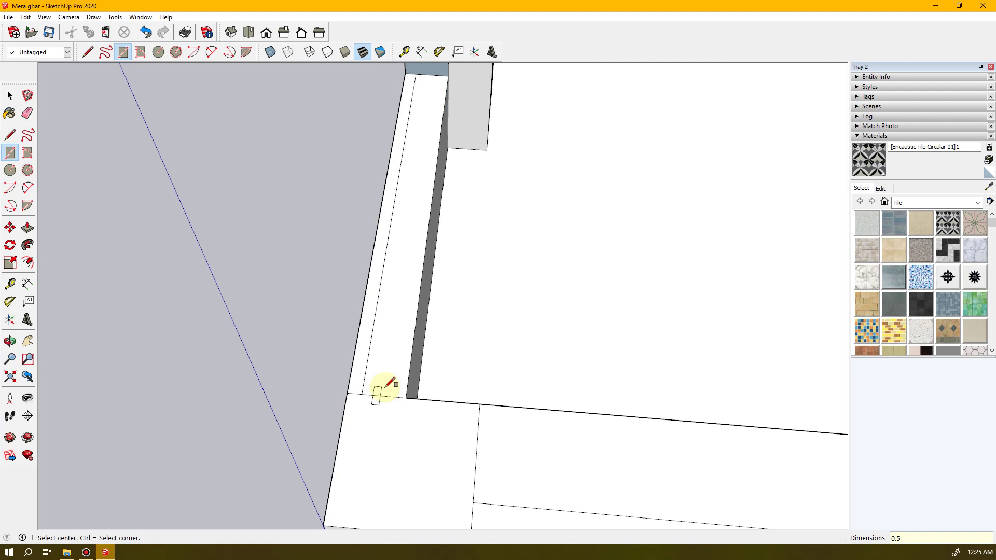
click(393, 397)
key(ctrl+z)
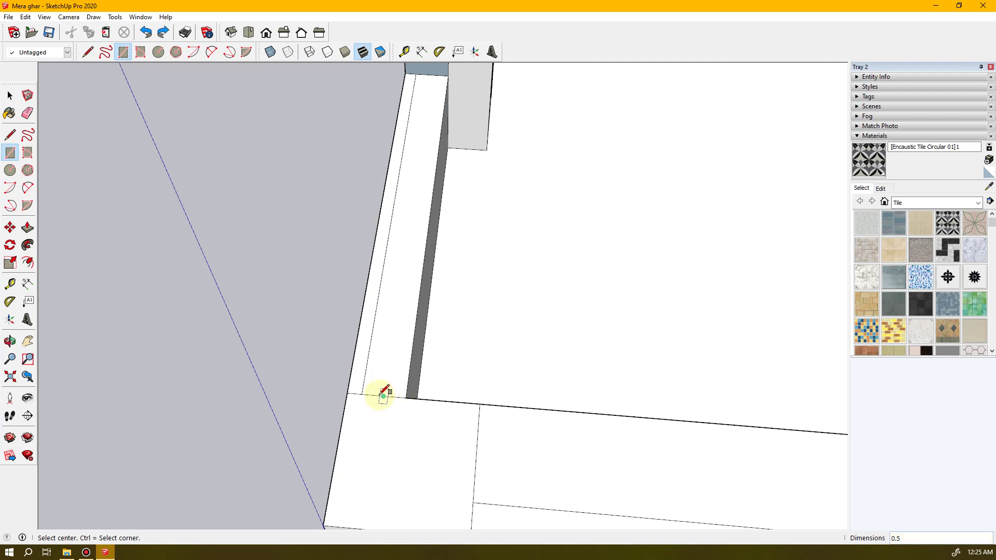
click(377, 395)
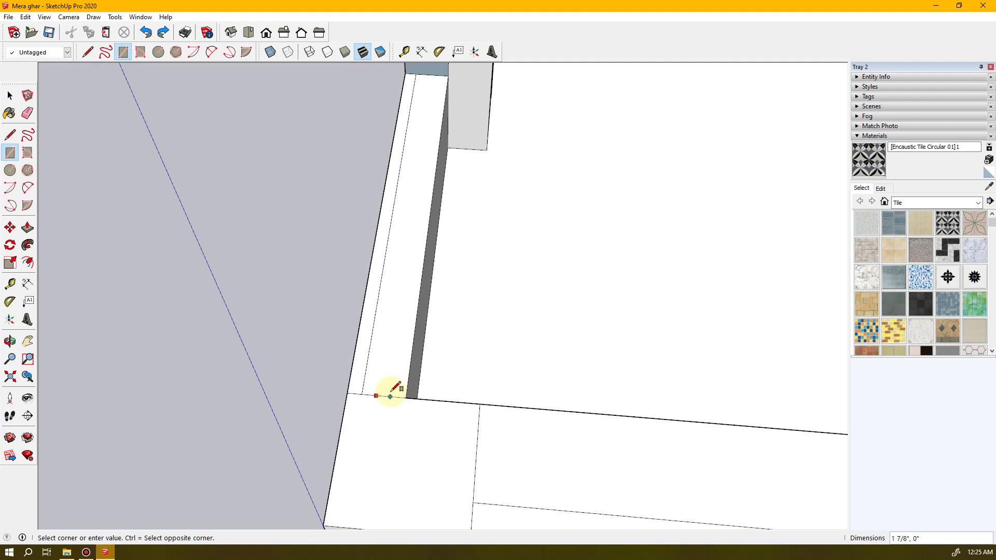
key(ctrl)
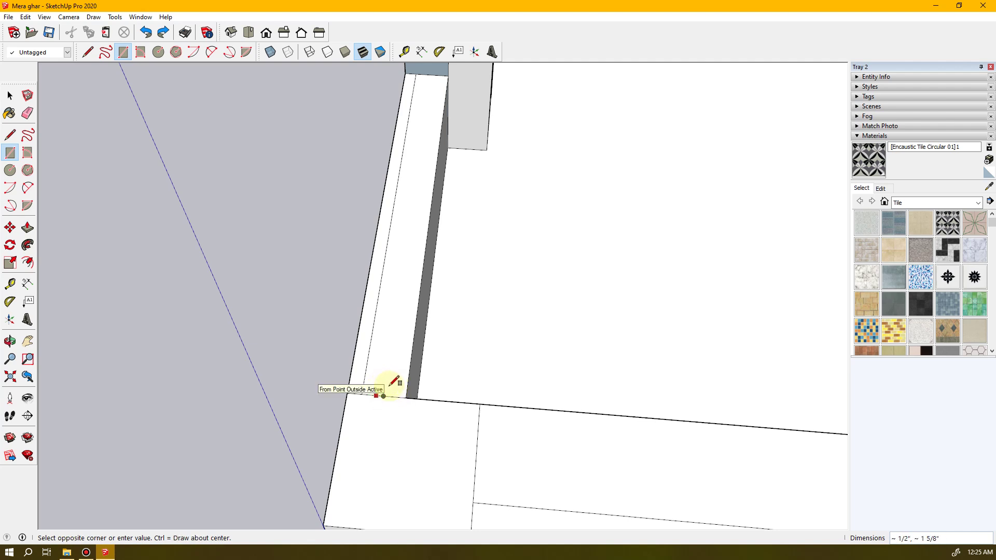
key(space)
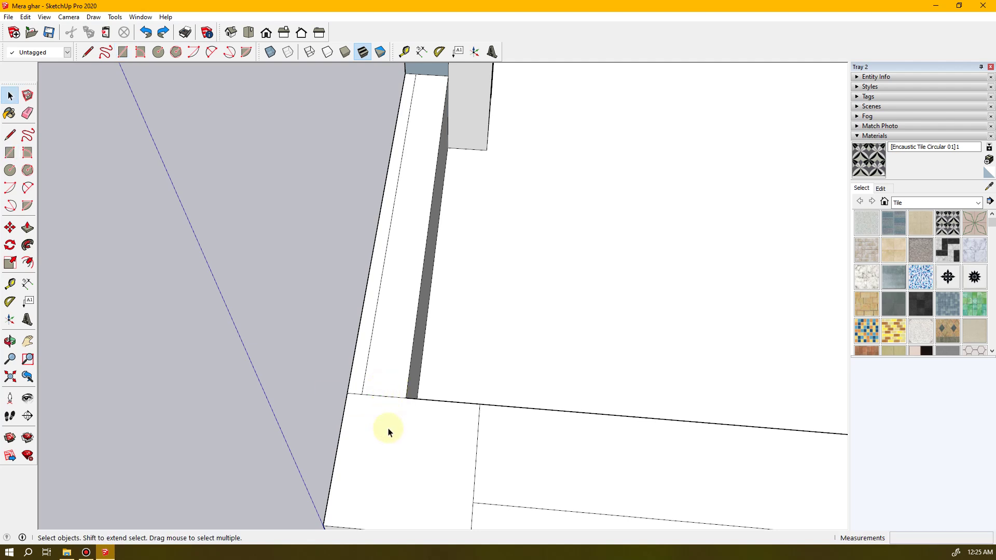
- Draw a small rectangle on the coping's corner face, entering 0.5 as its dimension
middle_drag(415, 435, 422, 367)
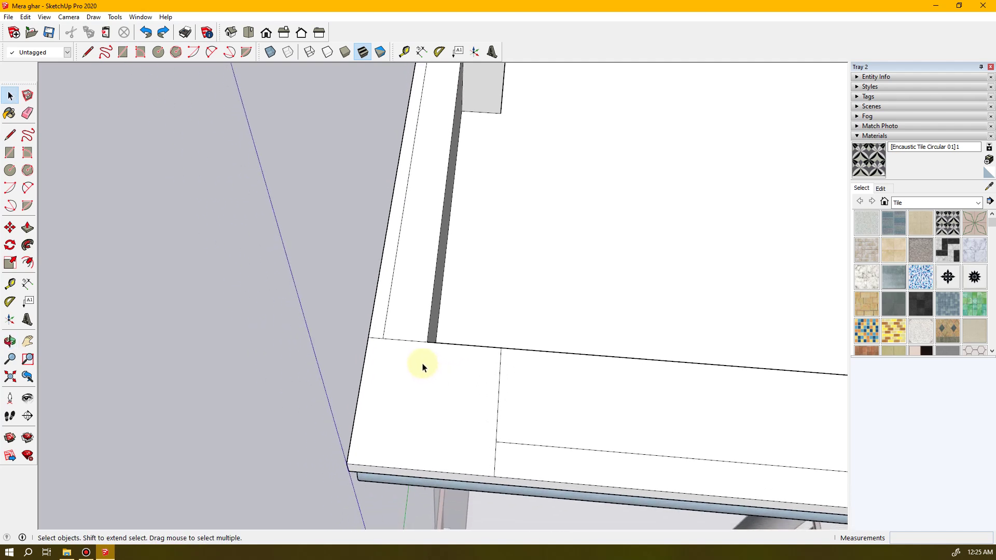
key(r)
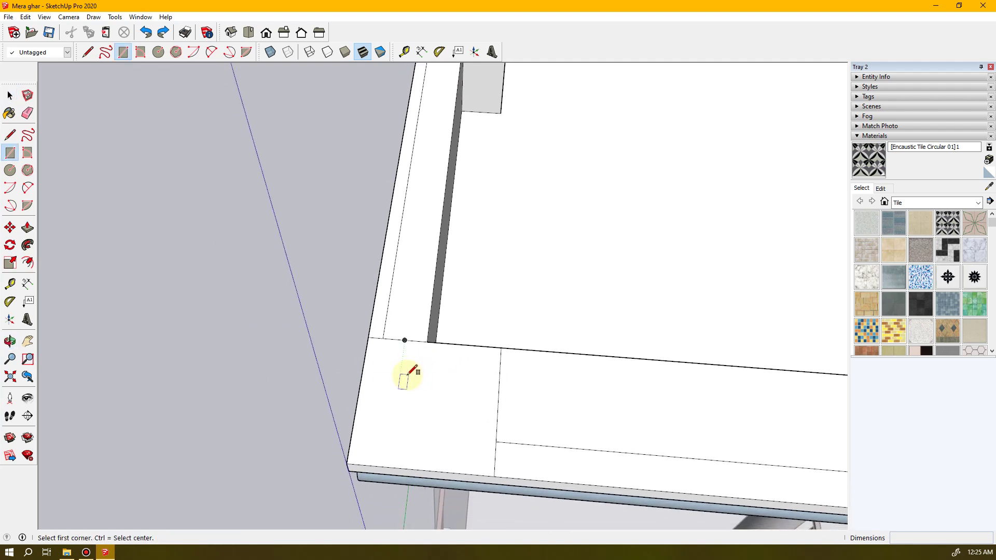
click(425, 378)
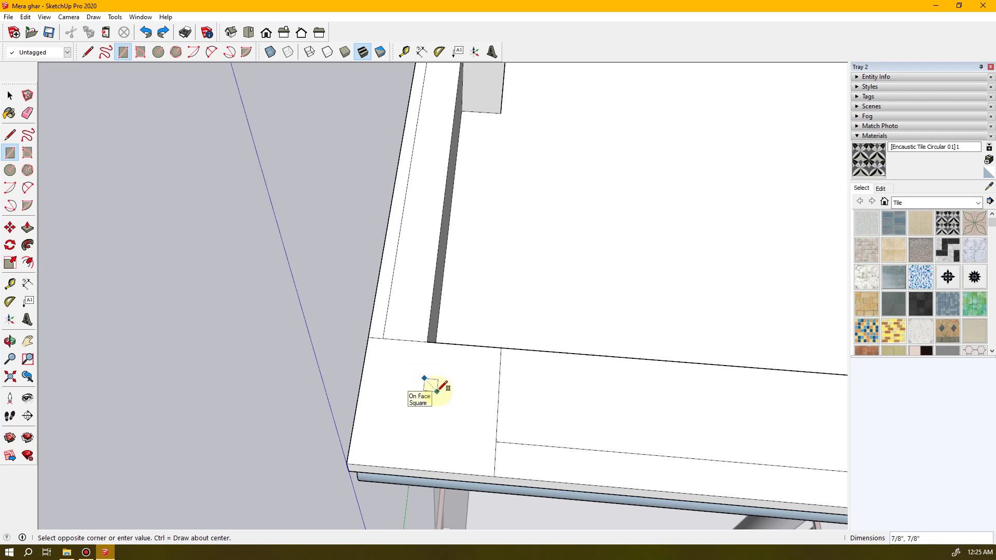
text(0.5)
key(Return)
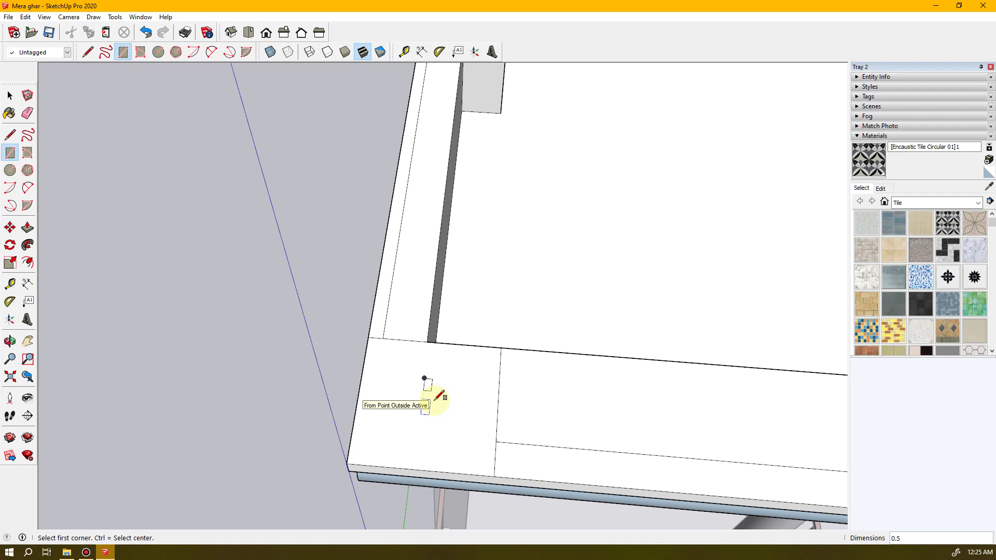
- Undo the small rectangle on the coping's corner face and place a guide line 1" inside the face's outer side edge
key(space)
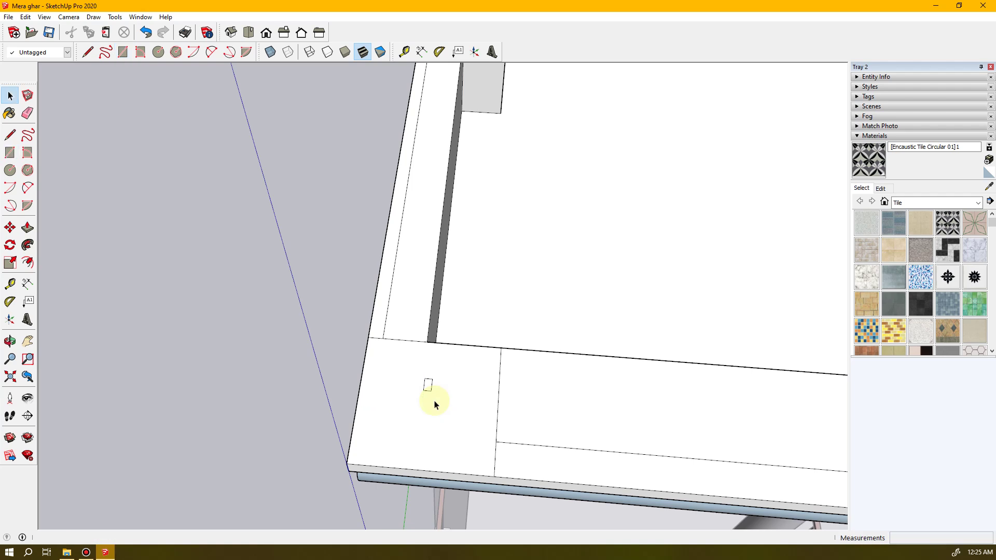
key(ctrl+z)
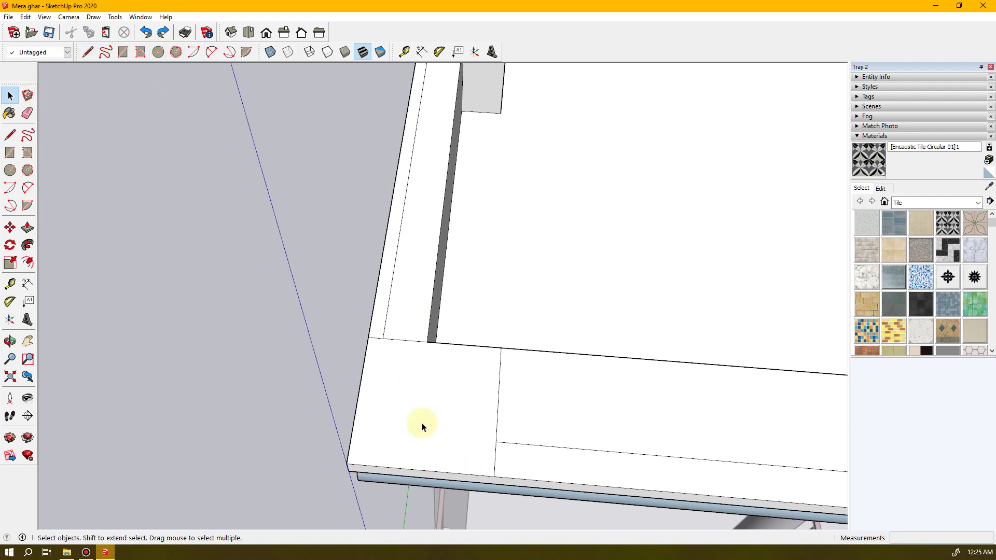
click(404, 52)
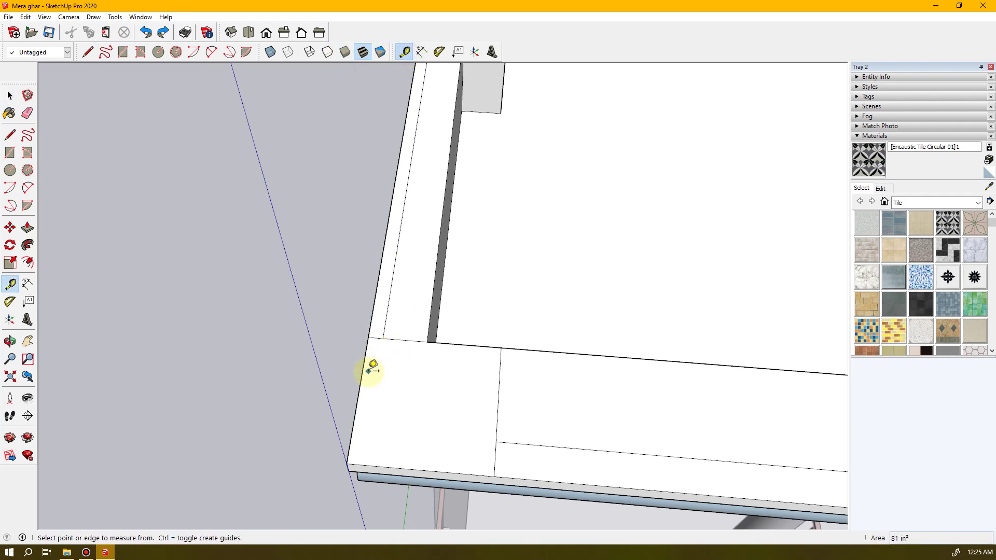
click(361, 375)
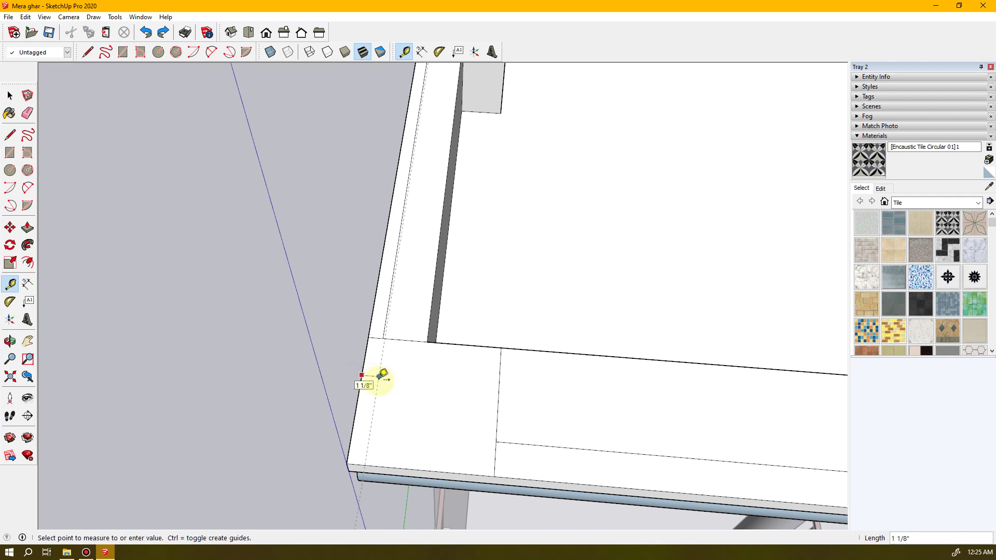
click(382, 374)
text(1)
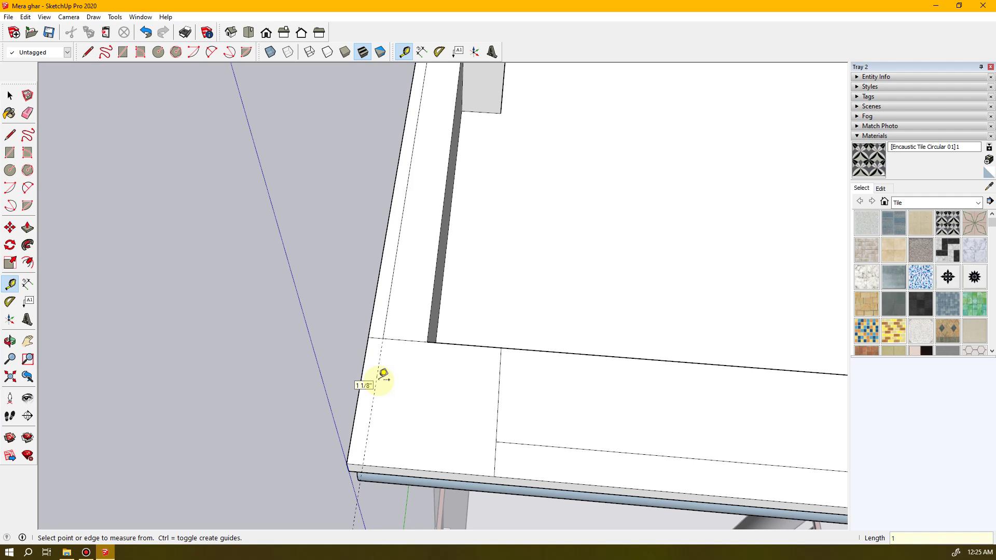
key(Return)
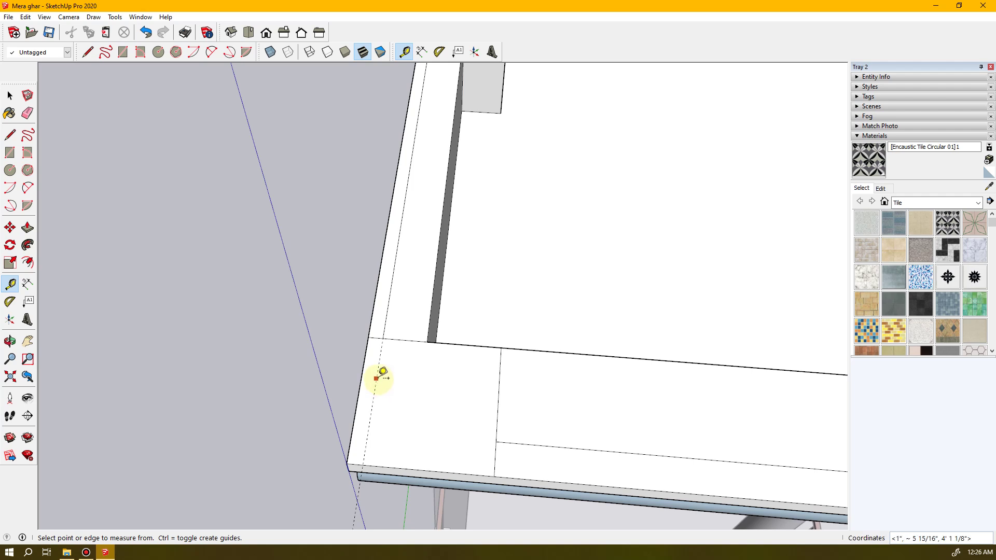
- Place a second parallel guide line 1" further inward from the first guide on the corner face
click(379, 379)
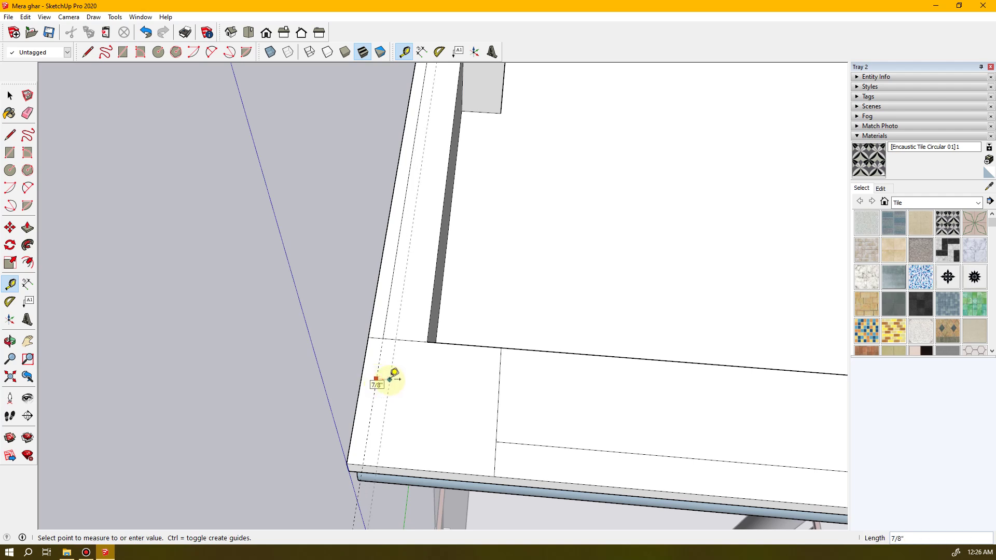
text(1)
key(Return)
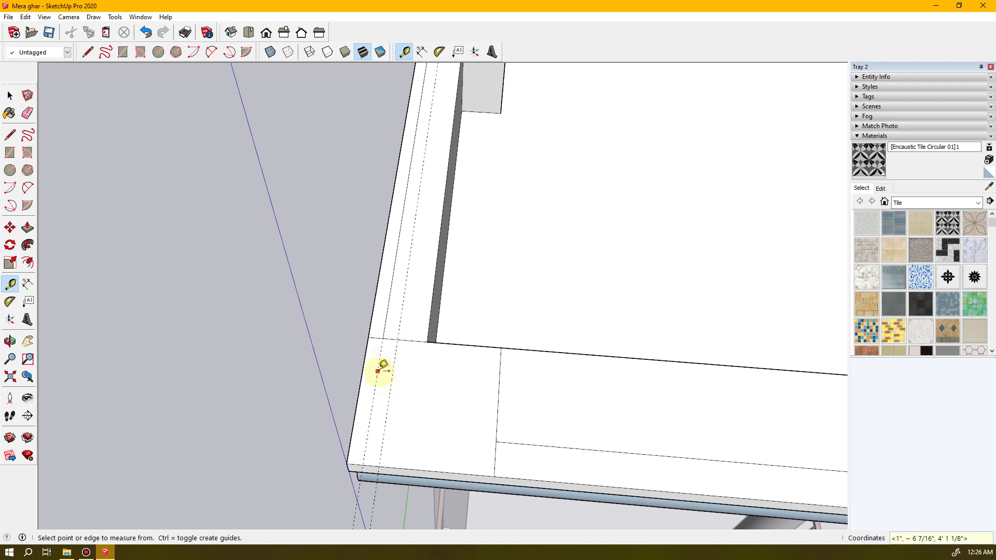
click(386, 371)
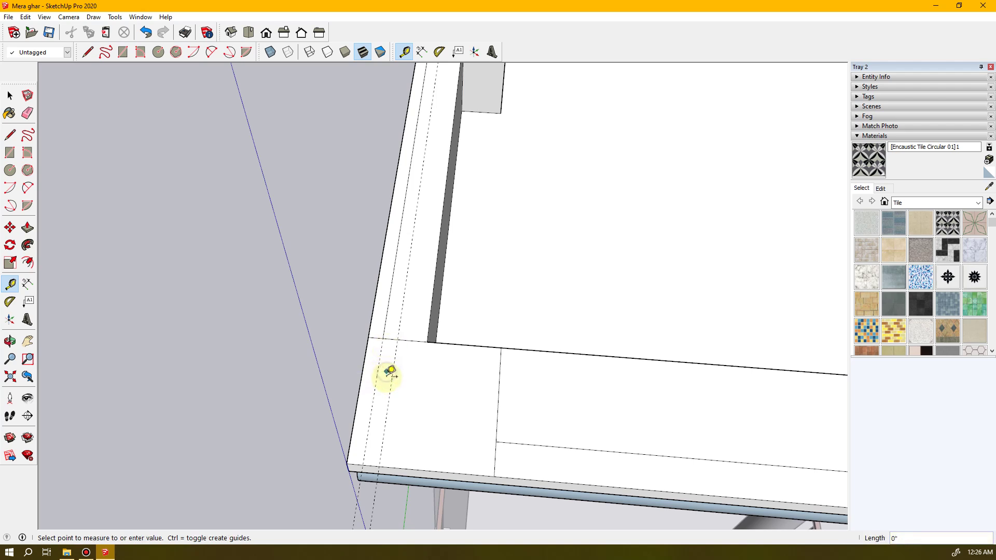
key(space)
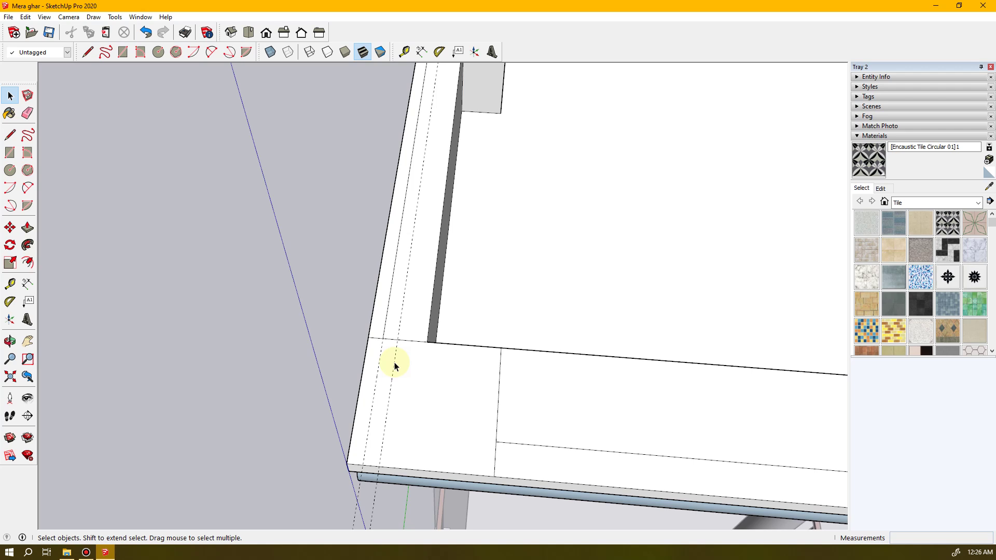
- Draw a small square with 1" sides between the two guides on the coping's corner face using the Line tool
key(l)
click(377, 373)
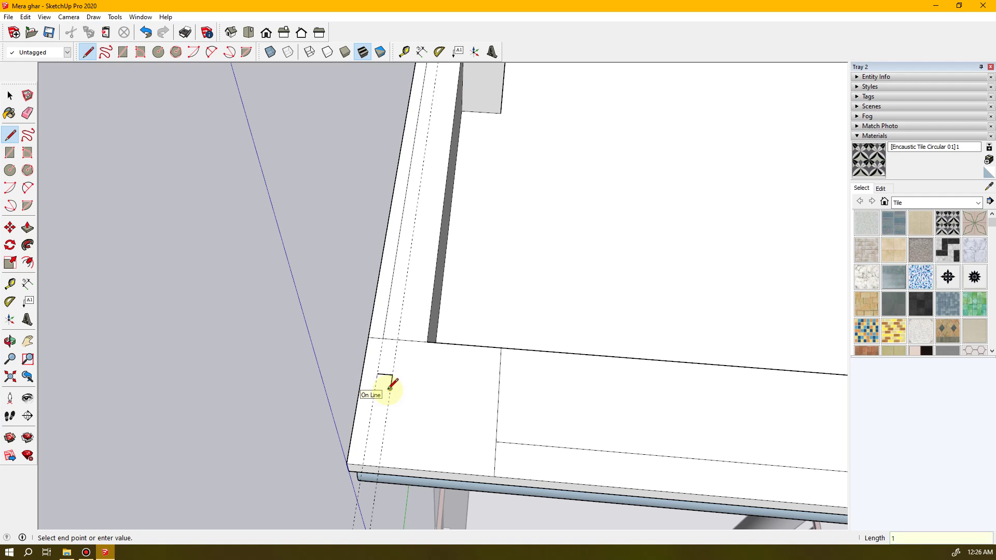
key(Return)
click(380, 388)
click(379, 377)
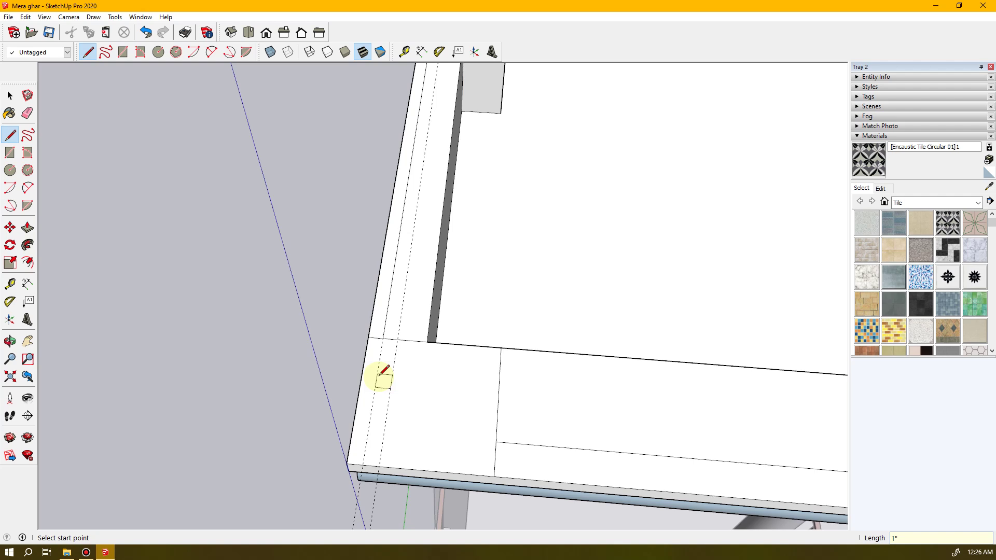
- Erase both guide lines, keeping only the small square on the corner face
key(e)
click(383, 354)
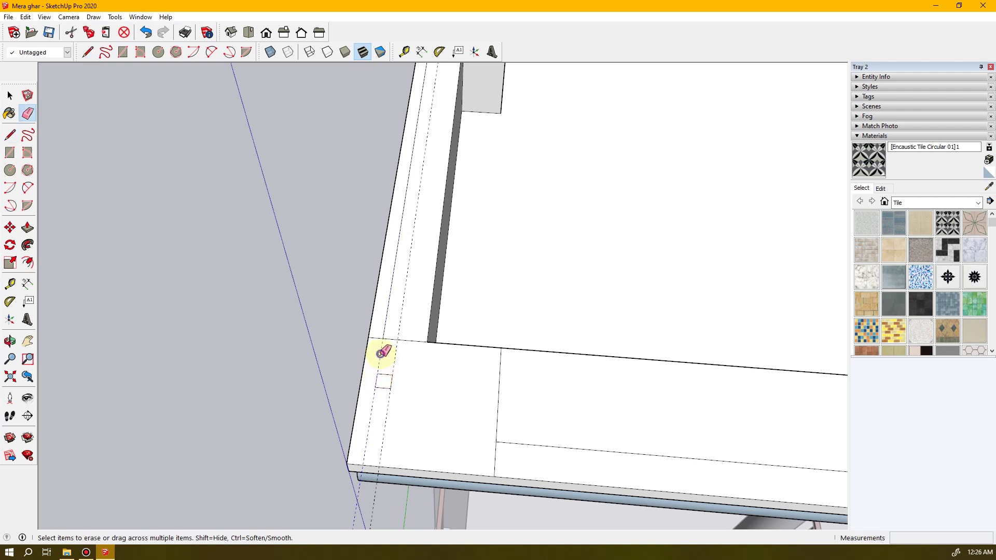
click(396, 355)
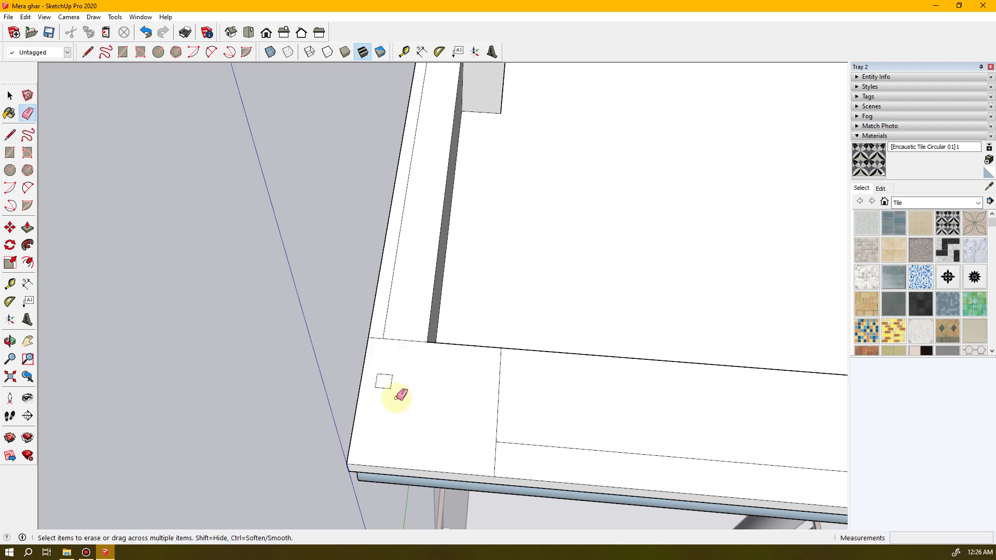
key(space)
- Copy the small square from the corner face onto the inset line near the middle of the narrow side coping
middle_drag(405, 386, 625, 319)
click(628, 319)
double_click(628, 318)
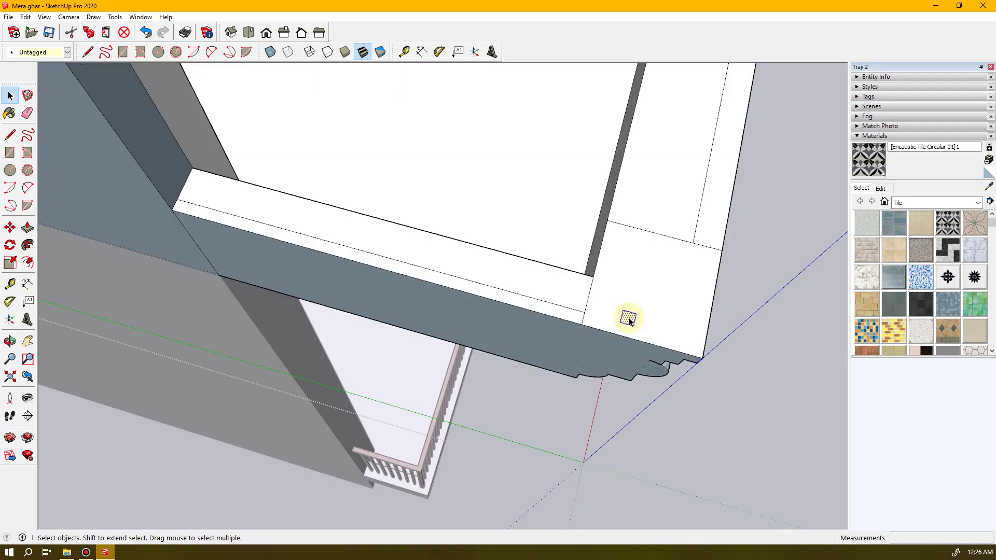
key(m)
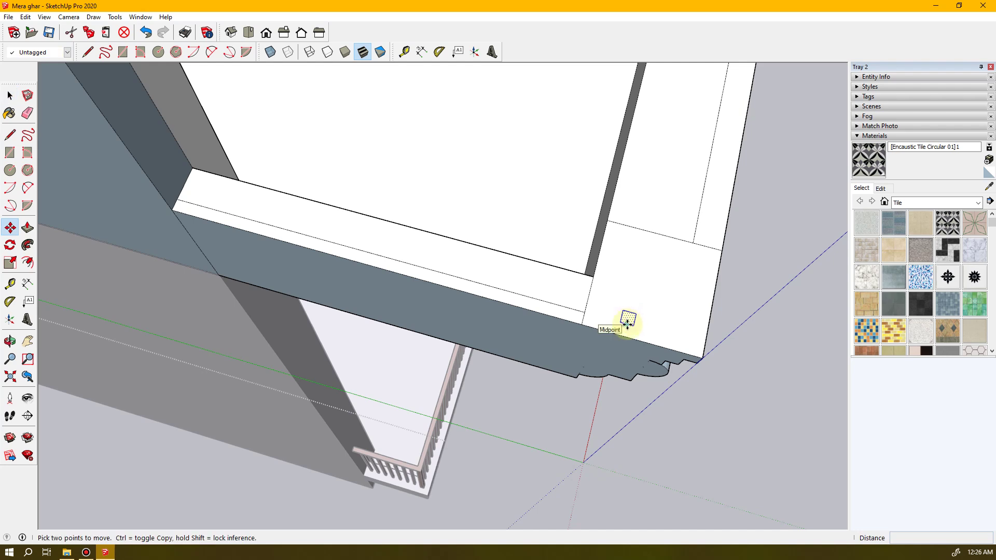
click(628, 319)
key(ctrl)
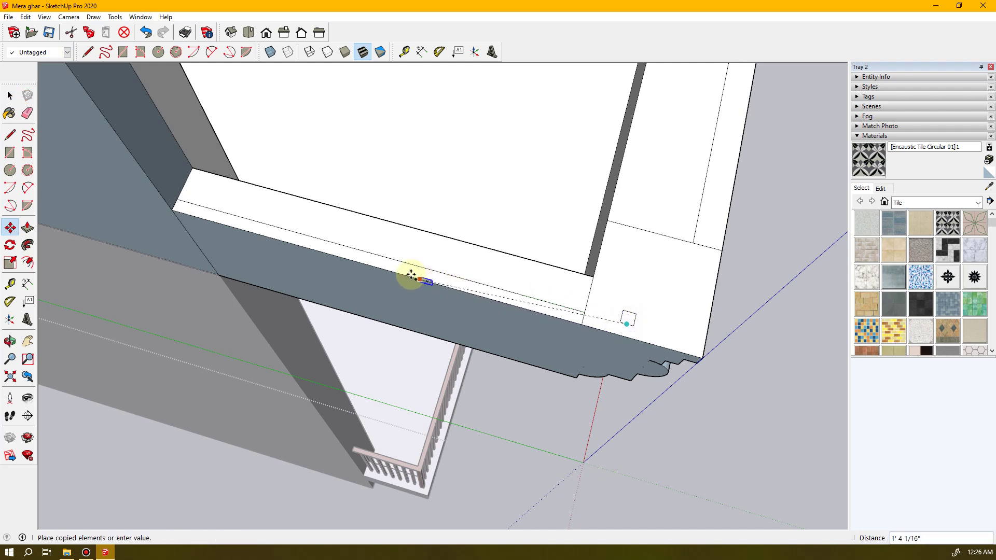
click(376, 252)
- Try to copy the side coping's square along the inset line toward the corner
click(381, 255)
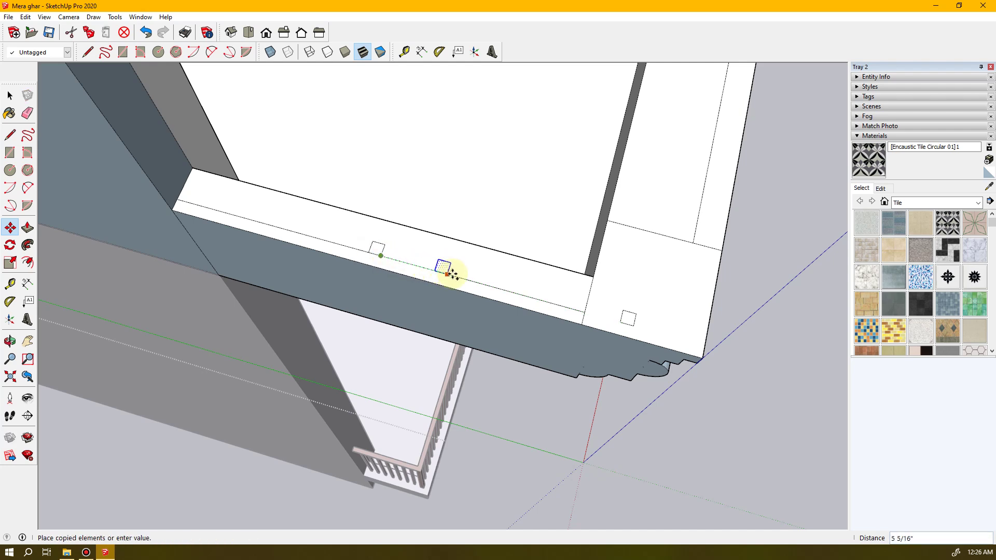
click(478, 284)
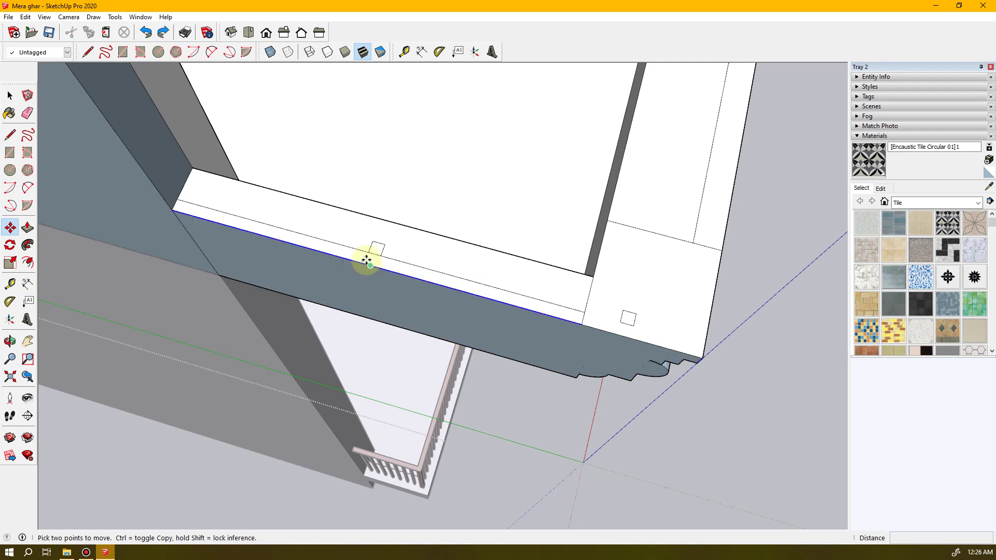
key(ctrl+z)
scroll(367, 258, up, 3)
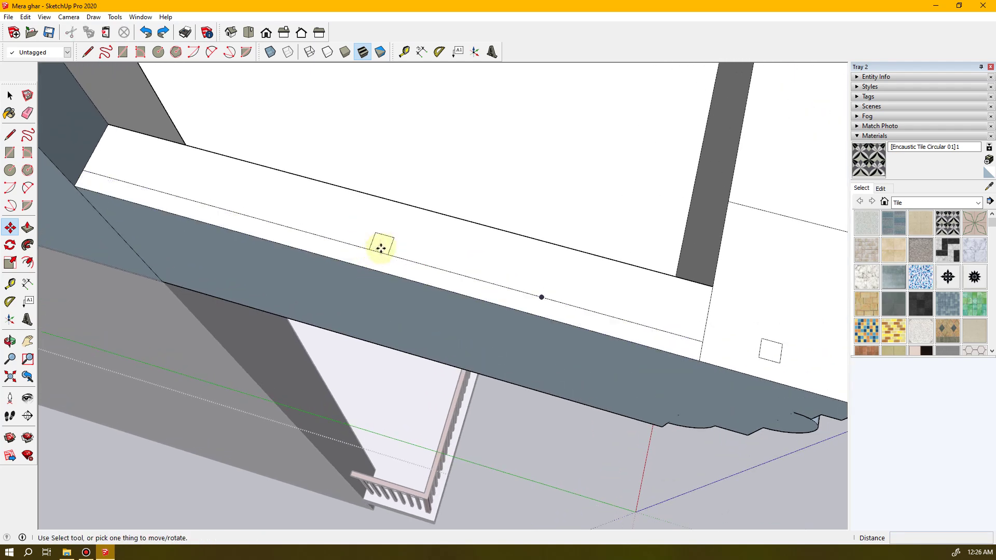
click(378, 252)
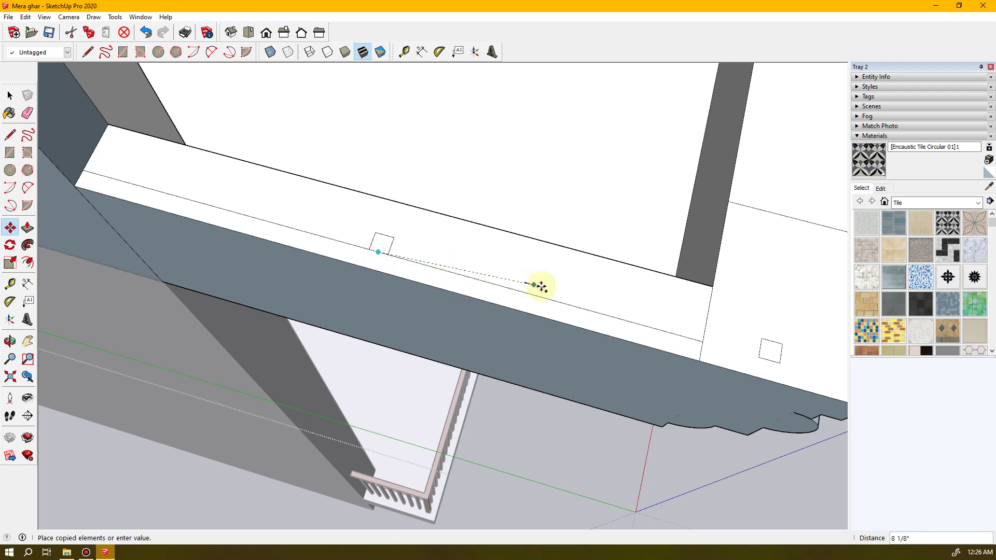
click(556, 303)
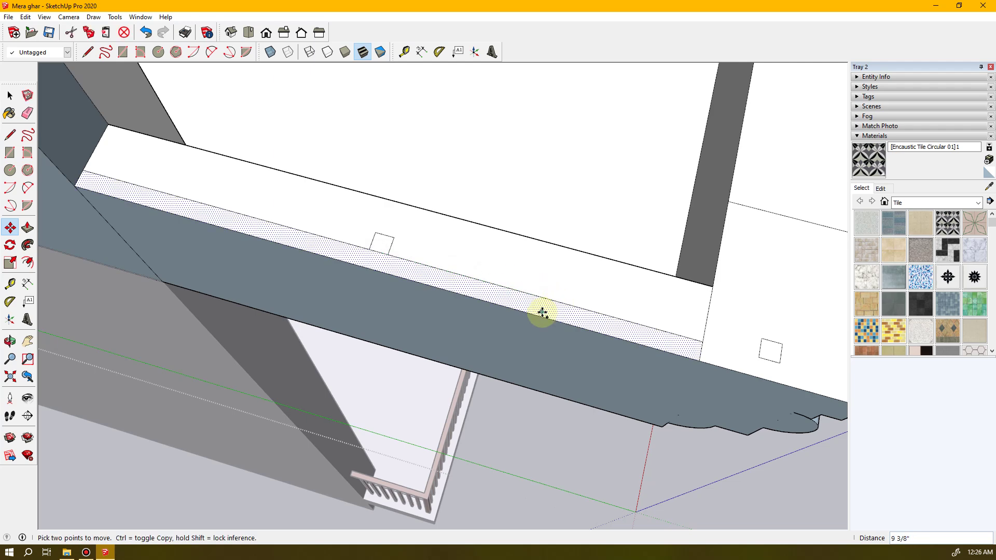
key(space)
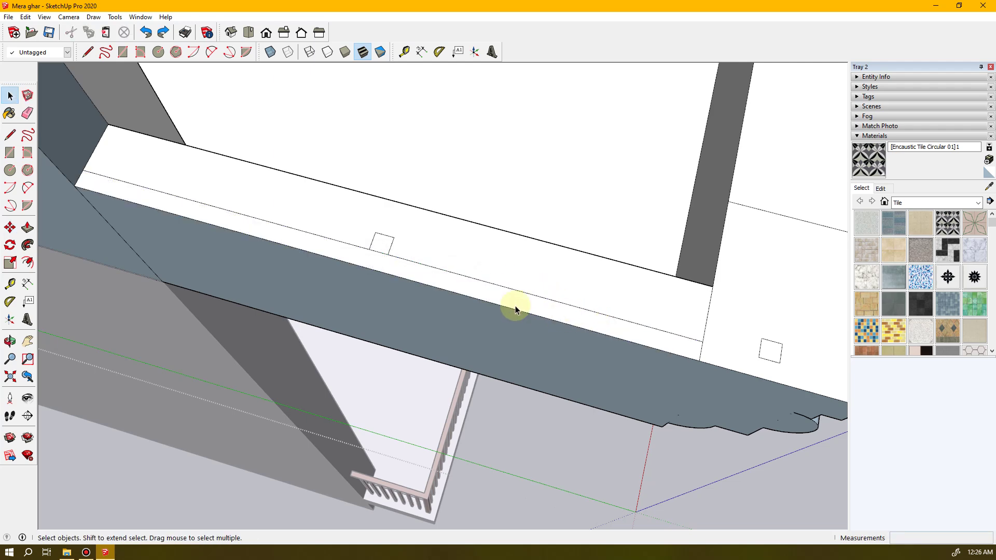
- Copy the side coping's square 8 1/2" along the inset line toward the corner, then copy that square 4 1/4" back between the two
double_click(383, 244)
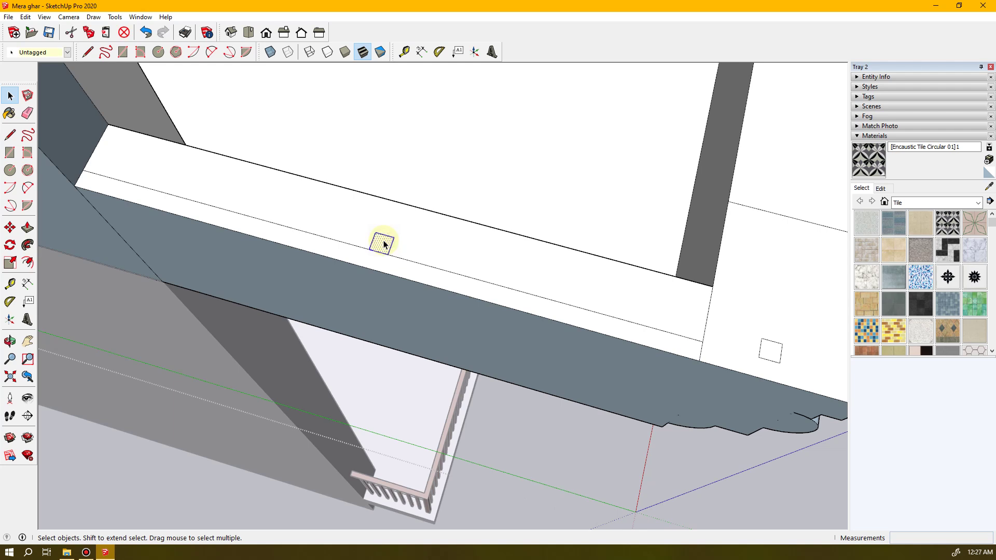
key(m)
key(ctrl)
click(377, 252)
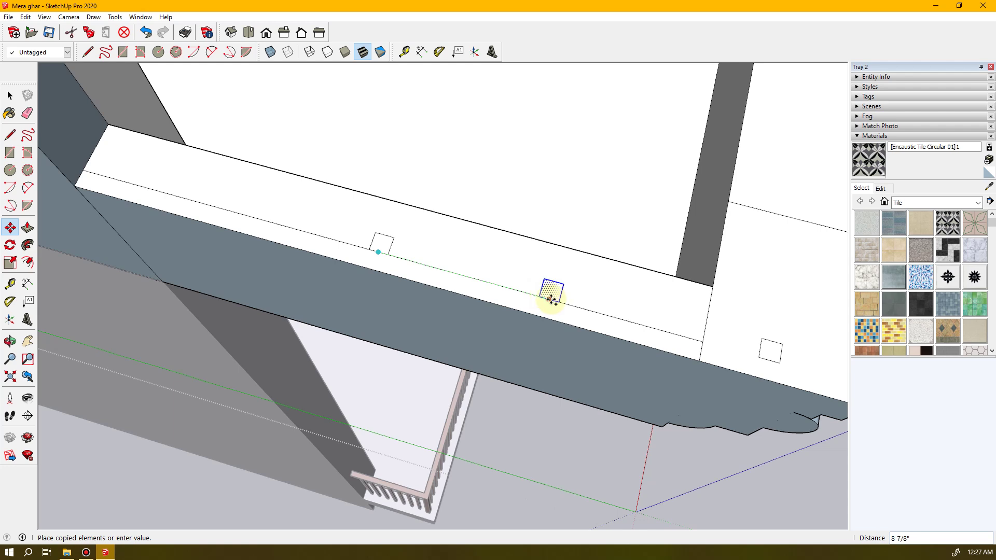
click(542, 299)
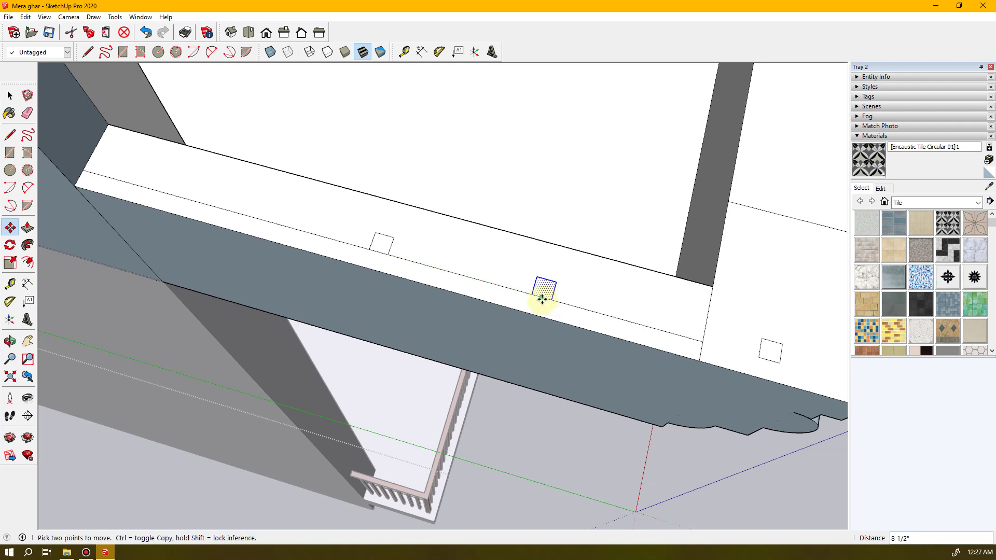
key(ctrl)
click(542, 298)
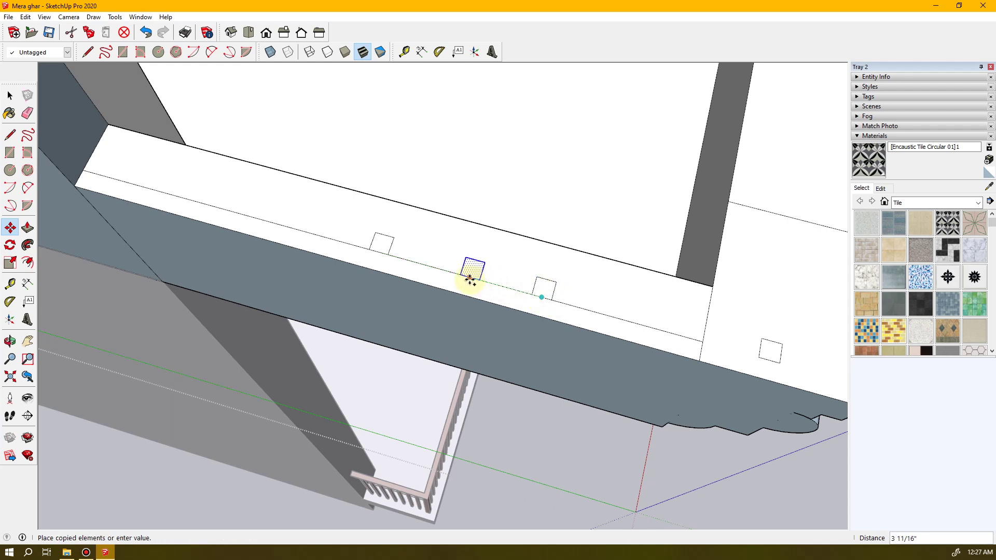
click(461, 275)
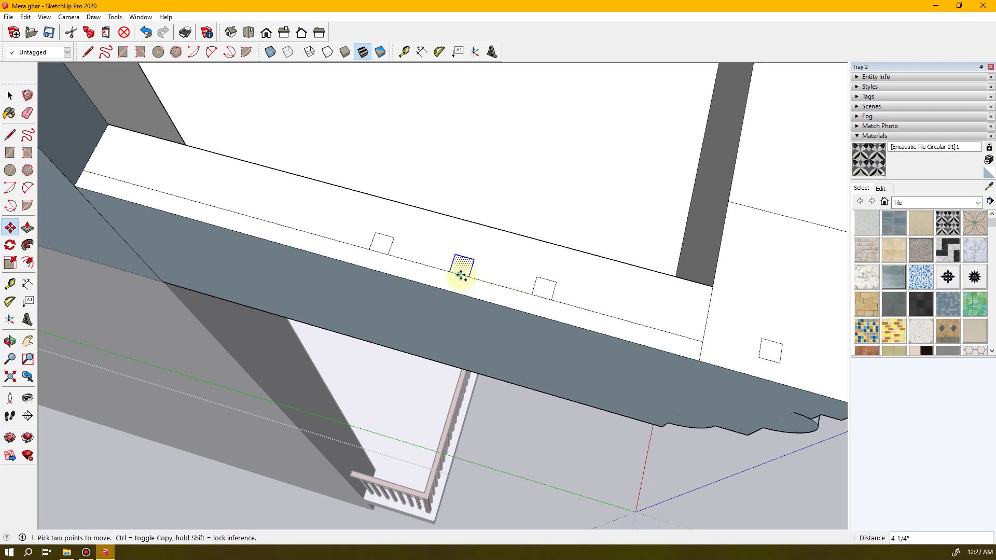
- Copy the middle square 8 1/2" toward the corner, and copy that new square 1' 9 1/4" back along the inset line
key(ctrl)
click(459, 274)
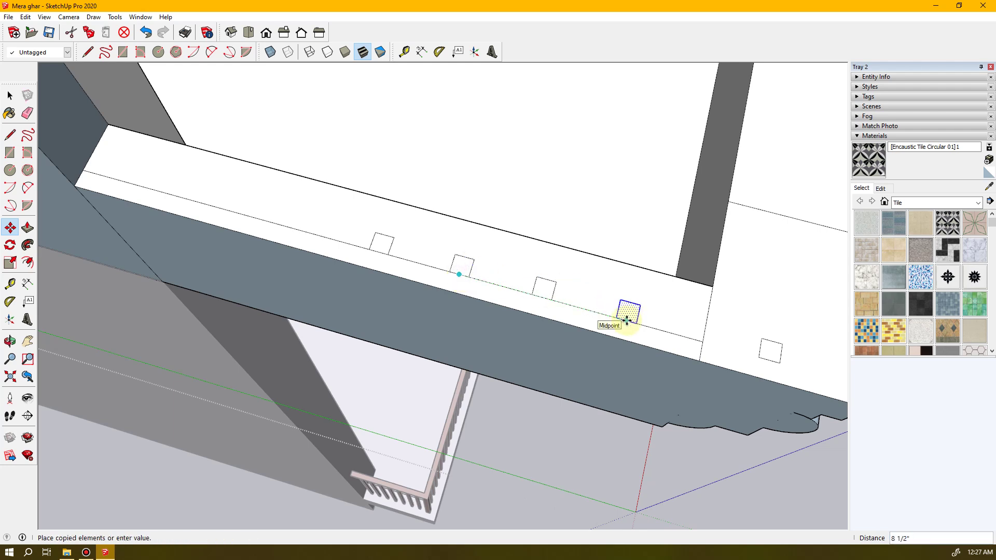
click(627, 321)
key(ctrl)
click(626, 320)
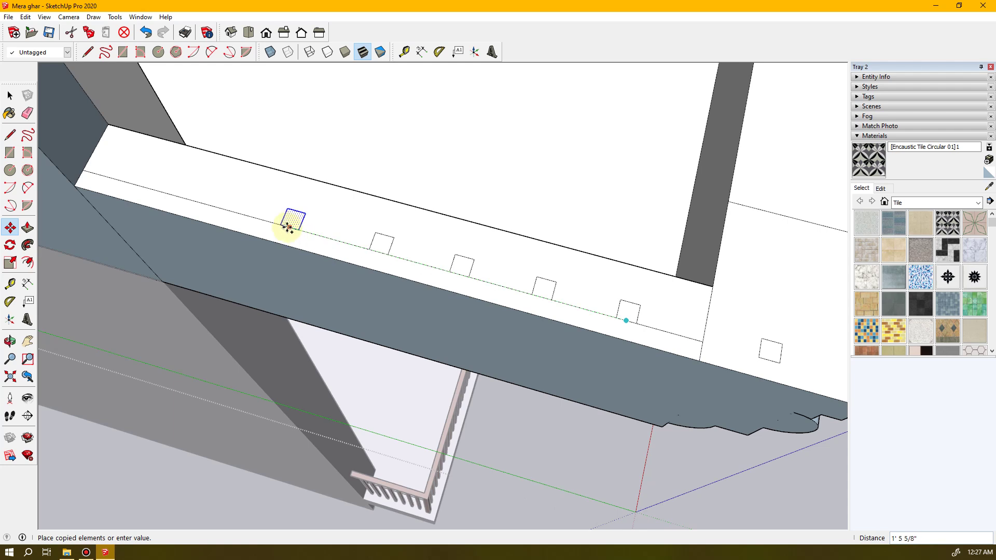
click(217, 208)
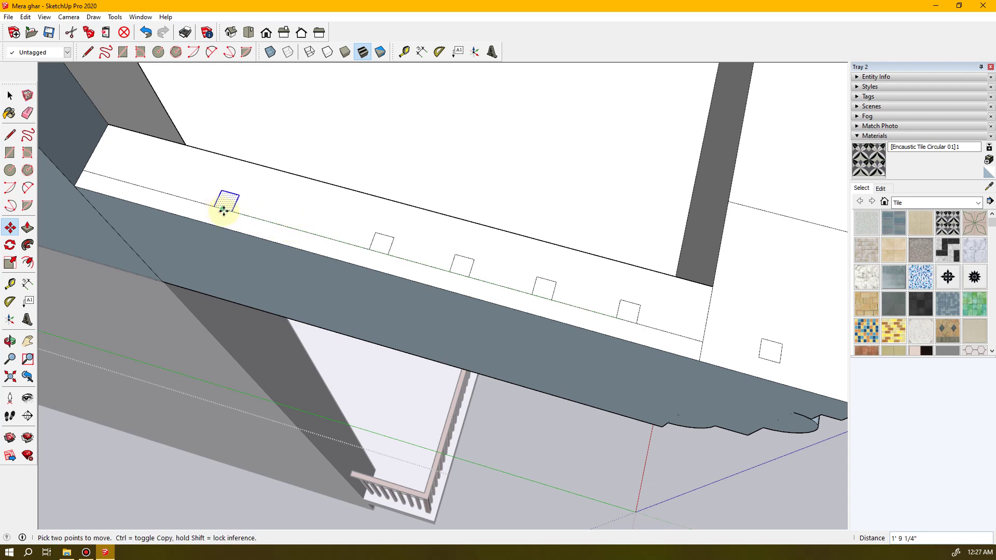
- Fill the remaining gap with a copy 4 1/4" toward the corner, and copy that square 8 1/2" toward the coping's far end
key(ctrl)
click(222, 209)
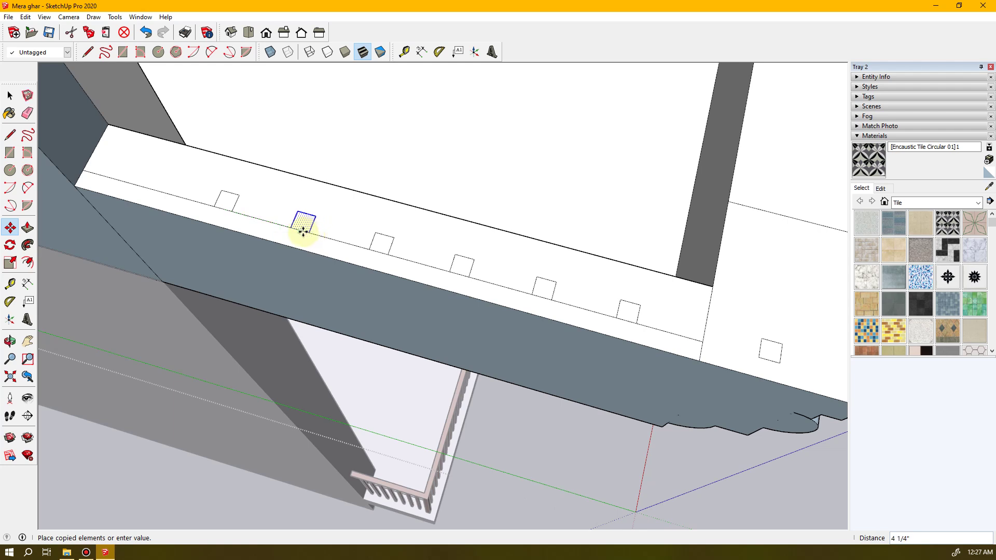
click(304, 231)
key(ctrl)
click(300, 230)
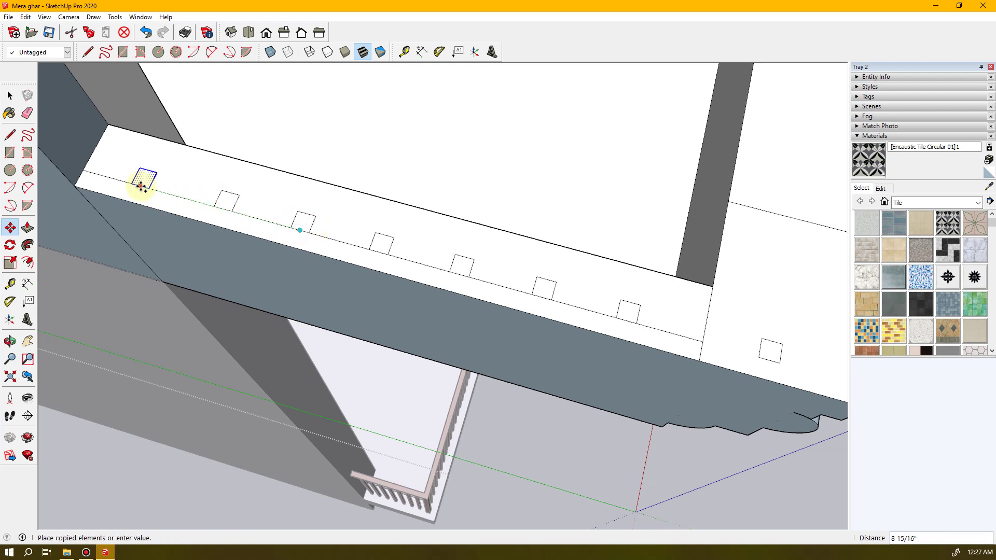
click(151, 188)
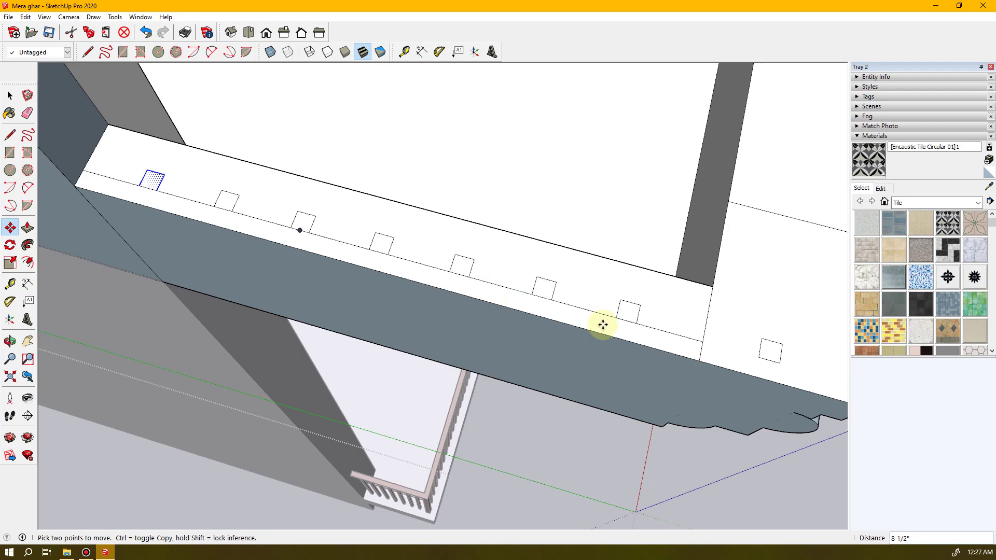
scroll(597, 323, down, 4)
middle_drag(627, 334, 667, 263)
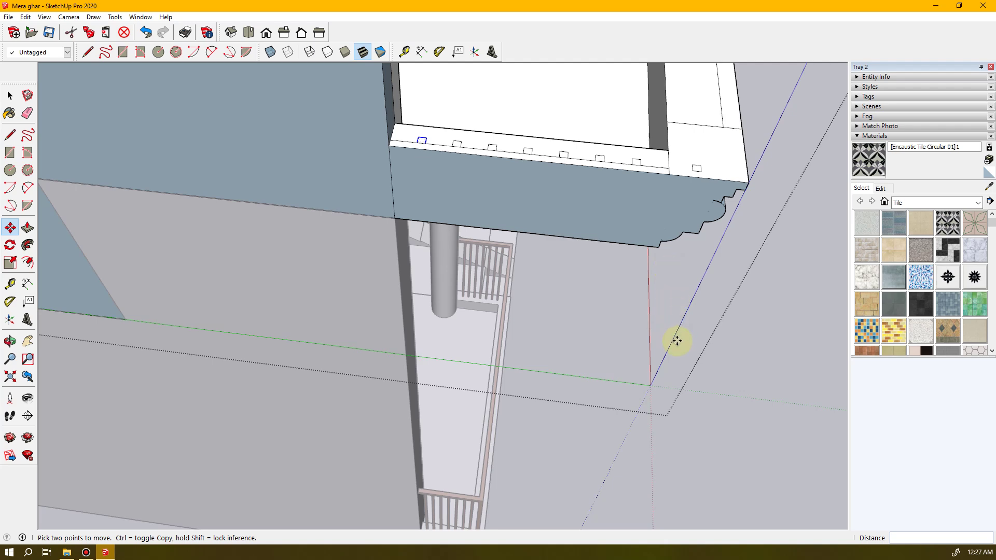
- Examine the baluster spacing of the existing railing on the lower balcony
middle_drag(676, 340, 622, 207)
scroll(487, 441, up, 3)
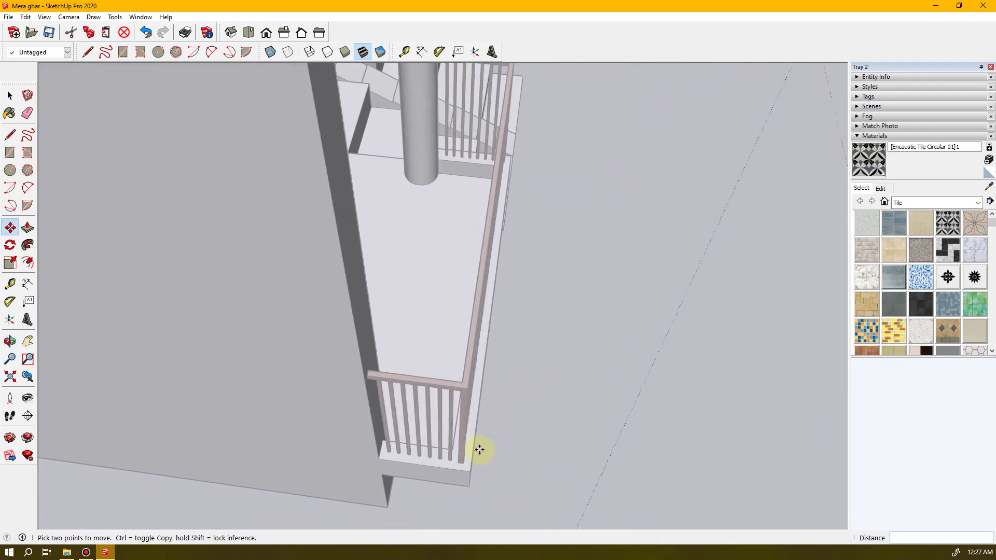
scroll(479, 449, up, 2)
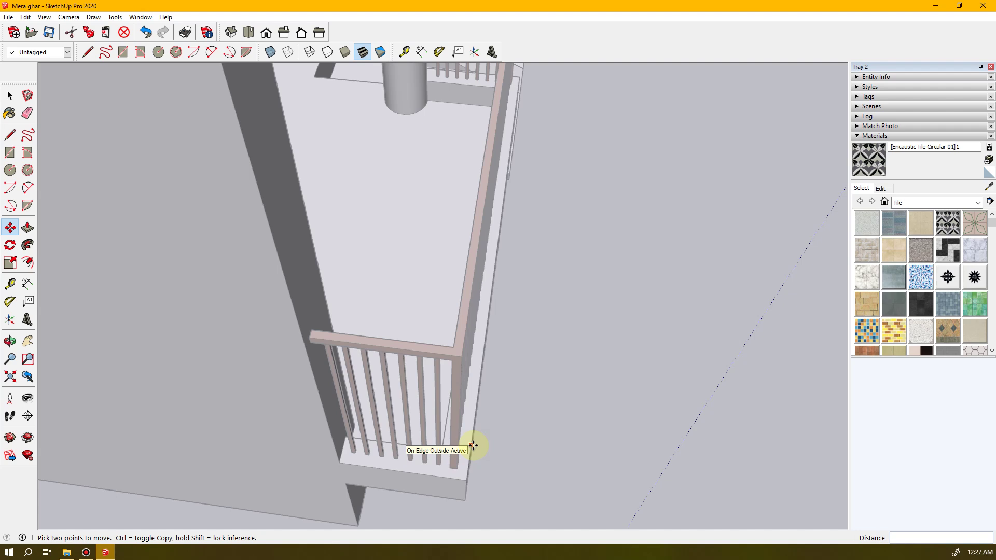
scroll(473, 445, down, 6)
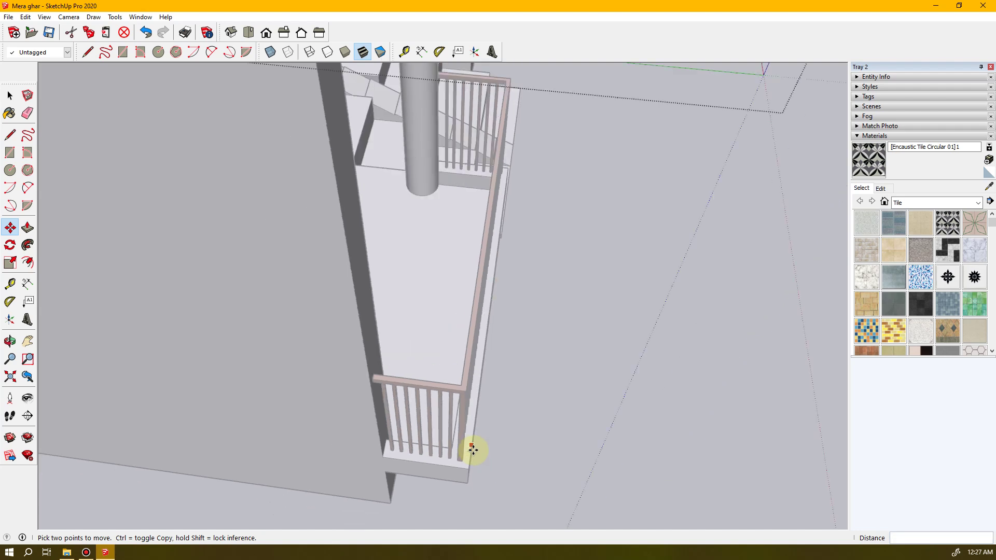
middle_drag(474, 451, 473, 396)
key(m)
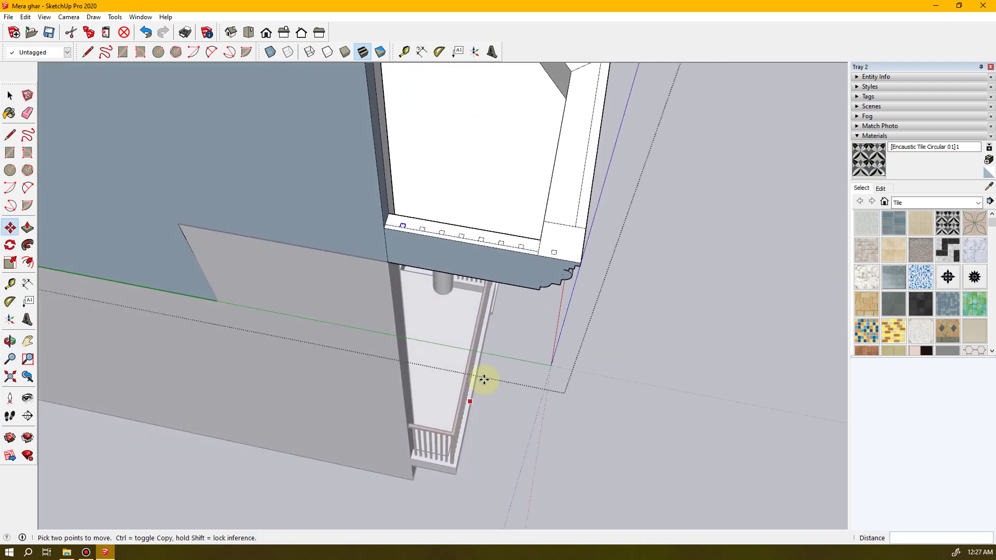
- Undo the row of squares and the guide lines laid out on the side coping
scroll(511, 291, up, 4)
mouse_move(507, 247)
middle_down()
mouse_move(507, 229)
mouse_move(504, 315)
middle_up()
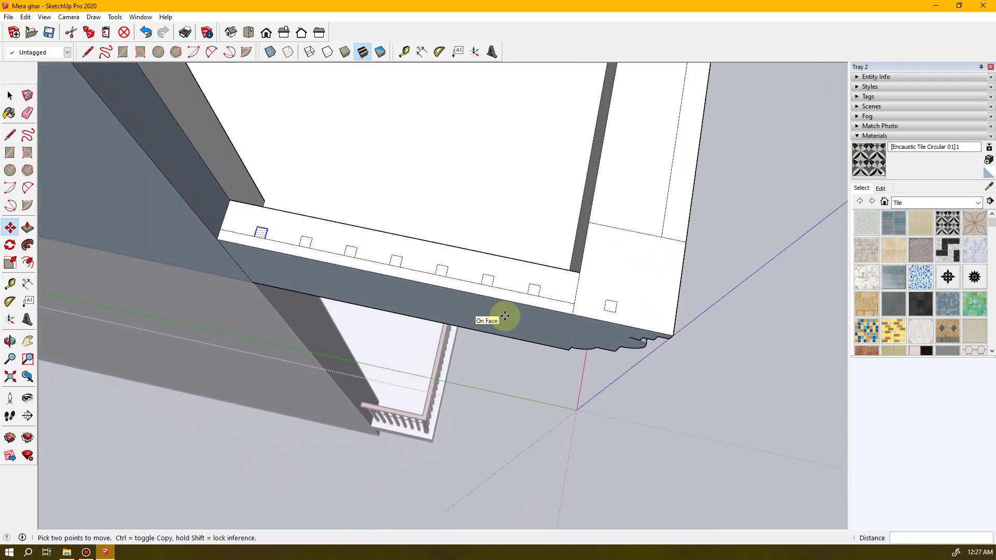
key(Escape)
key(ctrl+z)
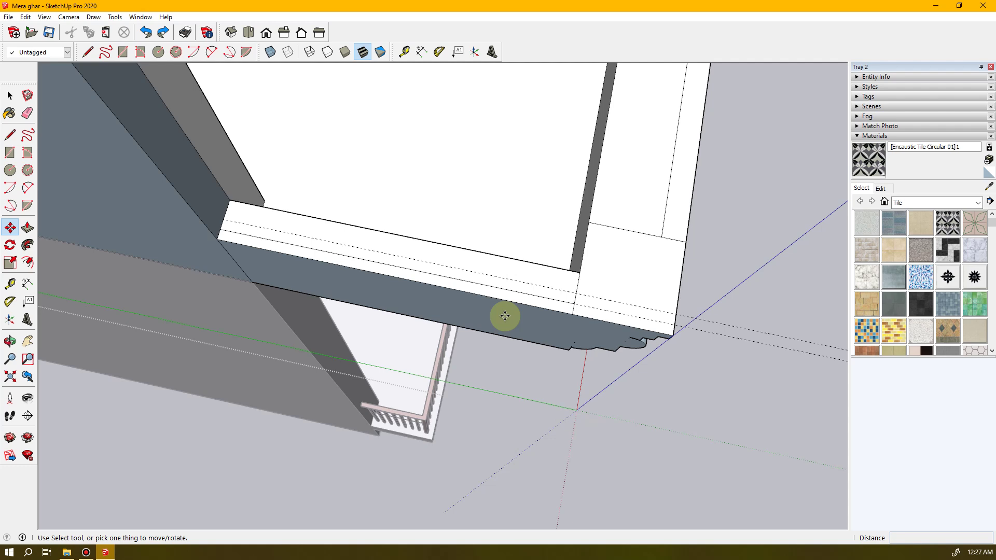
key(space)
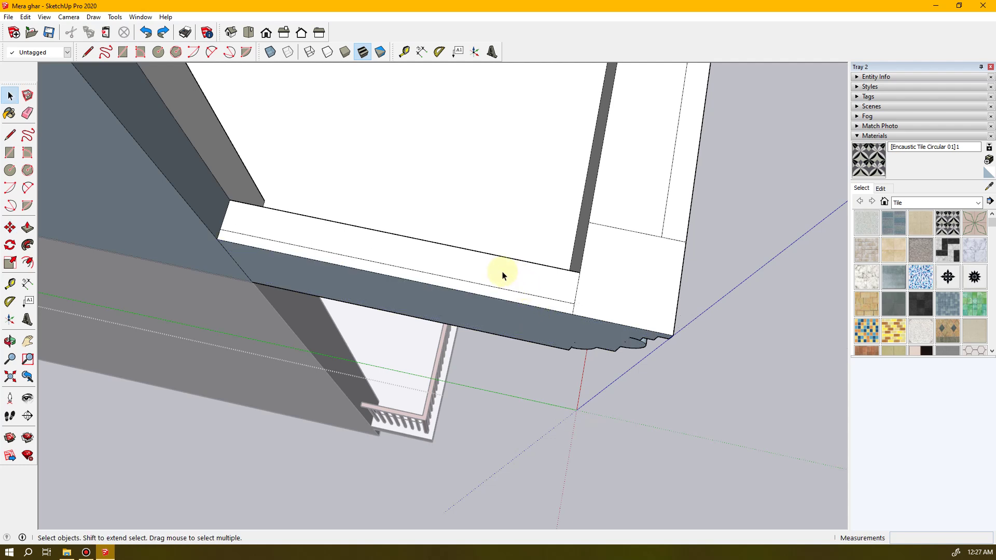
- Draw a 1/2" square with lines on the side coping's top face, beside the inset line
click(490, 269)
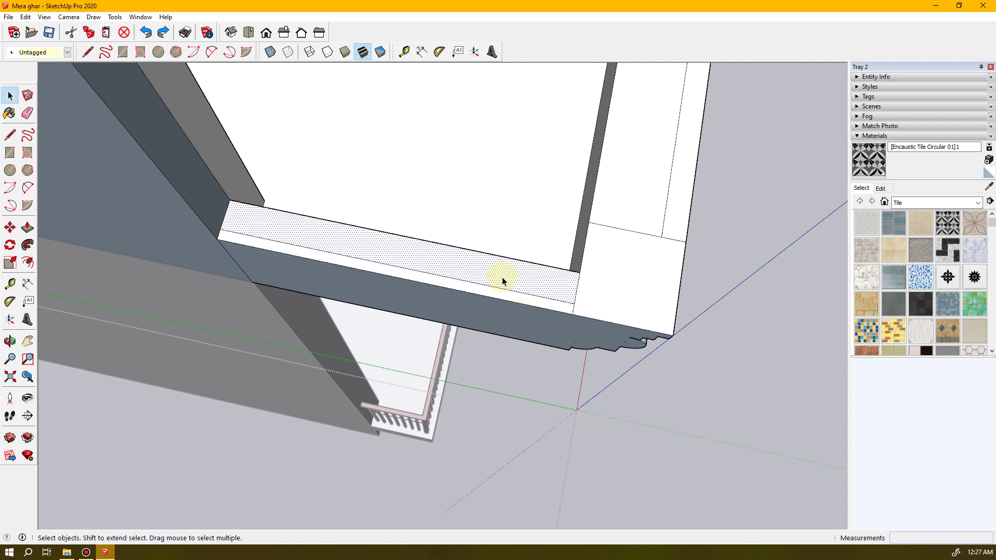
key(l)
click(455, 257)
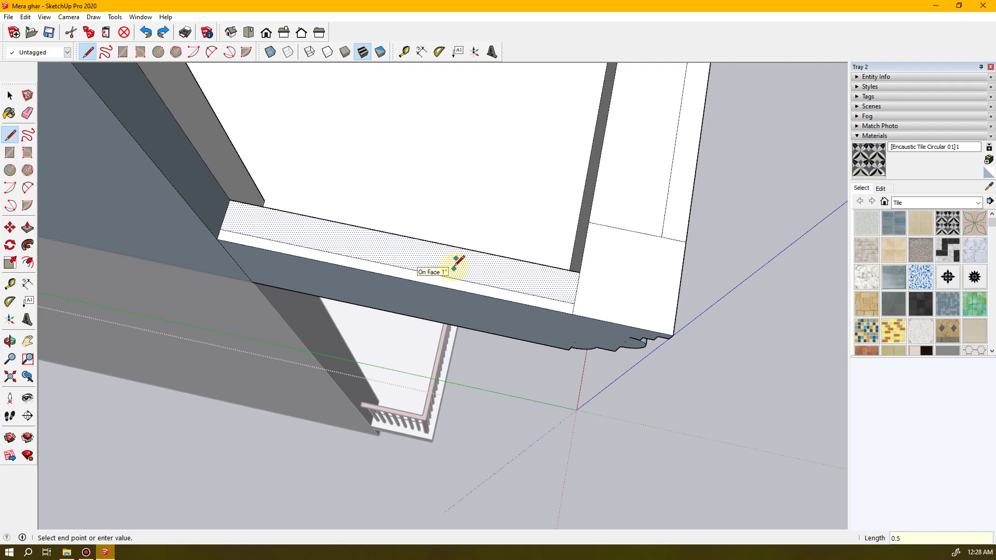
text(0.5)
key(Return)
scroll(457, 261, up, 4)
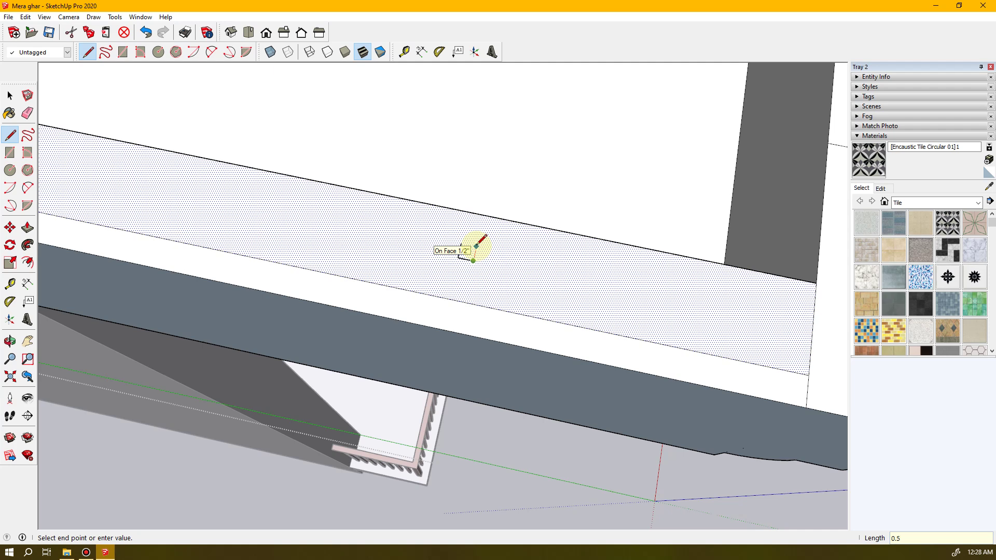
key(Return)
click(461, 242)
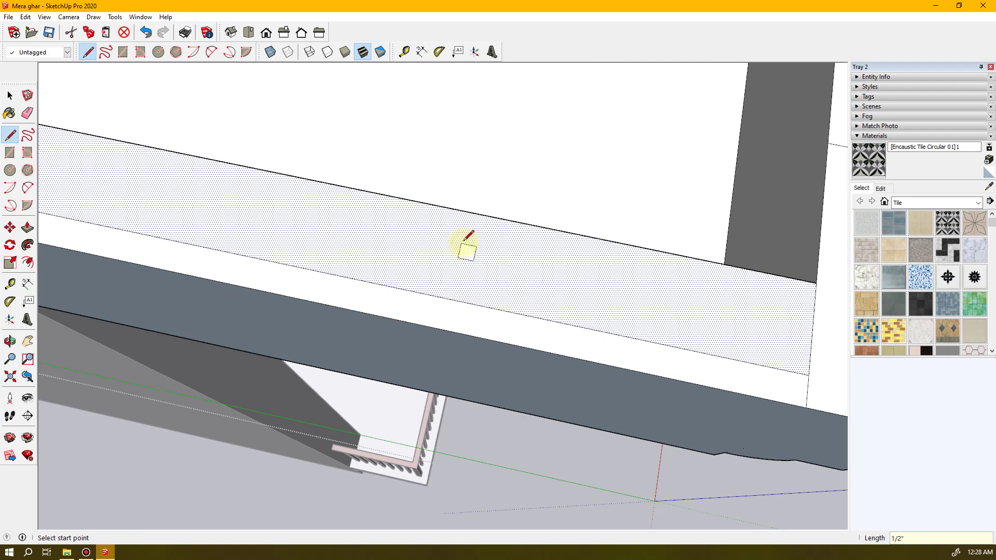
- Copy the 1/2" square about 5 3/4" so the midpoint of its outer edge sits on the inset line
key(space)
click(466, 258)
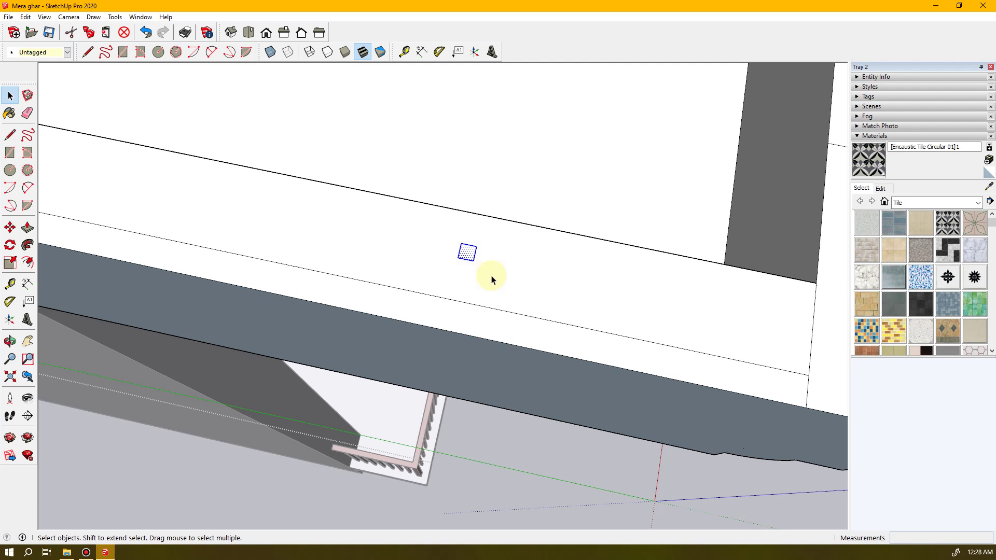
scroll(490, 279, down, 2)
scroll(490, 279, up, 2)
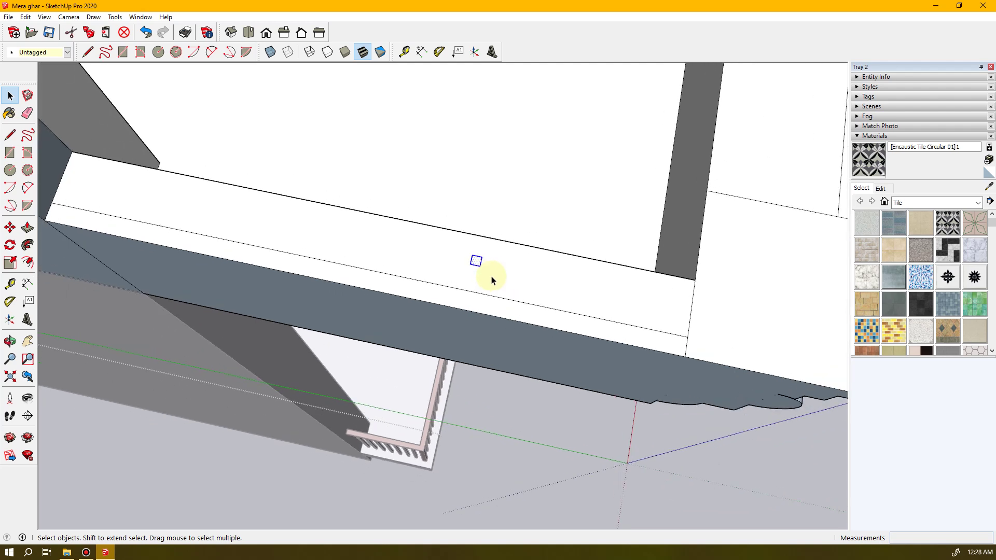
middle_drag(489, 276, 598, 308)
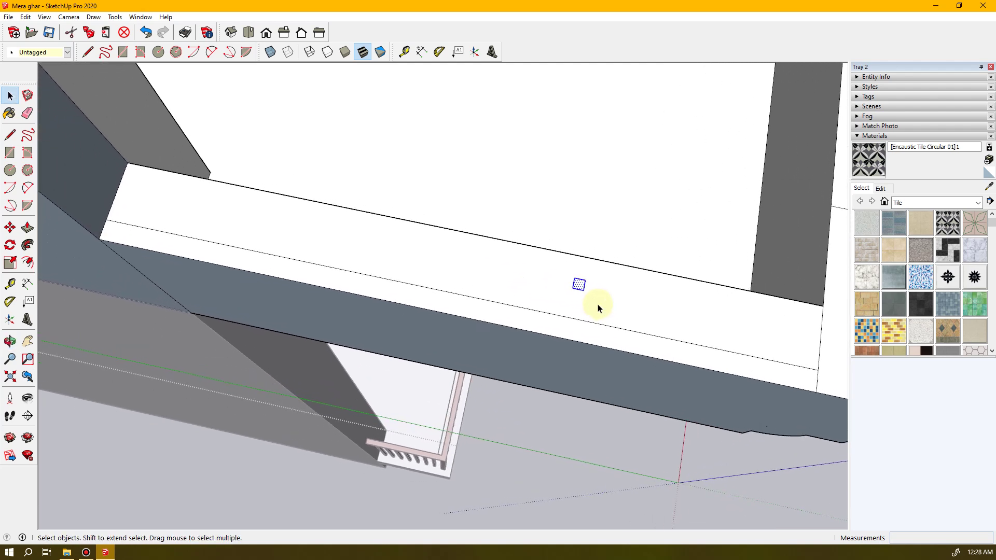
scroll(596, 308, up, 1)
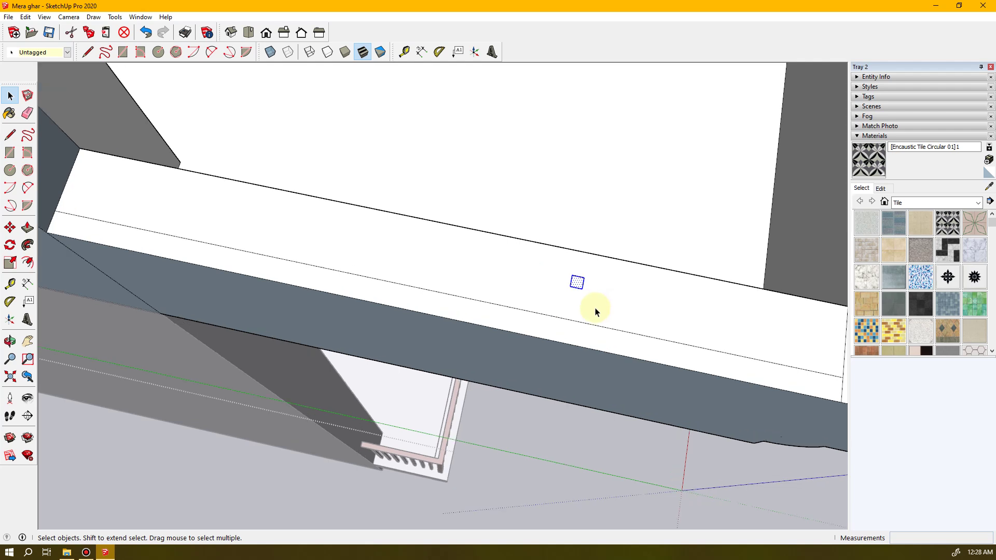
middle_drag(596, 313, 589, 313)
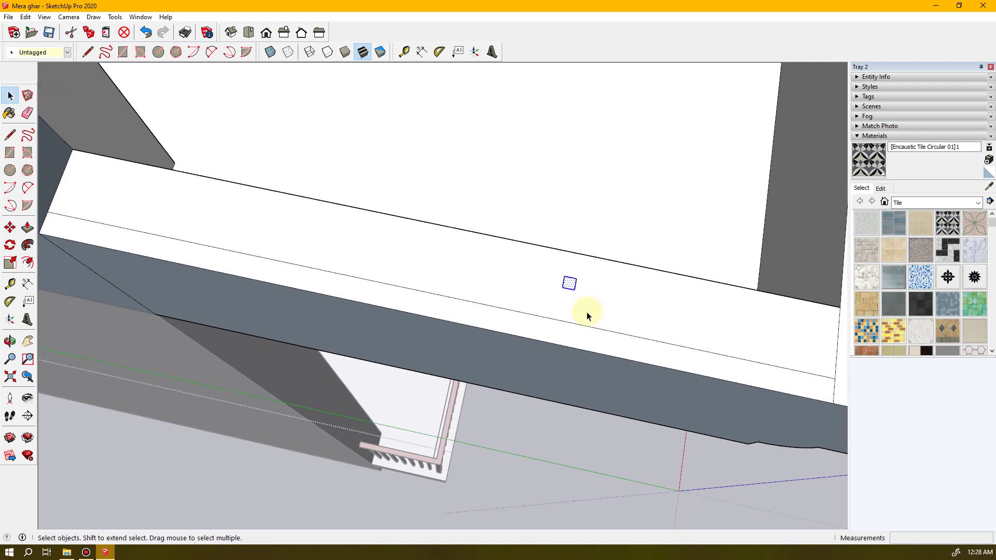
key(m)
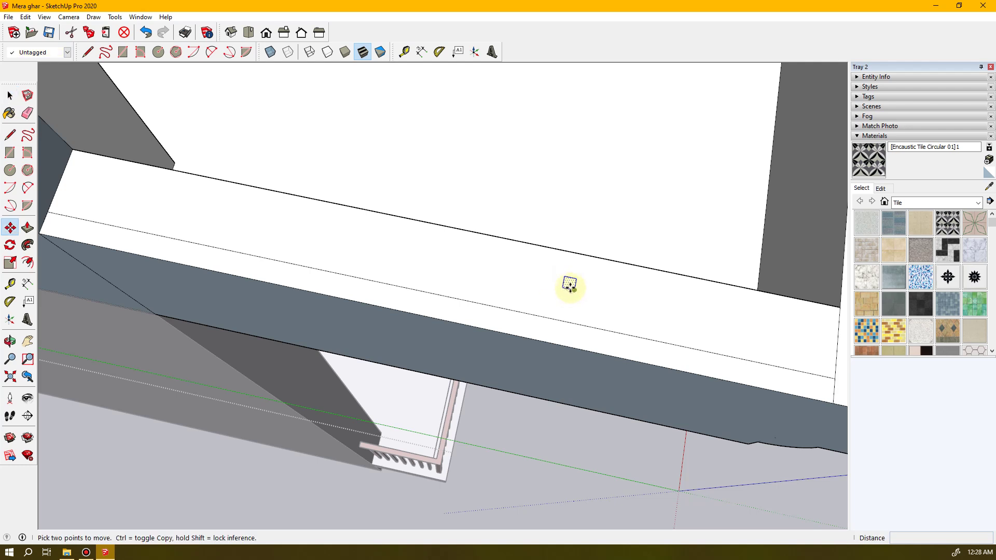
scroll(569, 285, up, 3)
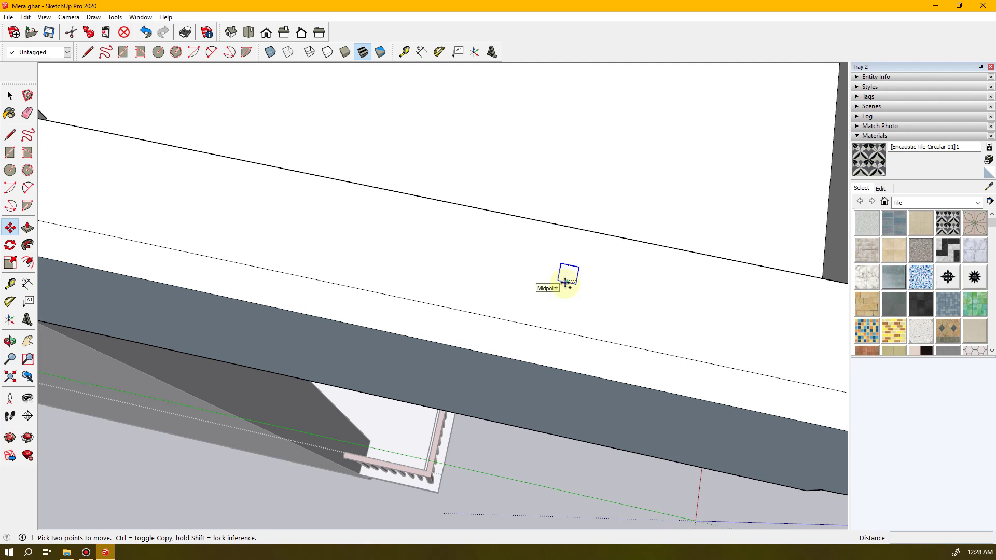
key(ctrl)
click(565, 282)
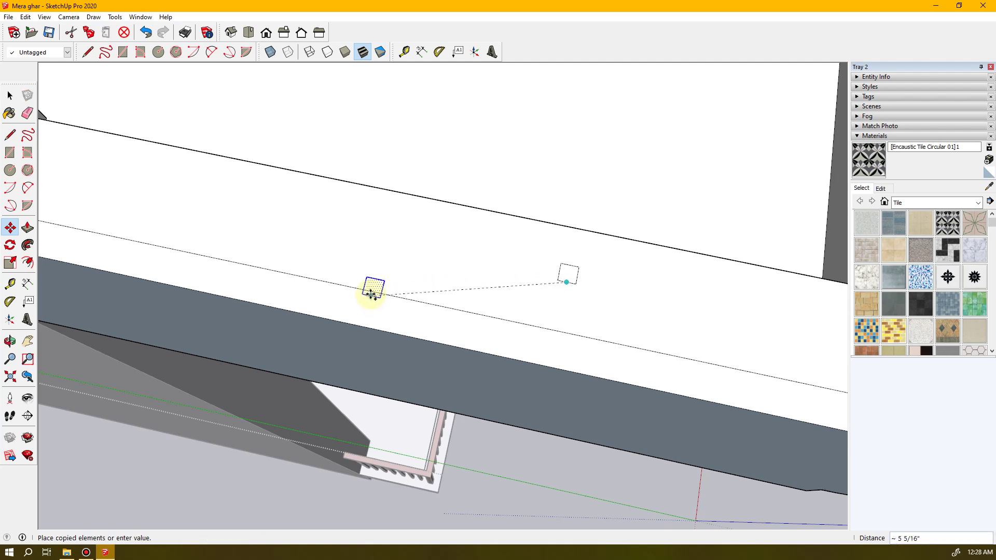
click(352, 286)
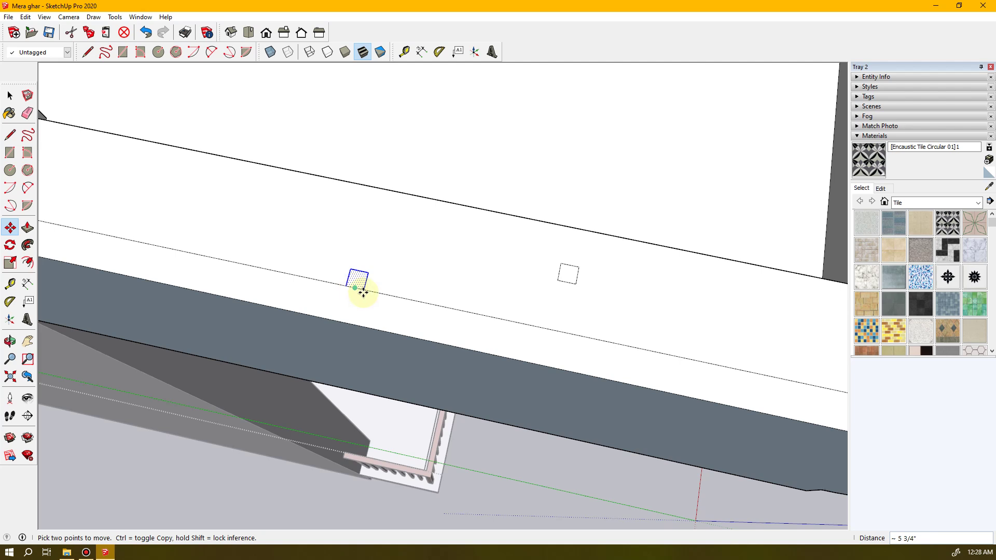
- Copy the inset-line square along the line toward the corner, then copy that new square 4 3/16" farther
key(ctrl)
click(355, 287)
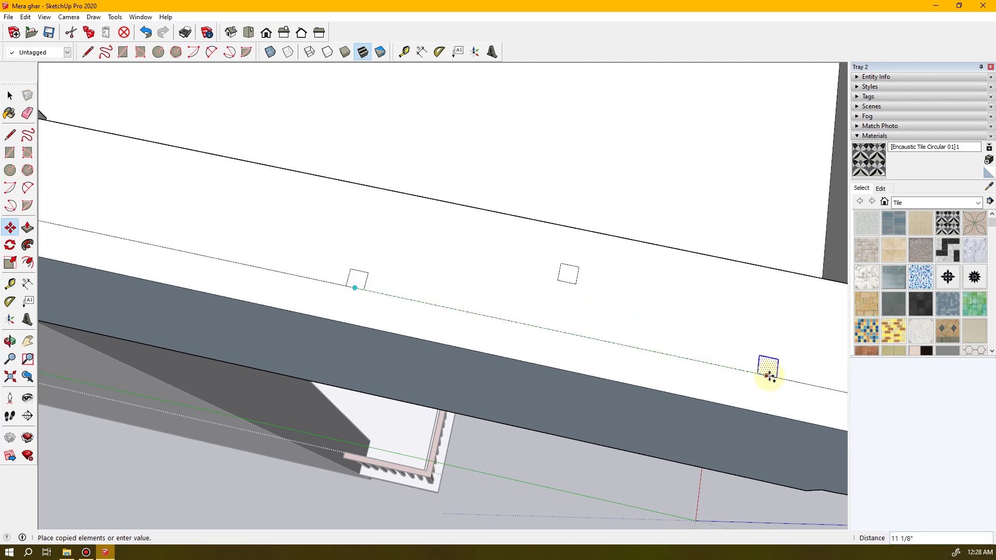
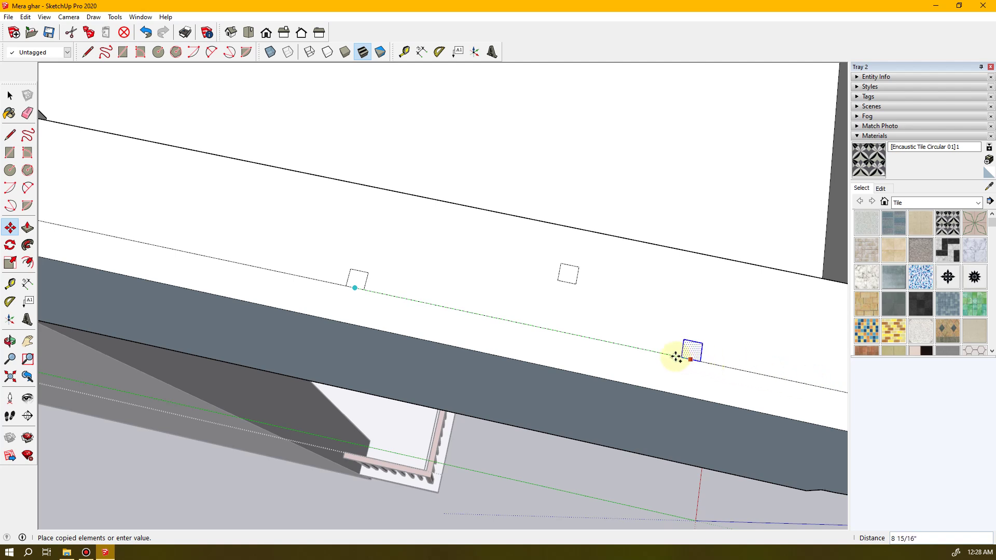
middle_drag(591, 337, 372, 296)
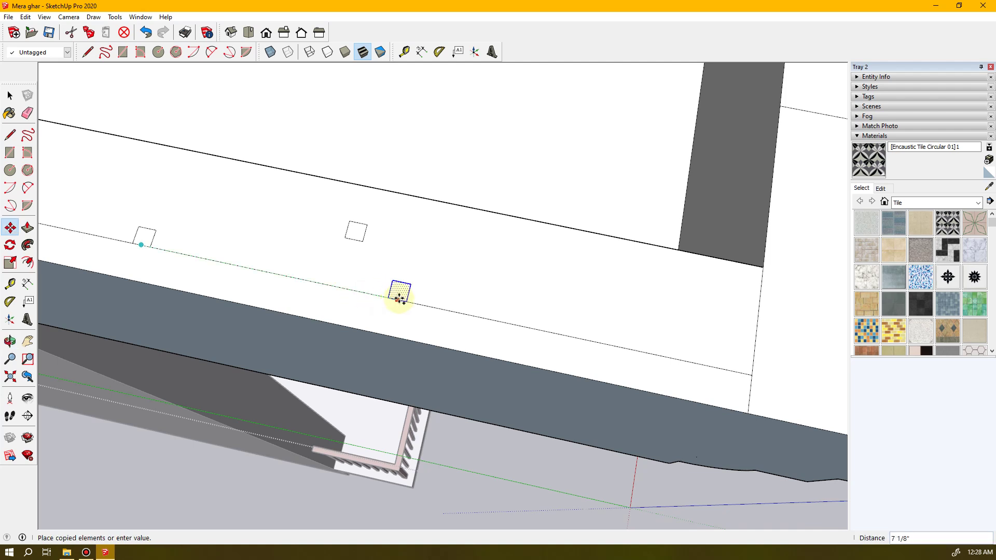
click(443, 310)
key(ctrl)
click(443, 310)
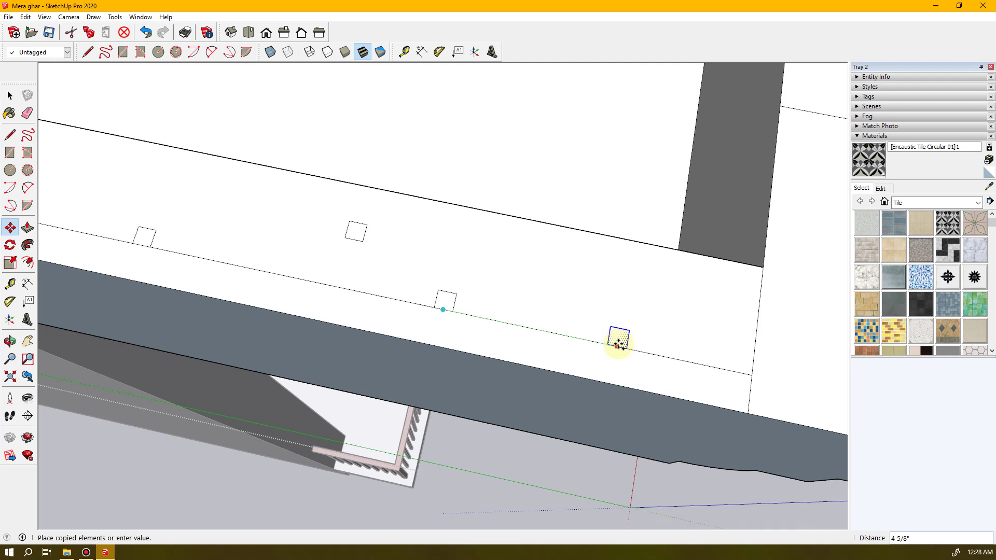
click(600, 341)
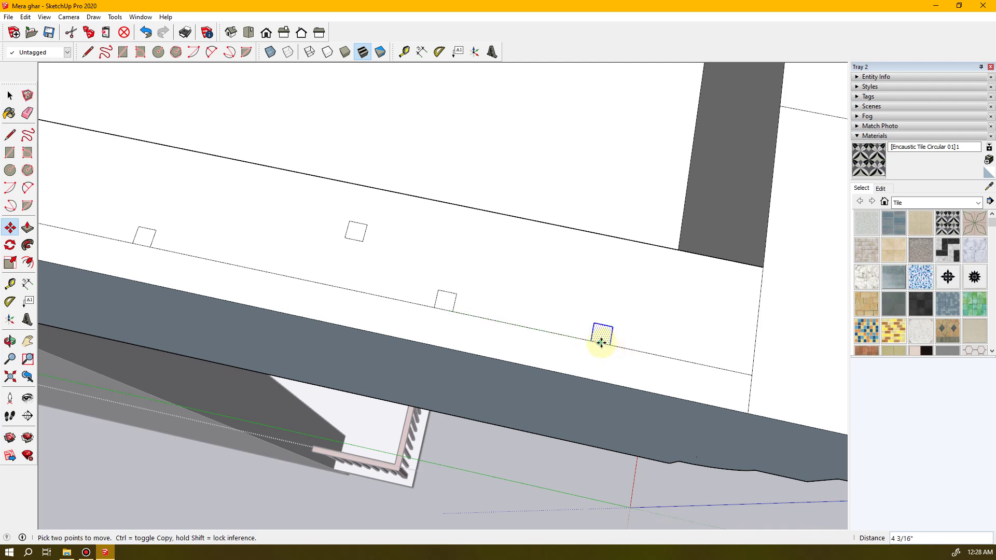
- Copy the last square about 2 1/8" toward the corner, then copy that new square 4 3/16" back along the inset line
key(ctrl)
click(600, 343)
click(686, 357)
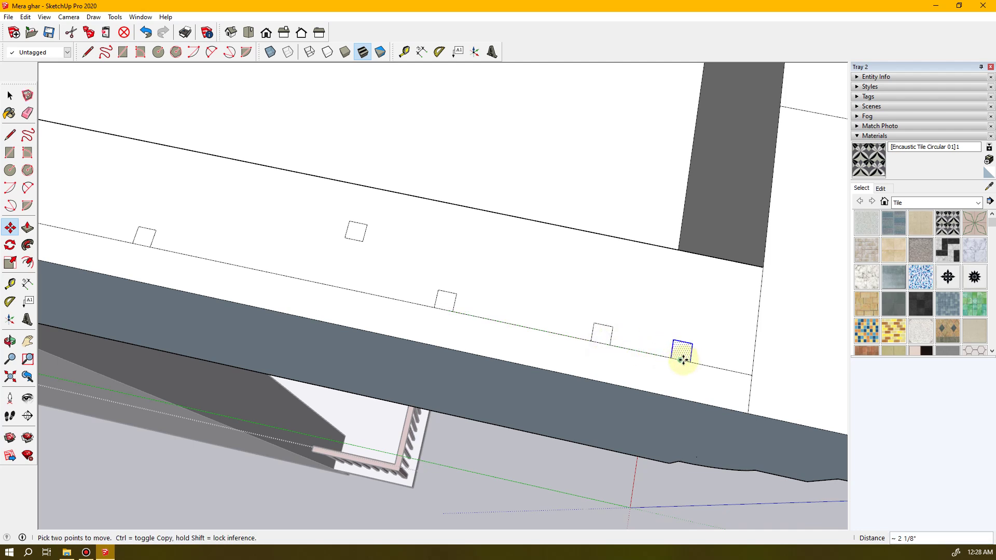
key(ctrl)
click(683, 358)
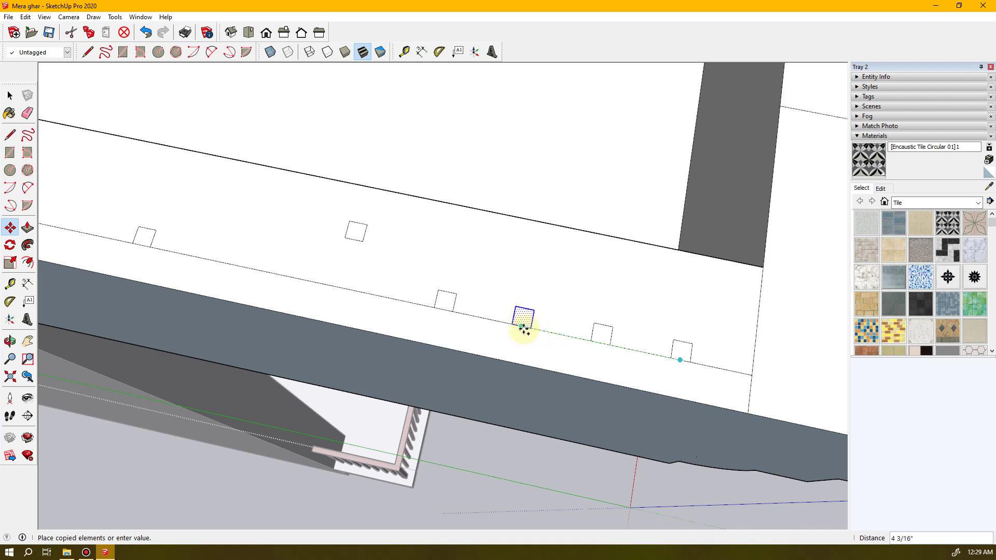
click(528, 327)
- Copy the newest square back into the wide gap on the inset line, and copy that one toward the corner to even the spacing
key(ctrl)
click(522, 326)
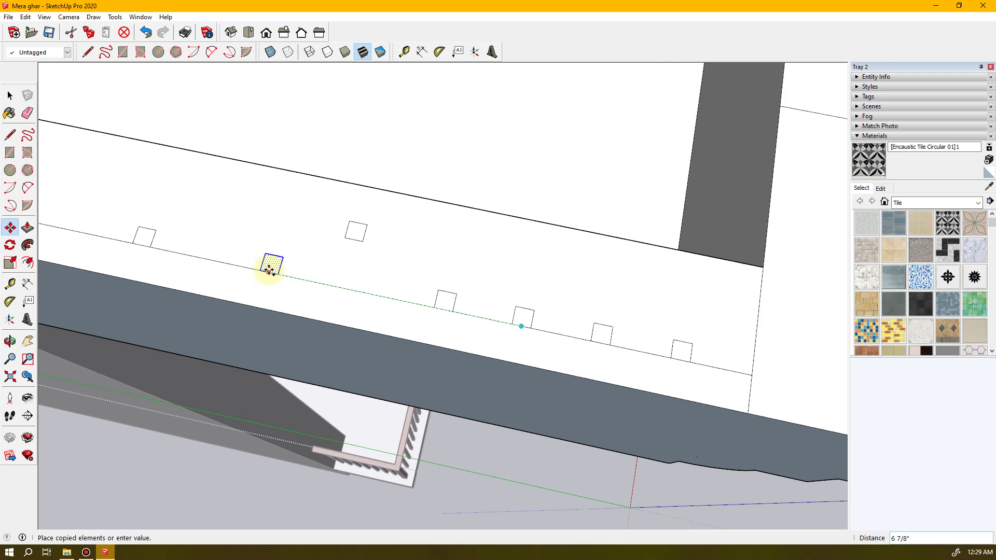
click(290, 276)
key(ctrl)
click(290, 277)
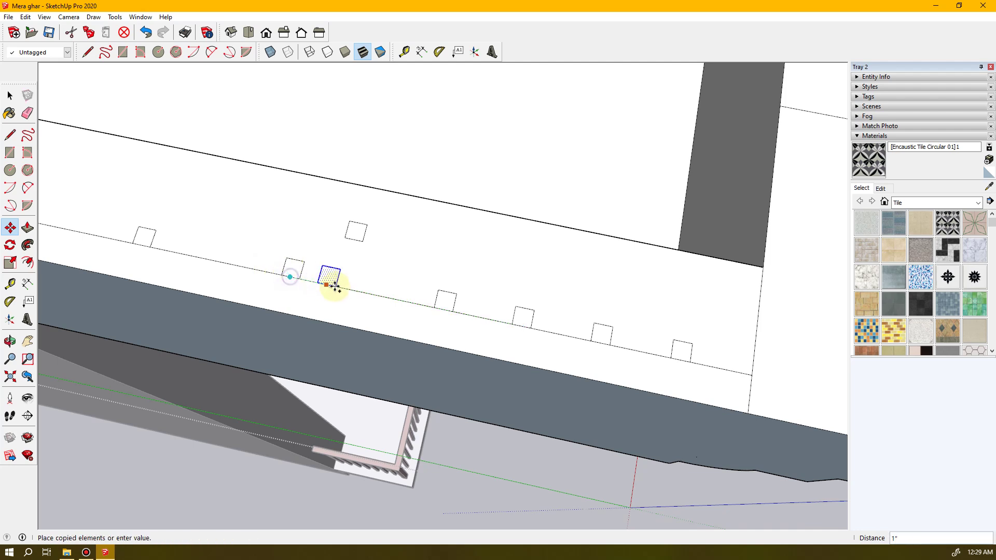
click(367, 293)
- Copy the gap-filling square 4 3/16" back along the inset line, then copy that square on toward the coping's far end
key(ctrl)
click(366, 292)
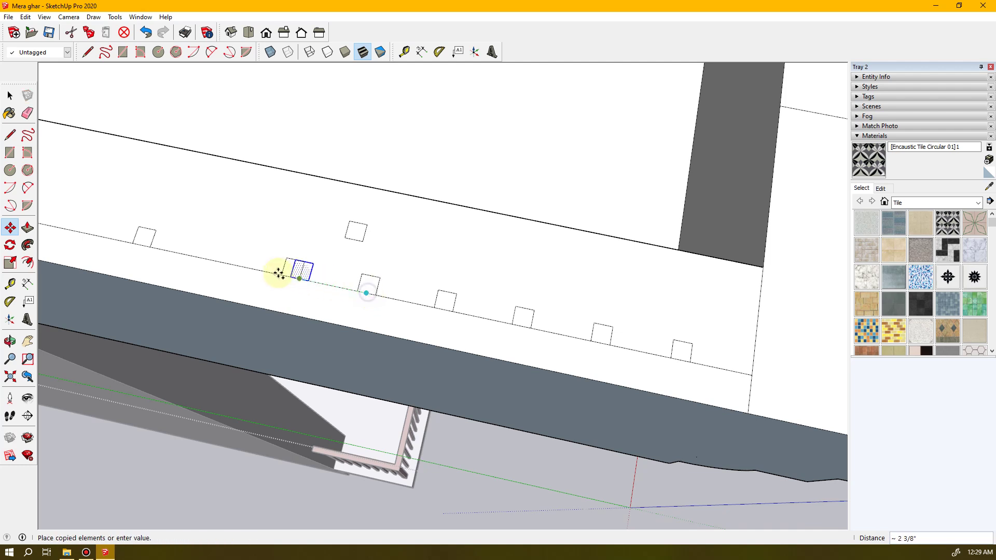
click(214, 260)
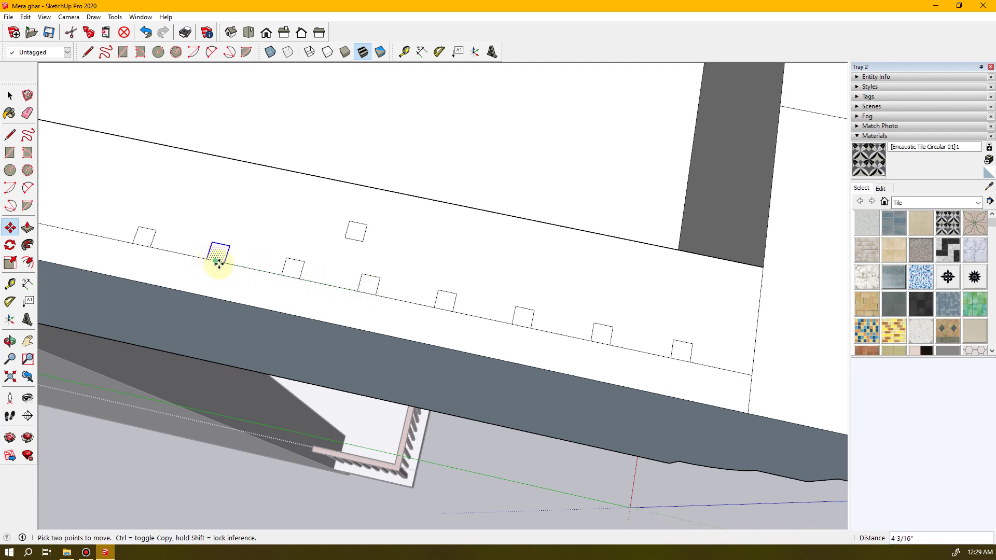
middle_drag(251, 280, 787, 373)
click(747, 354)
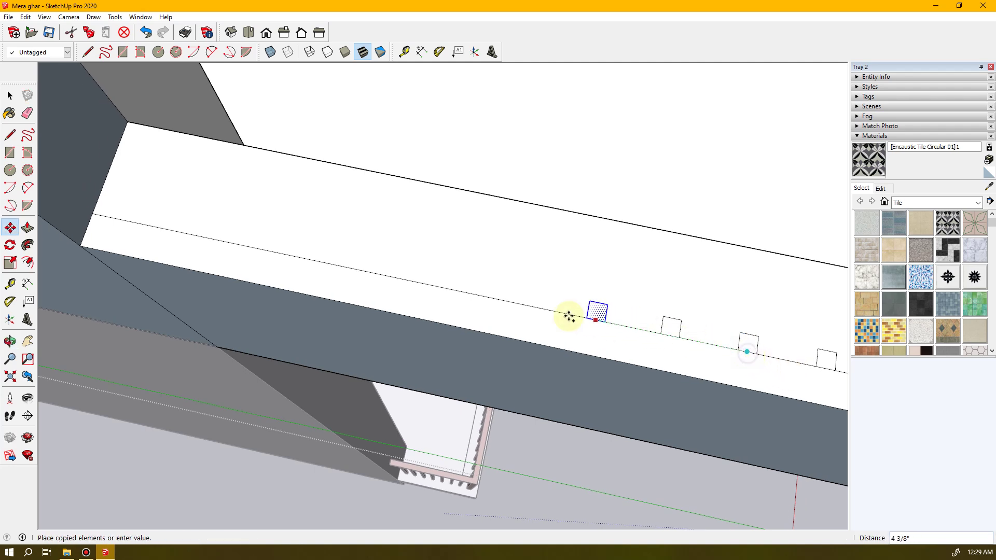
click(370, 270)
- Copy the square well ahead on the inset line, copy it 4 3/16" back, and fill the gap with a copy about 2 1/8" away
click(370, 272)
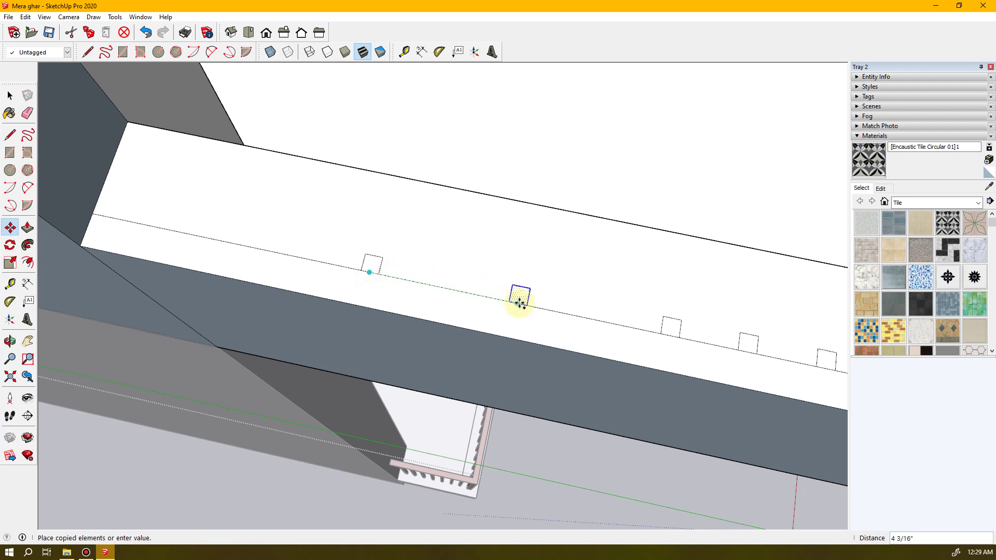
click(520, 304)
click(518, 303)
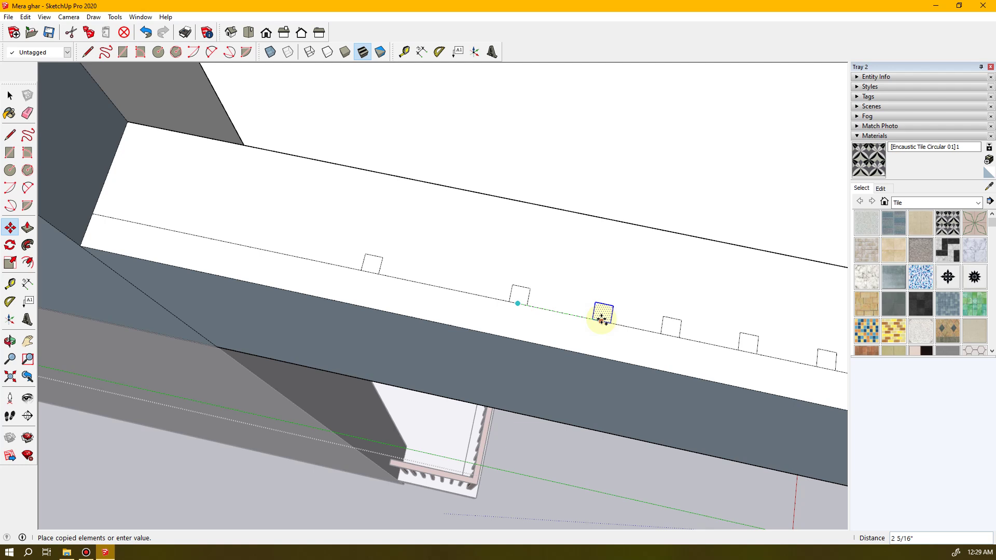
click(596, 318)
- Copy the gap-filling square into the gap before the farthest square, then copy that one past it toward the coping's wall end
click(593, 319)
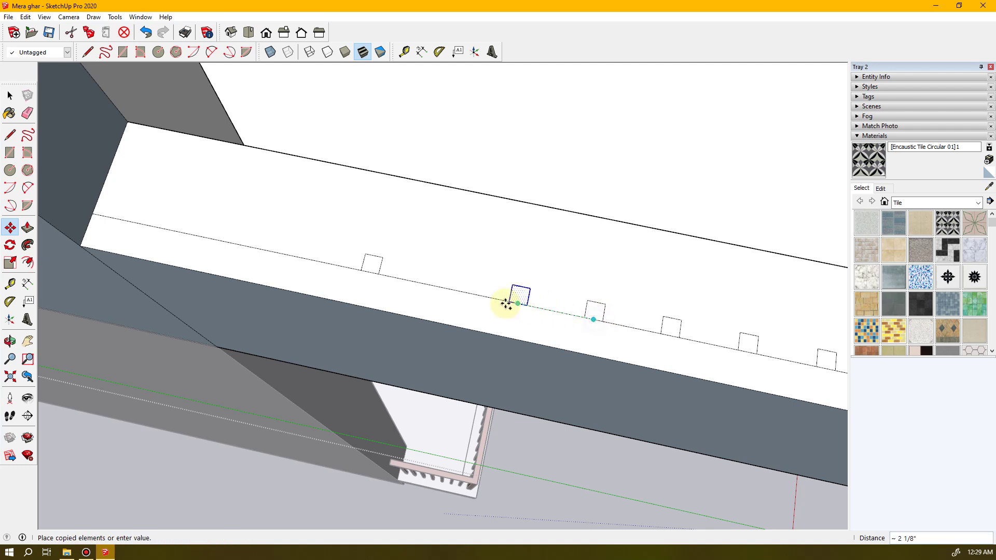
click(444, 286)
click(442, 287)
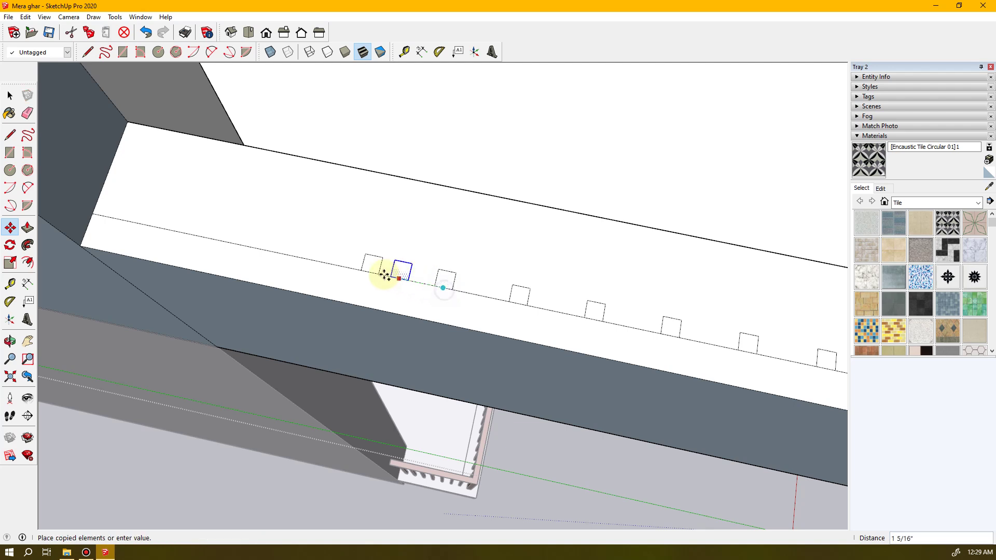
click(225, 242)
- Copy the newest square about 2 1/8" toward the wall end, then copy that one 4 3/16" back into the remaining gap
click(225, 242)
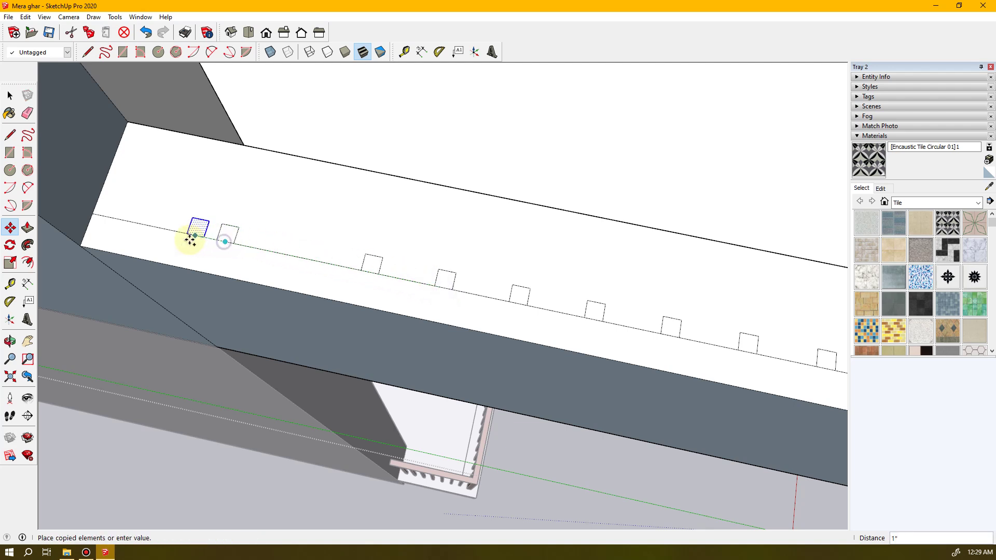
click(155, 227)
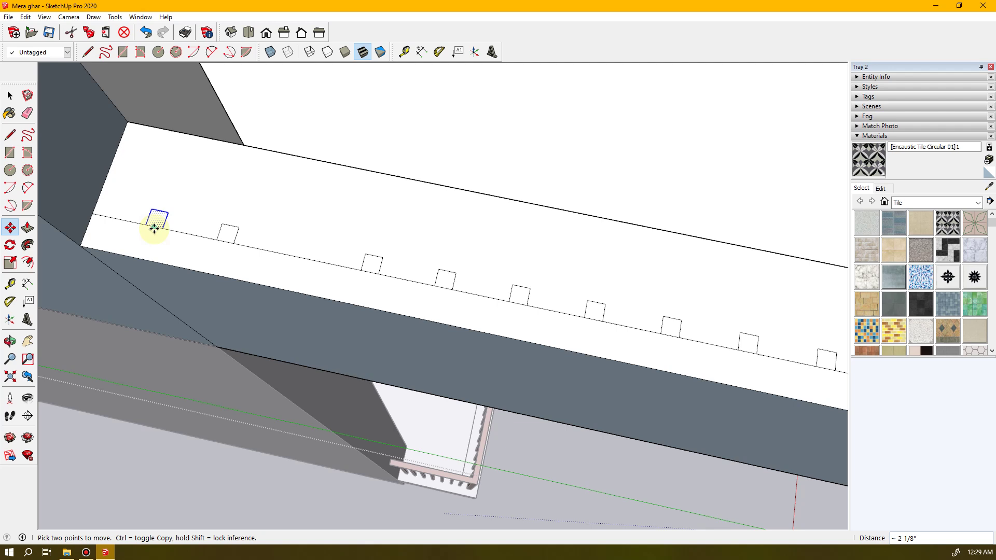
click(154, 227)
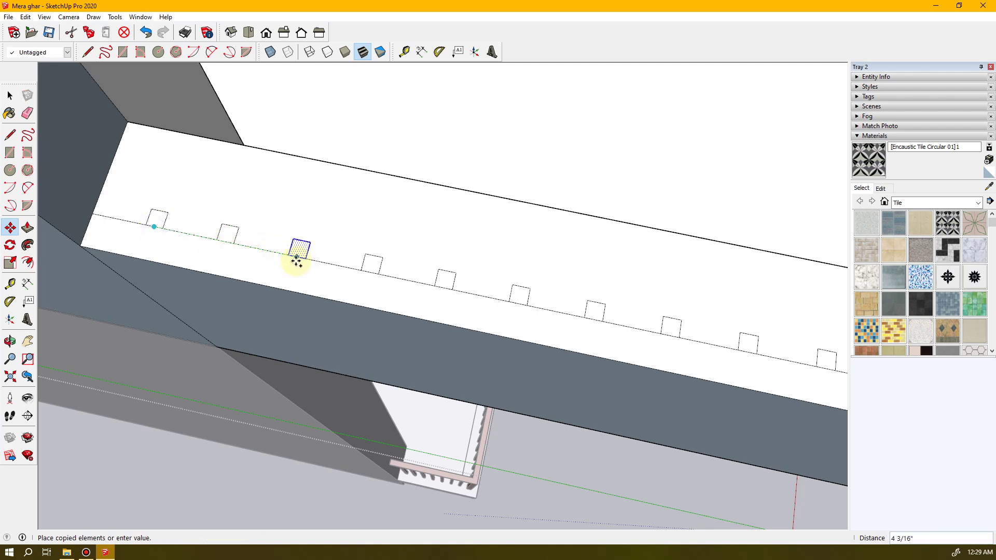
click(300, 260)
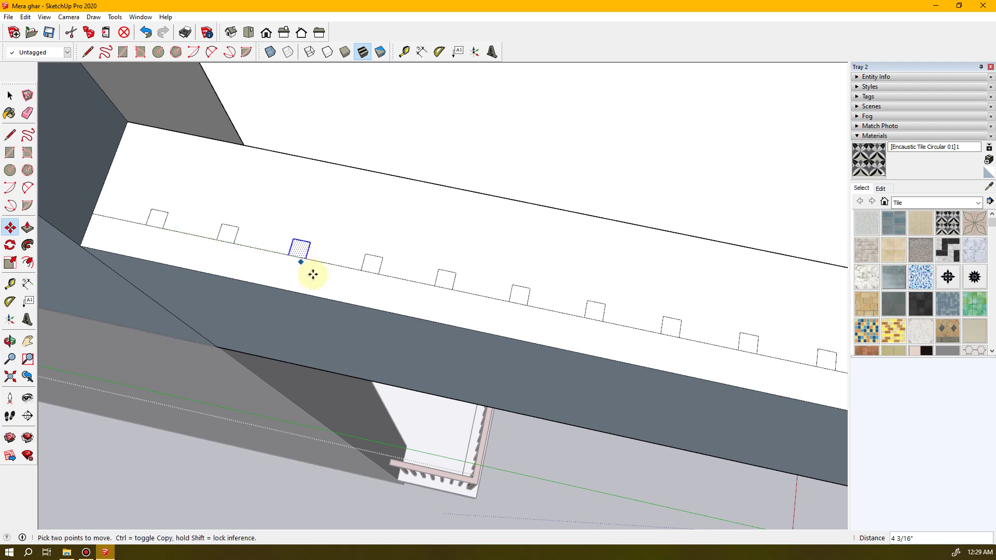
- Erase the inset line segments between and beside the baluster squares along the side coping
scroll(538, 324, down, 5)
middle_drag(581, 358, 446, 351)
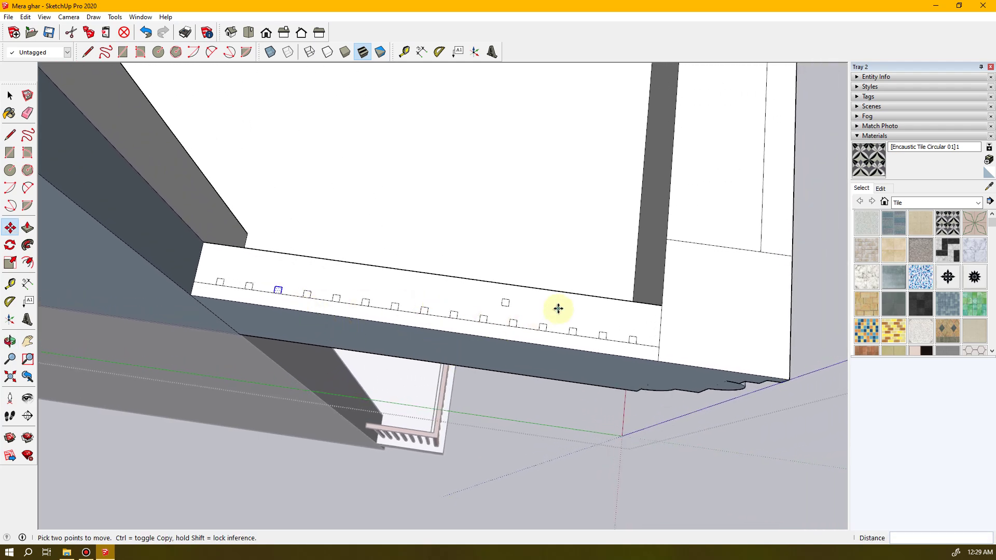
key(space)
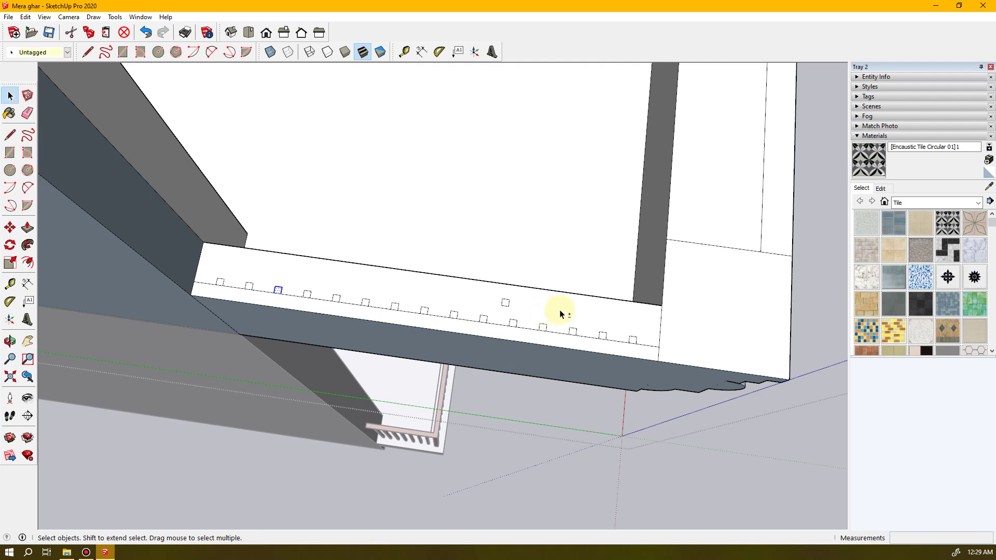
shift+middle_drag(561, 314, 454, 358)
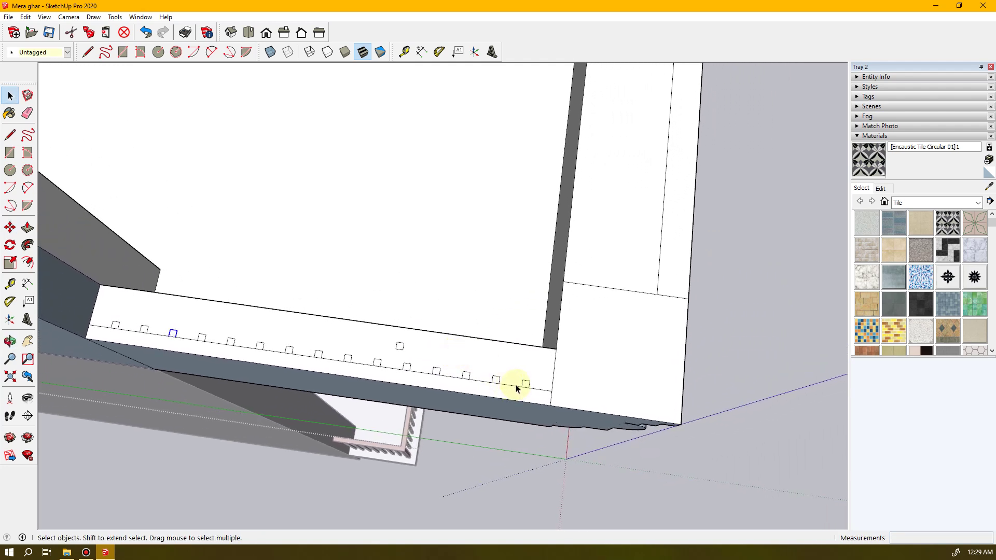
key(e)
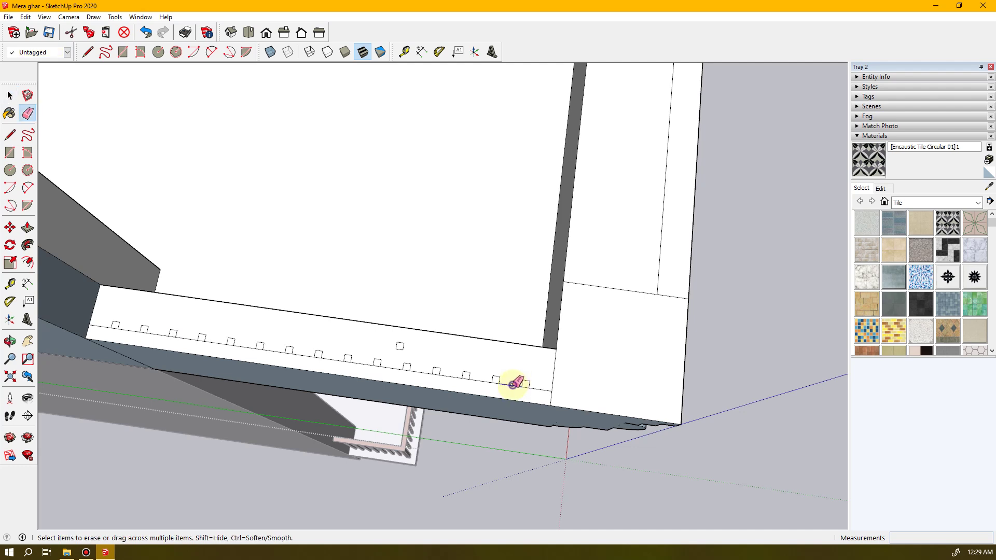
click(513, 384)
drag(452, 374, 102, 326)
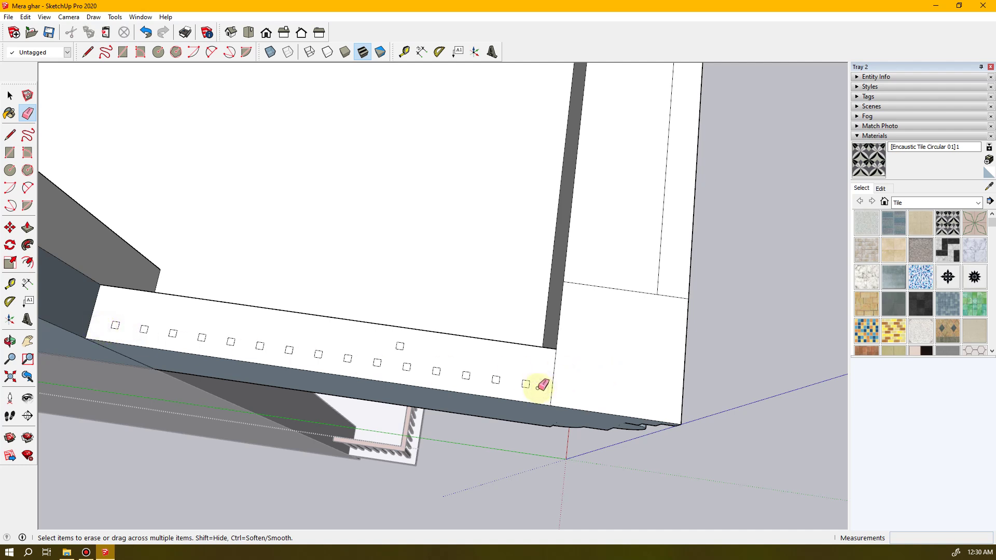
key(space)
- Push/Pull the coping's corner face upward into a tall post
scroll(550, 378, down, 3)
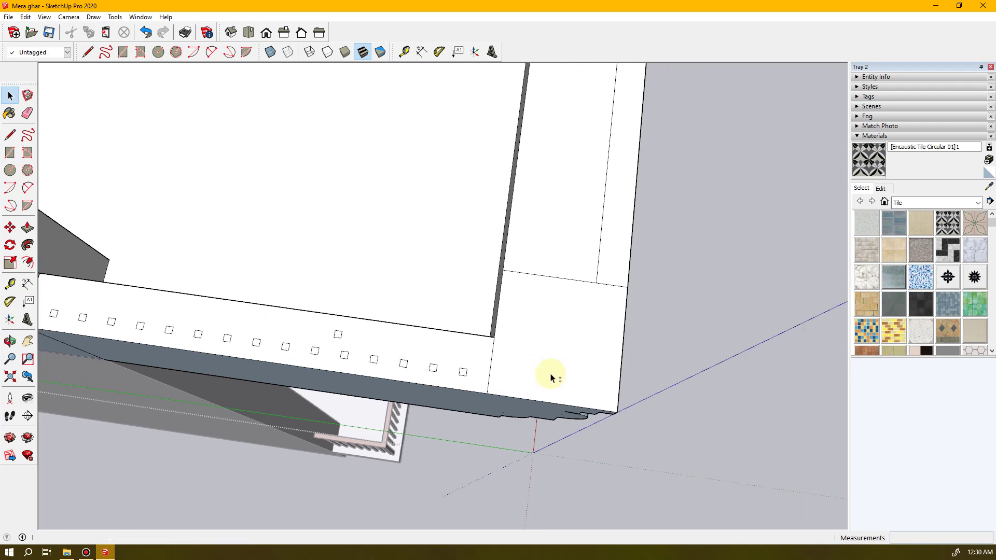
middle_drag(549, 378, 501, 351)
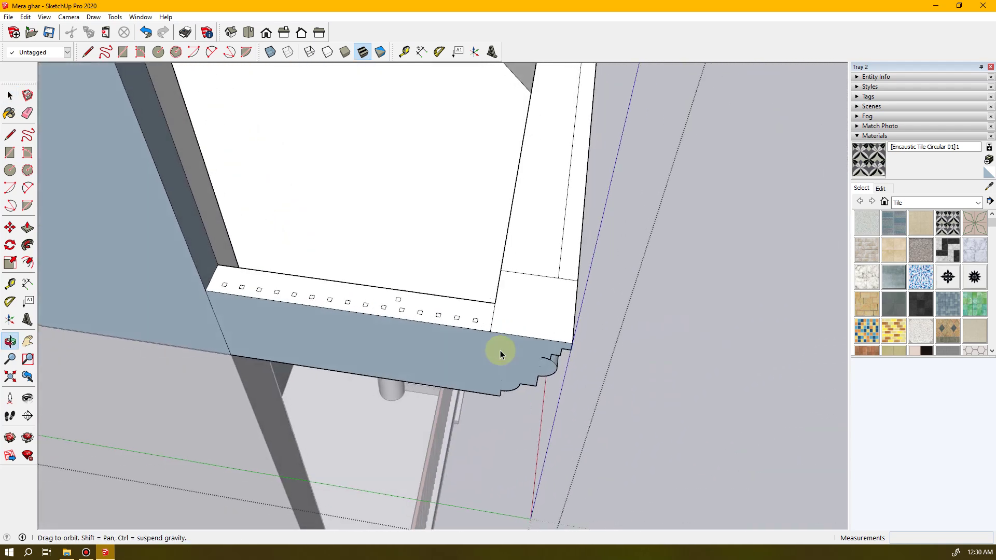
click(544, 303)
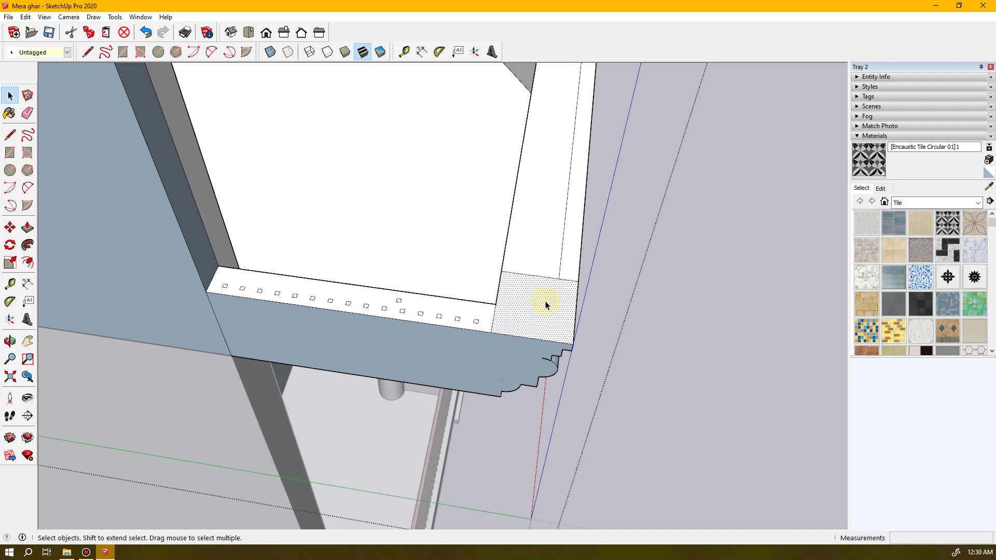
key(p)
drag(545, 304, 546, 284)
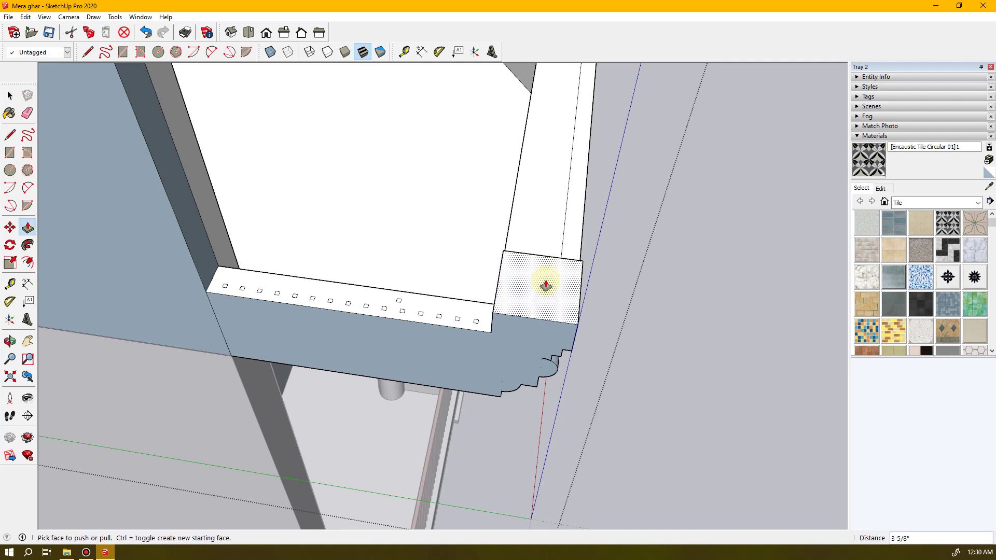
key(Return)
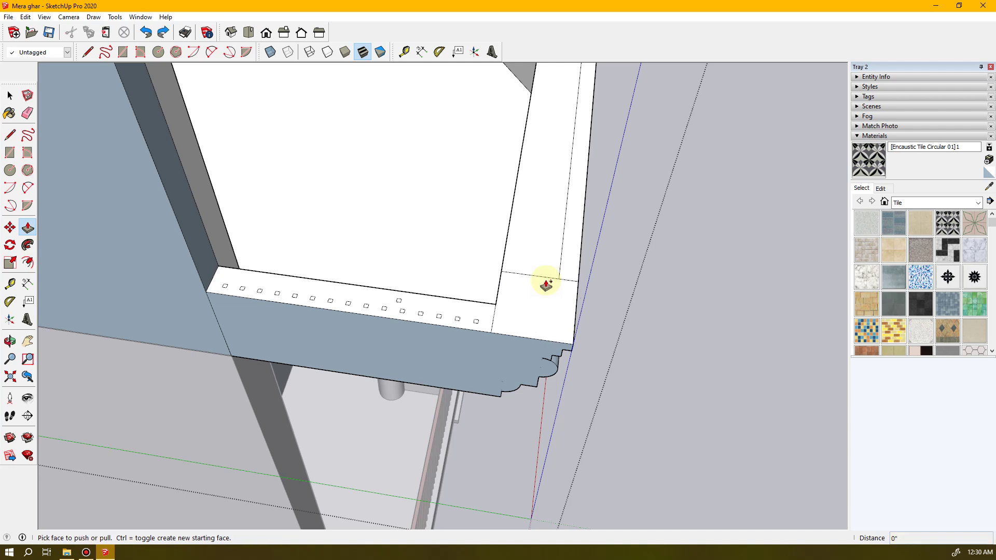
click(540, 288)
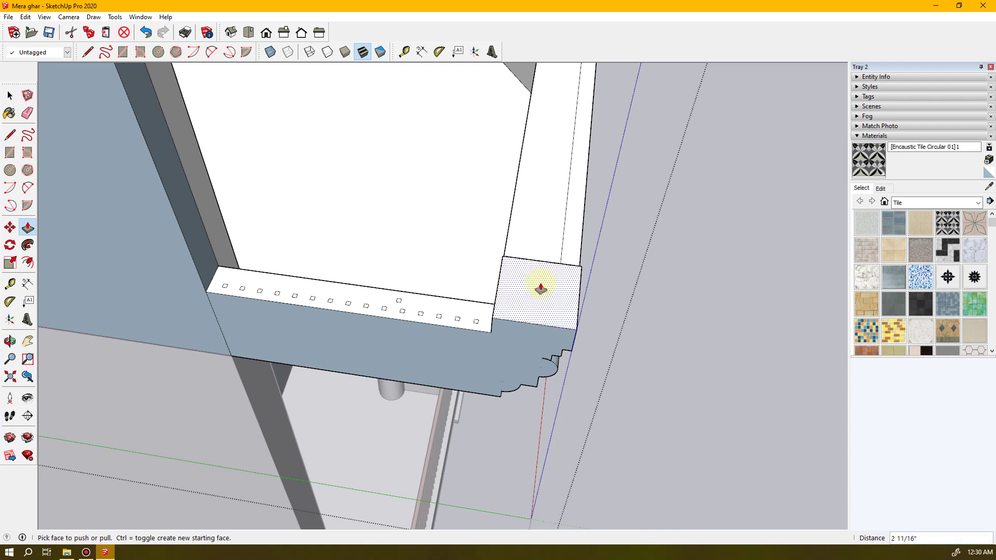
click(541, 288)
click(540, 286)
shift+middle_drag(540, 285, 283, 187)
key(space)
- Raise the top face of the corner post by another 6" with Push/Pull
scroll(284, 205, down, 3)
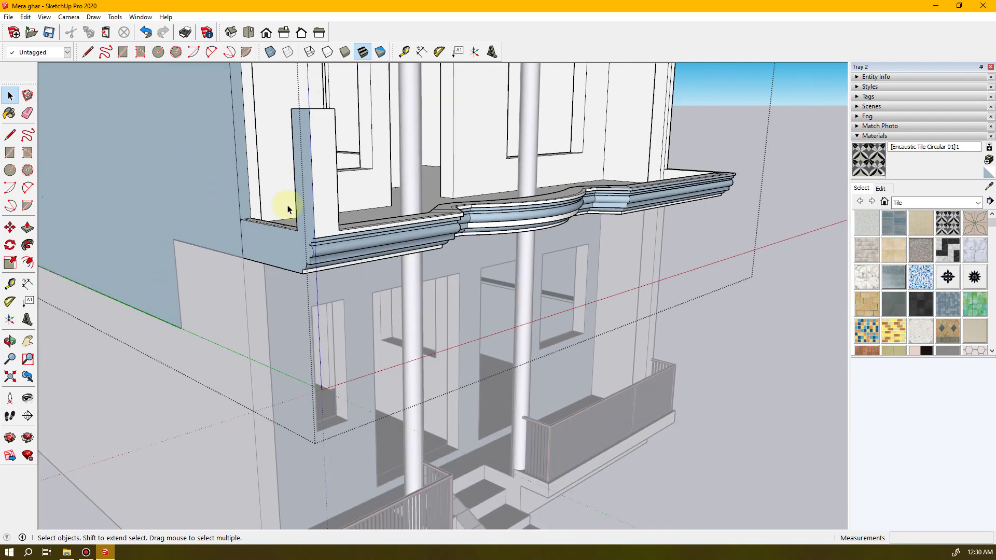
scroll(362, 216, down, 2)
middle_drag(362, 215, 201, 178)
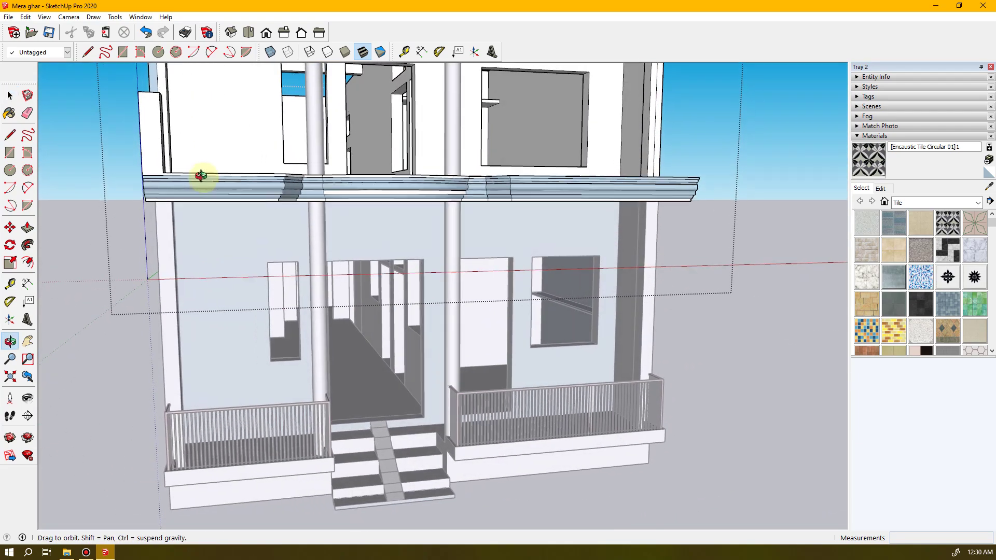
scroll(210, 130, up, 3)
middle_drag(210, 130, 480, 285)
scroll(481, 285, up, 3)
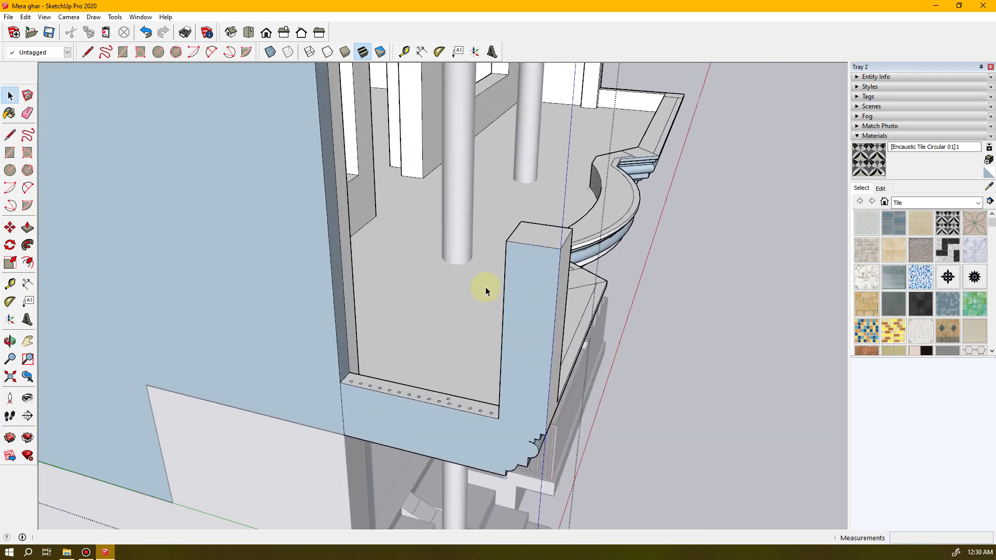
click(537, 237)
key(p)
drag(535, 234, 535, 228)
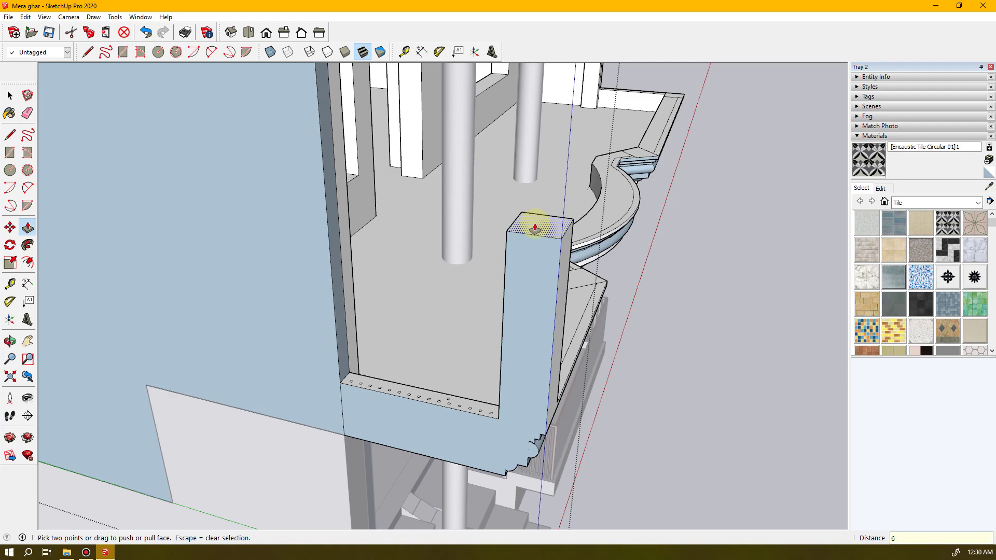
key(Return)
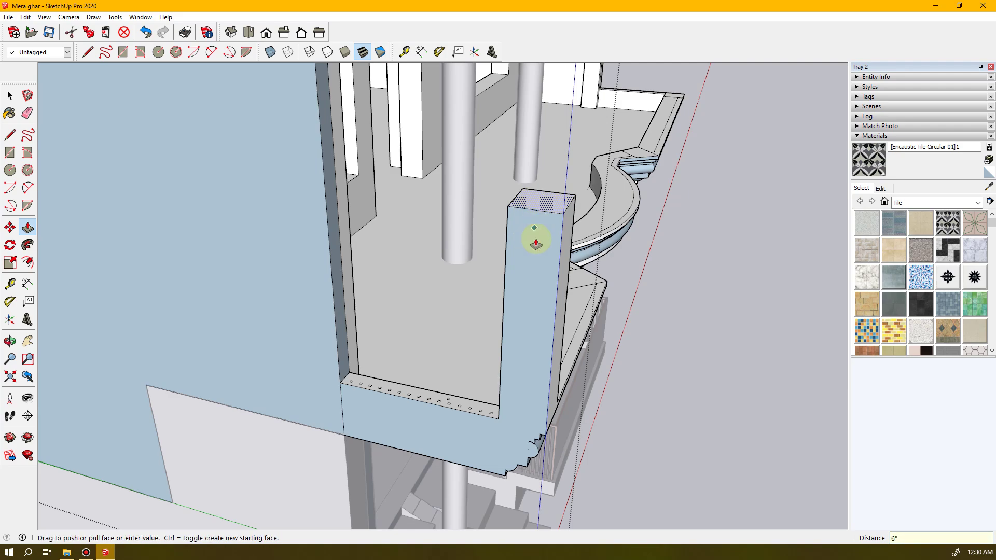
- Erase the leftover vertical edge on the corner post's face toward the baluster squares
scroll(596, 311, down, 10)
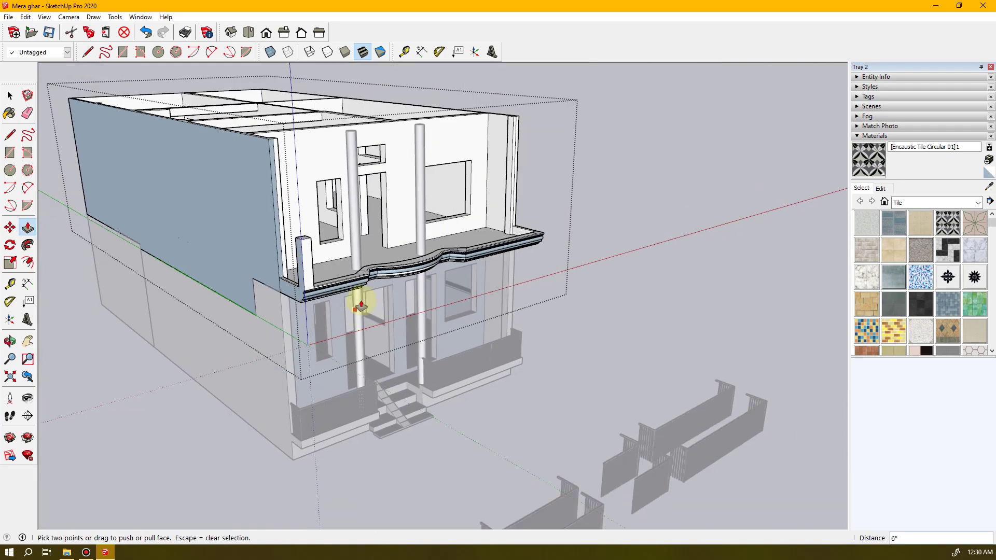
middle_drag(360, 306, 272, 222)
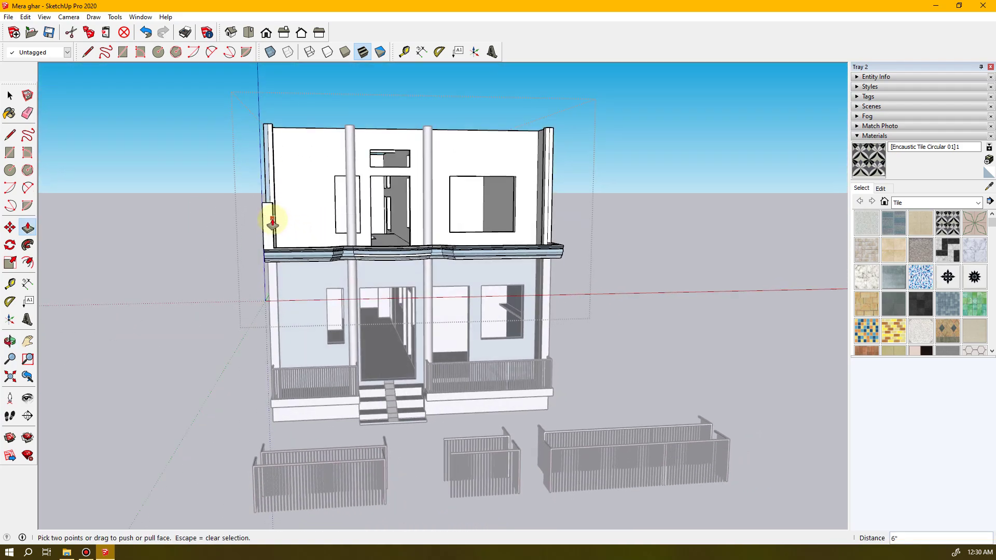
scroll(272, 222, up, 3)
scroll(271, 222, up, 2)
middle_drag(316, 266, 379, 257)
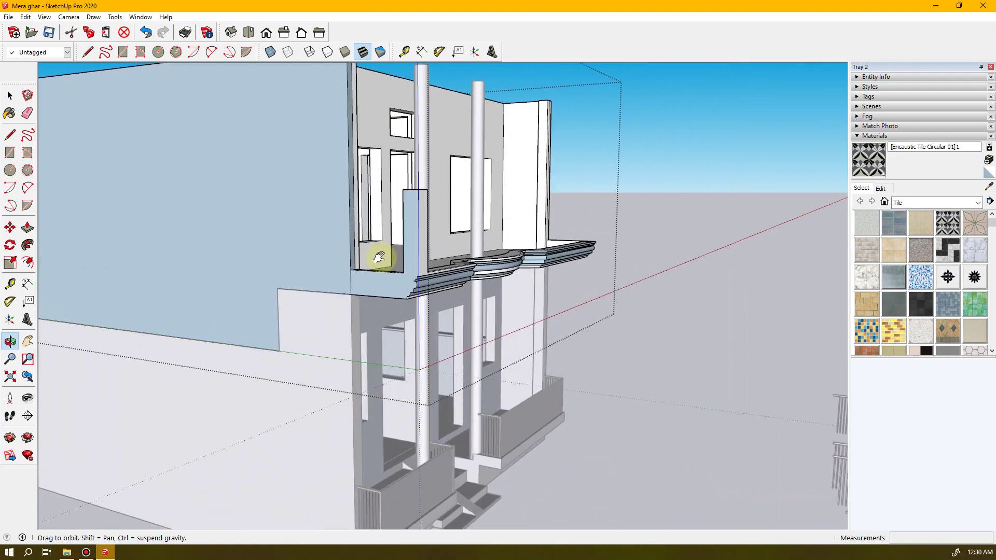
scroll(438, 267, up, 6)
scroll(474, 262, down, 2)
key(p)
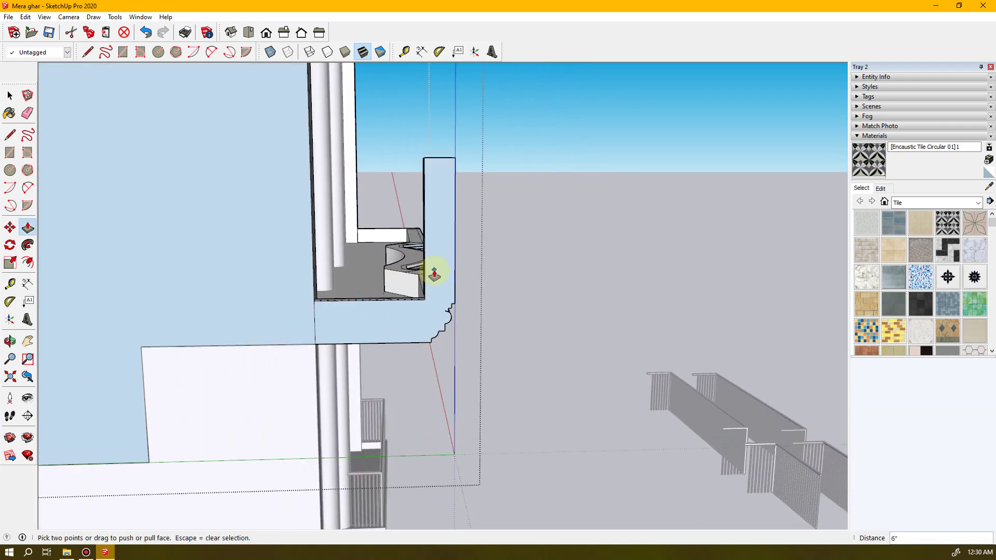
scroll(434, 273, up, 3)
middle_drag(434, 267, 577, 370)
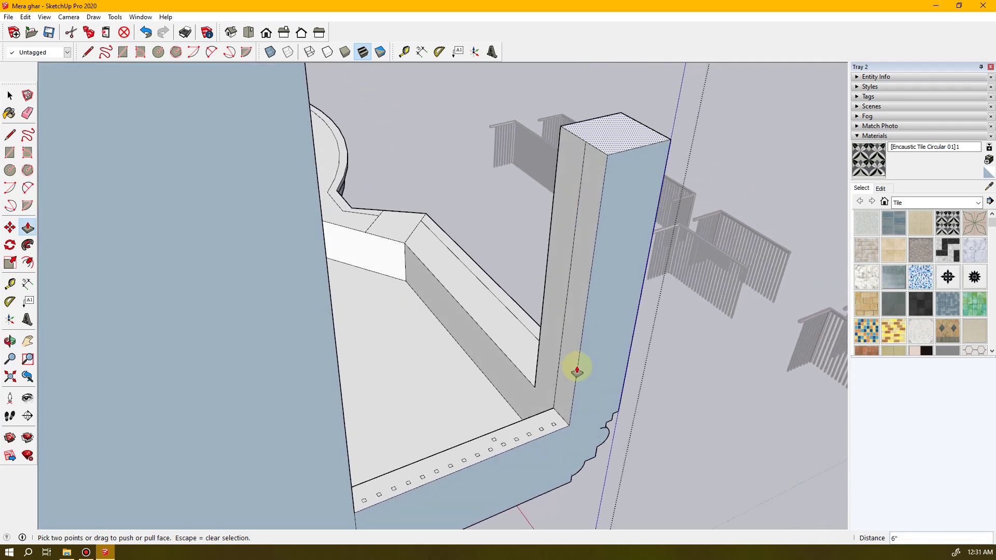
key(e)
click(564, 318)
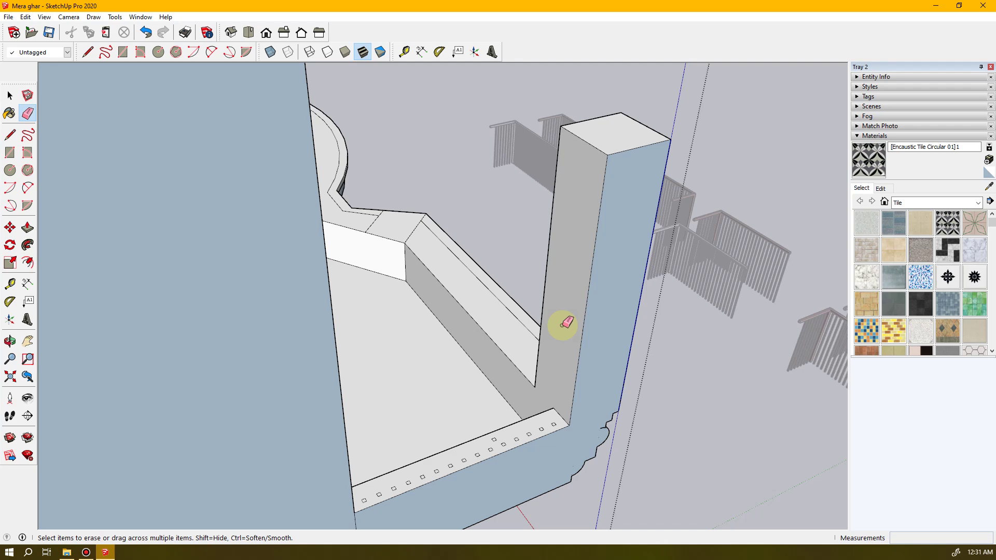
key(space)
- Push/Pull the baluster square nearest the corner post up 3' 6" into the first baluster
scroll(549, 439, up, 2)
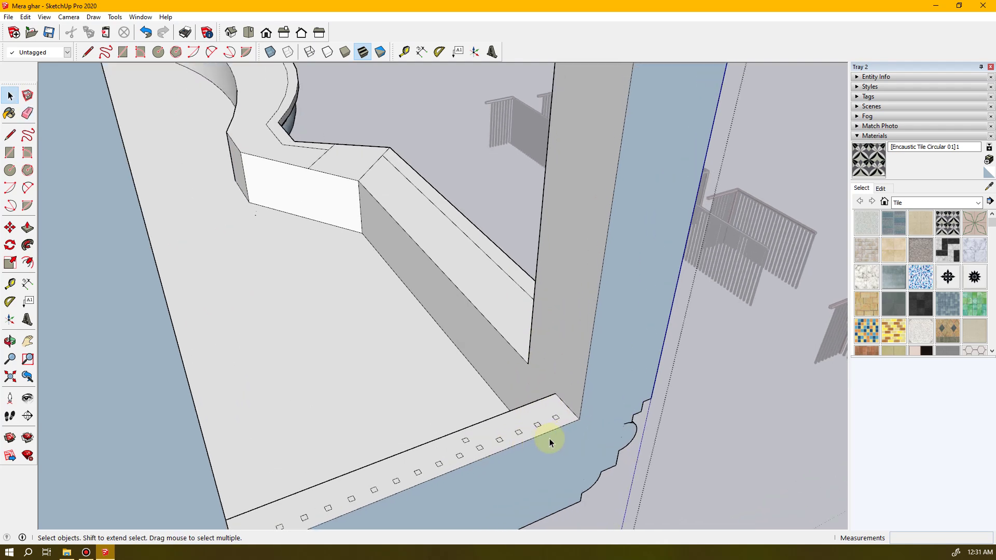
middle_drag(582, 391, 509, 510)
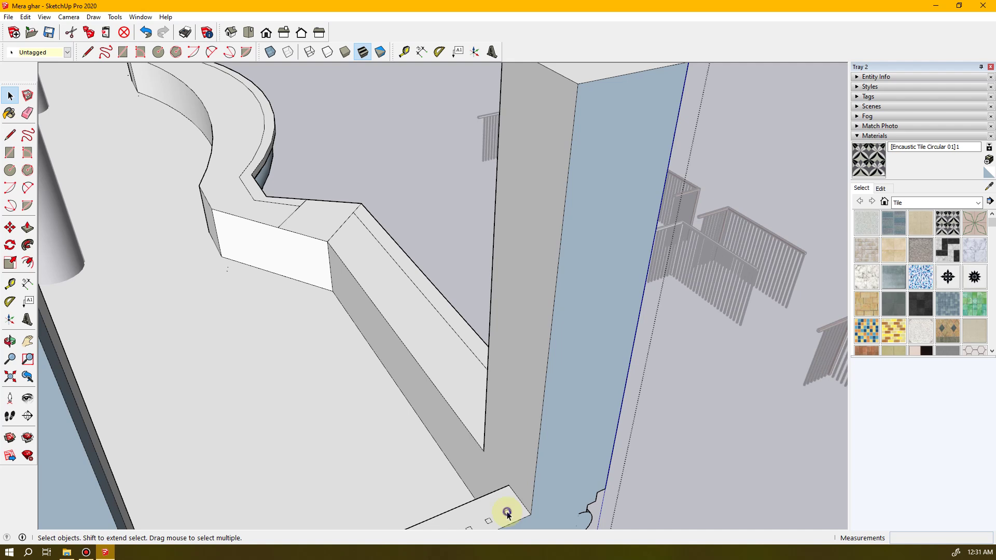
click(508, 513)
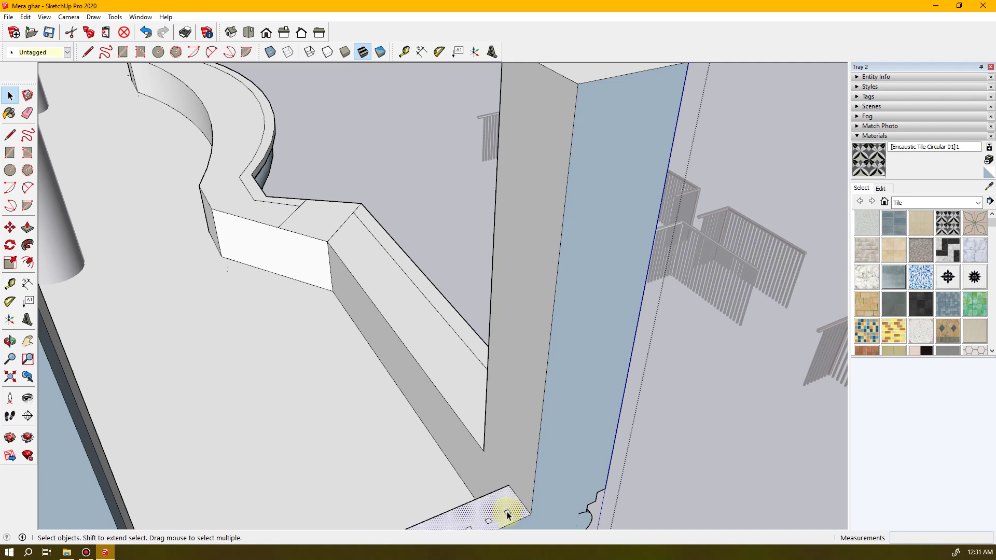
shift+click(508, 514)
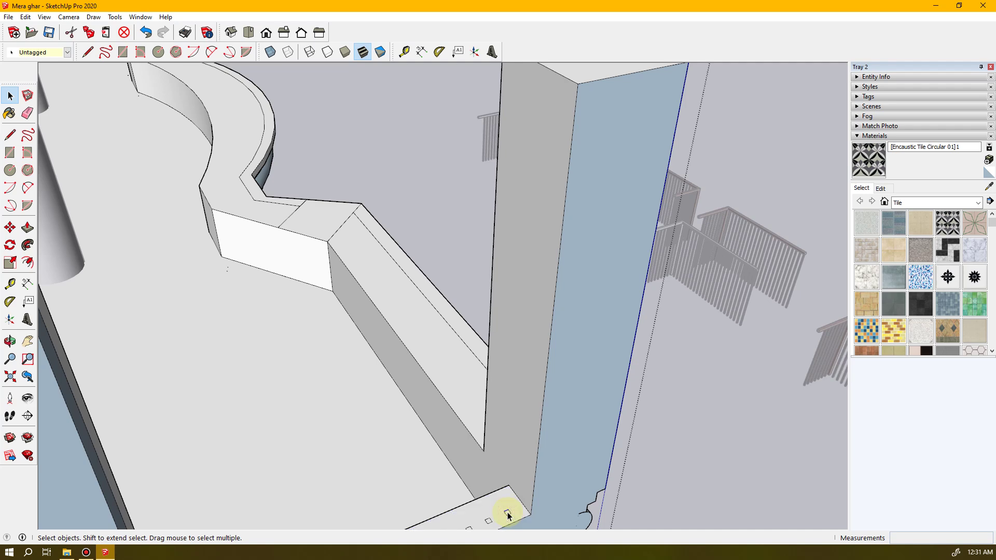
scroll(508, 514, up, 2)
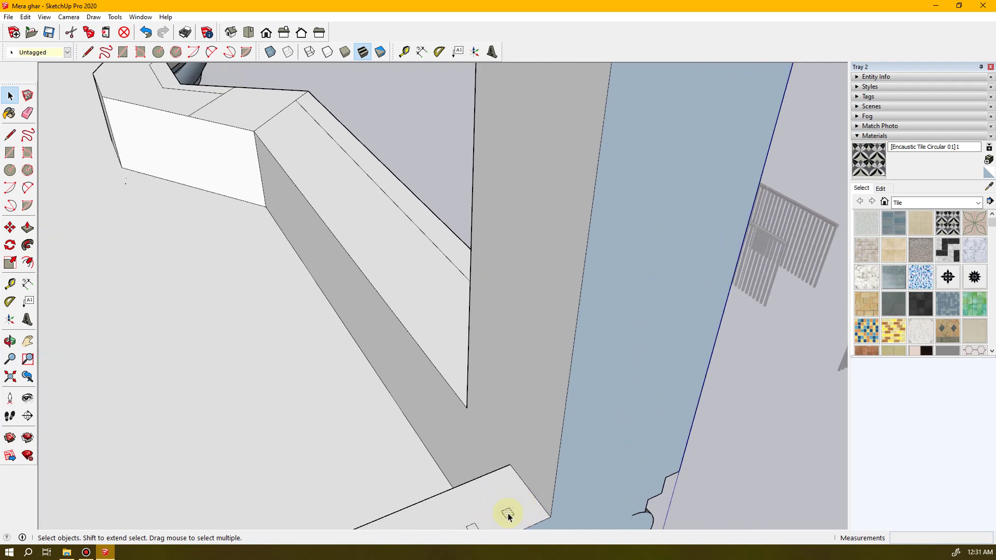
key(p)
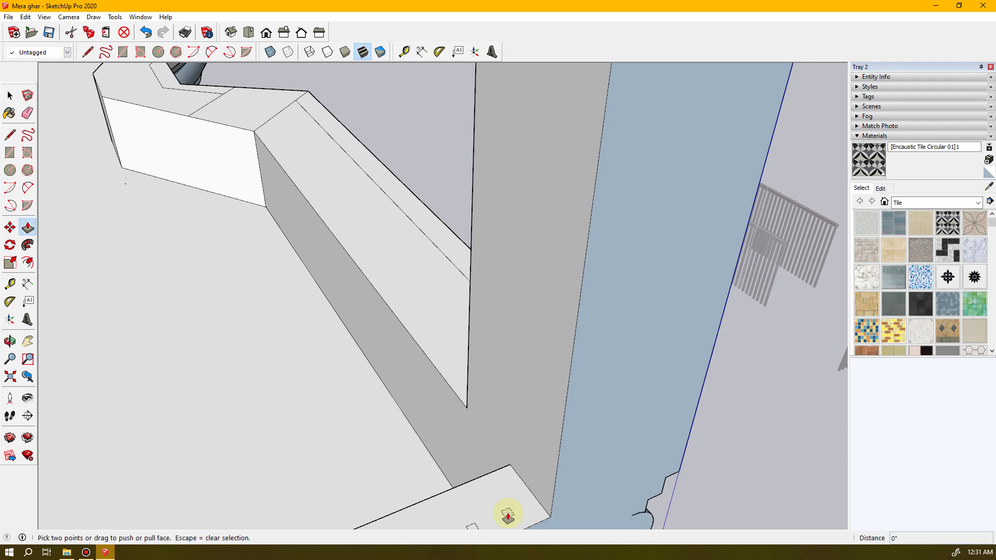
drag(508, 514, 506, 433)
scroll(509, 429, down, 6)
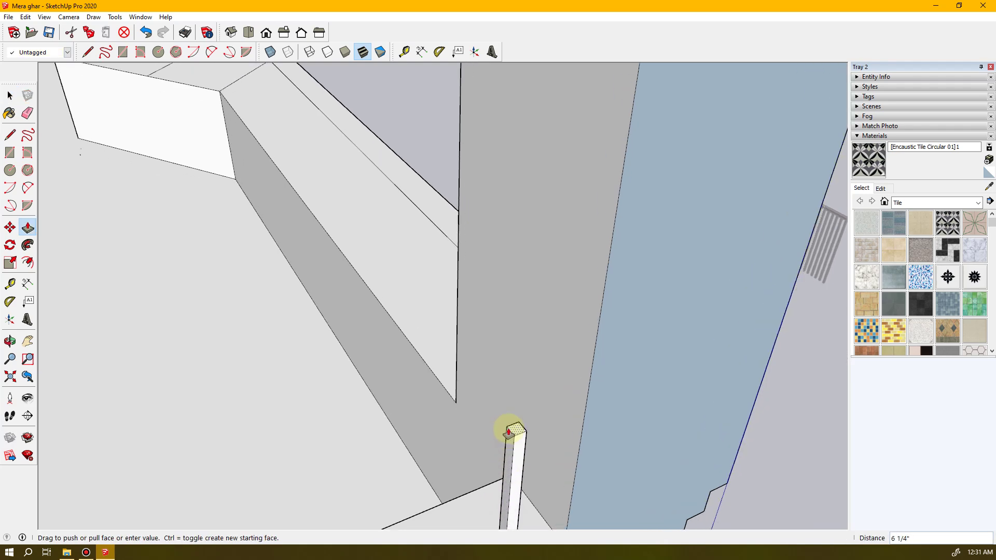
drag(509, 430, 554, 110)
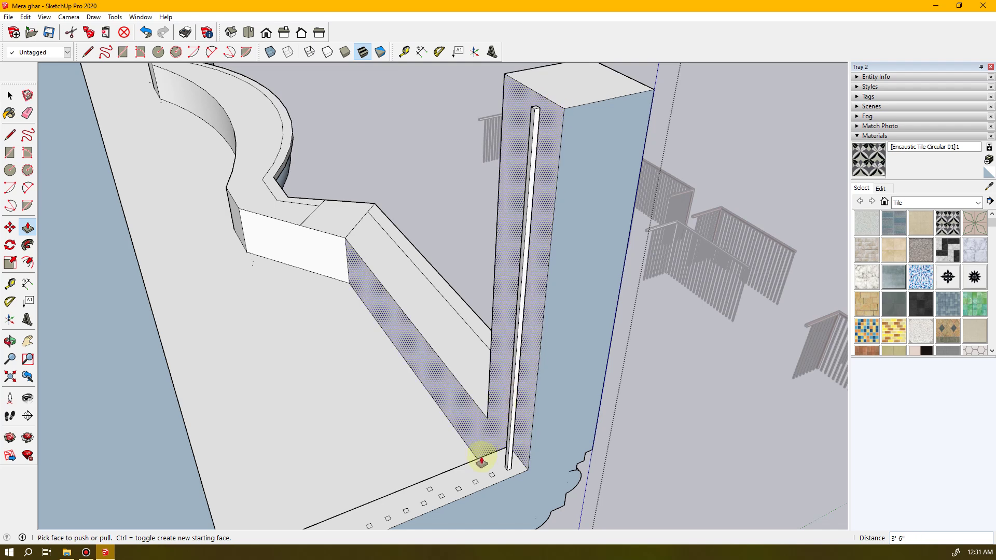
- Push/Pull the second and third baluster squares from the corner post up 3' 6", level with the first baluster
scroll(473, 493, up, 4)
scroll(485, 487, up, 1)
drag(519, 456, 545, 197)
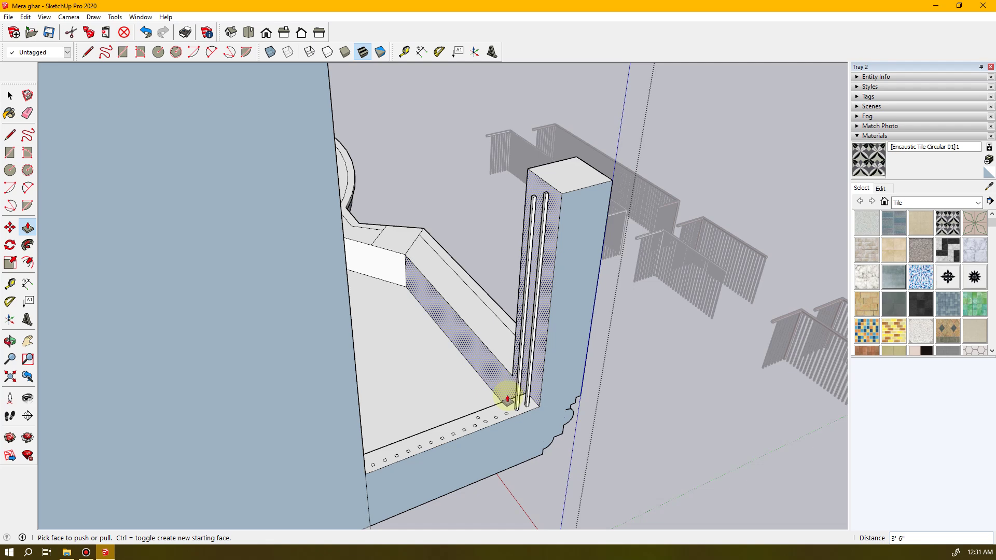
scroll(507, 399, up, 5)
click(506, 439)
scroll(509, 382, down, 5)
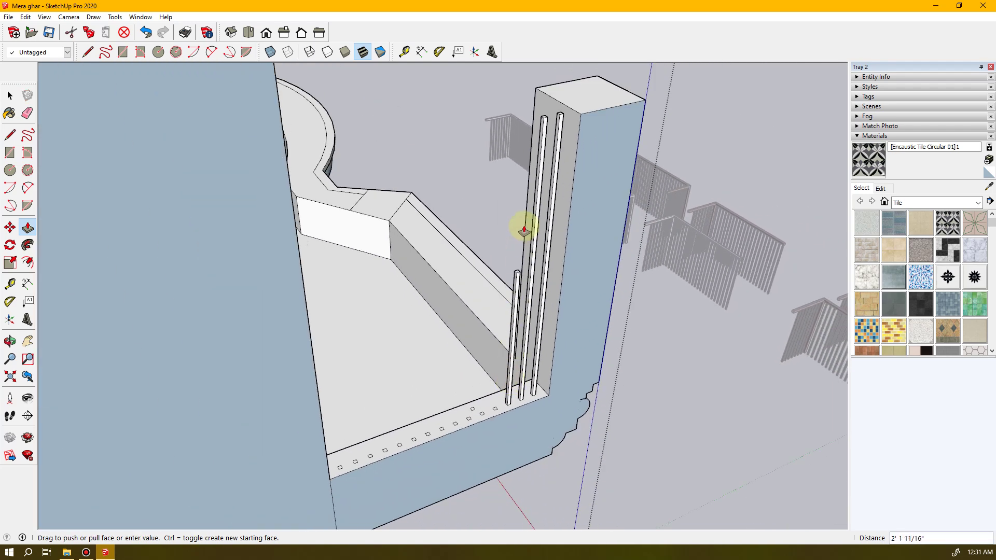
click(542, 126)
scroll(478, 408, down, 3)
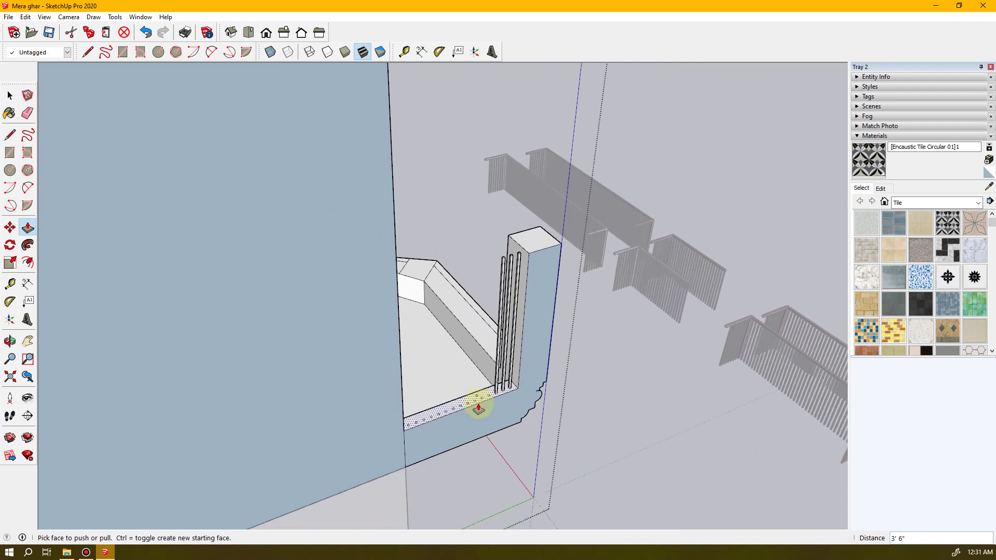
scroll(478, 408, up, 6)
click(519, 369)
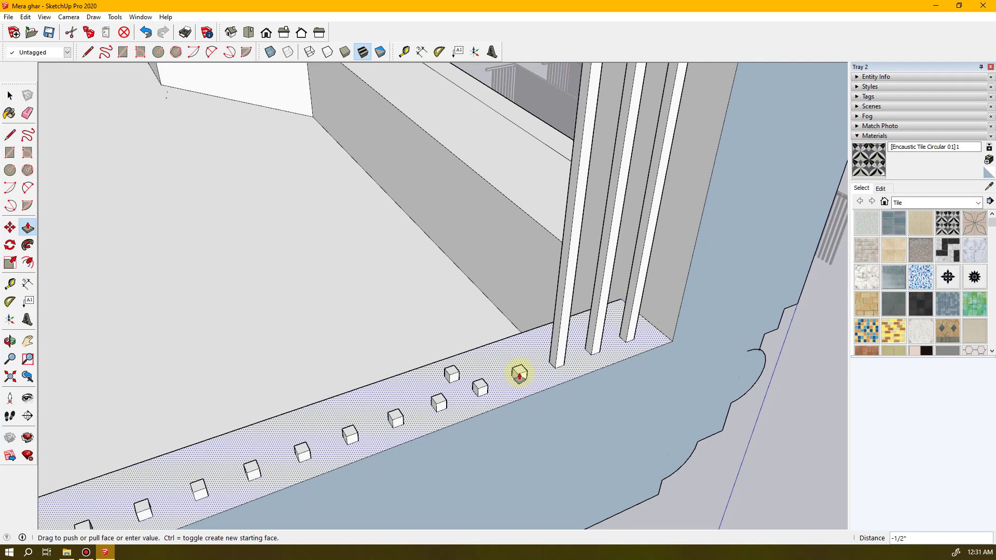
key(Escape)
key(space)
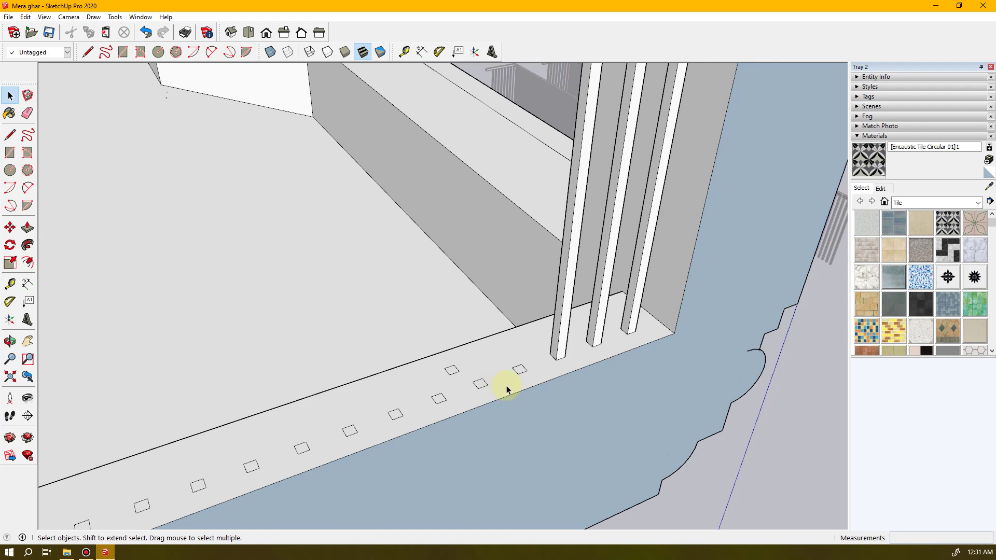
- Try to Push/Pull the coping strip's top face around the remaining baluster squares up and down
click(506, 386)
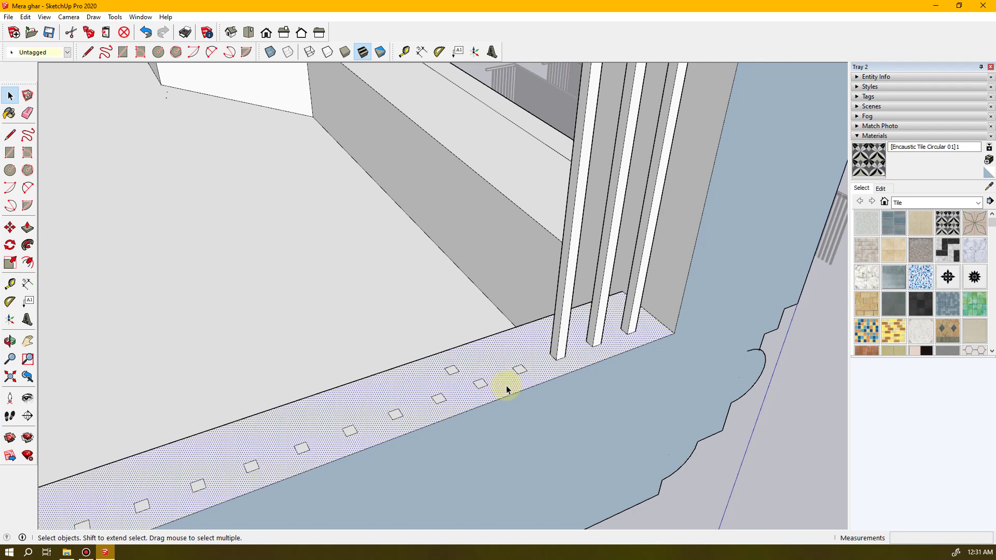
key(p)
click(506, 385)
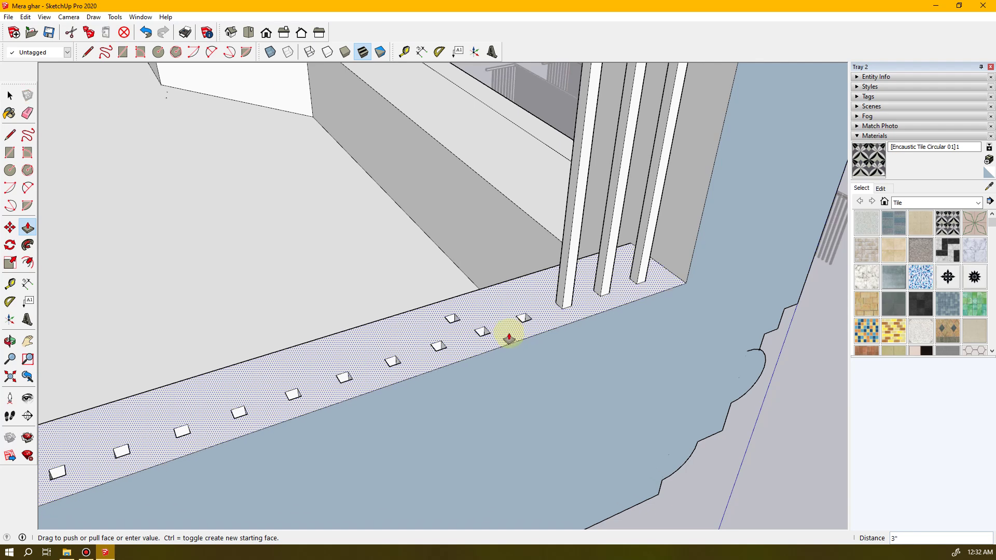
click(509, 338)
click(509, 338)
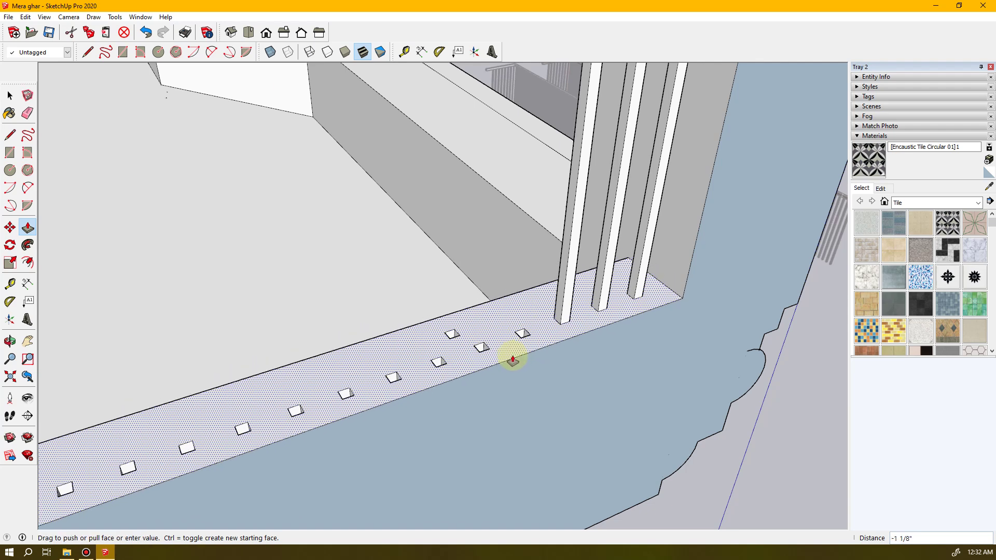
click(512, 369)
click(512, 368)
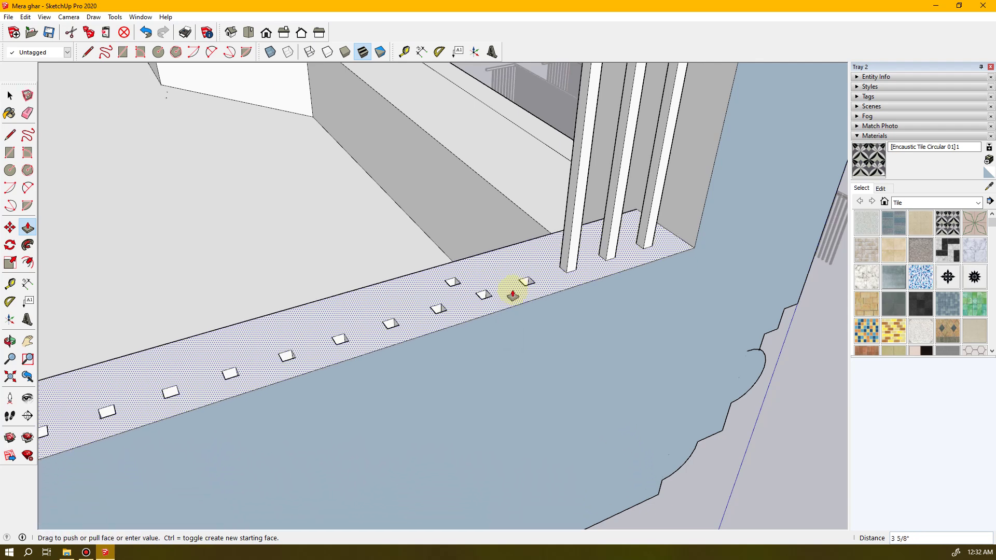
click(512, 268)
click(512, 267)
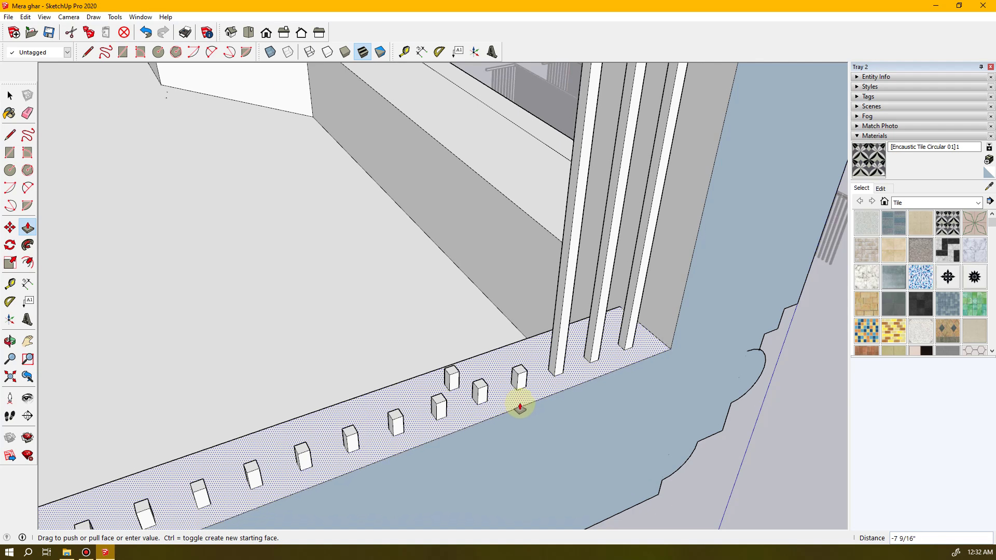
click(520, 408)
click(512, 400)
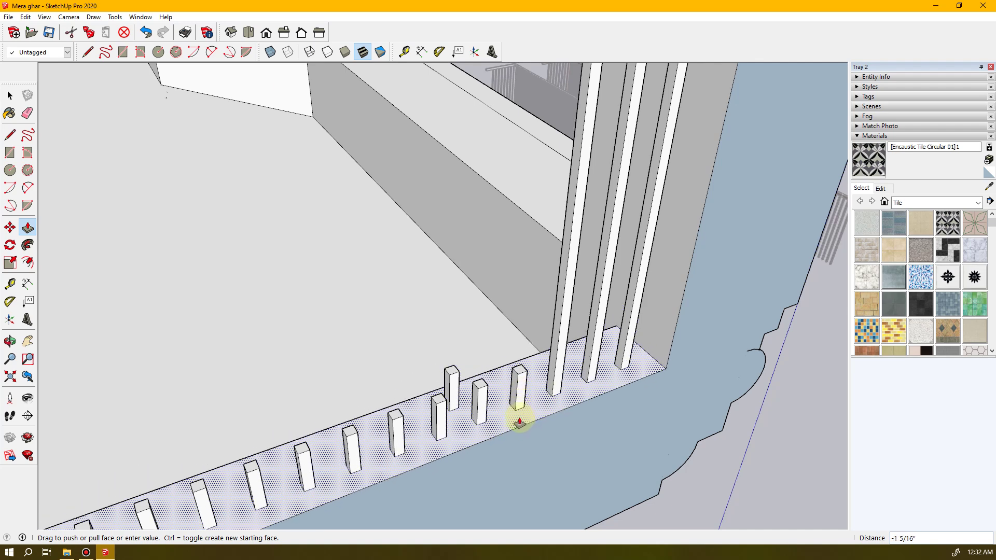
click(519, 423)
click(519, 418)
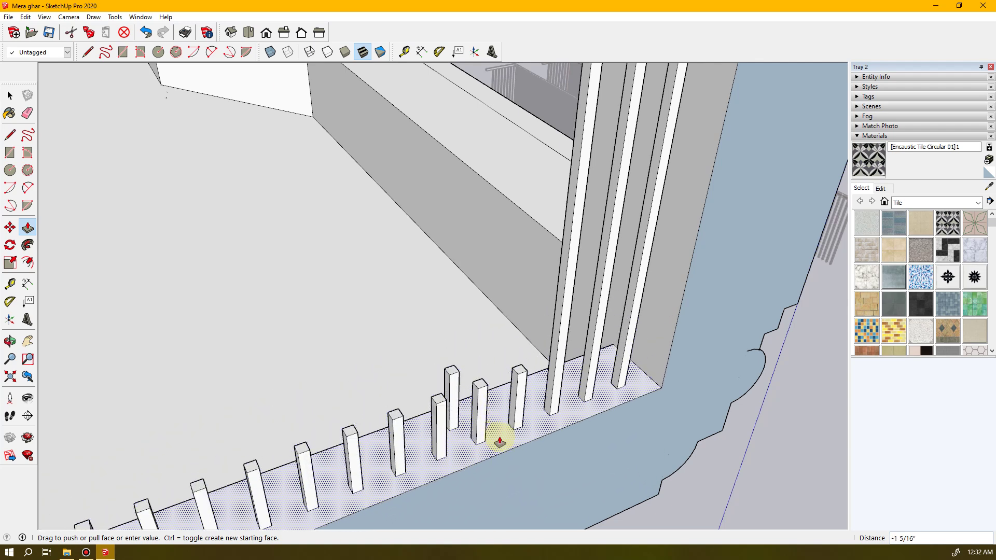
click(499, 425)
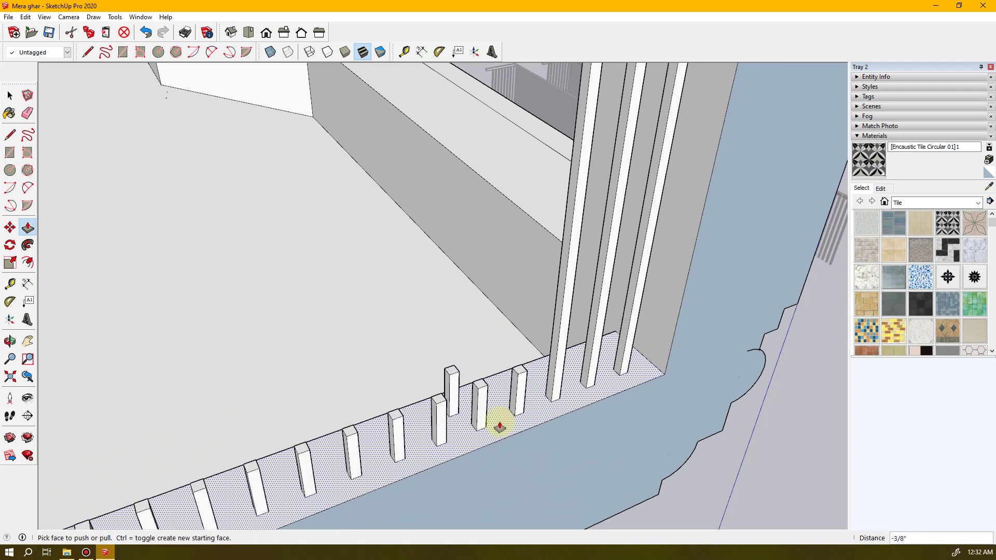
- Undo all the Push/Pull changes made to the coping strip's top face
key(ctrl+z)
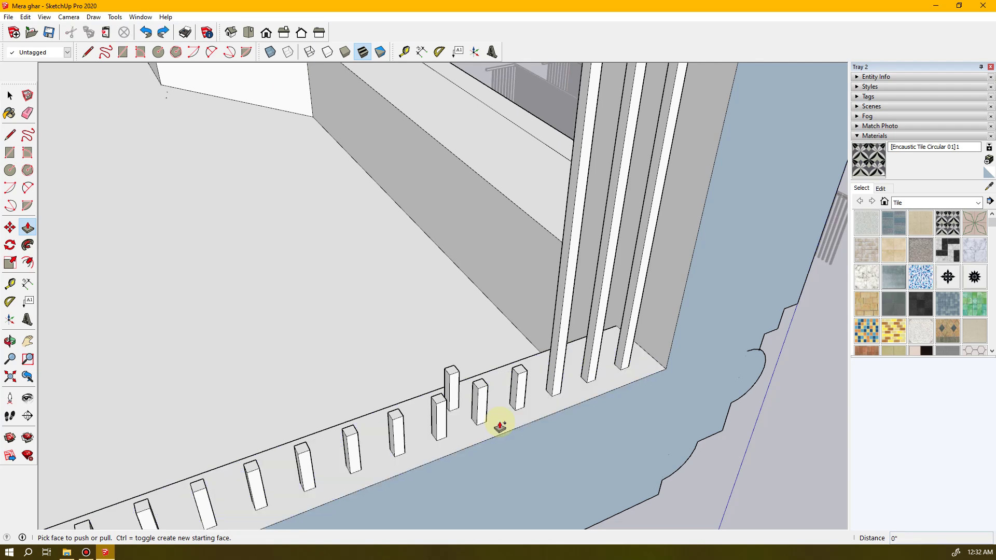
key(ctrl+z)
key(ctrl+z)
key(ctrl+z)
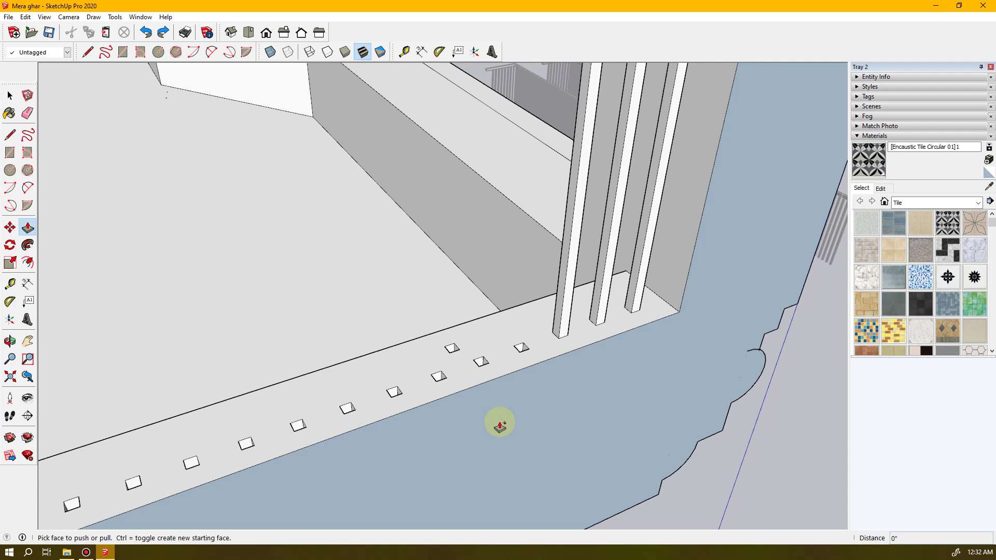
key(ctrl+z)
key(ctrl+z)
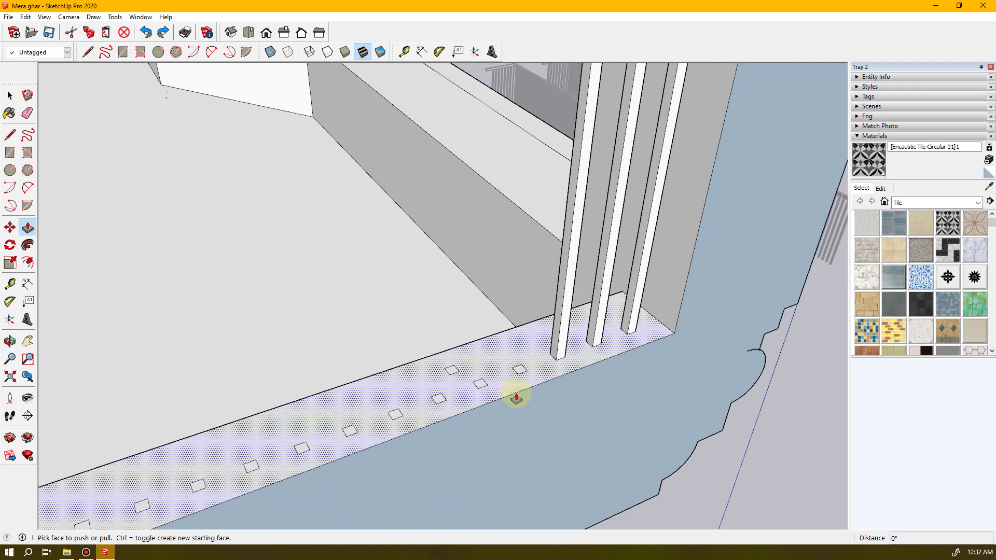
- Push/Pull the fourth and fifth baluster squares from the corner post up 3' 6" to match the finished balusters
click(516, 373)
middle_drag(515, 352, 464, 468)
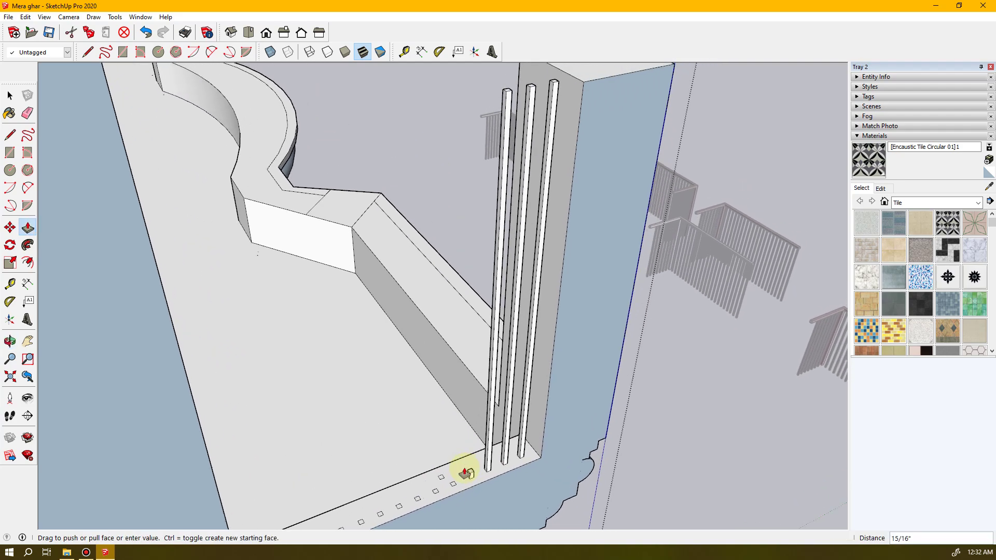
click(506, 96)
scroll(450, 497, up, 3)
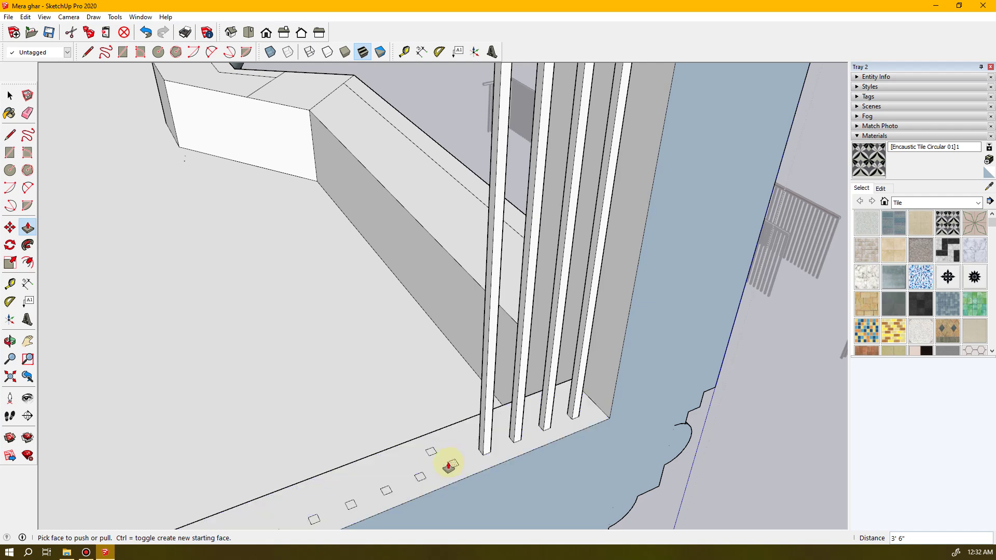
click(449, 465)
middle_drag(452, 405, 450, 410)
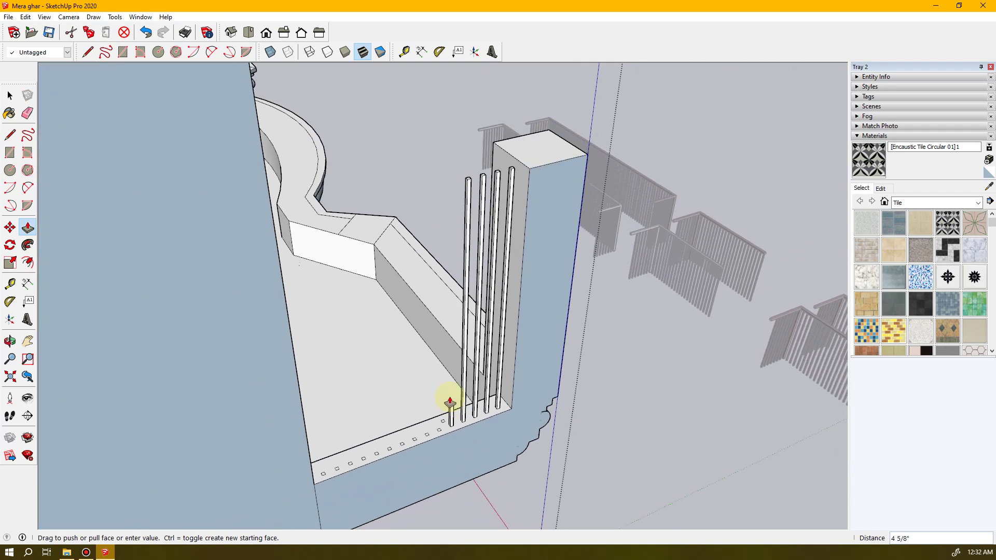
click(515, 191)
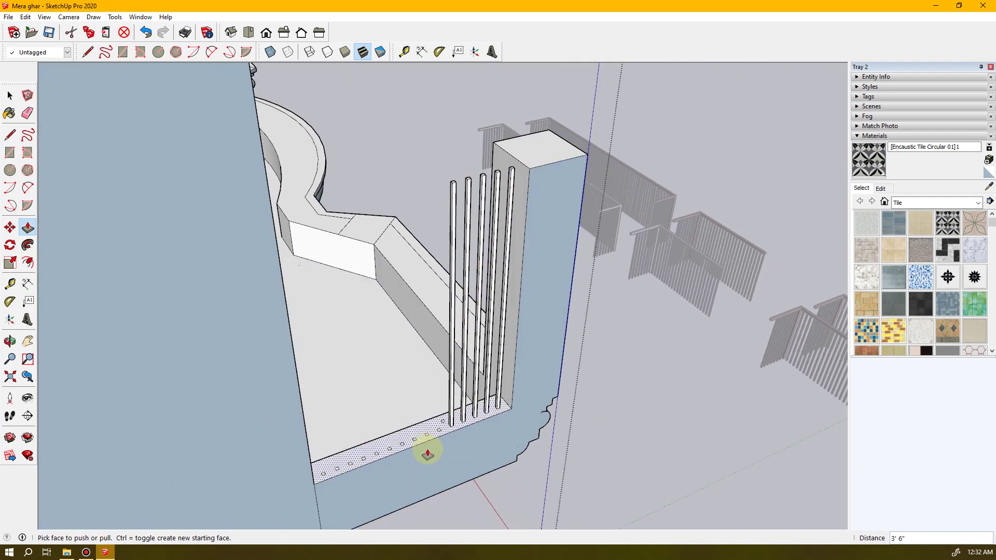
- Push/Pull the sixth and seventh baluster squares from the corner post up 3' 6", level with the finished balusters
scroll(427, 455, up, 5)
click(435, 408)
middle_drag(433, 382, 440, 375)
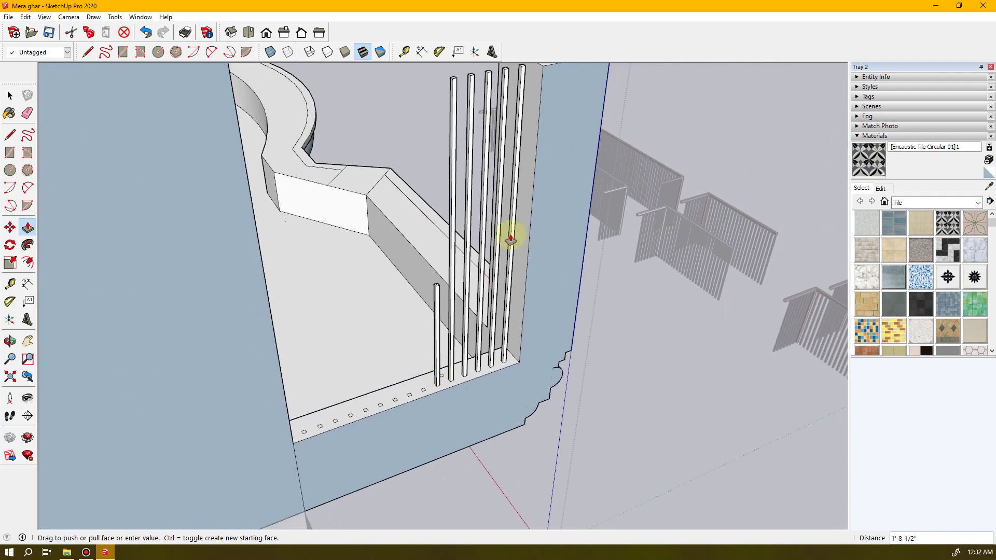
click(456, 83)
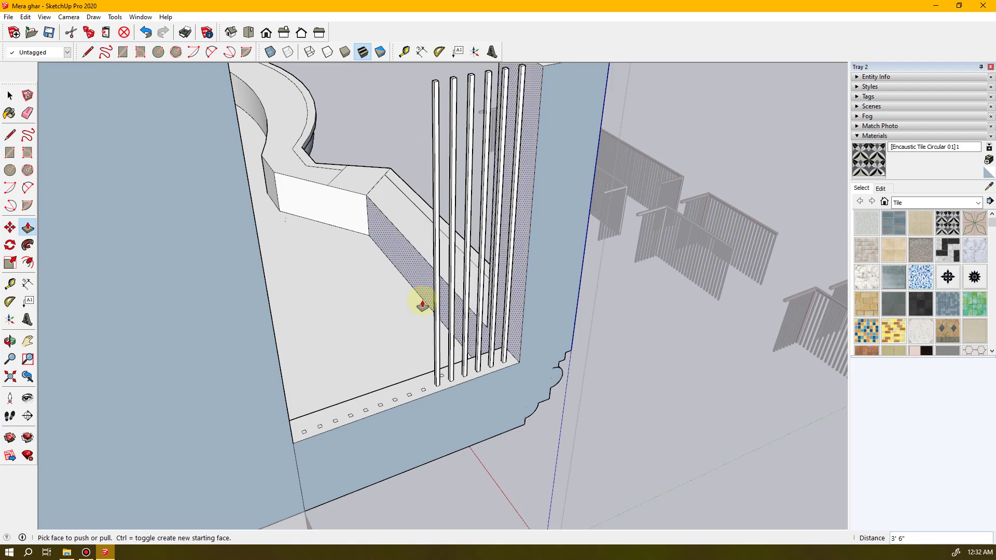
scroll(408, 389, up, 5)
click(457, 418)
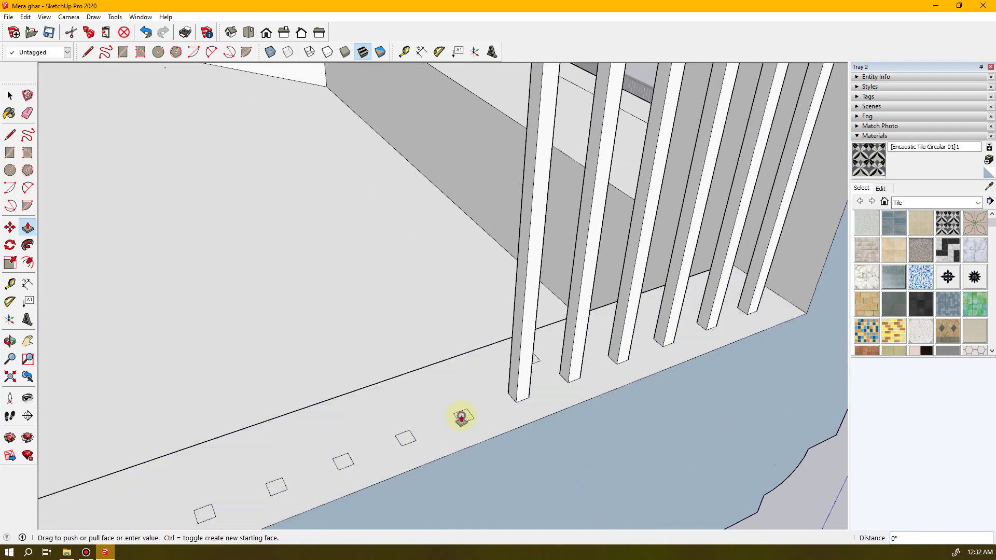
scroll(476, 356, down, 6)
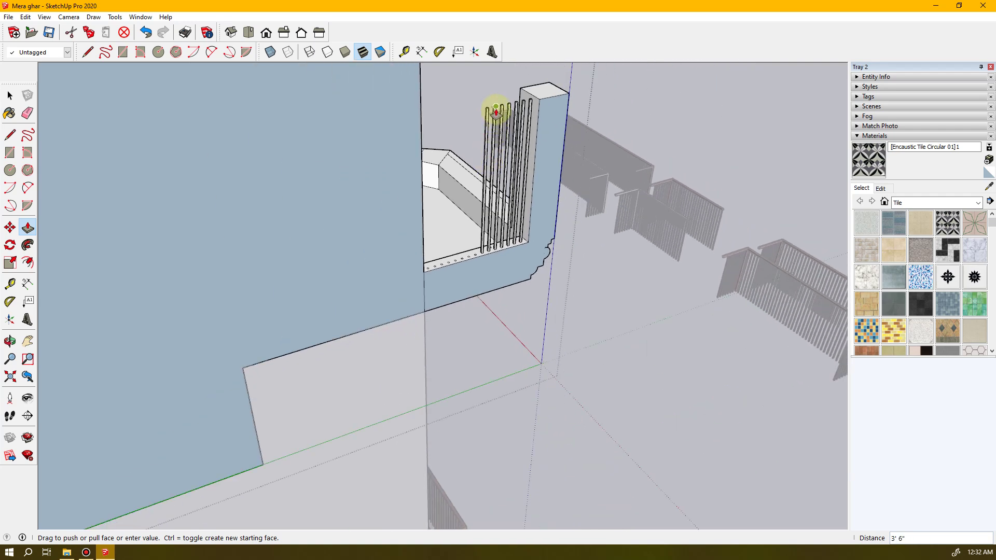
middle_drag(489, 206, 334, 436)
- Push/Pull the eighth and ninth baluster squares from the corner post up 3' 6" to the same height as the others
scroll(411, 436, up, 5)
key(p)
middle_drag(431, 407, 407, 397)
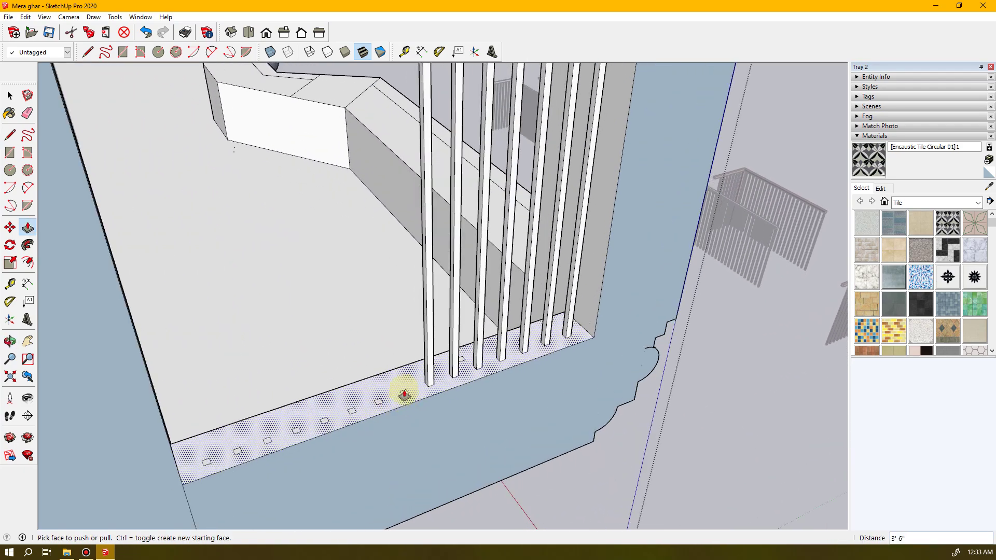
scroll(404, 395, up, 2)
drag(404, 395, 418, 159)
scroll(412, 356, down, 5)
drag(413, 106, 411, 100)
scroll(389, 311, up, 4)
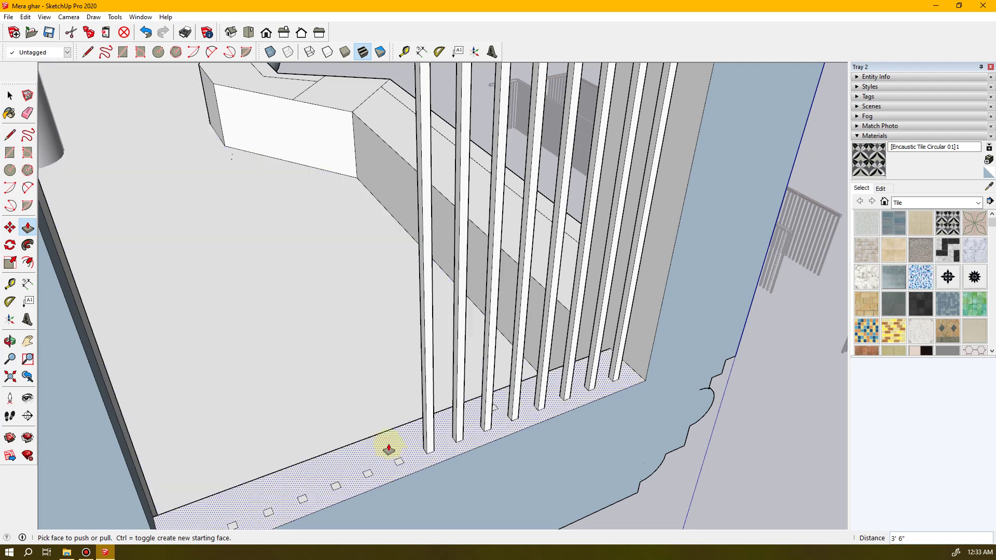
drag(397, 462, 417, 140)
scroll(417, 305, down, 5)
scroll(394, 311, down, 3)
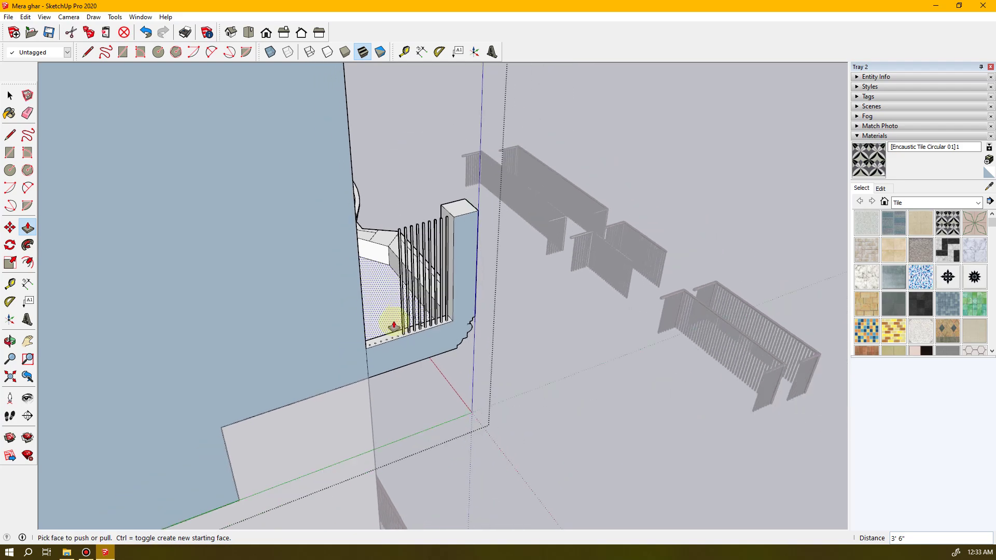
- Push/Pull the tenth baluster square from the corner post up 3' 6" to match the finished balusters
scroll(391, 347, up, 5)
scroll(393, 335, up, 6)
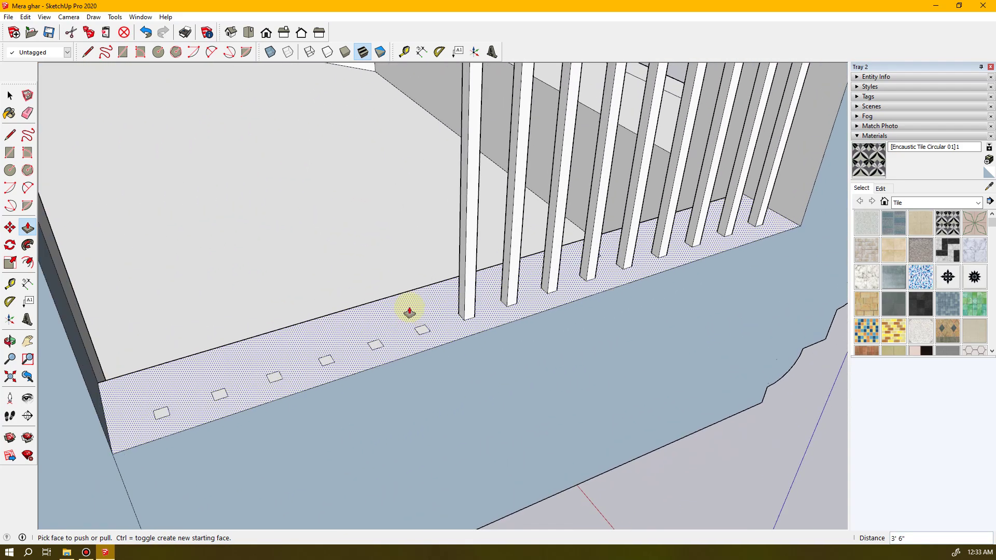
click(425, 340)
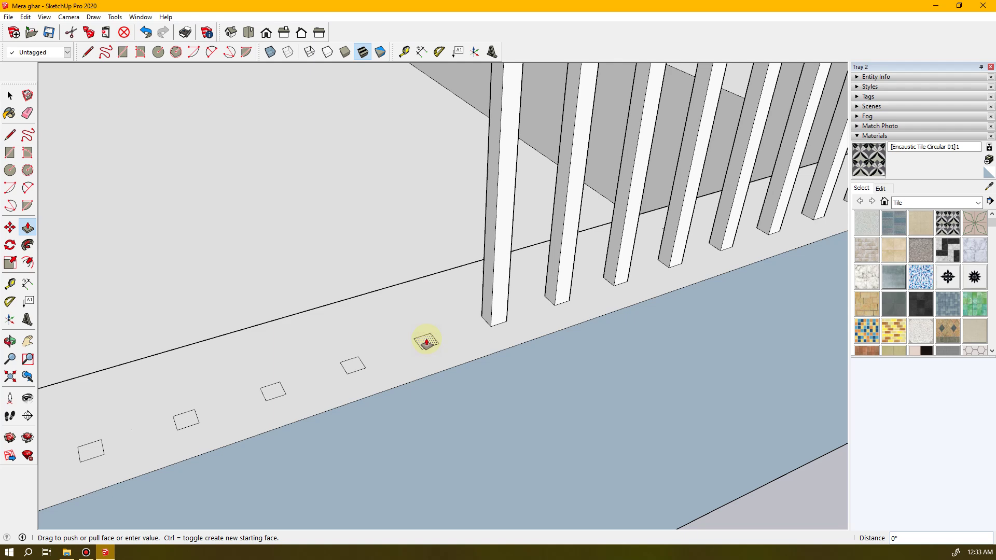
scroll(425, 341, down, 6)
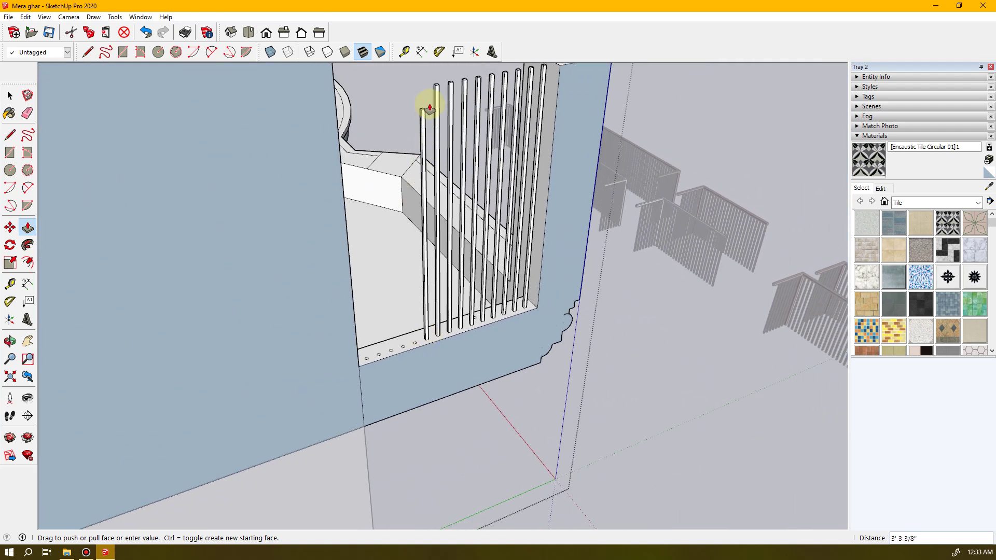
click(432, 91)
scroll(404, 284, down, 2)
- Push/Pull the eleventh baluster square from the corner post up 3' 6", level with its finished neighbour
scroll(409, 301, up, 5)
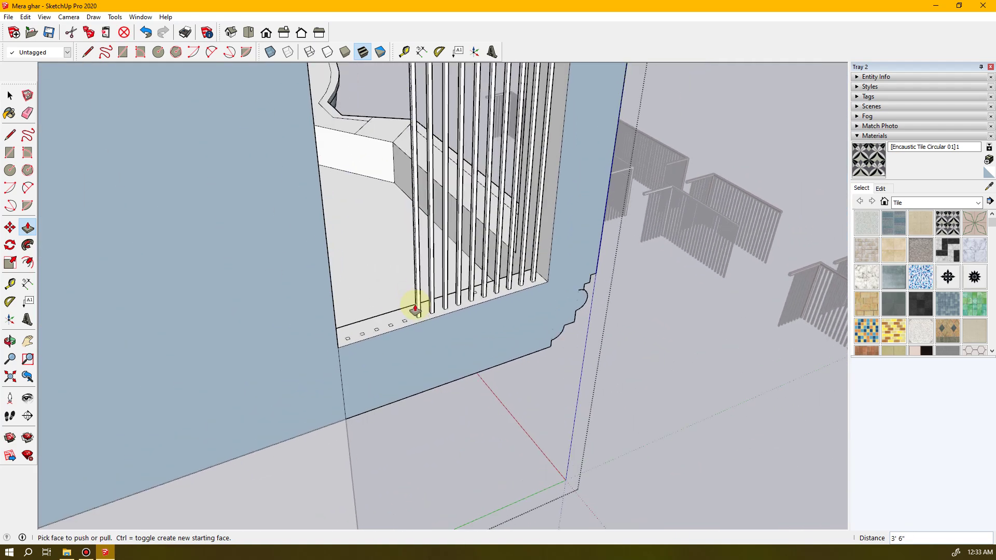
scroll(389, 276, up, 4)
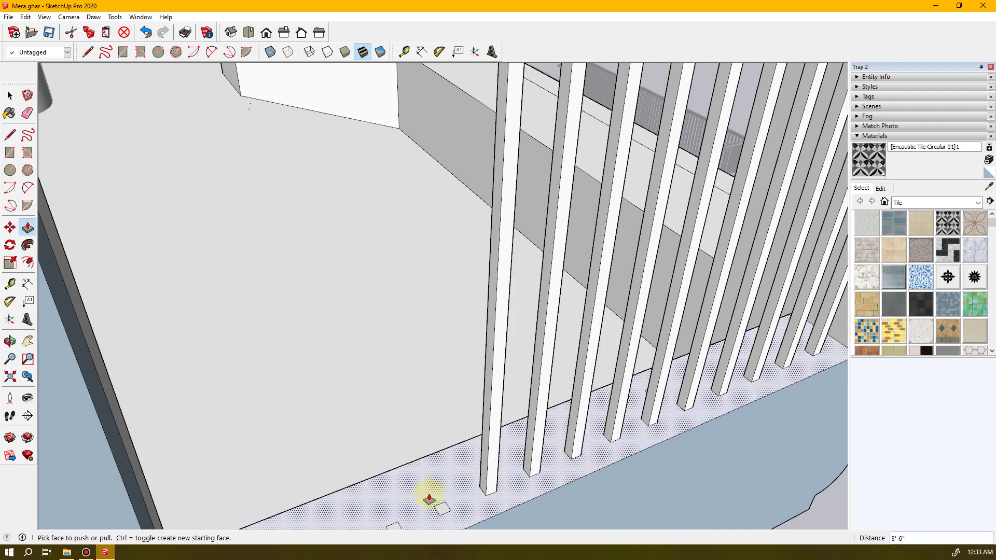
click(445, 510)
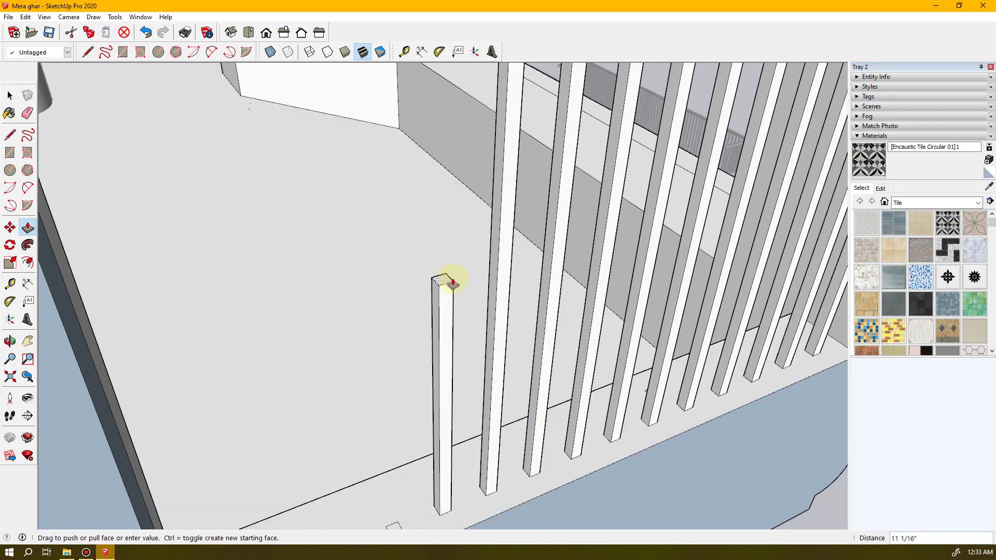
scroll(449, 282, up, 4)
scroll(451, 278, down, 6)
scroll(451, 275, down, 2)
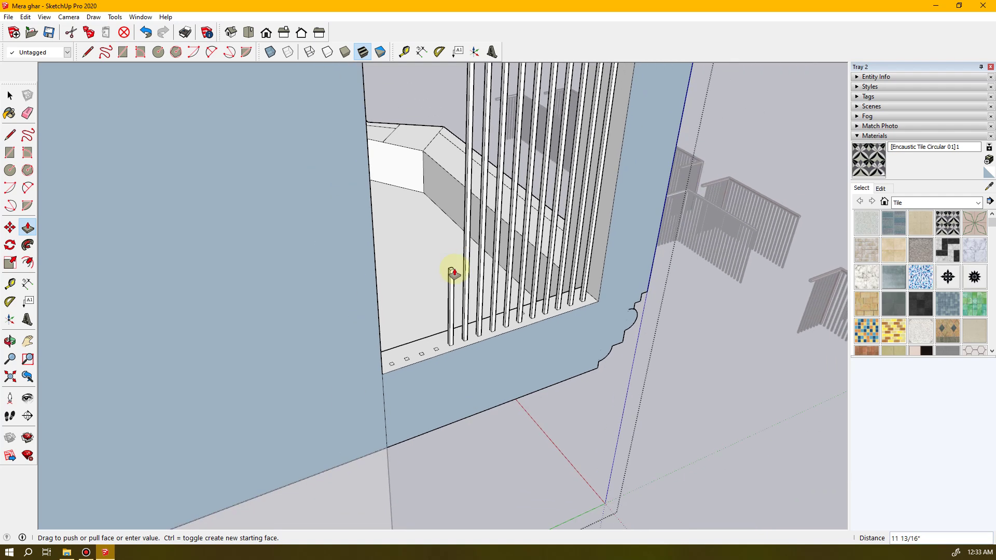
scroll(453, 389, down, 2)
scroll(455, 396, down, 3)
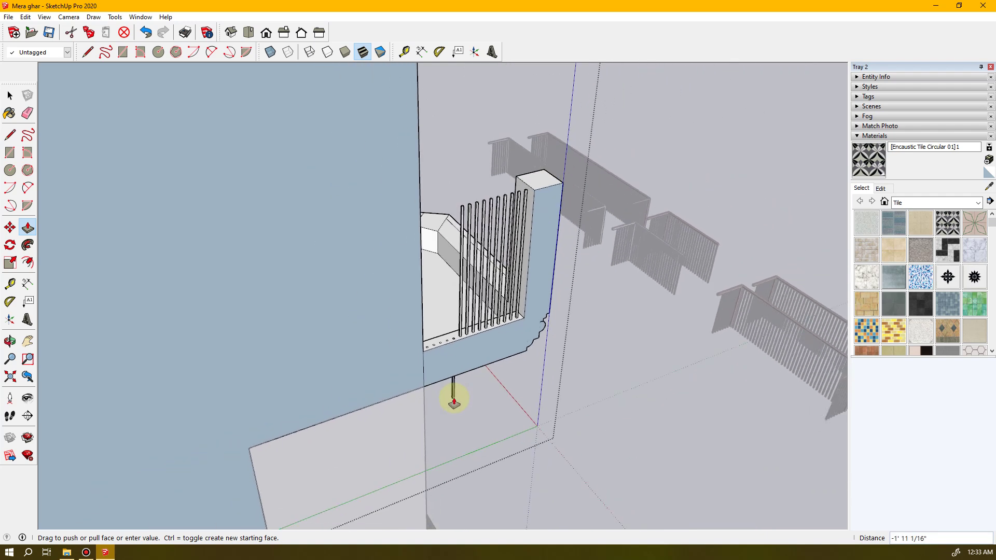
click(459, 206)
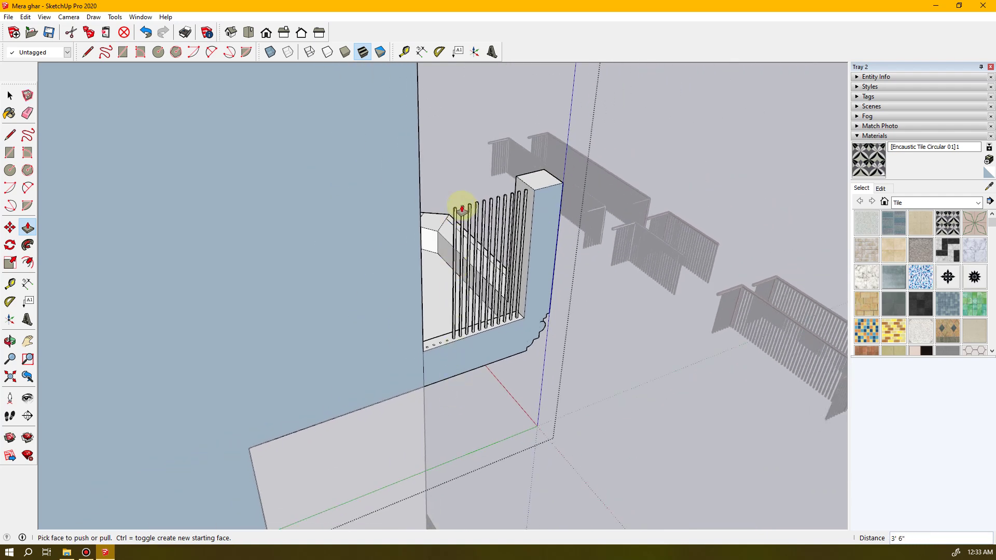
- Push/Pull the twelfth baluster square from the corner post up 3' 6" to the height of the adjacent baluster
scroll(440, 271, up, 5)
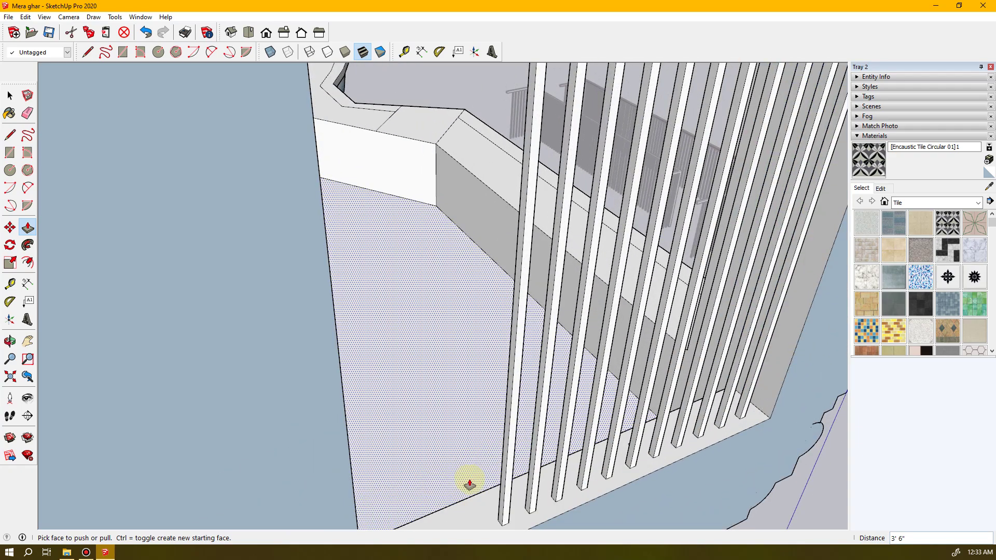
scroll(470, 484, down, 1)
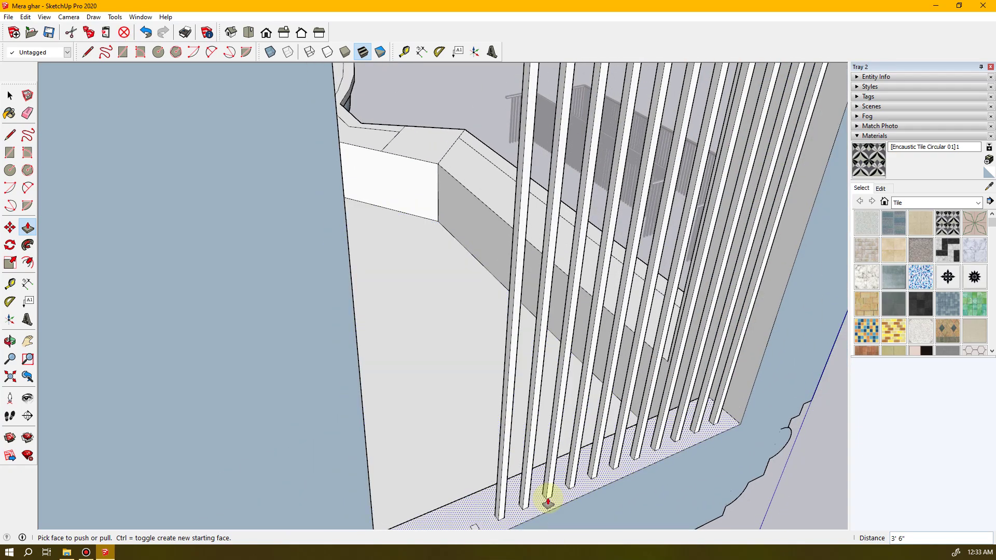
scroll(541, 501, down, 2)
scroll(459, 234, down, 3)
scroll(473, 338, up, 3)
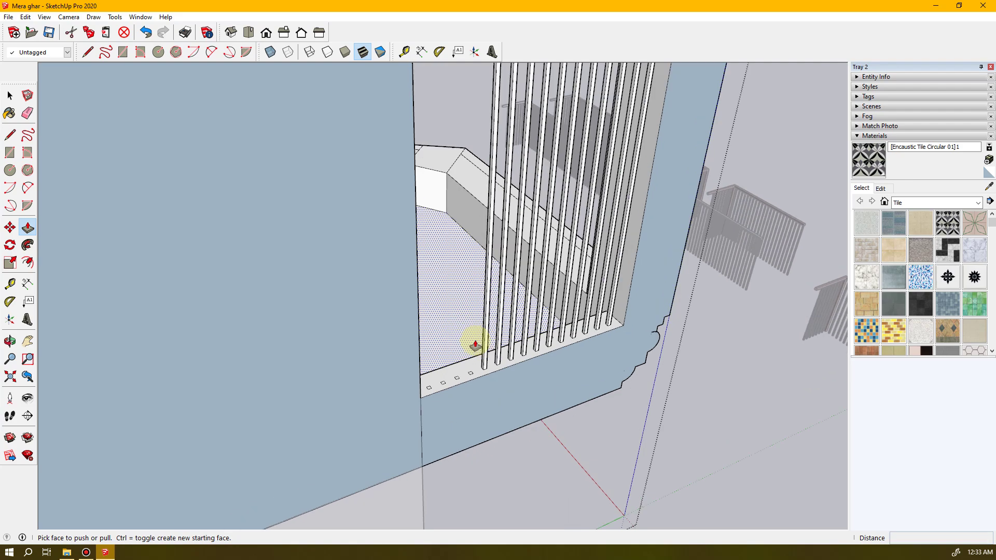
scroll(422, 338, up, 3)
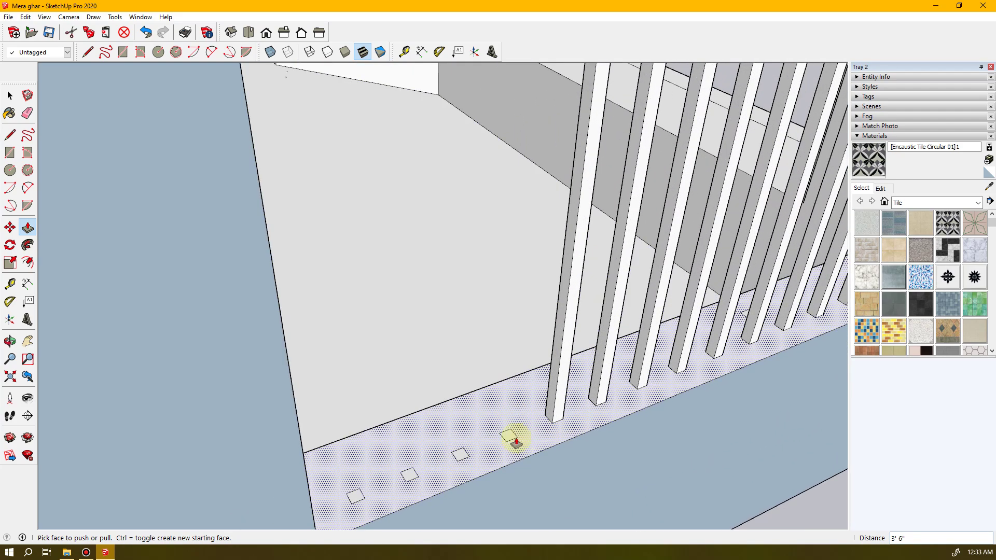
click(508, 435)
scroll(495, 332, down, 3)
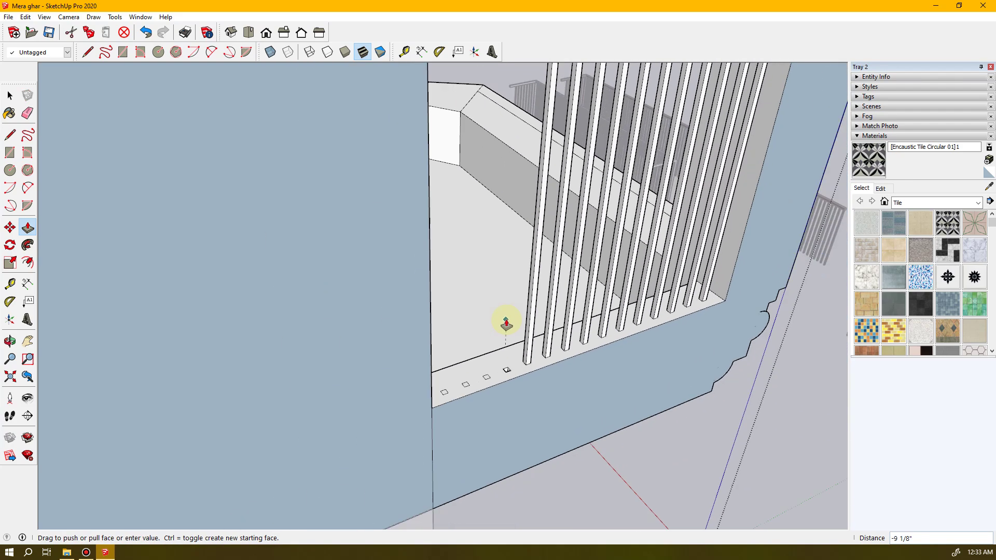
scroll(514, 503, down, 3)
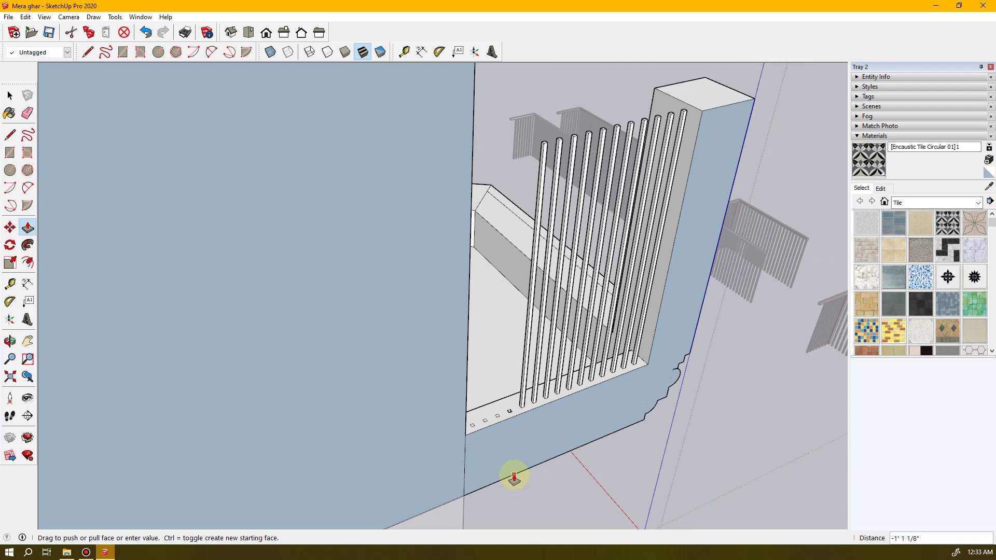
click(544, 148)
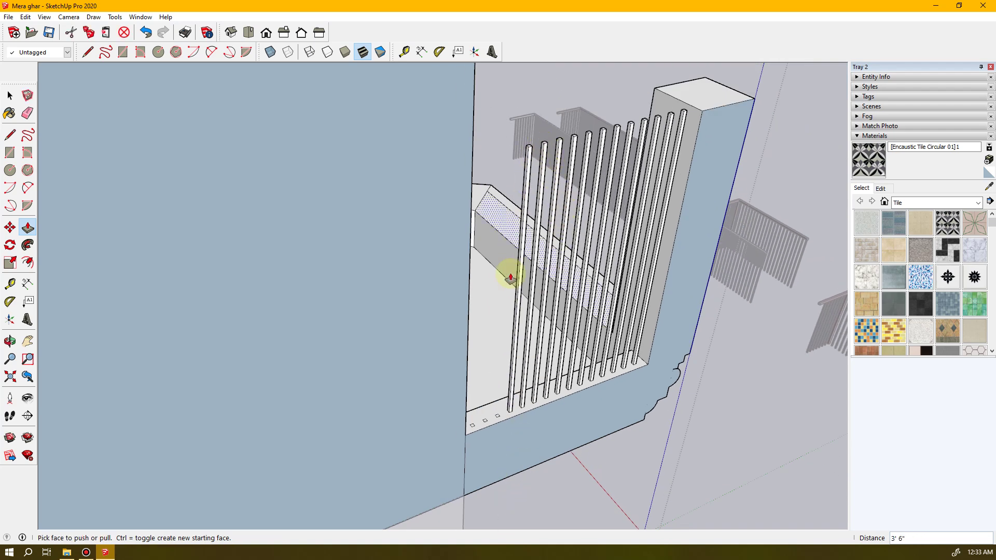
- Push/Pull the thirteenth baluster square from the corner post up 3' 6" to match the rest of the railing
scroll(495, 426, up, 5)
scroll(484, 393, up, 2)
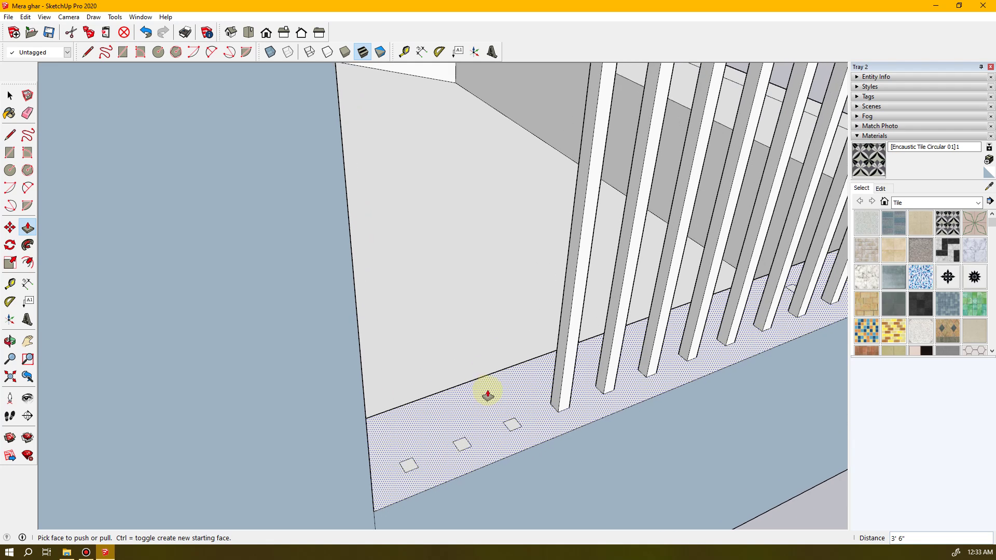
click(513, 425)
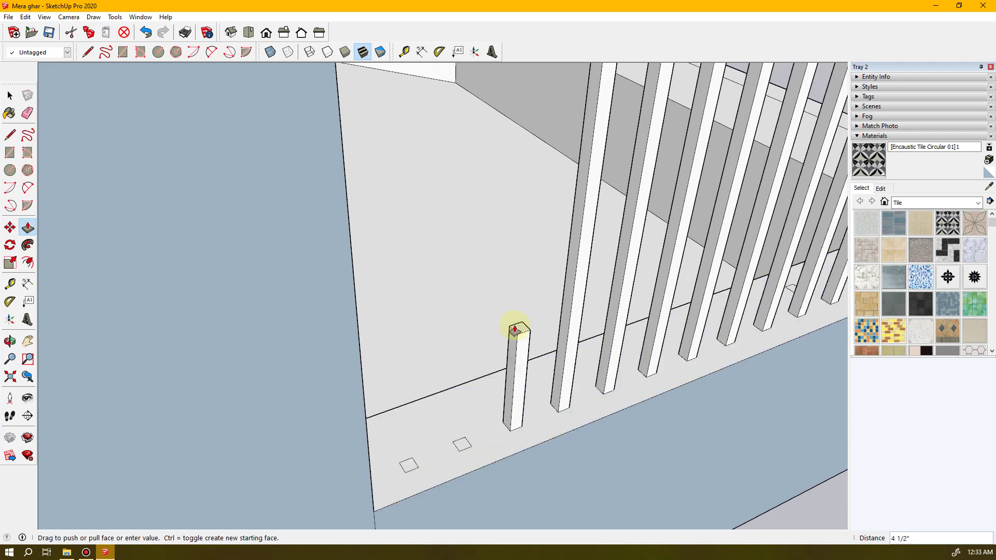
scroll(515, 332, down, 5)
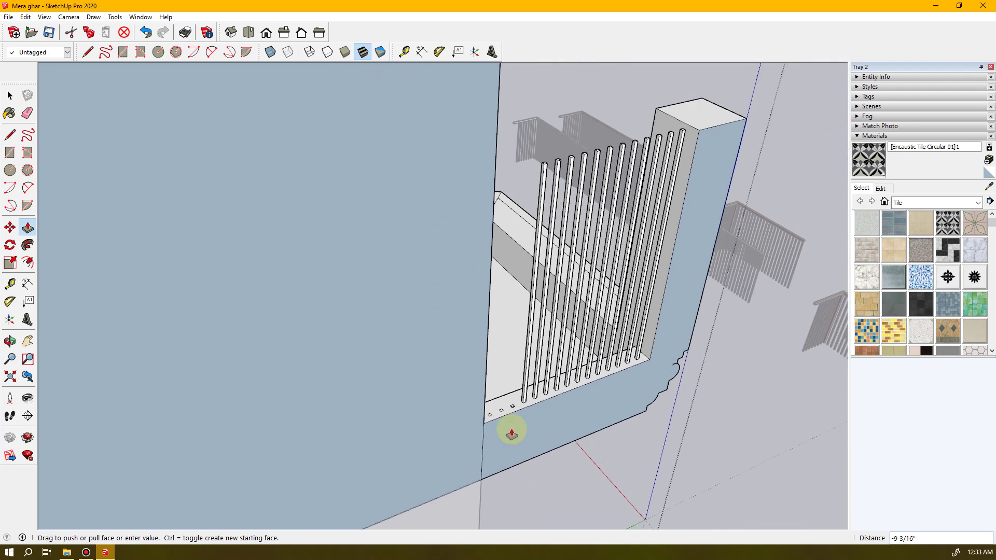
click(539, 164)
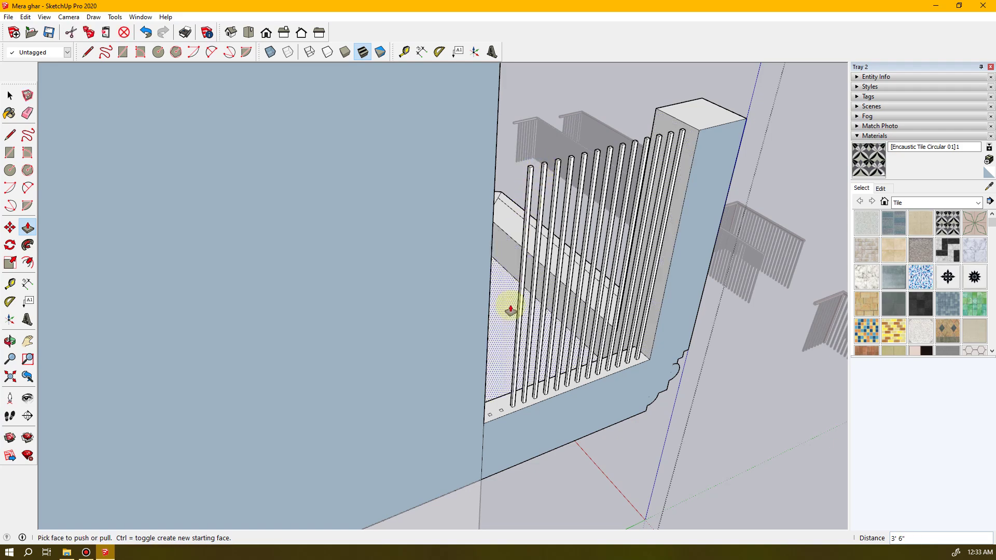
- Push/Pull the last two baluster squares beside the wall up 3' 6", level with the finished balusters
scroll(501, 410, up, 8)
click(491, 406)
scroll(493, 373, down, 4)
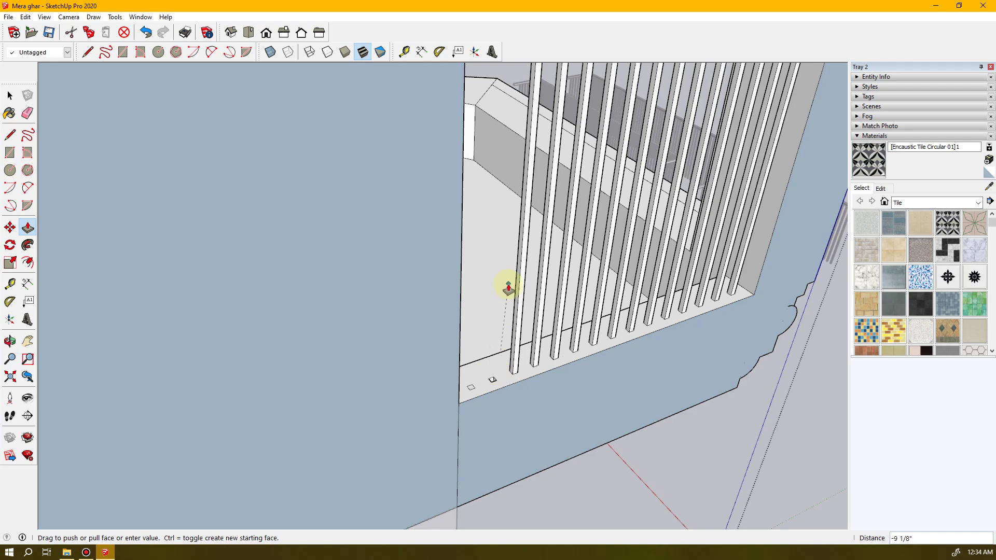
scroll(508, 287, down, 6)
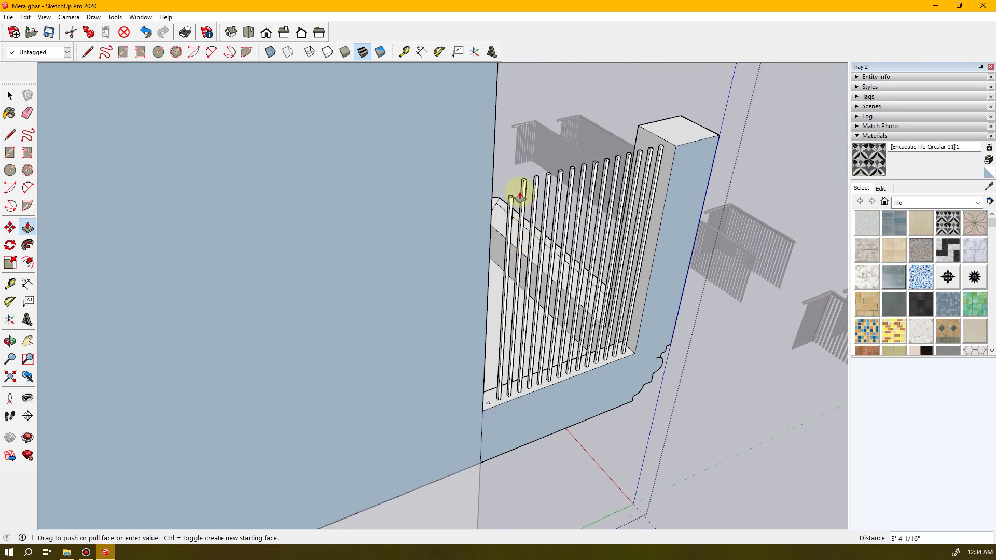
click(521, 185)
scroll(493, 393, up, 5)
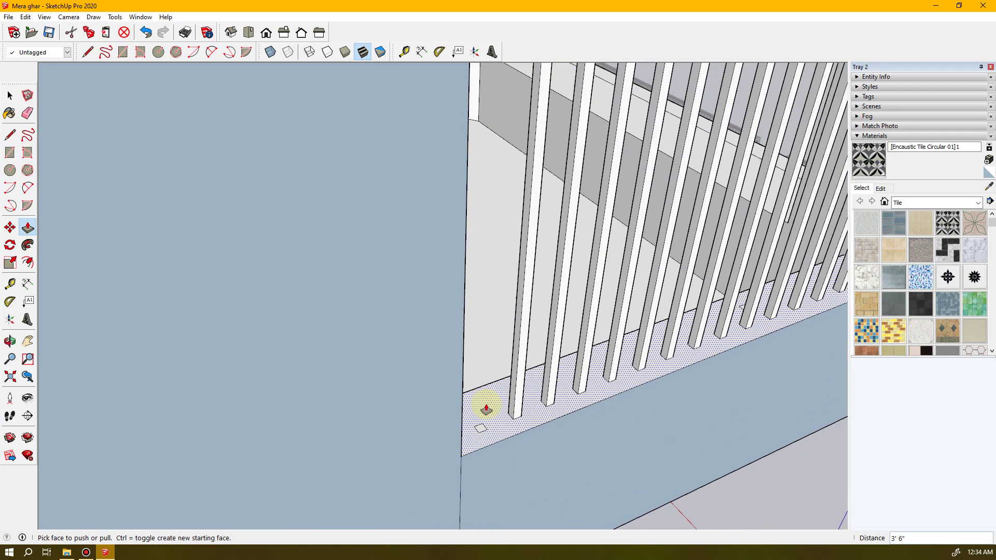
click(475, 438)
scroll(486, 373, down, 8)
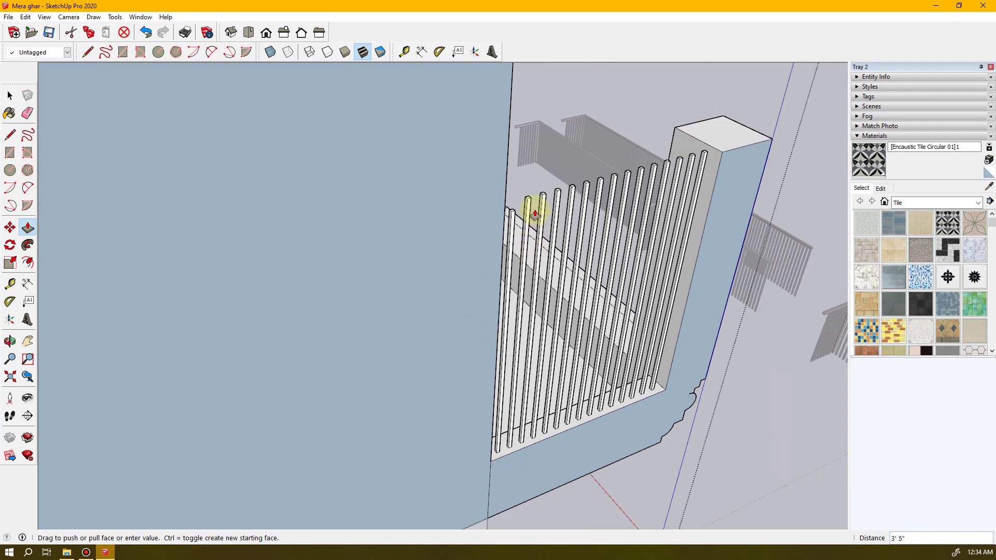
click(527, 202)
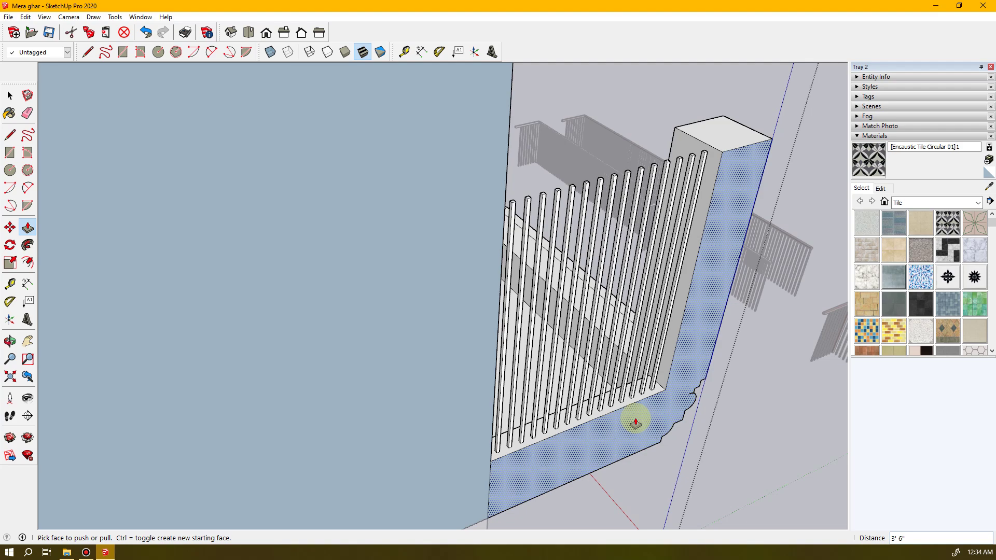
- Copy the small loose square on the railing coping about 23' 8" across to the coping's midpoint at the balcony's opposite end
middle_drag(634, 418, 275, 370)
key(space)
middle_drag(278, 324, 125, 297)
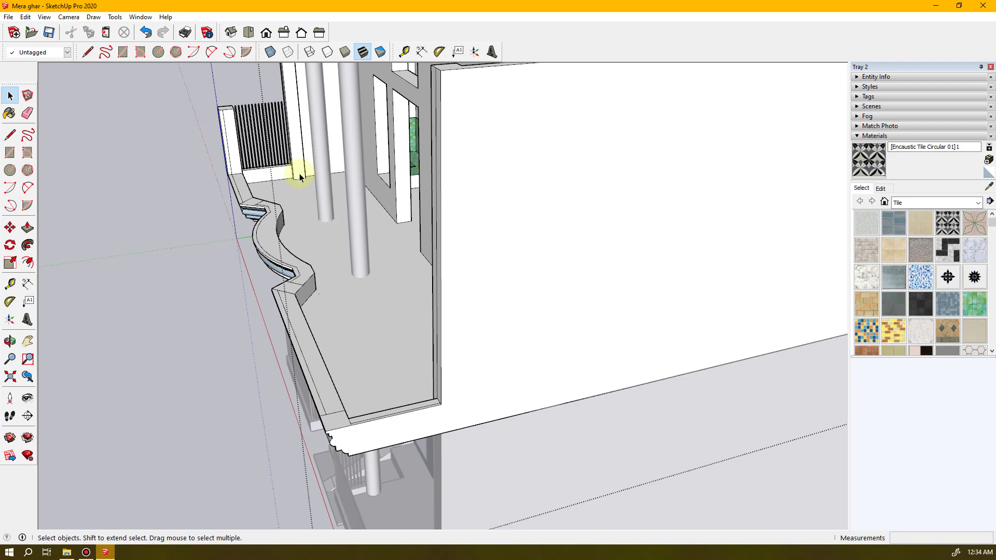
scroll(266, 174, up, 5)
scroll(235, 162, up, 6)
middle_drag(232, 160, 222, 262)
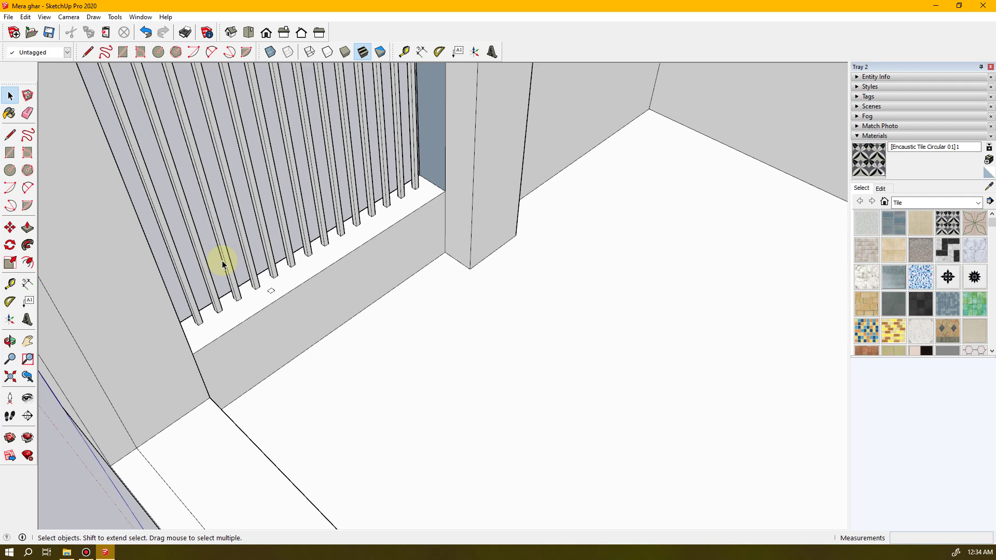
scroll(242, 287, up, 2)
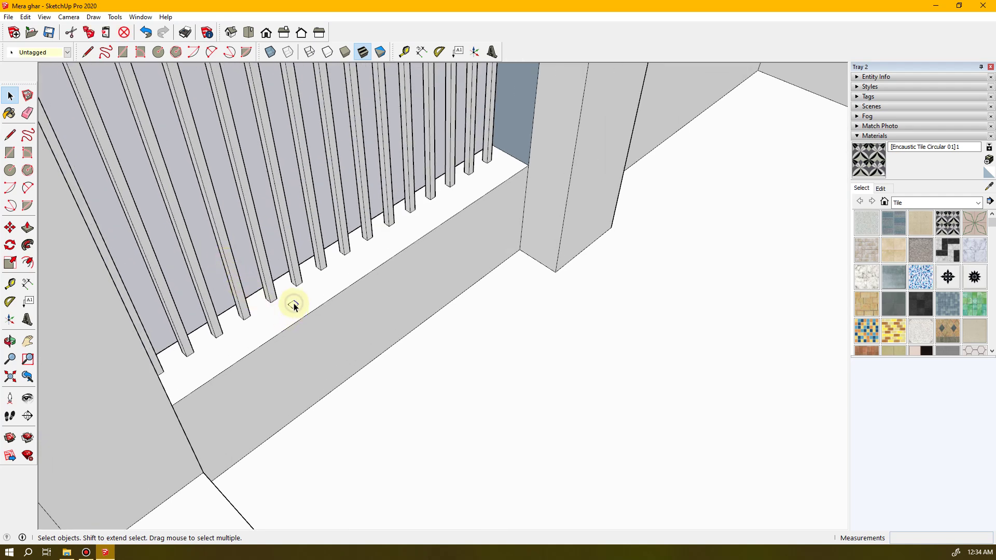
scroll(292, 306, up, 2)
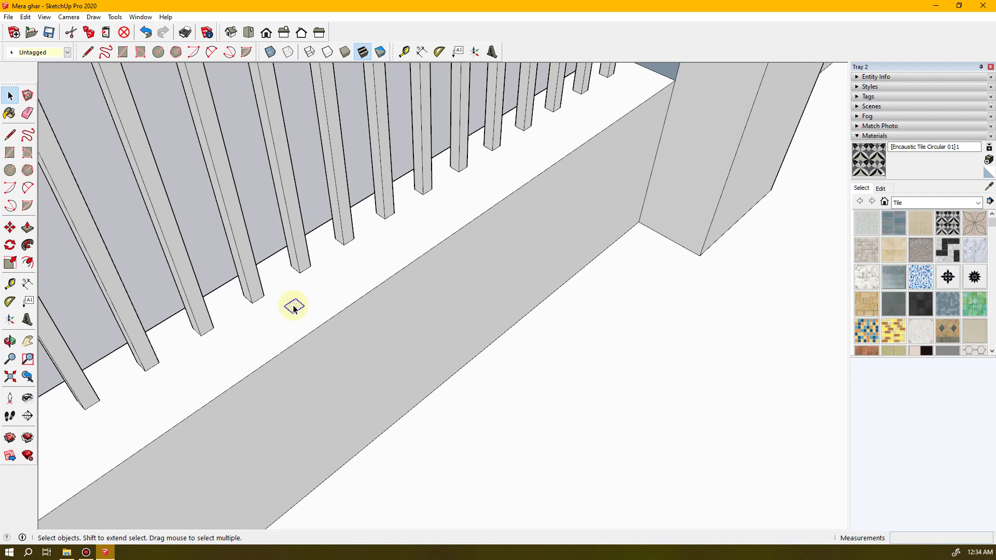
key(m)
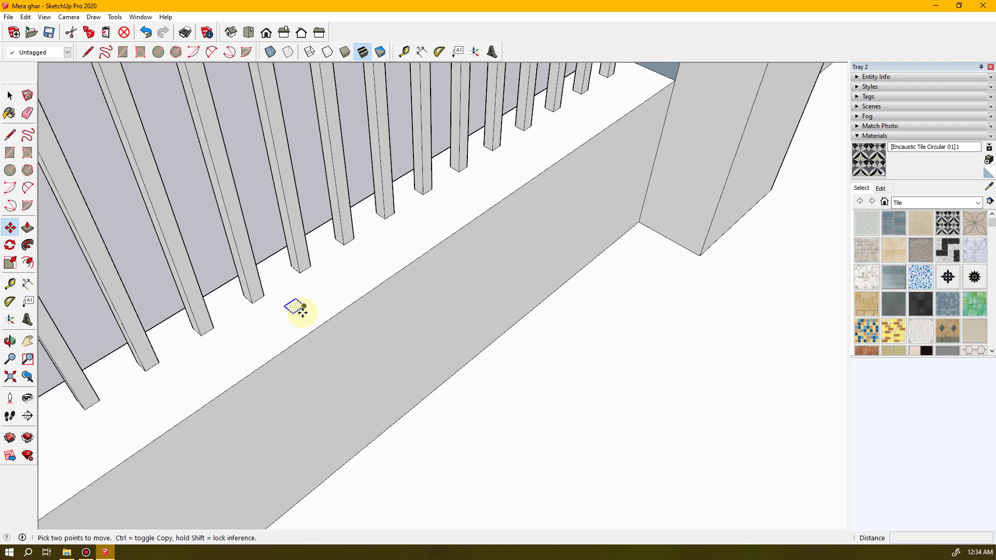
scroll(302, 311, up, 2)
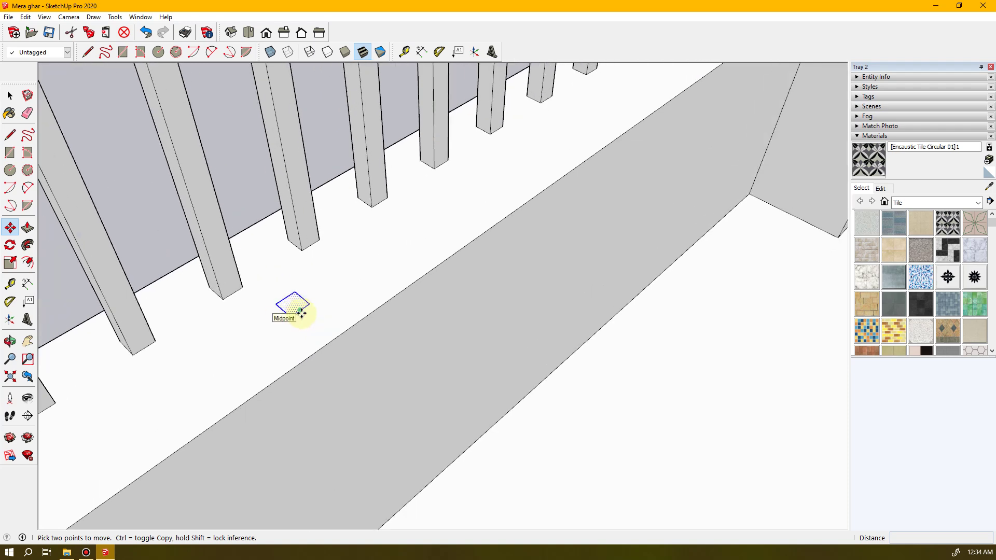
click(302, 313)
key(ctrl)
scroll(378, 417, down, 5)
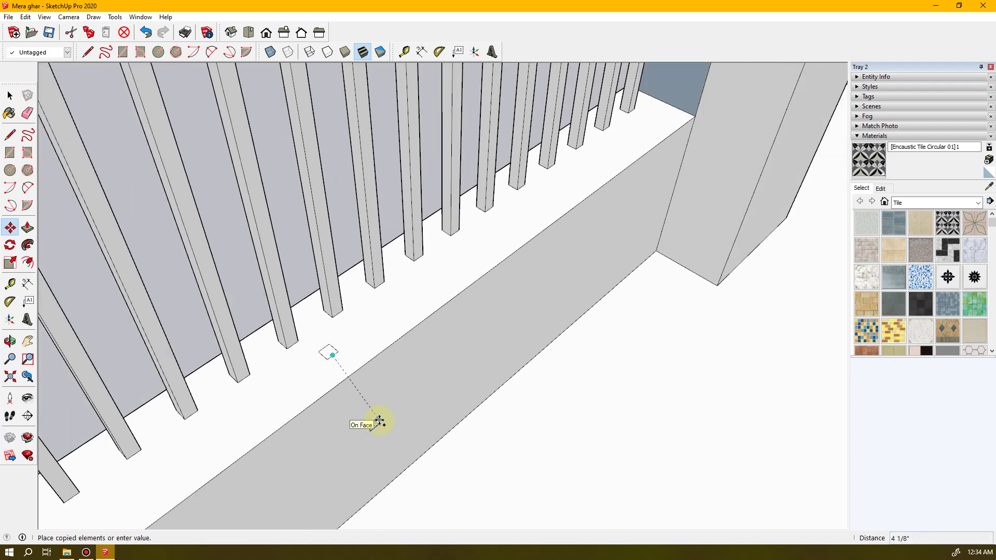
scroll(350, 413, down, 3)
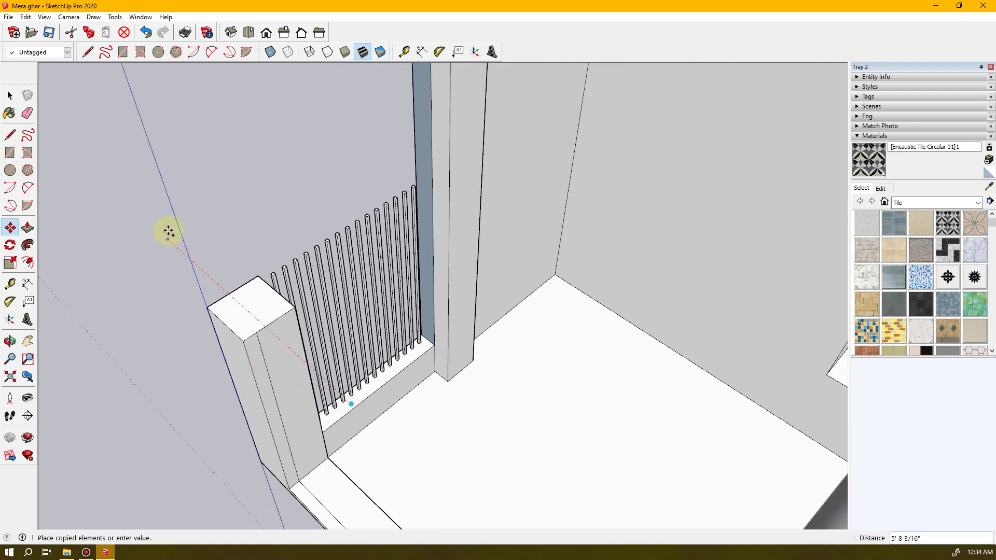
scroll(91, 112, down, 8)
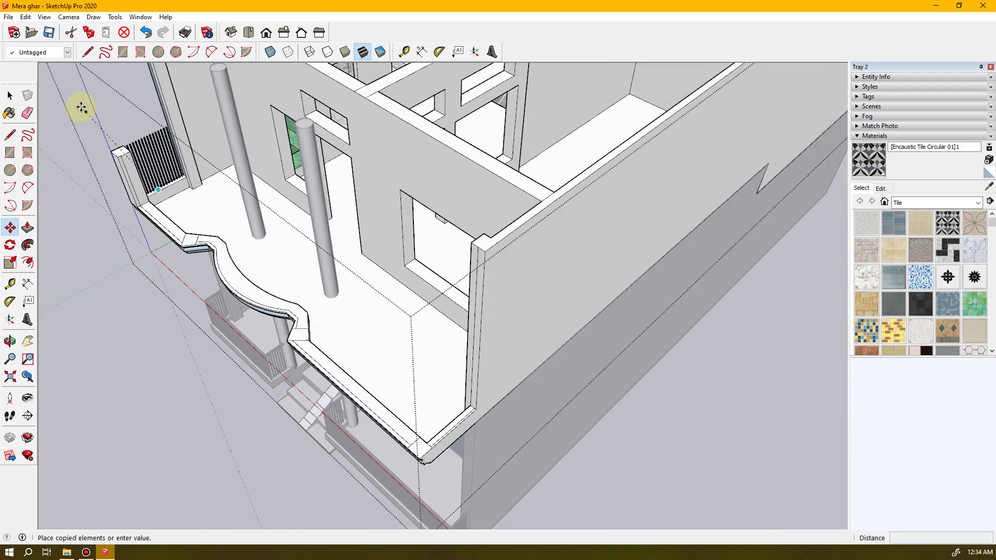
scroll(448, 434, up, 8)
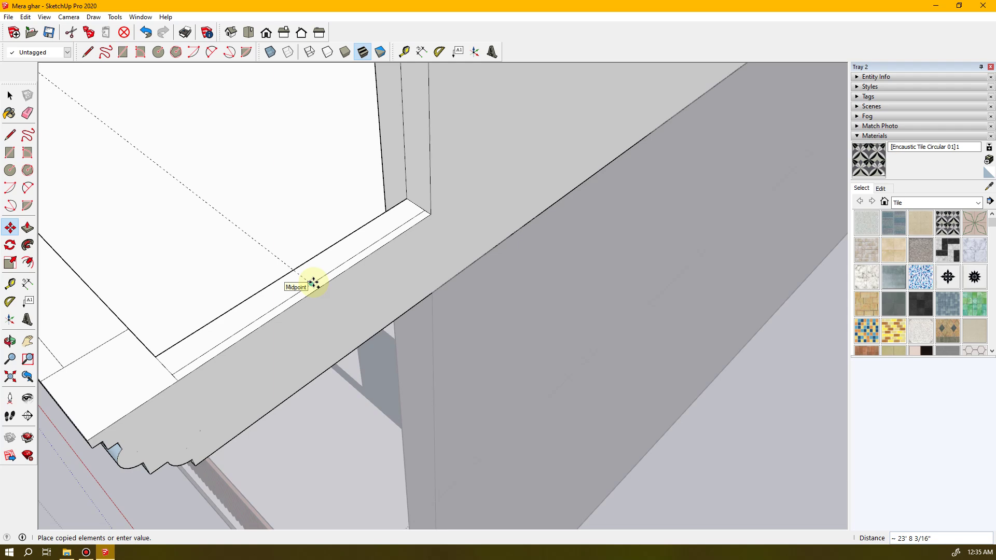
click(313, 283)
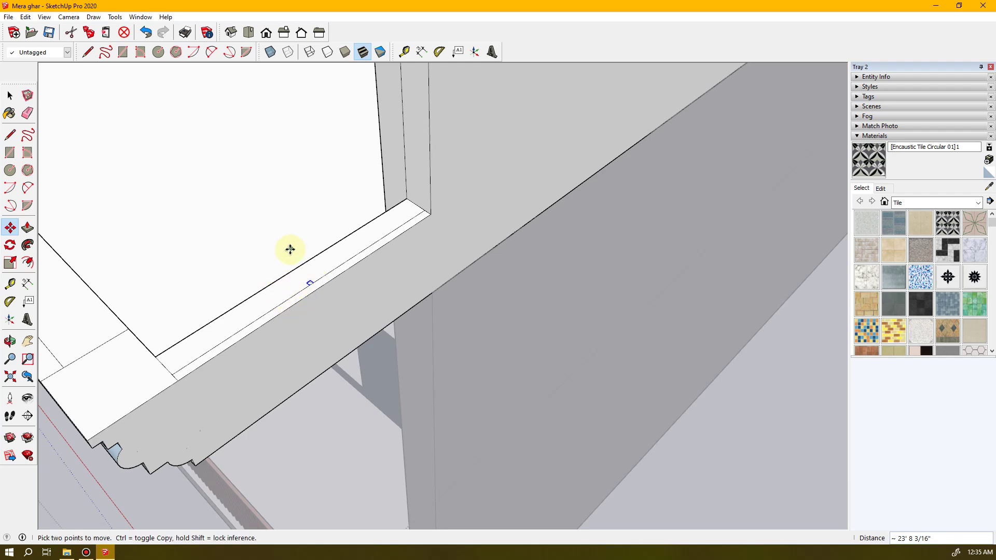
- Copy the whole row of finished side-railing balusters from its coping onto the coping at the balcony's opposite end, beside the copied square
scroll(273, 251, down, 5)
middle_drag(211, 193, 377, 407)
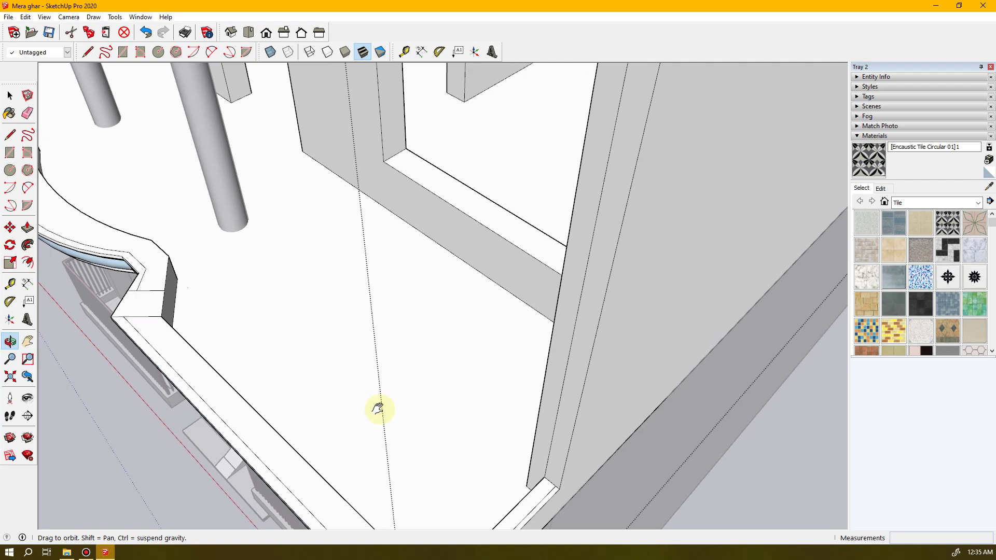
middle_drag(129, 218, 159, 289)
key(m)
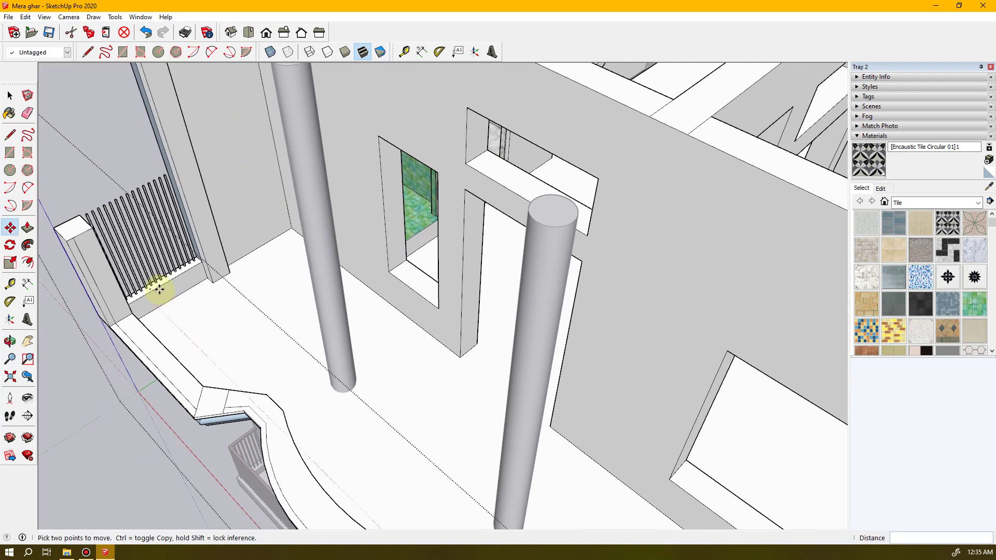
scroll(161, 295, up, 2)
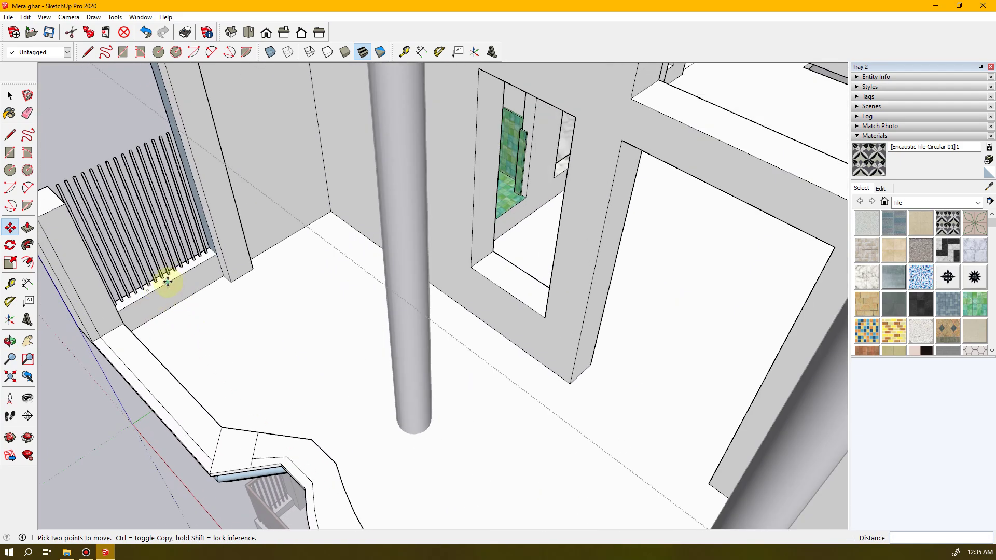
key(space)
middle_drag(166, 282, 296, 347)
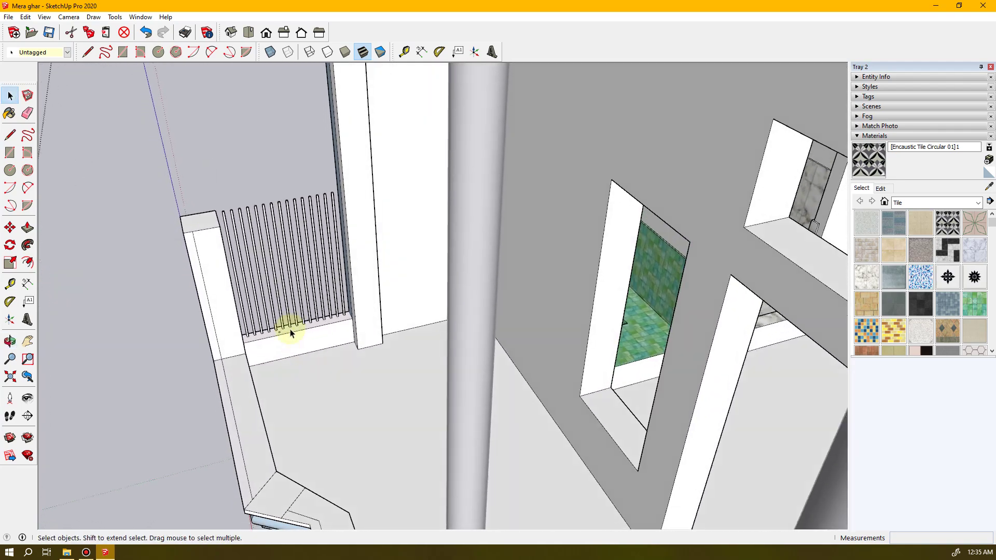
scroll(285, 251, up, 6)
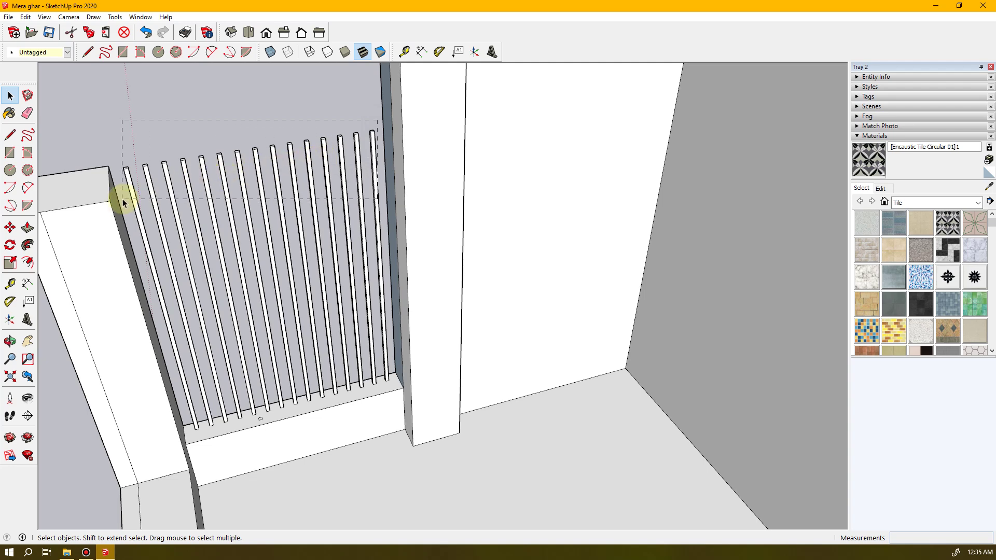
drag(120, 197, 120, 198)
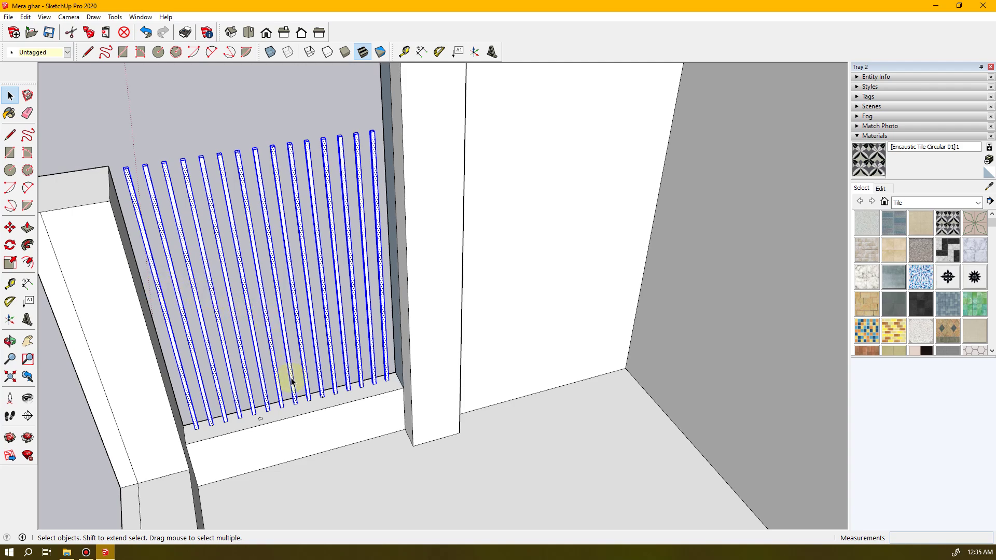
scroll(289, 368, up, 10)
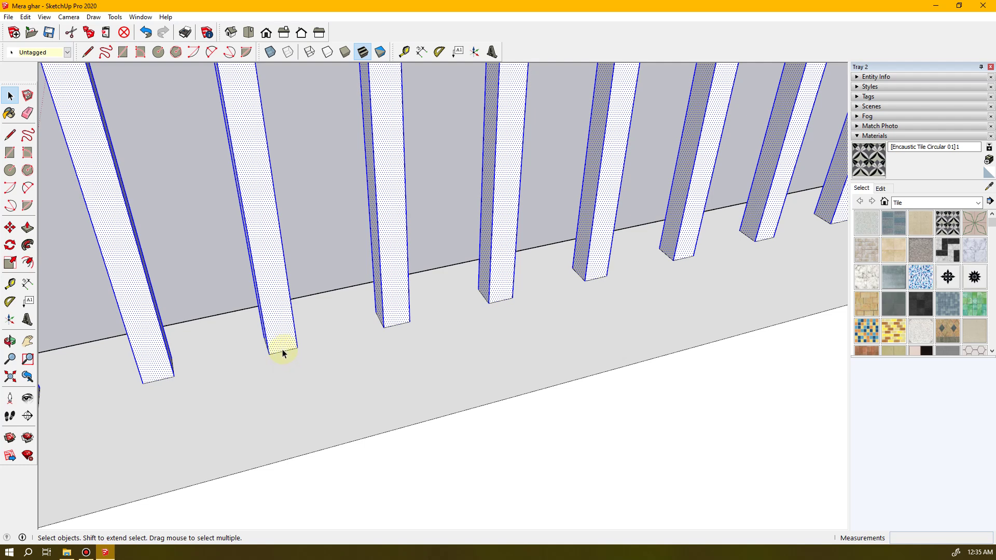
key(m)
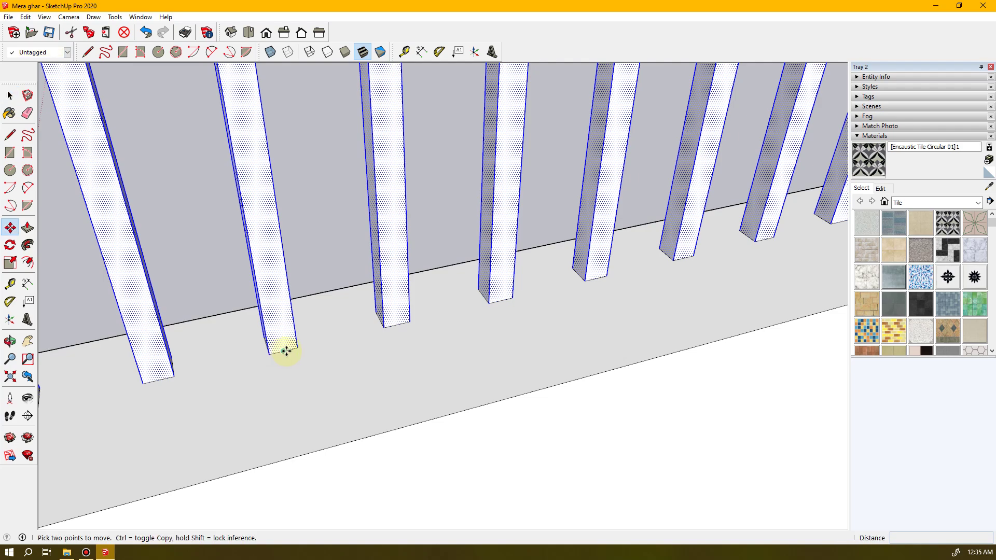
key(ctrl)
click(286, 353)
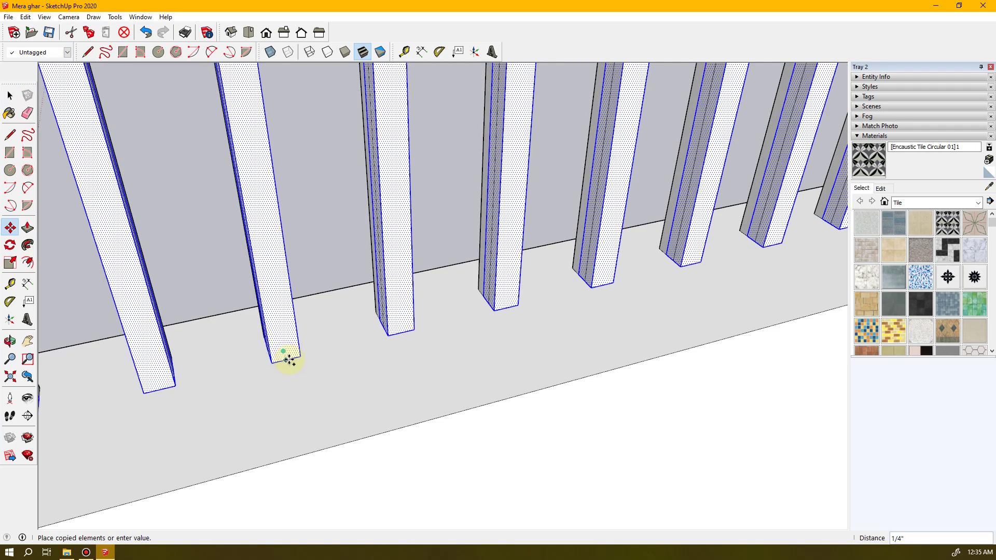
scroll(287, 358, down, 4)
scroll(287, 360, down, 2)
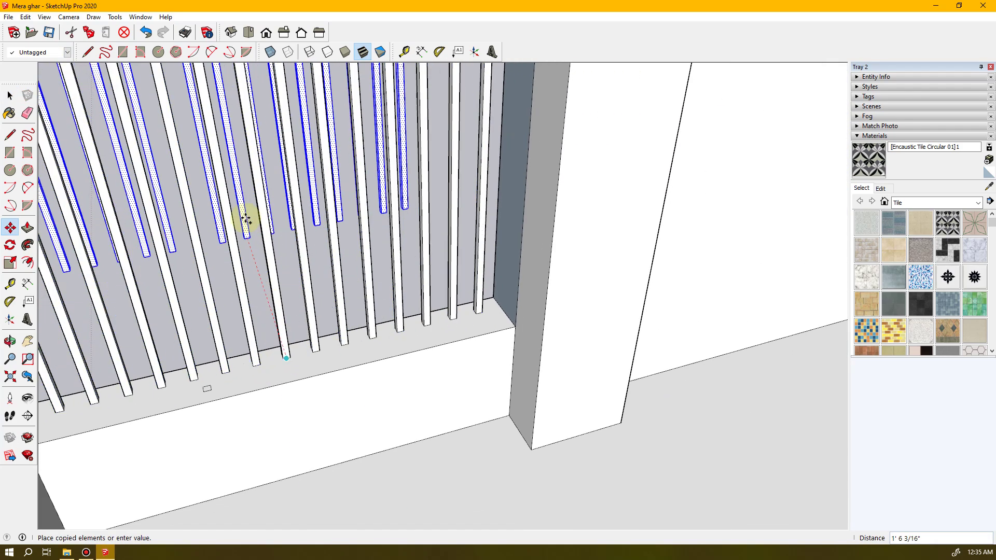
scroll(157, 133, down, 3)
scroll(156, 134, down, 5)
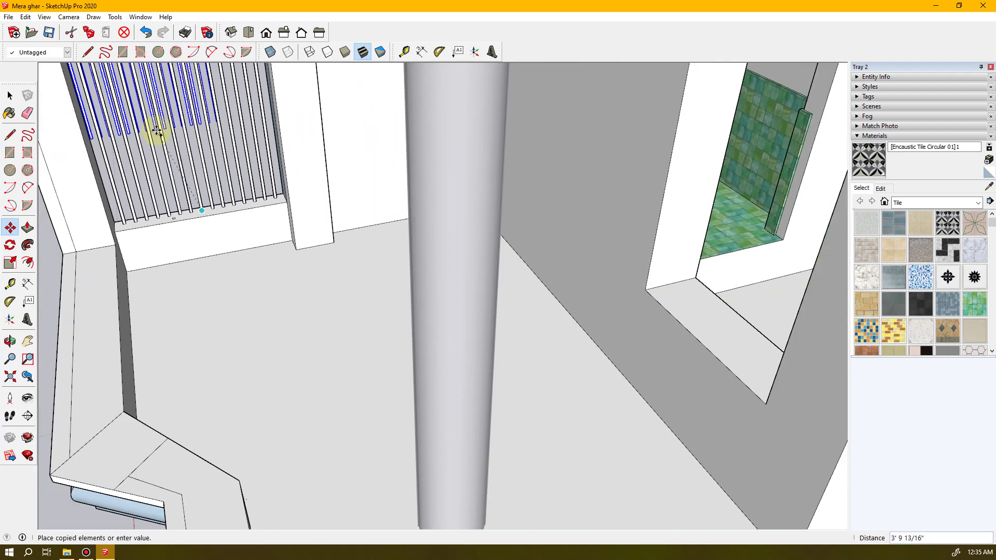
scroll(150, 176, down, 4)
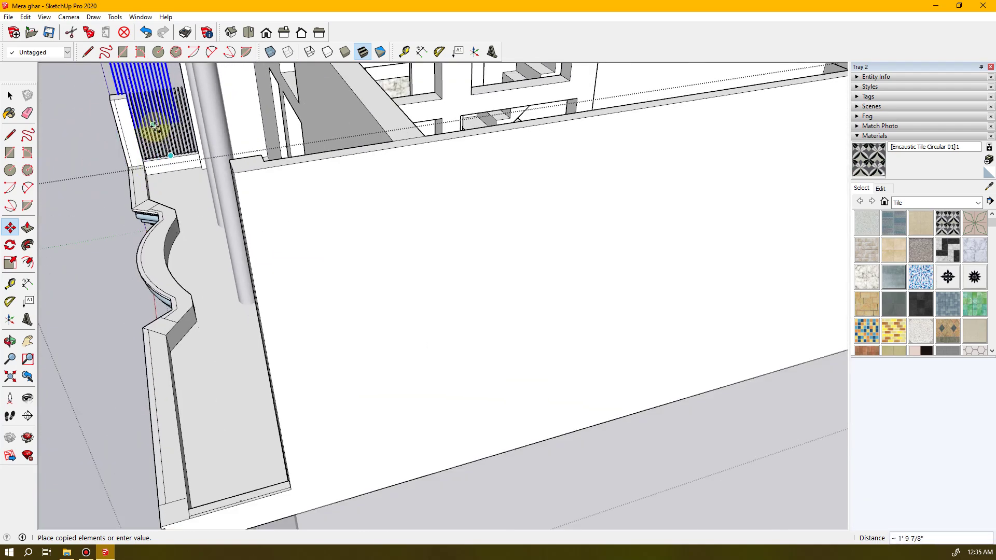
scroll(181, 350, up, 8)
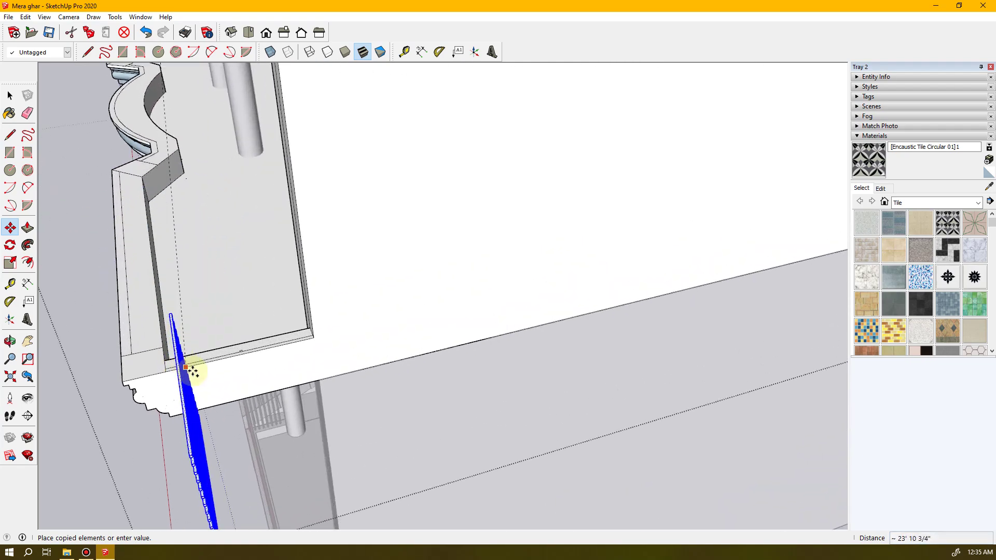
scroll(264, 341, up, 7)
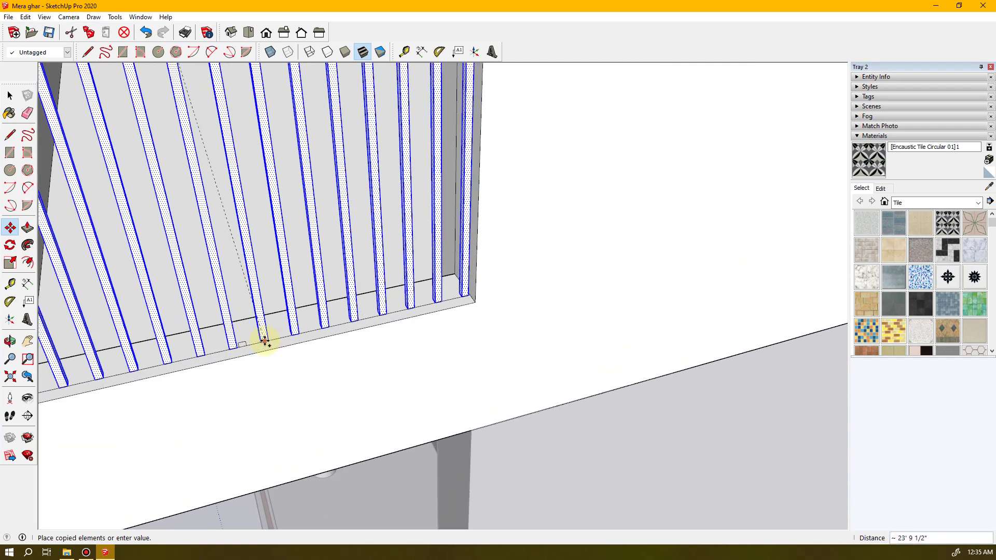
scroll(254, 343, up, 4)
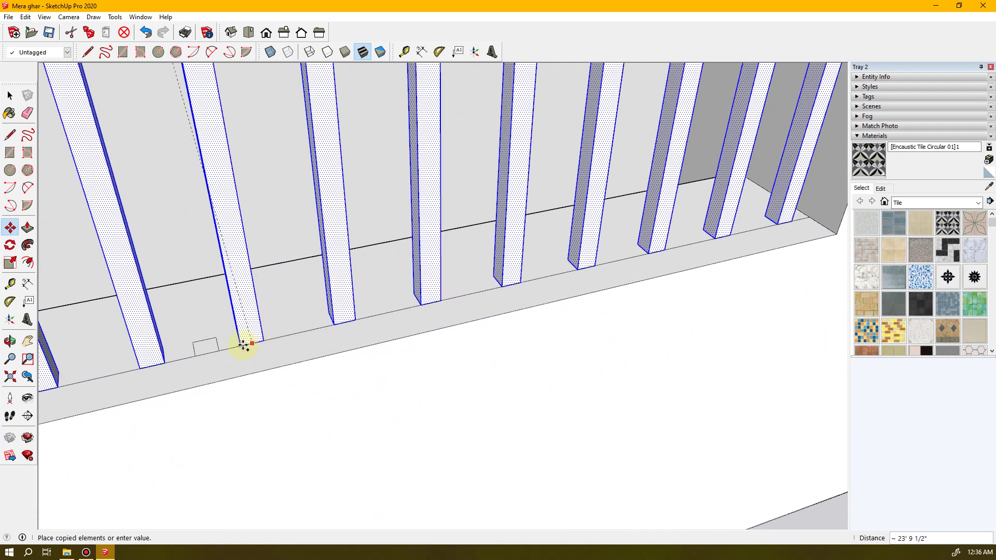
click(213, 352)
- Push/Pull the coping's corner face beside the copied balusters upward to form a matching corner post
scroll(213, 351, down, 10)
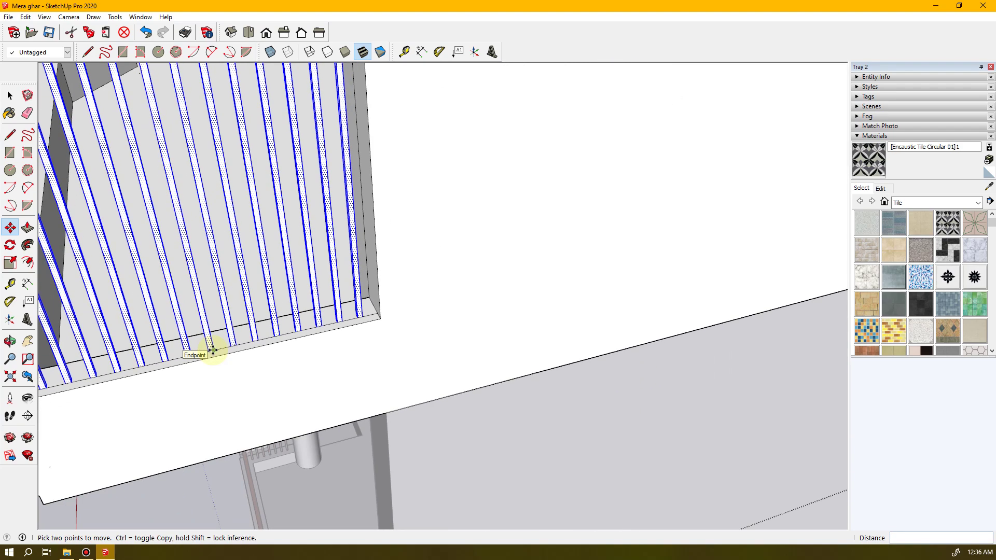
scroll(212, 352, down, 2)
middle_drag(207, 351, 178, 351)
scroll(178, 360, up, 3)
scroll(178, 360, up, 1)
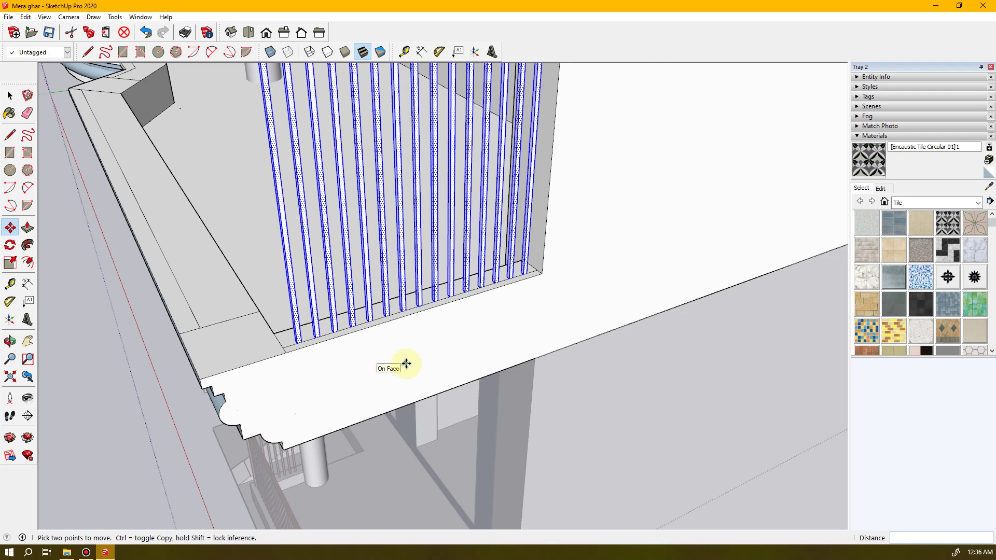
scroll(406, 364, down, 2)
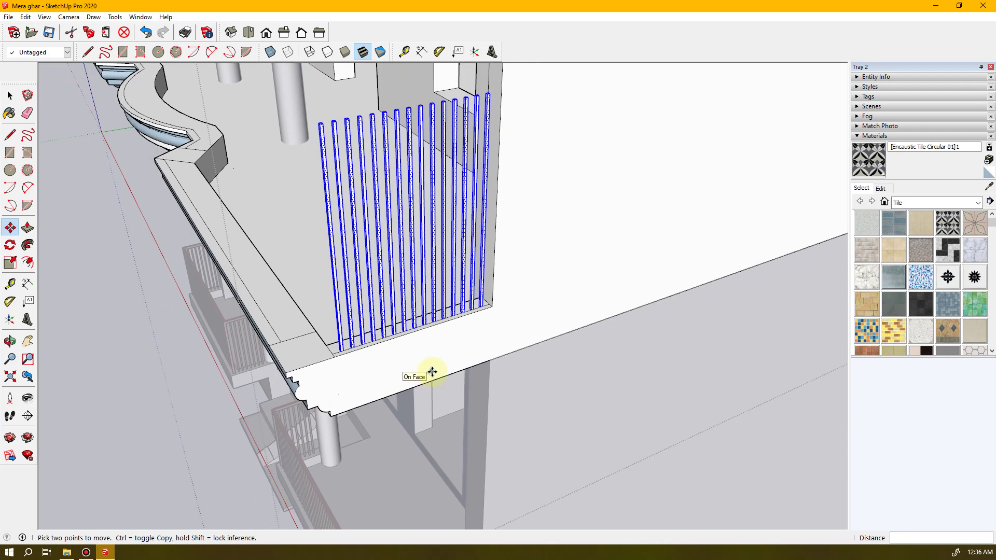
scroll(432, 372, down, 3)
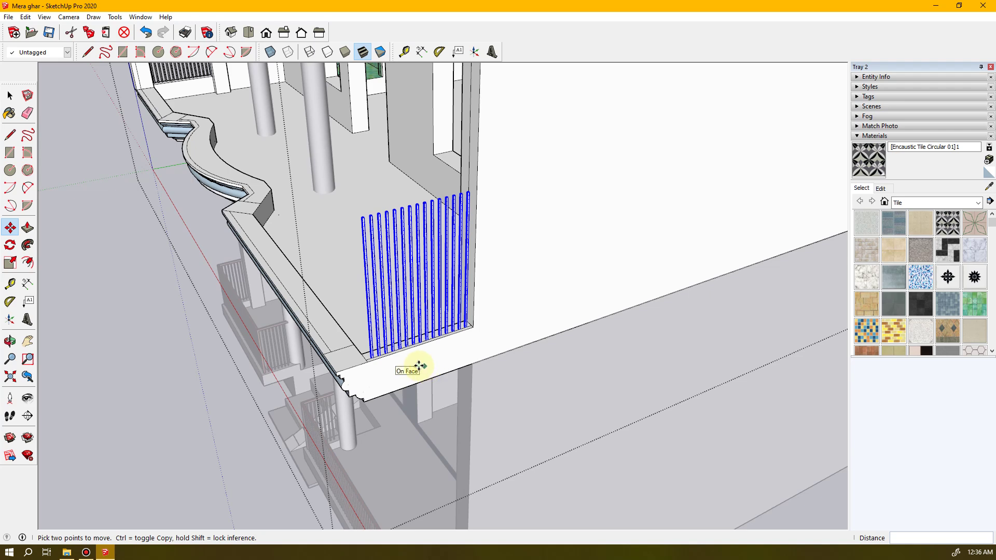
key(space)
click(350, 360)
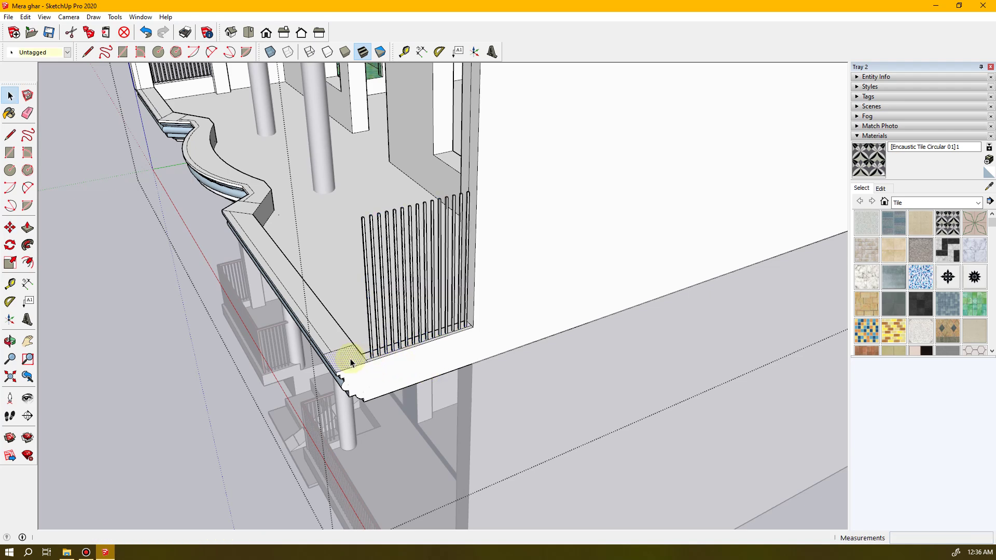
key(p)
drag(350, 359, 352, 222)
key(space)
- Push/Pull the angled coping face between the original corner post and the front curve up 3' 6", level with that post
middle_drag(285, 256, 386, 305)
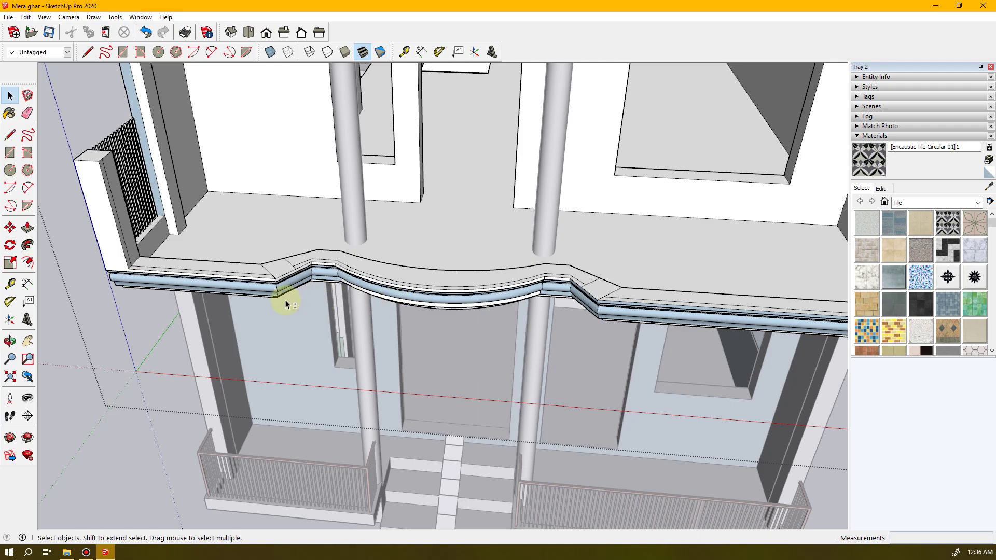
mouse_move(241, 305)
middle_down()
mouse_move(231, 311)
mouse_move(267, 323)
mouse_move(249, 316)
middle_up()
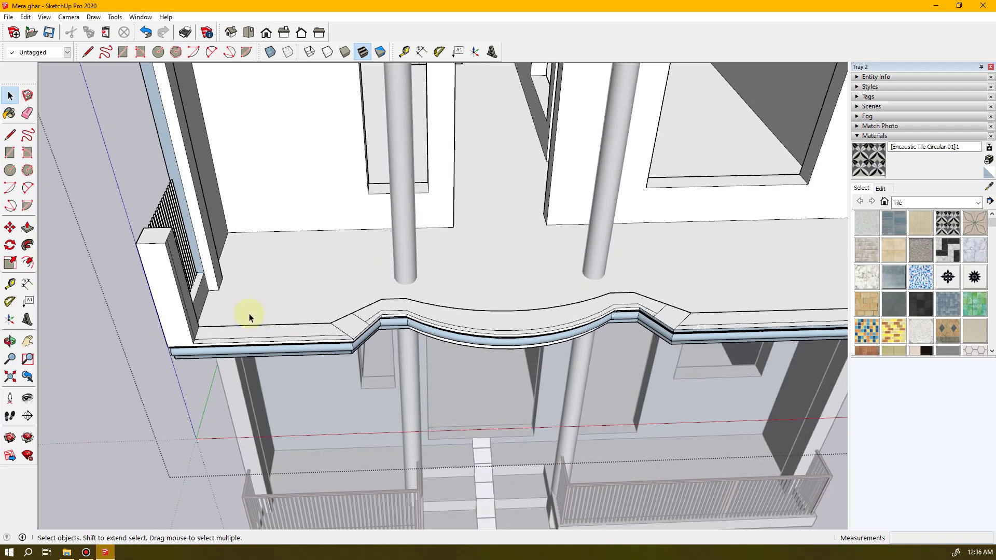
scroll(248, 313, up, 2)
mouse_move(389, 318)
middle_down()
mouse_move(373, 329)
mouse_move(402, 318)
middle_up()
click(420, 340)
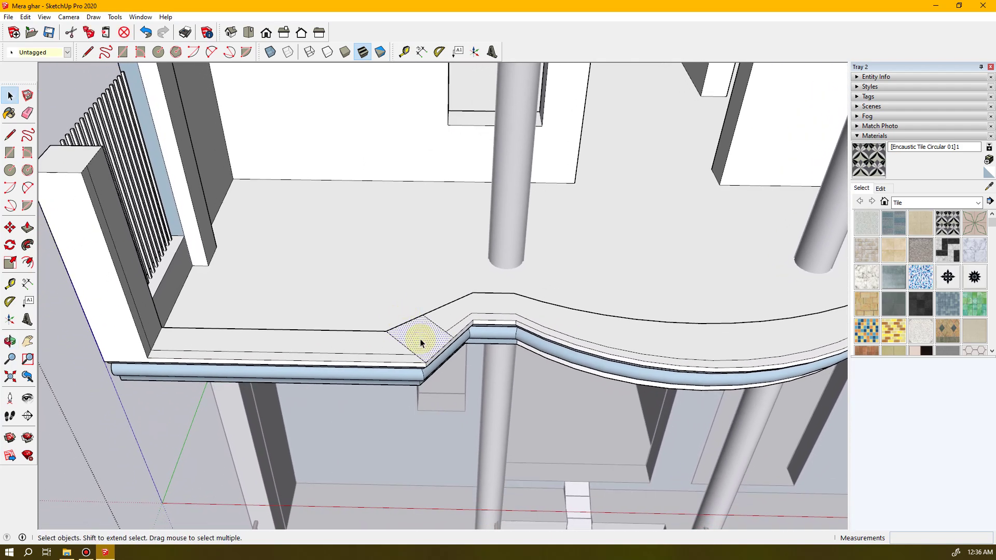
key(p)
drag(420, 338, 89, 167)
mouse_move(351, 268)
middle_down()
mouse_move(380, 284)
mouse_move(391, 275)
mouse_move(360, 271)
mouse_move(367, 278)
middle_up()
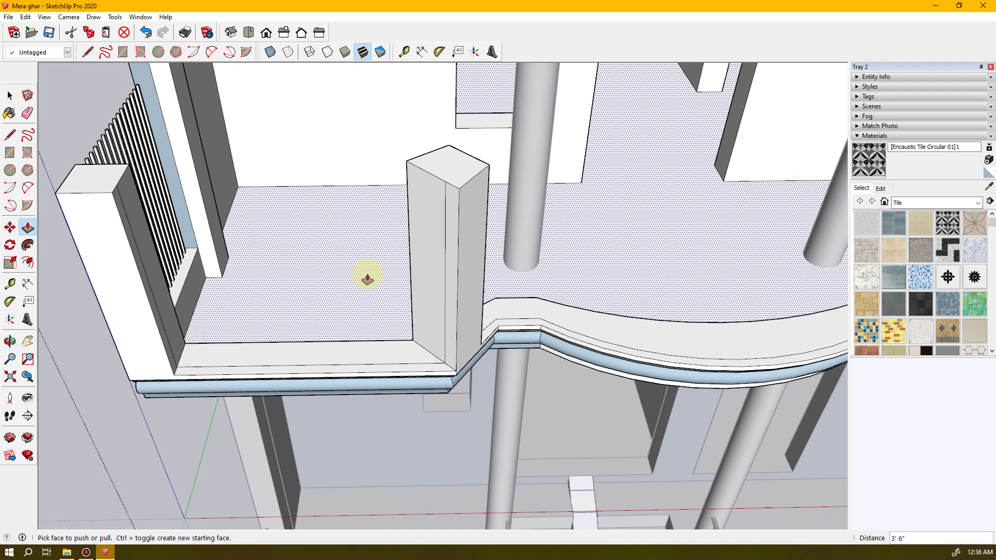
- Erase the leftover vertical dividing lines on the corner post and on the neighbouring angled post beside the front curve
key(e)
click(141, 255)
click(445, 282)
mouse_move(378, 300)
middle_down()
mouse_move(527, 304)
mouse_move(664, 340)
mouse_move(693, 349)
mouse_move(638, 344)
mouse_move(518, 369)
mouse_move(741, 397)
mouse_move(437, 325)
mouse_move(660, 340)
mouse_move(178, 351)
mouse_move(302, 332)
mouse_move(357, 362)
mouse_move(216, 294)
mouse_move(289, 329)
middle_up()
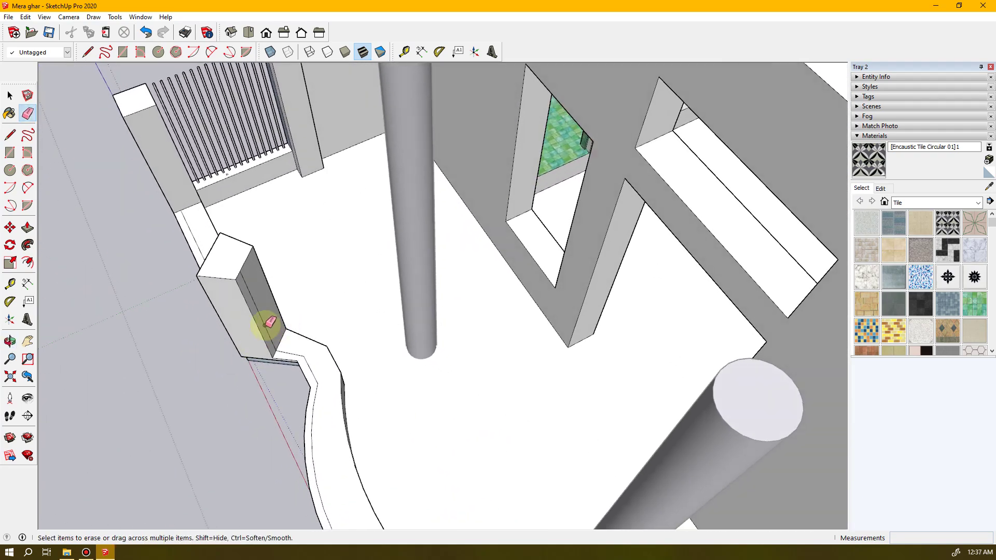
middle_drag(271, 334, 367, 325)
- Push/Pull the angled coping face at the other end of the front curve upward, level with the existing angled post
key(space)
click(622, 385)
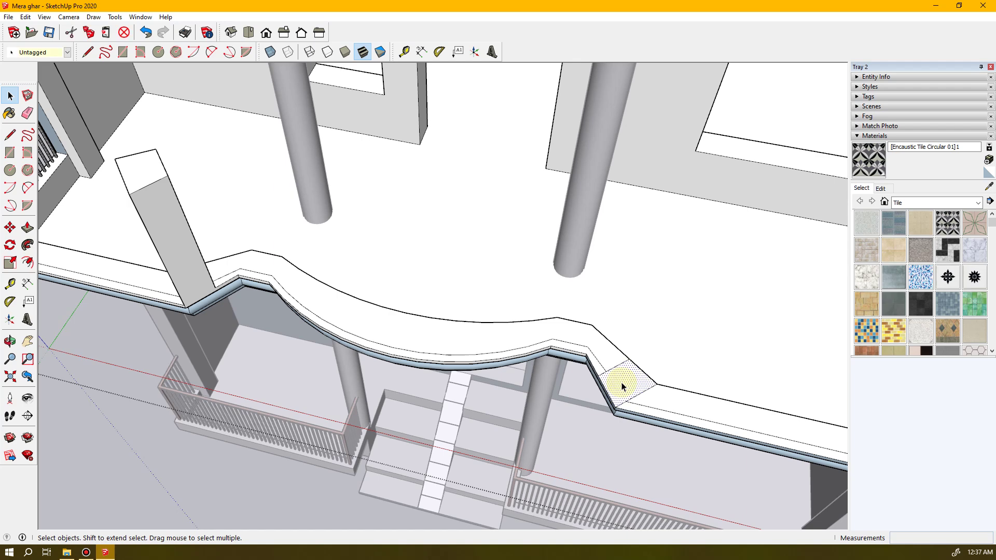
key(p)
click(623, 380)
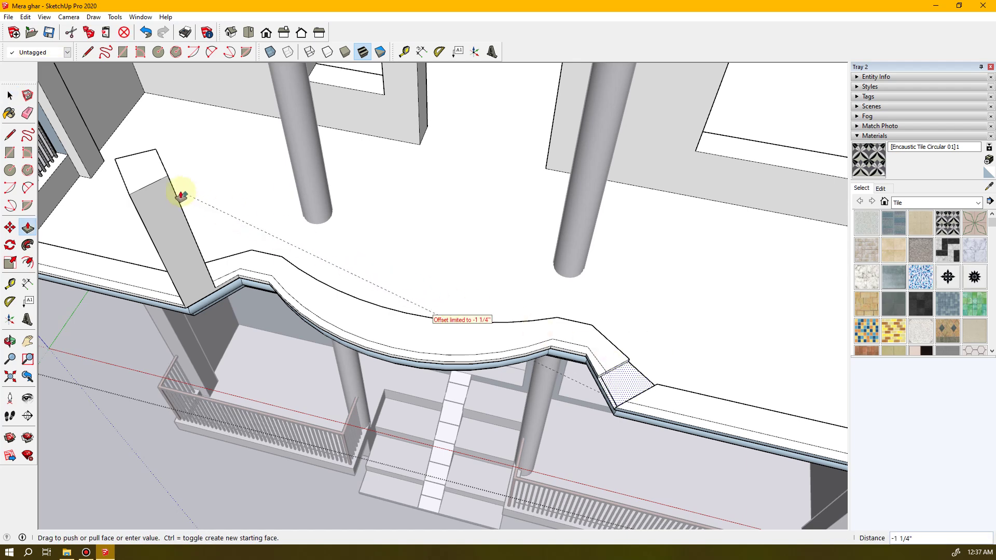
click(166, 181)
- Erase the leftover vertical dividing lines on the faces of the new angled post
mouse_move(557, 363)
shift+middle_down()
mouse_move(585, 373)
mouse_move(442, 367)
mouse_move(740, 402)
shift+middle_up()
key(e)
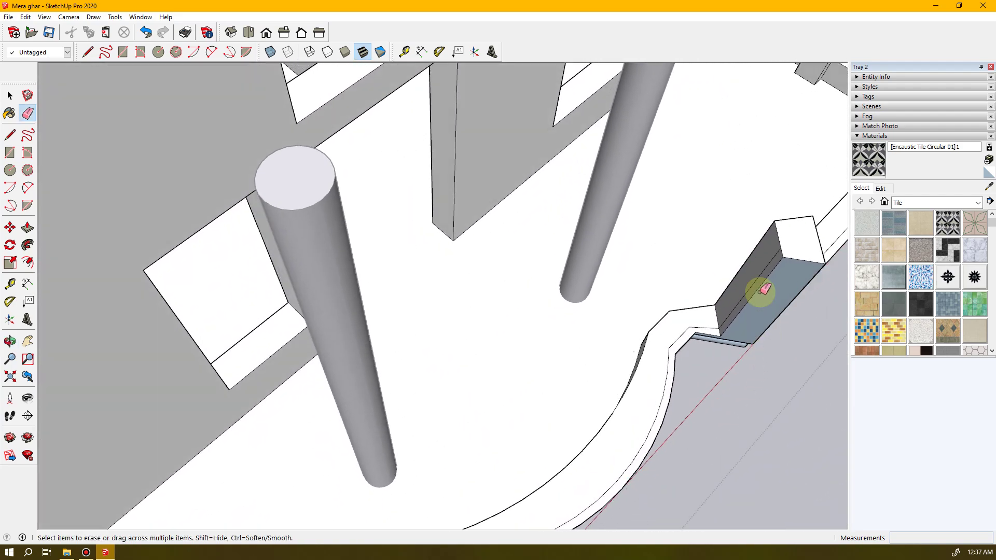
mouse_move(760, 282)
middle_down()
mouse_move(716, 399)
mouse_move(536, 278)
mouse_move(482, 261)
middle_up()
mouse_move(680, 386)
middle_down()
mouse_move(416, 389)
mouse_move(633, 410)
mouse_move(688, 384)
middle_up()
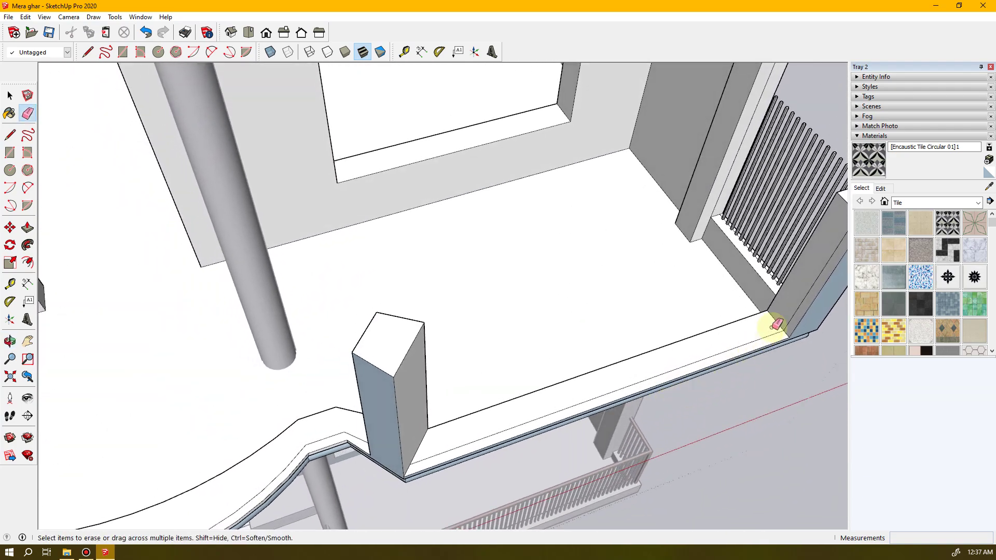
- Erase the dividing lines on the inner face of the corner post next to the copied balusters
mouse_move(811, 301)
middle_down()
mouse_move(663, 344)
mouse_move(316, 340)
mouse_move(547, 336)
mouse_move(445, 349)
middle_up()
scroll(197, 307, up, 3)
scroll(198, 307, up, 2)
mouse_move(215, 329)
middle_down()
mouse_move(228, 344)
mouse_move(148, 343)
middle_up()
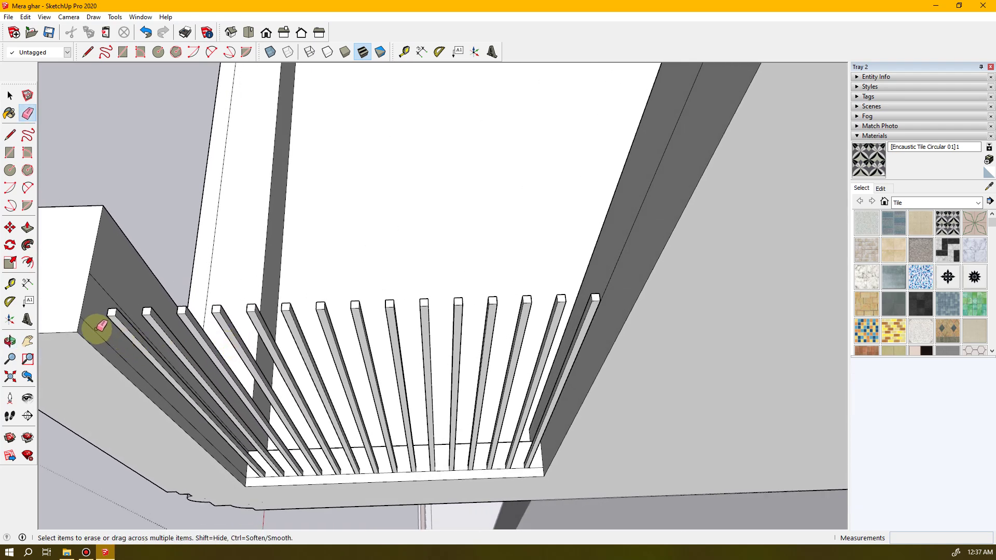
click(108, 292)
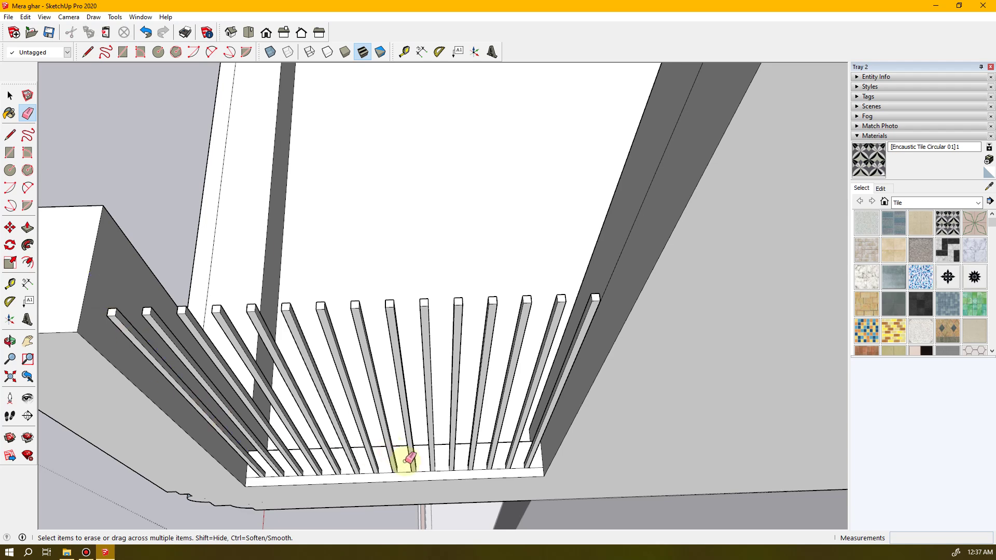
- Erase segments of the dividing line between the copied baluster bases on the side coping, undoing the last erasure that breaks the coping
scroll(410, 457, up, 3)
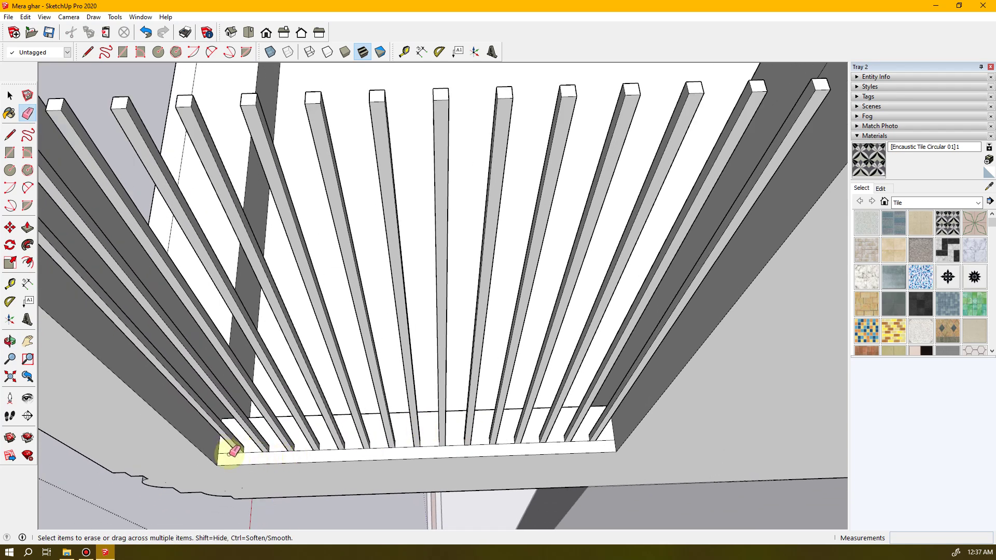
click(277, 452)
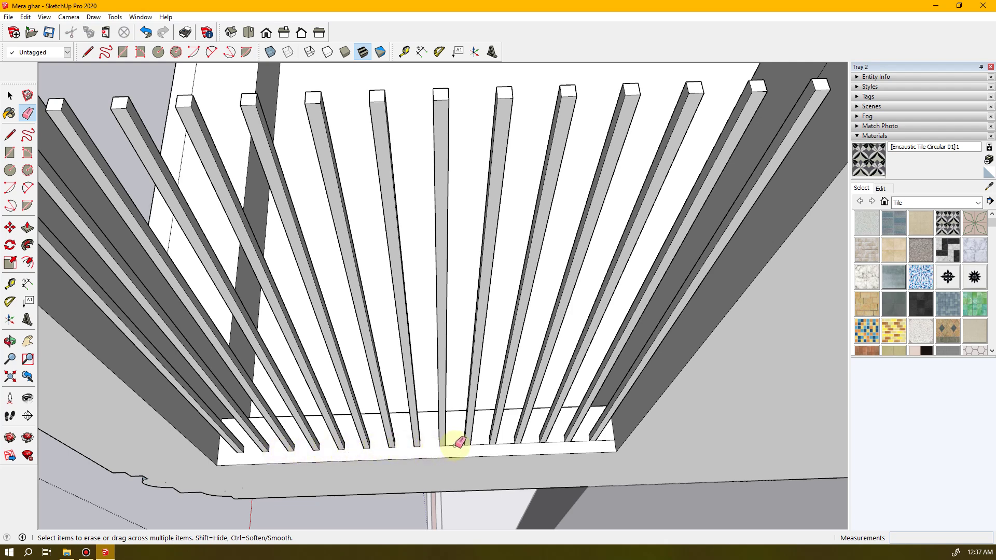
click(488, 443)
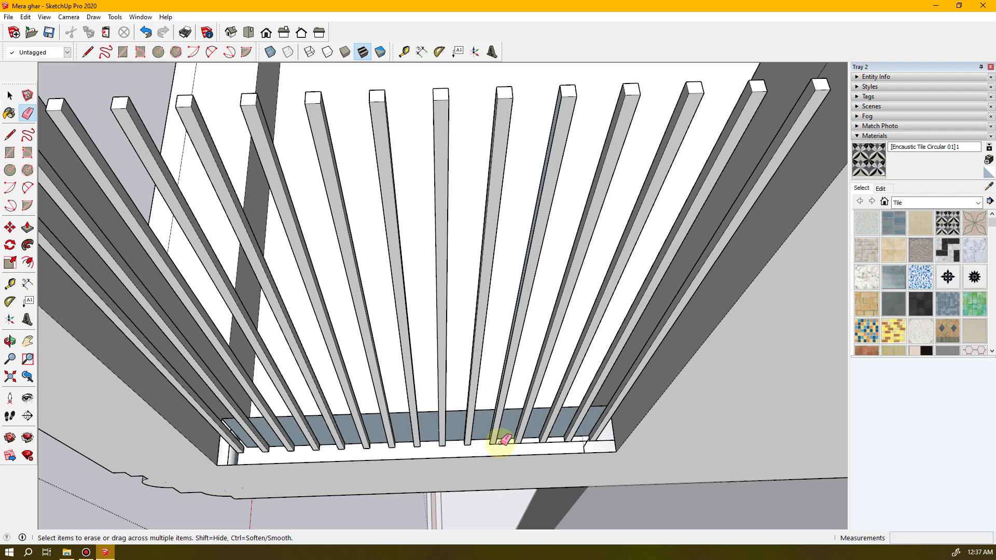
key(ctrl+z)
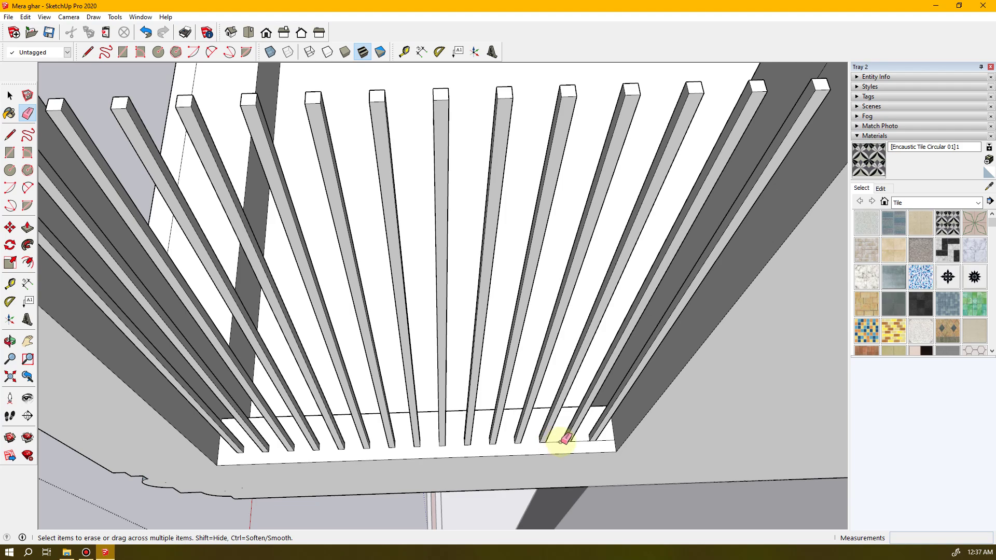
key(space)
- Erase the vertical dividing line on the wall face at the far end of the original side balusters
mouse_move(415, 437)
middle_down()
mouse_move(459, 434)
mouse_move(457, 441)
middle_up()
scroll(454, 448, down, 3)
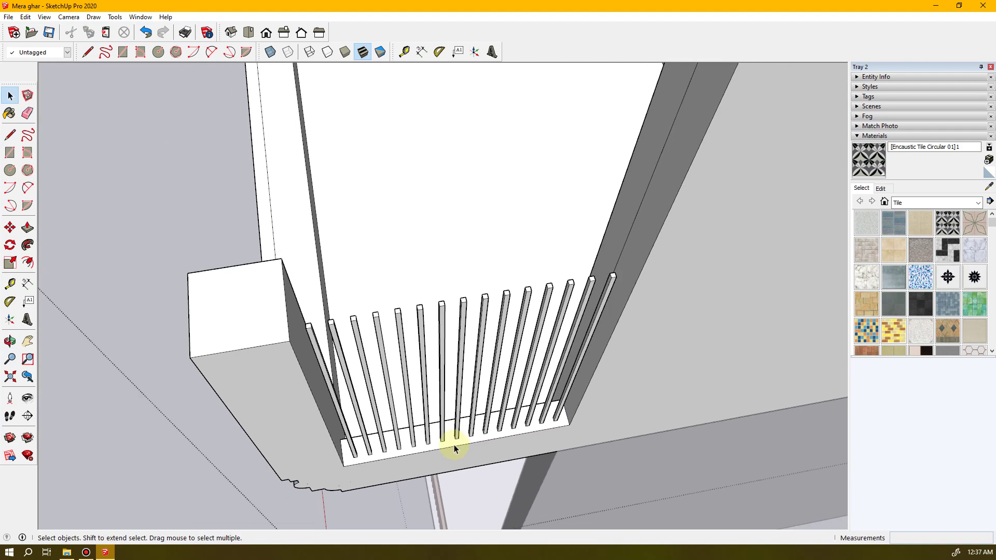
mouse_move(223, 422)
middle_down()
mouse_move(324, 422)
mouse_move(169, 418)
mouse_move(264, 431)
mouse_move(184, 457)
middle_up()
key(e)
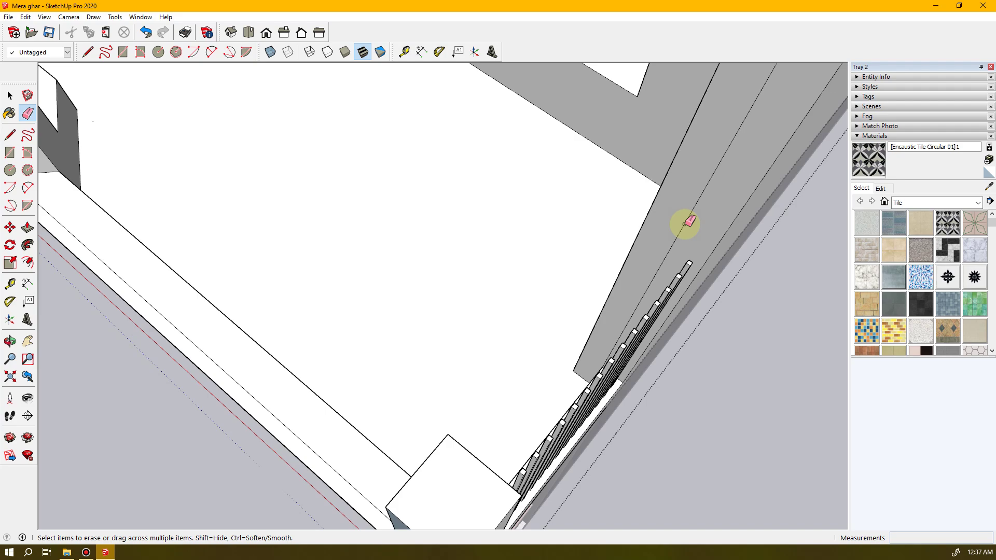
mouse_move(666, 260)
middle_down()
mouse_move(596, 341)
mouse_move(484, 344)
mouse_move(499, 356)
mouse_move(569, 351)
mouse_move(767, 440)
mouse_move(596, 378)
middle_up()
scroll(399, 268, up, 5)
scroll(451, 285, up, 2)
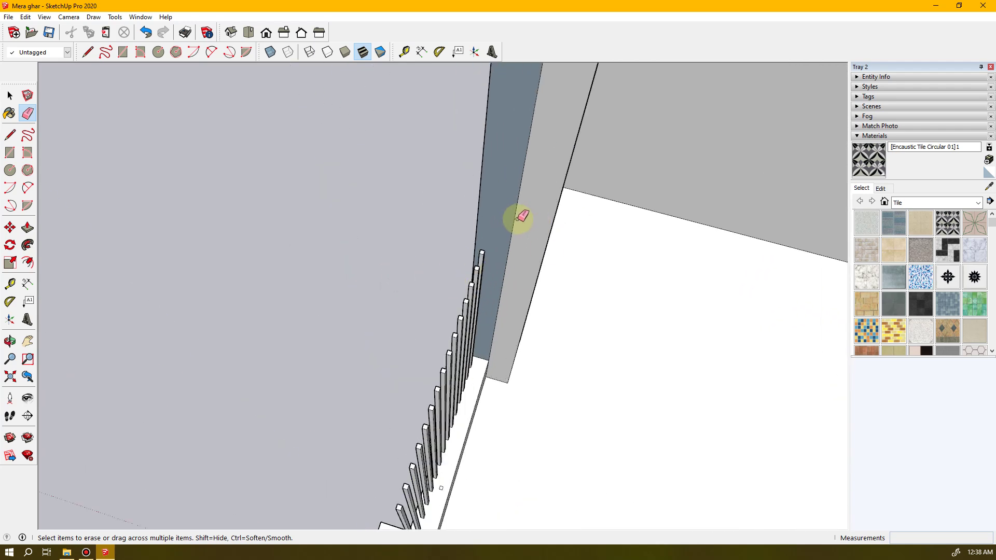
mouse_move(530, 262)
middle_down()
mouse_move(635, 295)
mouse_move(539, 233)
middle_up()
click(533, 227)
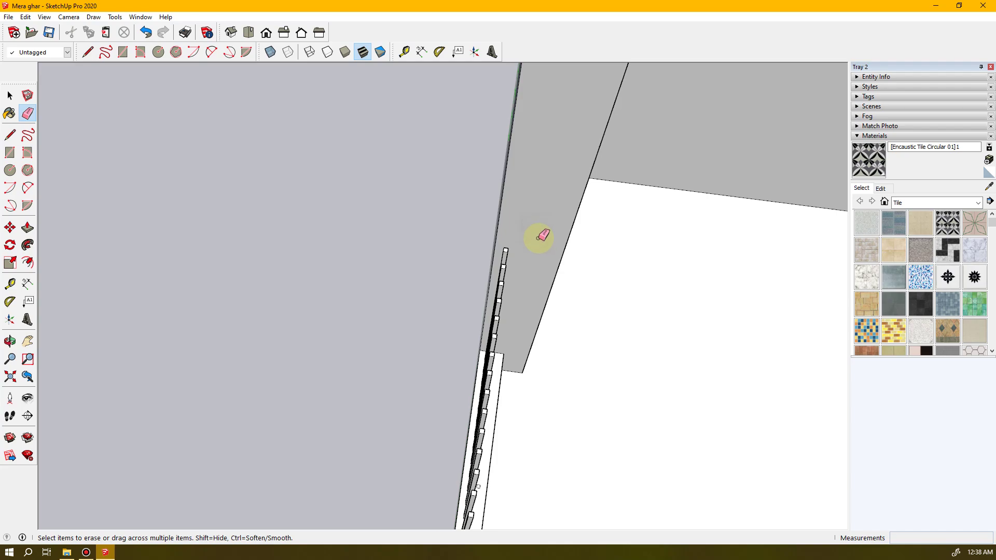
key(space)
- Examine the balcony's front posts, curved coping and side balusters together with the ground-floor railings below
mouse_move(534, 339)
middle_down()
mouse_move(582, 411)
mouse_move(533, 280)
mouse_move(482, 296)
middle_up()
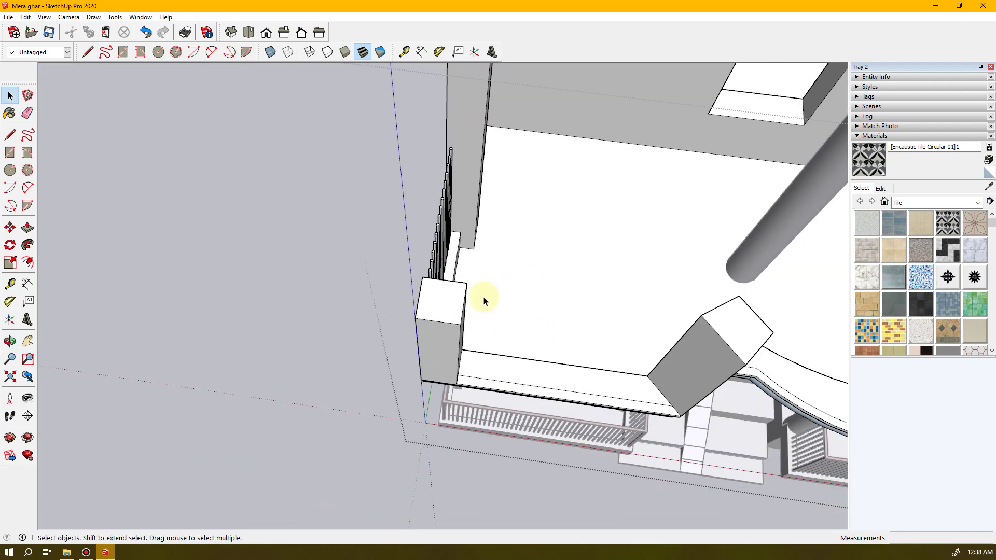
scroll(594, 363, down, 3)
middle_drag(593, 363, 324, 378)
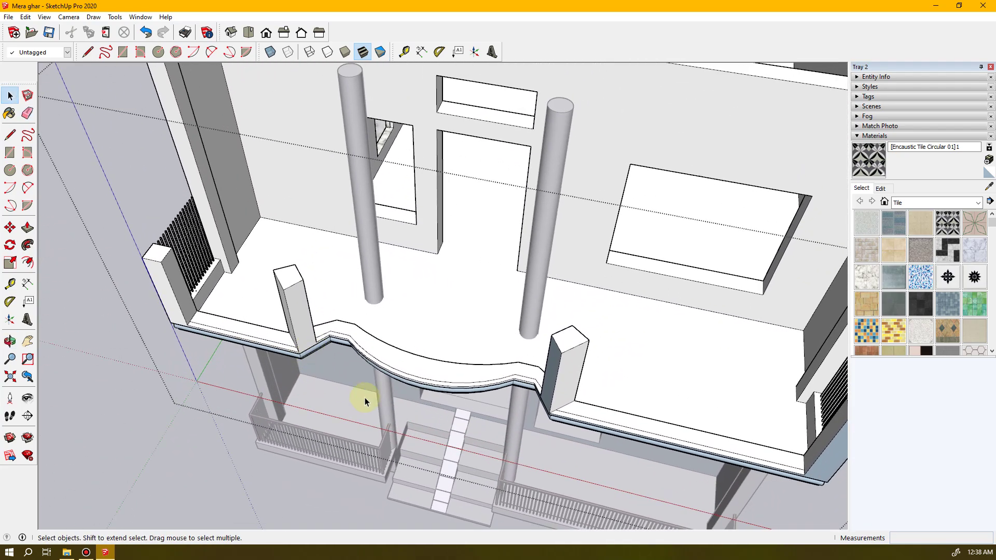
scroll(559, 300, up, 3)
middle_drag(559, 300, 524, 253)
scroll(477, 250, up, 2)
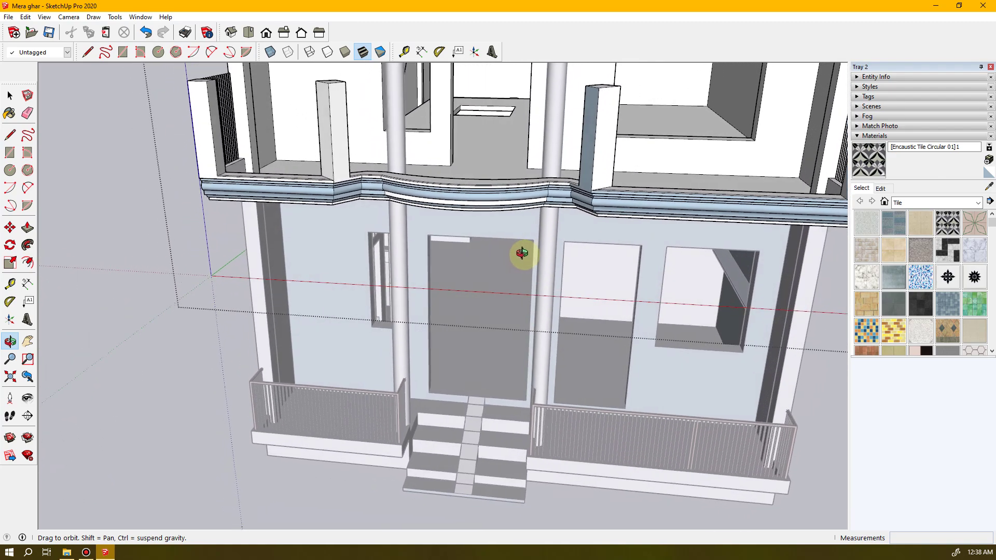
scroll(489, 232, up, 4)
middle_drag(403, 257, 387, 356)
- Move the small loose square from the side coping about 3' 1 1/4" to the midpoint of the front coping's dividing line
scroll(460, 291, up, 3)
middle_drag(460, 290, 369, 356)
scroll(285, 378, up, 6)
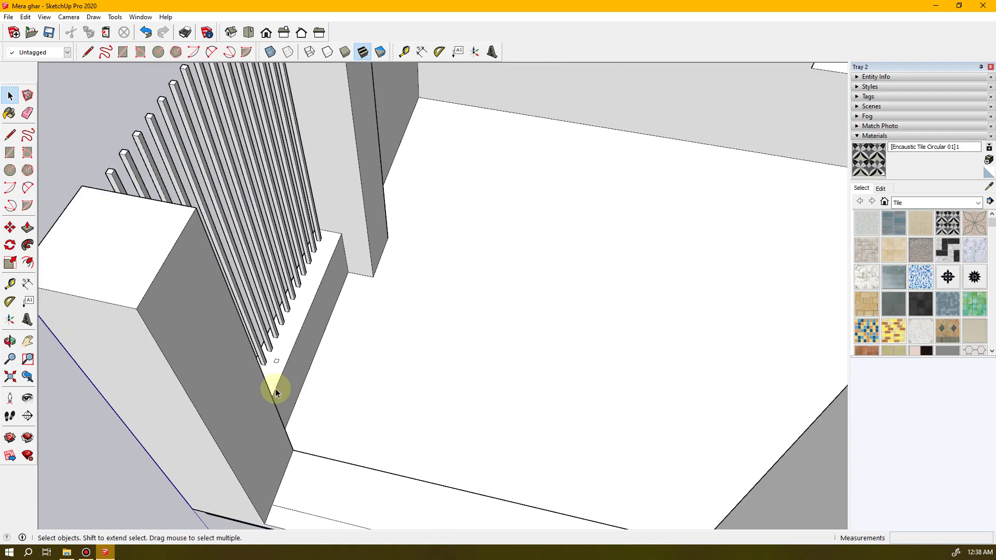
scroll(275, 388, up, 5)
key(ctrl+a)
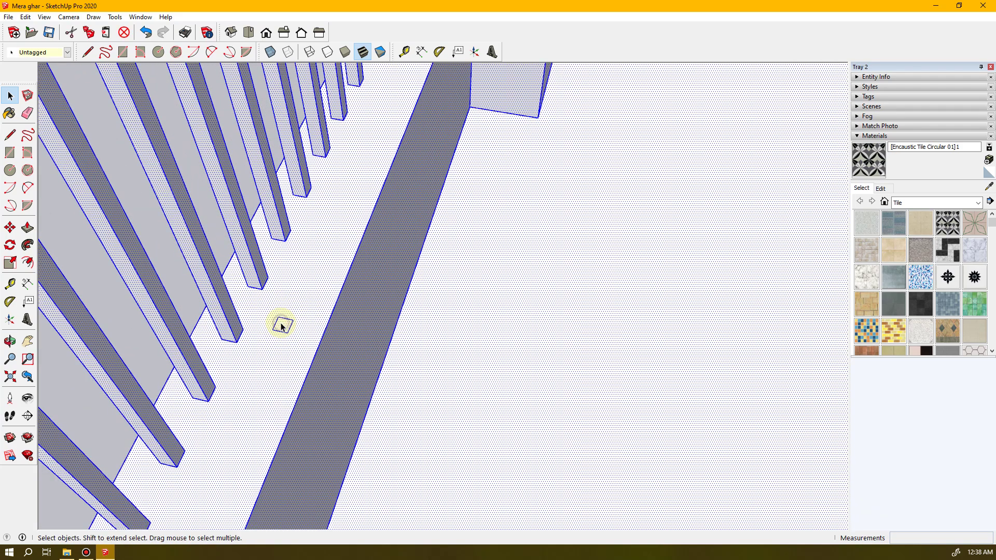
key(ctrl+t)
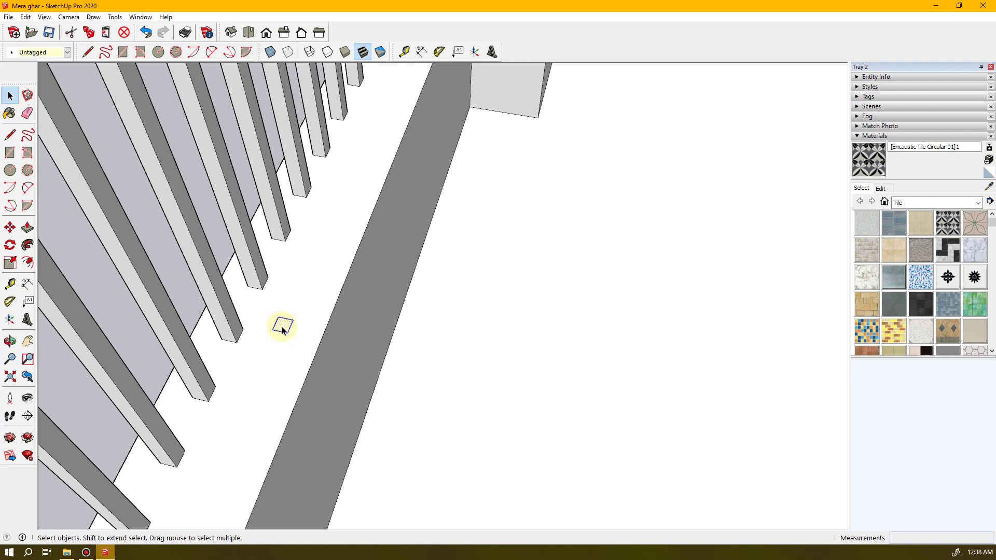
key(m)
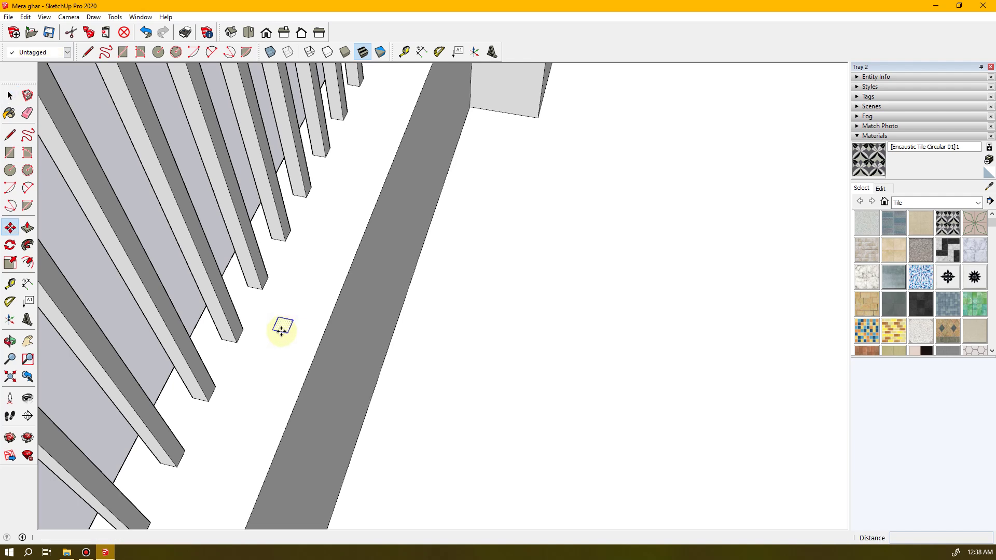
click(282, 331)
scroll(576, 395, up, 6)
scroll(154, 271, down, 5)
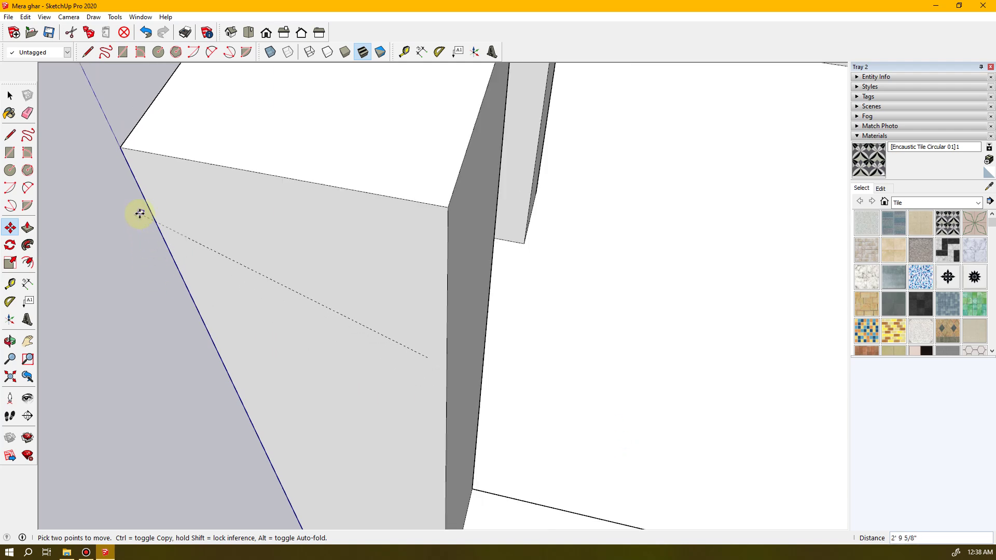
scroll(152, 140, down, 2)
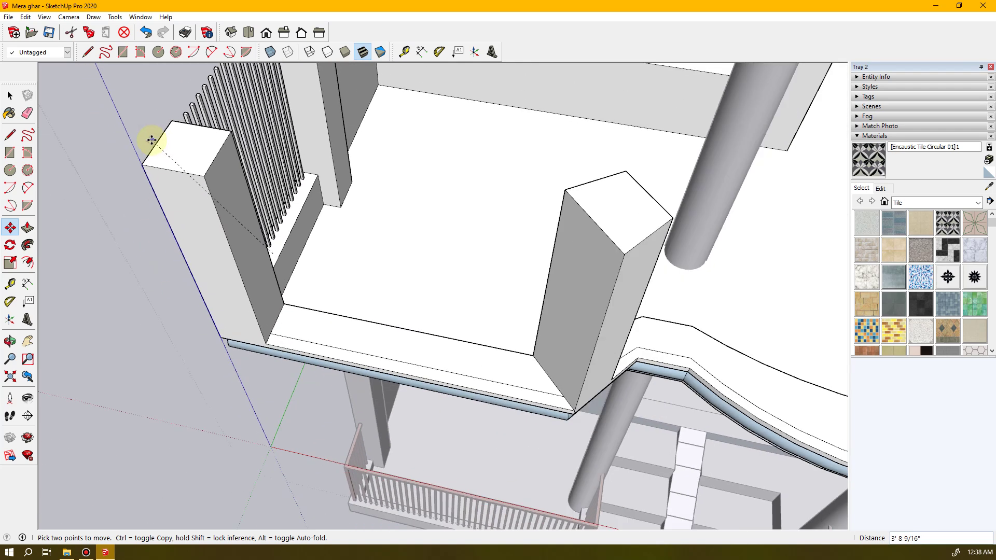
scroll(389, 327, up, 5)
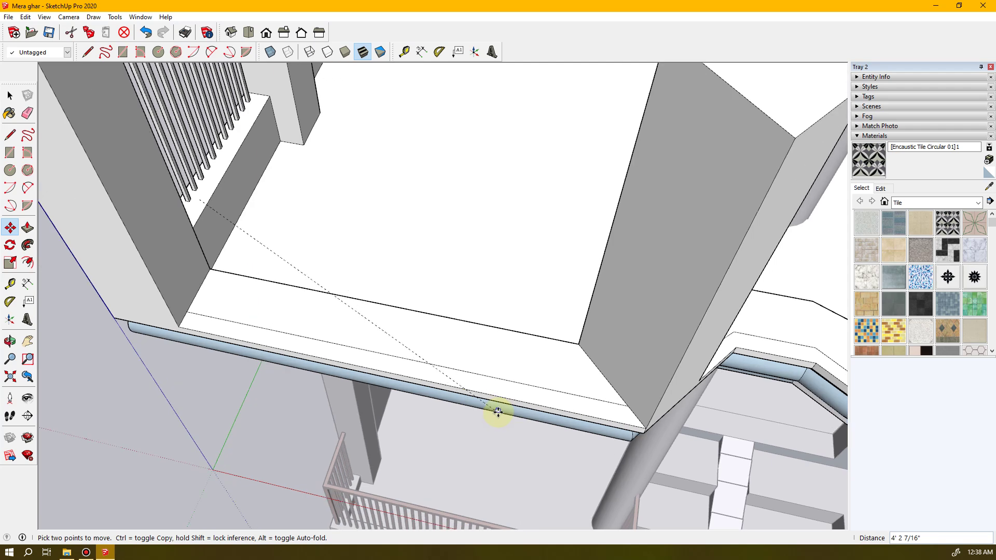
scroll(373, 347, up, 1)
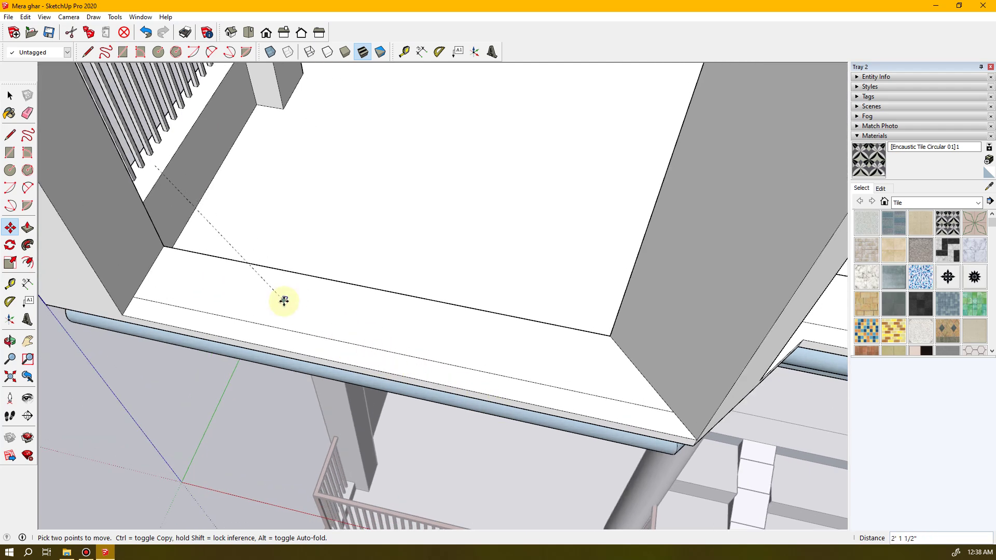
scroll(283, 295, up, 1)
scroll(284, 296, up, 1)
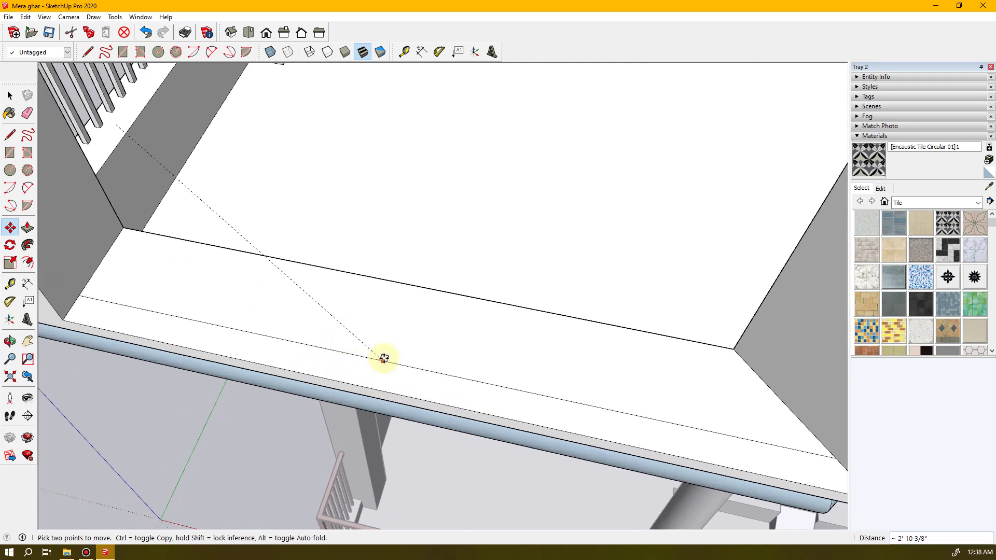
click(431, 369)
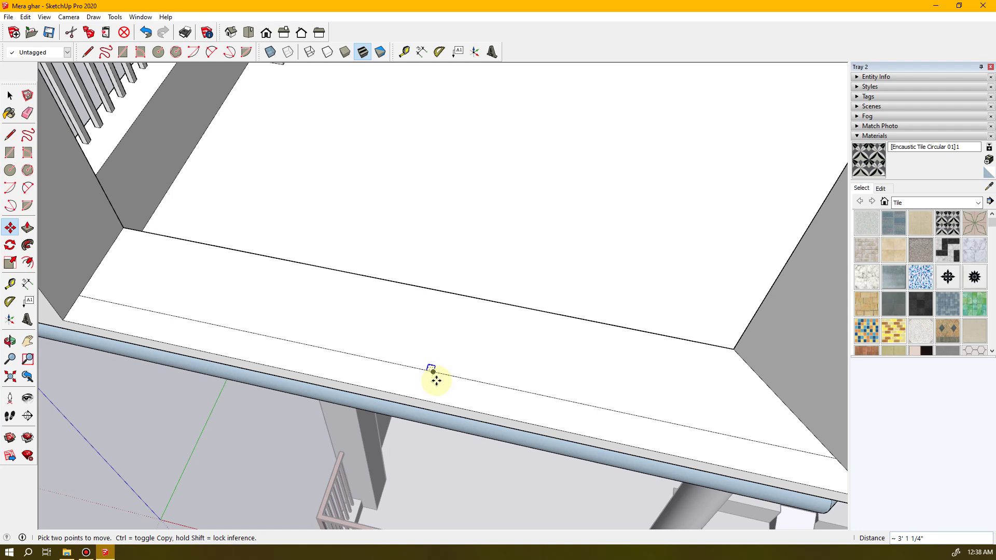
- Raise both halves of the front coping around the small square by 3' 6", level with the post tops
middle_drag(361, 387, 575, 412)
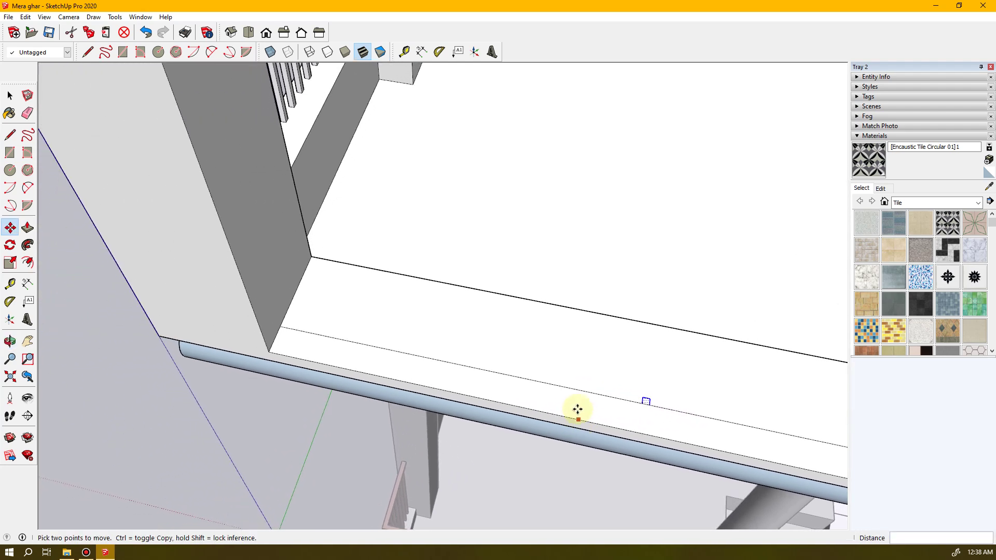
scroll(574, 404, up, 2)
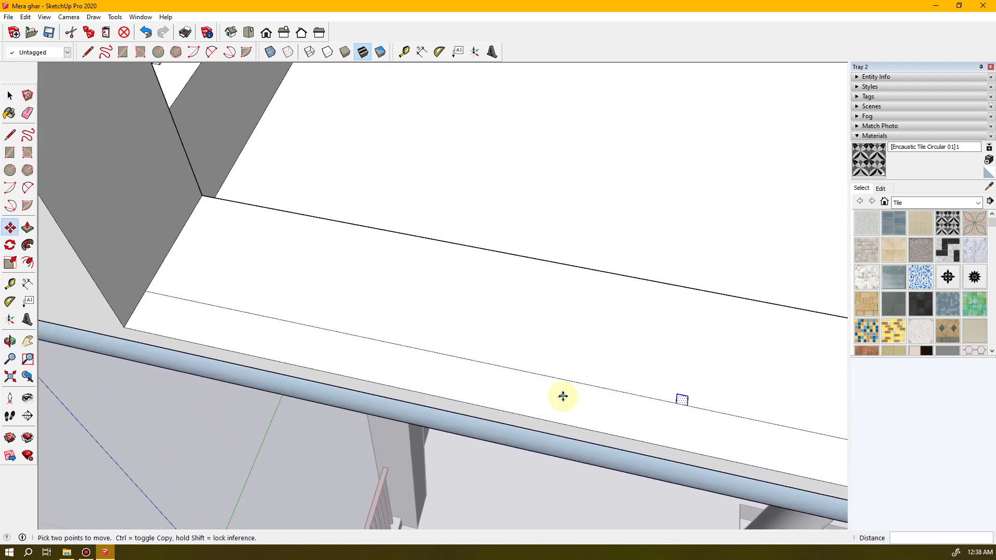
shift+middle_drag(609, 409, 483, 380)
key(space)
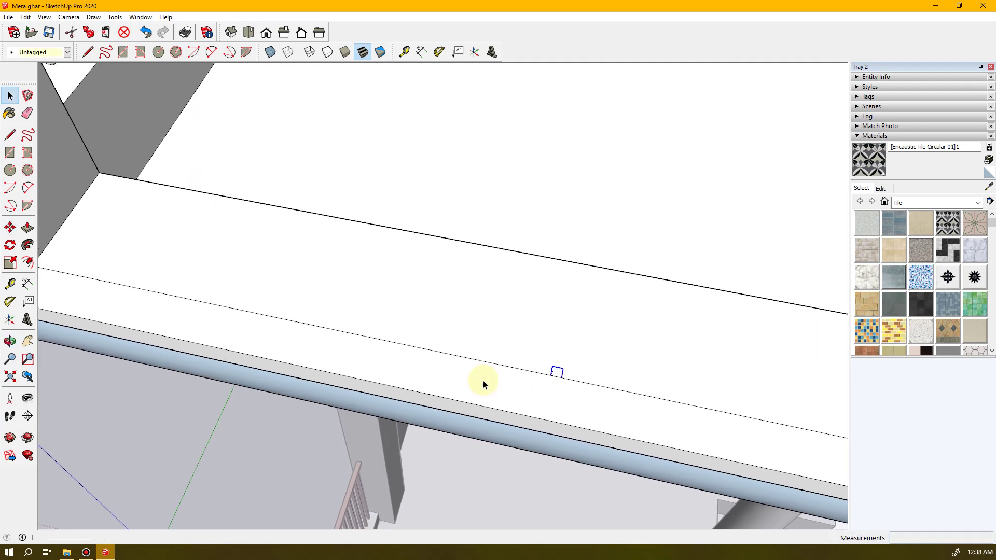
click(483, 382)
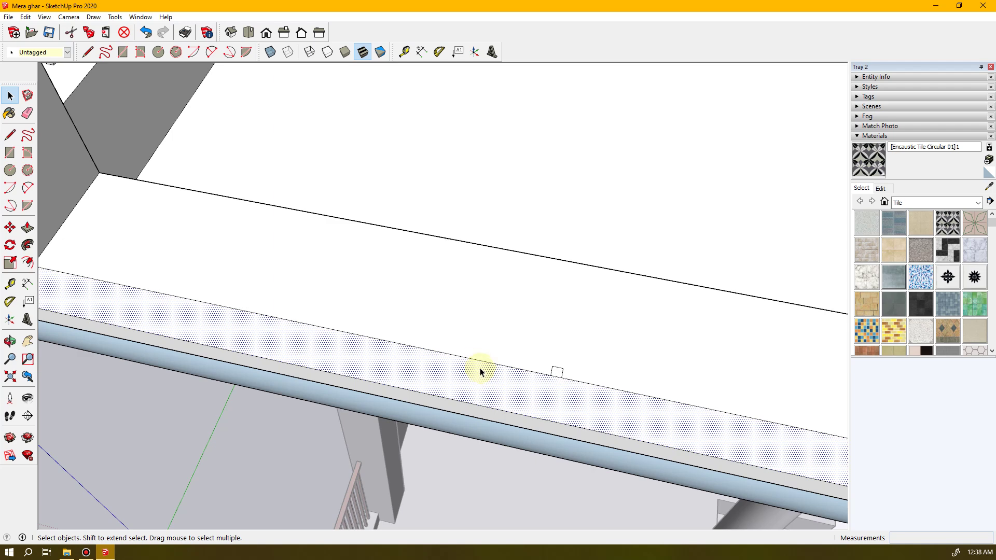
shift+middle_drag(587, 397, 445, 365)
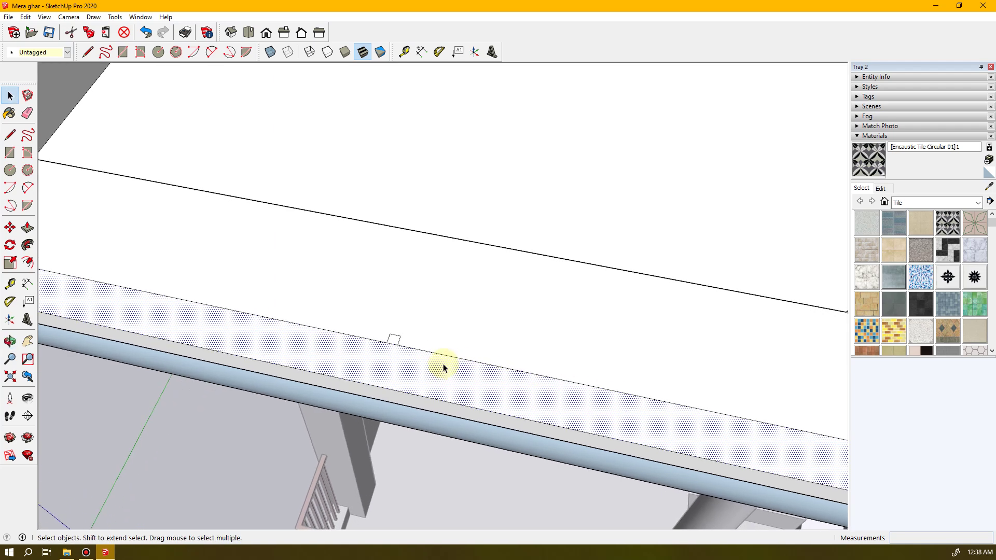
scroll(442, 369, down, 3)
scroll(440, 369, down, 3)
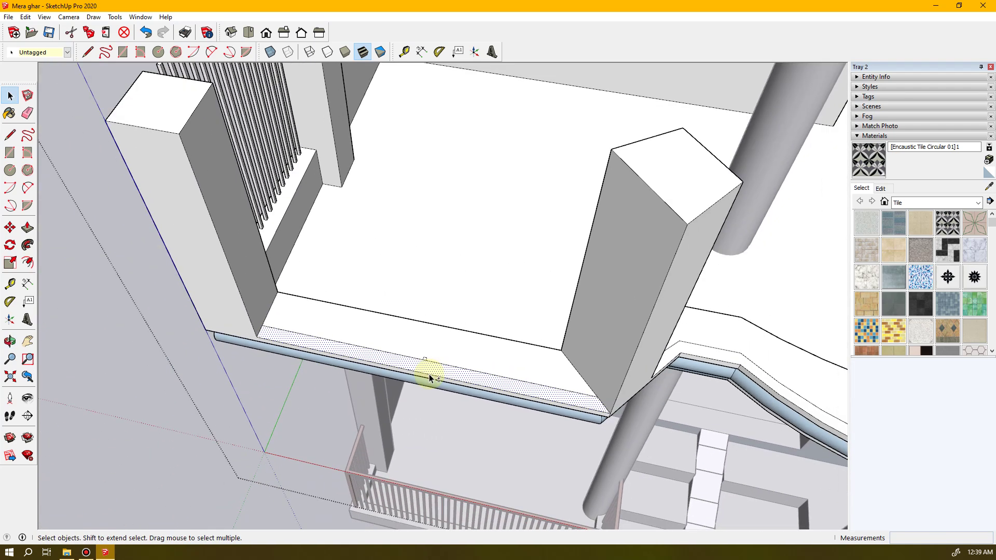
scroll(424, 373, up, 3)
click(426, 373)
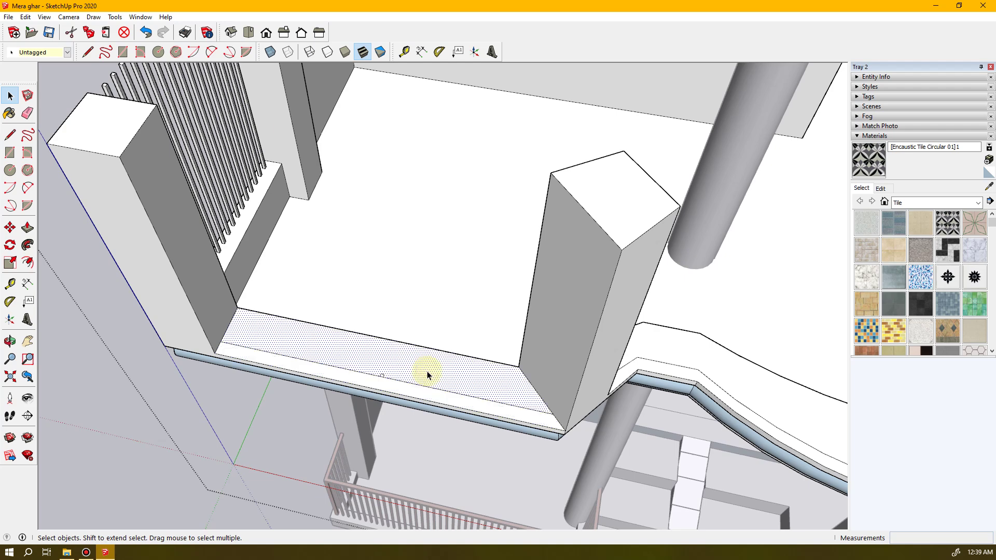
key(p)
drag(422, 374, 599, 227)
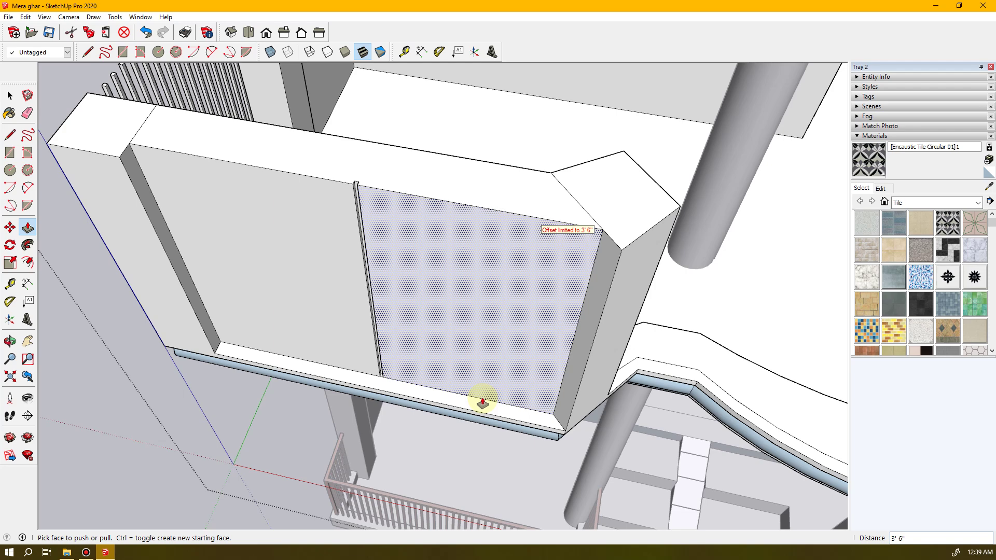
drag(478, 400, 607, 239)
- Cap the small square opening in the raised front wall with a diagonal line about 11/16" long, and remove the diagonal
middle_drag(456, 216, 451, 291)
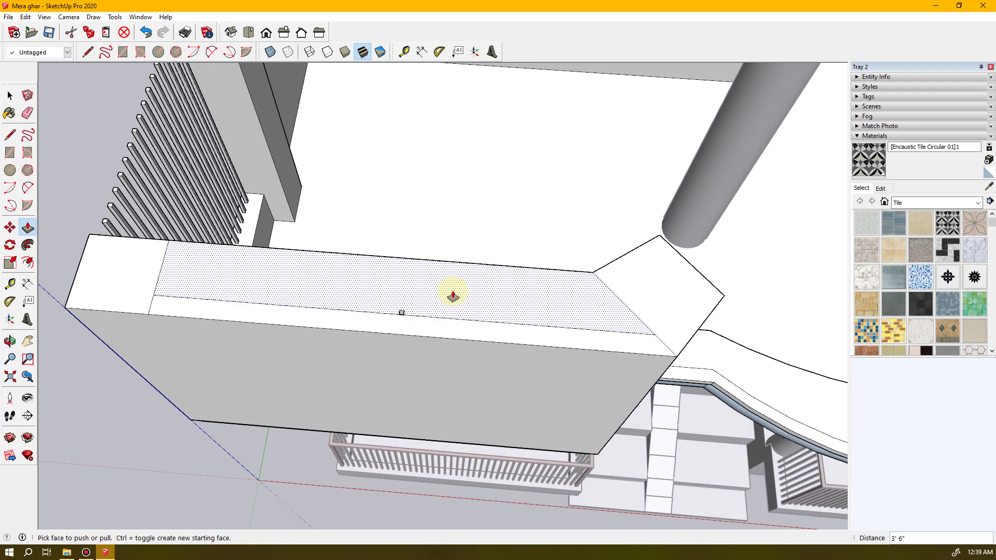
scroll(451, 293, up, 3)
scroll(414, 332, up, 2)
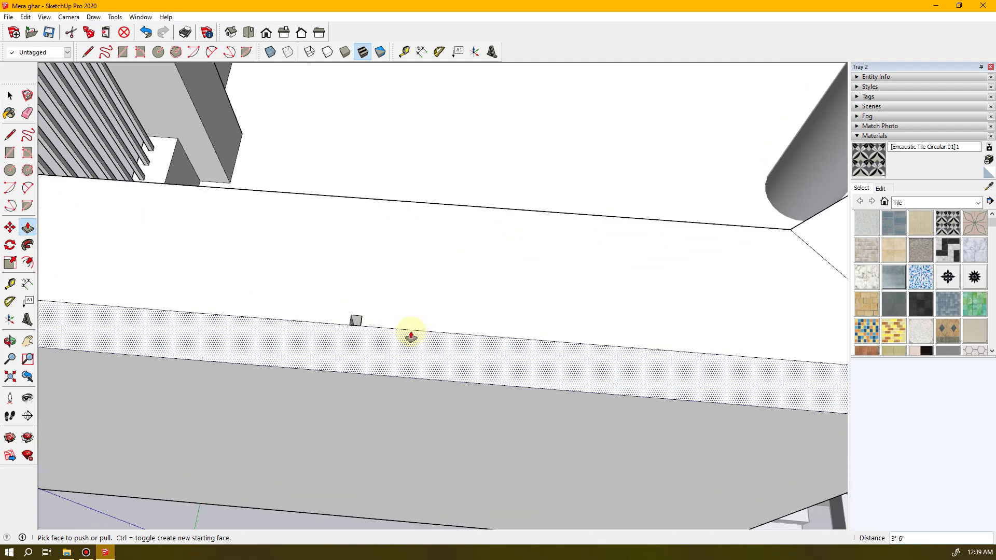
scroll(411, 338, up, 2)
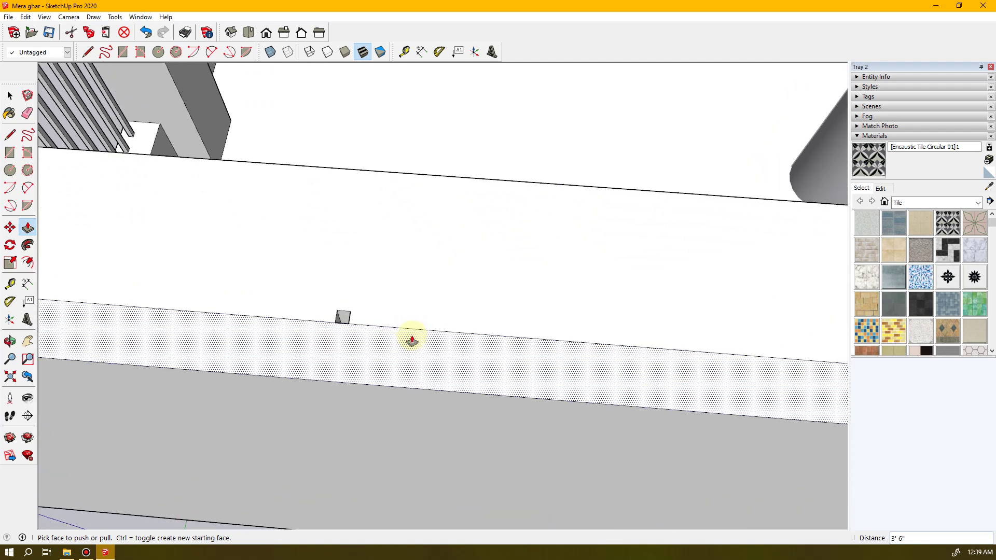
key(l)
click(336, 310)
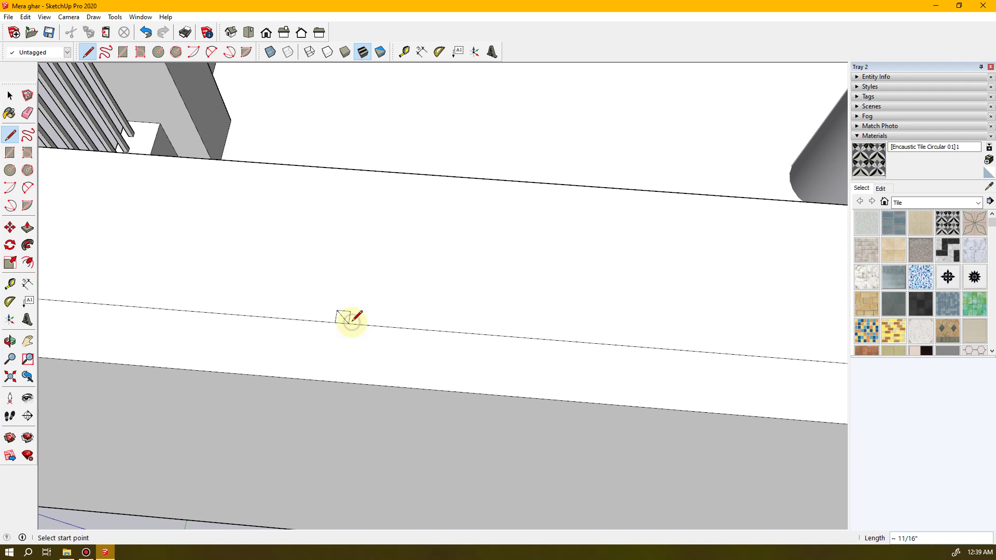
key(e)
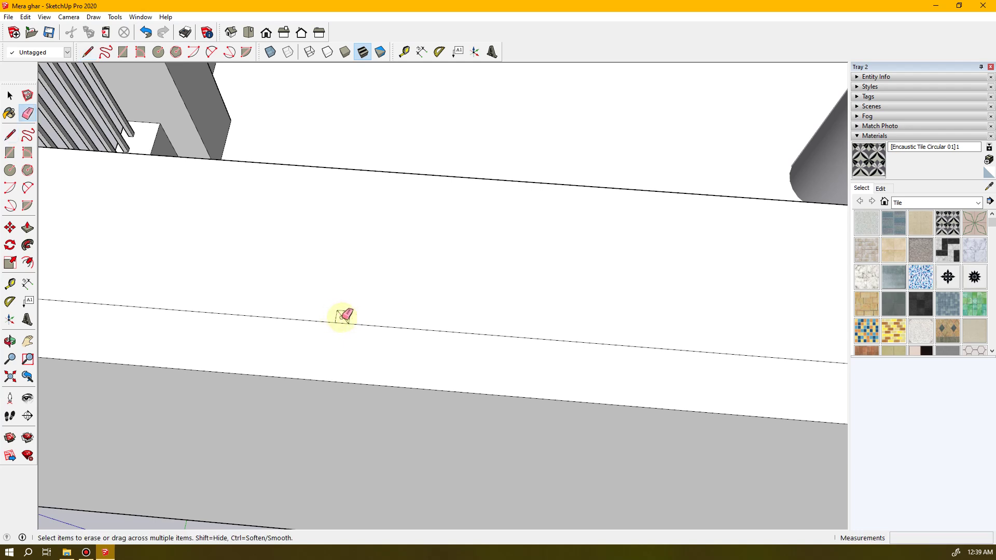
key(space)
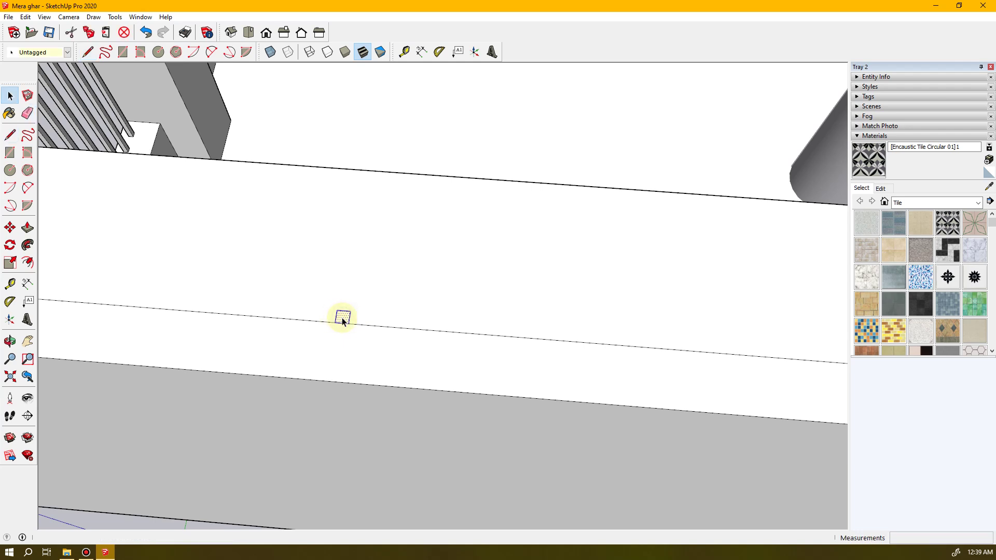
- Try to lower both top faces around the small square by 1 7/8", and undo the attempt
click(375, 309)
click(355, 347)
click(372, 314)
key(p)
drag(372, 315, 376, 374)
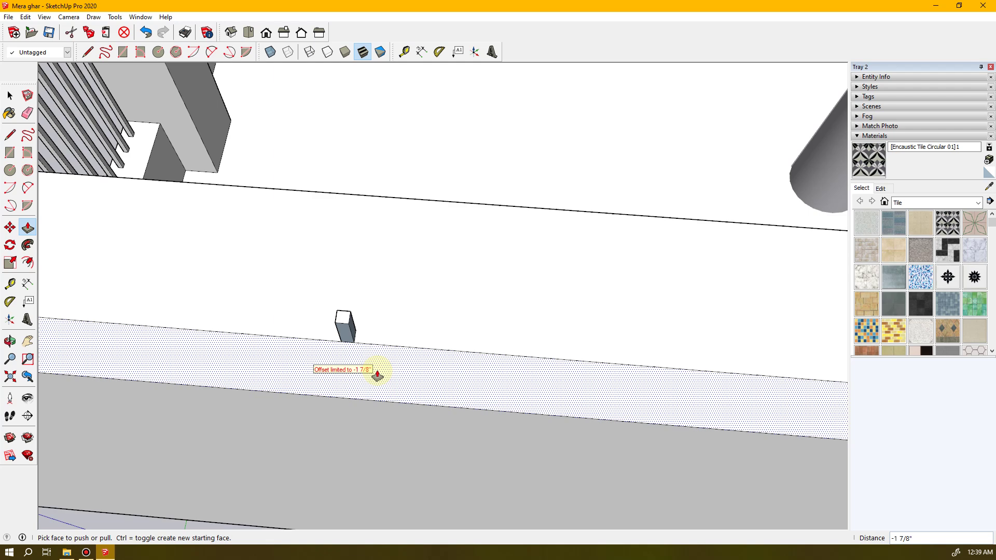
key(ctrl+z)
key(ctrl+z)
key(ctrl+z)
- Copy the small square along the dividing line to the midpoint between its place and the corner post beside the side balusters
key(space)
middle_drag(322, 367, 807, 392)
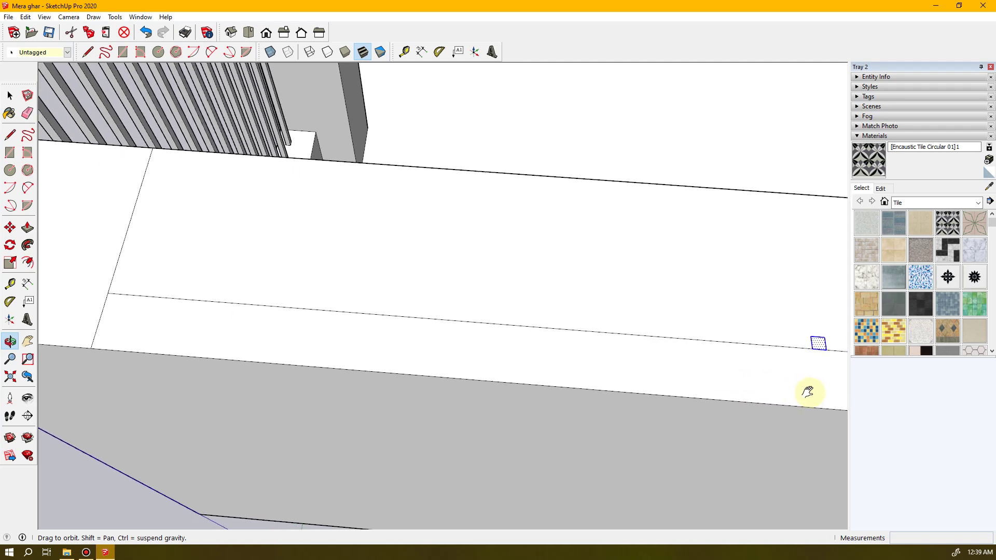
scroll(563, 395, down, 3)
scroll(566, 383, up, 2)
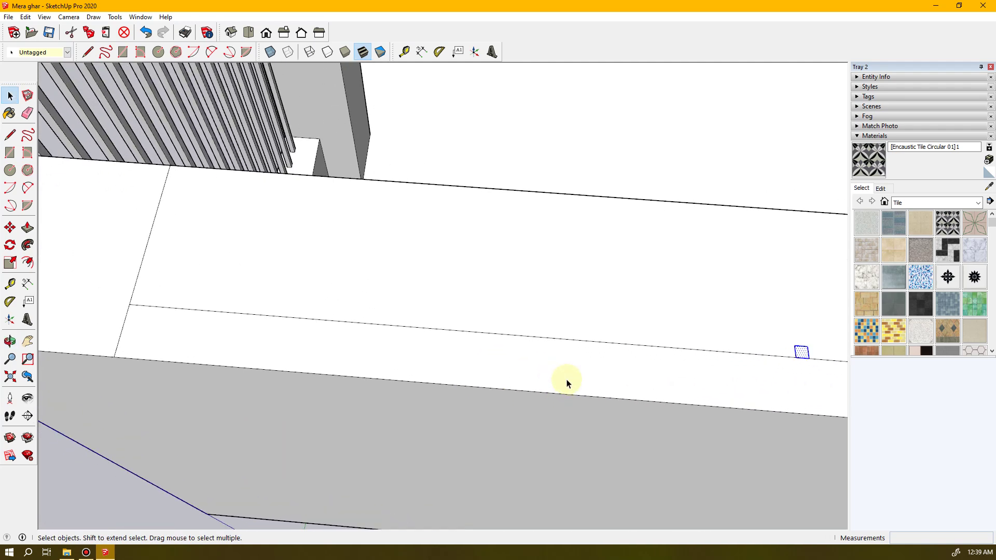
middle_drag(620, 389, 563, 388)
key(m)
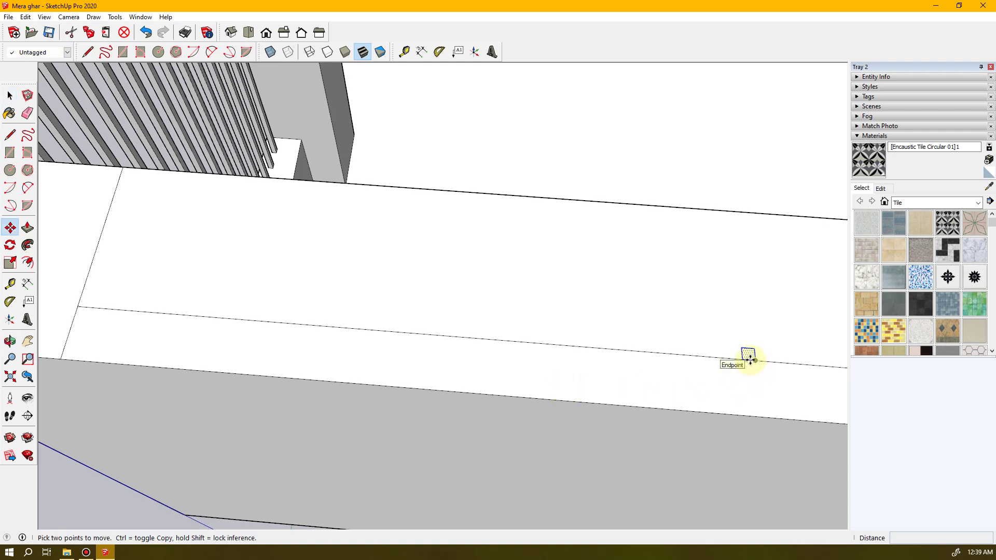
scroll(748, 357, up, 1)
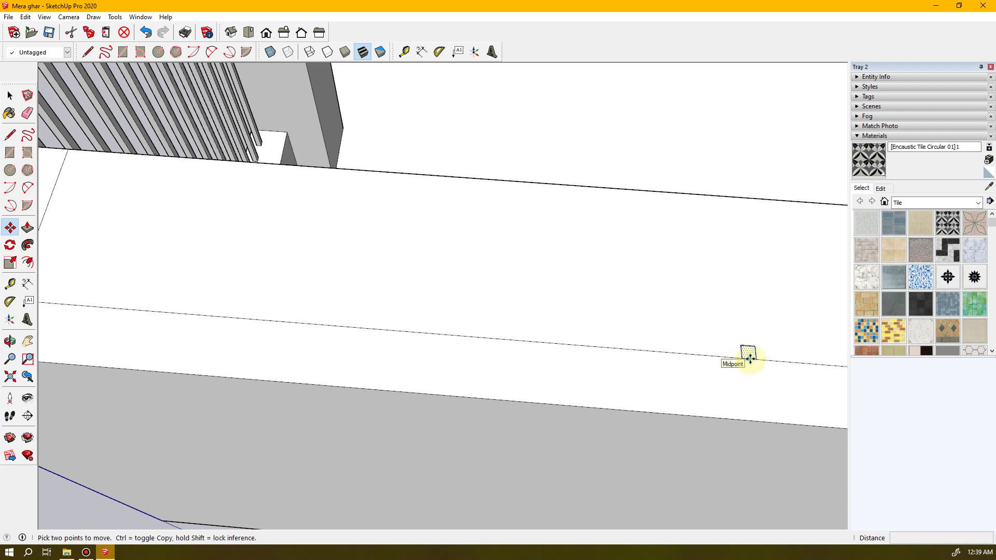
click(749, 357)
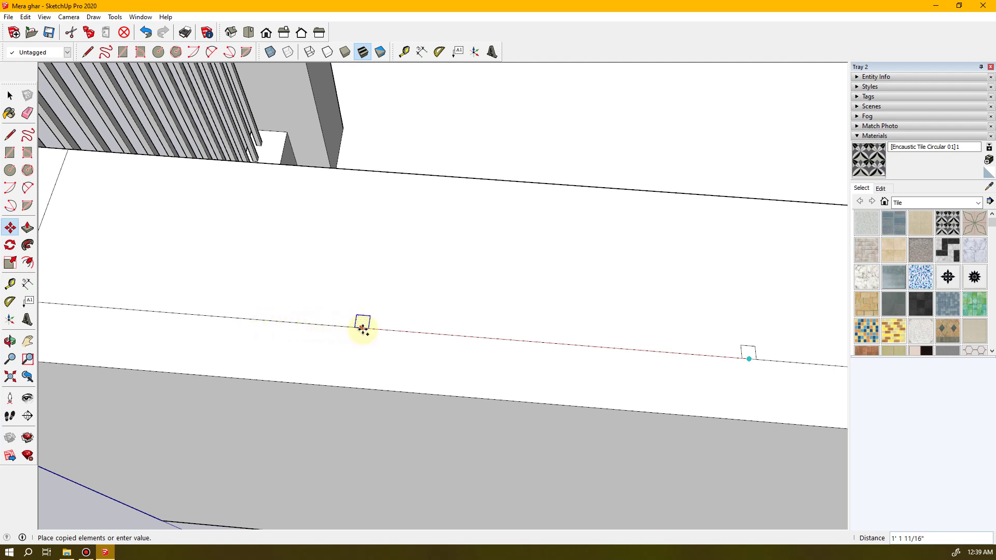
click(370, 328)
- Try to copy the new square about 6 7/16" further toward the corner post, and undo the copy
click(364, 328)
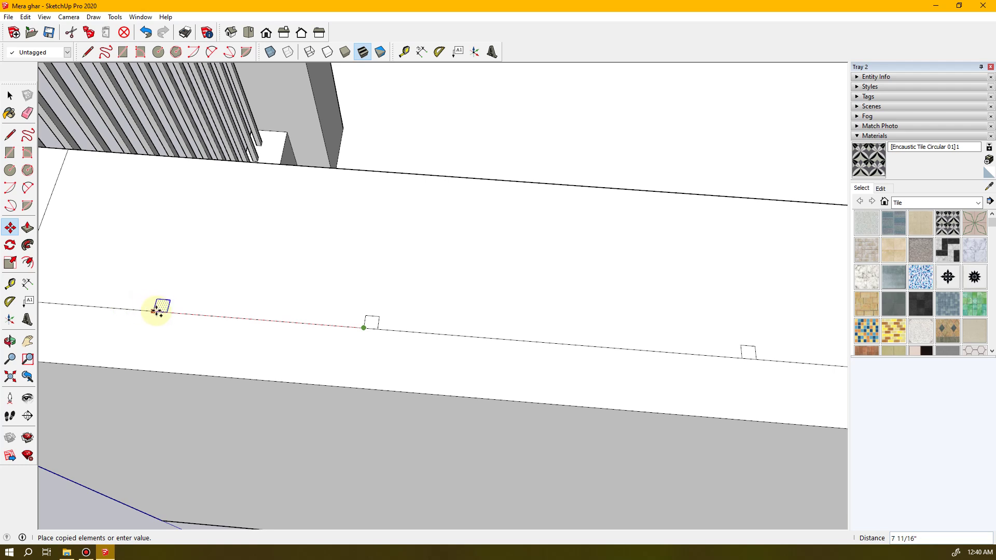
click(188, 314)
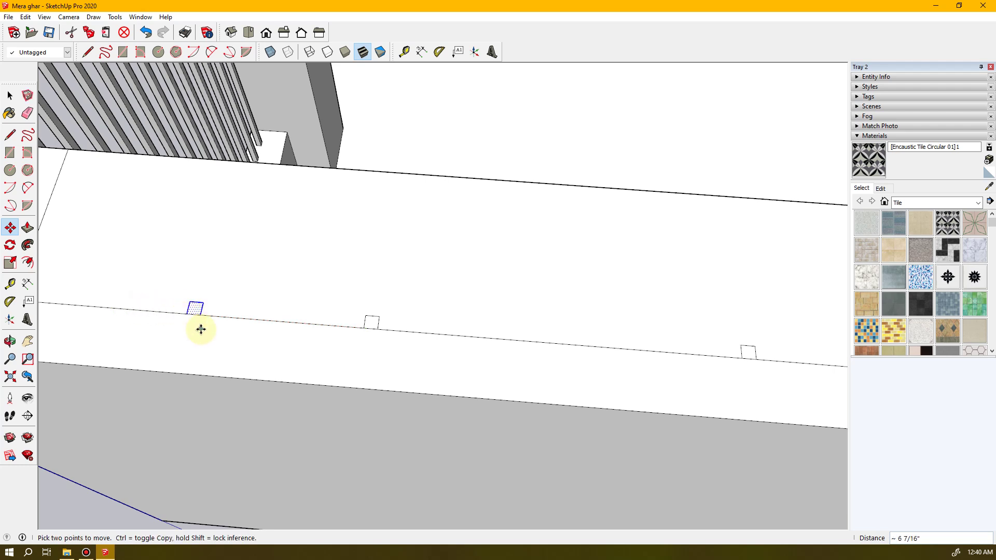
key(ctrl+z)
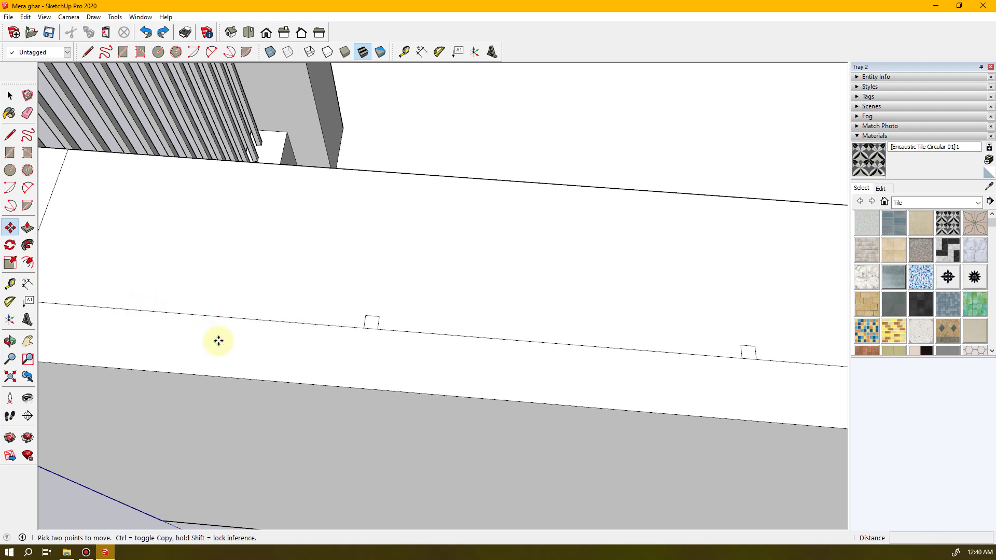
- Copy the square nearest the corner post to the midpoint of the dividing line's remaining segment
middle_drag(207, 338, 434, 335)
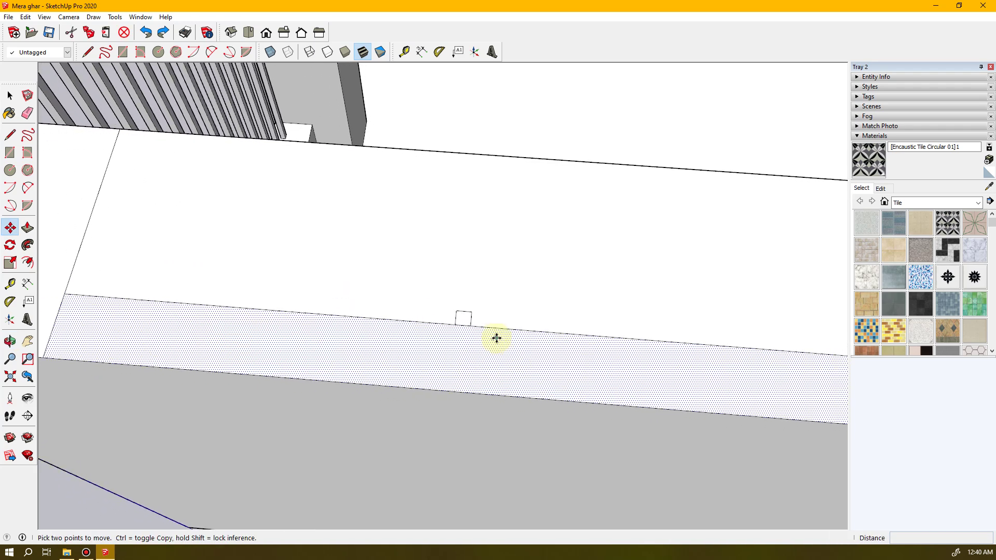
middle_drag(308, 349, 451, 367)
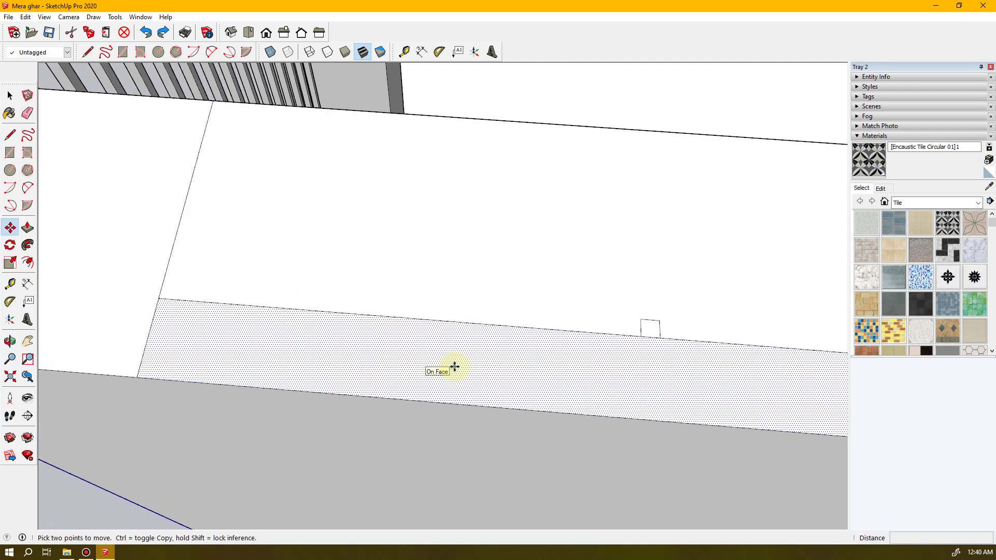
key(space)
click(649, 331)
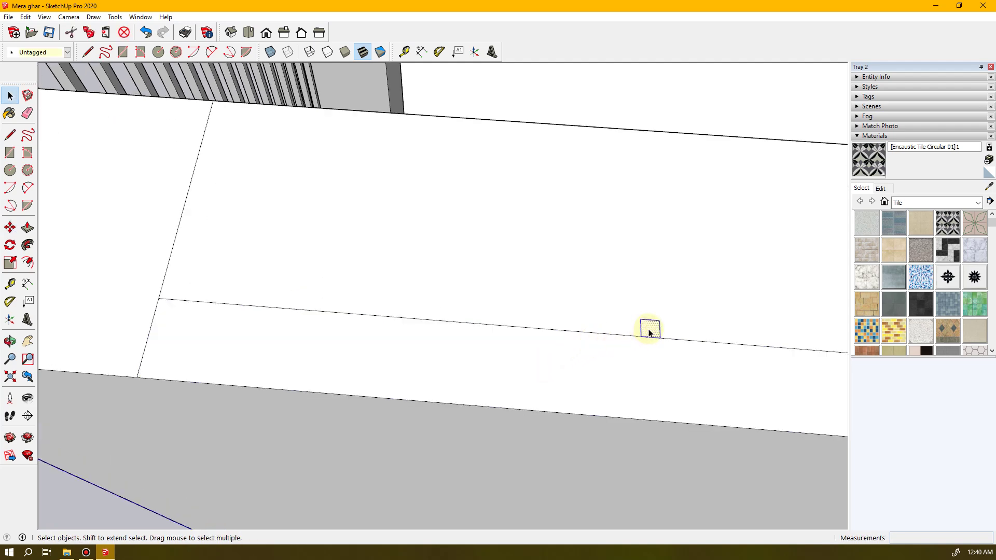
key(m)
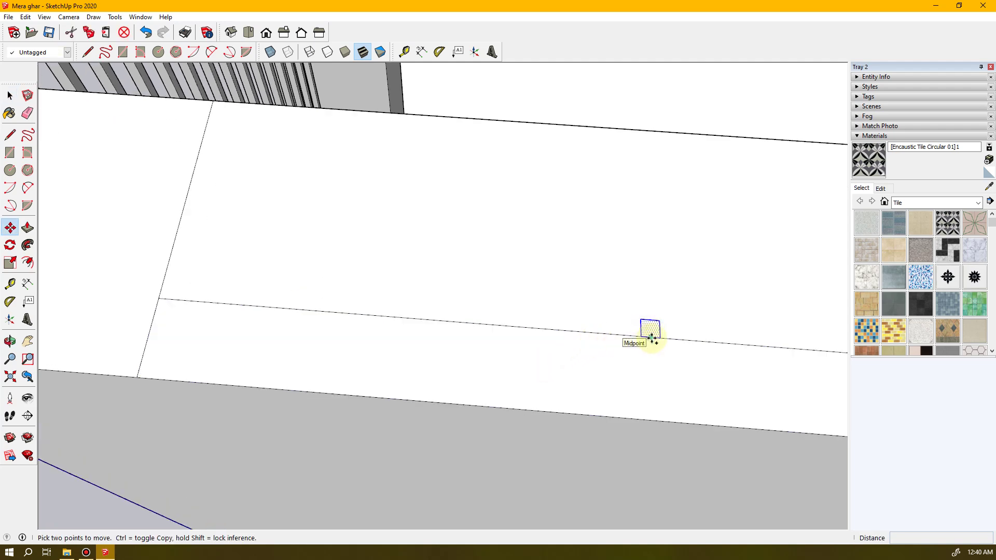
click(651, 338)
key(ctrl)
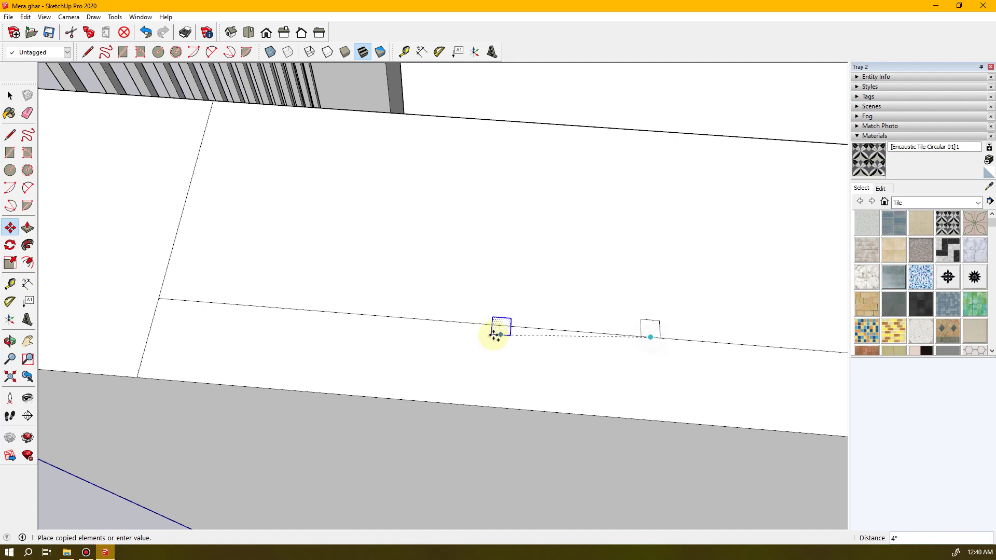
click(397, 316)
- Copy the newest square about 3 3/8" and another about 1 11/16" further toward the corner post along the dividing line
click(397, 317)
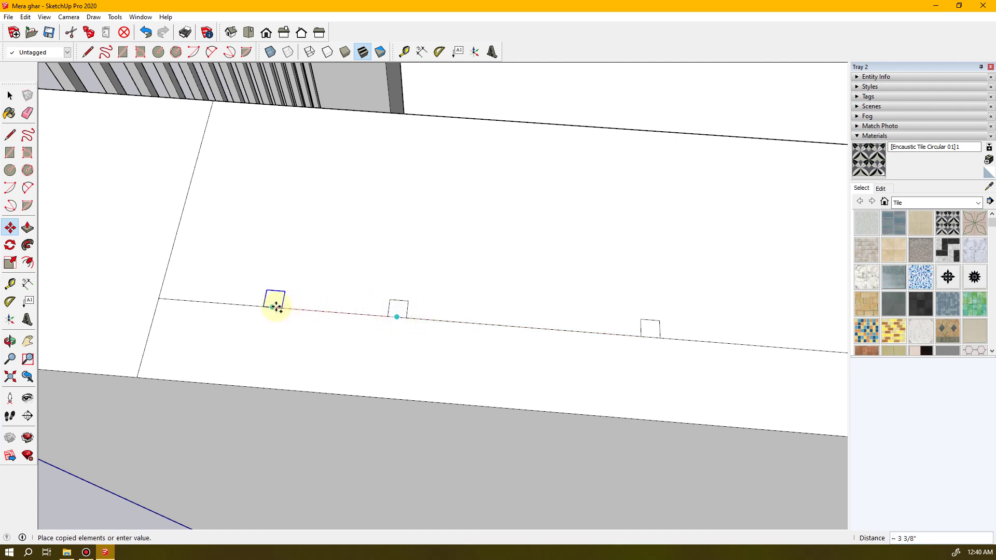
click(274, 307)
click(273, 306)
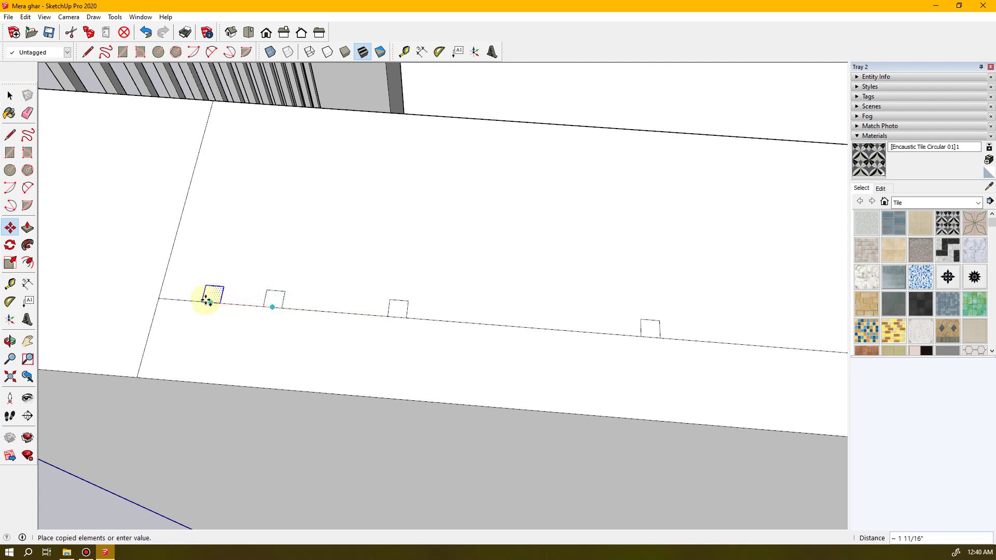
click(215, 302)
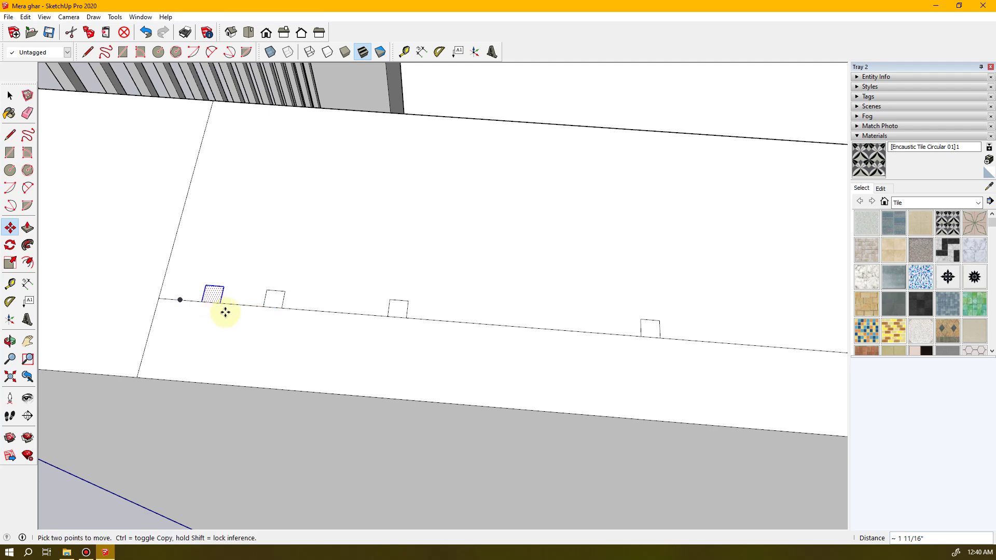
- Copy the square nearest the corner post along the dividing line to midway between the second and third squares
scroll(274, 352, down, 4)
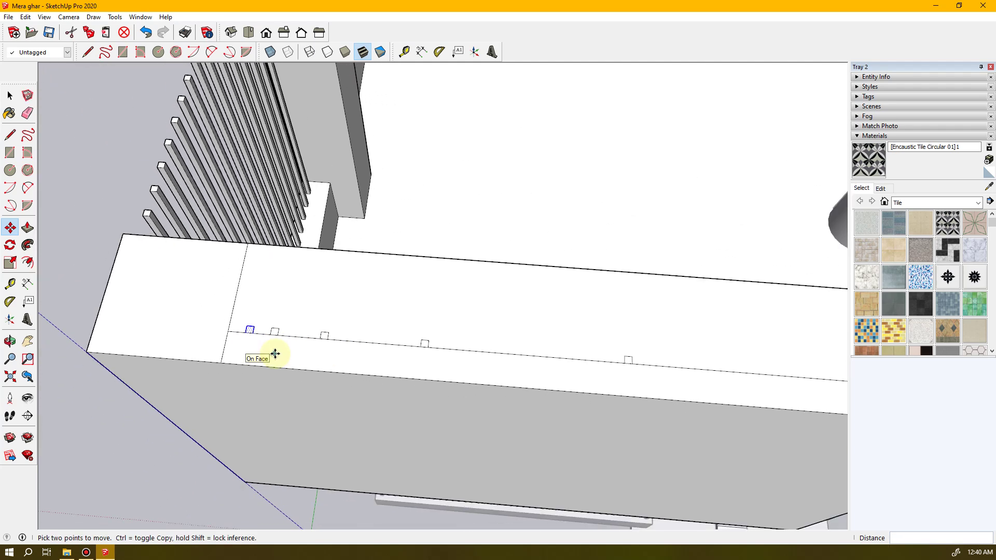
scroll(276, 353, up, 5)
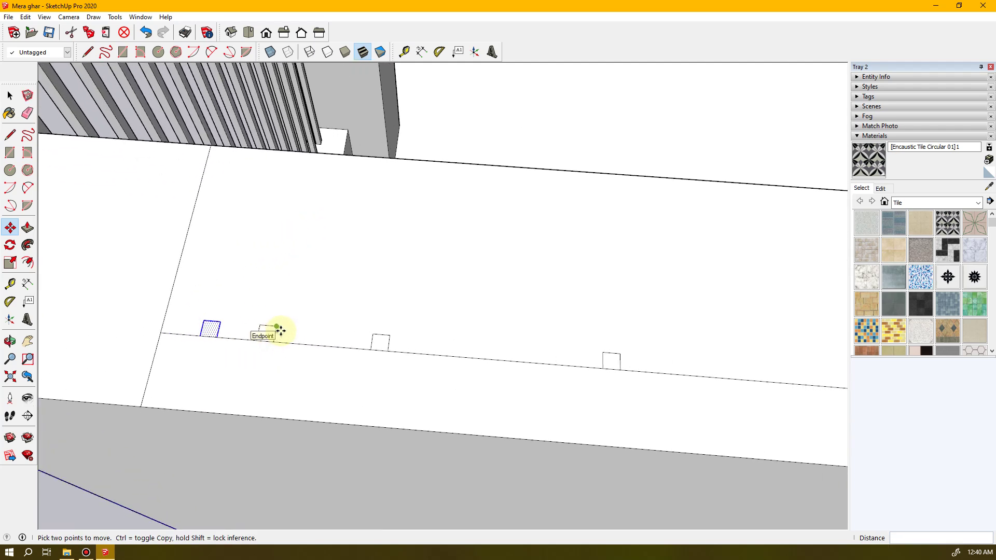
key(ctrl)
click(170, 340)
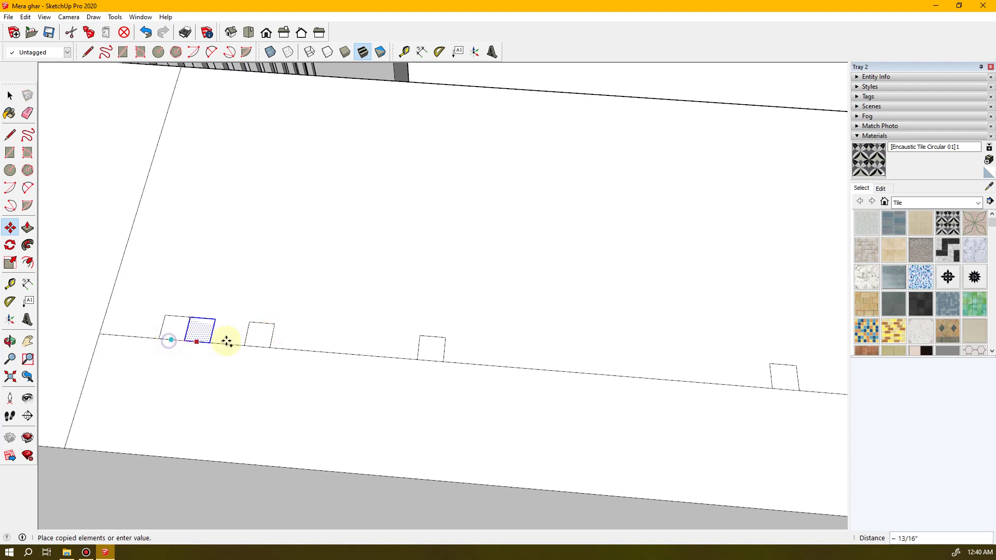
click(344, 353)
- Fill the wide gap after the fourth square with three evenly spaced copies along the dividing line, the last one copied about 3 3/8"
click(342, 354)
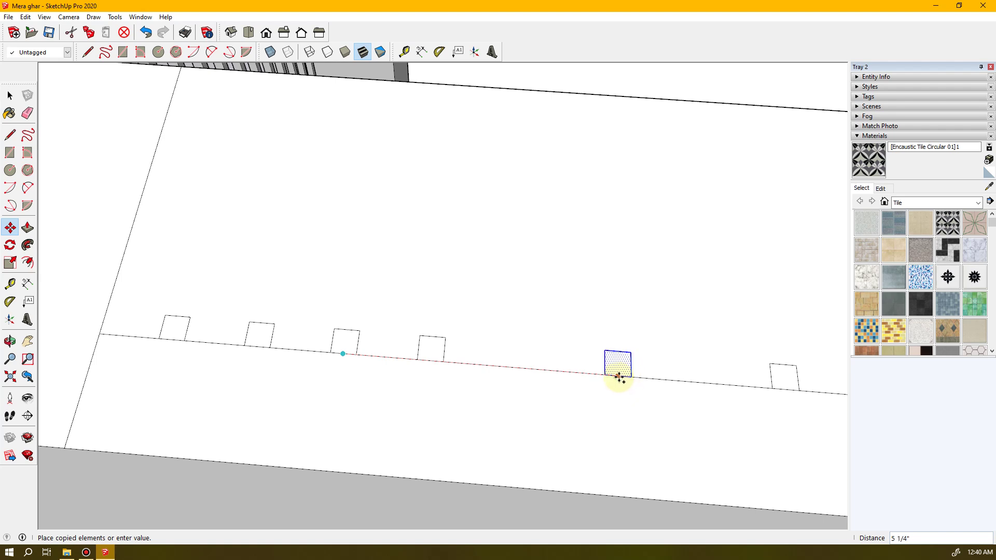
click(604, 374)
click(605, 374)
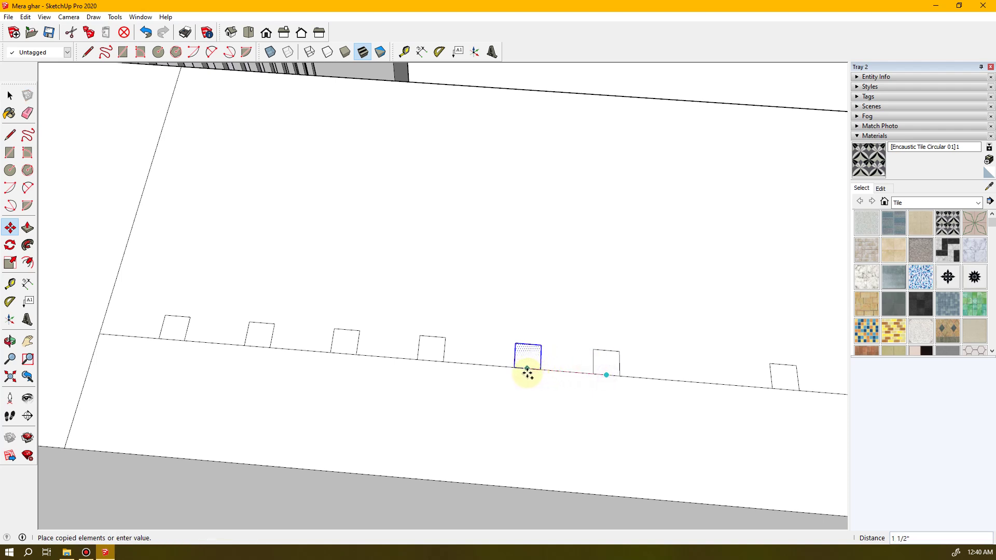
click(516, 369)
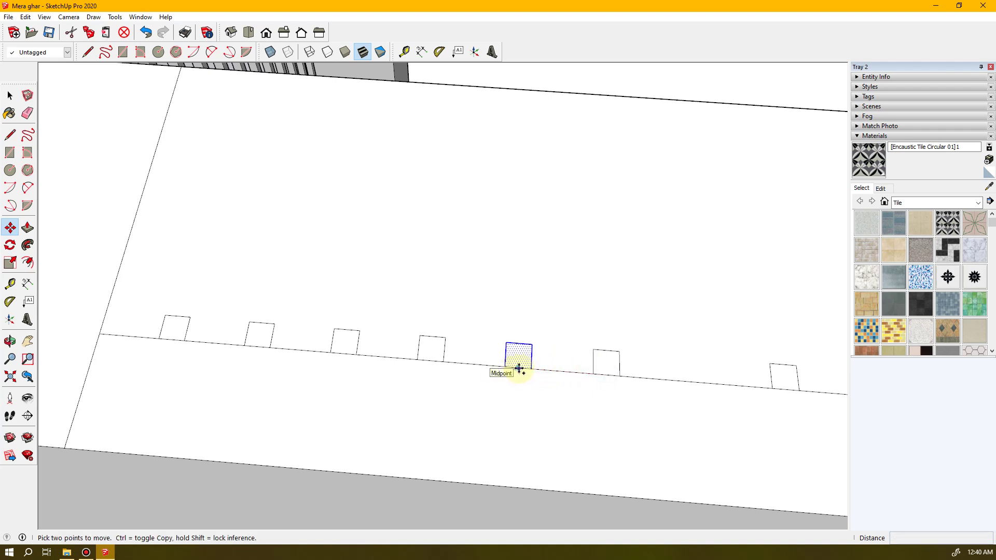
click(518, 369)
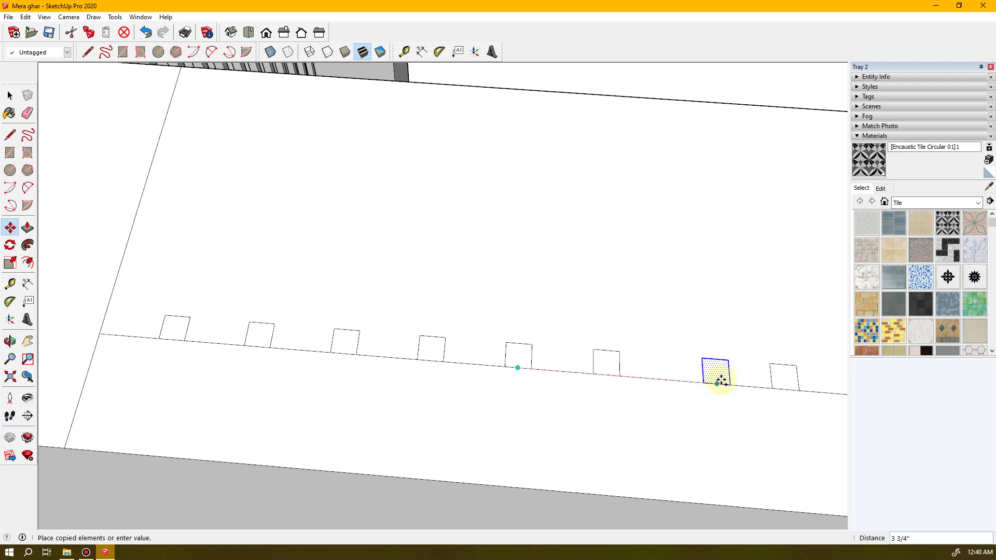
click(700, 381)
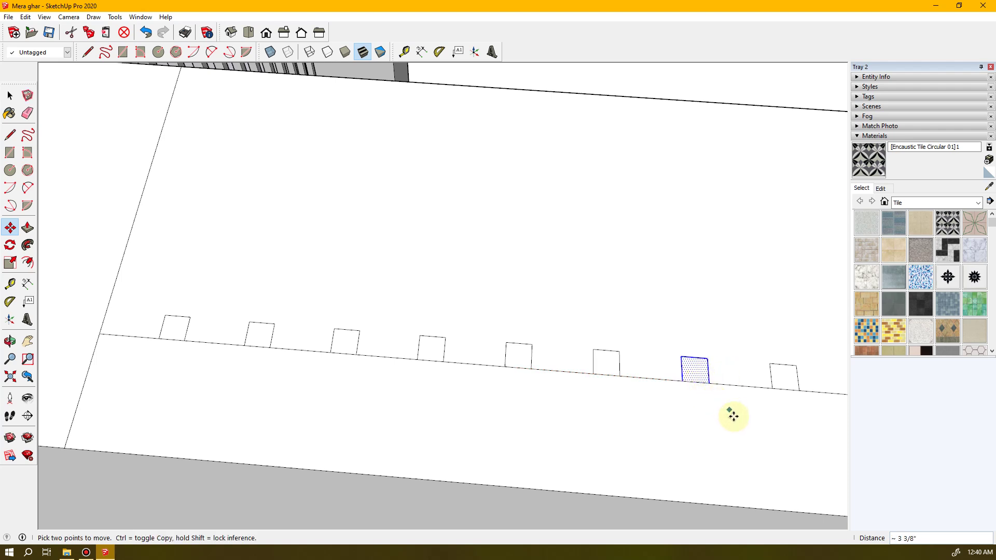
shift+middle_drag(735, 429, 132, 376)
key(m)
scroll(221, 379, down, 2)
shift+middle_drag(608, 373, 467, 356)
key(space)
click(565, 369)
triple_click(560, 368)
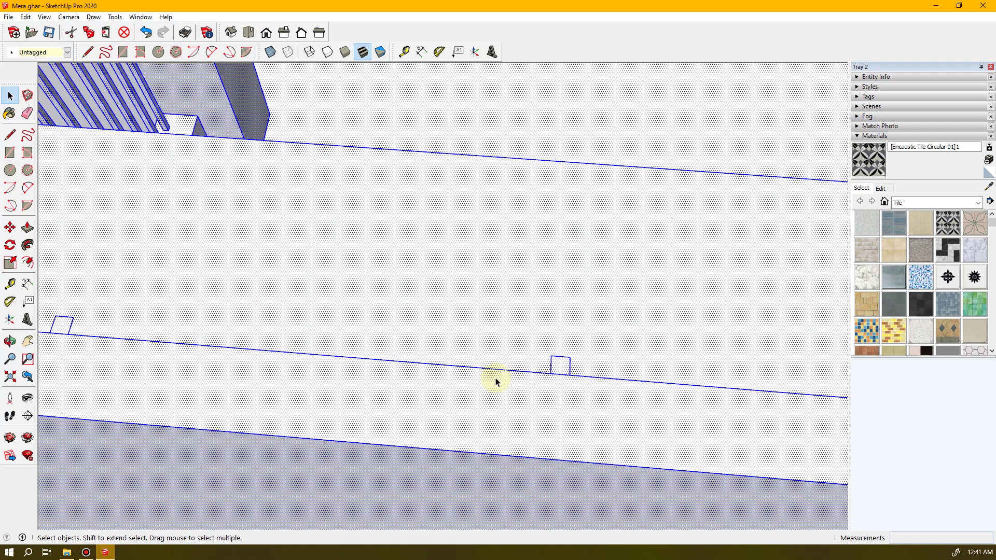
- Copy the square at the far end of the next wide gap back about 6 11/16" along the dividing line to the gap's middle
middle_drag(461, 401, 596, 400)
scroll(583, 397, up, 4)
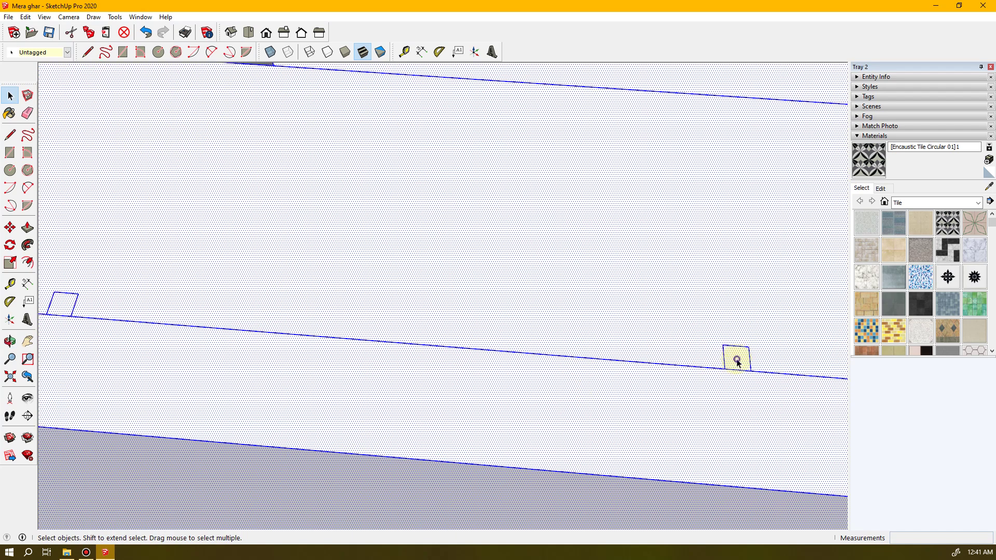
click(737, 362)
key(m)
key(ctrl)
click(738, 371)
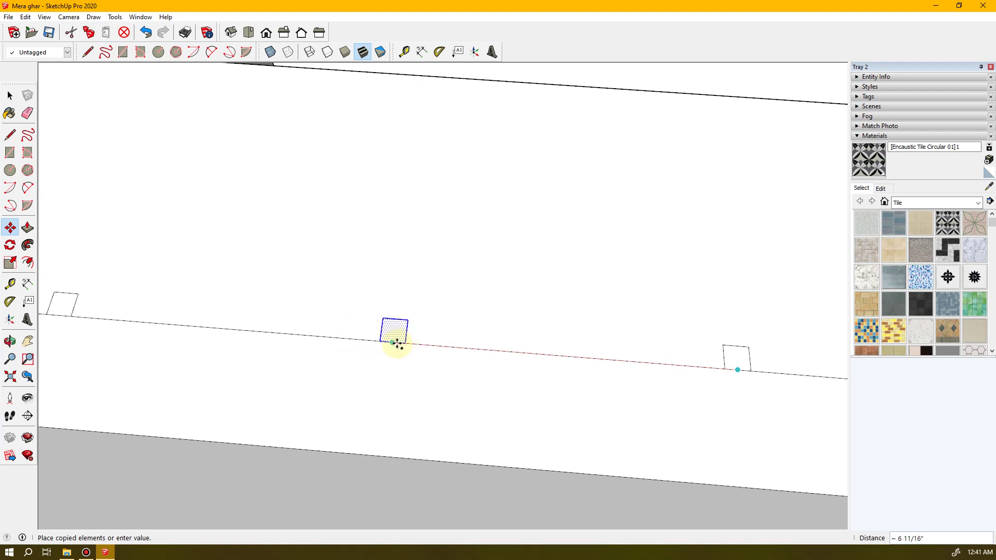
click(394, 343)
- Place three evenly spaced copies in the half of the gap nearer the side balusters
click(393, 343)
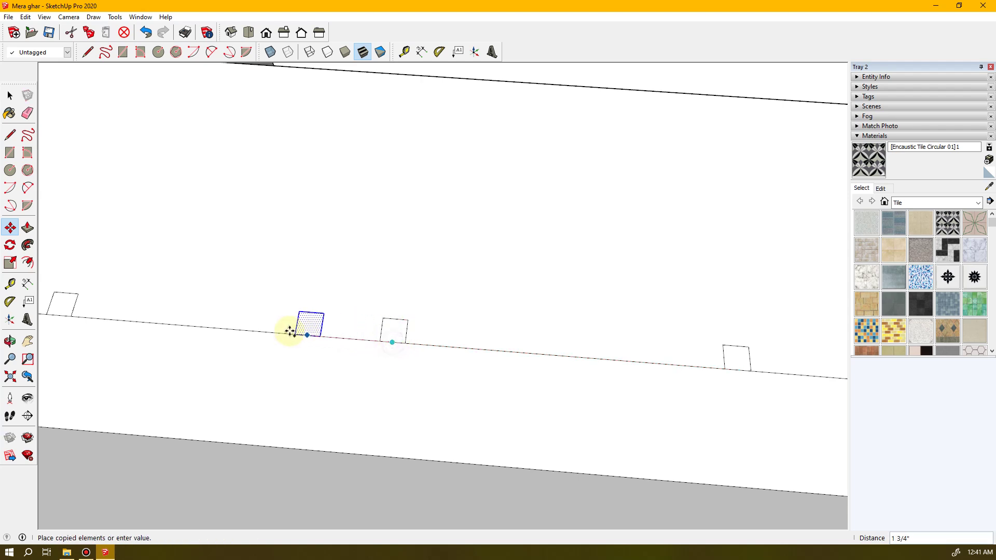
click(228, 328)
click(224, 329)
click(141, 323)
click(141, 322)
click(307, 335)
- Place three evenly spaced copies in the other half of the gap, completing the row up to its far square
click(307, 335)
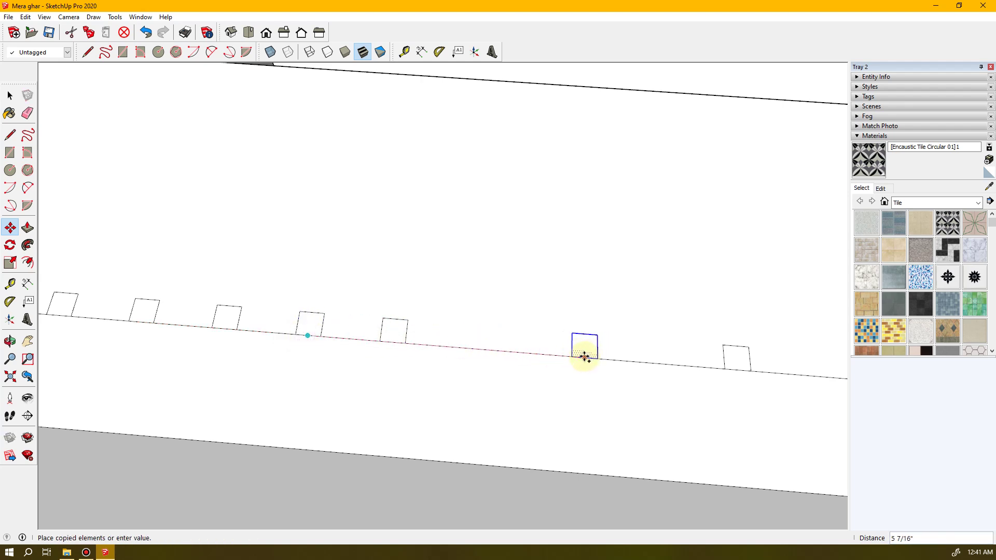
click(564, 356)
click(563, 356)
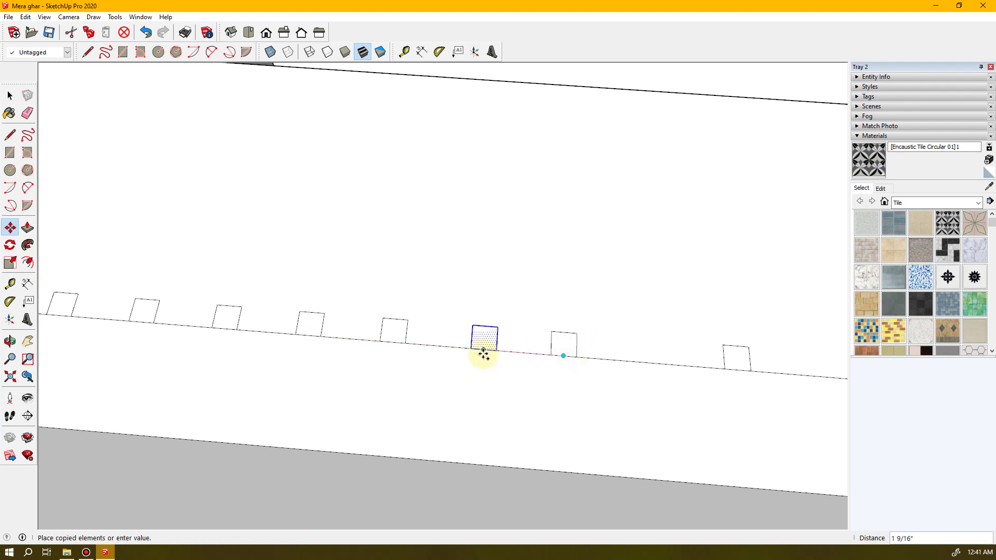
click(477, 352)
click(478, 349)
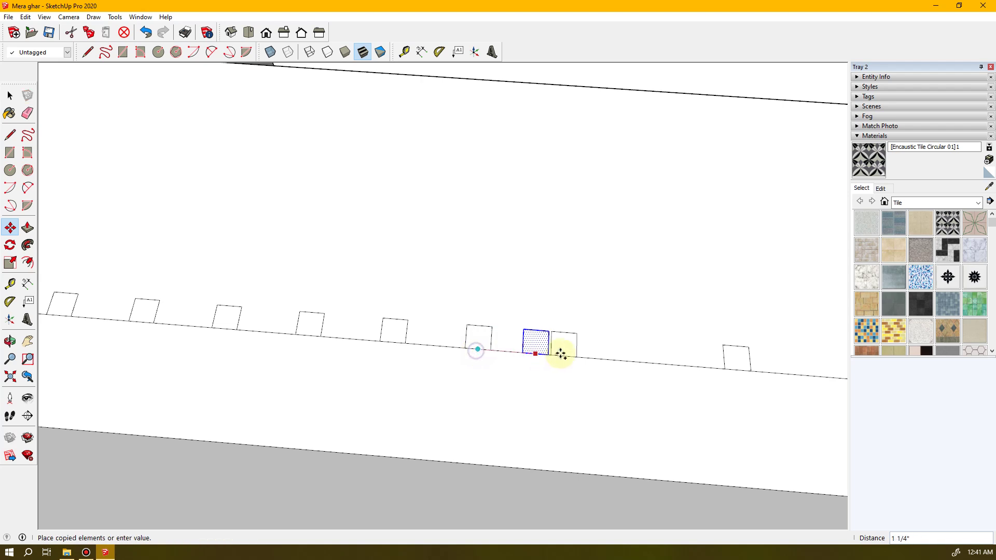
click(657, 365)
- Copy the last square of the row along the dividing line to about halfway toward the angled corner
middle_drag(773, 409, 256, 383)
scroll(256, 382, down, 4)
scroll(334, 385, down, 3)
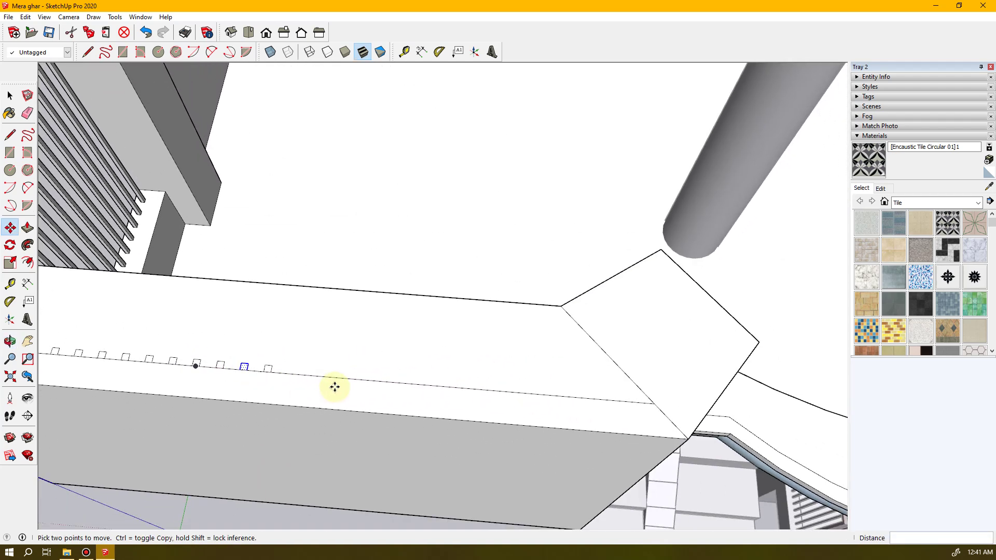
middle_drag(318, 387, 215, 358)
scroll(216, 358, up, 2)
scroll(216, 359, up, 1)
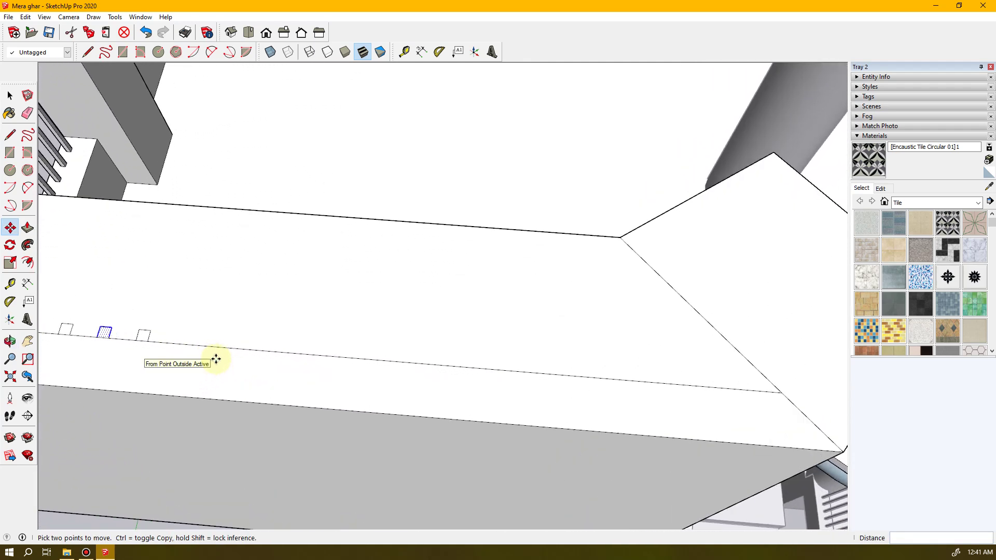
scroll(218, 356, up, 1)
right_click(231, 363)
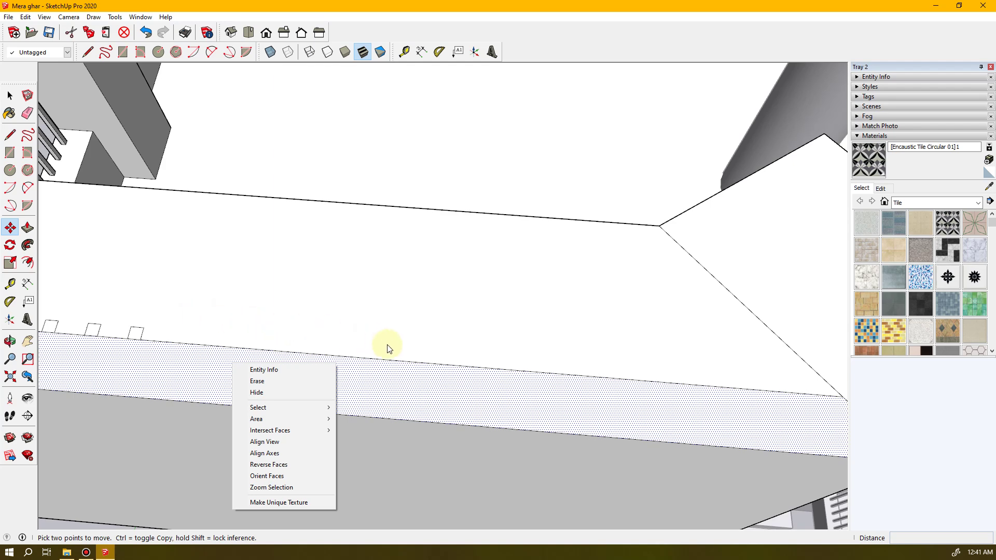
click(407, 312)
scroll(398, 337, up, 3)
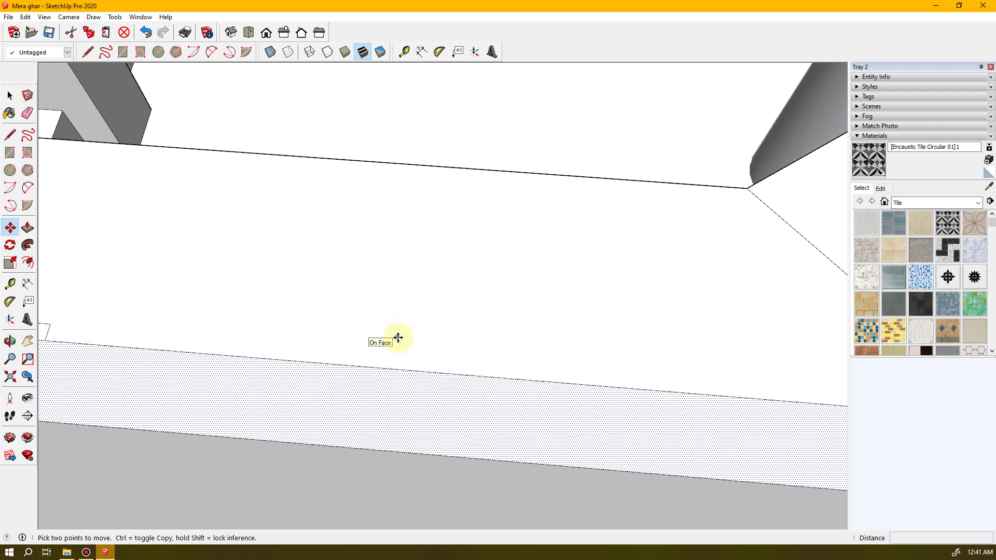
scroll(399, 338, down, 2)
key(space)
click(160, 338)
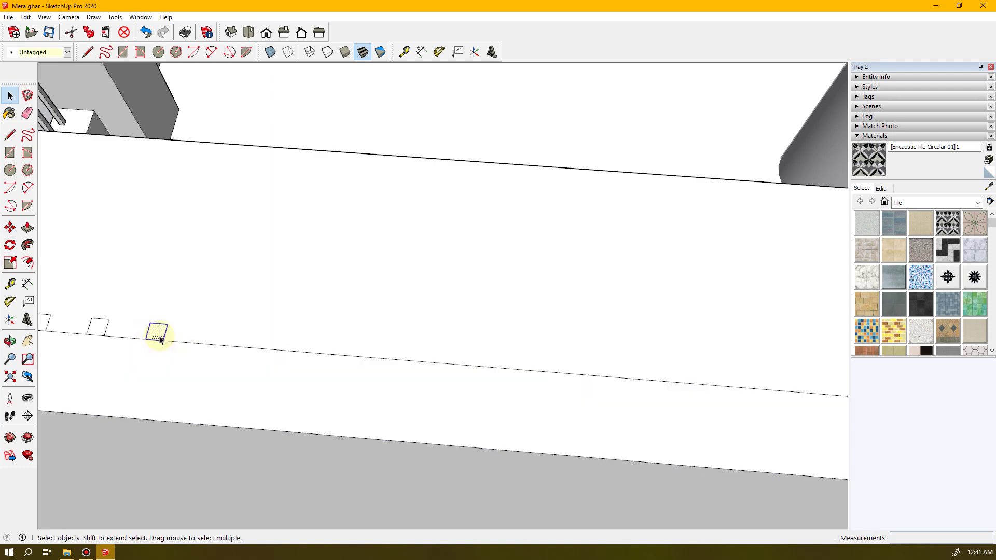
key(m)
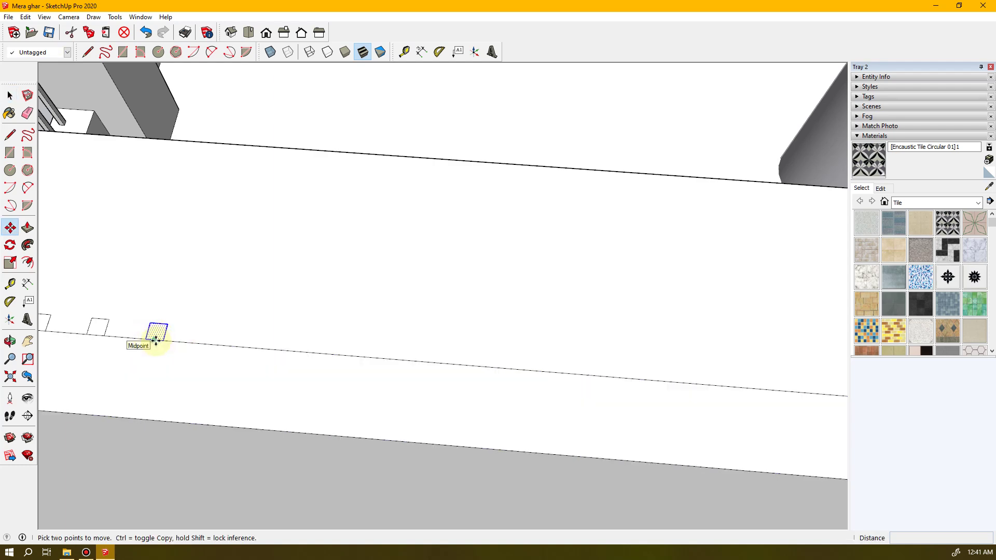
key(ctrl)
click(154, 340)
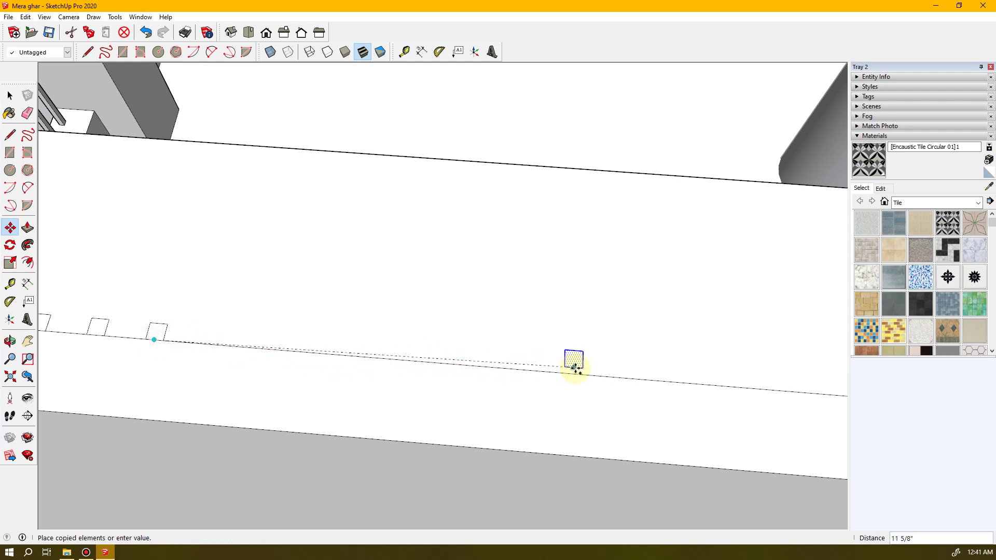
click(639, 382)
- Copy the new square back to the middle of the gap and place three evenly spaced copies in the half nearer the finished row
click(639, 381)
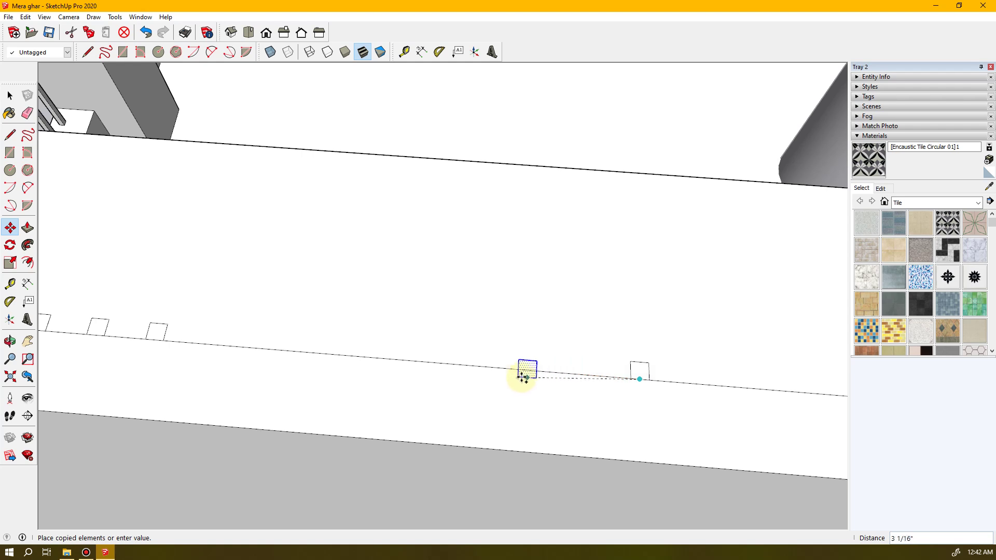
click(392, 360)
click(392, 360)
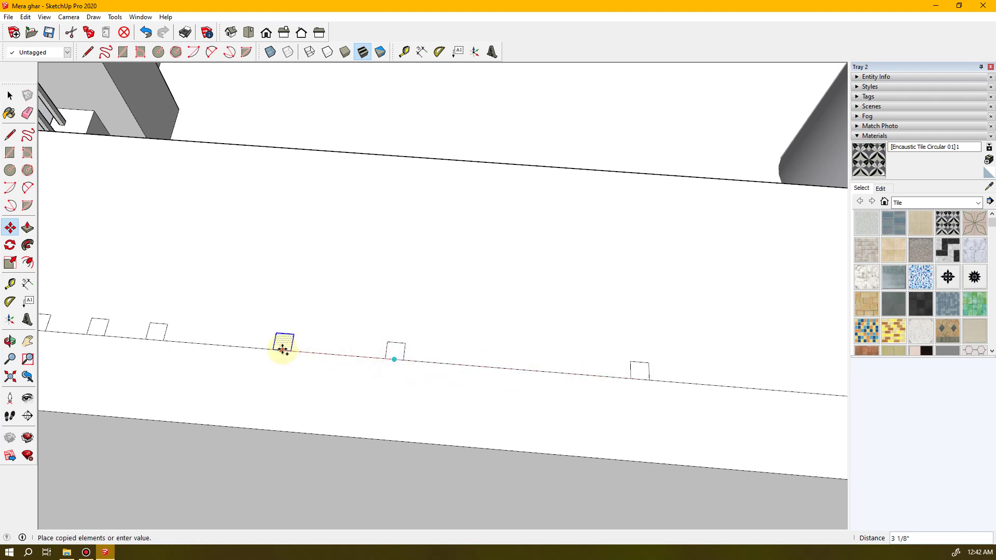
click(274, 347)
click(273, 349)
click(216, 344)
click(213, 343)
click(336, 354)
- Fill the remaining half of the gap with three evenly spaced copies, the last one copied about 3 3/8" along the dividing line
click(334, 355)
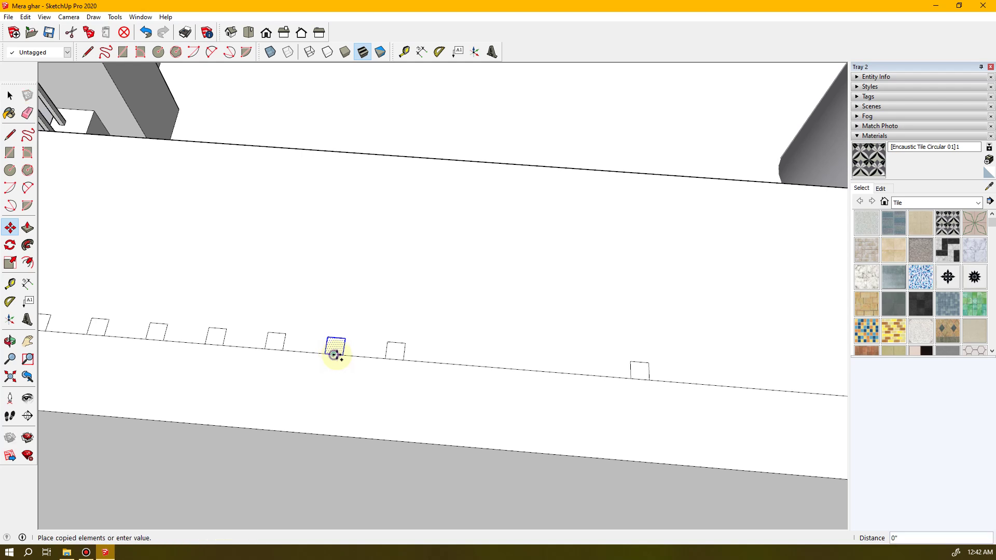
click(518, 369)
click(516, 369)
click(454, 367)
click(455, 364)
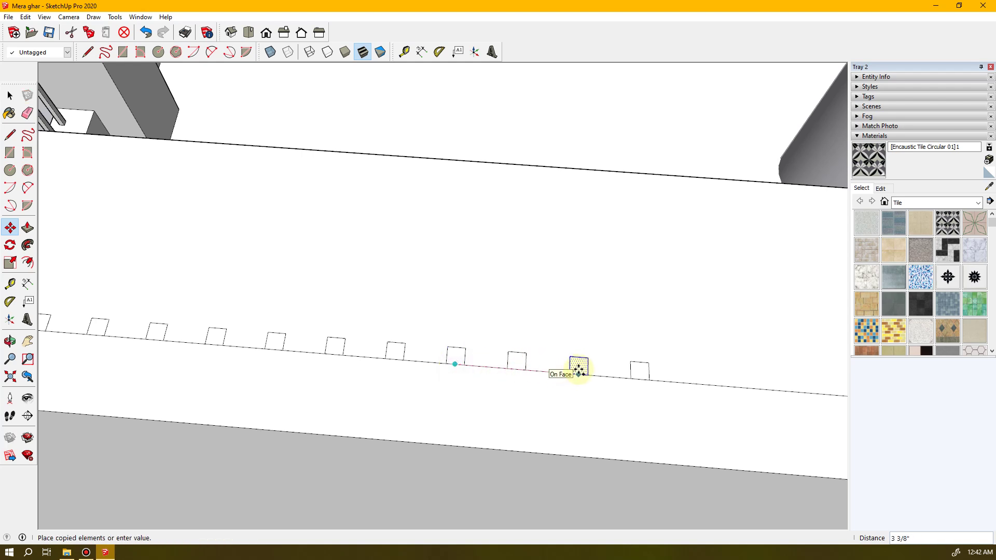
click(580, 374)
- Copy the second-to-last square about 8 3/8" toward the angled corner, and copy that square back to the middle of the new gap
middle_drag(761, 408, 187, 360)
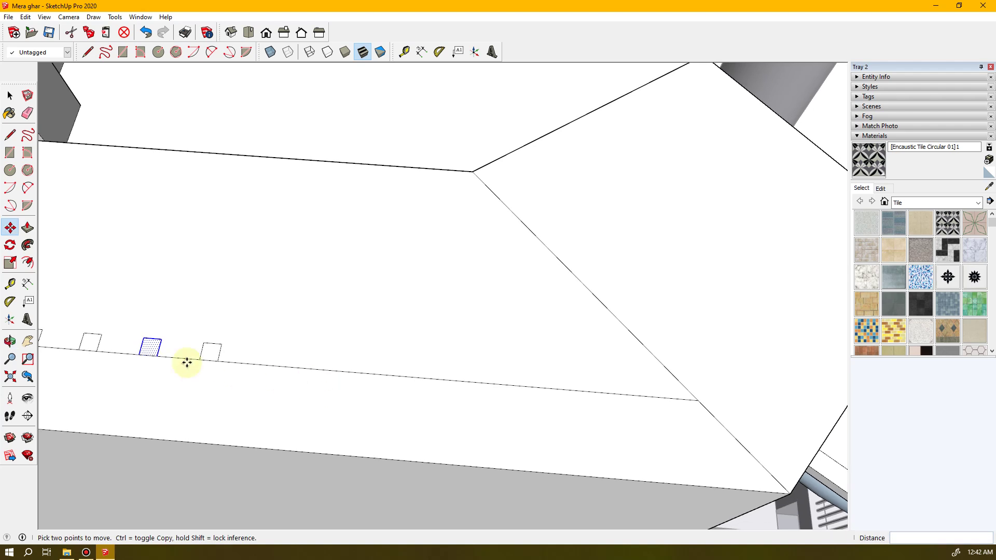
click(147, 356)
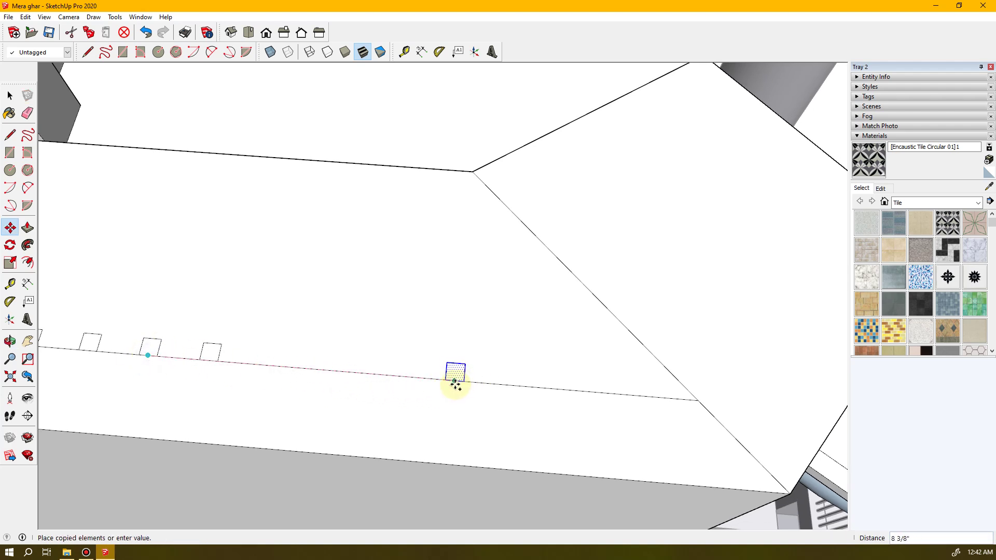
click(456, 381)
click(454, 381)
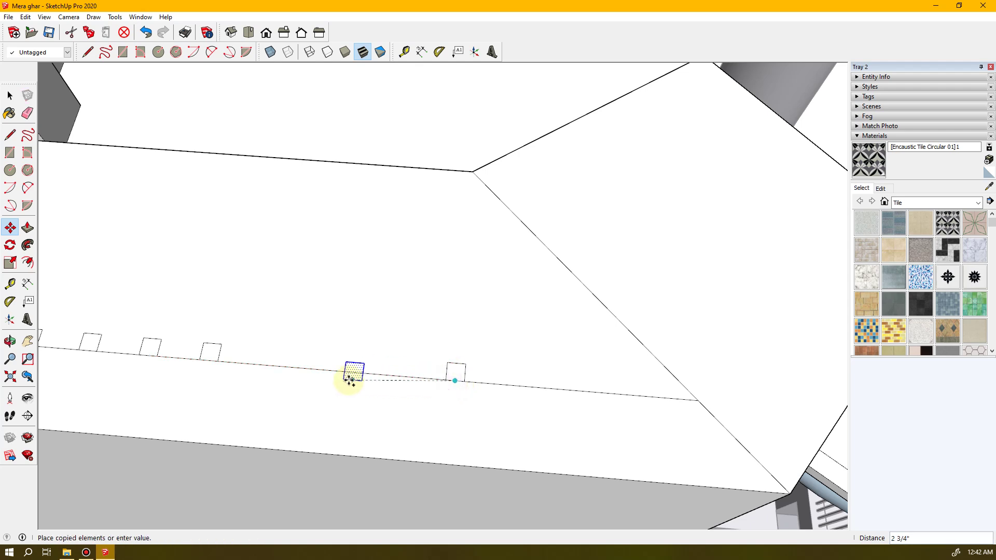
click(330, 371)
- Place two more copies along the dividing line toward the angled corner, one spacing and two spacings beyond the farthest square
click(330, 370)
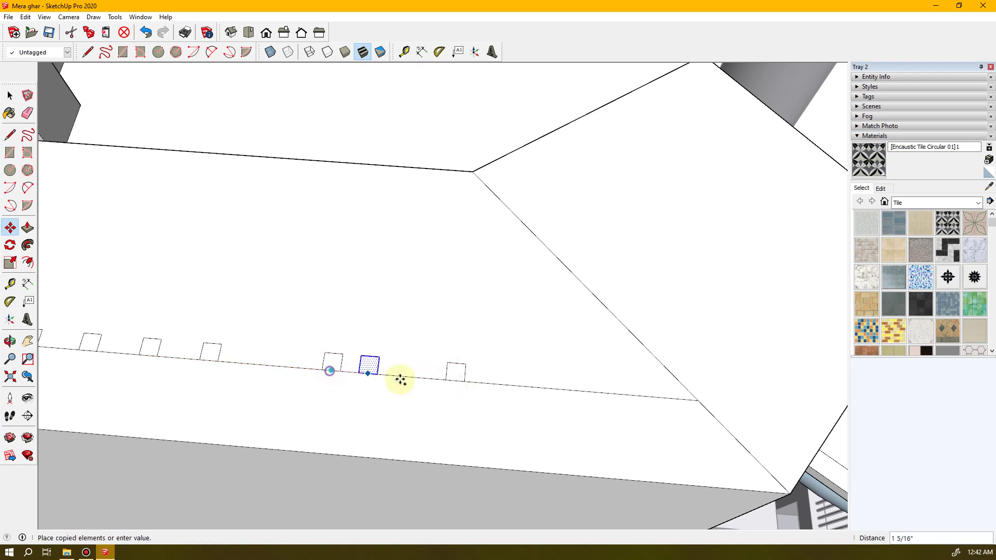
click(581, 389)
click(580, 391)
click(517, 386)
- Fill the two single gaps left in the row with copies, and copy a final square about 10 1/16" along to beside the angled corner
click(517, 386)
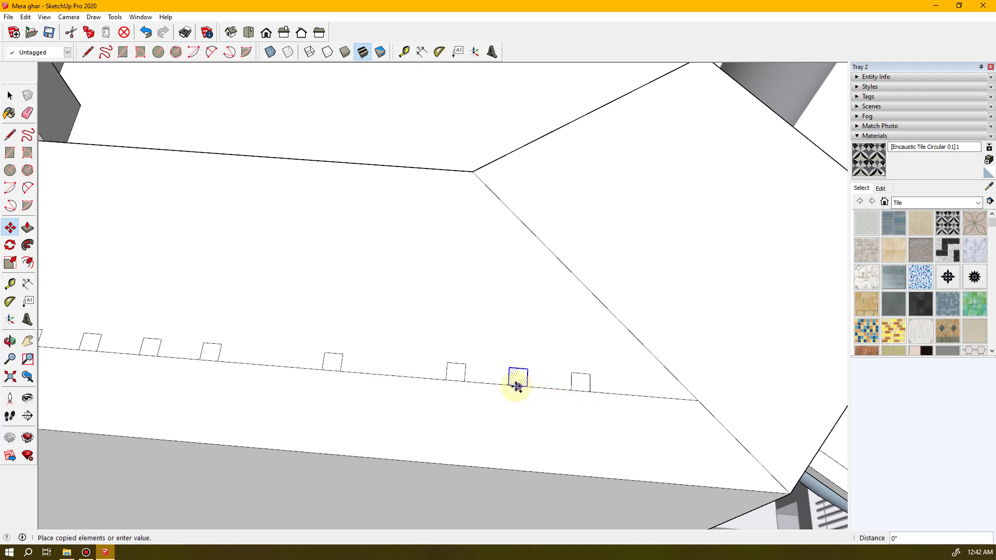
click(393, 376)
click(393, 375)
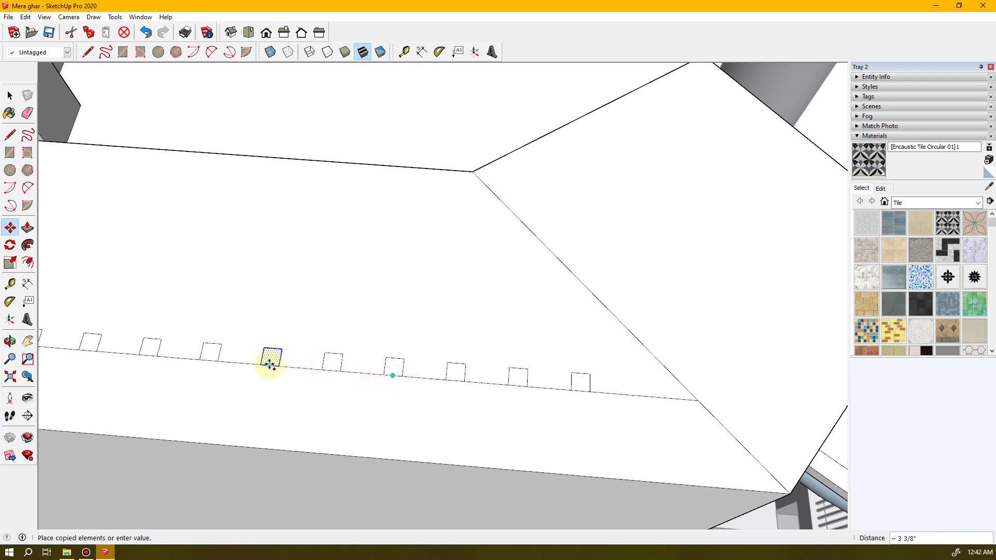
click(270, 366)
click(269, 365)
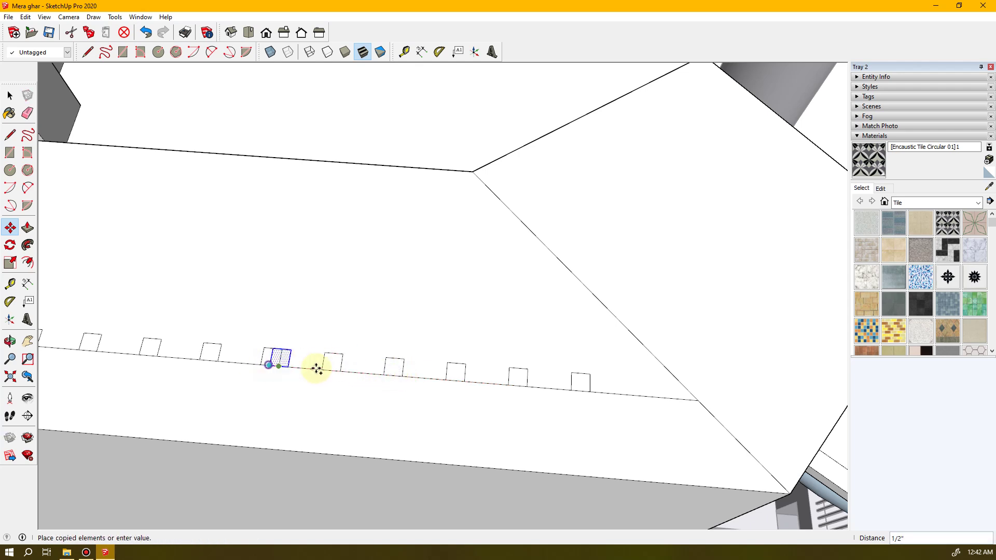
click(647, 396)
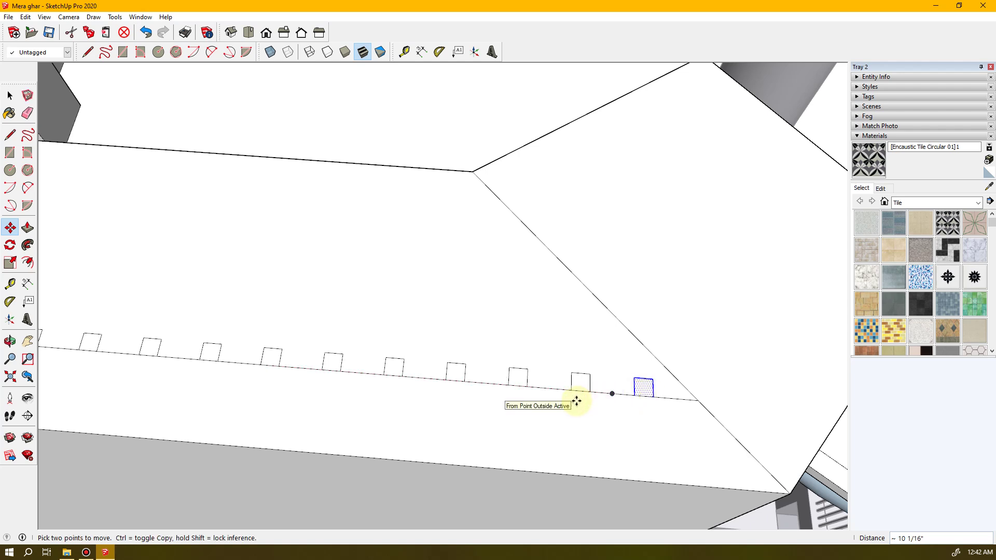
scroll(459, 405, down, 2)
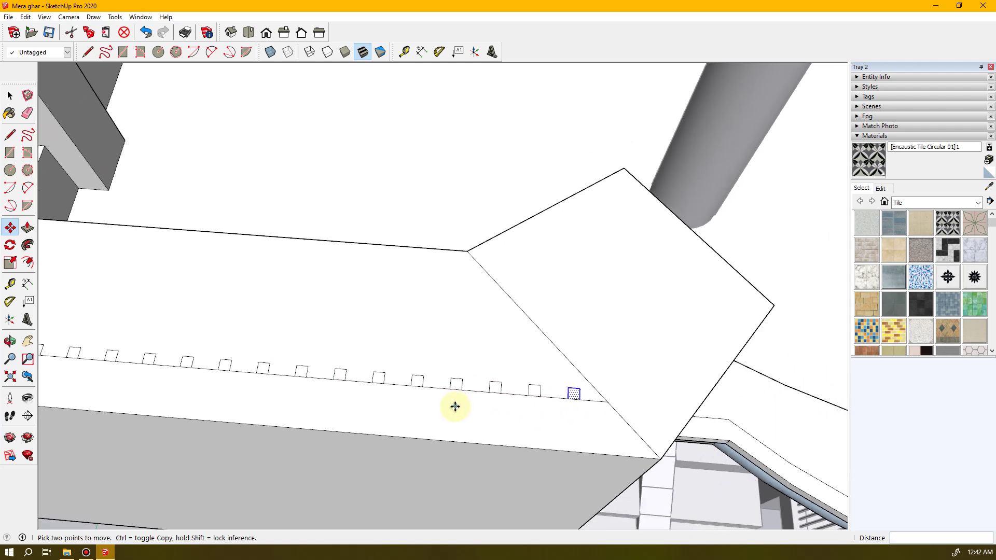
middle_drag(391, 408, 590, 430)
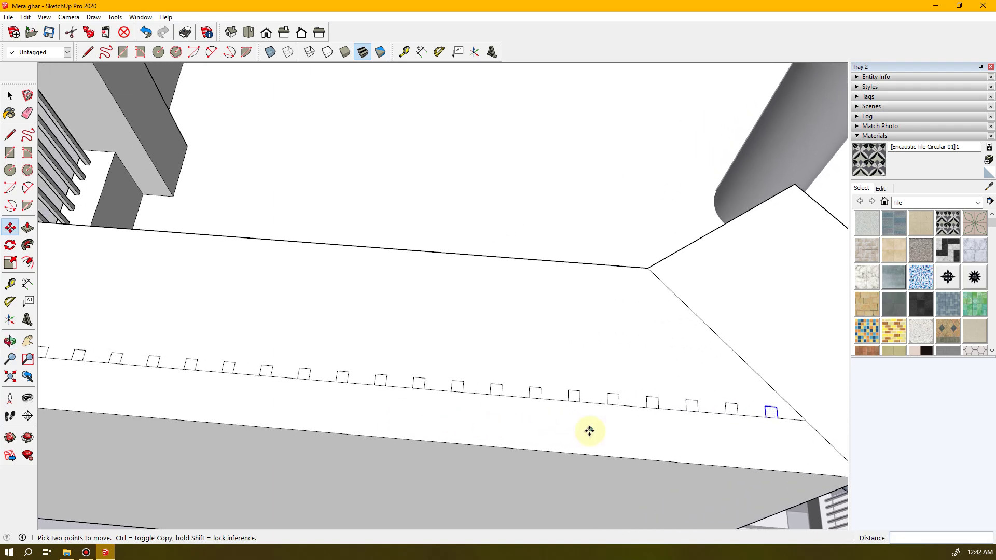
scroll(588, 431, down, 3)
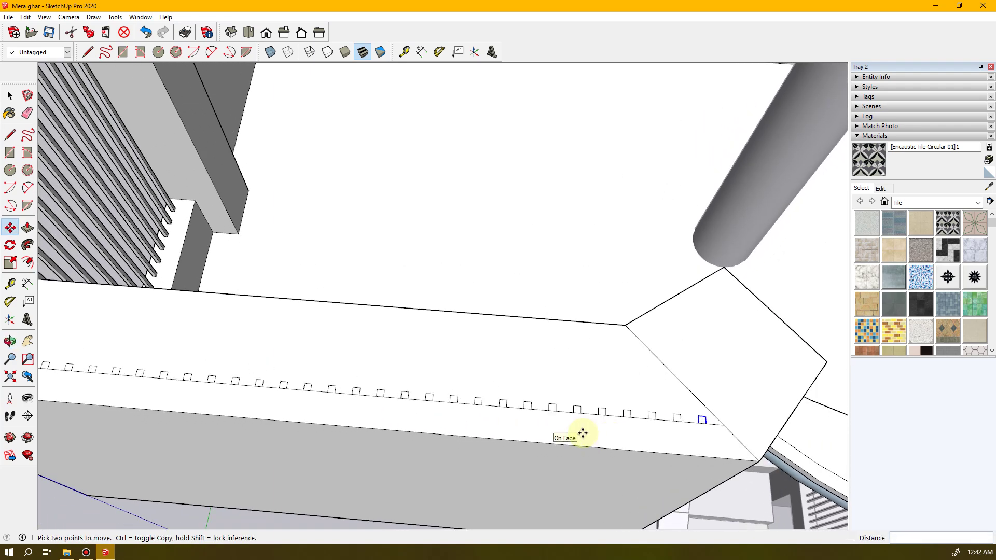
key(space)
scroll(562, 437, down, 4)
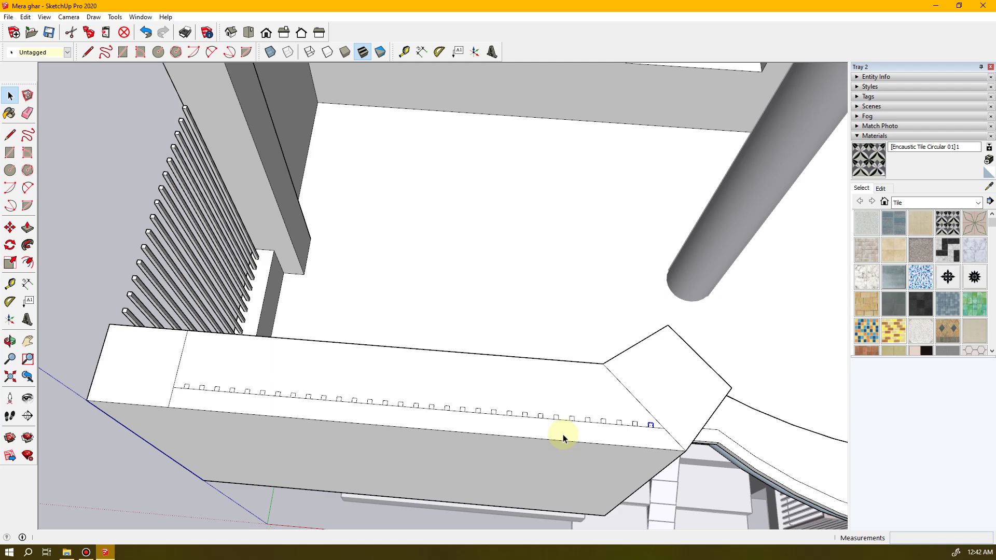
click(522, 433)
click(432, 403)
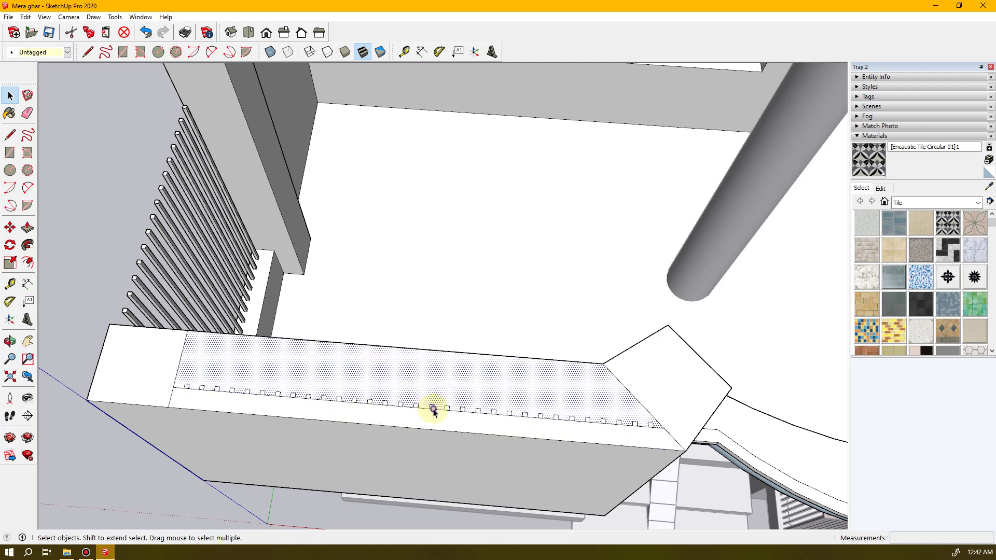
click(433, 410)
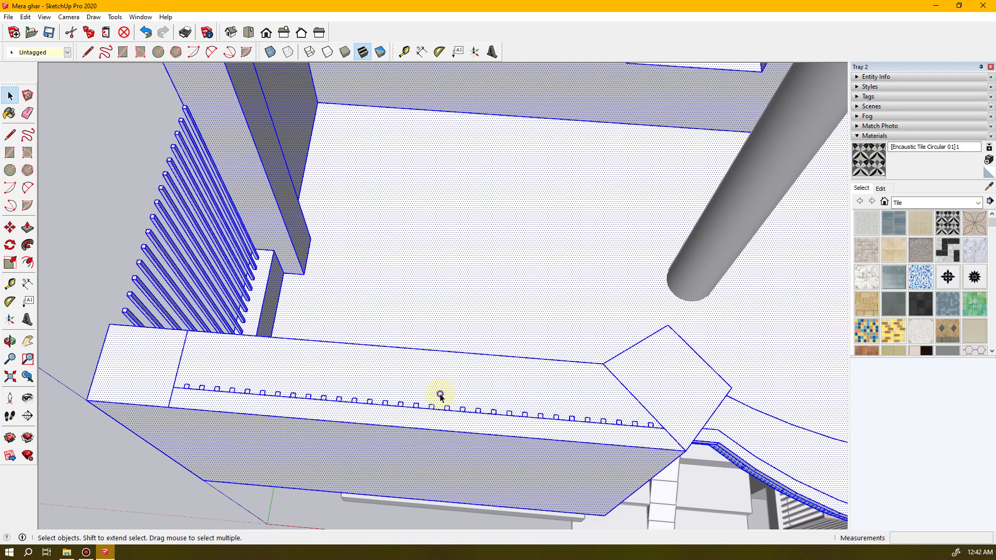
click(440, 396)
click(73, 236)
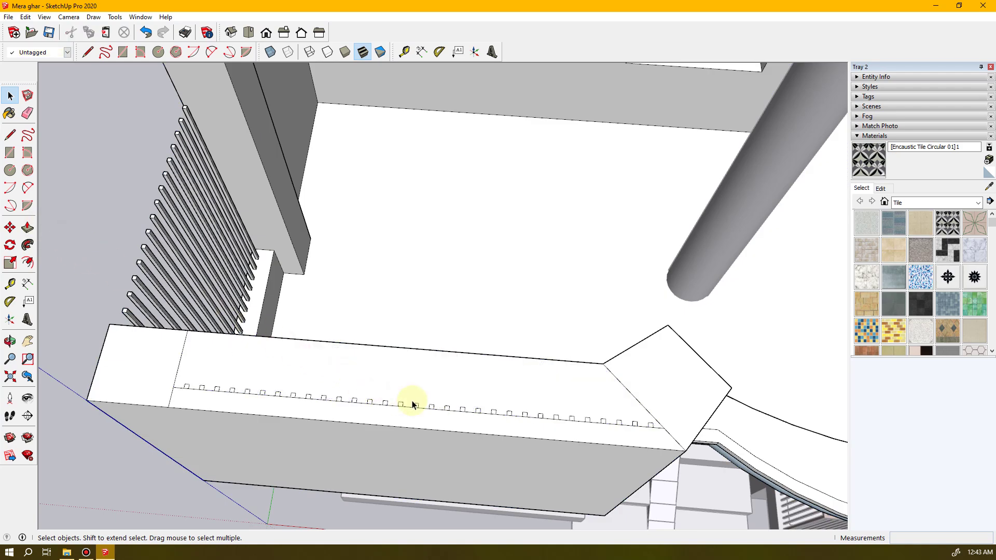
middle_drag(476, 408, 441, 374)
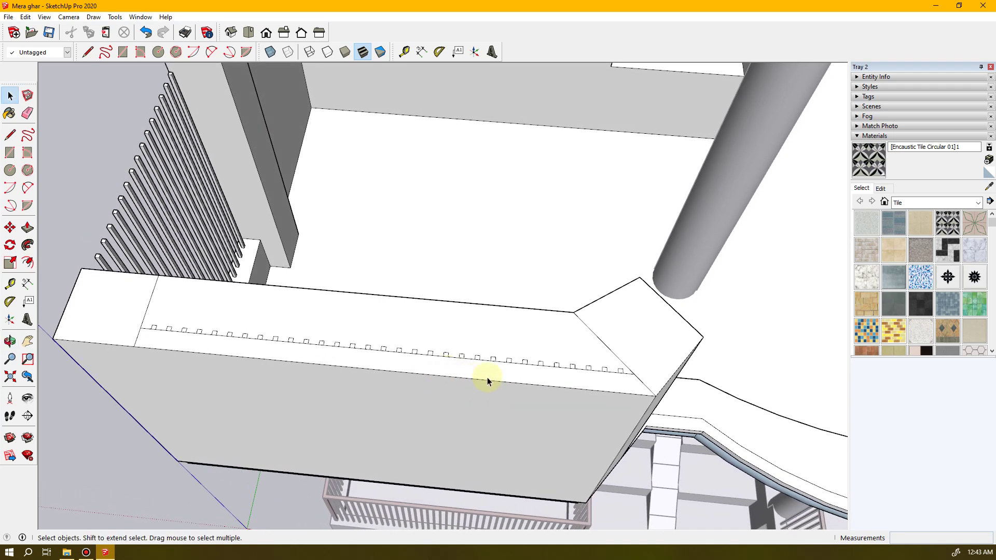
- Push the outer and inner strips of the front block down 3' 6" between the corner posts, leaving the square balusters standing
click(541, 383)
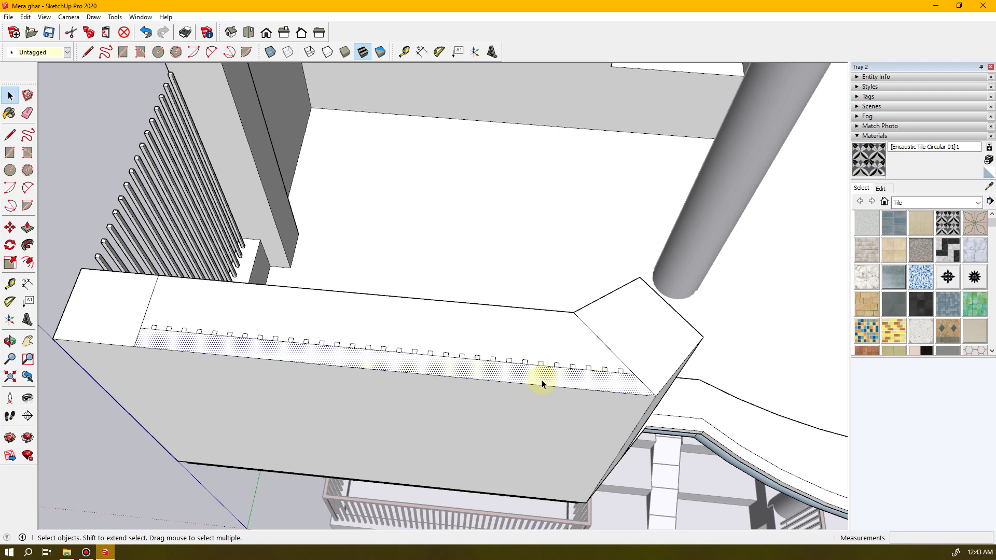
key(p)
mouse_move(541, 382)
mouse_down()
mouse_move(701, 419)
mouse_move(723, 438)
mouse_up()
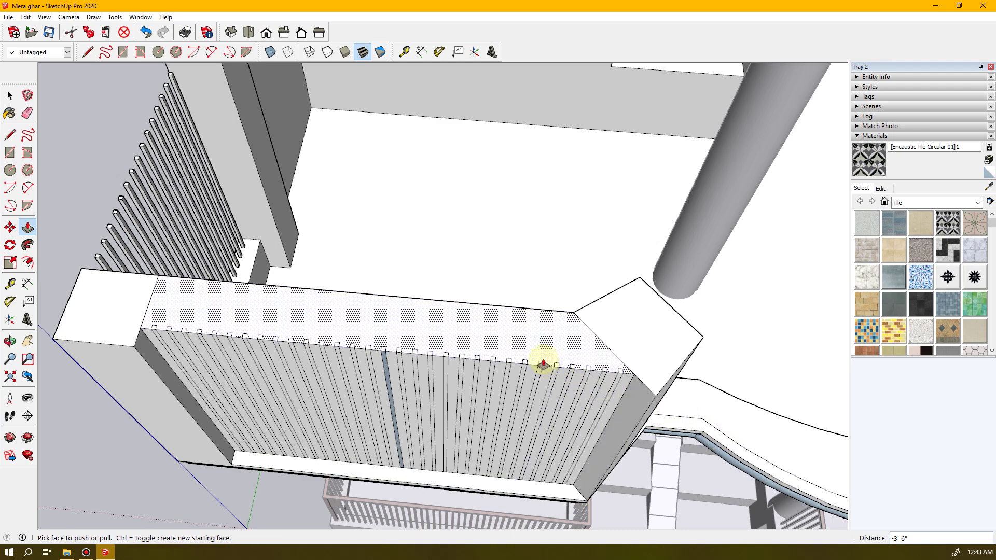
drag(541, 343, 697, 404)
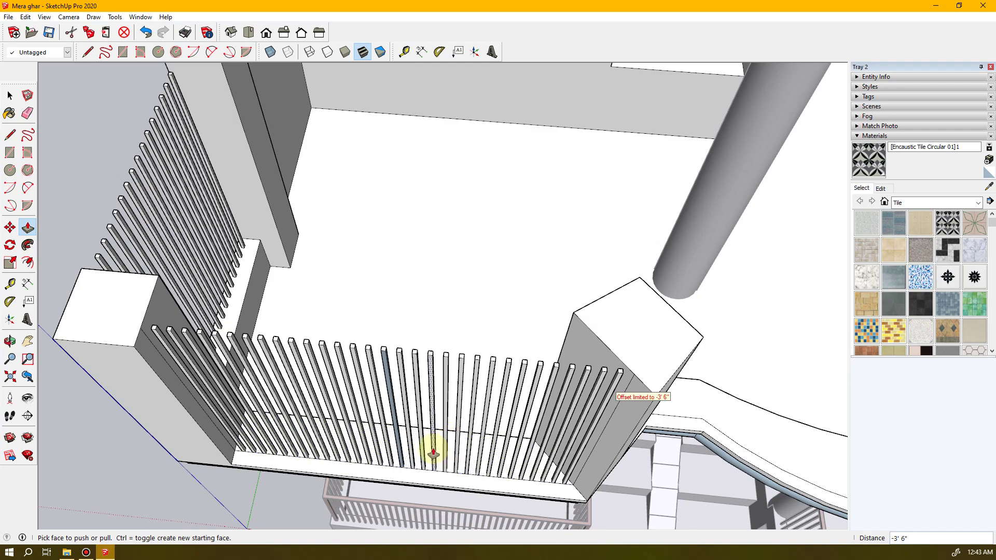
key(space)
- Try erasing a long edge of the blue-faced baluster in the front row, and undo the deletion
middle_drag(418, 455, 355, 371)
scroll(362, 390, up, 5)
scroll(361, 390, up, 5)
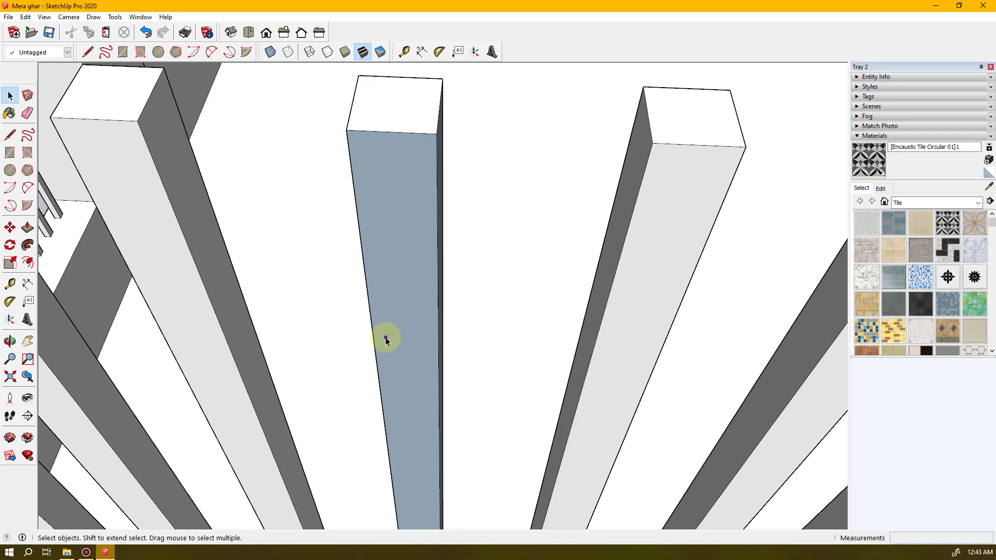
triple_click(403, 249)
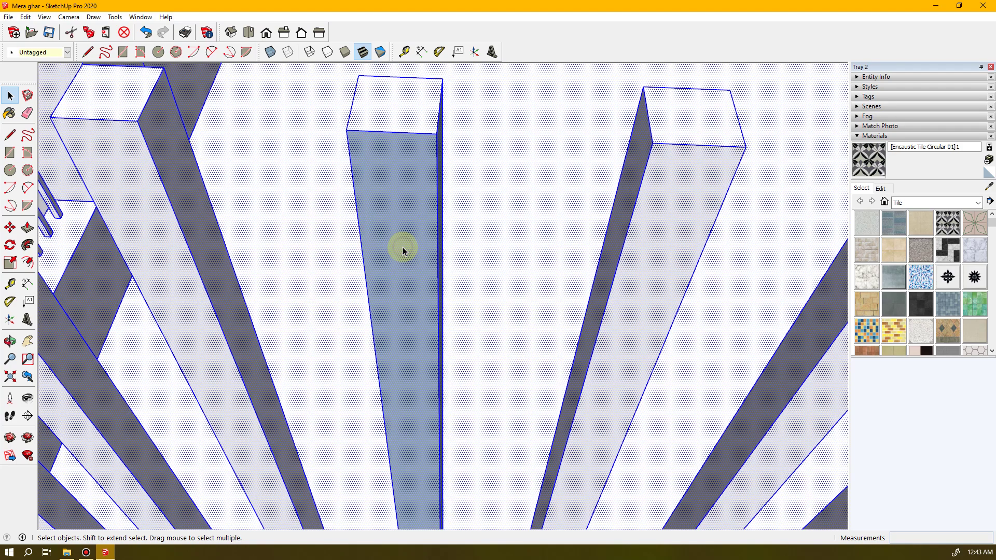
click(395, 262)
key(e)
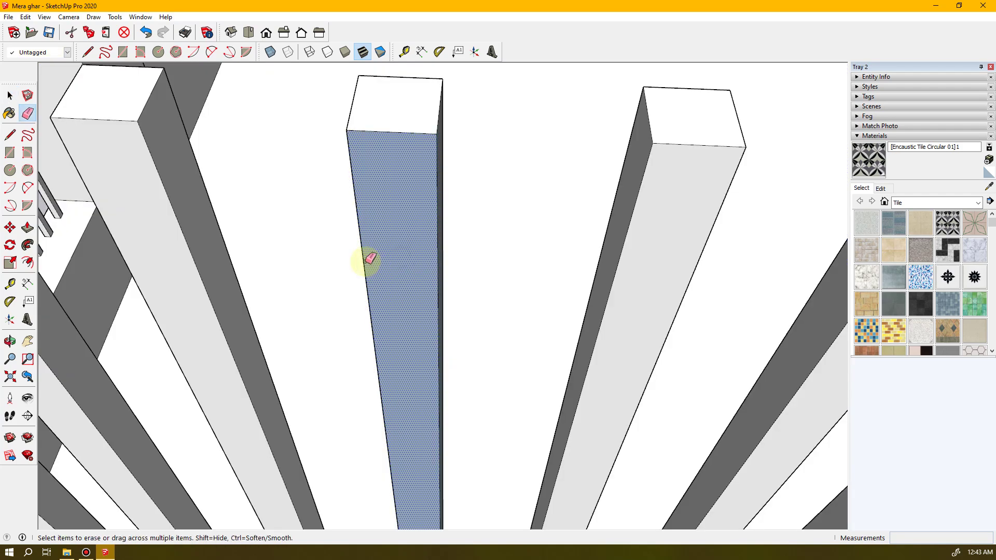
click(367, 267)
middle_drag(387, 280, 394, 273)
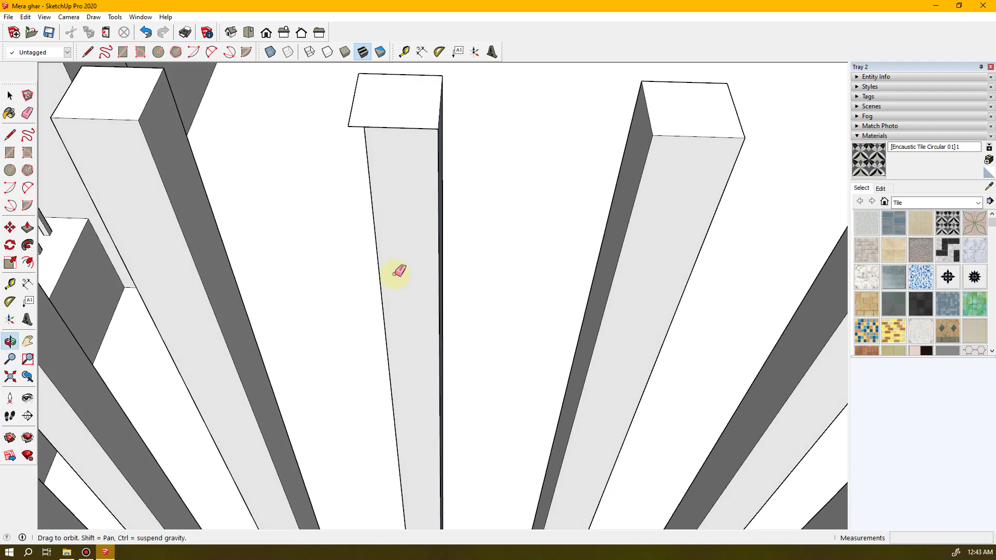
key(ctrl+z)
key(space)
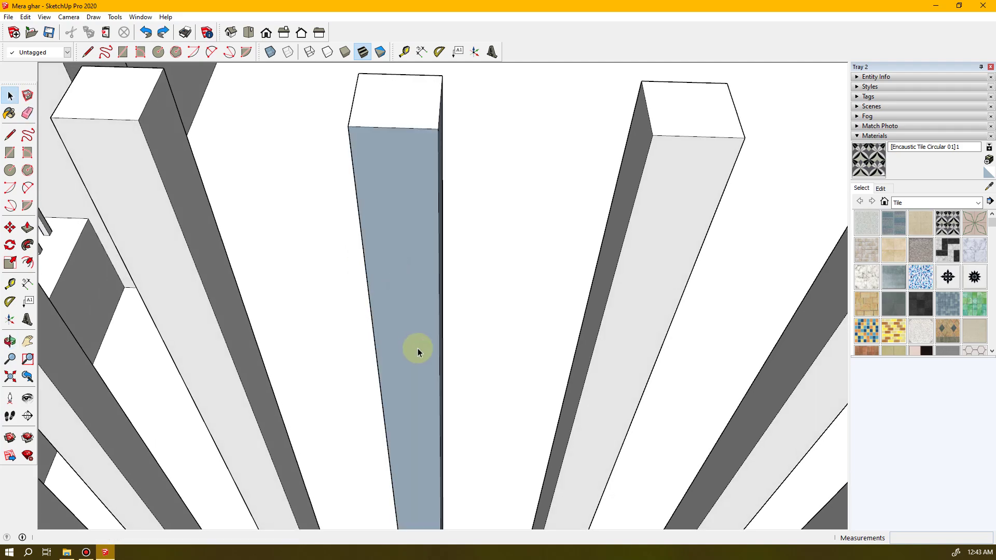
- Examine the front baluster row between the corner posts from outside and from the balcony side
scroll(416, 358, down, 3)
scroll(415, 367, down, 5)
middle_drag(415, 365, 417, 251)
scroll(415, 248, down, 5)
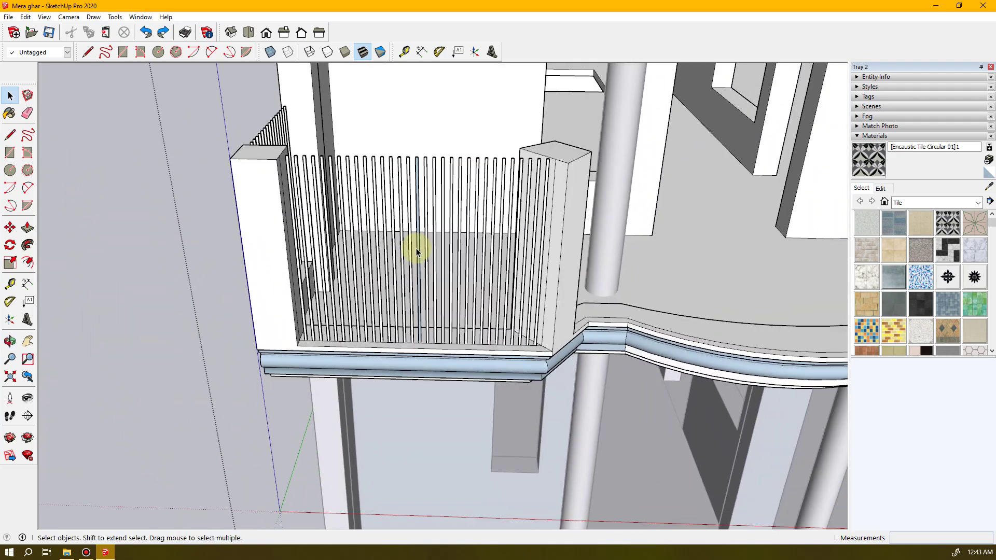
scroll(415, 248, down, 3)
middle_drag(445, 344, 451, 420)
scroll(447, 298, up, 3)
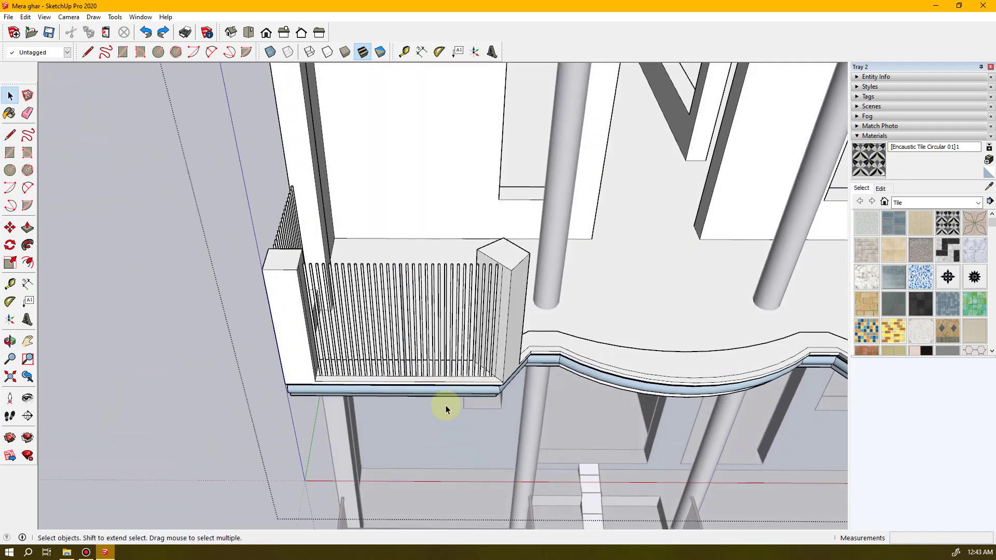
scroll(413, 352, up, 4)
middle_drag(408, 330, 404, 317)
scroll(384, 279, up, 5)
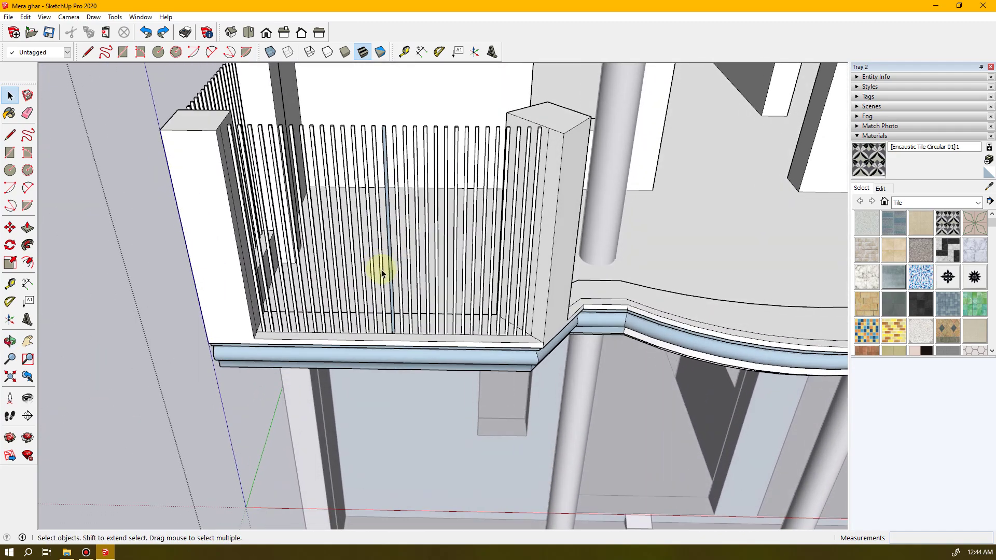
scroll(436, 288, up, 4)
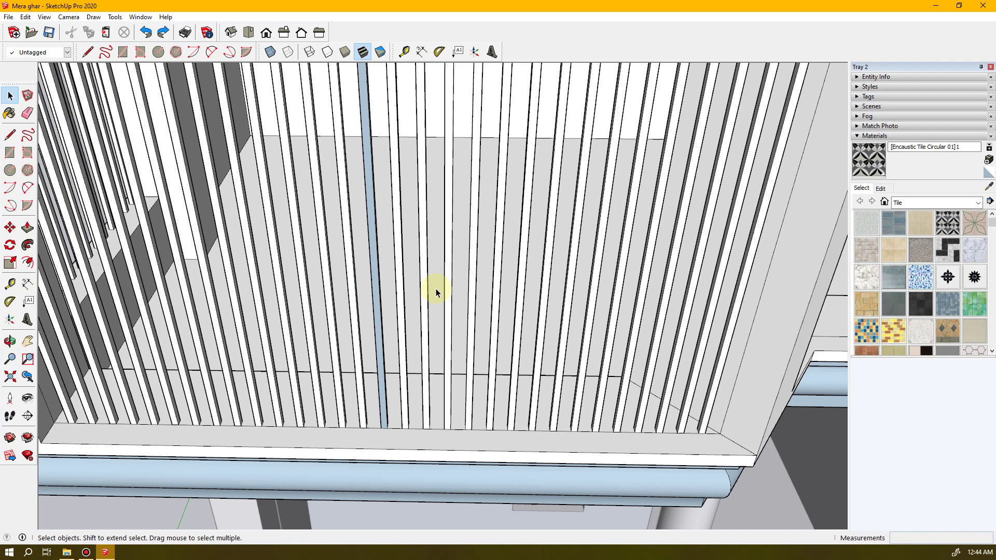
scroll(435, 288, down, 3)
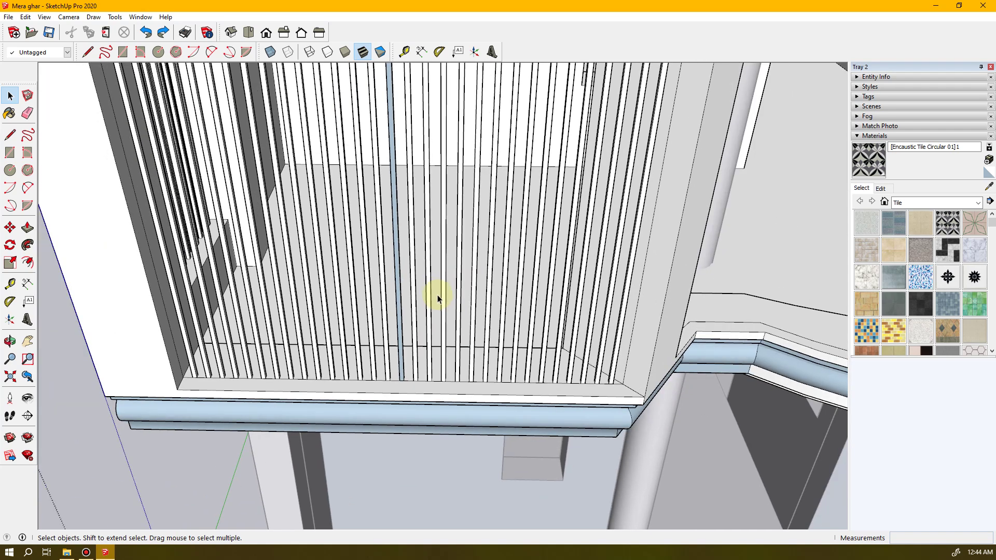
scroll(434, 332, down, 4)
scroll(462, 352, up, 3)
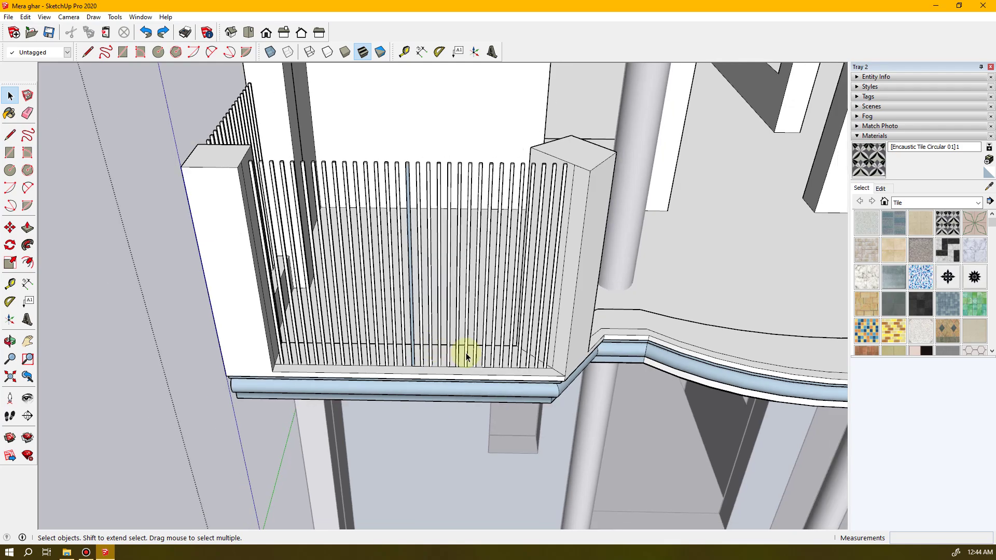
middle_drag(489, 332, 358, 368)
scroll(358, 368, up, 3)
scroll(367, 349, up, 2)
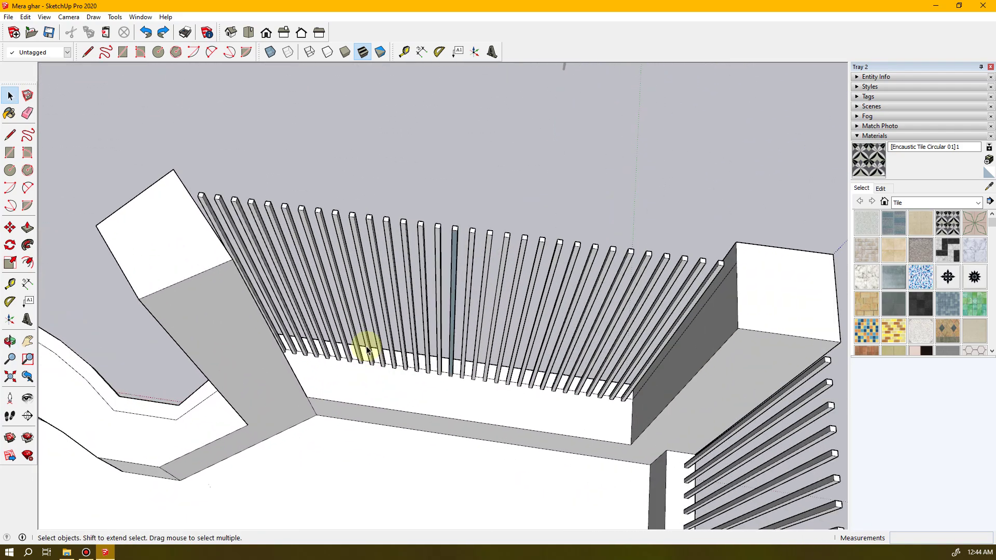
middle_drag(577, 317, 522, 292)
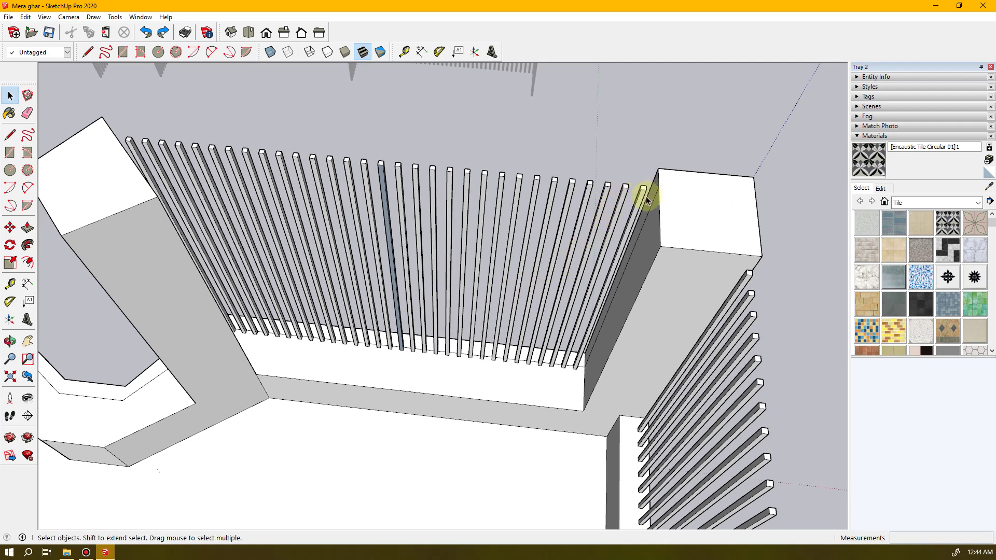
drag(596, 182, 599, 167)
click(604, 166)
drag(570, 172, 567, 160)
click(568, 160)
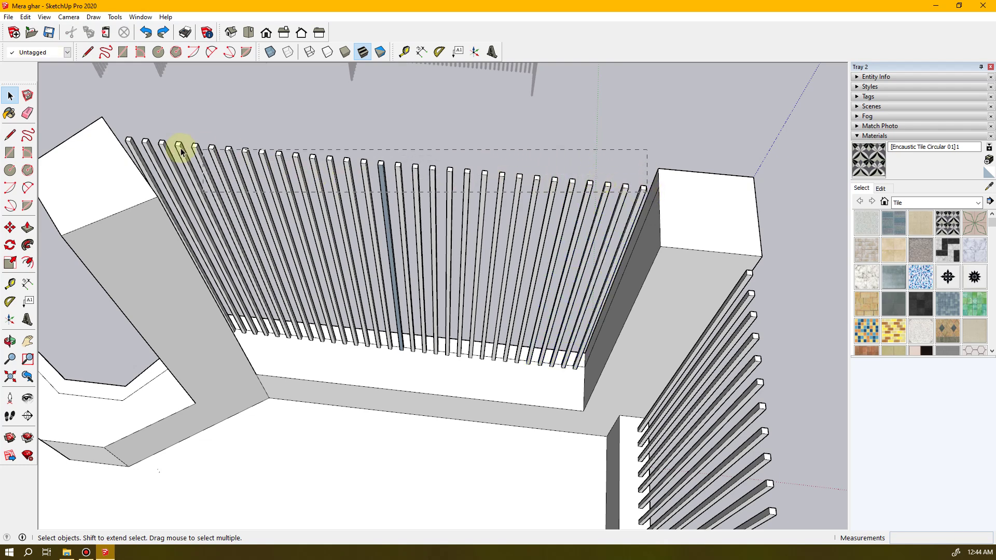
drag(124, 128, 124, 128)
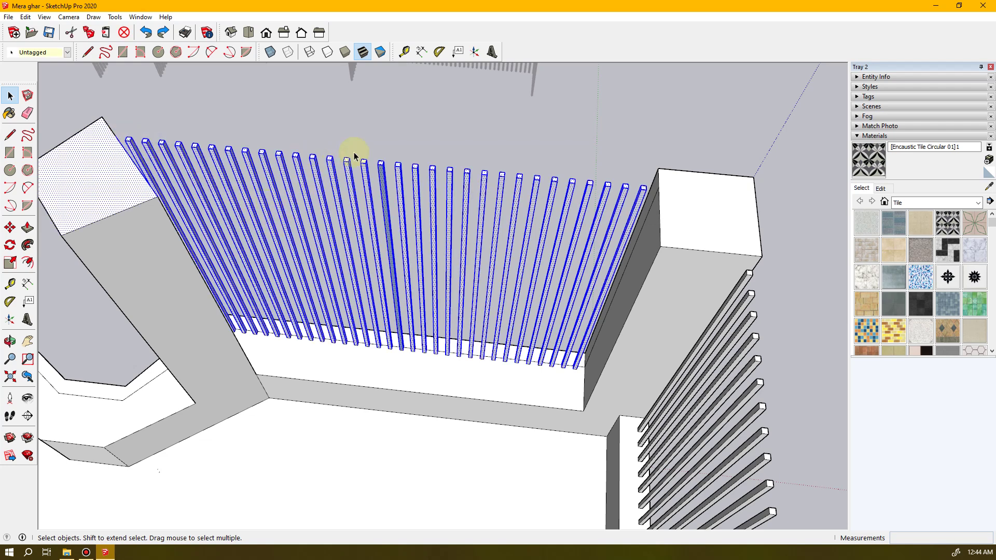
click(371, 139)
- Select all the front-row balusters, including those beside the angled post, without selecting either corner post
middle_drag(612, 222, 531, 255)
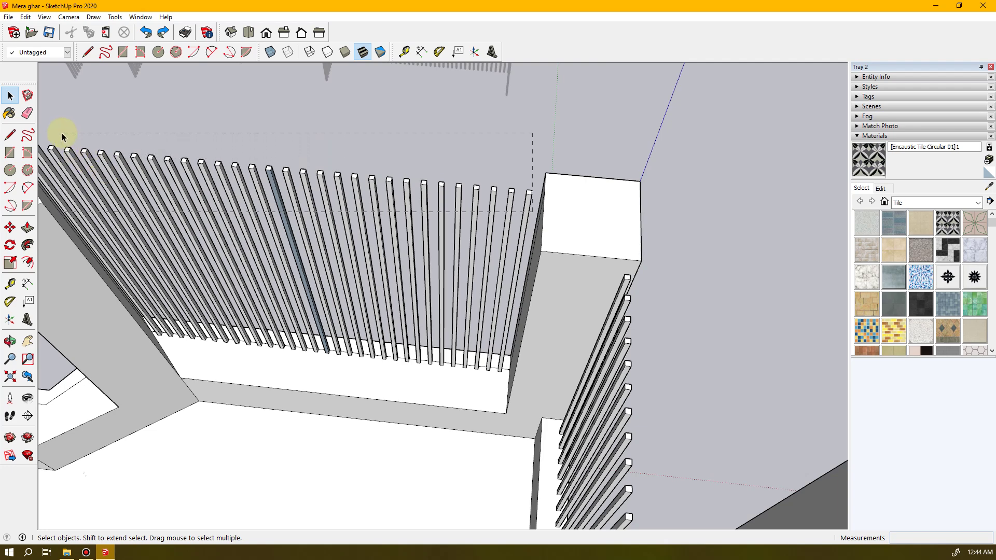
drag(78, 133, 80, 133)
middle_drag(137, 213, 385, 271)
scroll(349, 238, up, 5)
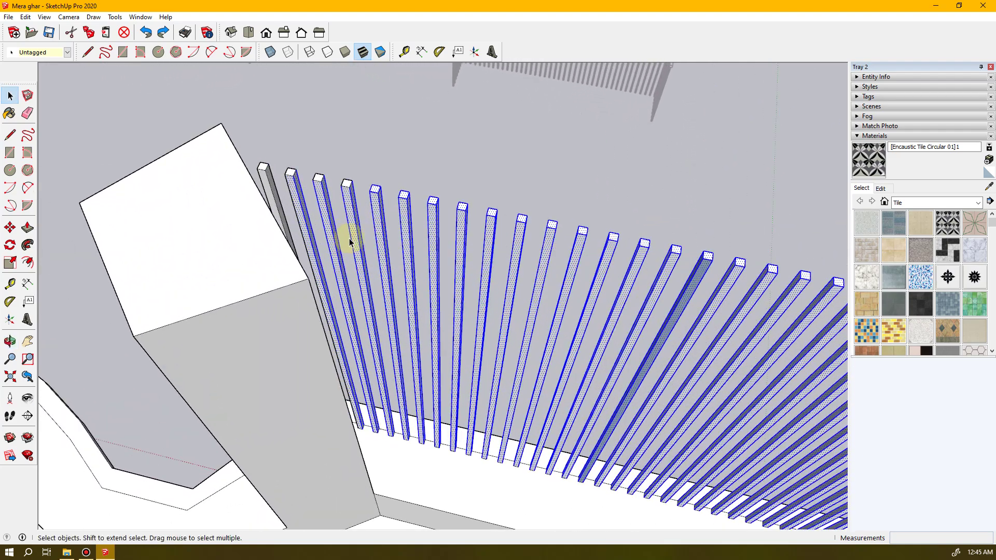
scroll(349, 238, down, 2)
scroll(352, 242, down, 3)
middle_drag(357, 237, 457, 311)
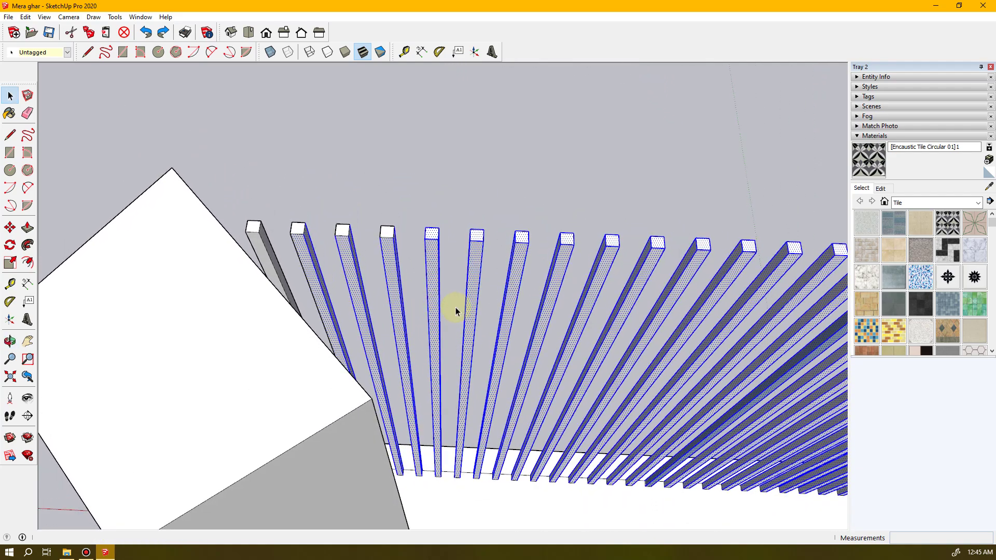
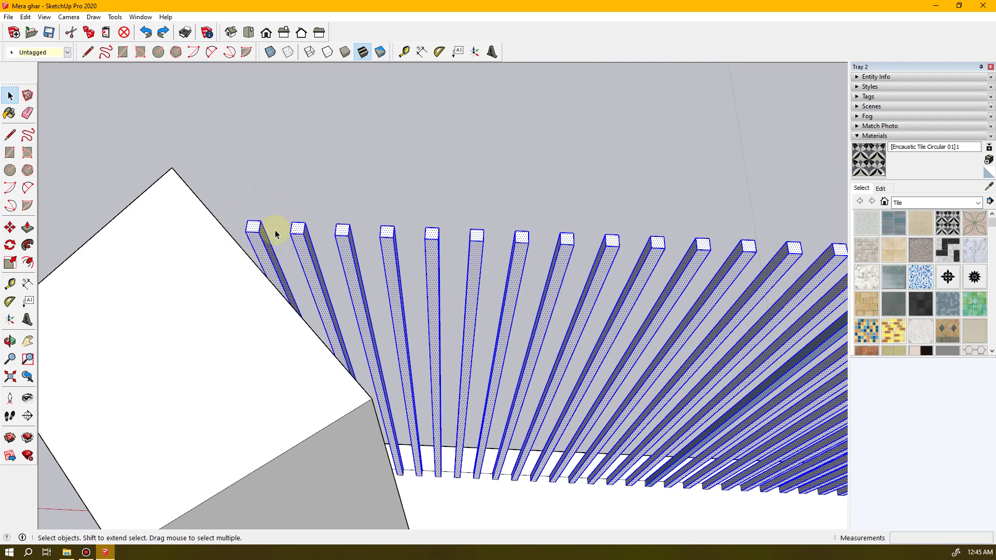
- Copy the selected baluster row along the front to the opposite balcony section, starting beside its angled post, about 14' 3" along the red axis
scroll(445, 322, down, 5)
middle_drag(511, 375, 119, 372)
scroll(119, 371, down, 5)
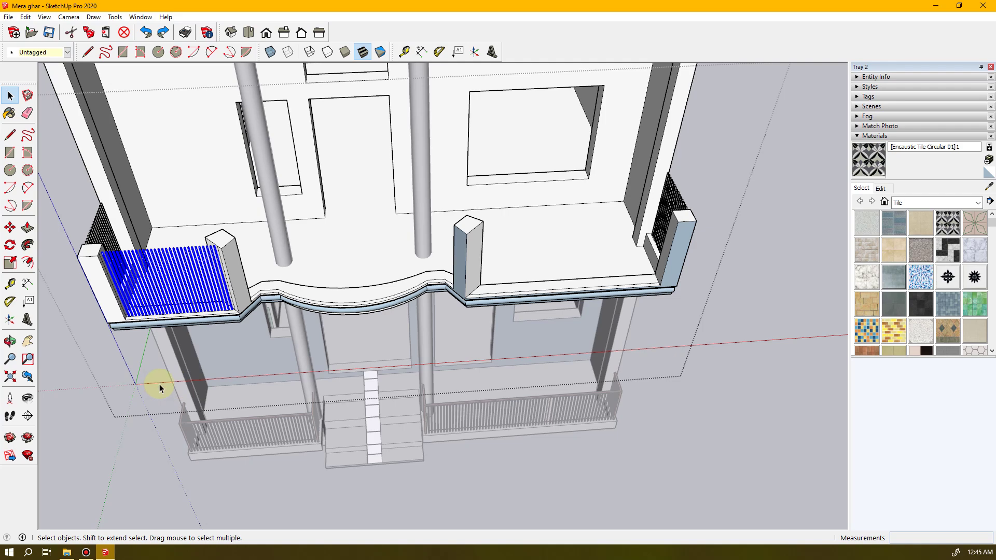
scroll(129, 333, up, 6)
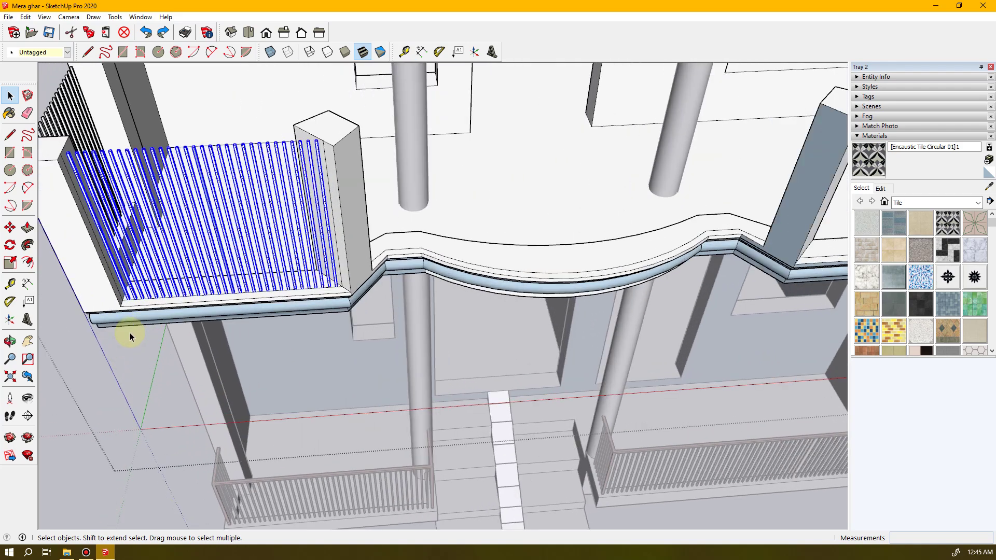
scroll(130, 332, up, 2)
scroll(133, 303, up, 4)
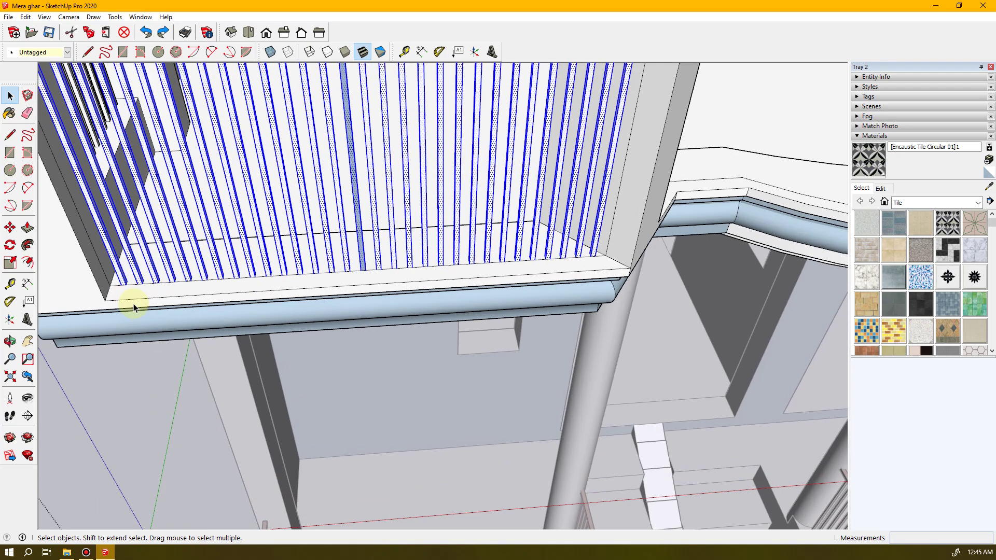
scroll(132, 303, up, 8)
shift+middle_drag(134, 287, 256, 318)
scroll(260, 322, up, 4)
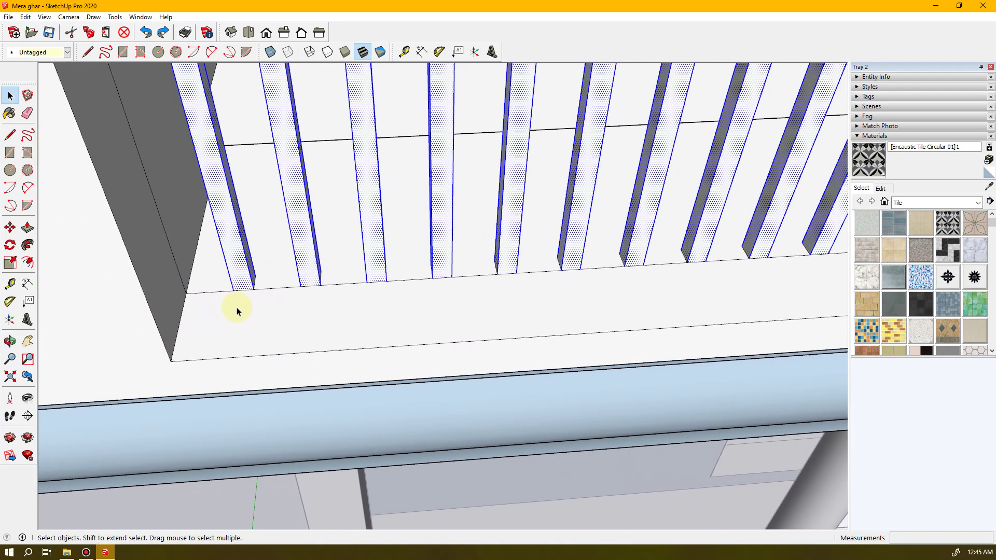
key(m)
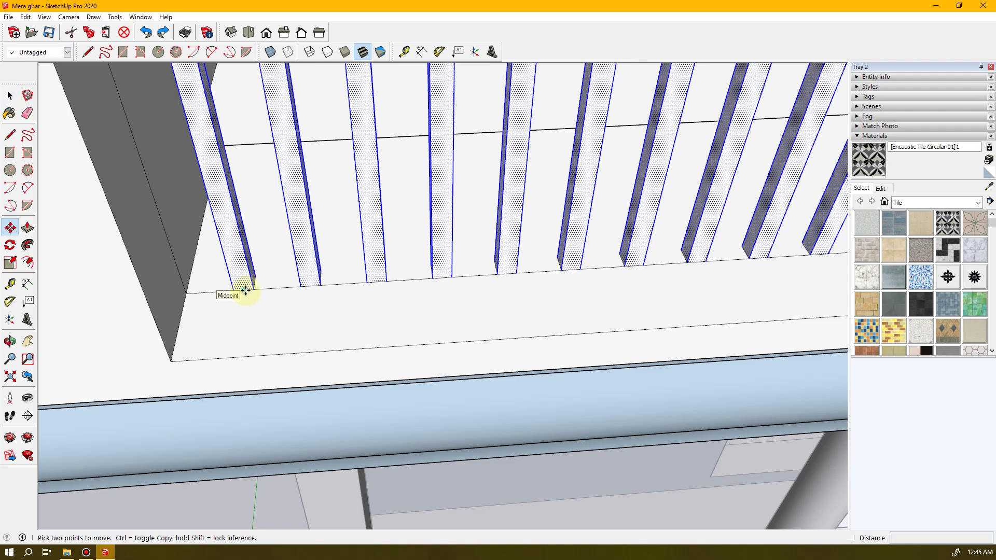
click(246, 292)
key(ctrl)
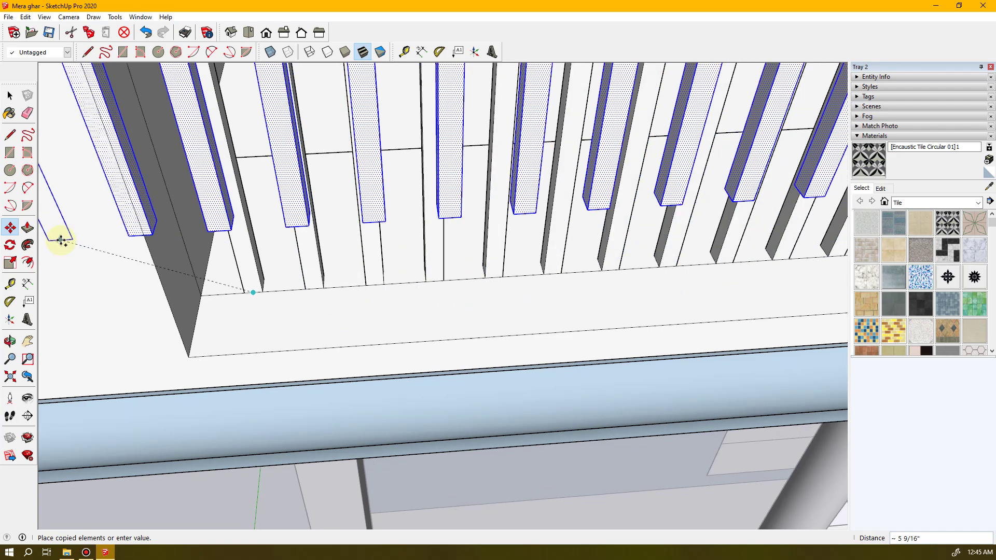
scroll(73, 196, down, 10)
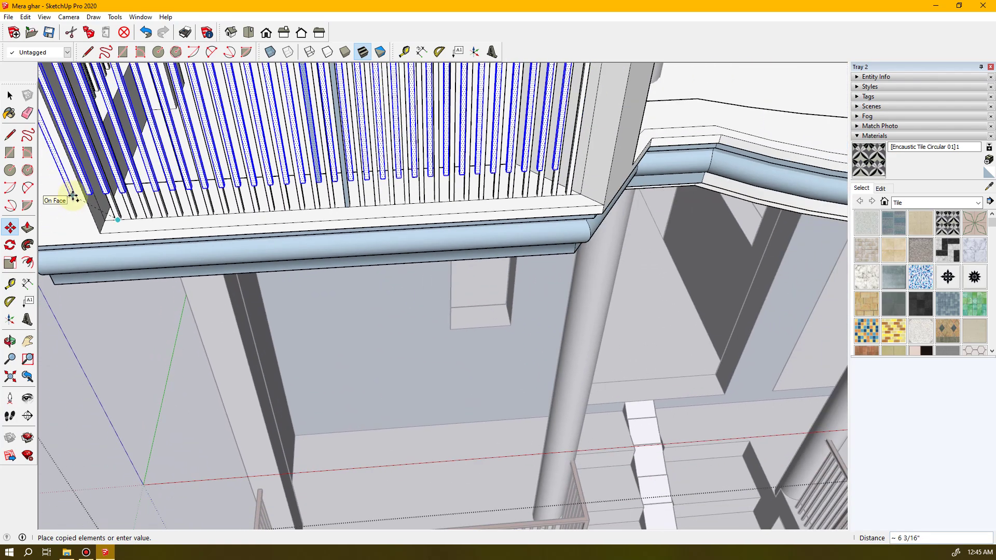
scroll(88, 161, down, 5)
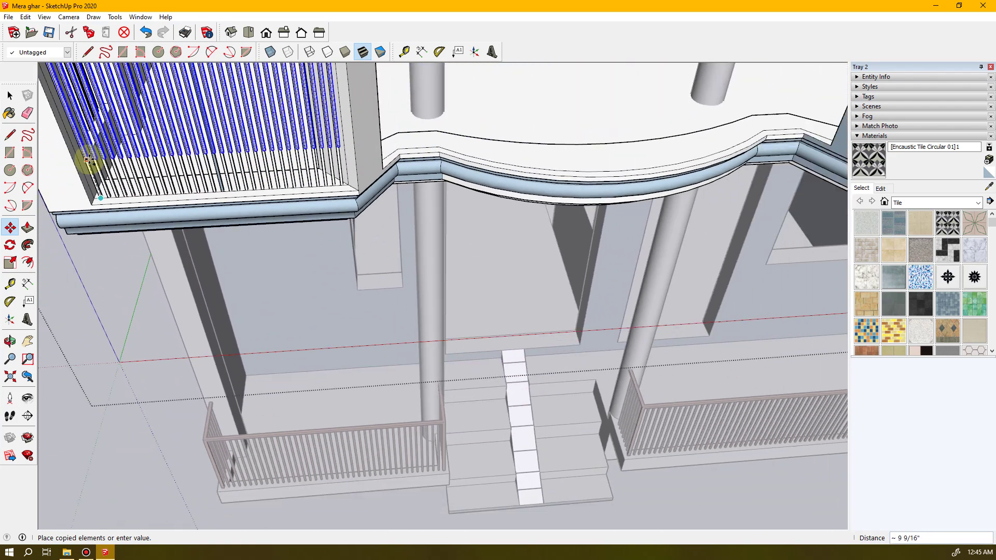
scroll(90, 158, down, 3)
scroll(563, 147, up, 4)
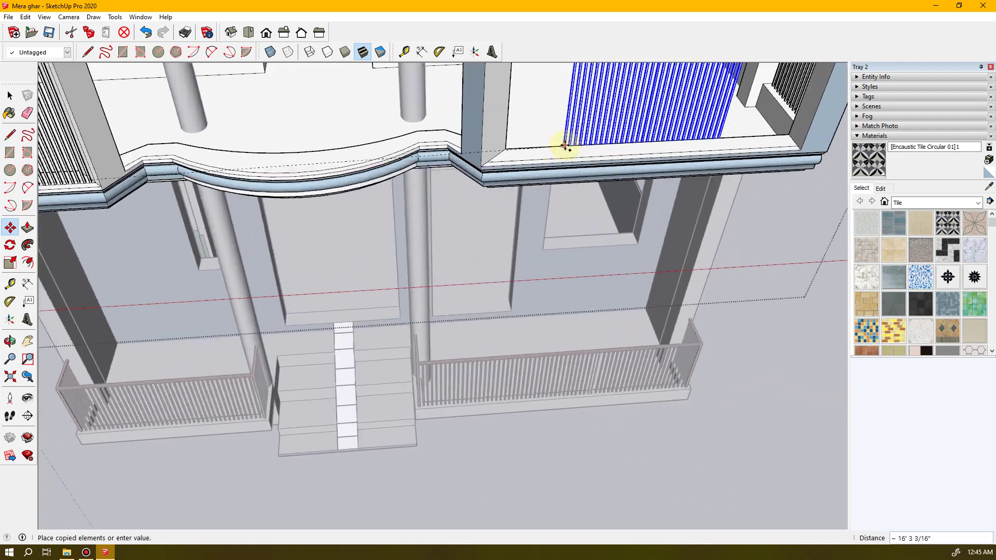
scroll(562, 135, up, 6)
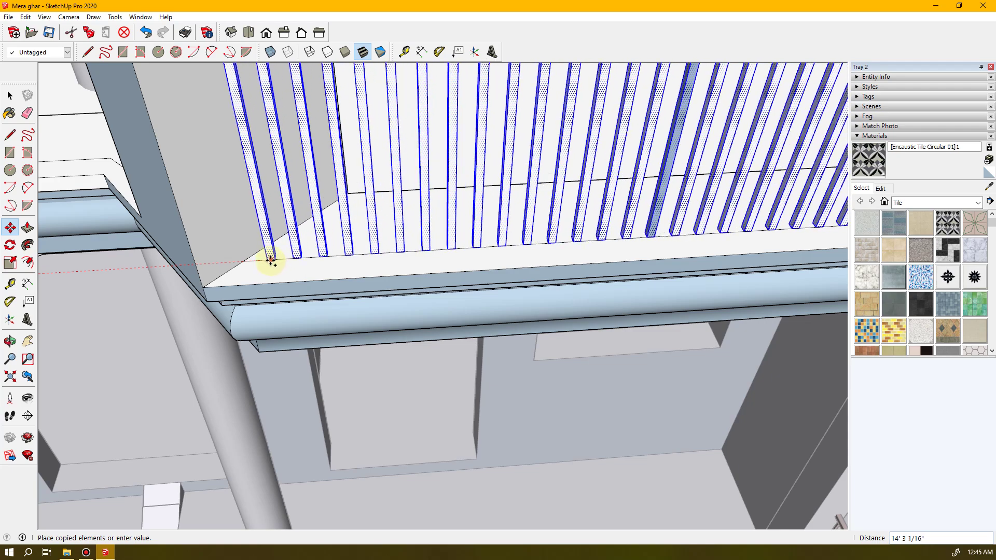
scroll(271, 259, up, 3)
scroll(274, 259, up, 2)
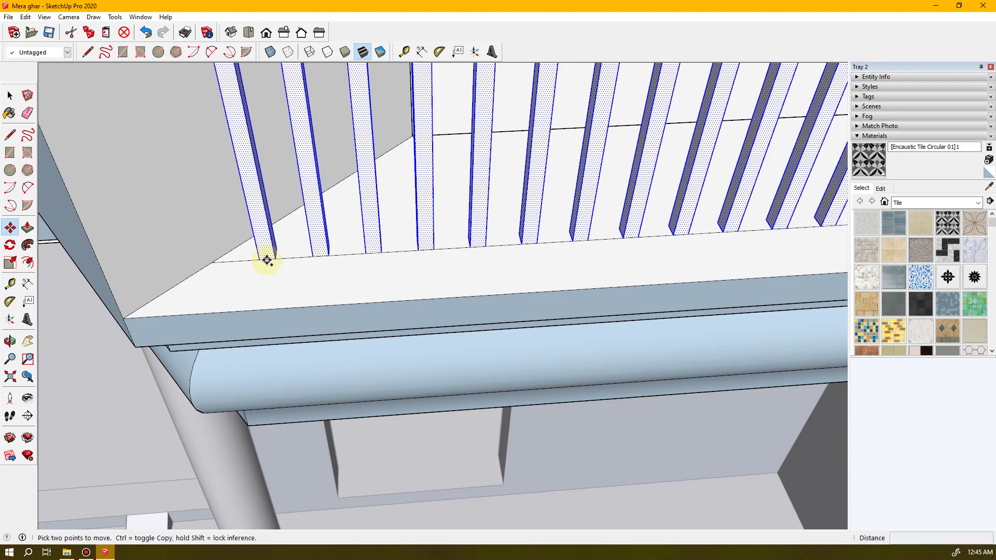
- Copy the row again about 4' 4" further along the same front edge to fill the gap up to the outer corner post
click(267, 260)
scroll(216, 241, down, 3)
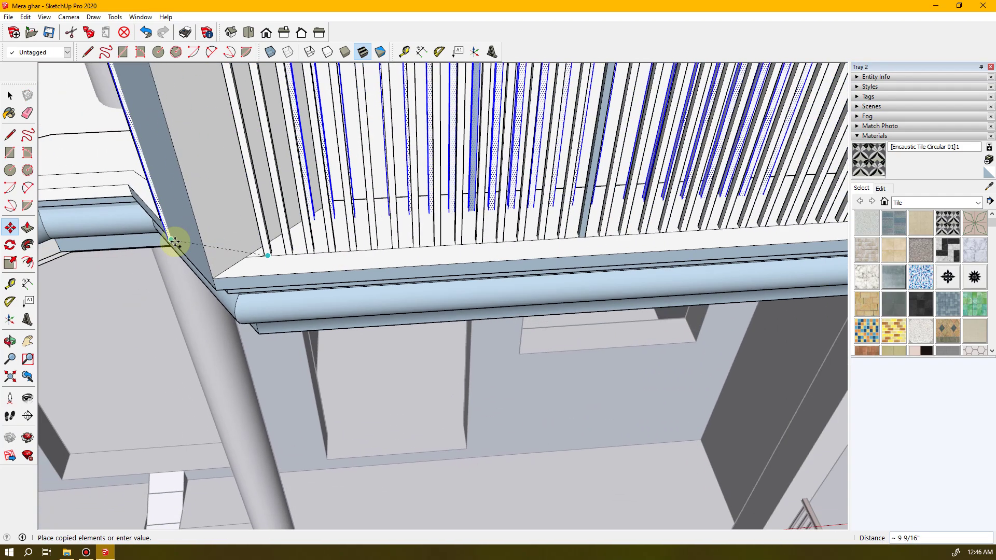
scroll(173, 241, down, 5)
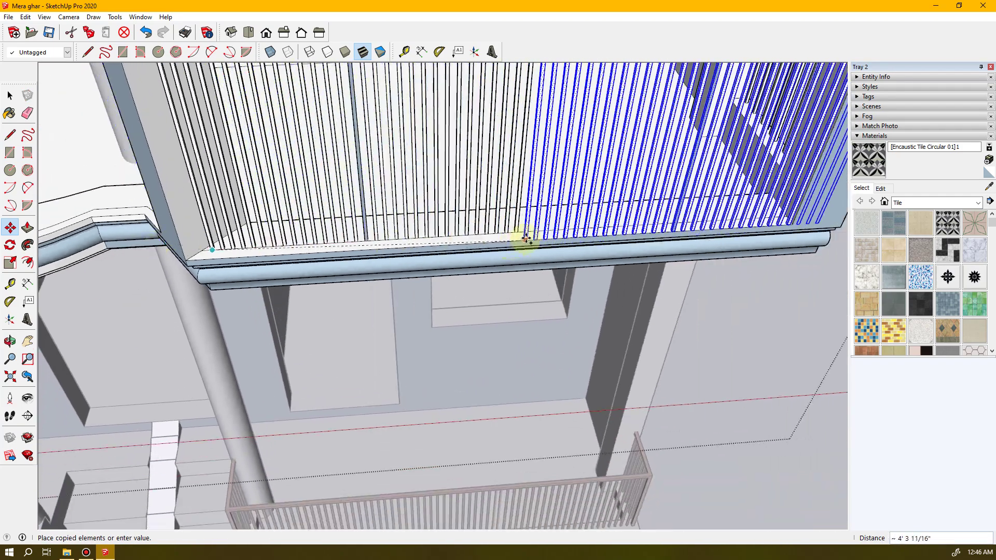
scroll(100, 243, down, 4)
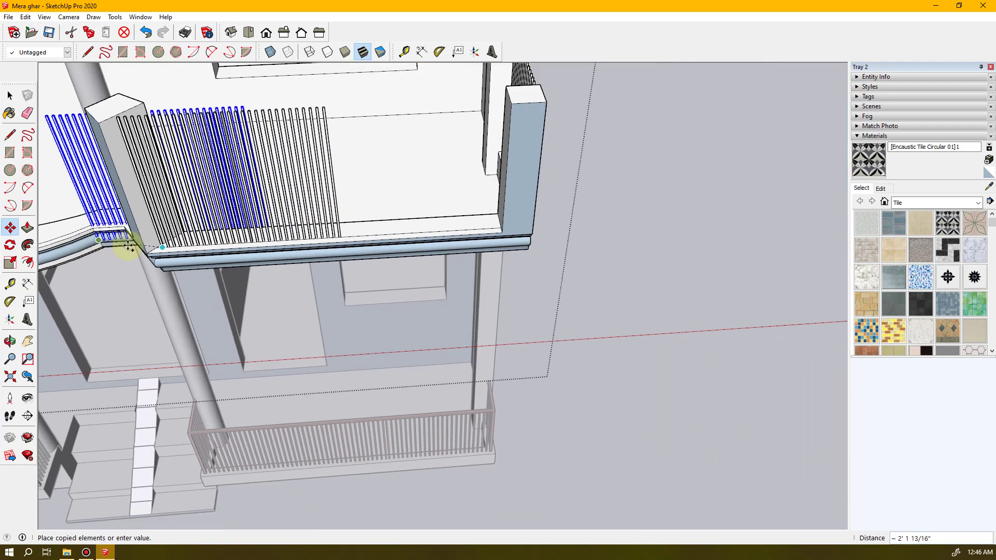
scroll(352, 234, up, 2)
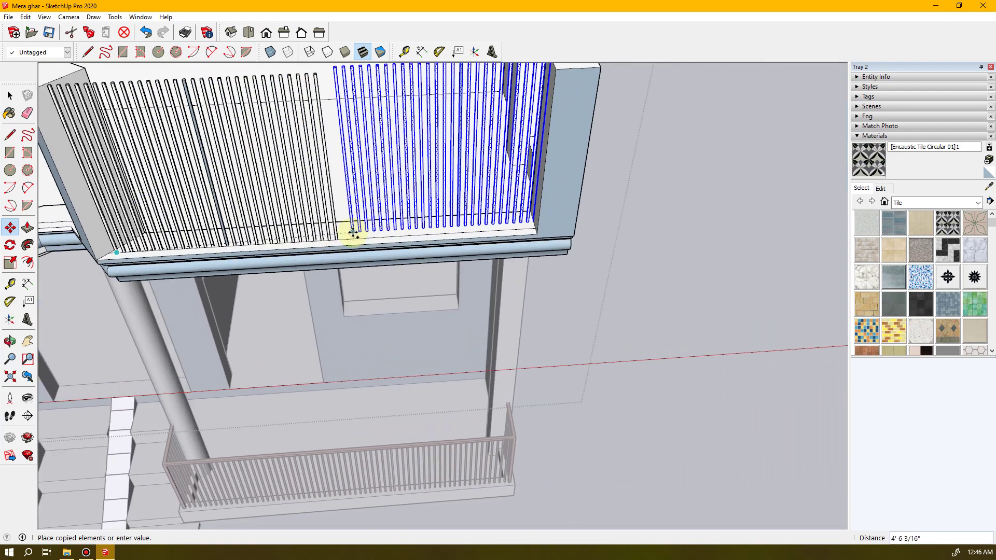
scroll(352, 234, up, 4)
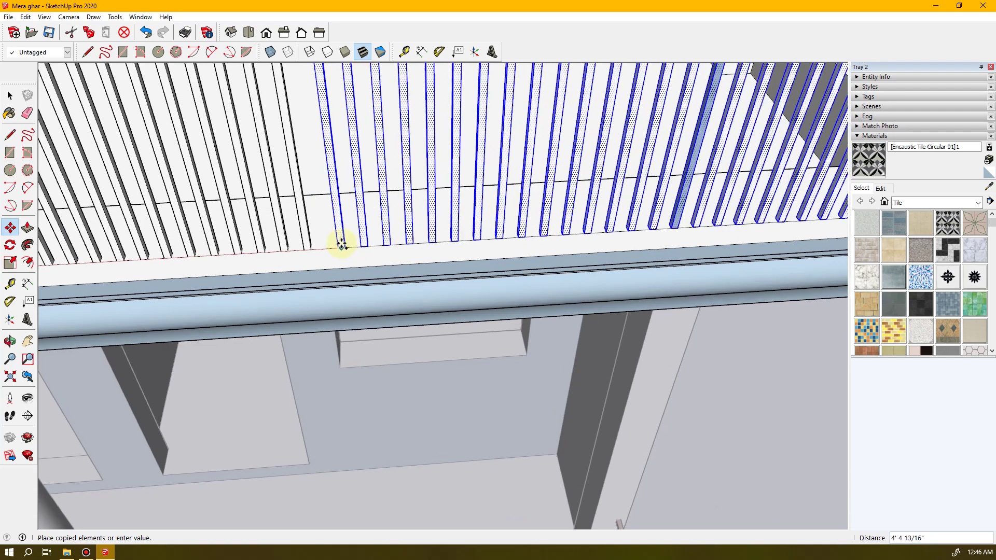
scroll(341, 244, up, 2)
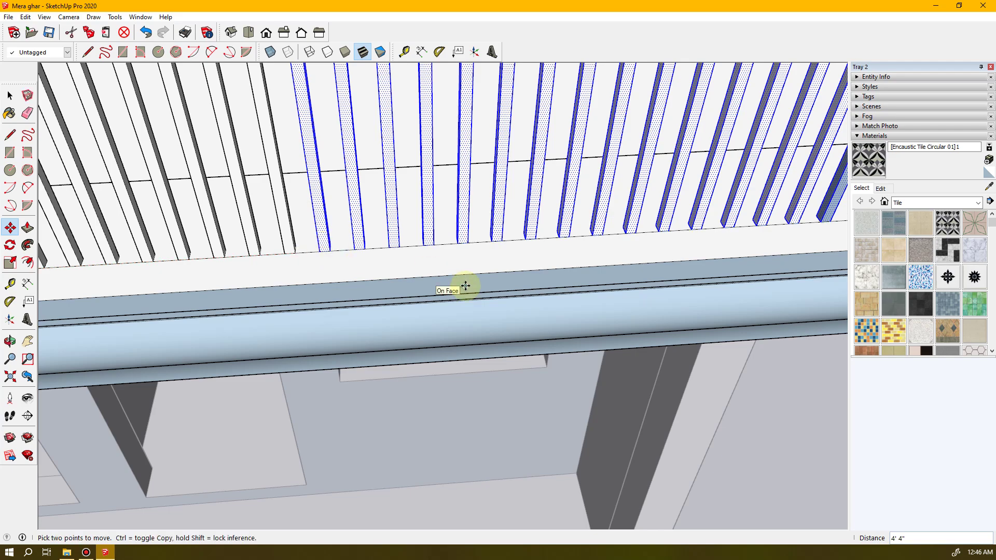
scroll(465, 286, down, 5)
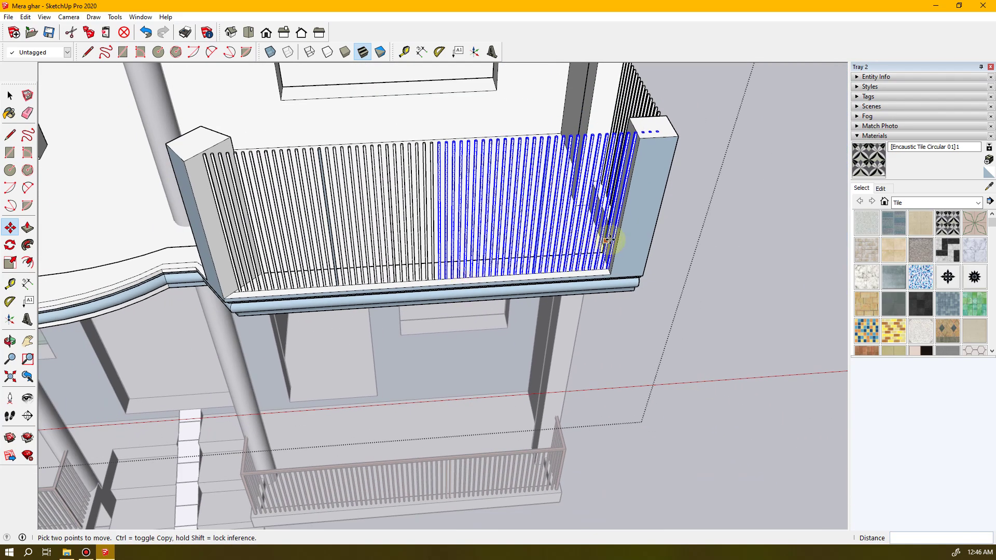
- Undo the accidental move of the second copied baluster group away from the front edge
shift+middle_drag(664, 241, 654, 245)
shift+drag(479, 301, 406, 325)
key(m)
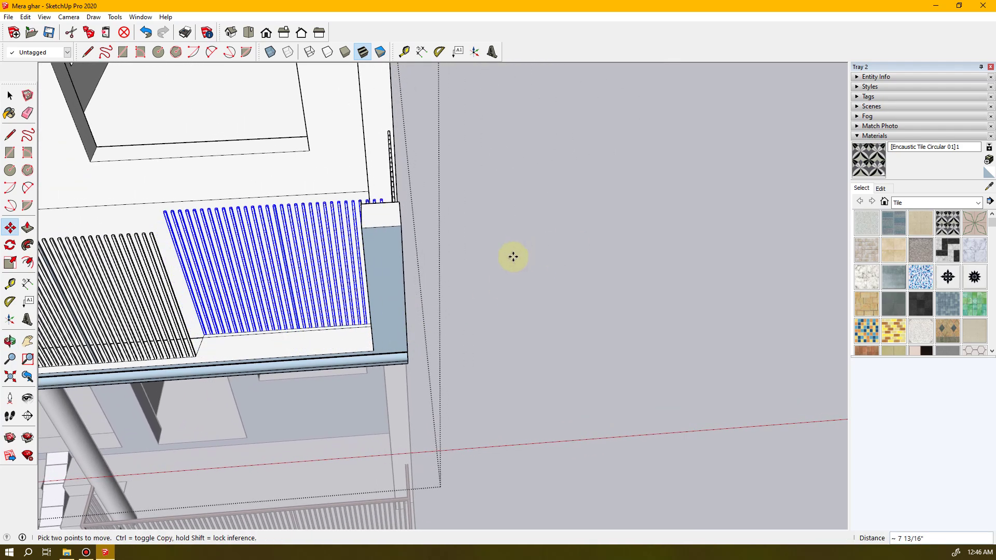
key(ctrl+z)
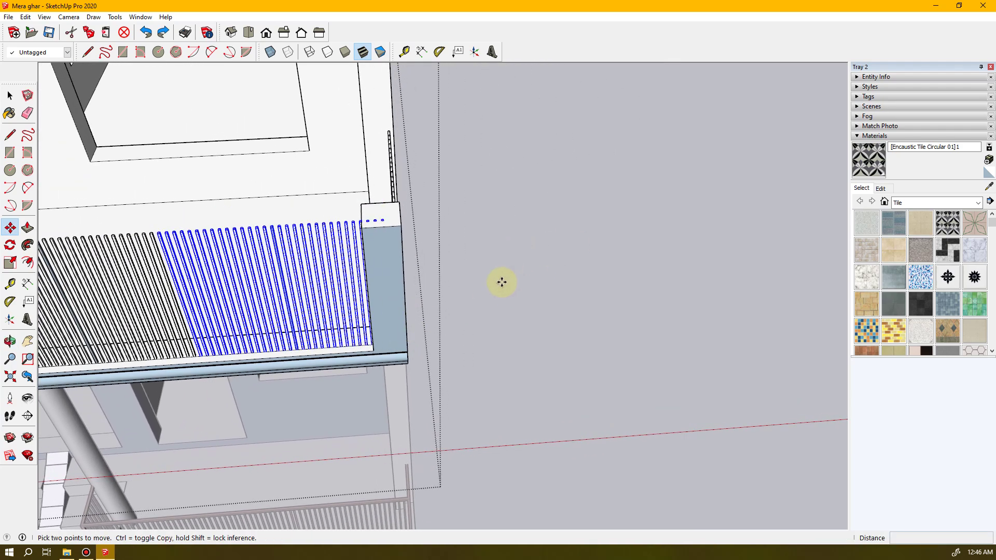
- Clear the selection and try to window-select the three surplus balusters whose ends show on top of the outer corner post
key(space)
click(507, 274)
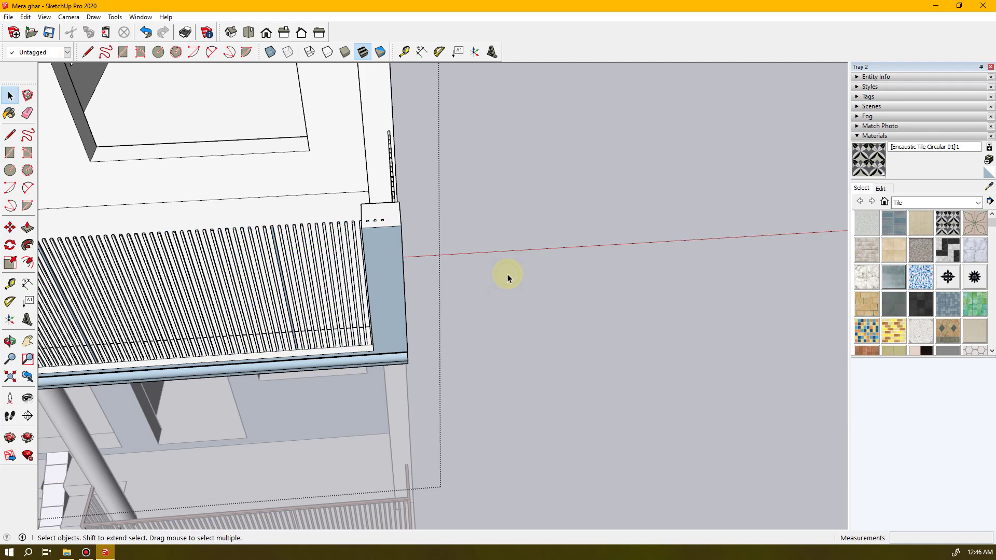
scroll(412, 201, up, 8)
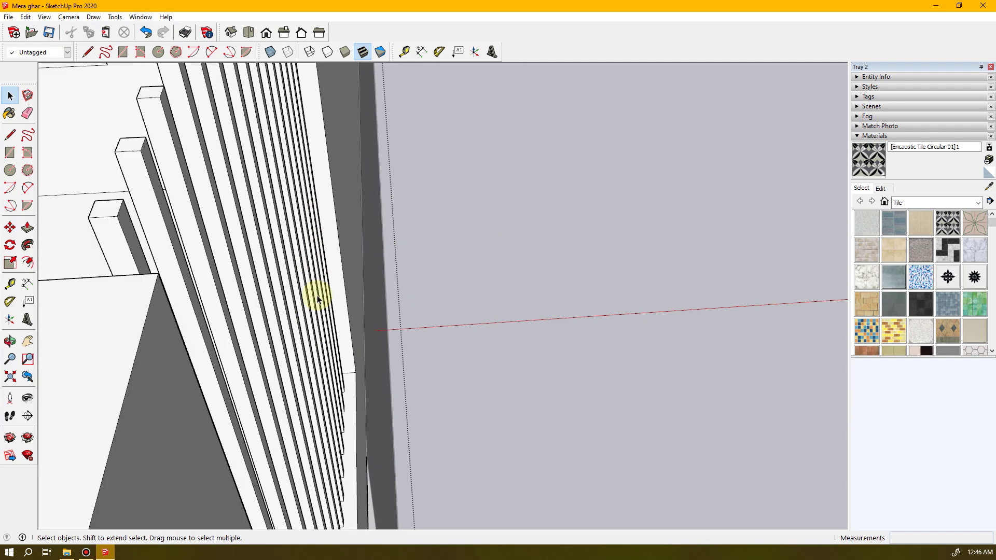
middle_drag(123, 357, 57, 331)
middle_drag(309, 392, 453, 384)
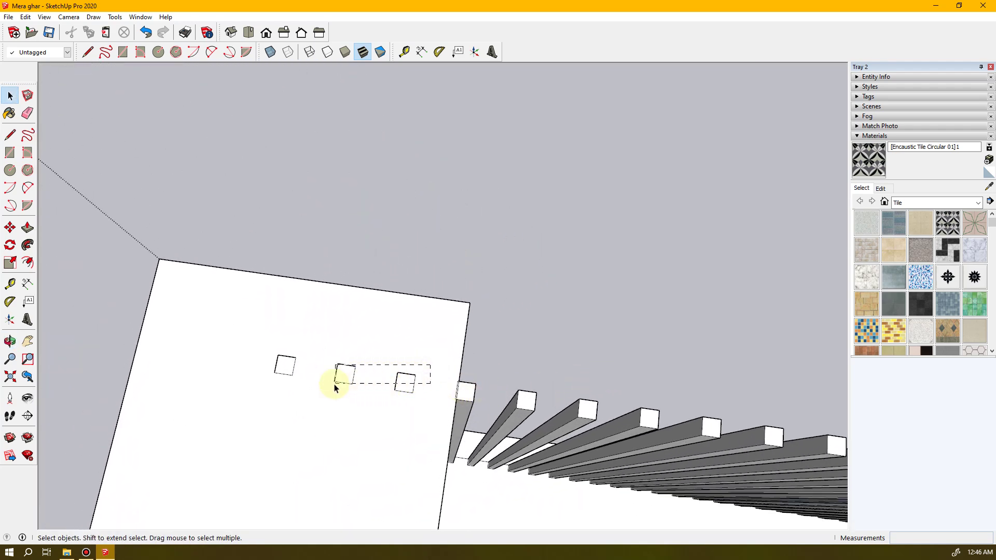
drag(324, 388, 342, 423)
middle_drag(358, 445, 451, 378)
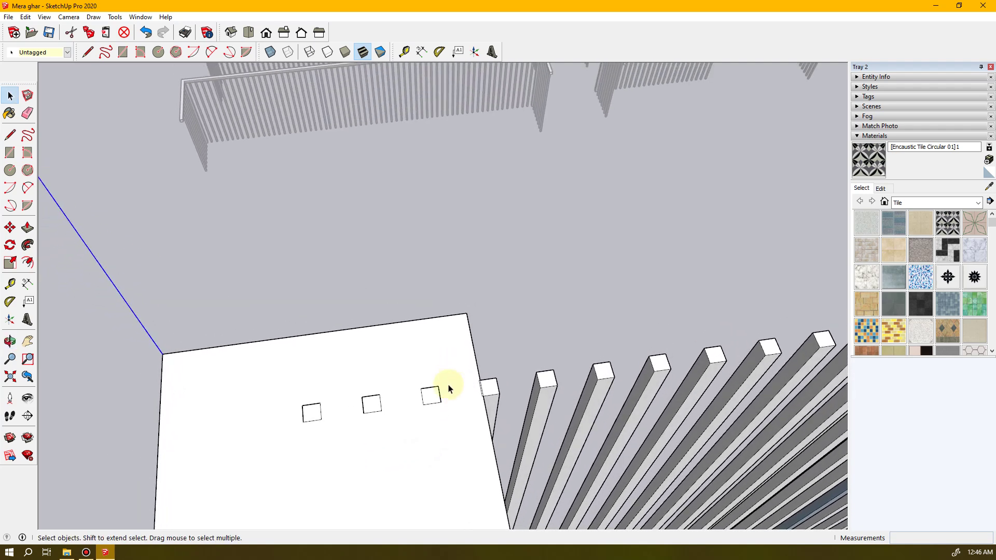
drag(449, 406, 330, 410)
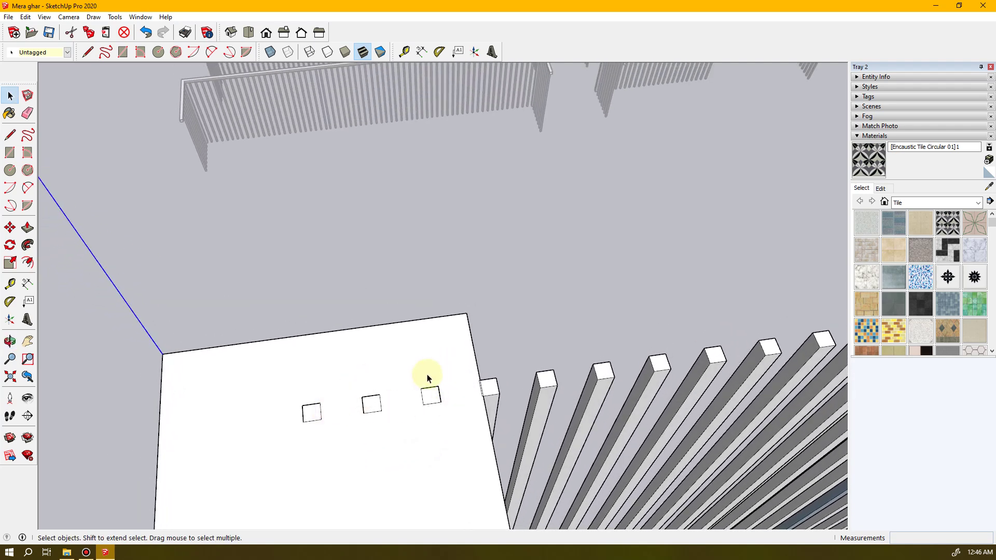
drag(456, 377, 298, 425)
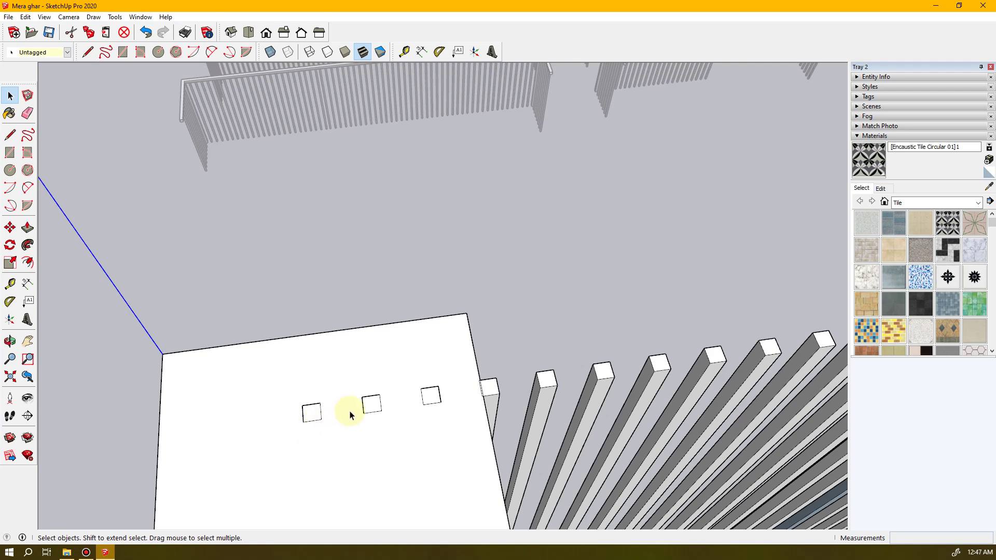
- Erase the four vertical edges of the middle surplus baluster inside the outer corner post
click(375, 412)
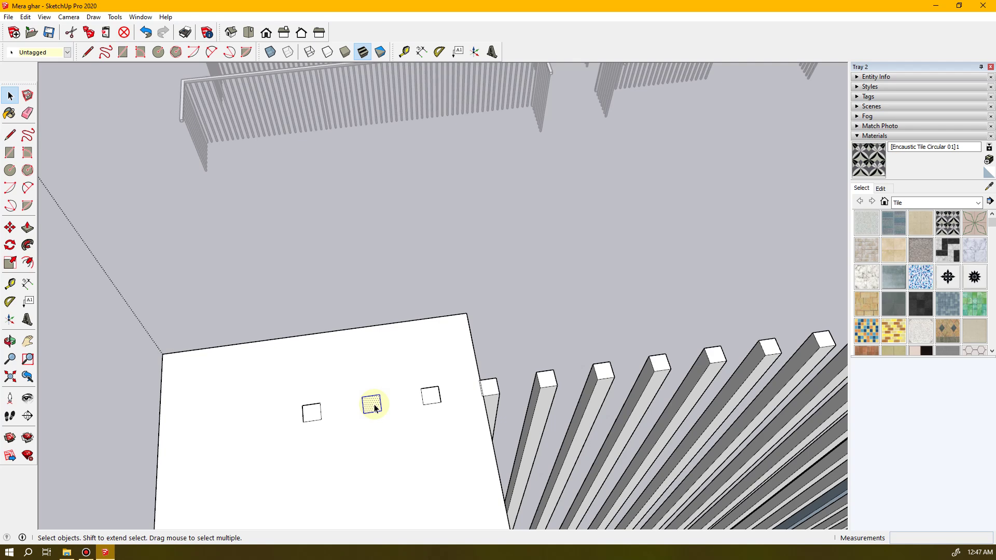
scroll(375, 409, up, 10)
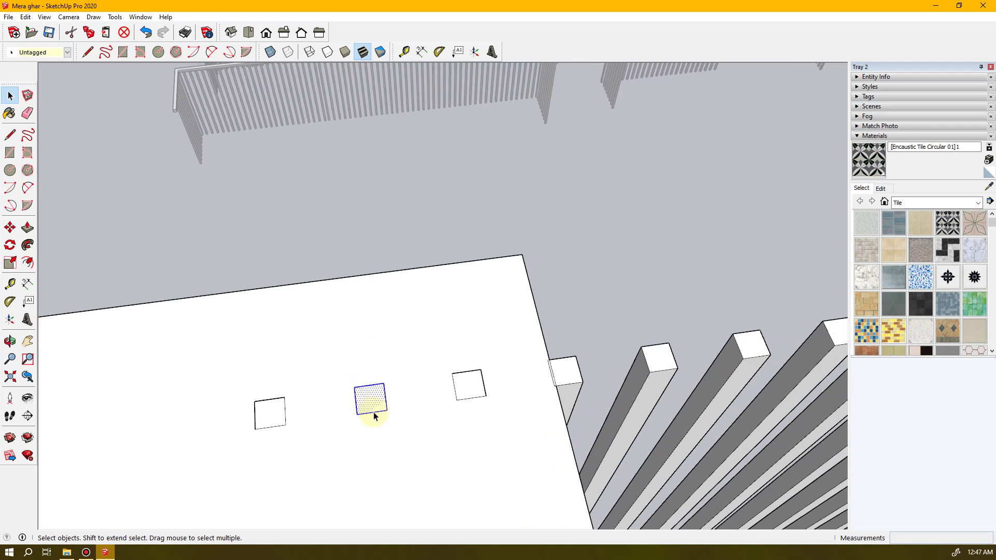
scroll(374, 415, up, 5)
middle_drag(374, 415, 464, 148)
shift+middle_drag(447, 257, 648, 230)
key(e)
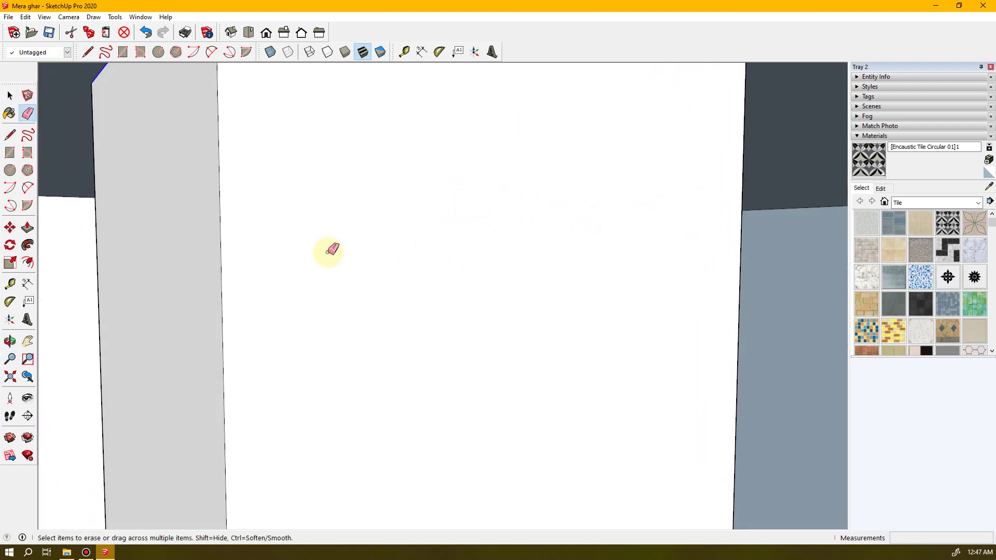
click(222, 228)
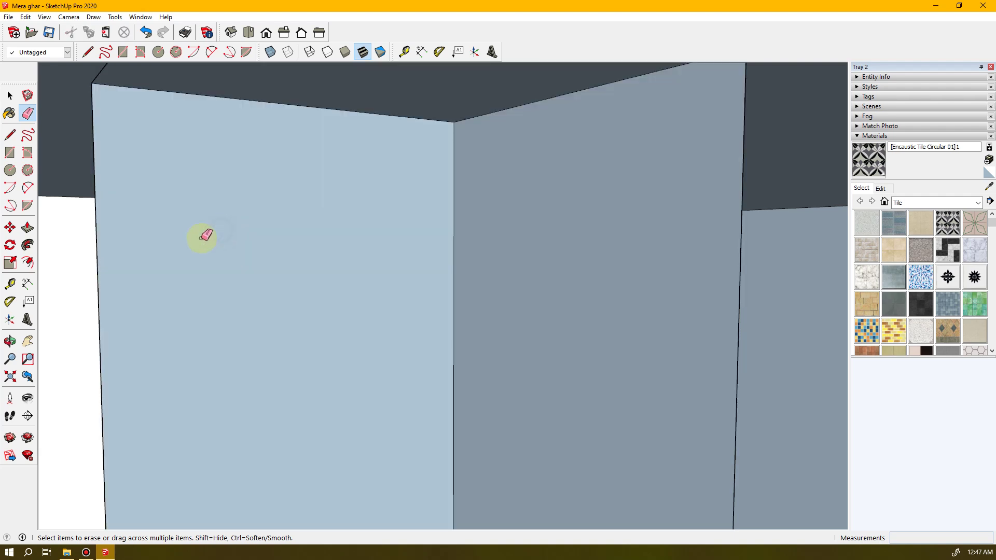
click(100, 246)
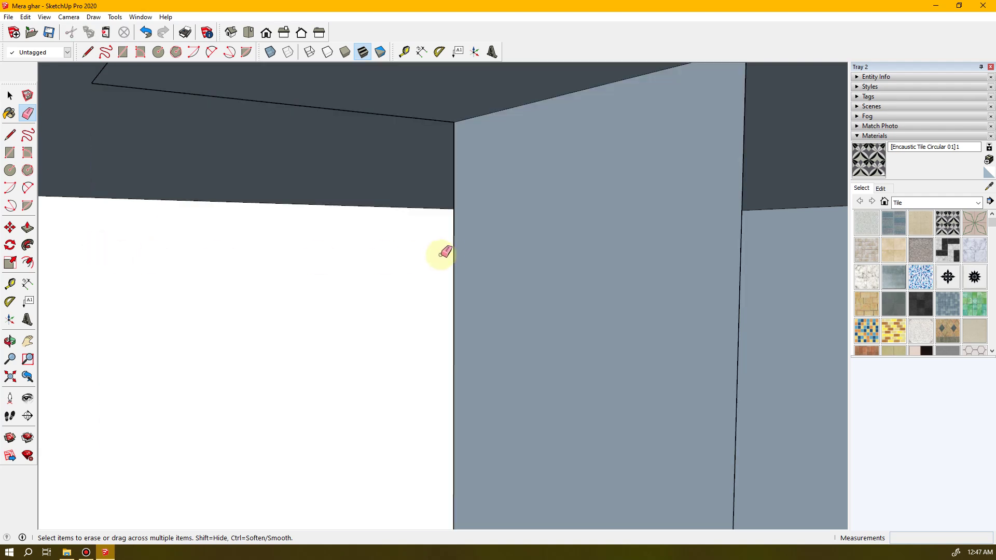
click(454, 228)
click(741, 262)
- Erase the edges of one square baluster outline on the top face of the outer corner post
mouse_move(274, 345)
middle_down()
mouse_move(511, 340)
mouse_move(416, 355)
mouse_move(373, 395)
mouse_move(379, 388)
middle_up()
scroll(374, 391, down, 3)
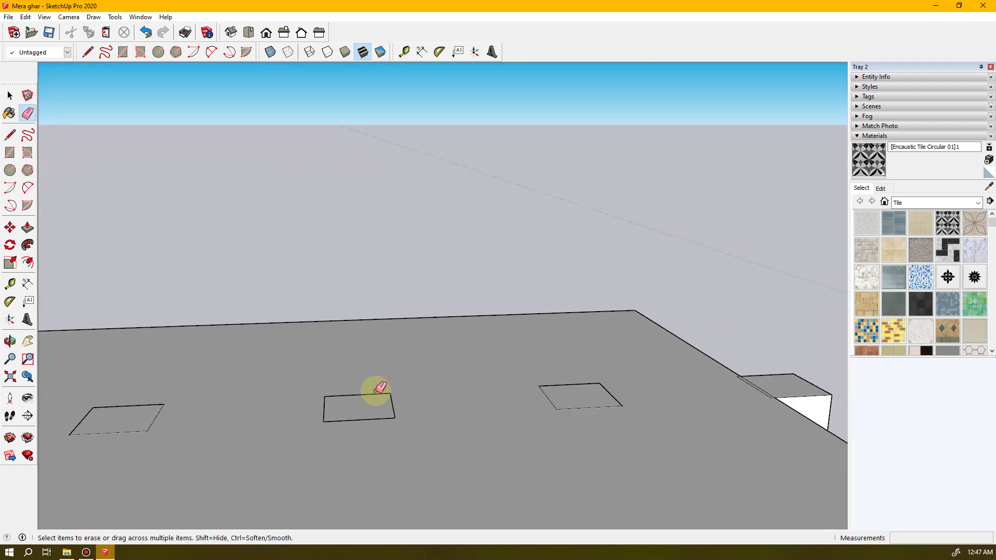
middle_drag(311, 407, 437, 403)
scroll(369, 425, up, 5)
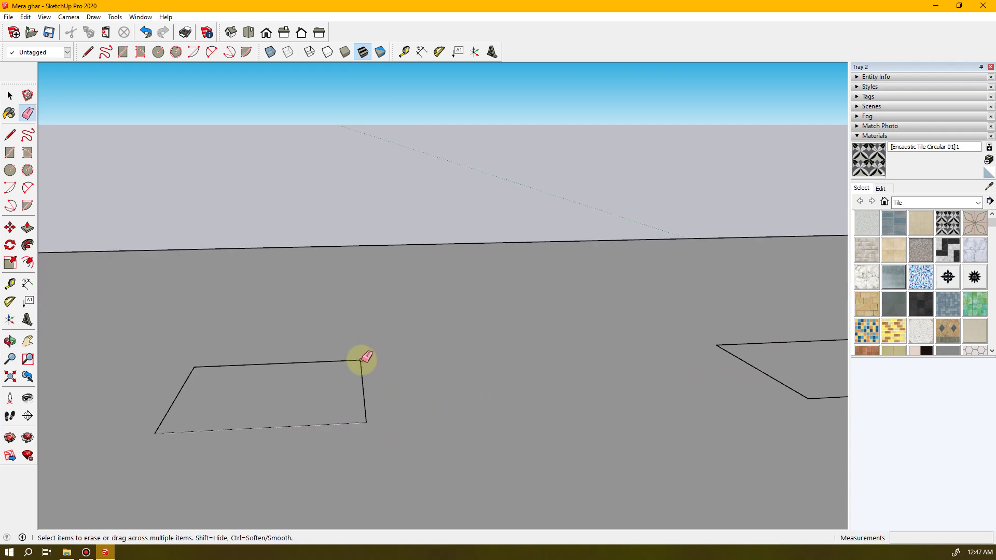
click(360, 360)
click(364, 415)
click(366, 422)
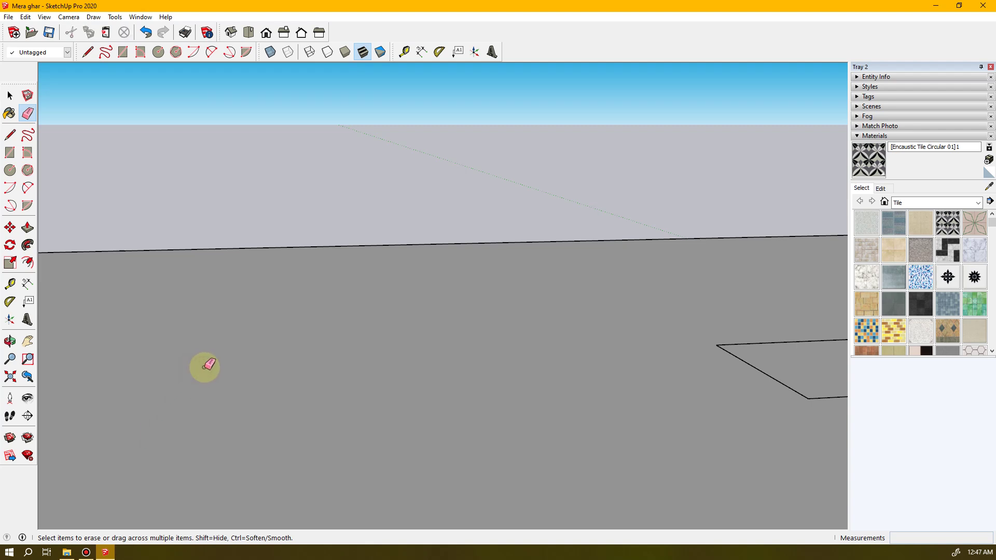
mouse_move(493, 418)
middle_down()
mouse_move(547, 442)
mouse_move(187, 418)
mouse_move(96, 369)
middle_up()
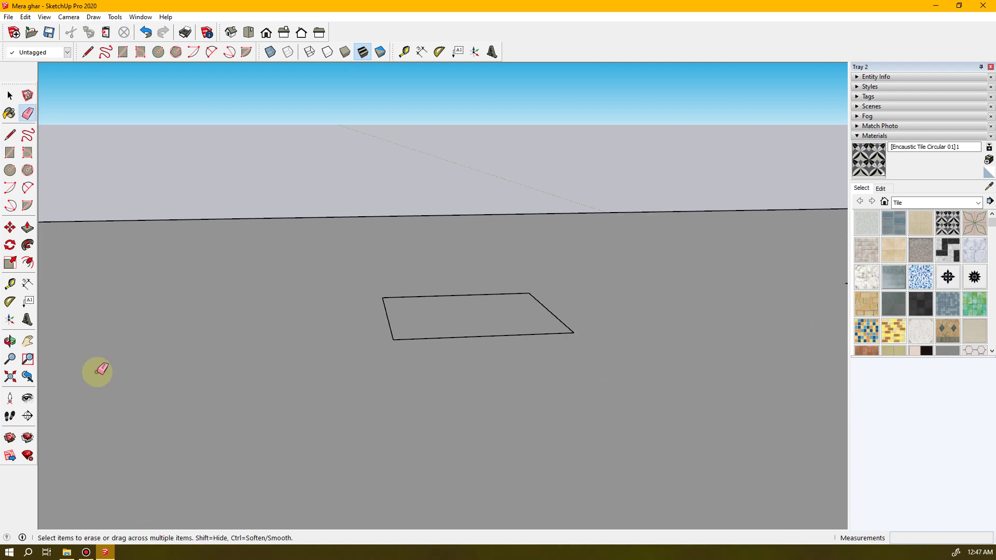
- Erase the front, rear and one side edge of the isolated square baluster outline on the corner post's face
click(456, 336)
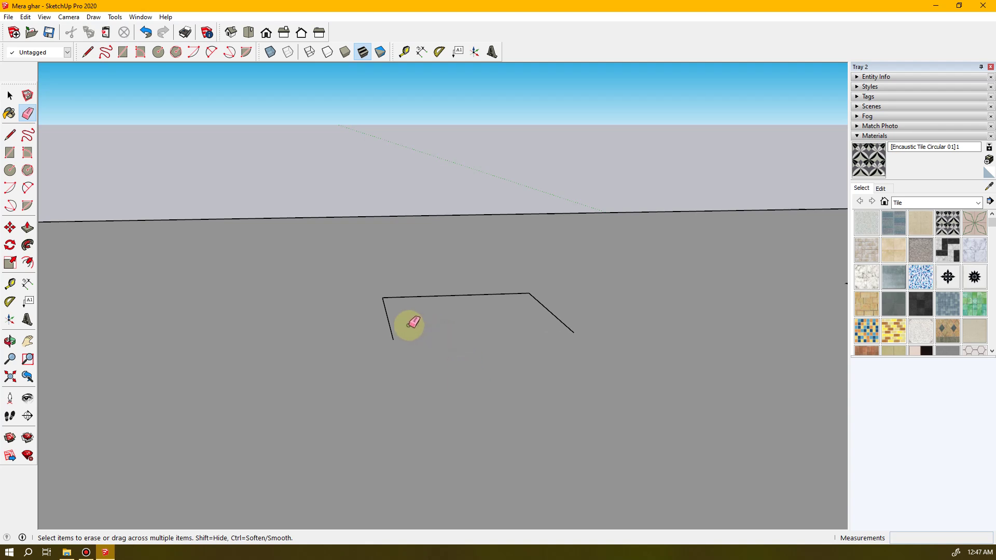
click(414, 296)
click(386, 313)
- Erase the remaining complete square baluster outline on the corner post's face, removing its edges at two opposite corners
mouse_move(555, 316)
middle_down()
mouse_move(689, 384)
mouse_move(188, 373)
mouse_move(600, 362)
middle_up()
scroll(586, 394, up, 3)
scroll(578, 290, up, 2)
scroll(493, 285, up, 2)
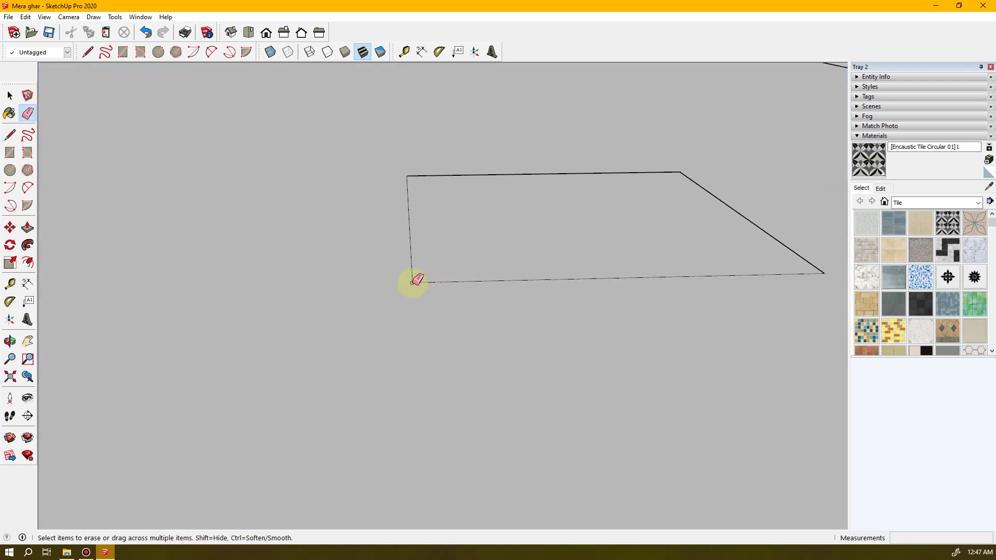
drag(413, 282, 489, 298)
mouse_move(489, 298)
middle_down()
mouse_move(562, 331)
mouse_move(240, 349)
middle_up()
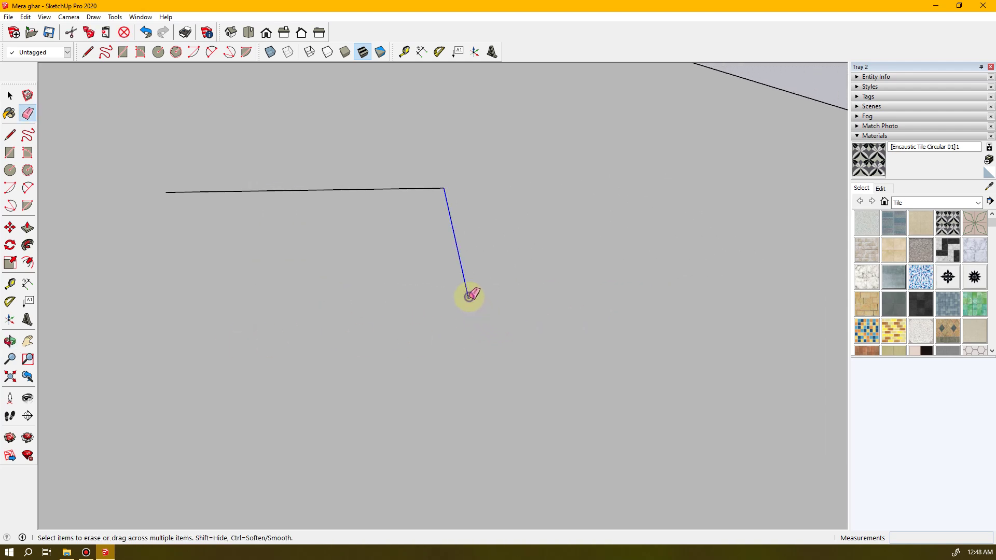
click(444, 187)
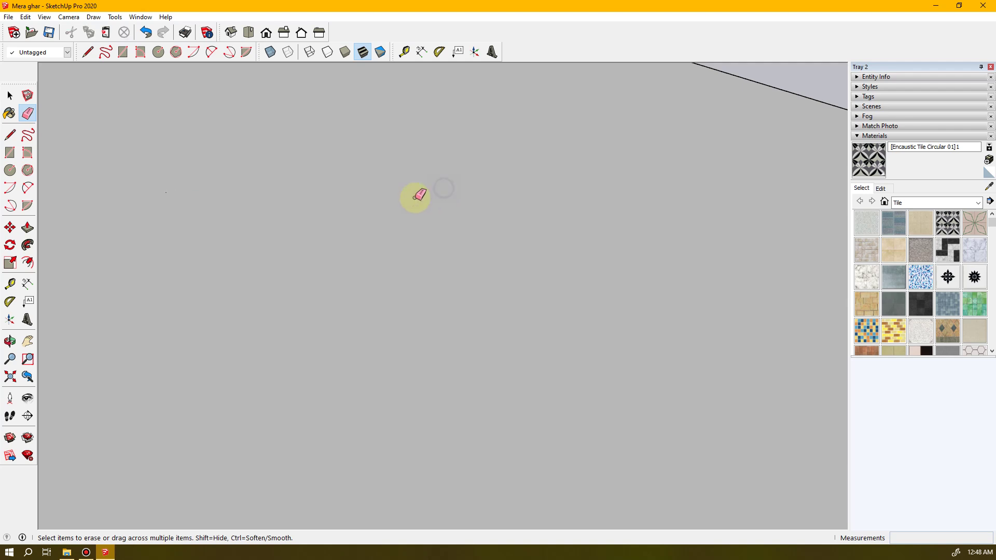
- Erase the thin overlap lines where the baluster straddling the corner post's edge extends into the post's top face
key(space)
mouse_move(214, 251)
middle_down()
mouse_move(290, 297)
mouse_move(279, 315)
middle_up()
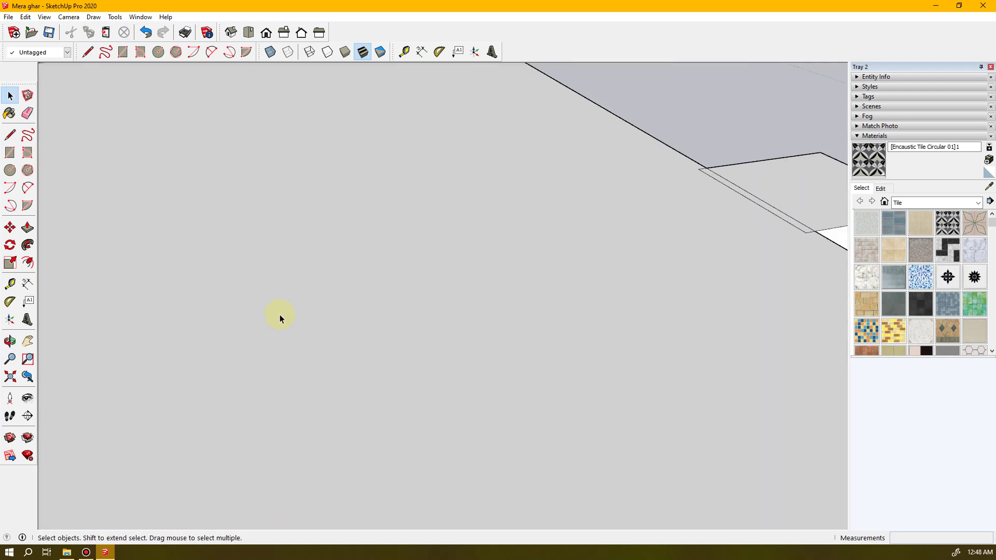
scroll(279, 314, down, 5)
middle_drag(487, 362, 242, 389)
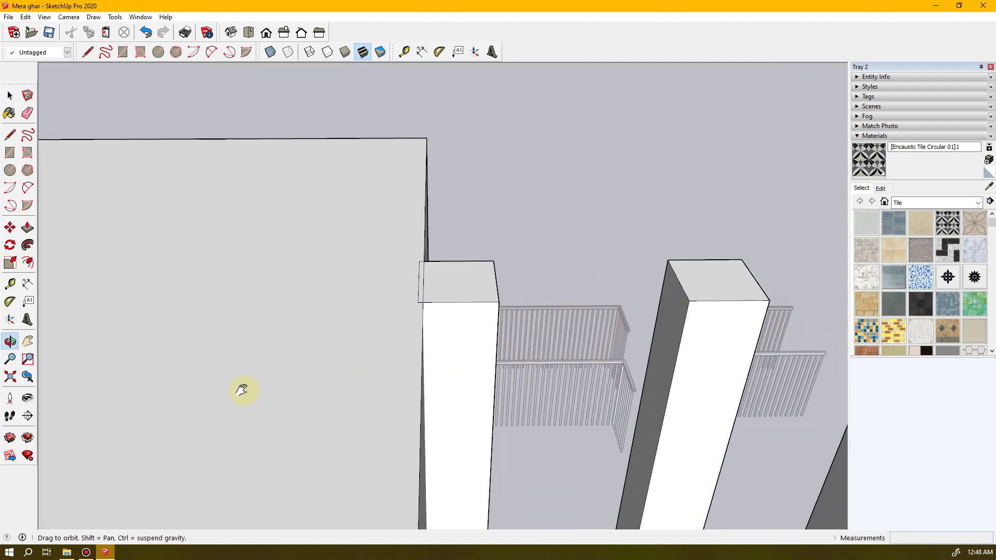
key(e)
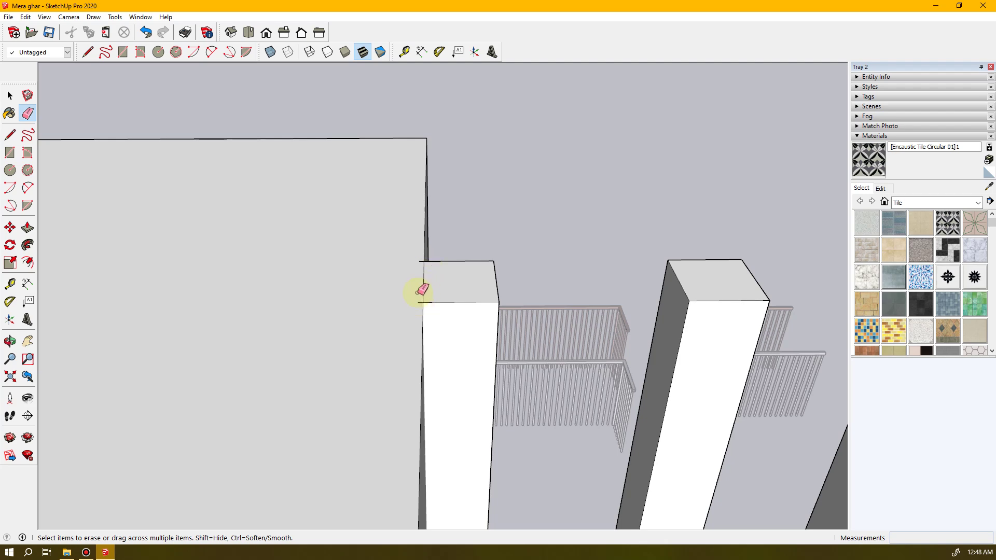
scroll(421, 290, up, 4)
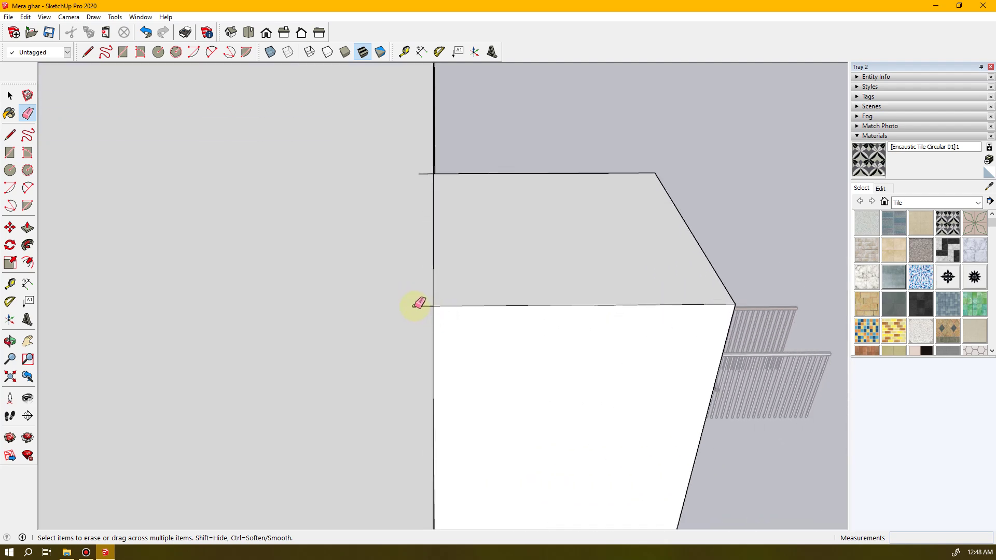
click(415, 306)
mouse_move(428, 342)
middle_down()
mouse_move(471, 286)
mouse_move(335, 260)
mouse_move(418, 263)
mouse_move(474, 238)
mouse_move(453, 192)
mouse_move(356, 185)
mouse_move(350, 204)
middle_up()
scroll(596, 262, down, 6)
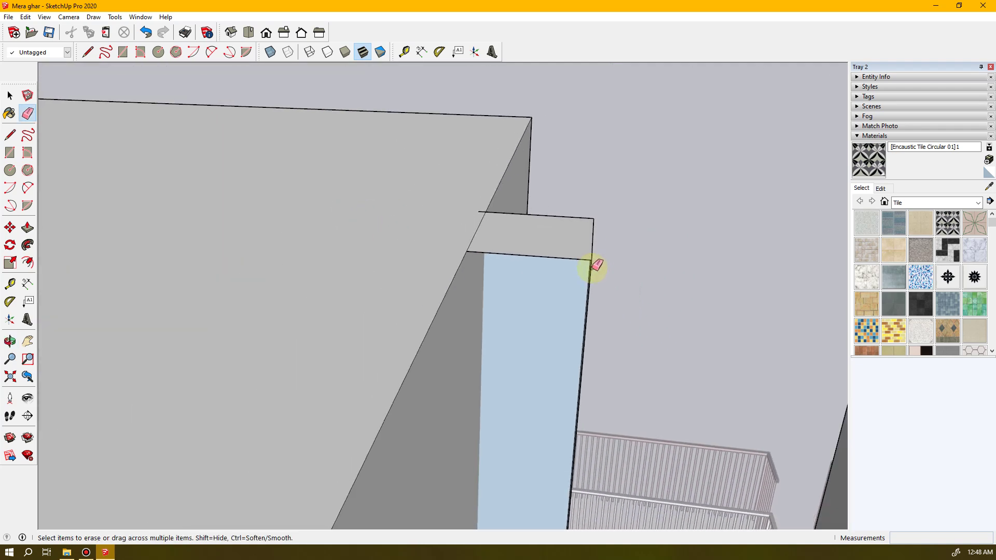
- Erase the corner edges of the narrow block projecting from the end of the wall
middle_drag(704, 337, 529, 302)
scroll(442, 263, up, 4)
scroll(442, 263, up, 5)
middle_drag(360, 274, 953, 344)
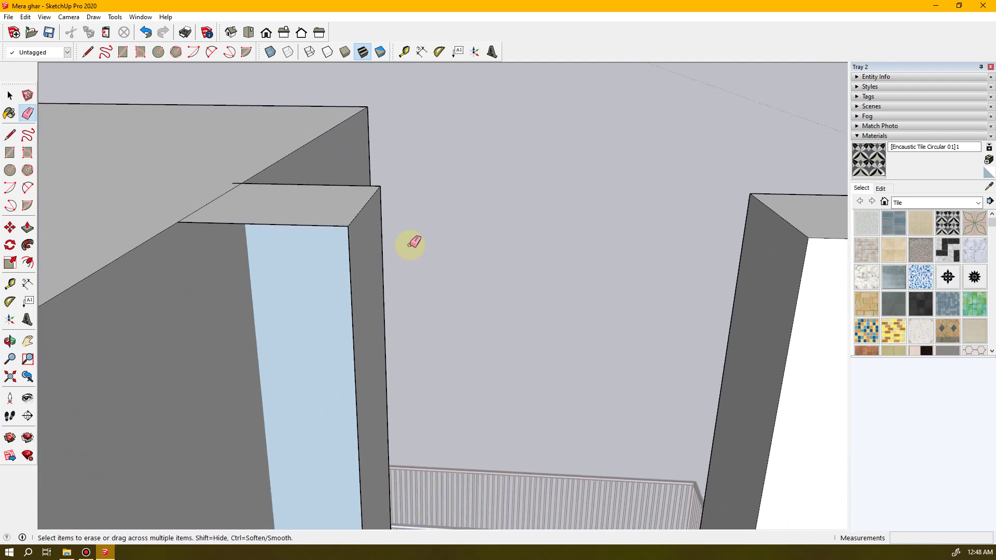
click(348, 225)
click(382, 185)
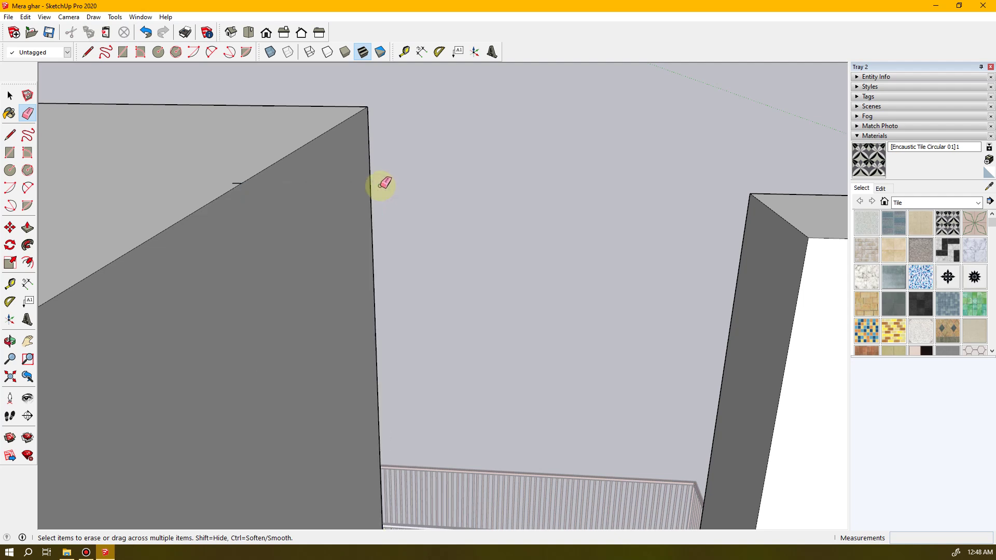
- Erase the leftover edge segments between the balusters along the first stretch of the long balcony railing's base
middle_drag(362, 311, 402, 287)
mouse_move(427, 371)
middle_down()
mouse_move(425, 402)
mouse_move(422, 336)
mouse_move(453, 355)
mouse_move(436, 257)
mouse_move(445, 337)
mouse_move(487, 462)
mouse_move(453, 472)
mouse_move(420, 445)
middle_up()
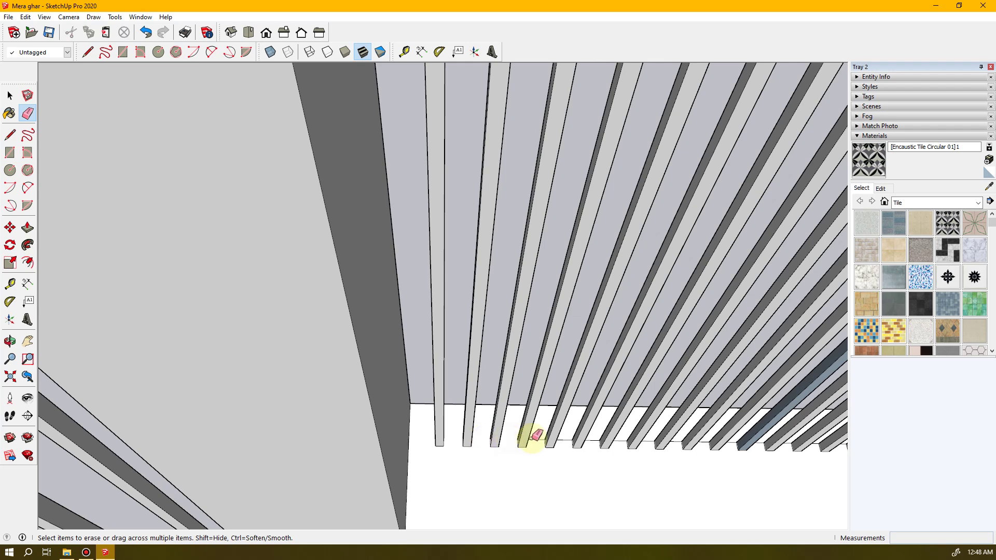
drag(541, 440, 707, 440)
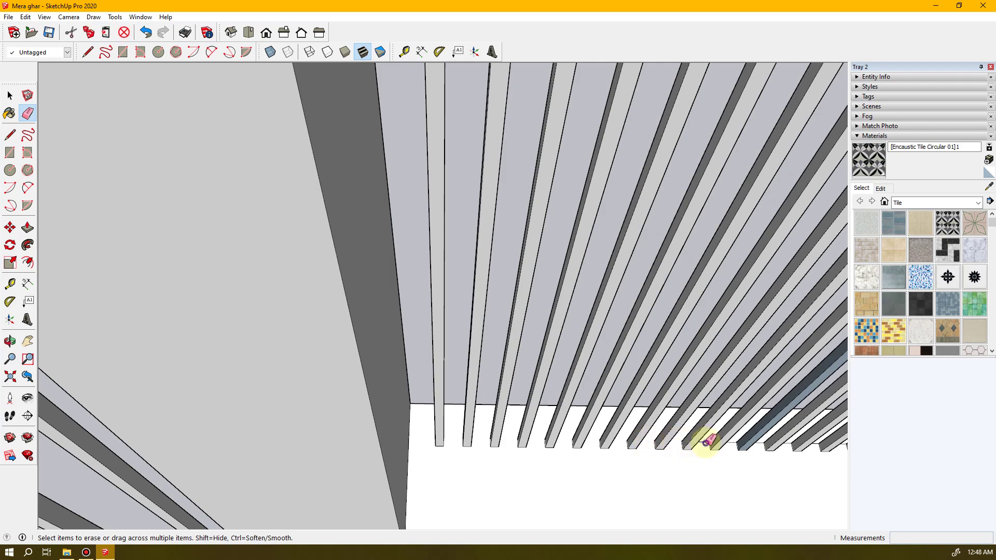
mouse_move(667, 422)
middle_down()
mouse_move(596, 407)
mouse_move(282, 394)
mouse_move(336, 399)
middle_up()
drag(346, 419, 384, 419)
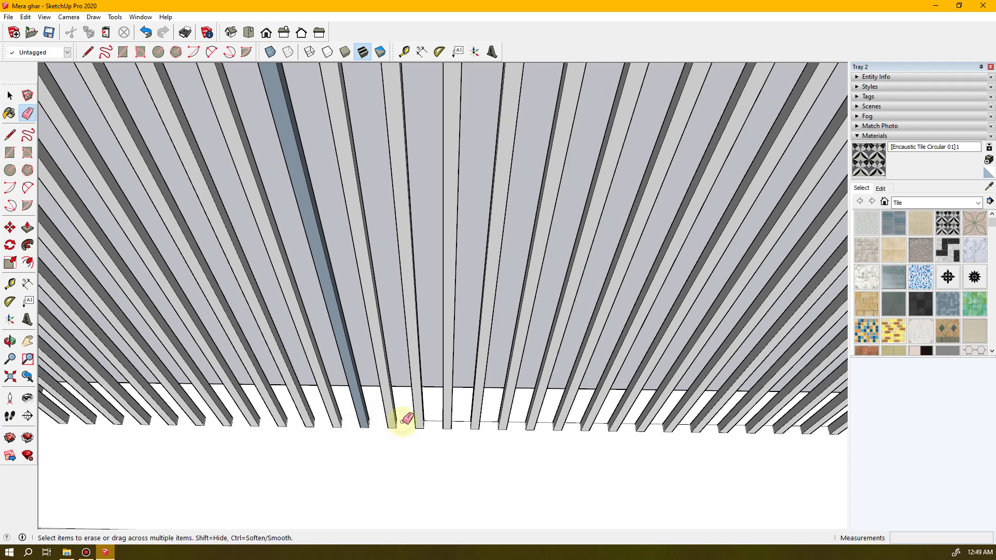
drag(435, 421, 691, 424)
- Erase the leftover base edge segments between the balusters in the middle of the long railing, undoing one erasure
middle_drag(708, 425, 313, 426)
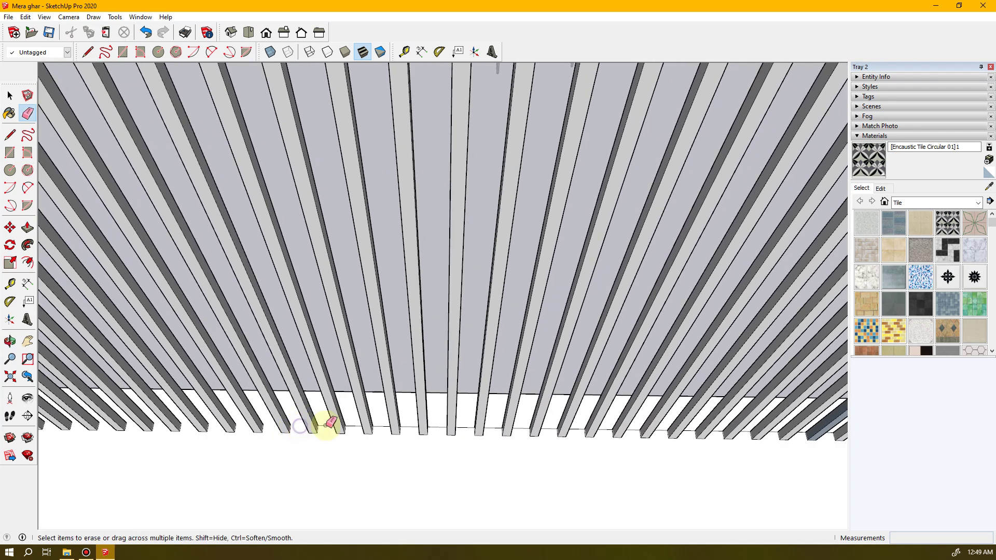
drag(351, 425, 678, 422)
middle_drag(678, 422, 384, 427)
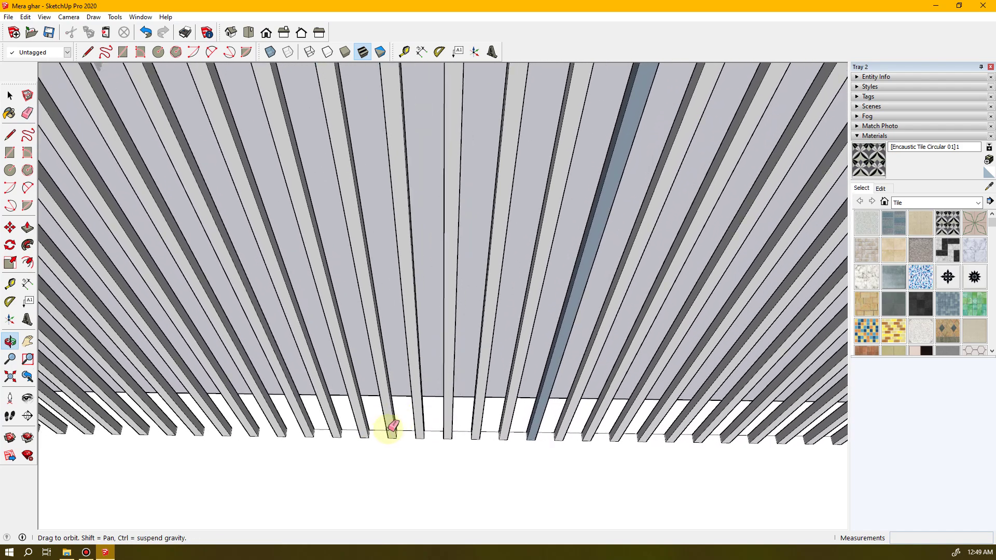
drag(355, 428, 608, 434)
key(ctrl+z)
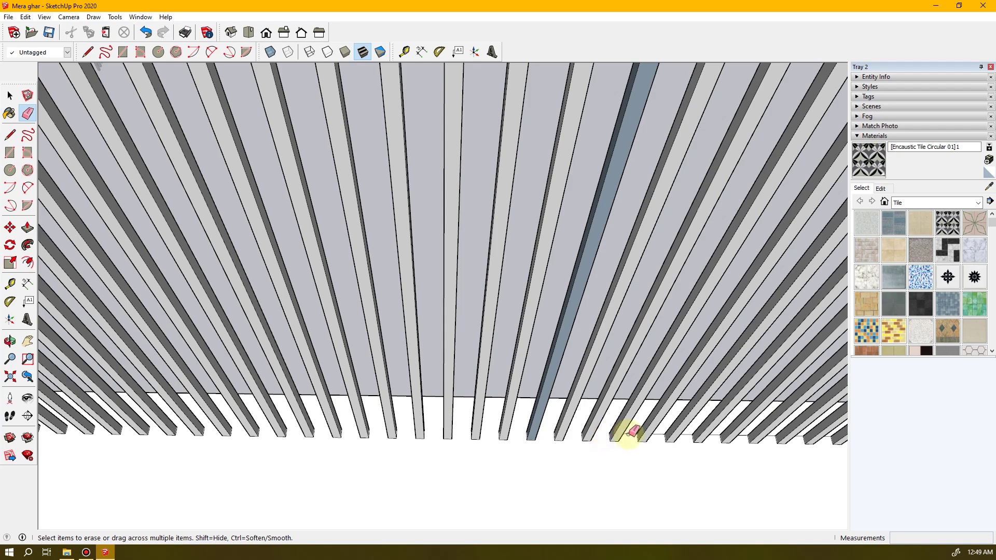
drag(629, 433, 668, 432)
- Erase the remaining base edge segments between the last balusters up to the end post of the long railing
middle_drag(697, 432, 439, 454)
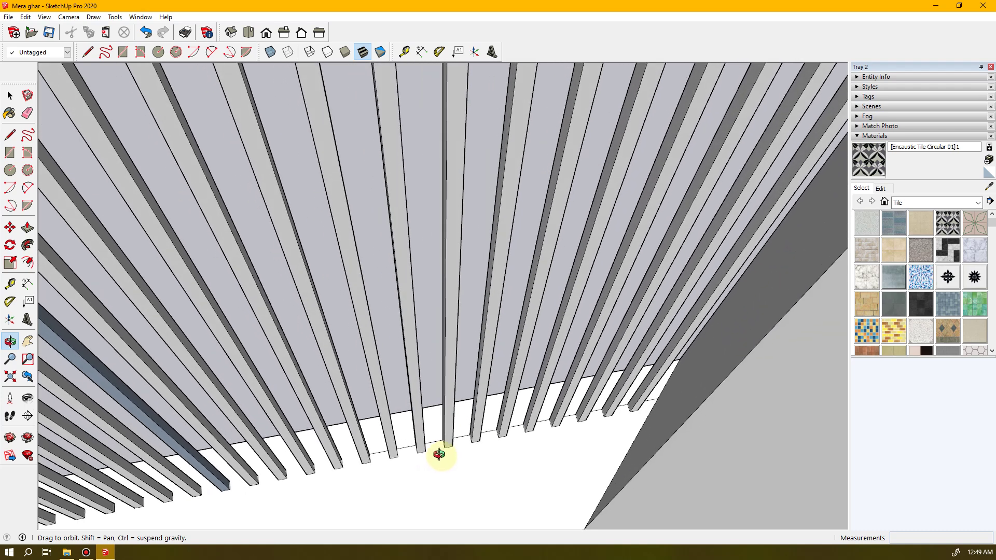
mouse_move(404, 446)
mouse_down()
mouse_move(379, 452)
mouse_move(448, 439)
mouse_up()
drag(465, 436, 567, 414)
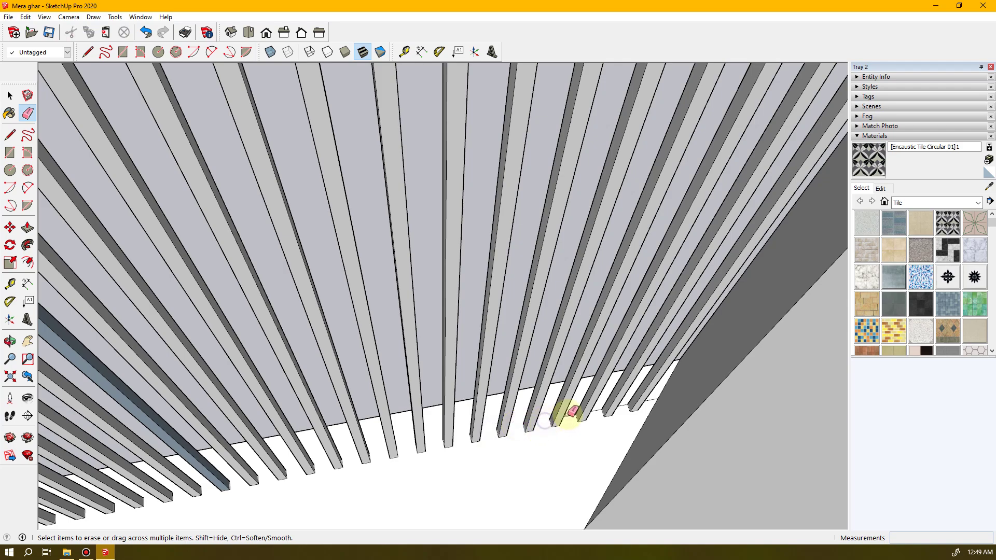
mouse_move(438, 396)
middle_down()
mouse_move(551, 440)
mouse_move(453, 422)
mouse_move(623, 415)
mouse_move(344, 438)
mouse_move(504, 437)
middle_up()
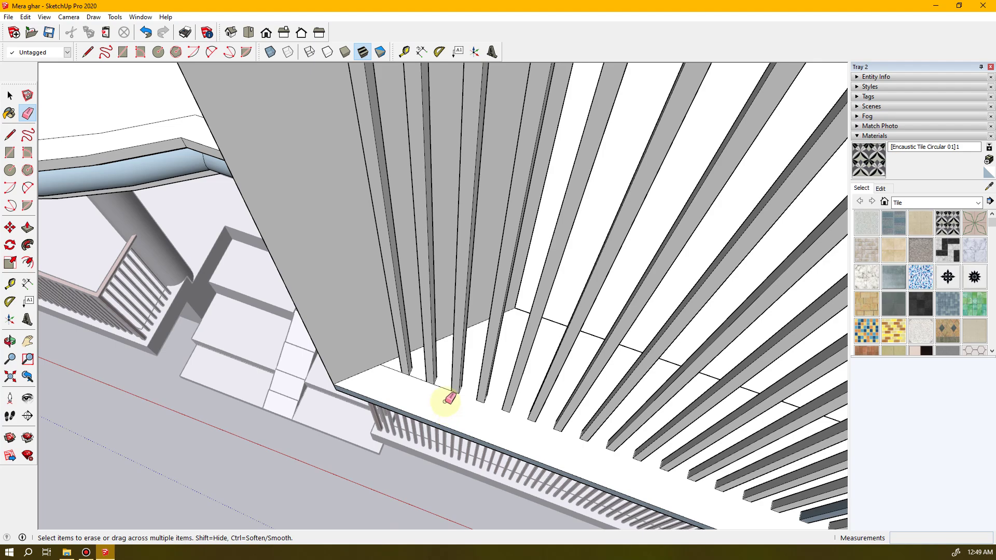
drag(439, 388, 402, 370)
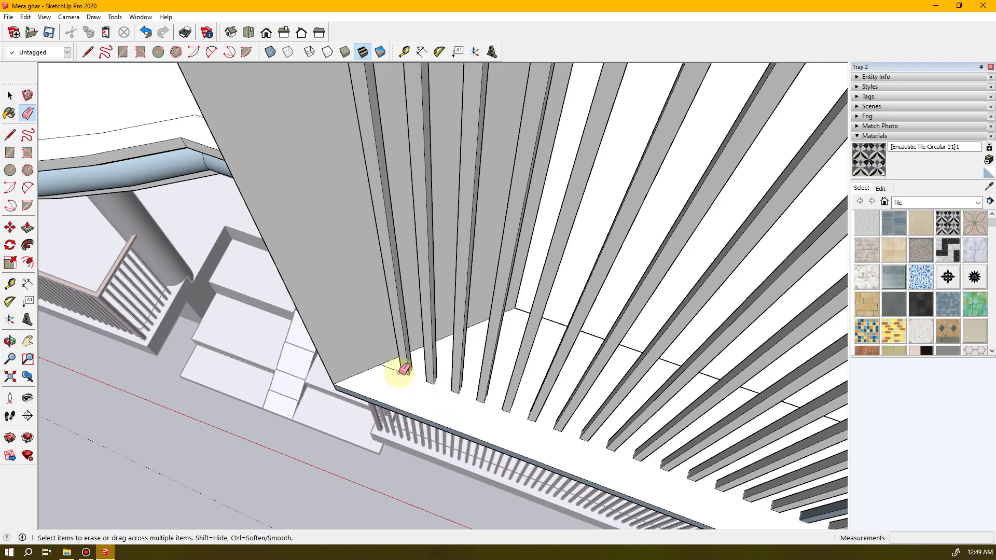
key(space)
scroll(532, 412, down, 4)
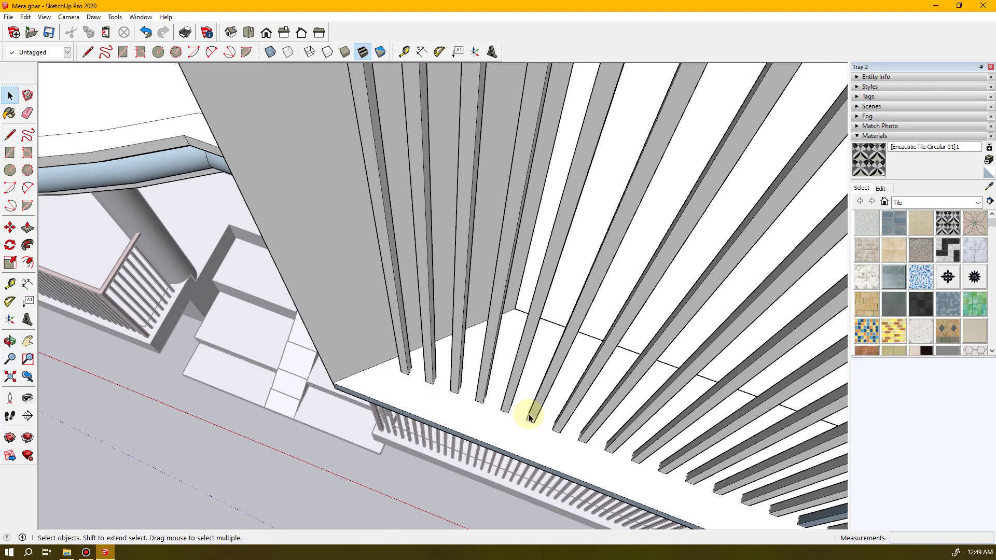
- Erase the leftover base edge segments between the other front railing's balusters, from the post beside the curved balcony to midway
scroll(525, 427, down, 3)
middle_drag(638, 444, 518, 377)
scroll(518, 378, up, 6)
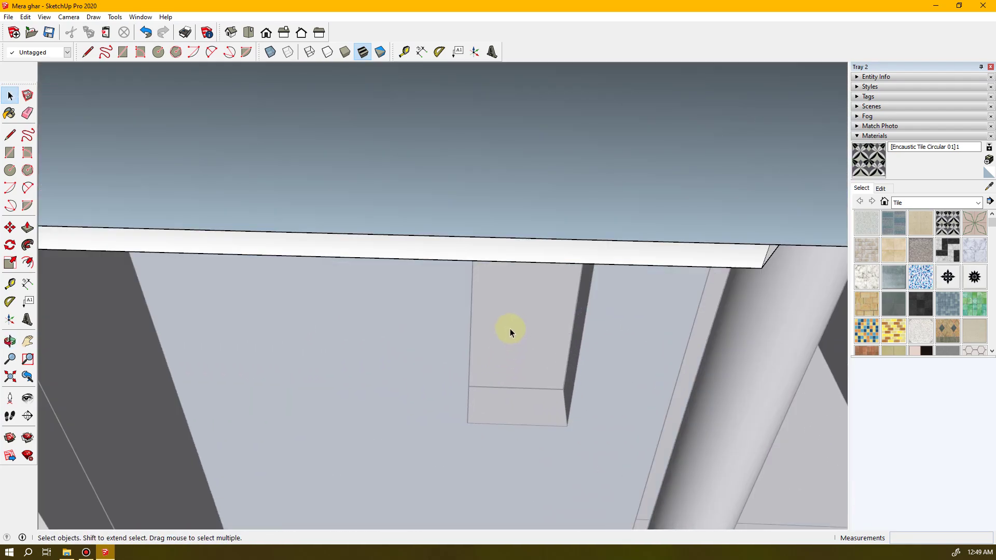
scroll(490, 342, down, 5)
middle_drag(503, 327, 477, 371)
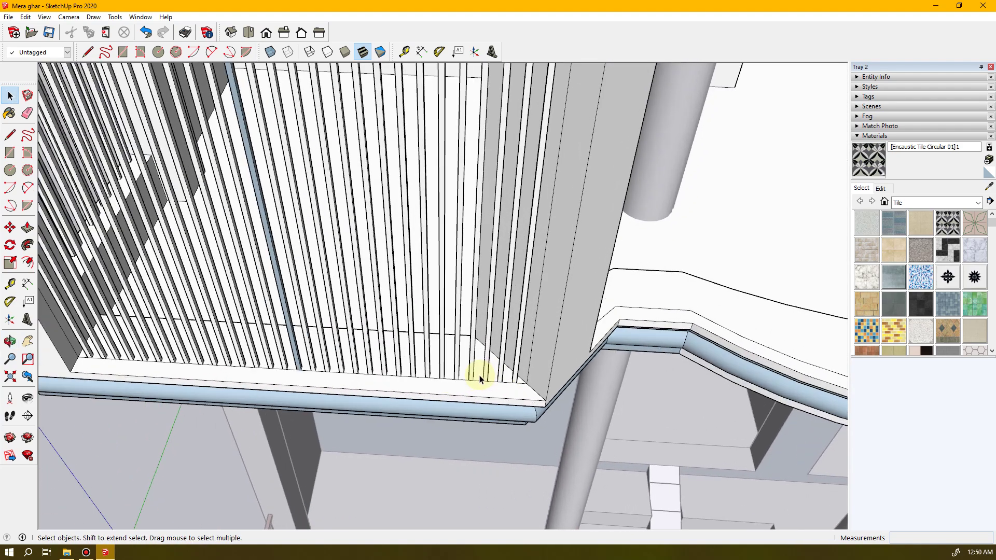
scroll(480, 376, up, 3)
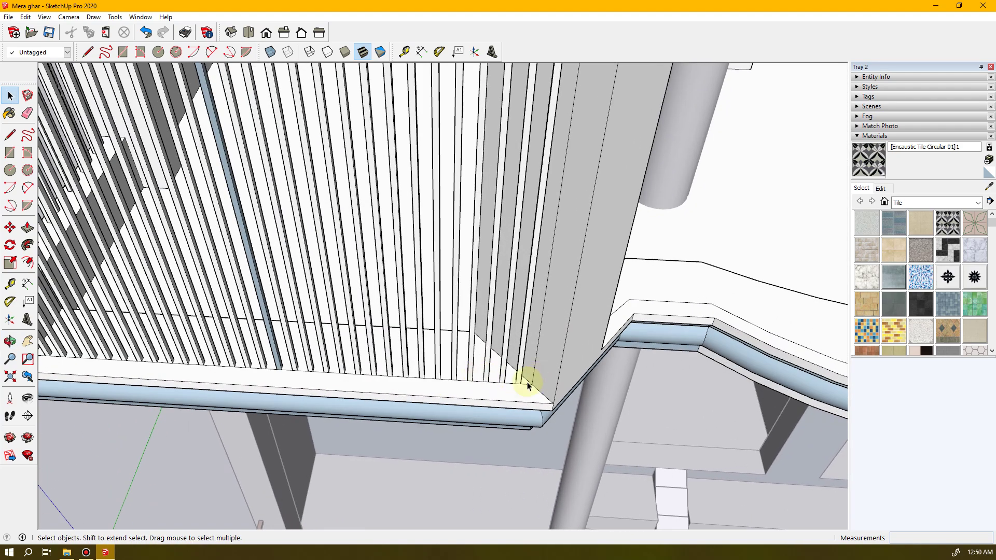
key(l)
key(e)
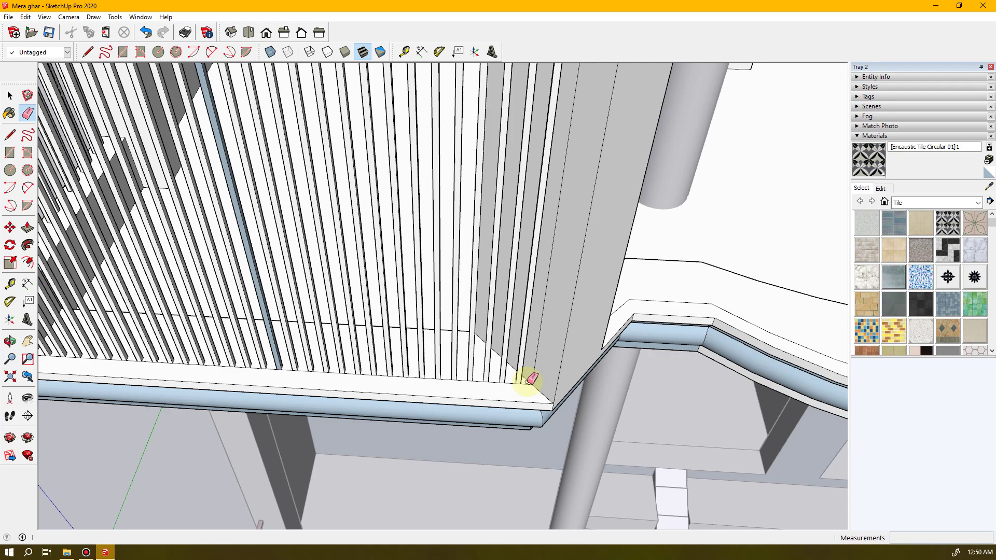
scroll(529, 377, up, 2)
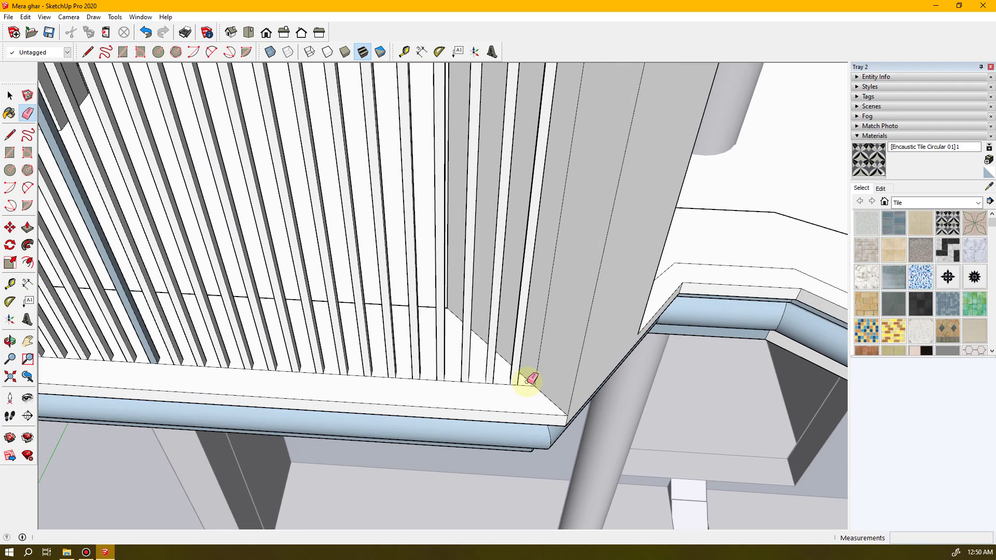
mouse_move(524, 378)
middle_down()
mouse_move(516, 391)
mouse_move(444, 388)
mouse_move(554, 413)
middle_up()
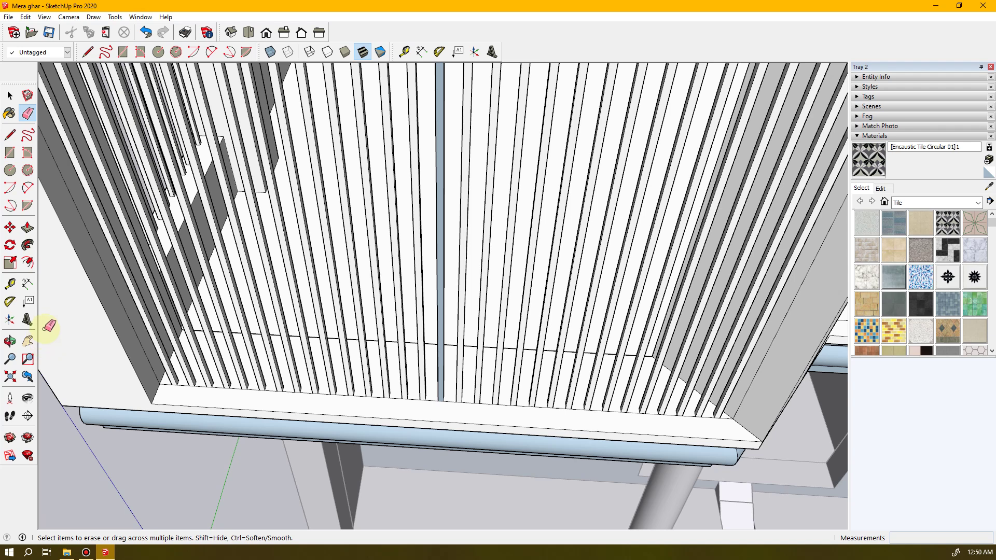
click(123, 303)
click(760, 369)
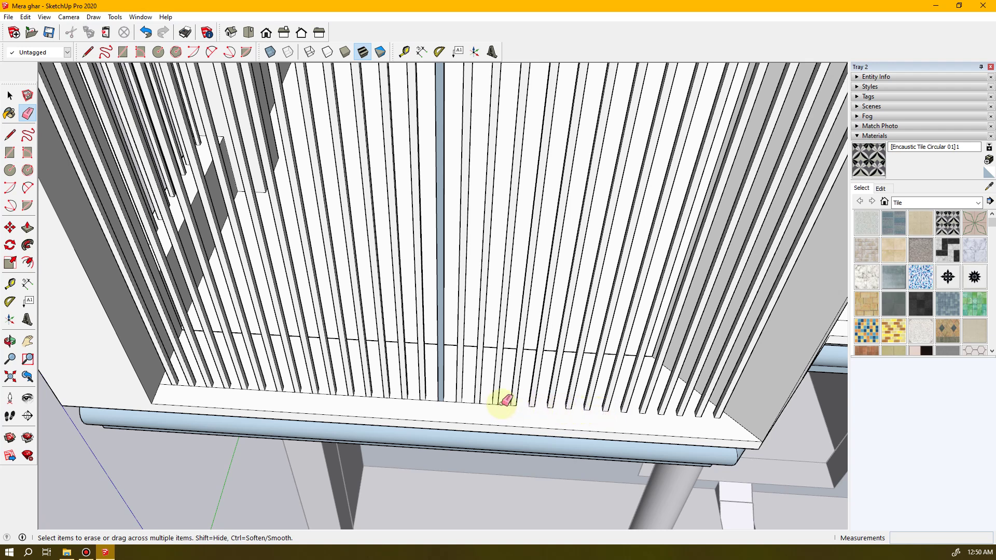
- Erase the remaining base edge segments between that railing's balusters, from midway to the outer corner post
drag(501, 404, 491, 405)
click(468, 404)
click(442, 402)
drag(415, 401, 310, 392)
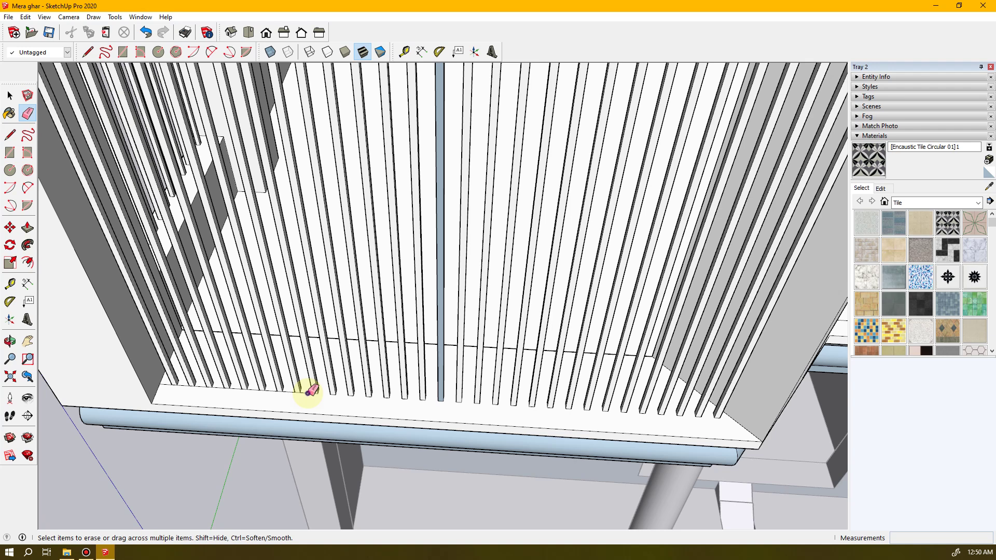
drag(288, 391, 186, 387)
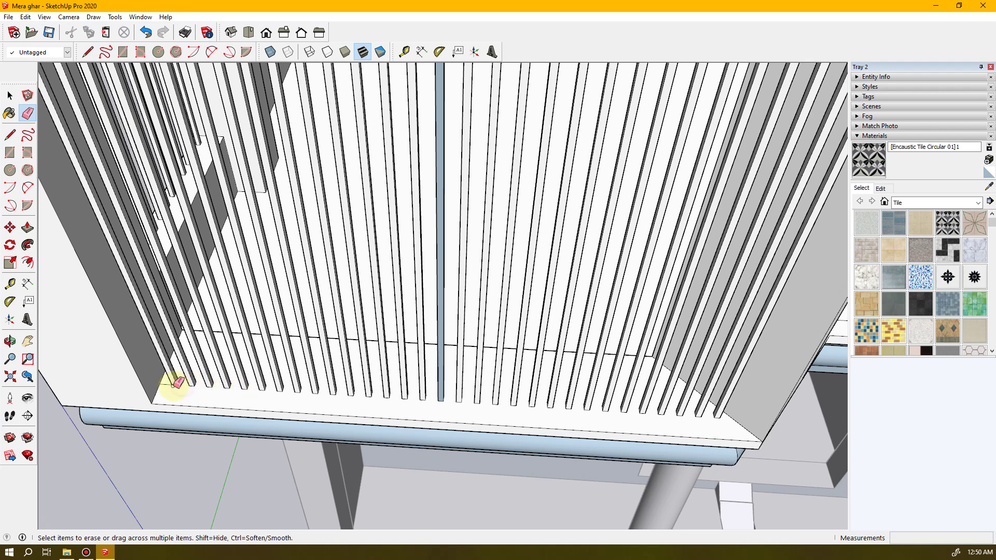
drag(169, 381, 275, 411)
key(space)
- Inspect the upper-floor balcony railings and posts from the front, the corners and the side
mouse_move(355, 429)
middle_down()
mouse_move(412, 432)
mouse_move(255, 416)
mouse_move(422, 418)
mouse_move(373, 418)
middle_up()
scroll(413, 433, down, 6)
scroll(591, 418, up, 3)
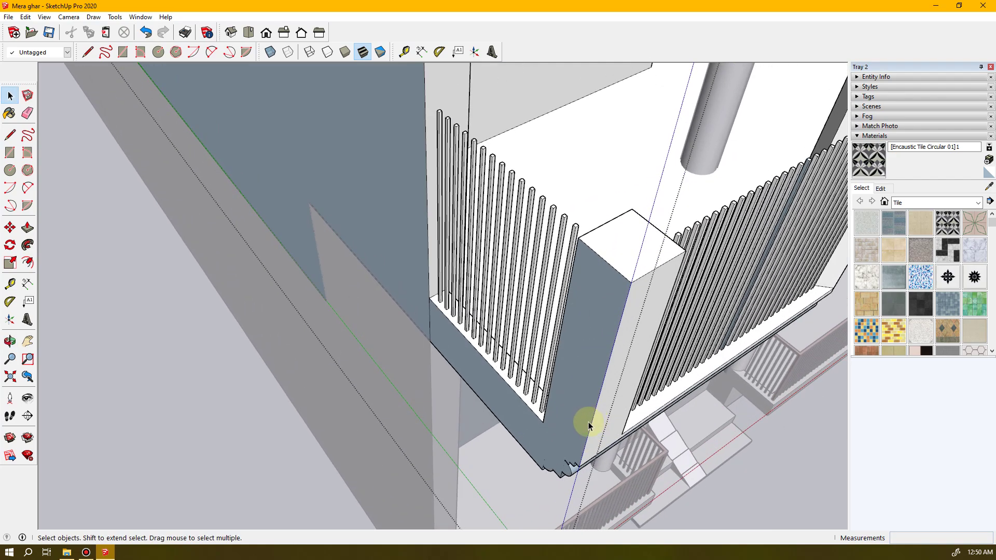
scroll(590, 421, down, 4)
middle_drag(667, 407, 506, 407)
scroll(503, 412, up, 3)
scroll(614, 431, down, 4)
middle_drag(614, 431, 444, 405)
scroll(497, 387, up, 4)
middle_drag(497, 387, 582, 438)
scroll(489, 249, down, 3)
scroll(552, 337, up, 3)
scroll(503, 397, down, 5)
middle_drag(503, 399, 576, 382)
middle_drag(432, 356, 337, 362)
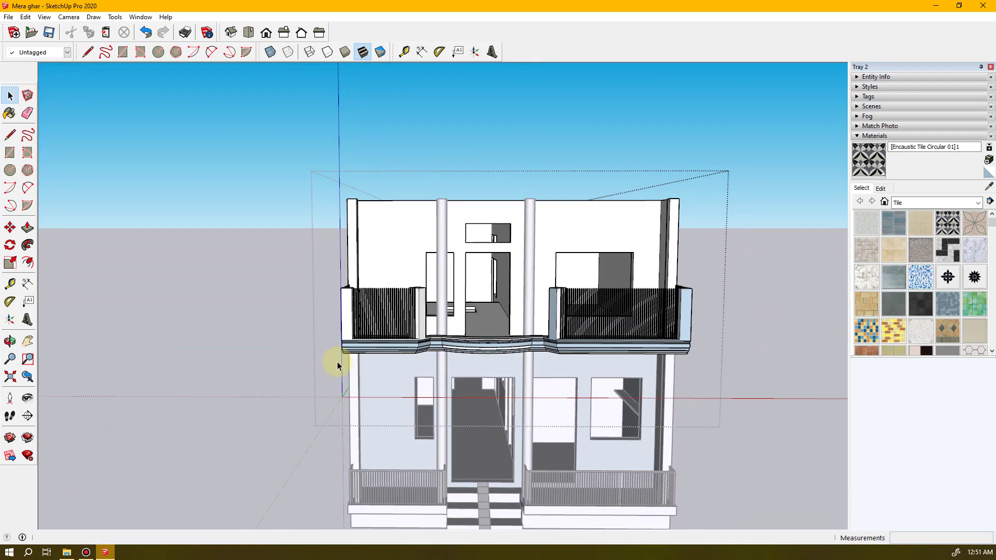
scroll(337, 362, up, 5)
scroll(489, 309, down, 3)
middle_drag(468, 329, 413, 390)
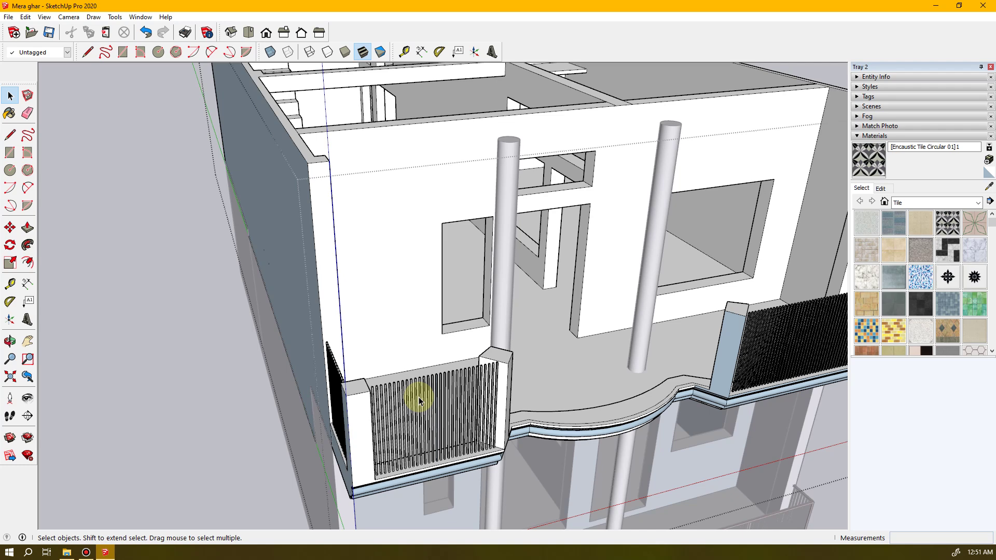
scroll(480, 466, up, 5)
middle_drag(452, 390, 345, 400)
scroll(429, 327, down, 10)
scroll(329, 298, up, 5)
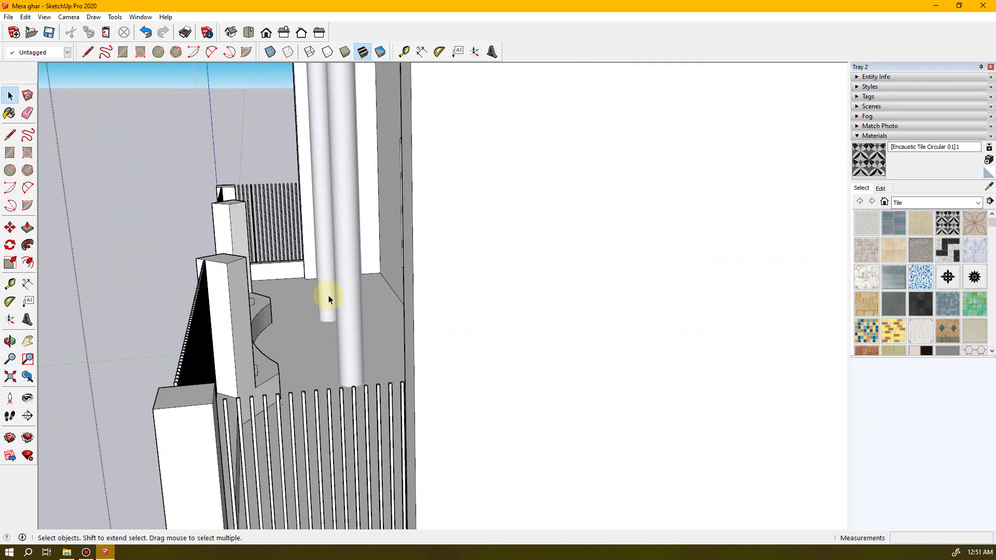
- Select the upper balcony's posts and balusters, together with the side wall face, from a level side view
middle_drag(429, 372, 377, 284)
drag(377, 283, 367, 252)
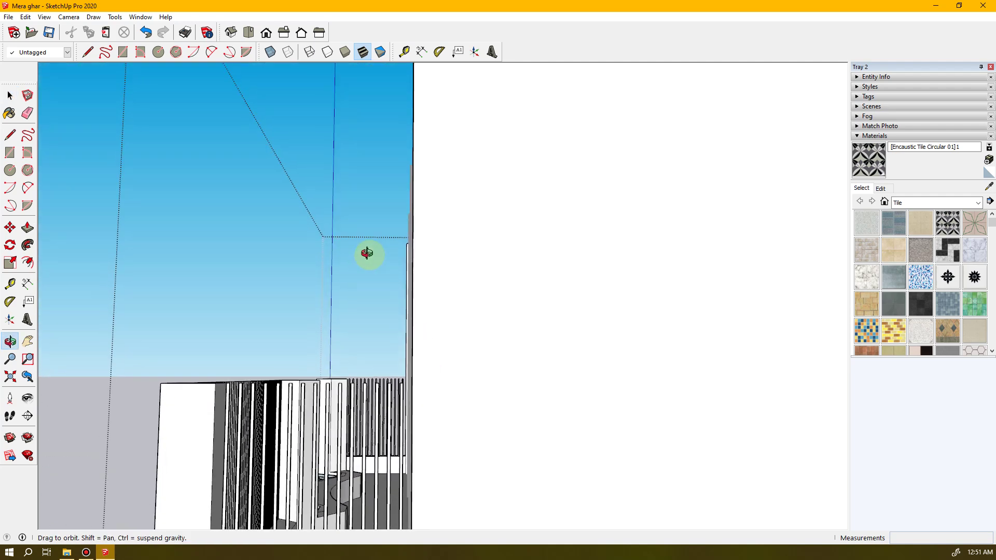
key(space)
middle_drag(368, 253, 367, 262)
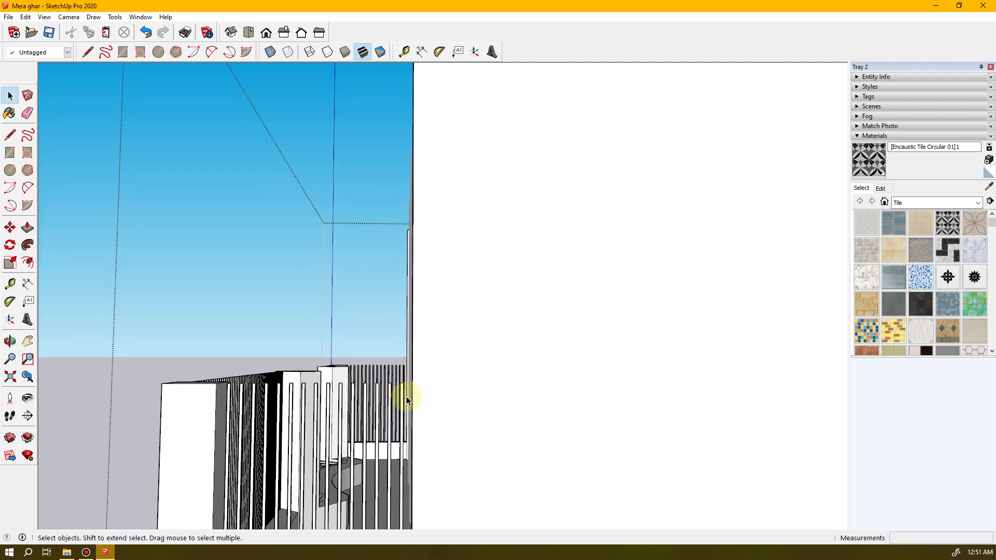
drag(406, 395, 304, 365)
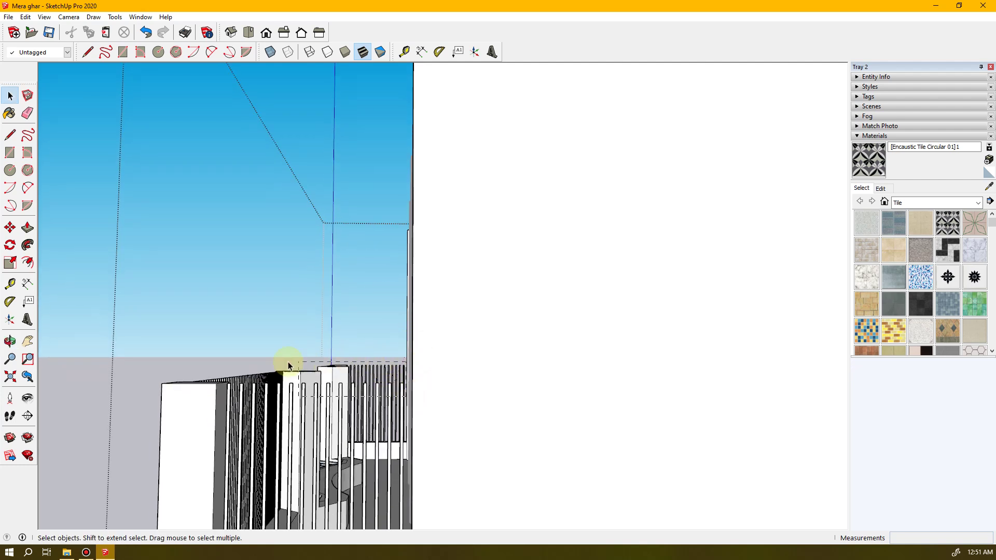
drag(155, 367, 155, 366)
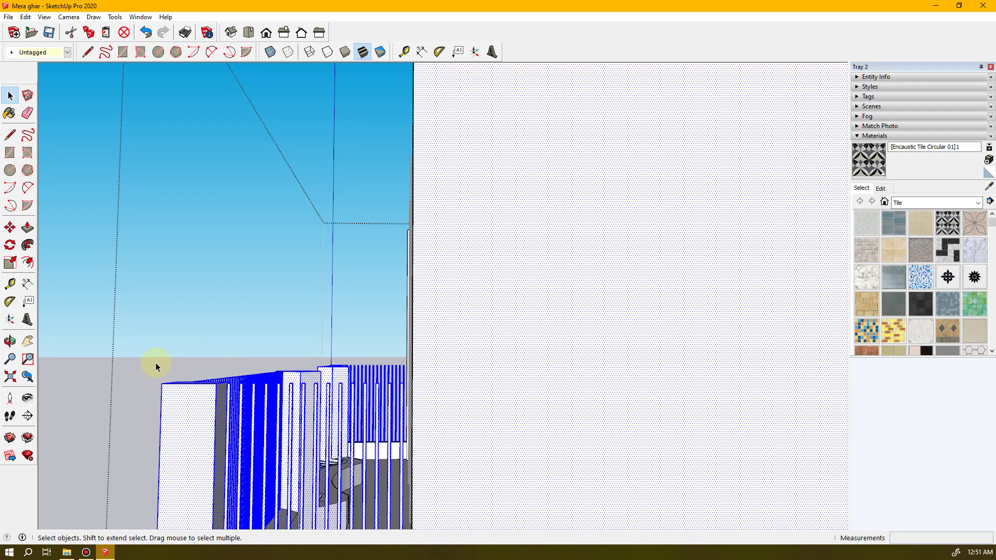
middle_drag(301, 447, 473, 551)
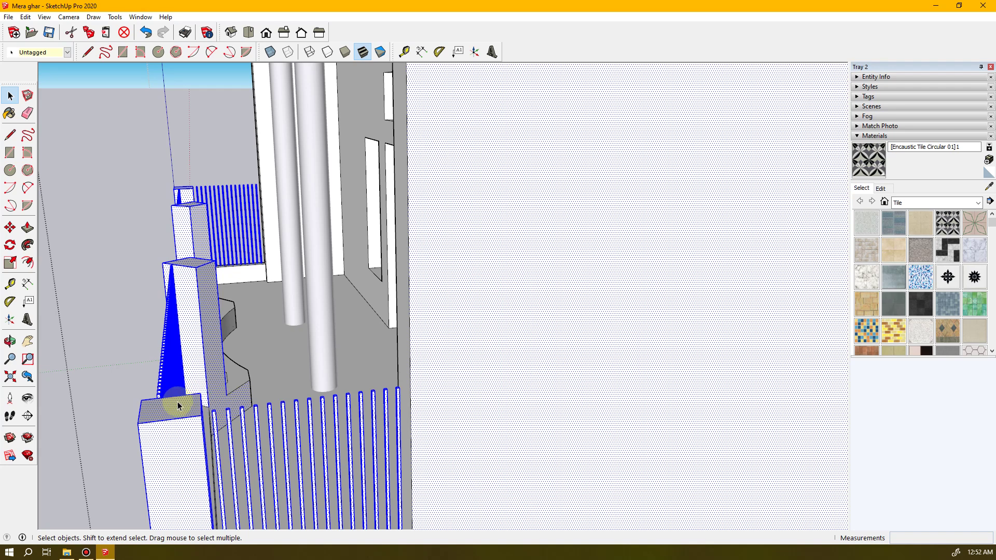
- Try lowering the corner post's top face by 1" with Push/Pull, and undo the change
key(p)
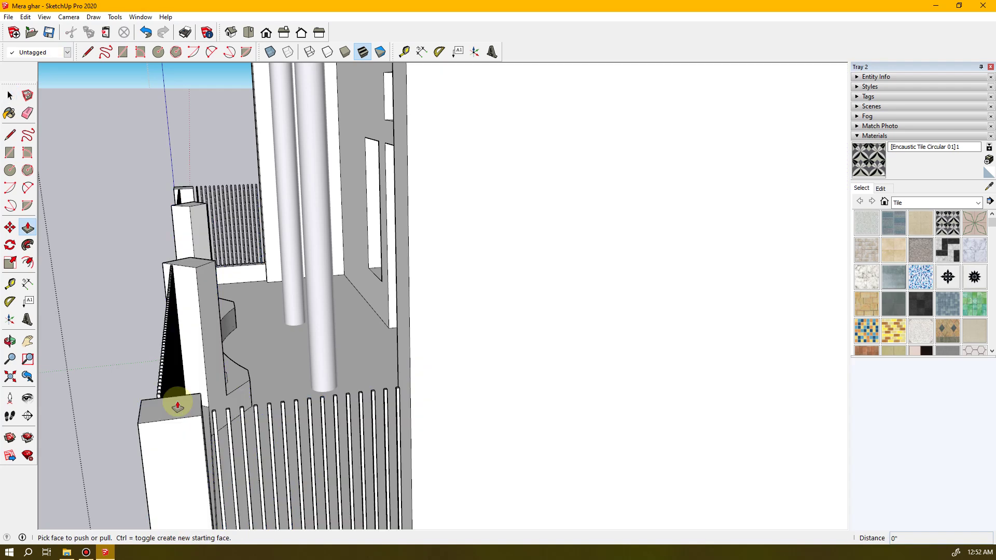
drag(178, 406, 175, 413)
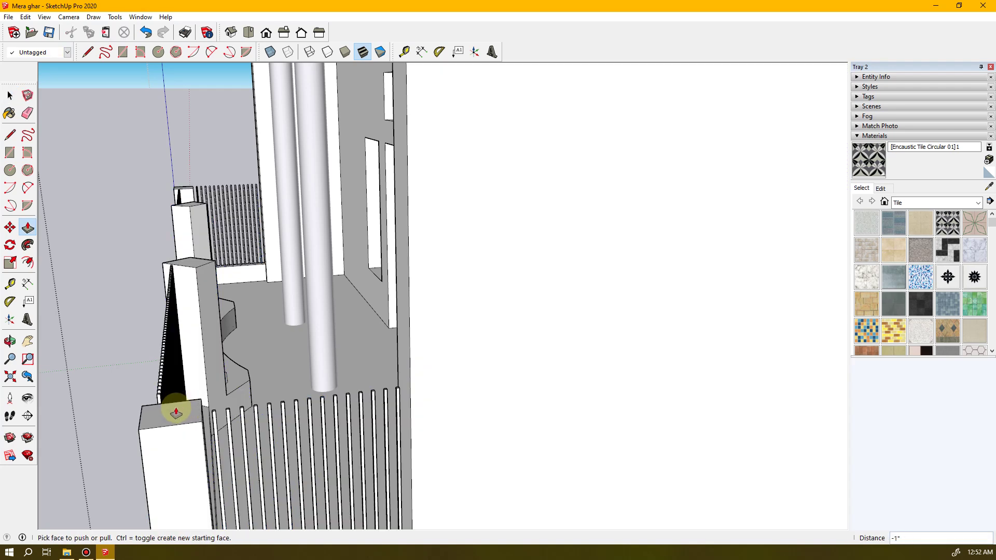
key(ctrl+z)
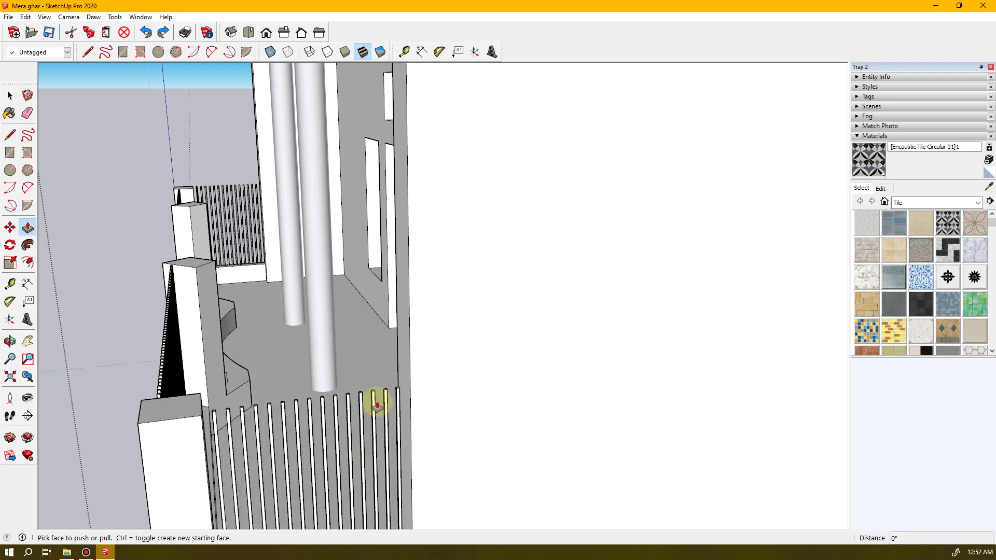
middle_drag(415, 418, 379, 325)
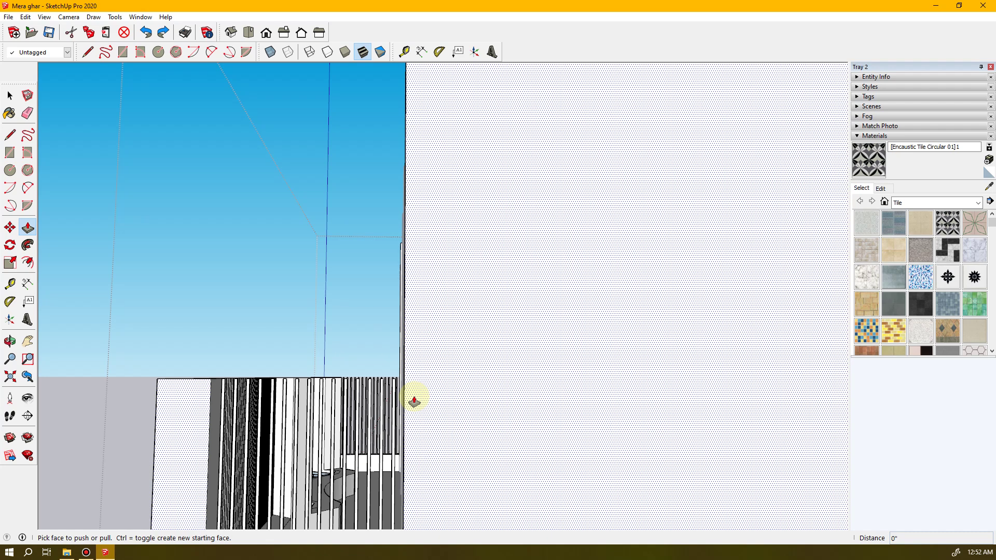
- Select the upper balcony's posts and balusters together with the side wall face, and make them a group
key(space)
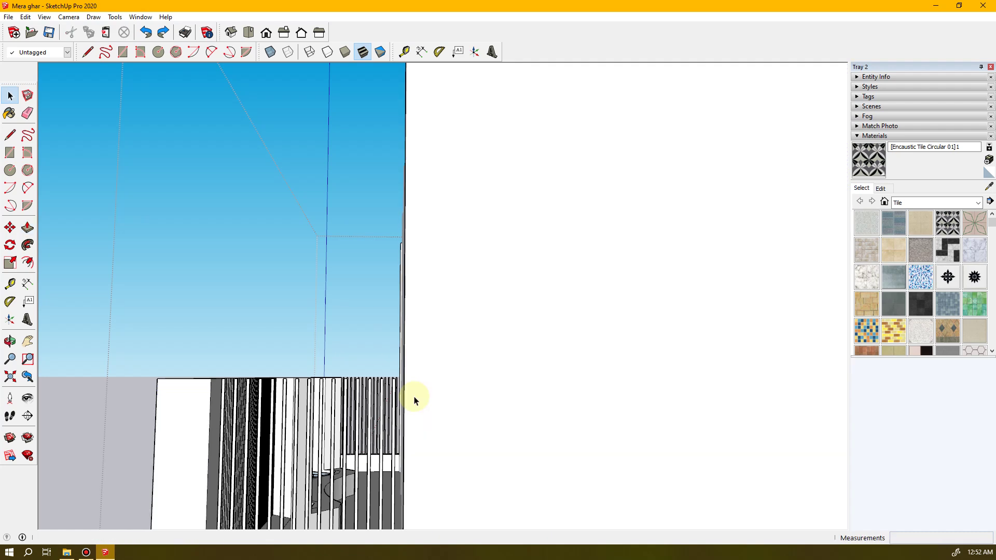
drag(399, 402, 147, 369)
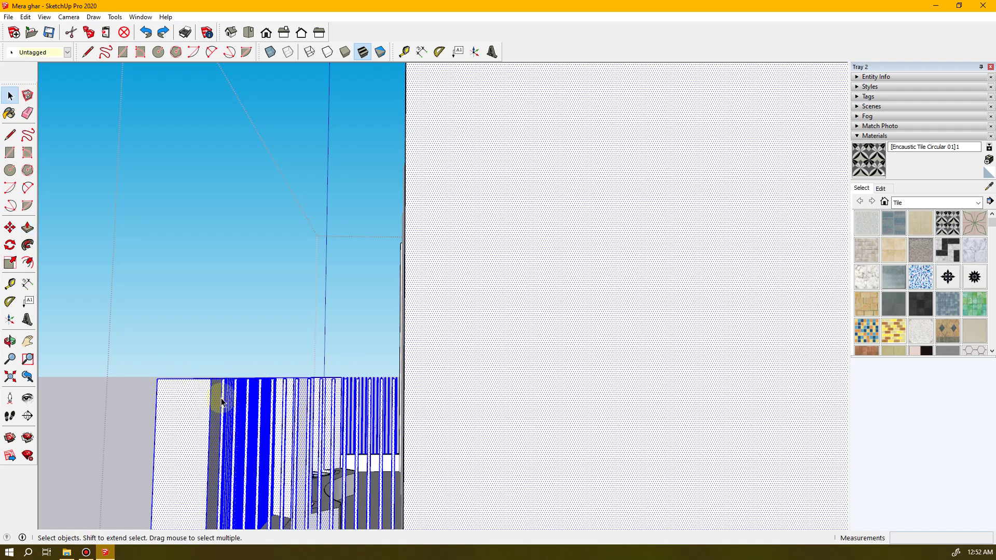
middle_drag(347, 396, 405, 484)
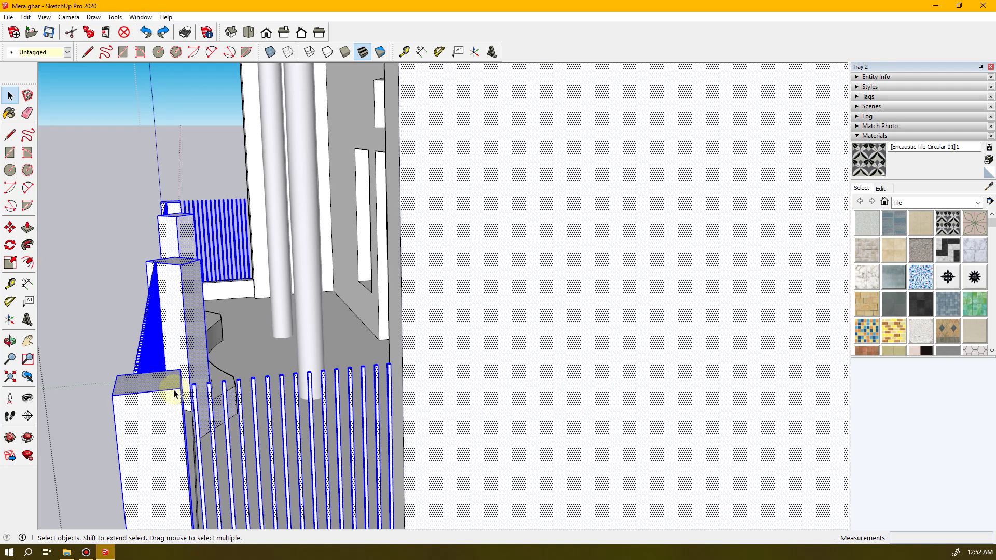
key(ctrl+p)
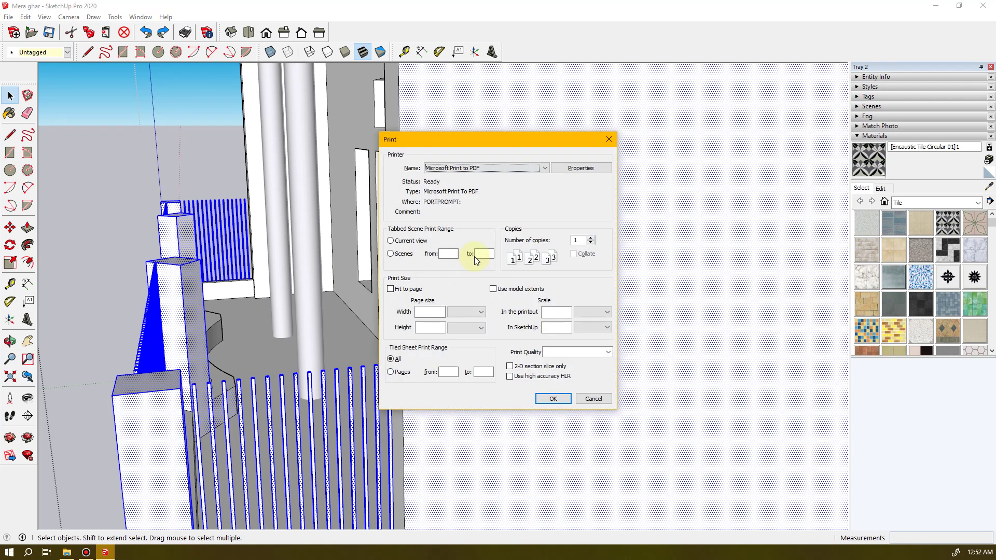
click(609, 140)
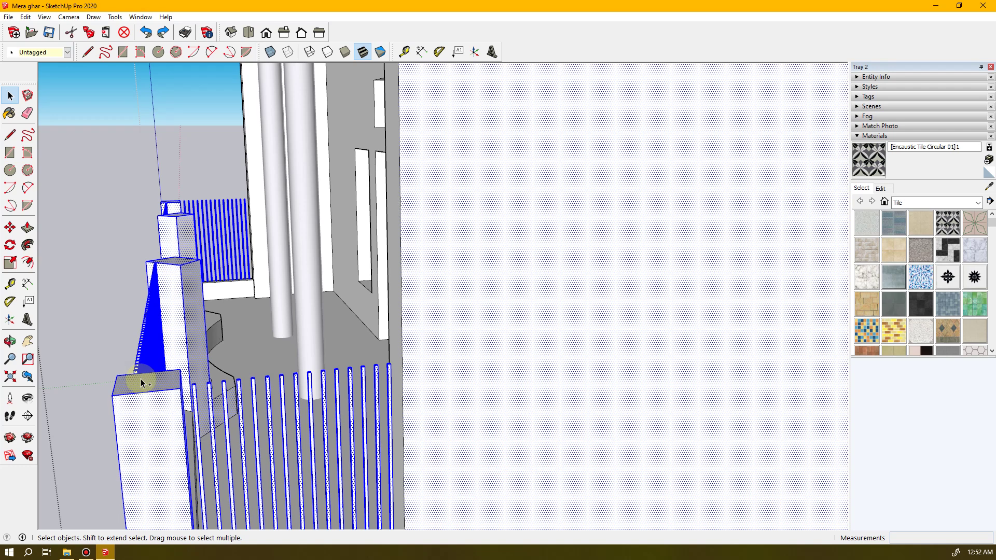
right_click(144, 423)
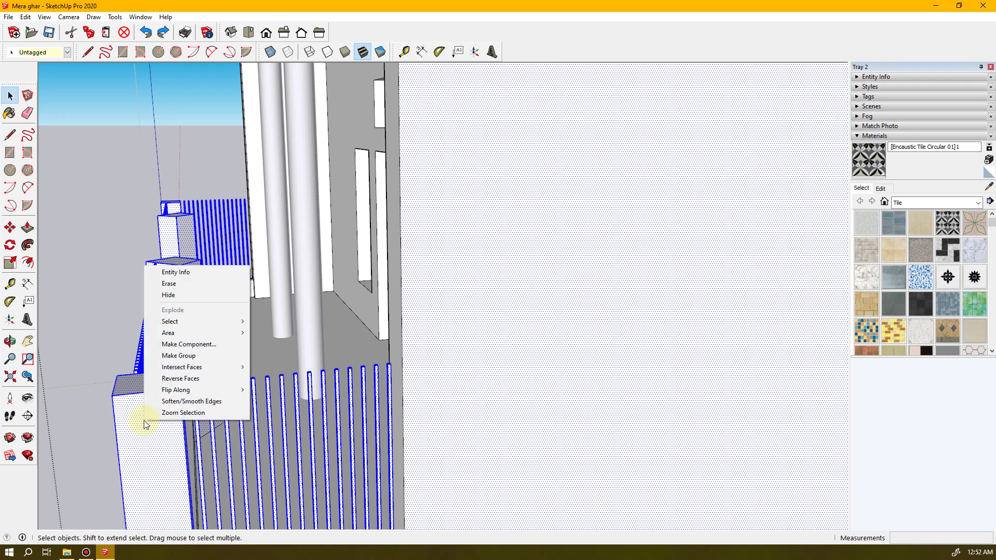
click(173, 357)
middle_drag(191, 400, 214, 434)
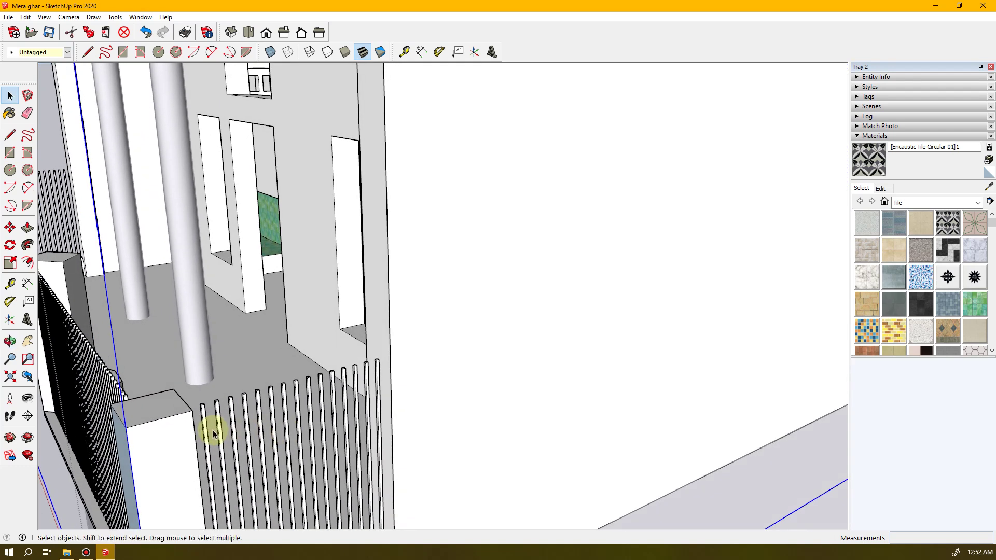
- Check the new group by selecting its corner post and a side baluster, and undo the grouping
click(161, 414)
middle_drag(162, 422, 399, 393)
click(361, 351)
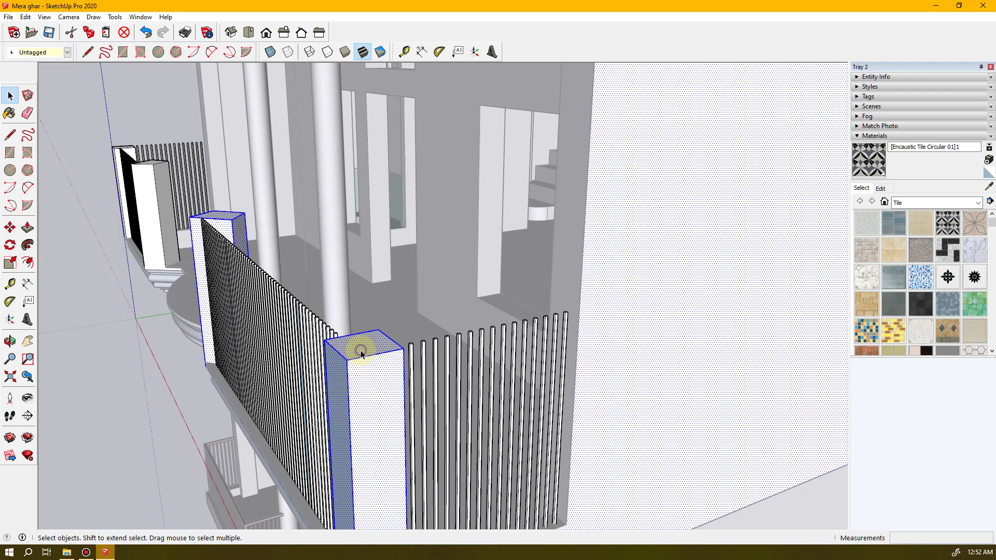
click(441, 401)
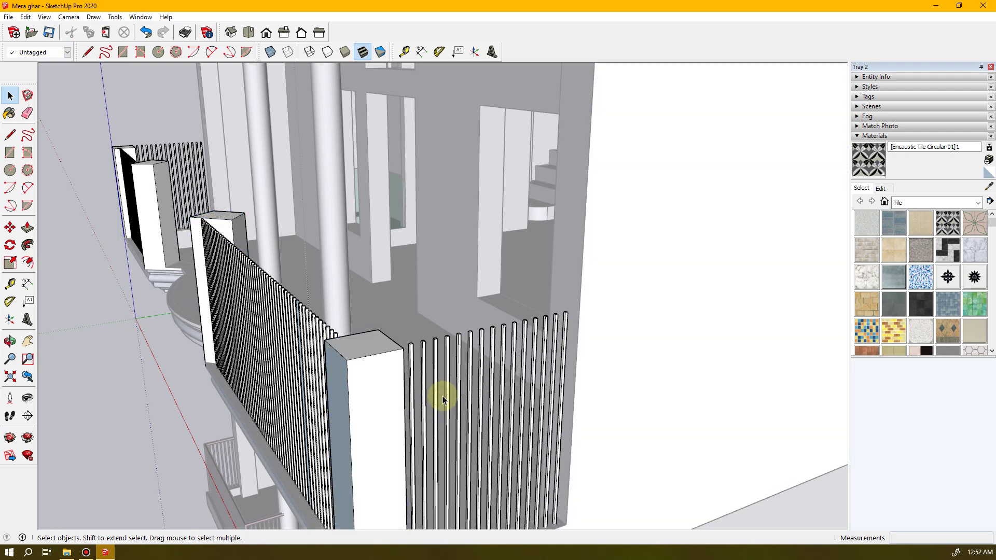
click(447, 391)
double_click(447, 391)
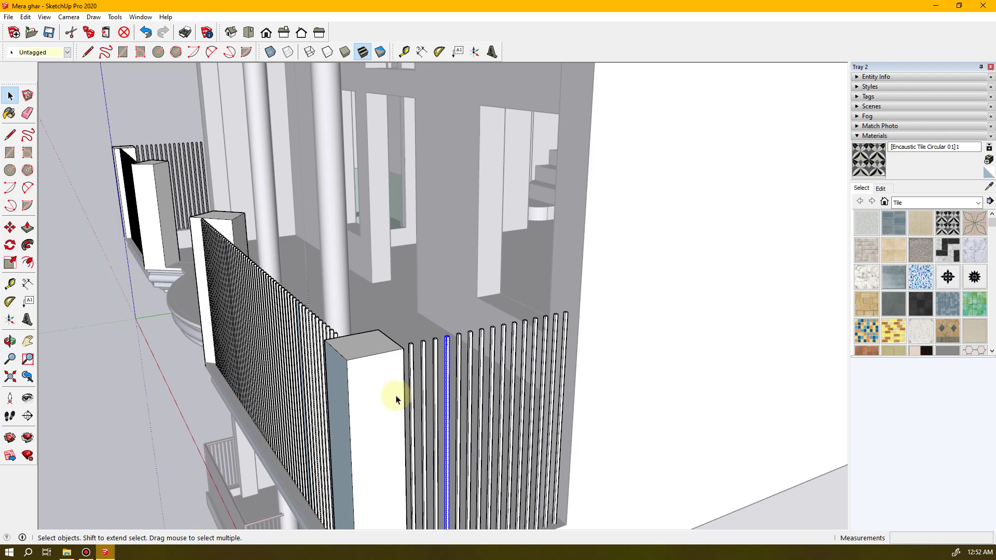
click(369, 392)
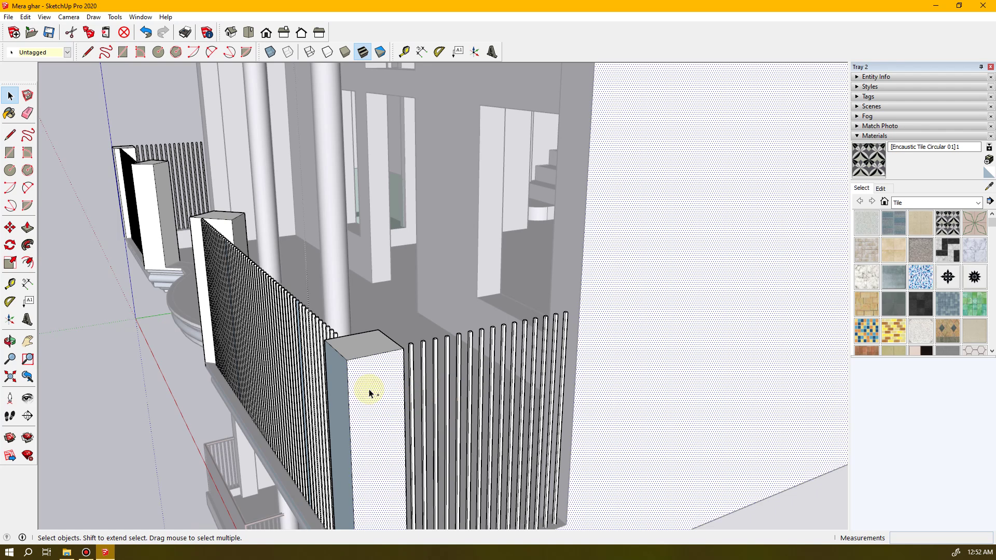
key(ctrl+z)
click(369, 393)
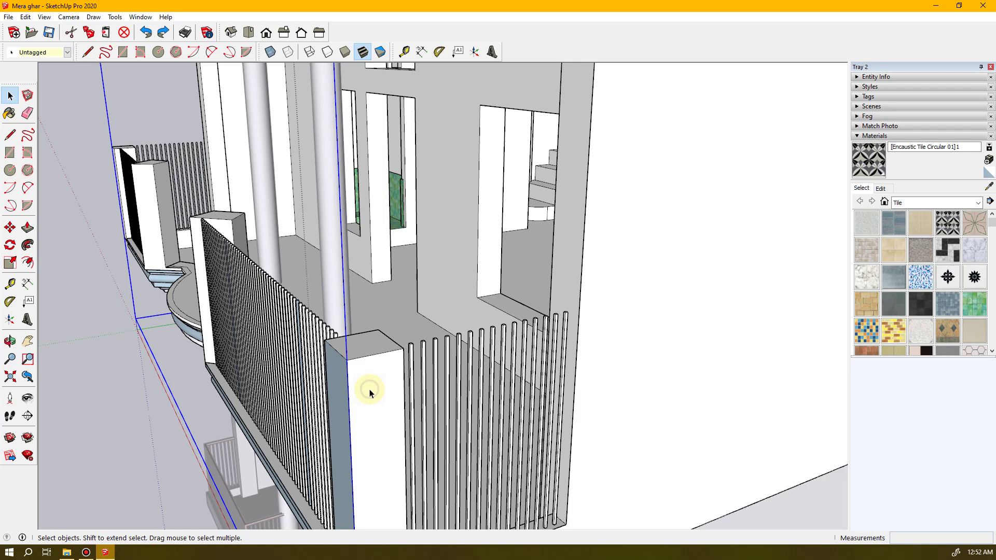
double_click(362, 363)
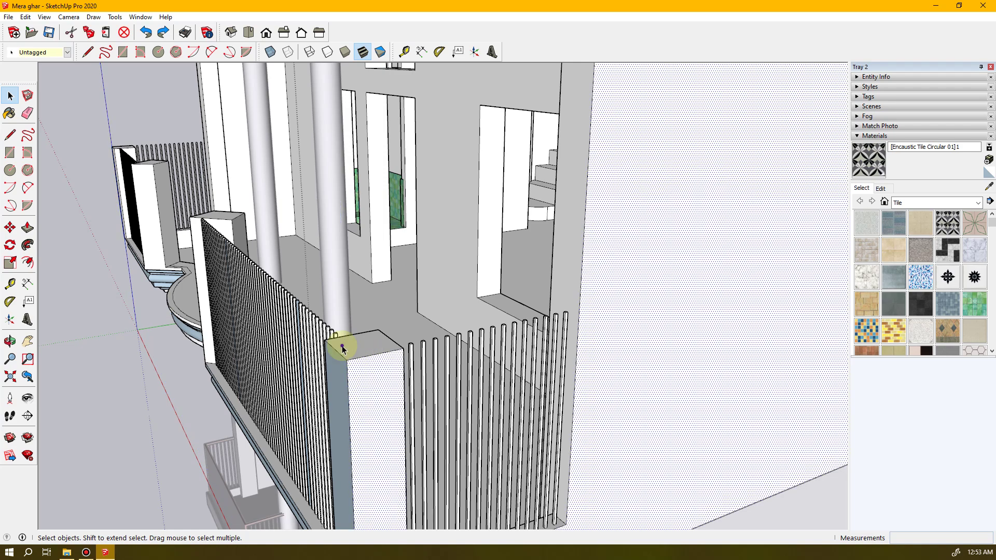
middle_drag(539, 416, 420, 365)
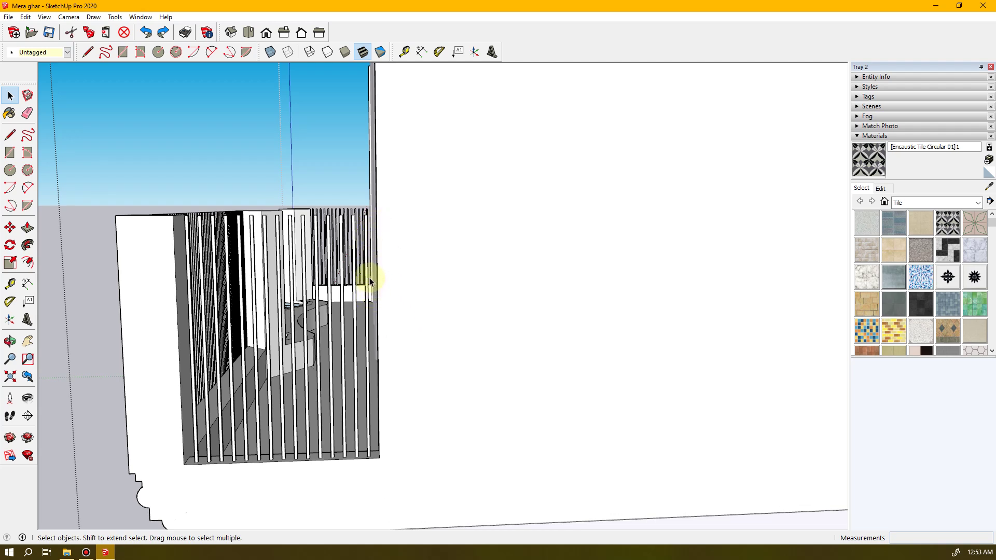
drag(369, 278, 294, 231)
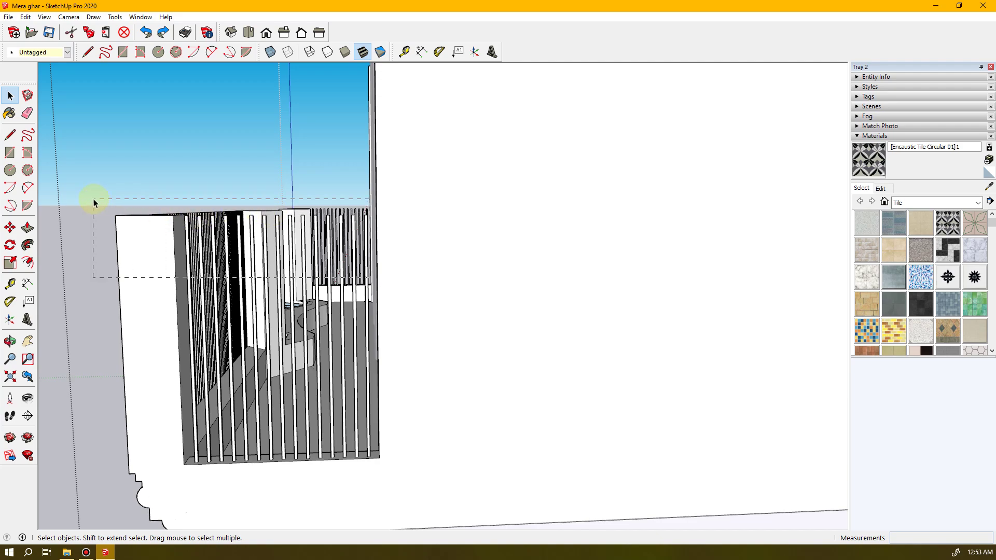
drag(94, 200, 93, 200)
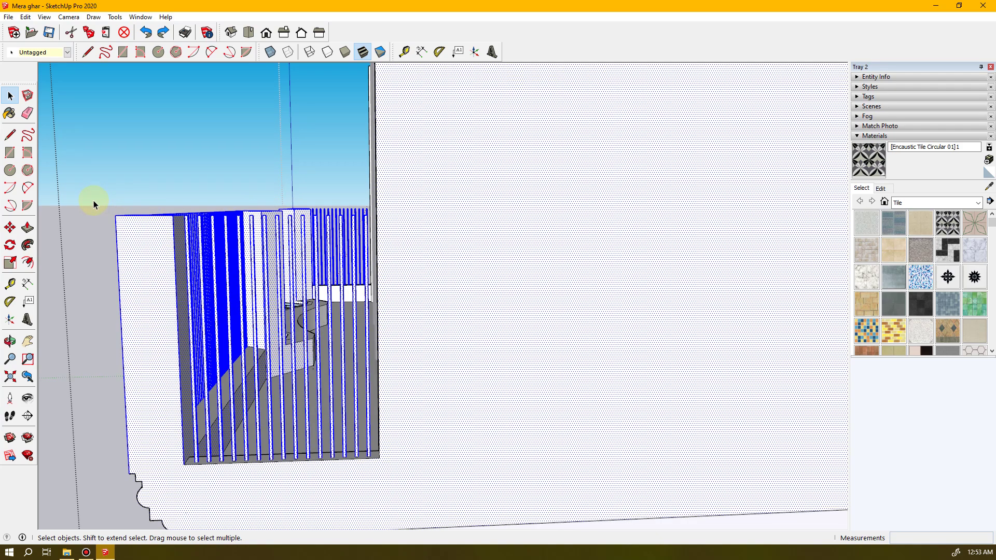
right_click(193, 334)
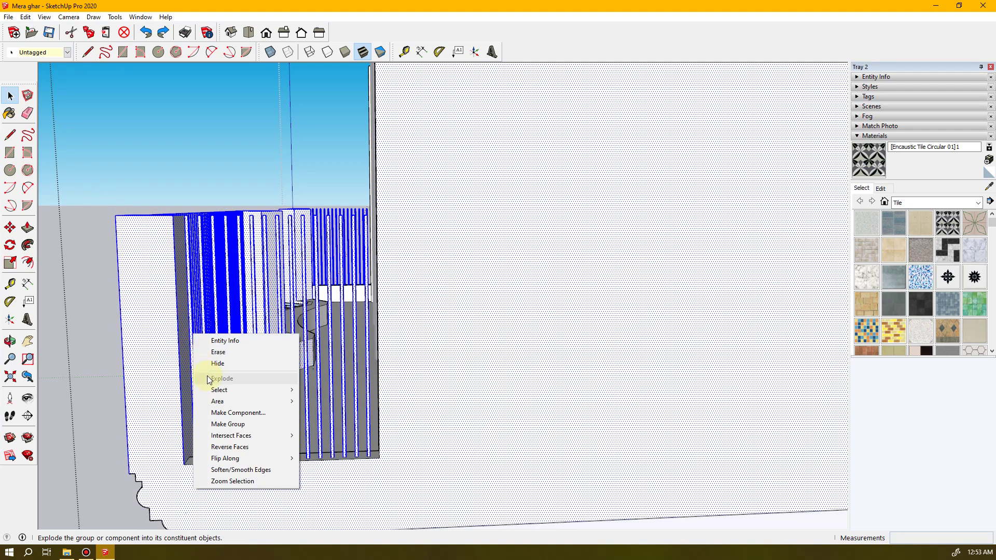
click(73, 280)
click(68, 276)
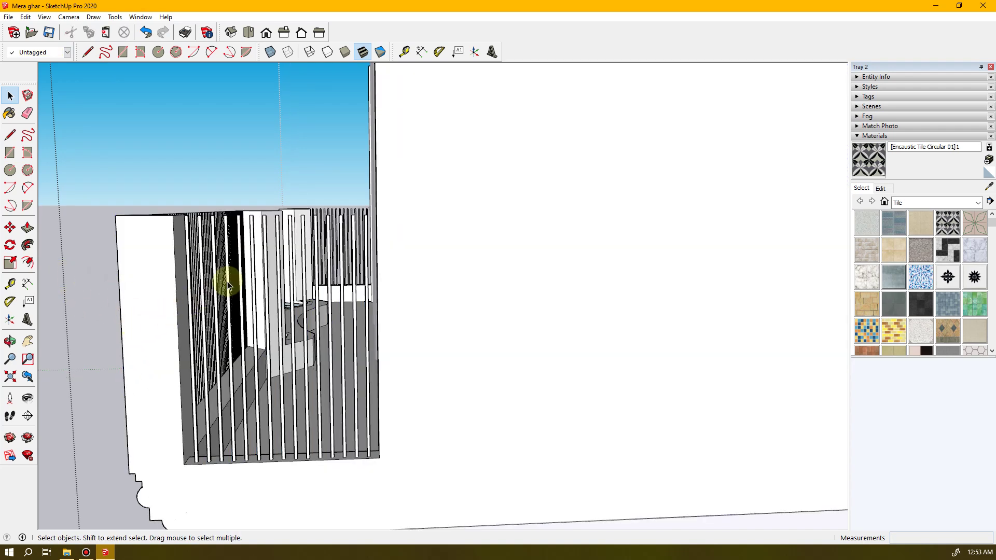
right_click(259, 274)
click(269, 316)
click(99, 261)
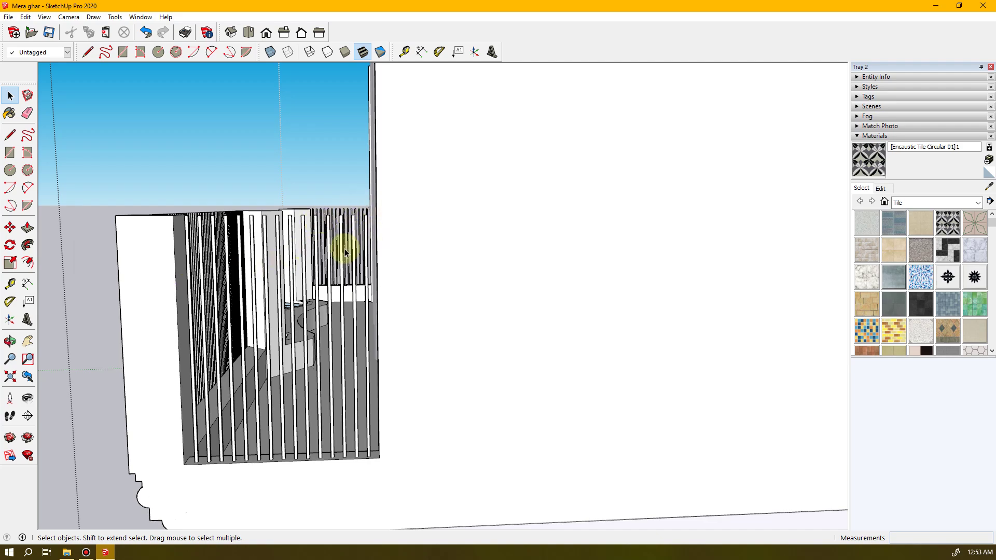
- Inspect the upper balcony's railings and posts from inside, up close and from the front corner of the house
middle_drag(338, 181, 343, 269)
middle_drag(327, 133, 376, 304)
scroll(374, 295, up, 5)
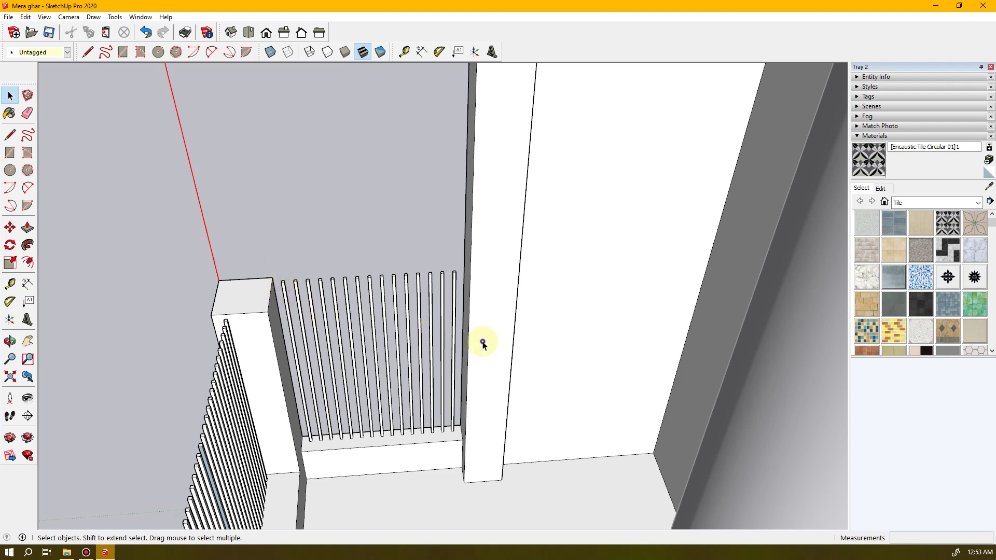
click(184, 318)
middle_drag(202, 365, 400, 346)
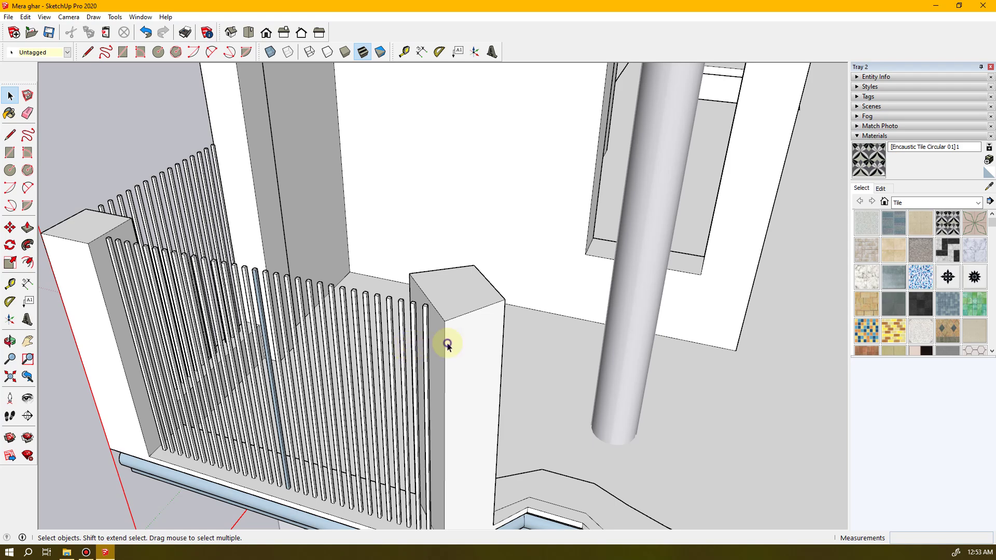
scroll(450, 346, down, 10)
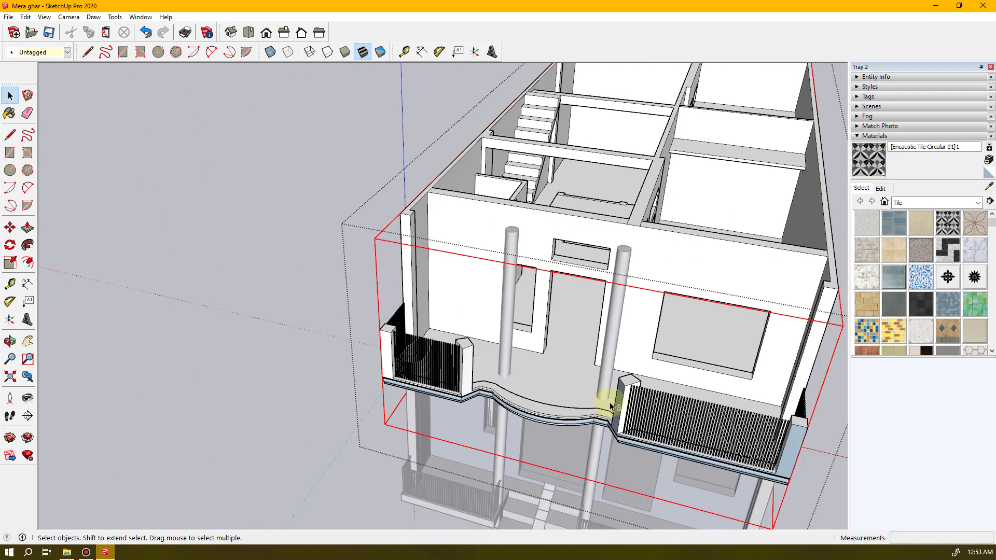
shift+middle_drag(609, 396, 331, 350)
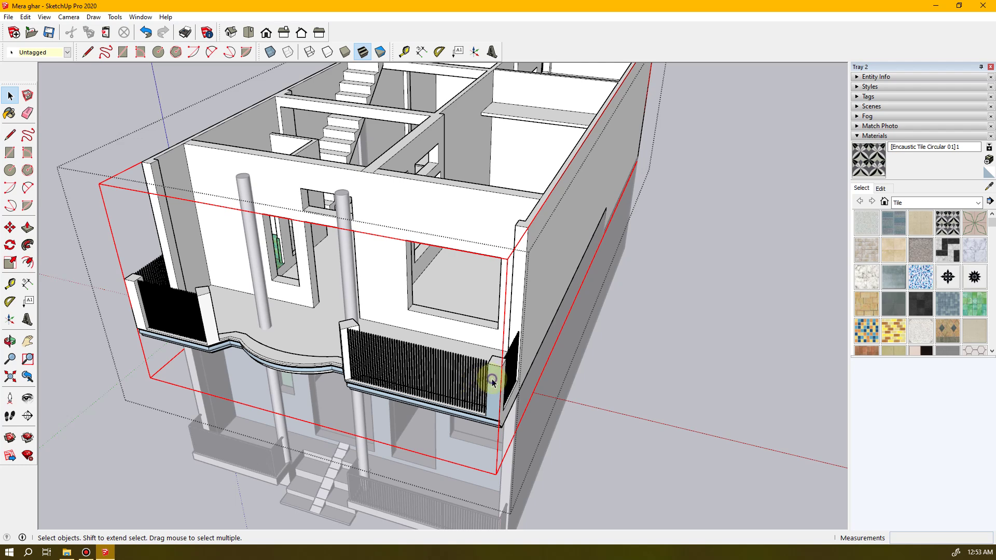
middle_drag(655, 369, 655, 378)
- Close the upper-floor group and reopen it for editing
click(697, 390)
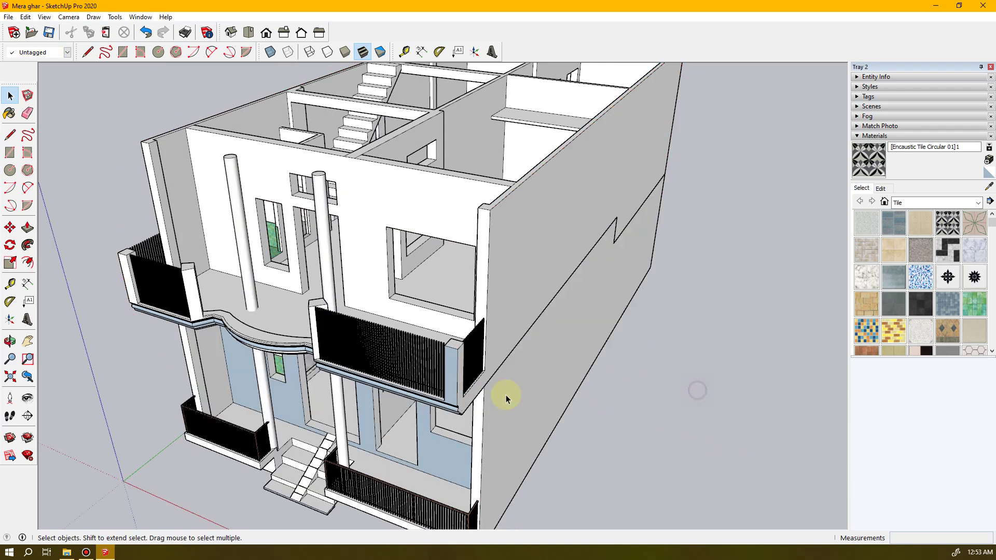
double_click(448, 358)
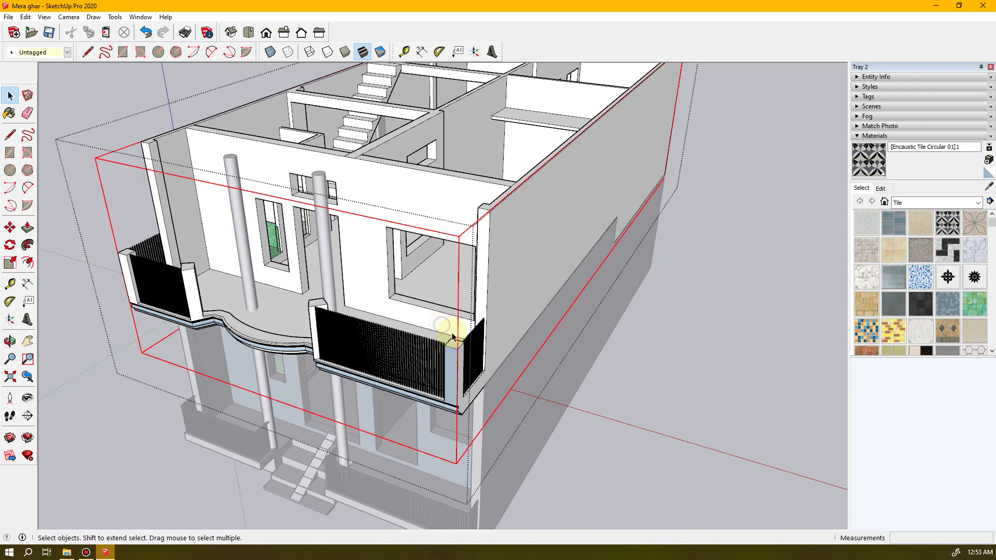
click(668, 363)
double_click(415, 215)
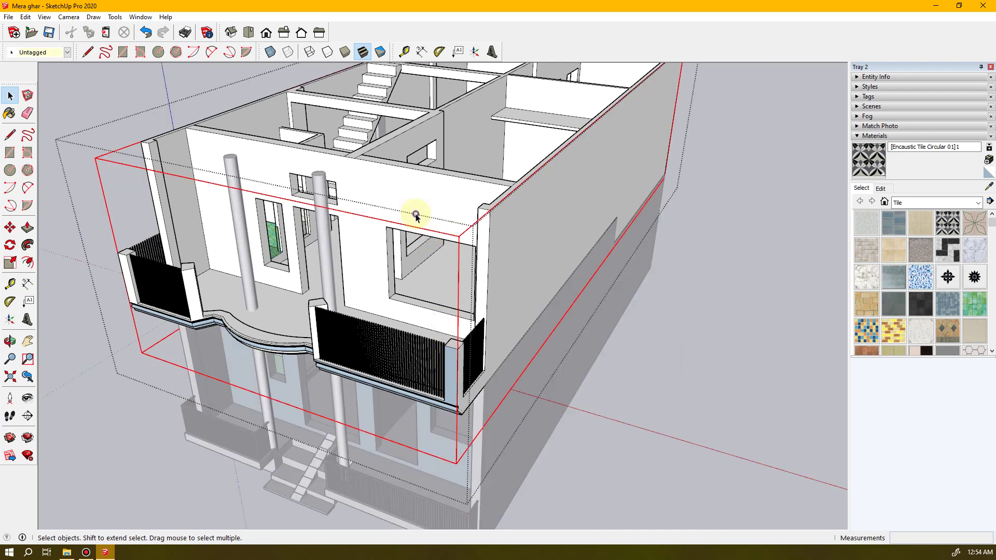
middle_drag(423, 207, 420, 244)
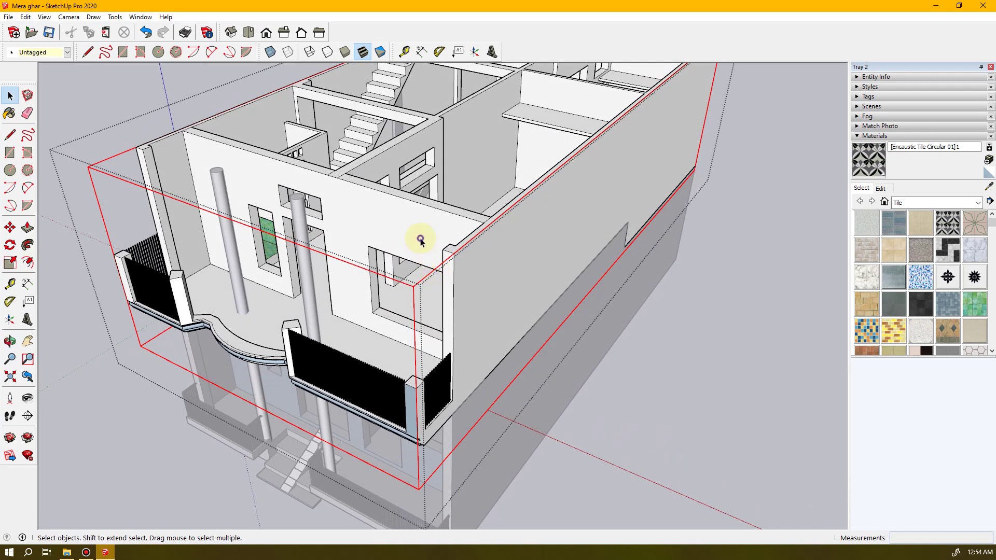
- Alternately undo and redo the last change, leaving it undone
key(ctrl+z)
key(ctrl+y)
key(ctrl+z)
key(ctrl+y)
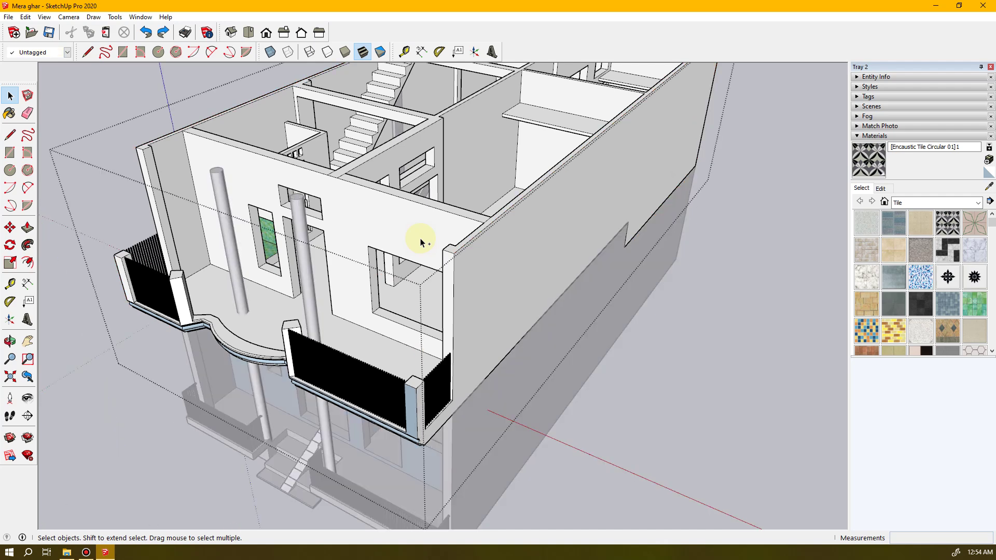
key(ctrl+z)
- Select the geometry connected to the upper floor's front wall, examine its extent from the side, and clear the selection
triple_click(420, 242)
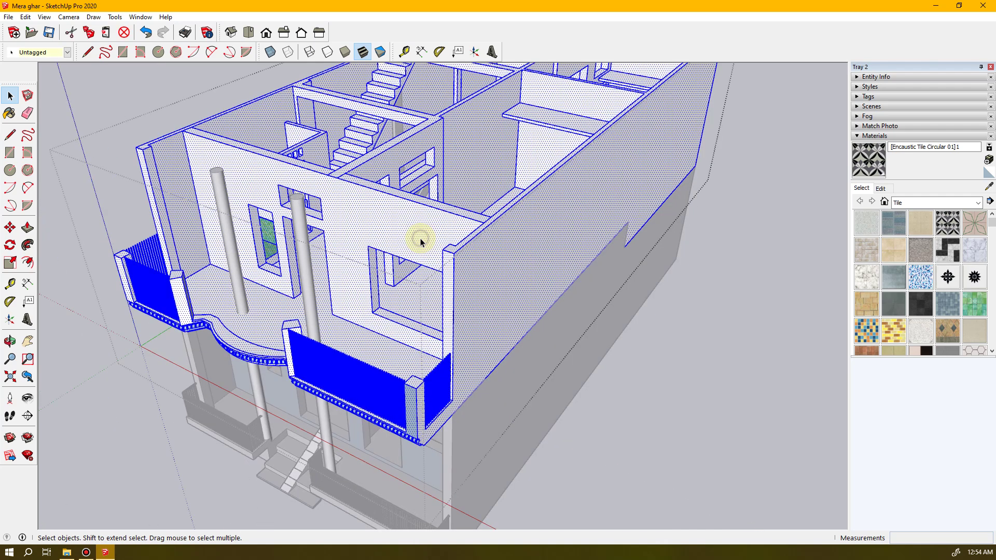
middle_drag(441, 340, 619, 280)
middle_drag(313, 369, 391, 189)
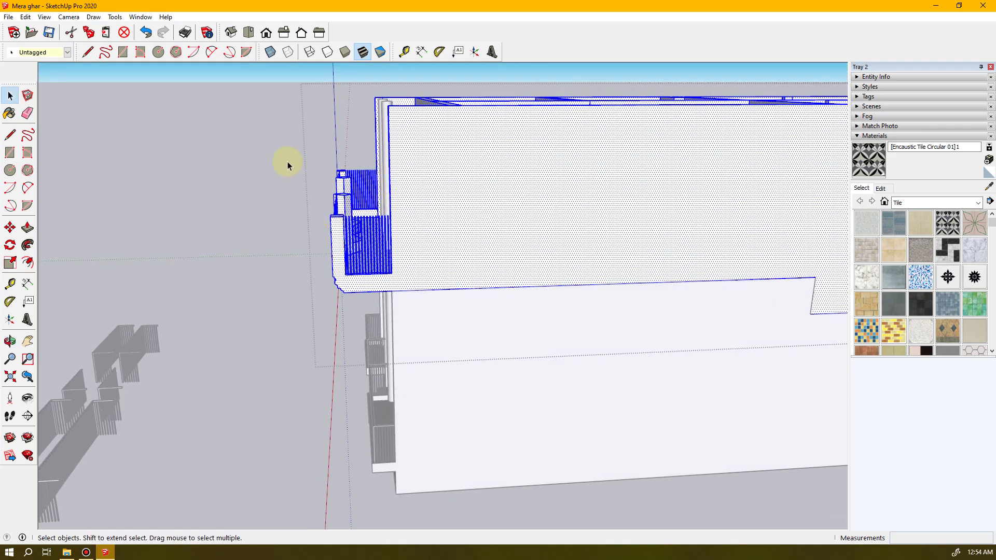
middle_drag(366, 261, 483, 341)
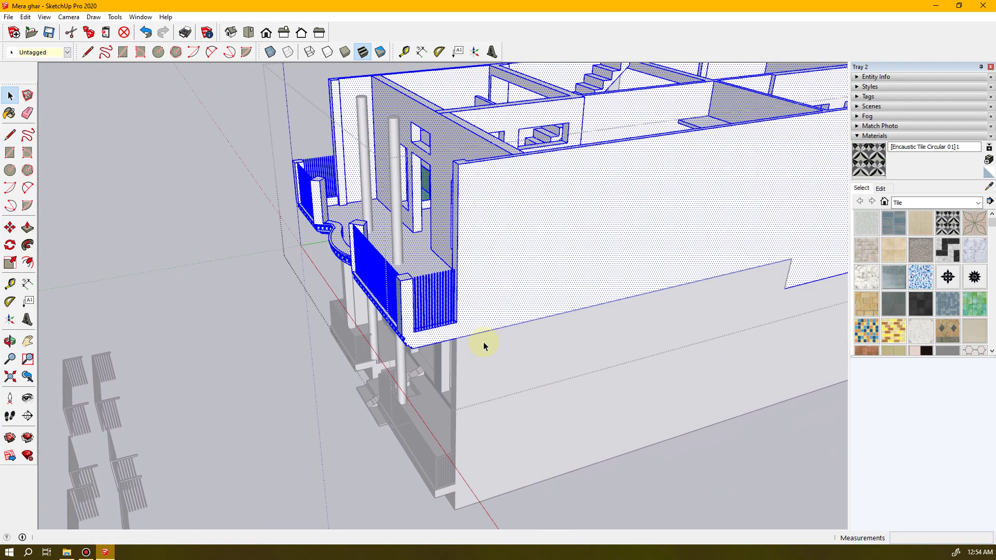
click(232, 196)
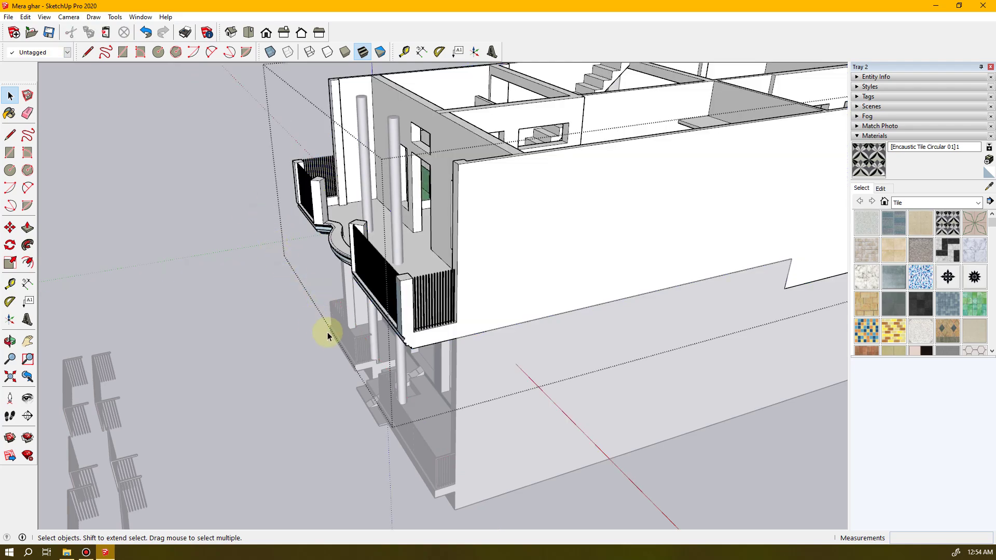
- Select all upper-floor geometry connected to the top face of the balcony's outer corner post
scroll(371, 319, up, 5)
middle_drag(413, 266, 653, 187)
scroll(584, 199, down, 5)
scroll(653, 186, up, 4)
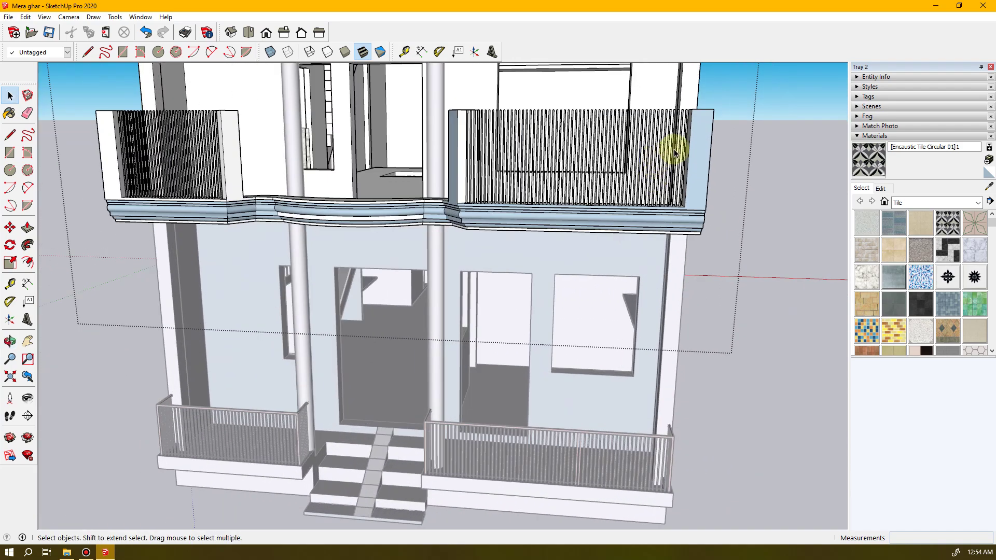
middle_drag(674, 152, 449, 236)
scroll(462, 234, up, 4)
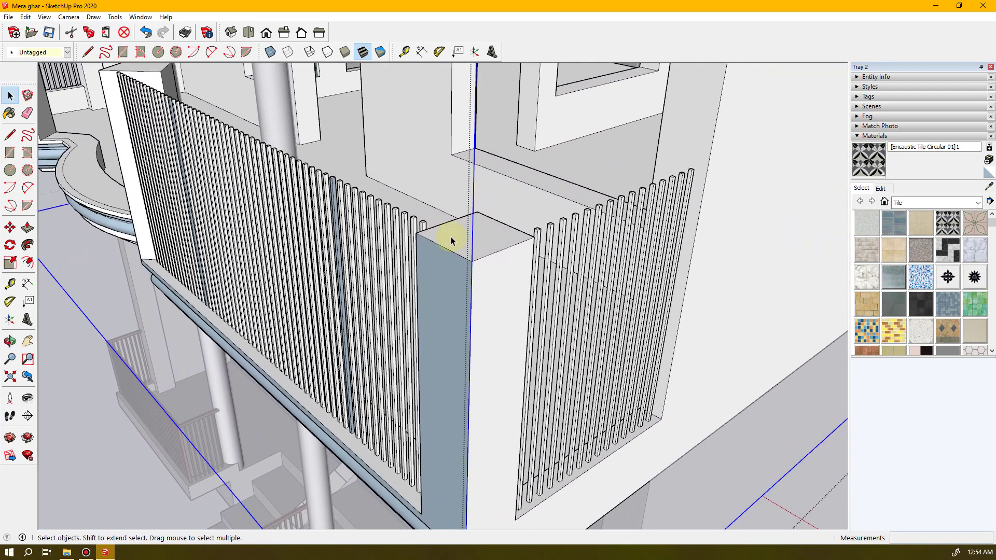
triple_click(460, 240)
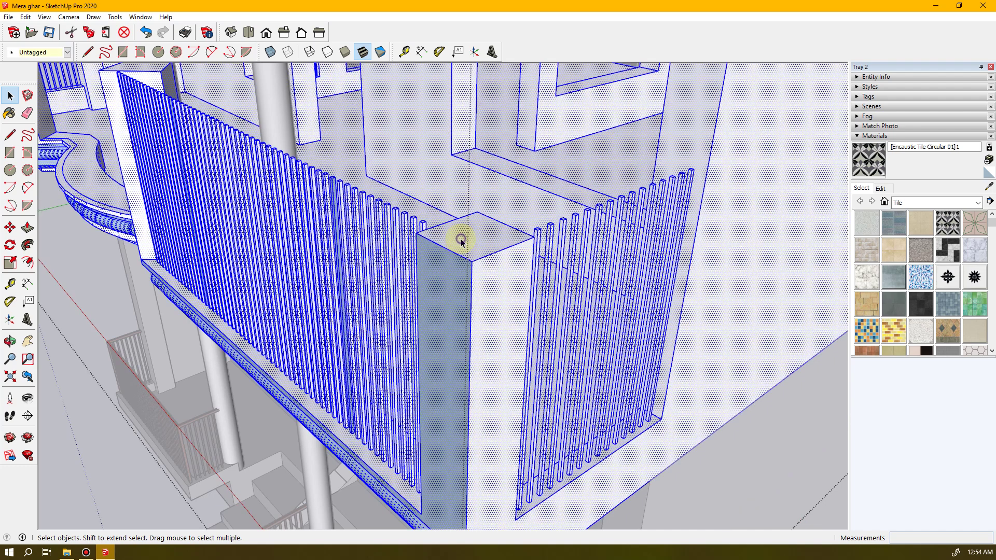
- Push the top face of the balcony's outer corner post down by 6"
click(463, 242)
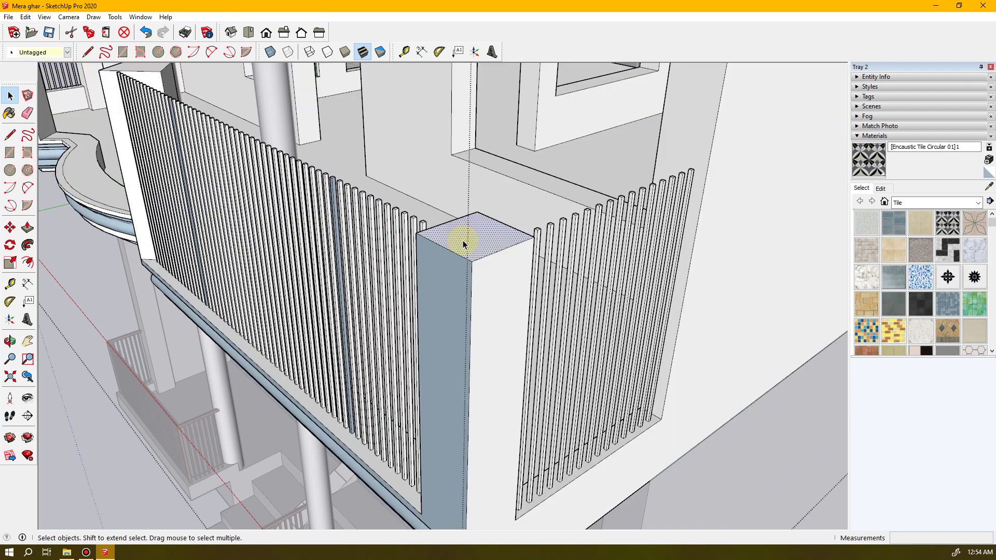
key(p)
drag(463, 240, 463, 257)
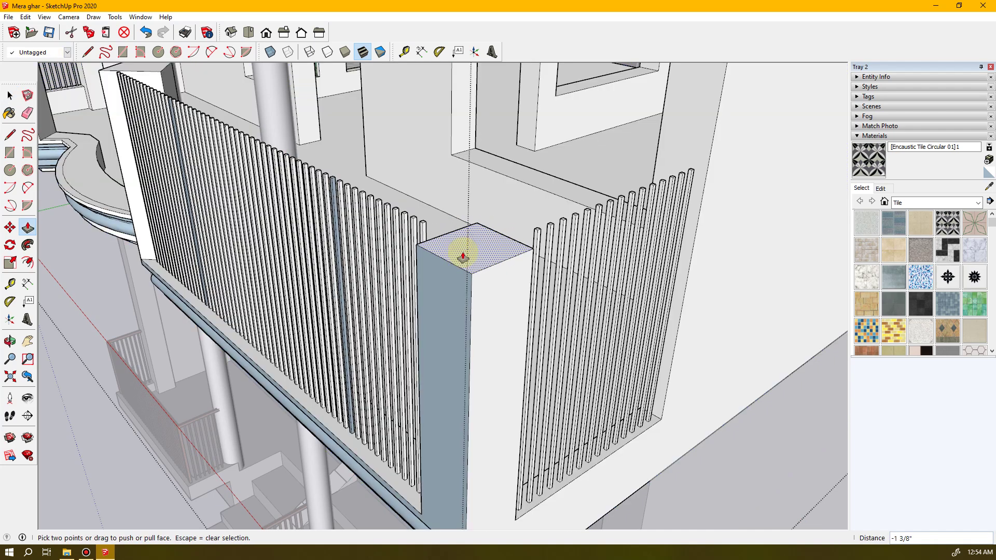
key(Return)
- Push the top of the first short-railing baluster beside the corner post down by 6"
middle_drag(463, 256, 440, 249)
scroll(455, 200, up, 4)
middle_drag(456, 200, 399, 262)
mouse_move(427, 297)
middle_down()
mouse_move(434, 271)
mouse_move(400, 262)
mouse_move(524, 375)
mouse_move(484, 182)
mouse_move(414, 260)
mouse_move(433, 282)
middle_up()
scroll(433, 283, up, 2)
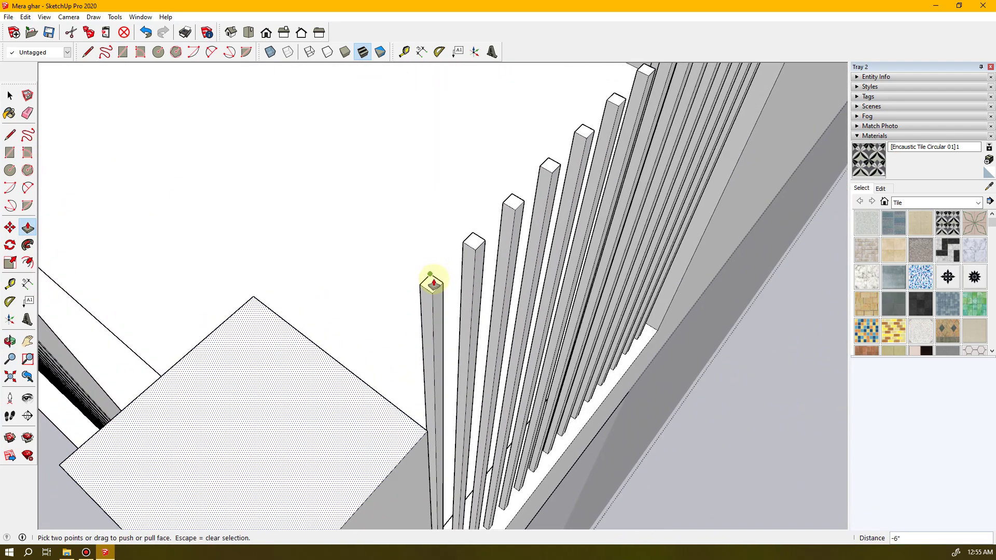
scroll(433, 283, up, 1)
key(space)
click(434, 287)
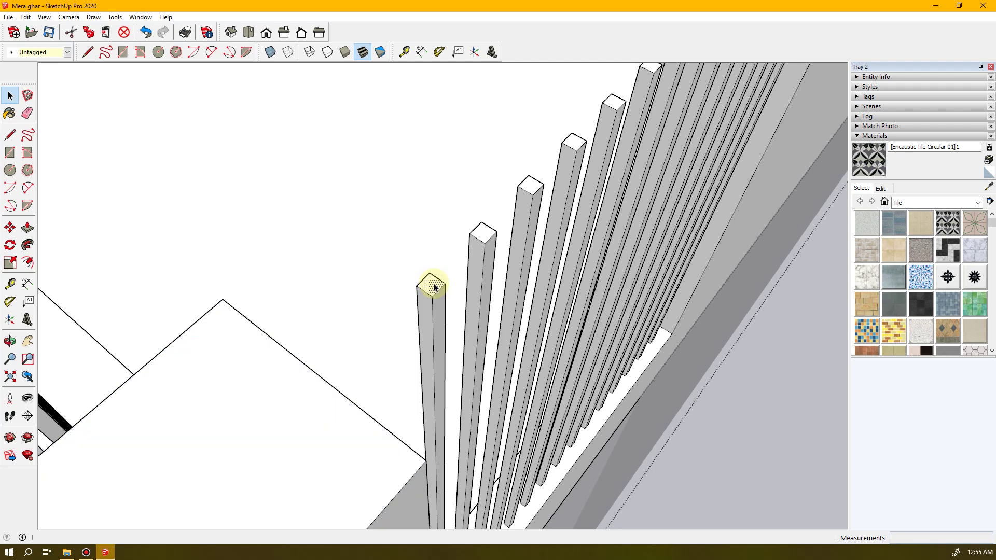
key(p)
click(434, 287)
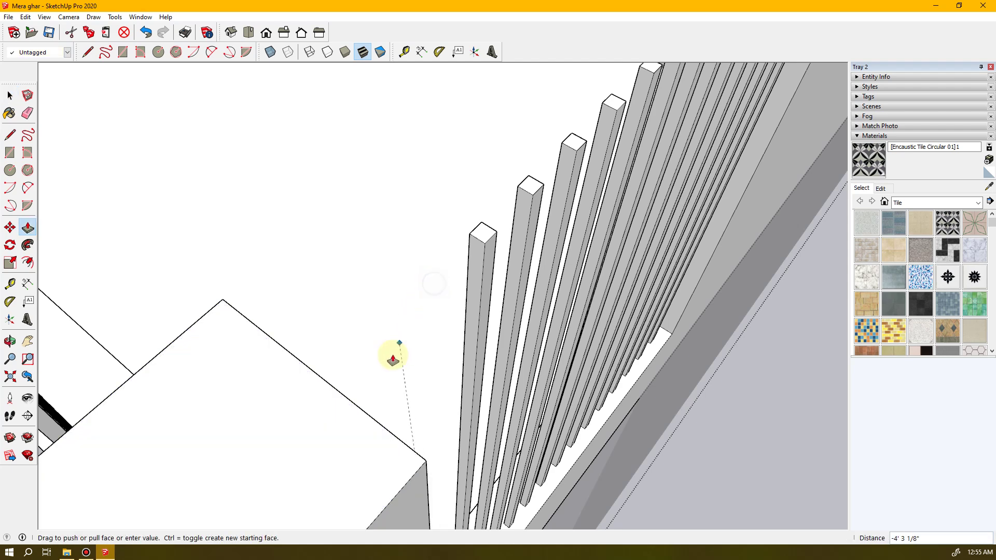
click(367, 415)
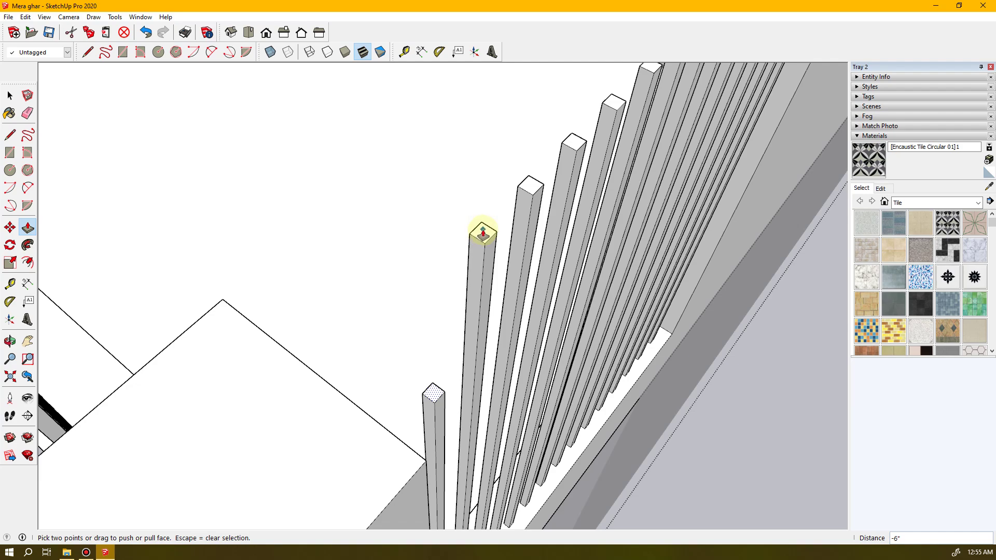
- Push the second short-railing baluster's top down 6", level with the first lowered baluster
key(space)
key(ctrl+a)
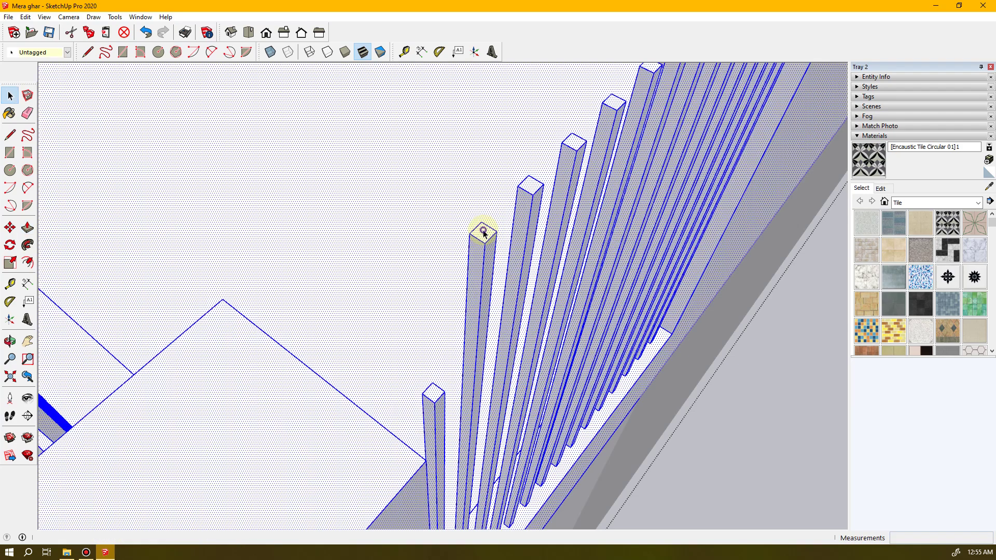
click(482, 234)
key(p)
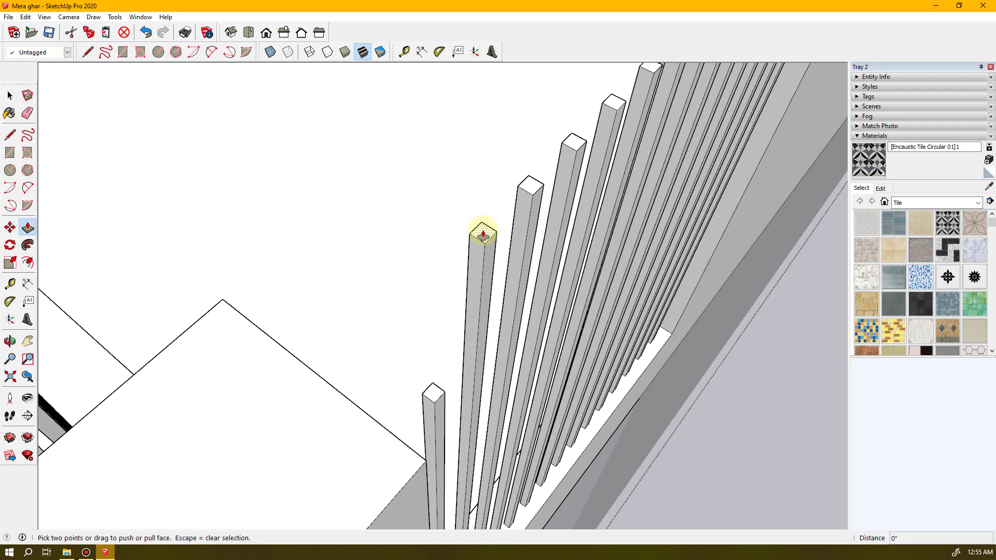
click(483, 234)
click(442, 397)
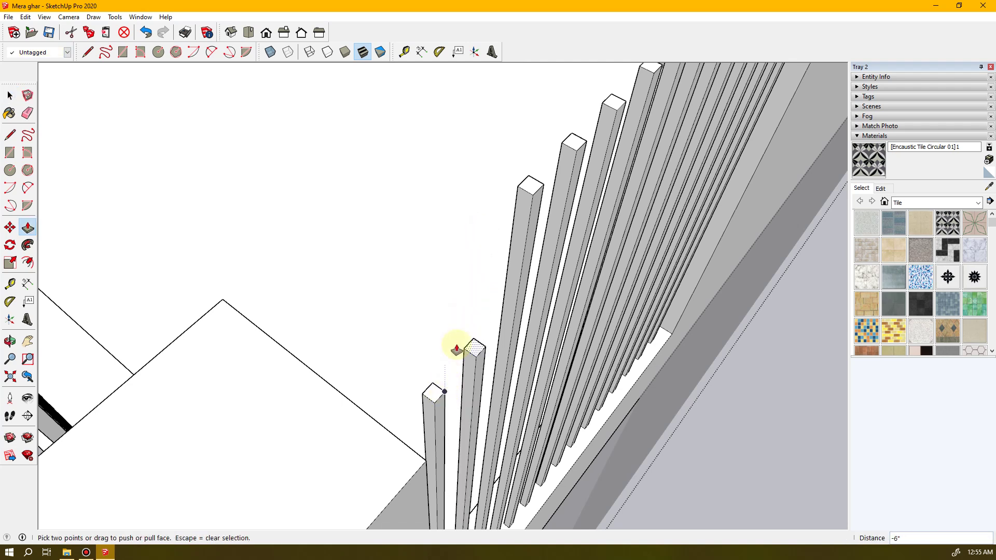
- Lower the tops of the third to sixth short-railing balusters by 6", each level with its lowered neighbour
click(529, 185)
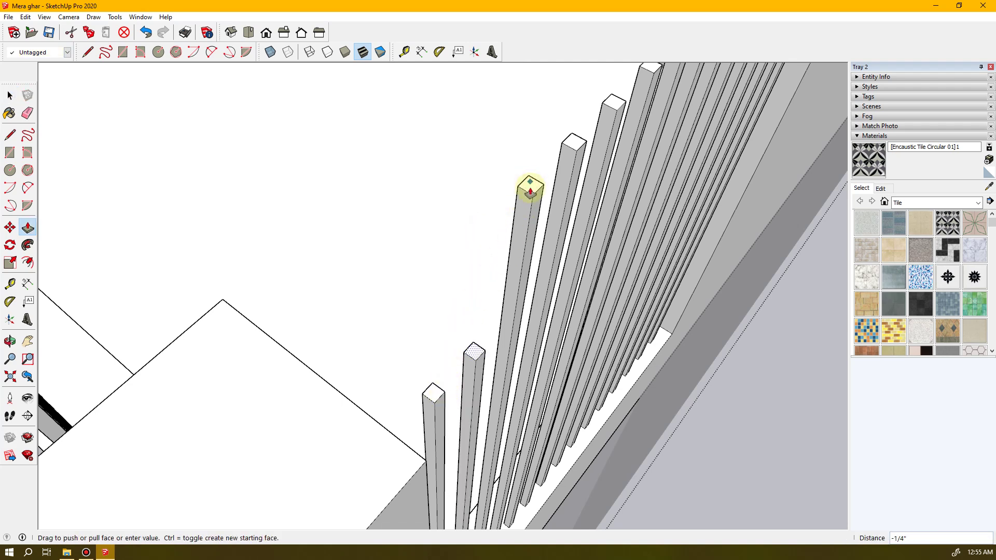
click(530, 190)
middle_drag(595, 200, 511, 265)
click(508, 274)
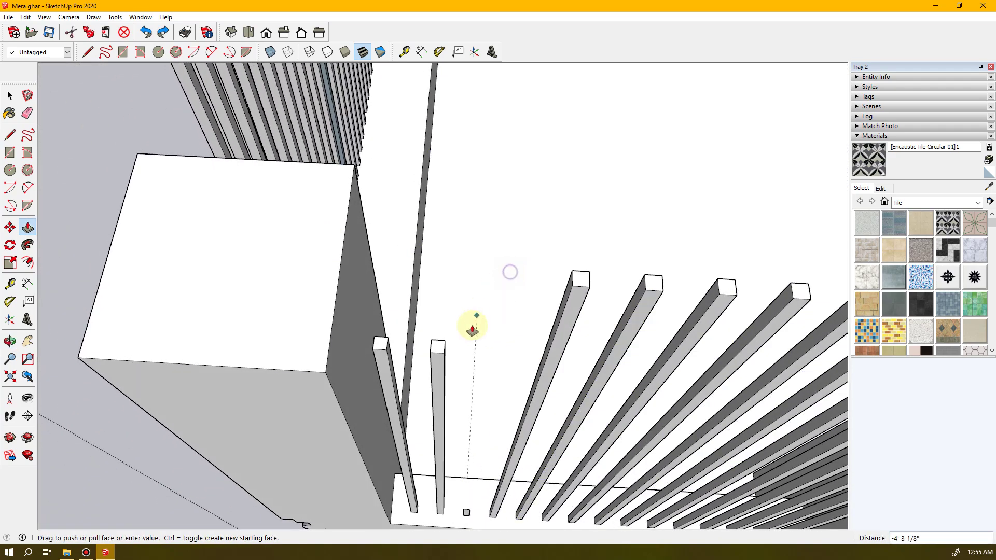
click(444, 348)
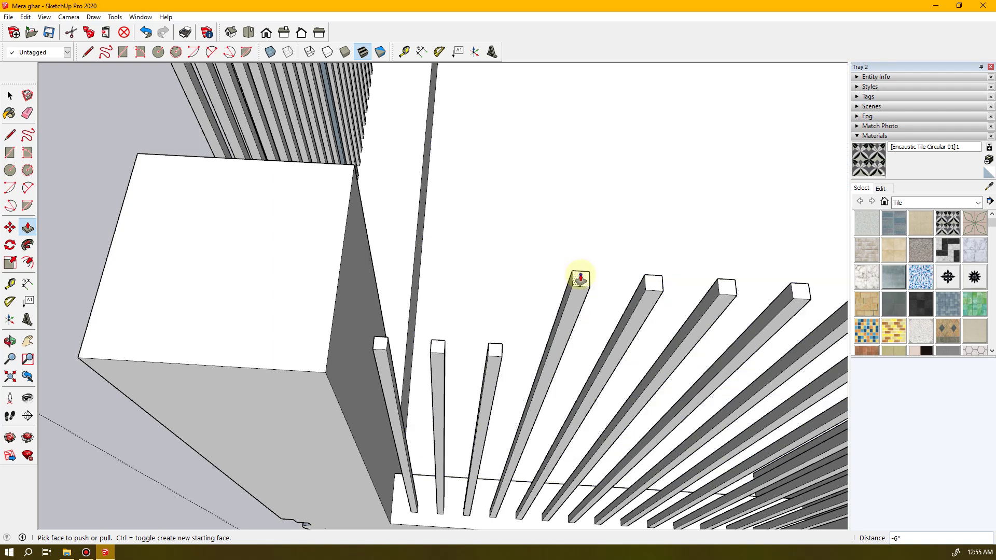
click(580, 278)
click(524, 354)
click(651, 285)
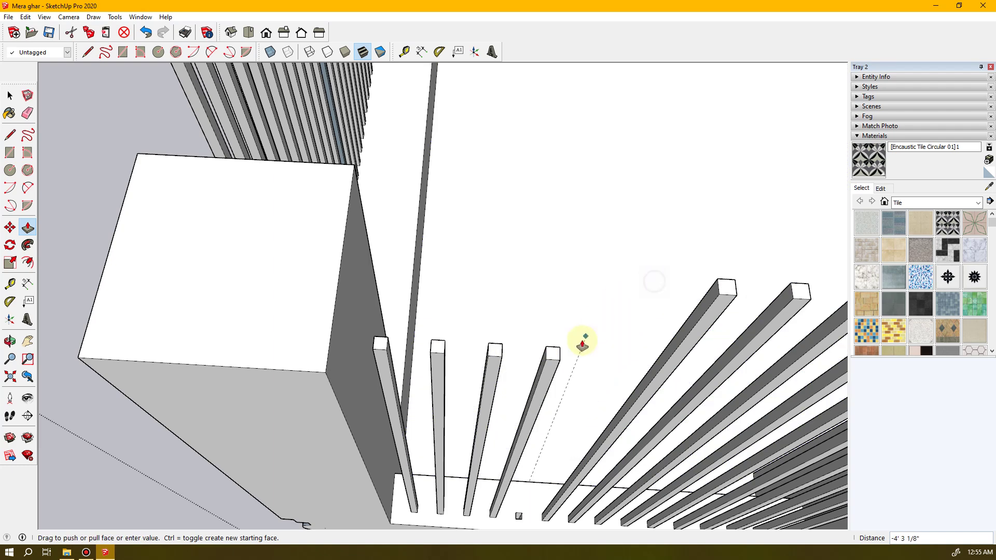
click(554, 354)
click(725, 289)
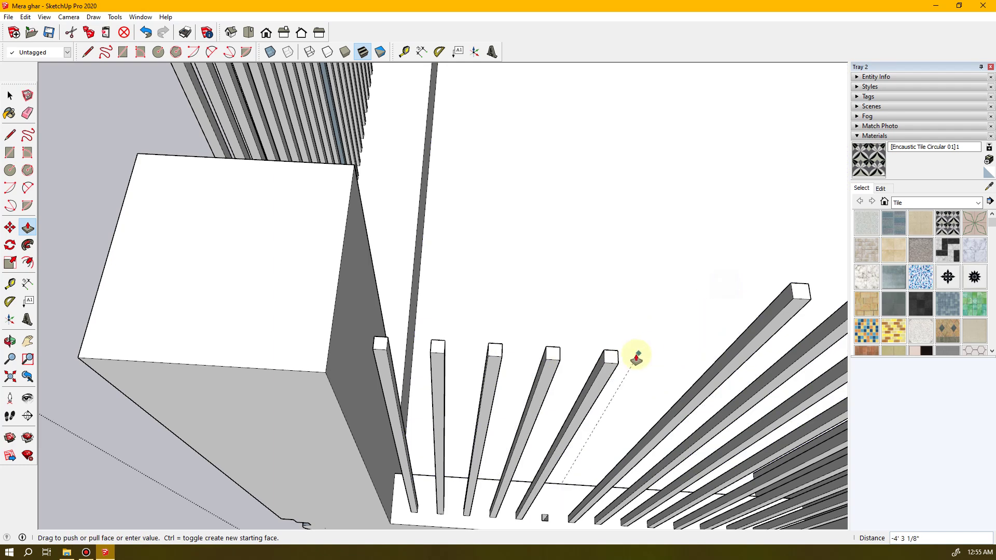
click(614, 356)
- Lower the seventh to tenth short-railing balusters to the same height as the already shortened ones
middle_drag(733, 349, 338, 240)
click(293, 223)
click(269, 306)
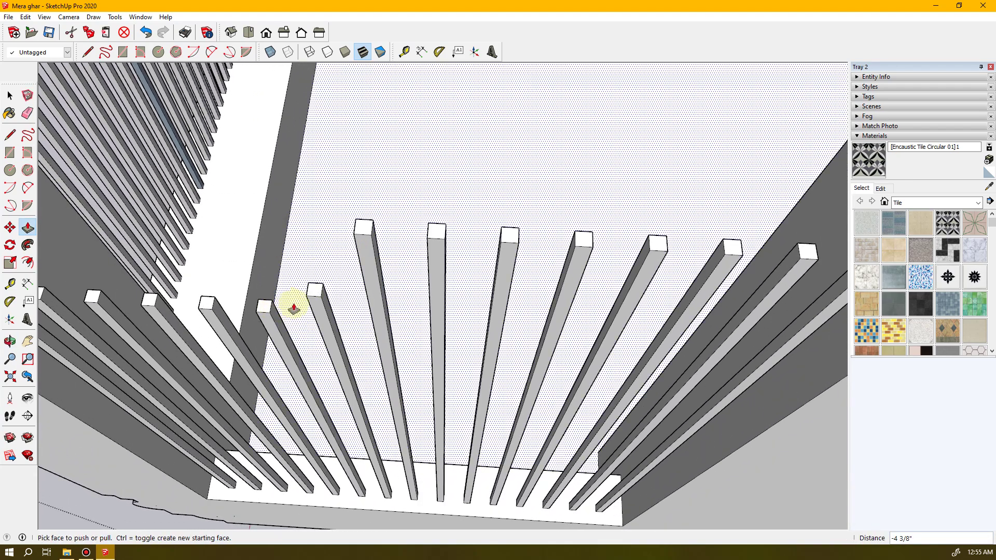
click(317, 289)
click(267, 306)
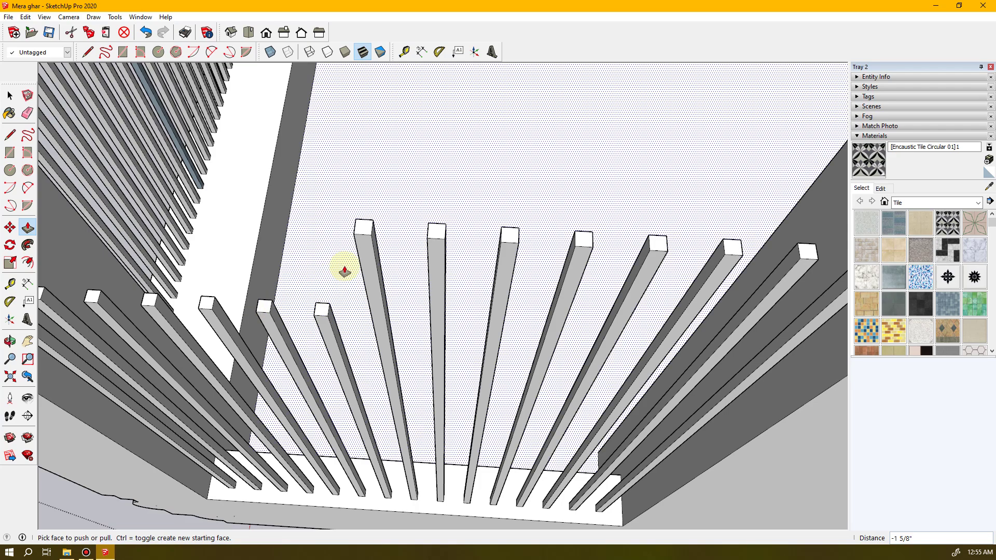
click(358, 234)
click(323, 310)
click(431, 235)
click(382, 314)
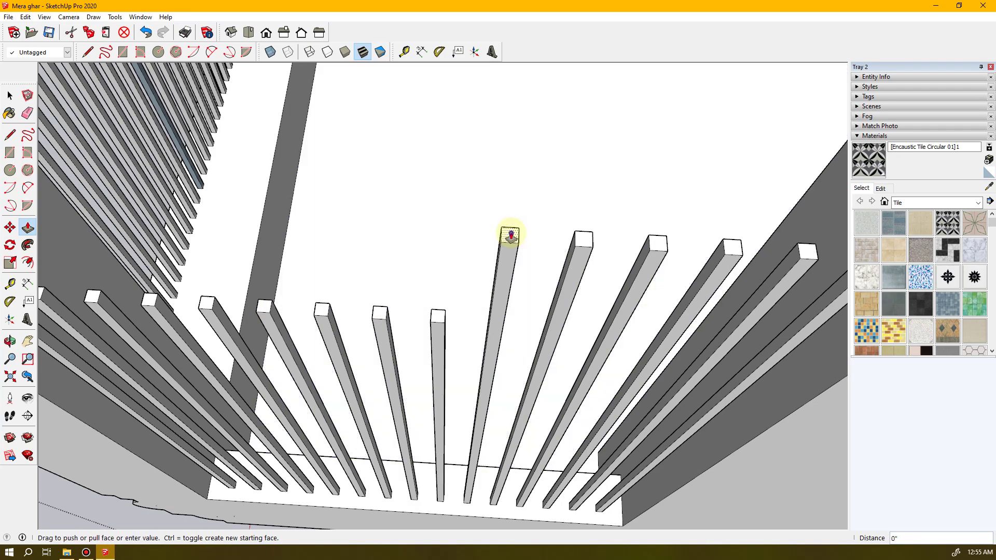
click(509, 236)
click(447, 325)
- Lower the remaining five balusters at the wall end of the short railing to the shortened height
click(574, 239)
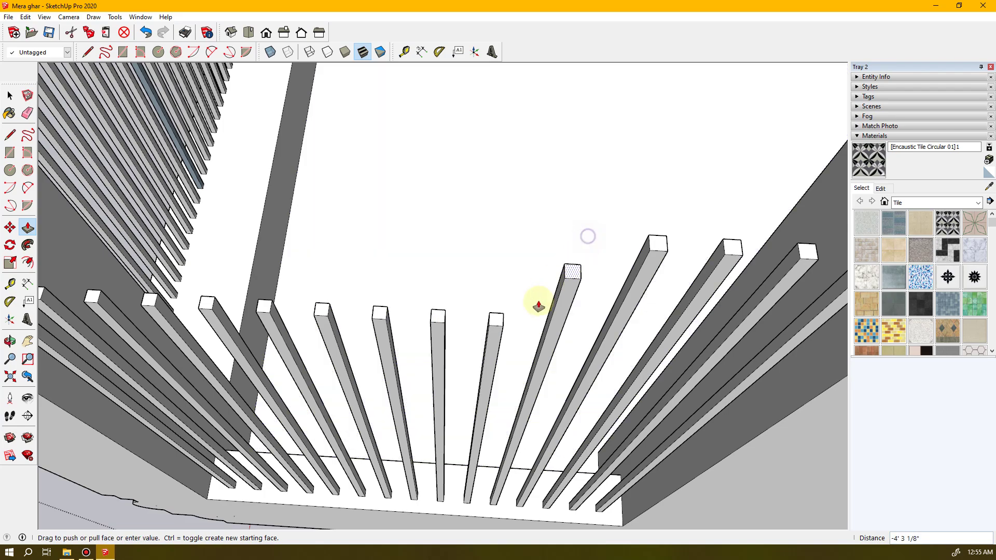
click(503, 328)
click(655, 243)
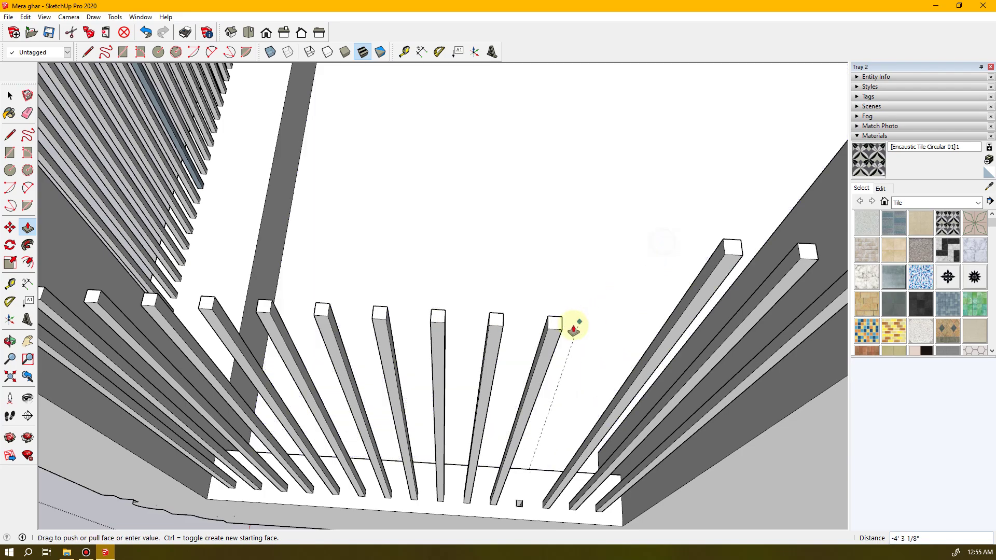
click(564, 332)
click(730, 249)
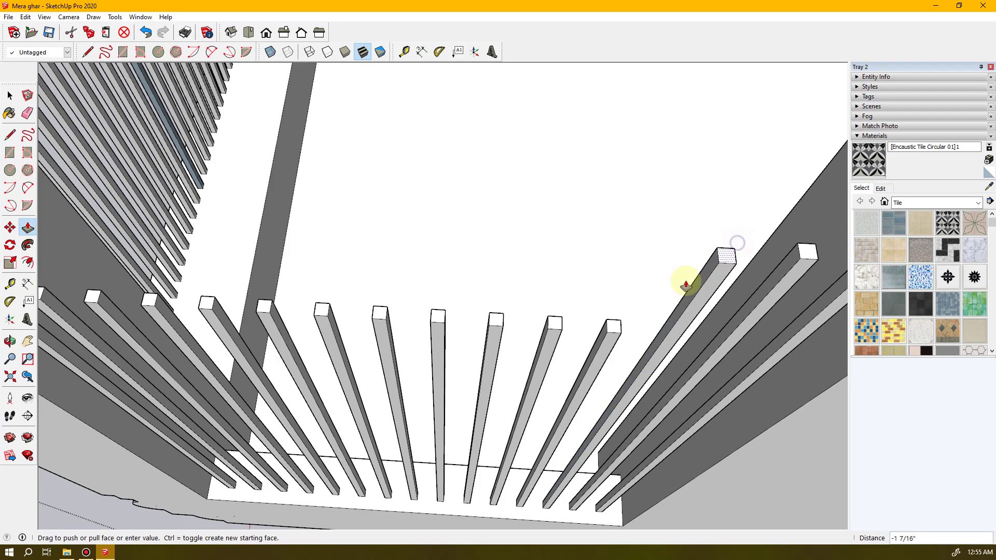
click(624, 332)
click(804, 250)
click(670, 335)
middle_drag(731, 337, 539, 340)
click(570, 251)
click(485, 330)
- Push the first three long-railing balusters beside the corner post down by 6"
middle_drag(451, 337, 474, 278)
click(462, 255)
click(469, 282)
click(419, 231)
click(456, 329)
click(377, 213)
click(415, 311)
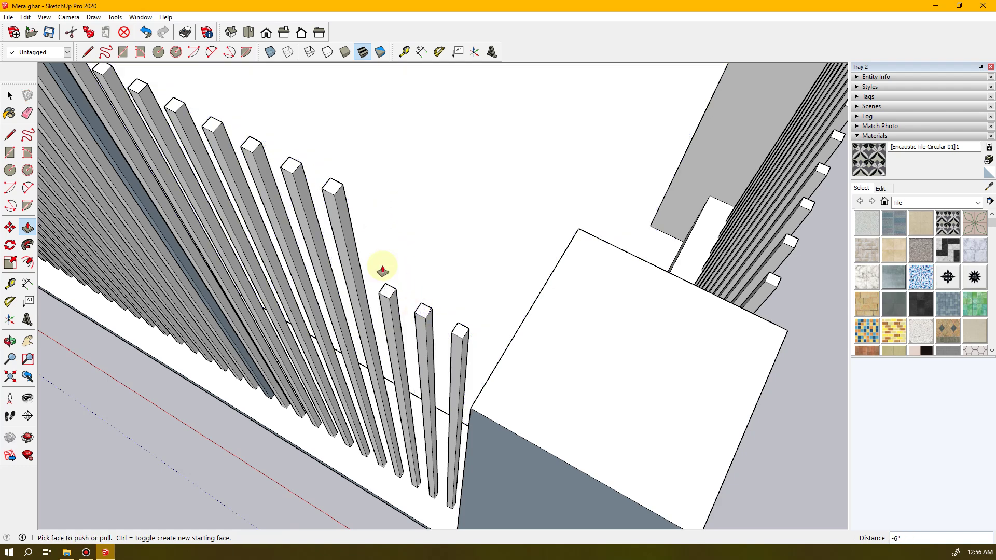
- Lower the fourth to seventh long-railing balusters from the corner post by 6", matching the shortened ones beside them
click(330, 189)
click(382, 284)
click(289, 163)
click(349, 269)
click(248, 147)
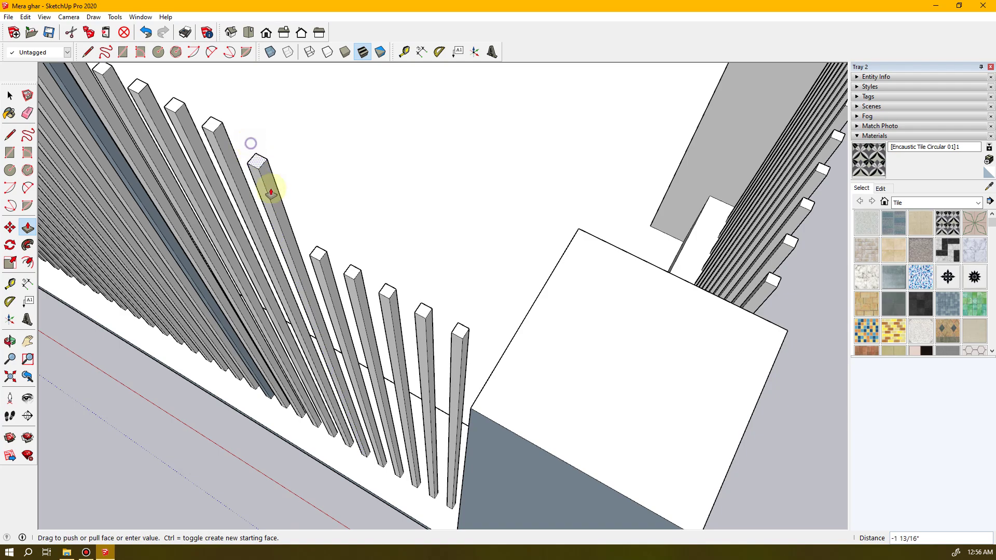
click(316, 259)
click(211, 126)
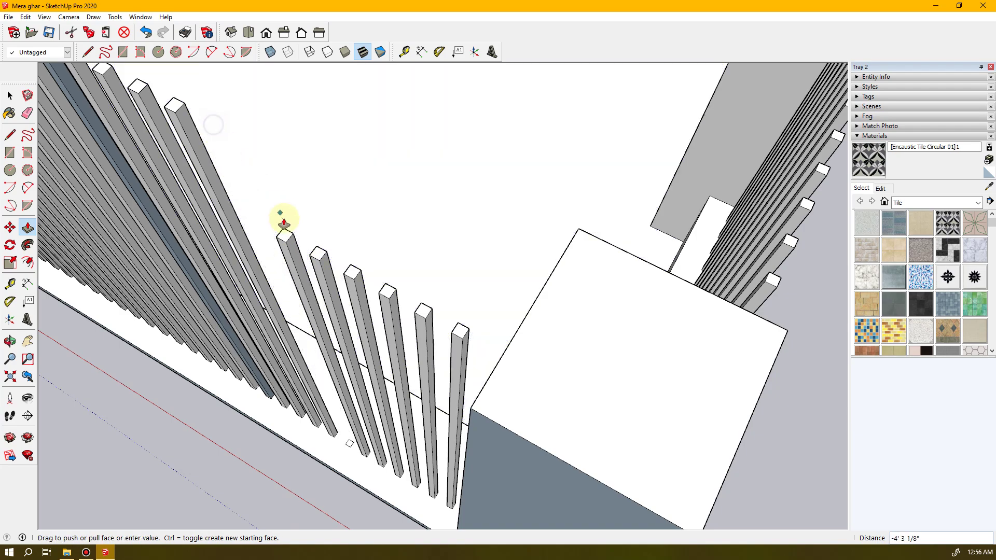
click(245, 236)
- Push the eighth to tenth long-railing balusters down 6" to the height of their shortened neighbours
middle_drag(231, 226, 363, 260)
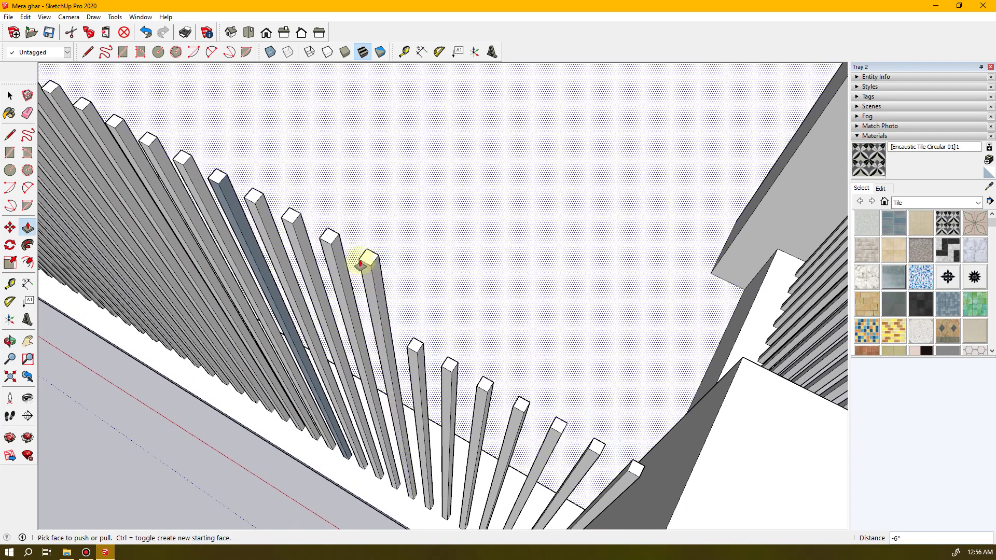
click(369, 258)
click(412, 347)
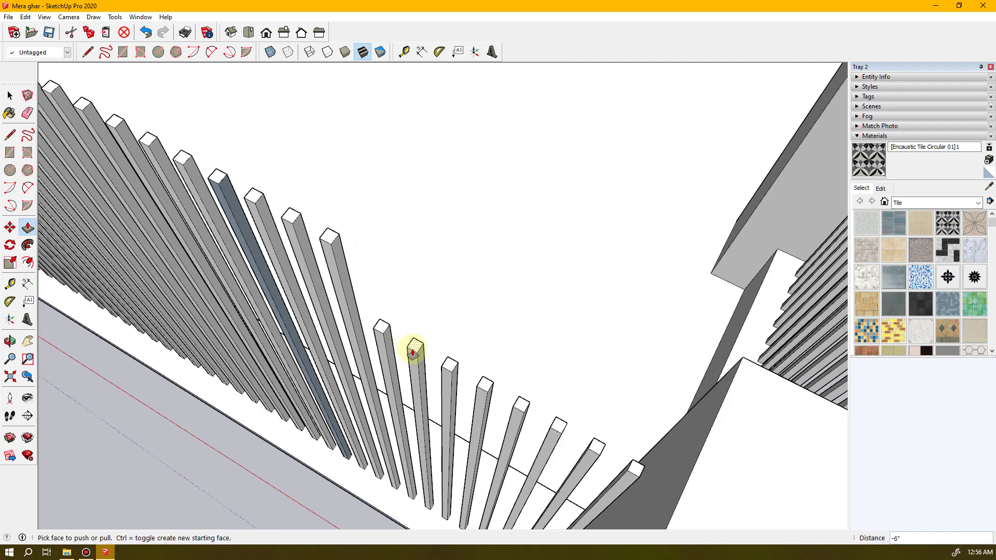
click(335, 241)
click(381, 325)
click(296, 217)
click(345, 302)
- Lower the next four long-railing balusters by 6", including the one with blue-grey faces
click(254, 196)
click(221, 179)
click(282, 271)
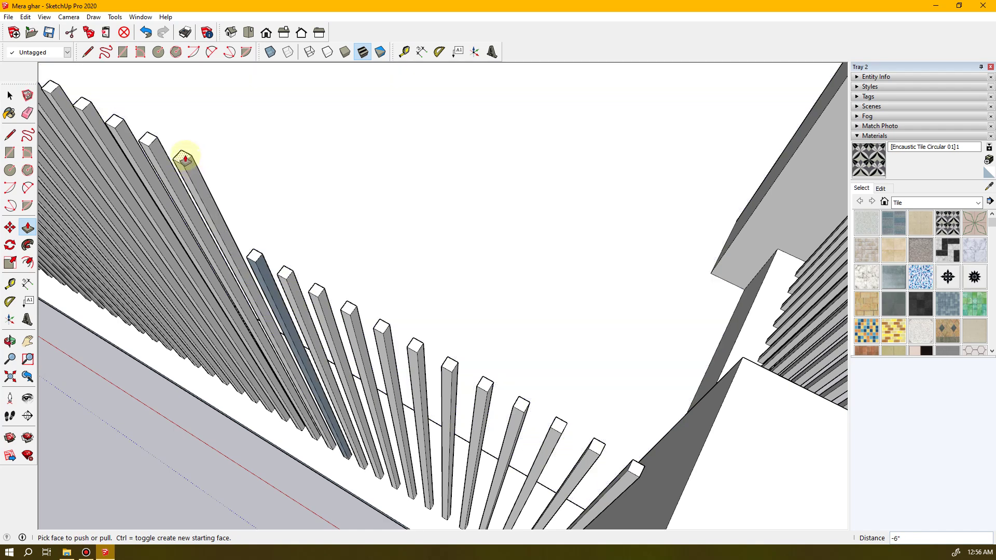
click(184, 155)
click(252, 259)
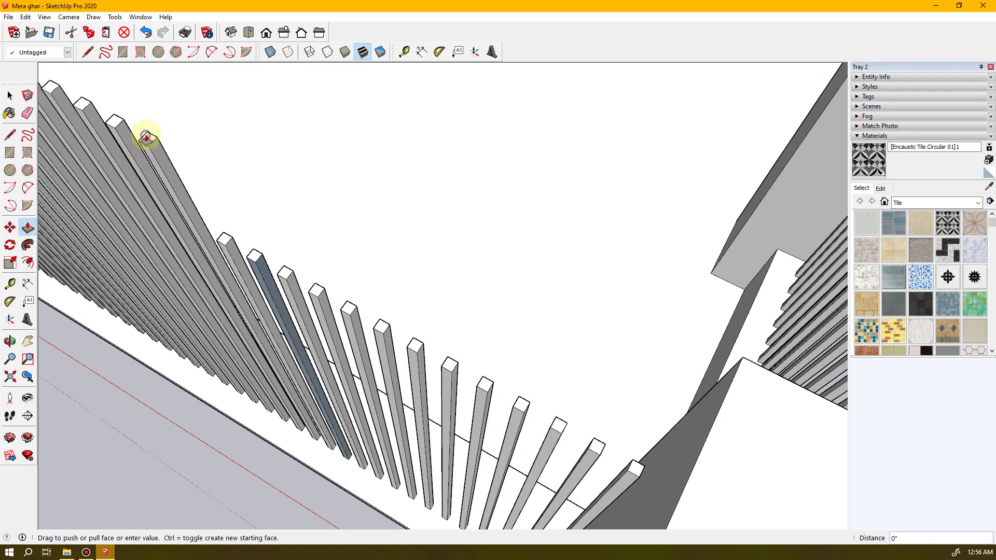
click(218, 240)
- Lower the following seven long-railing balusters, beyond the blue-grey one, level with the shortened row
middle_drag(167, 188, 251, 218)
click(375, 236)
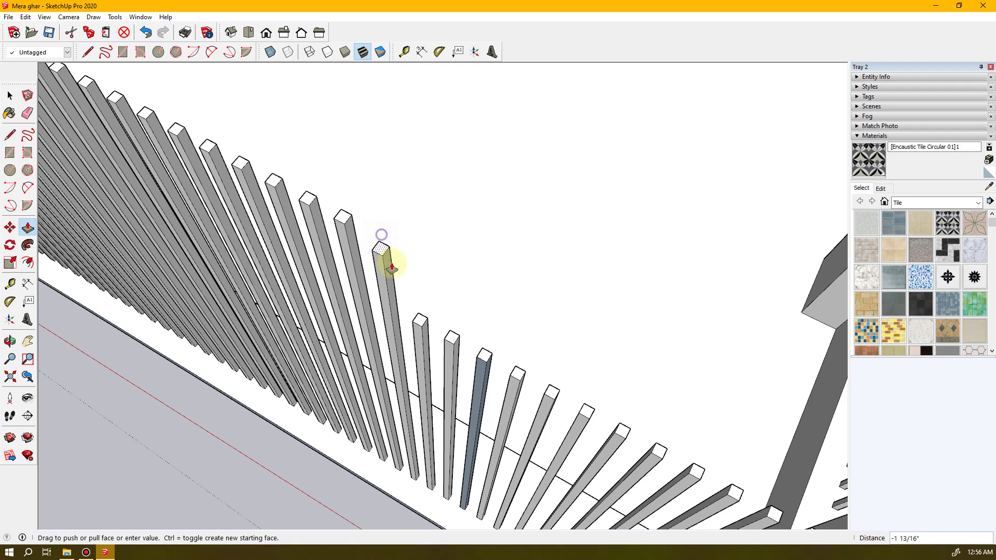
click(417, 319)
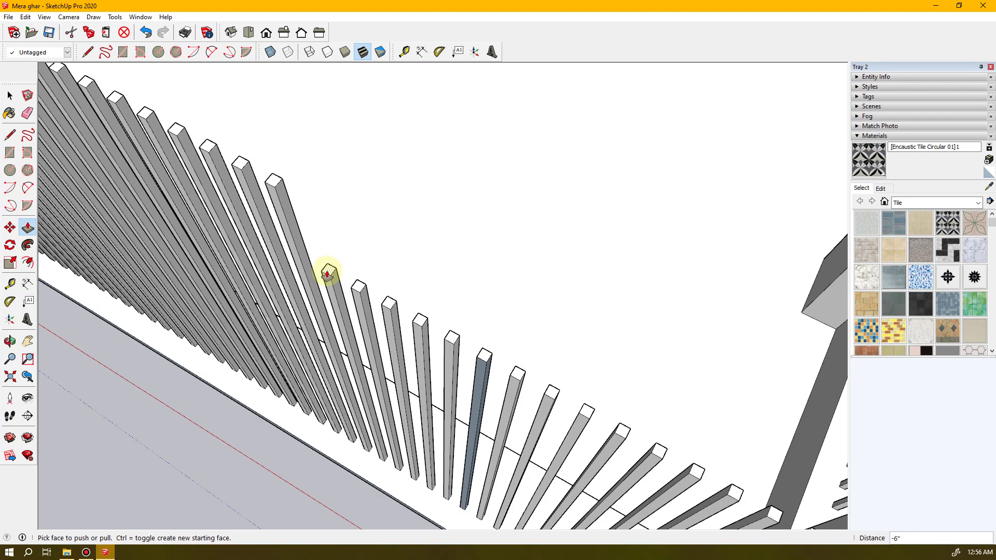
click(354, 287)
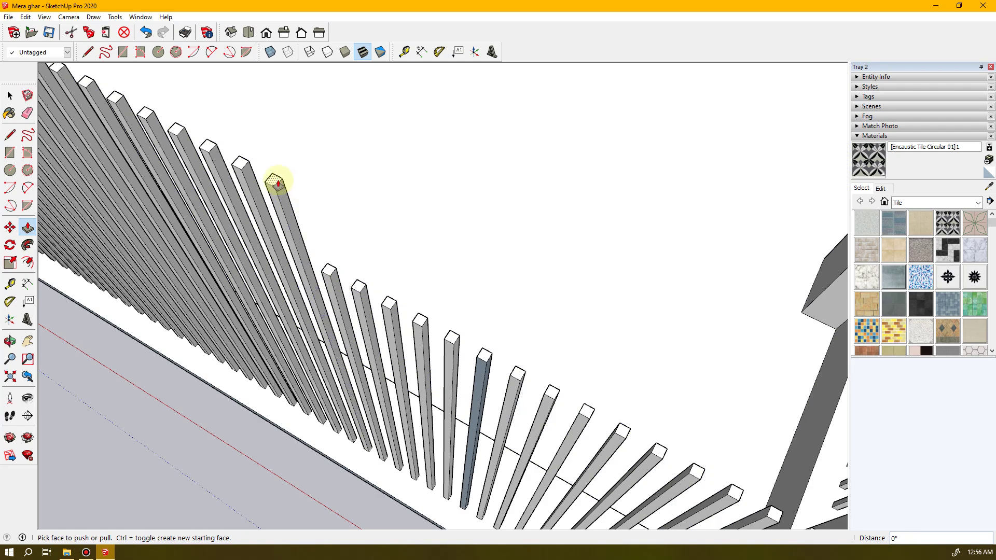
click(273, 181)
click(328, 268)
click(239, 162)
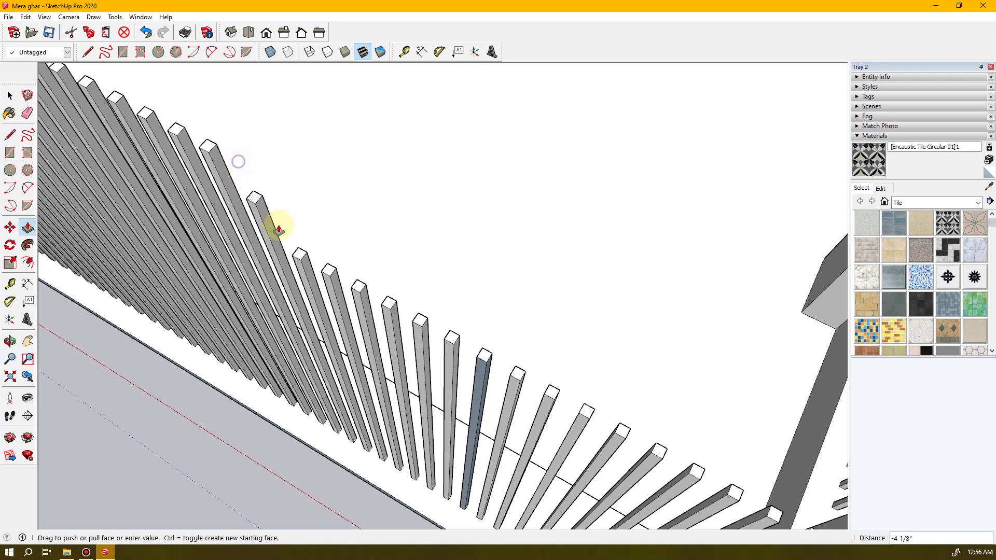
click(295, 256)
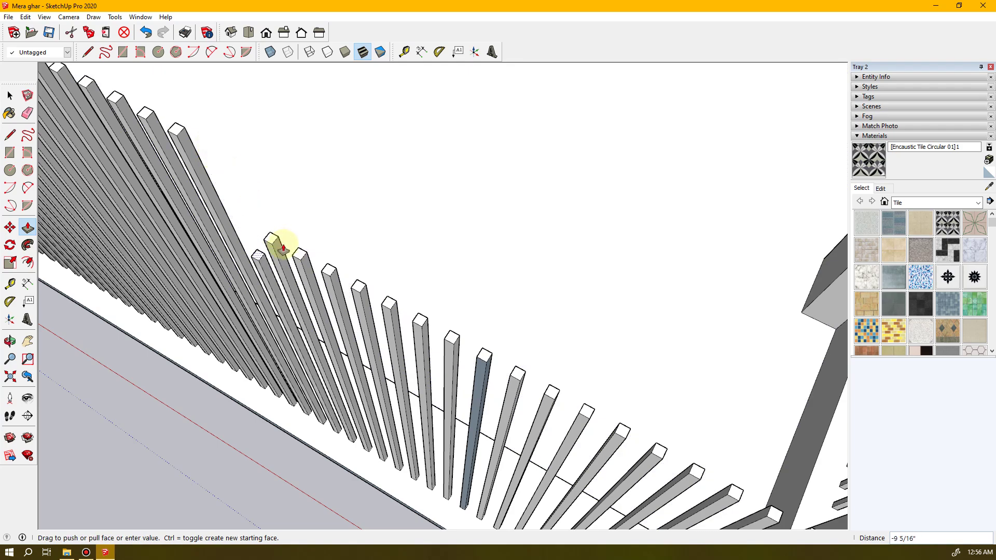
click(178, 129)
click(247, 223)
- Lower the next run of tall long-railing balusters by 6", each level with its already shortened neighbour
middle_drag(218, 216, 366, 296)
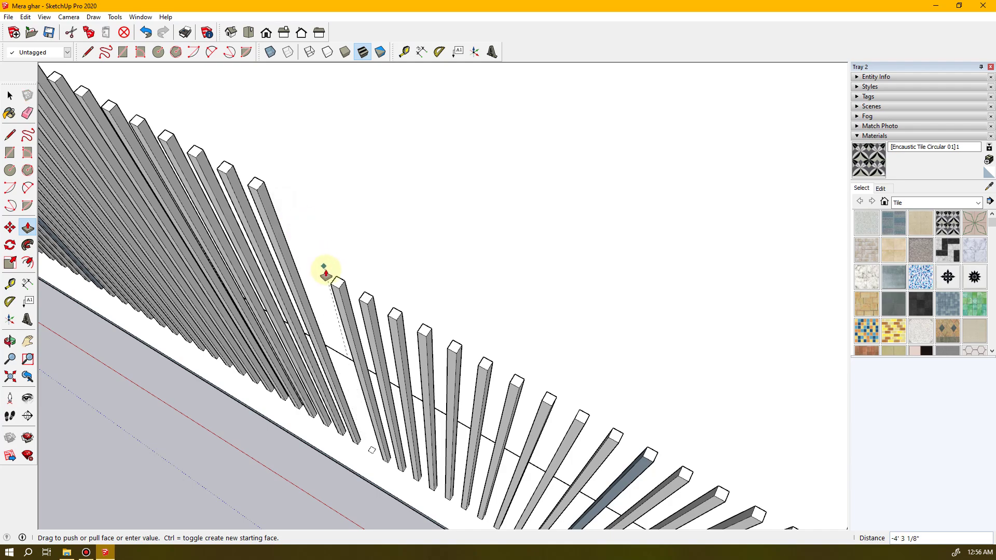
click(257, 184)
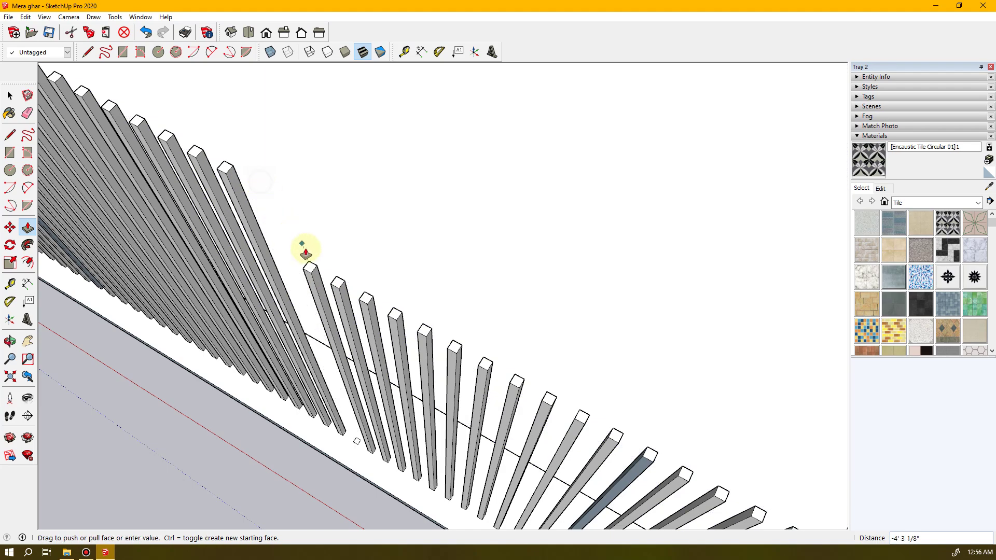
click(307, 265)
click(227, 167)
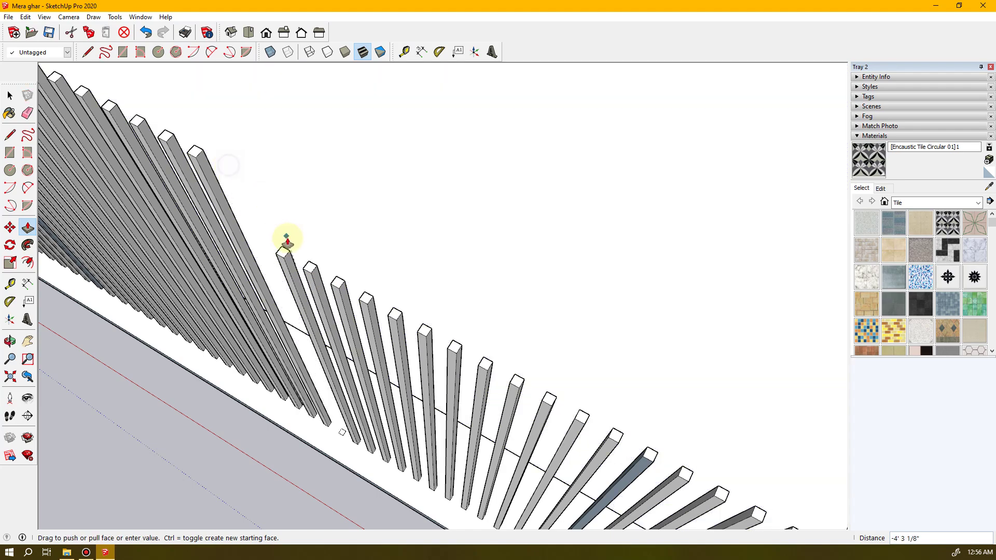
click(285, 251)
click(197, 151)
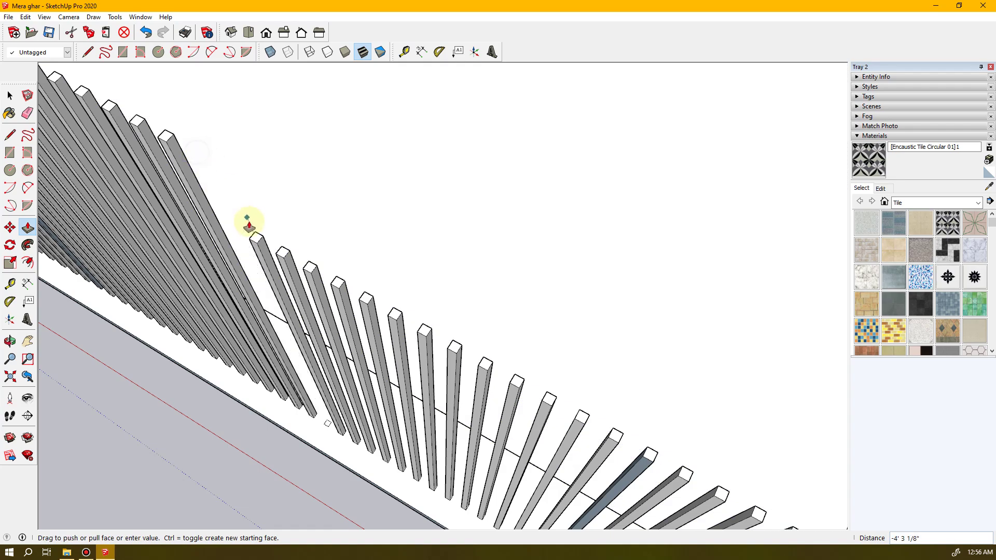
click(255, 235)
click(234, 222)
click(138, 122)
click(206, 207)
click(179, 196)
- Push the following six long-railing balusters down 6" to the height of the shortened row
middle_drag(140, 140, 304, 200)
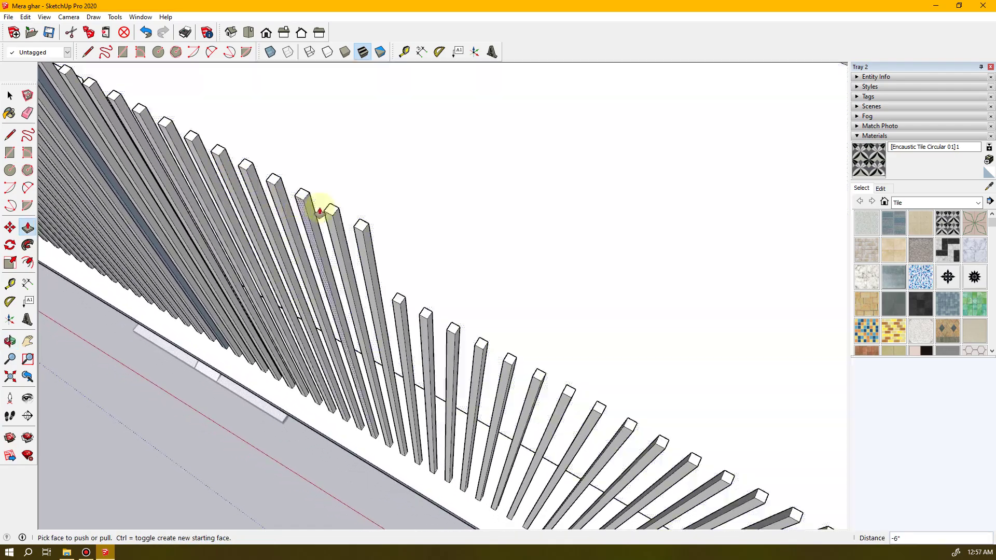
click(360, 226)
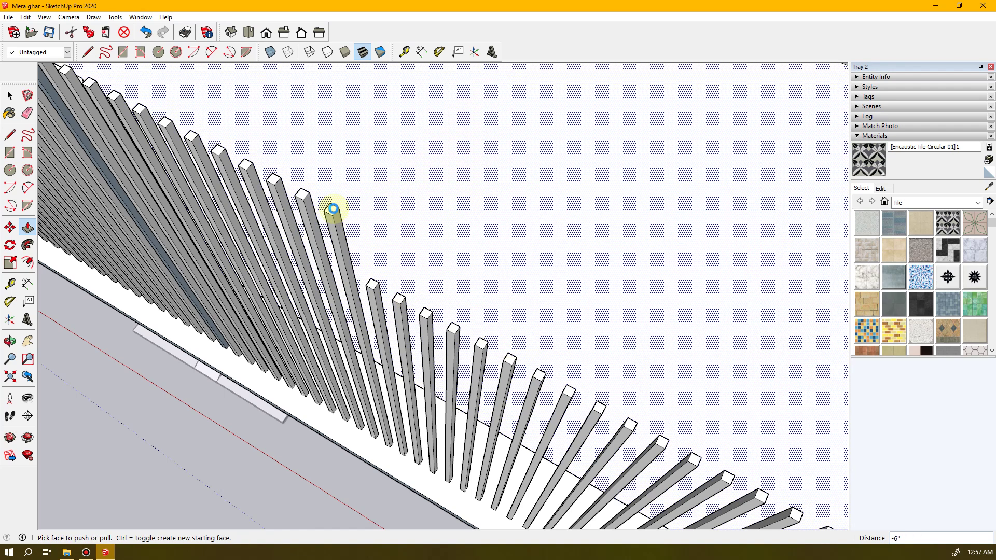
click(369, 283)
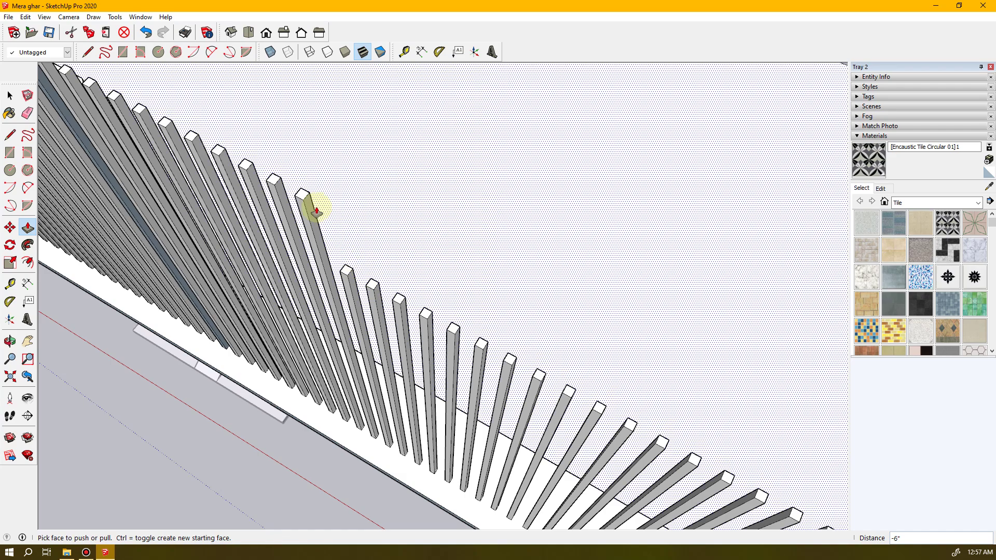
click(346, 275)
click(273, 181)
click(320, 265)
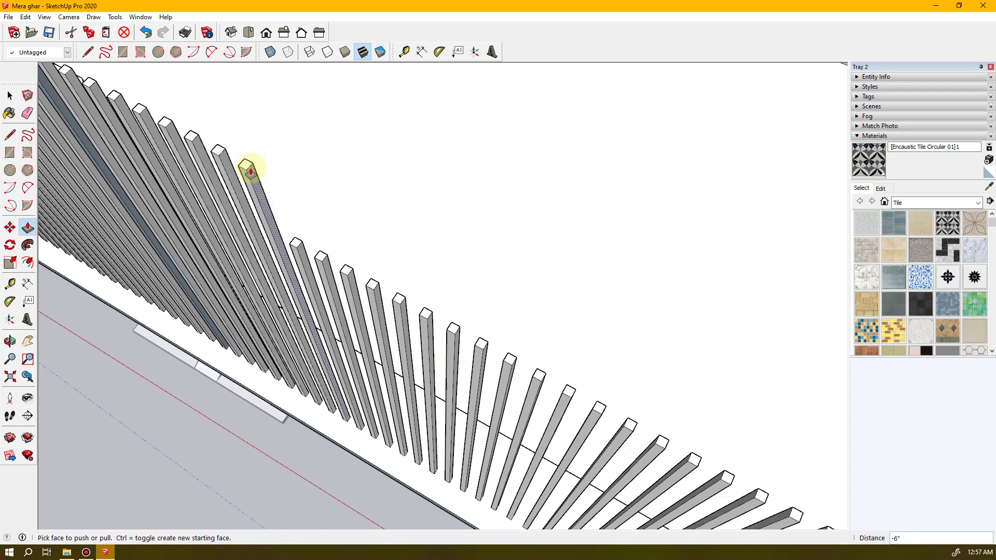
click(218, 152)
click(265, 227)
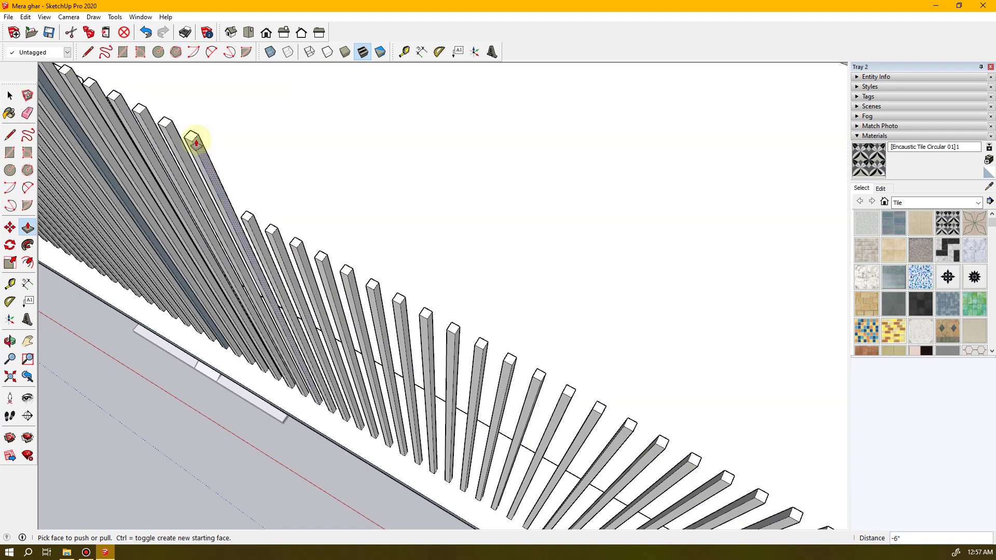
- Lower the next seven long-railing balusters by 6", up to and including the second blue-grey one
middle_drag(207, 178, 288, 238)
click(390, 299)
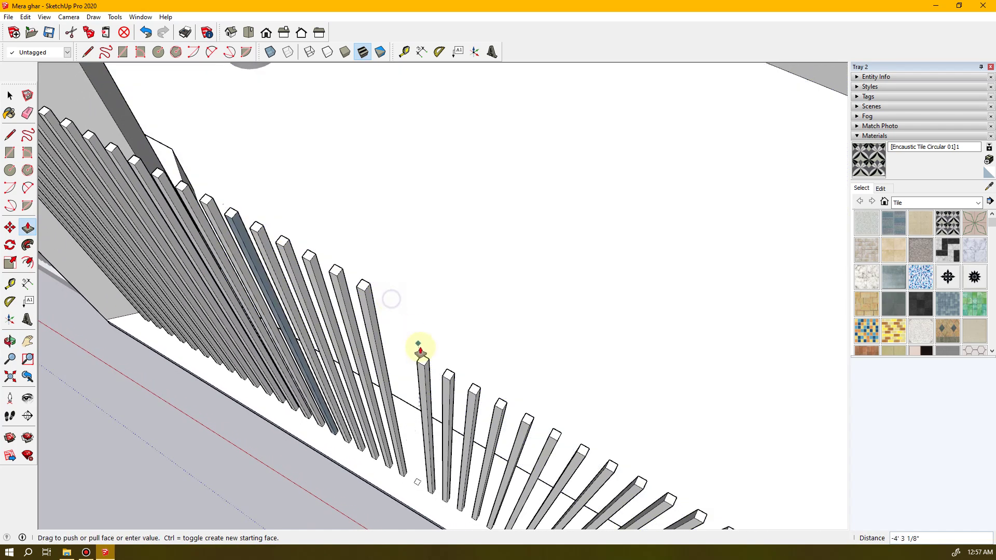
click(423, 358)
click(363, 284)
click(394, 347)
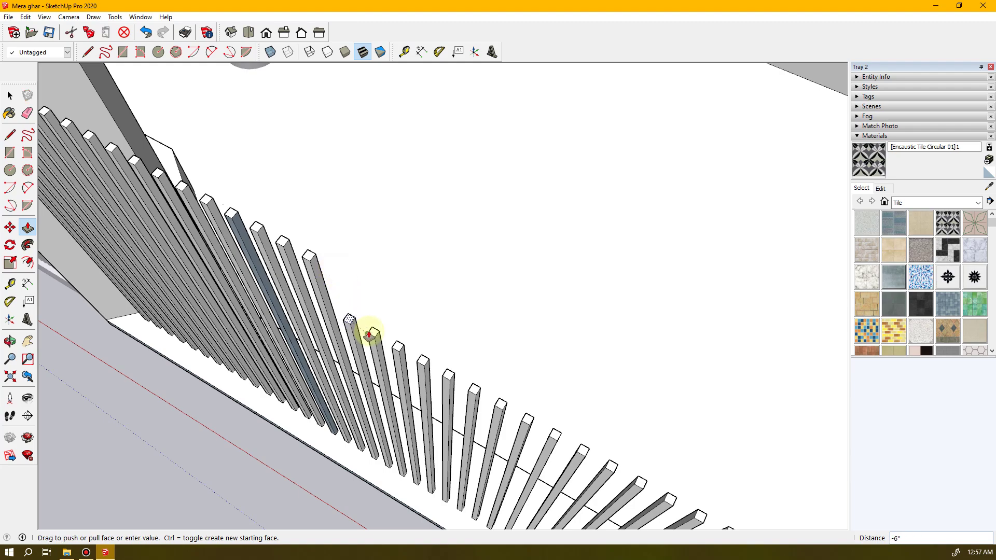
click(369, 335)
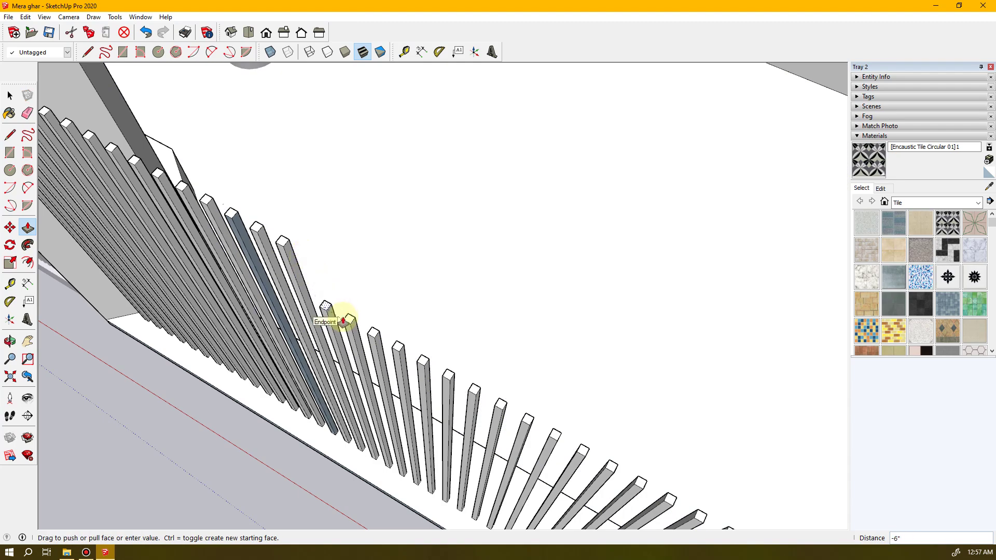
click(343, 320)
click(285, 241)
click(322, 300)
click(303, 291)
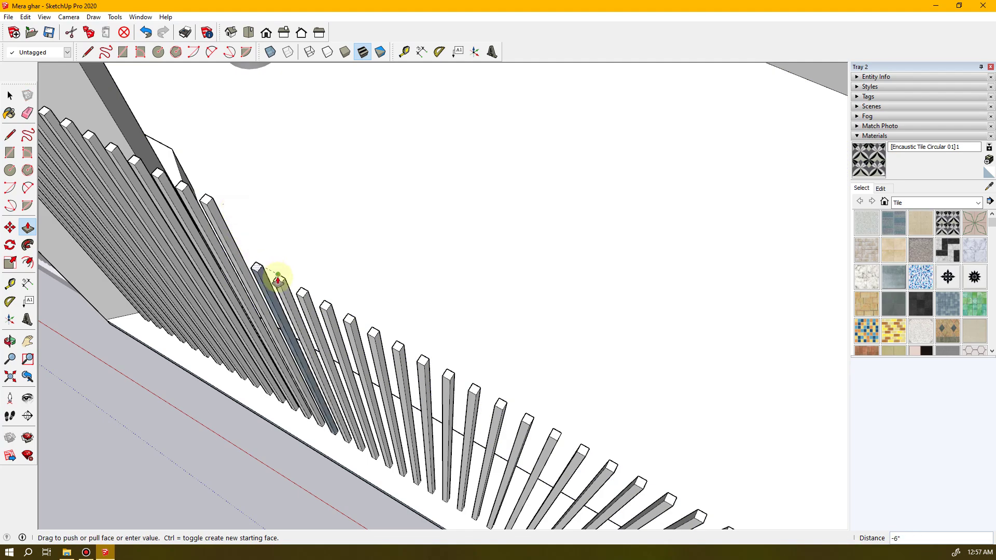
- Lower the five balusters just beyond the second blue-grey one by 6", matching the shortened row
click(207, 200)
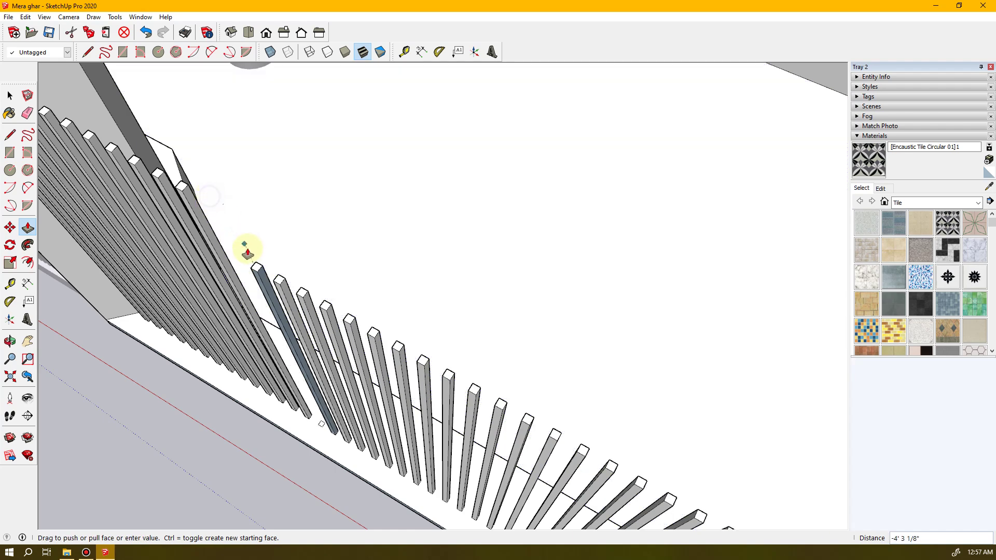
click(254, 269)
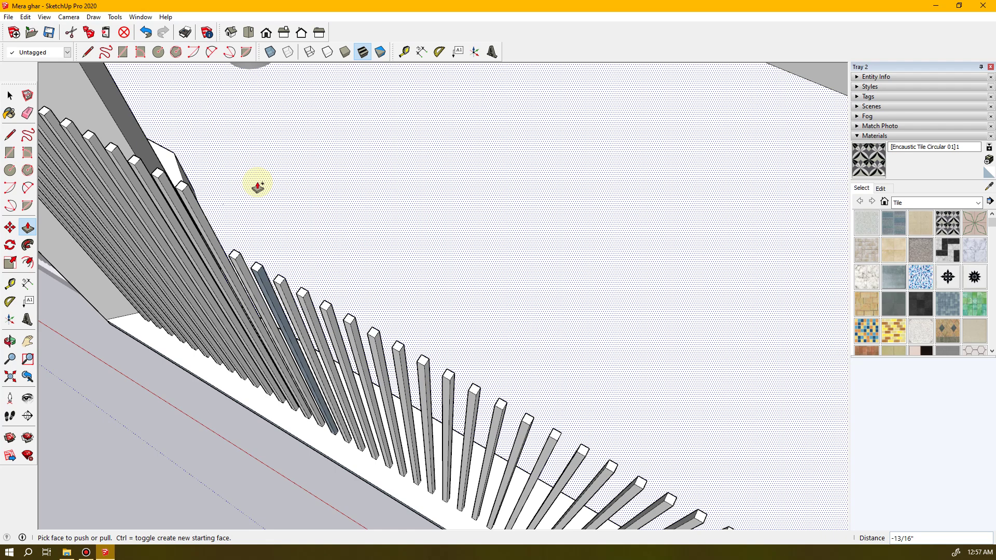
click(184, 187)
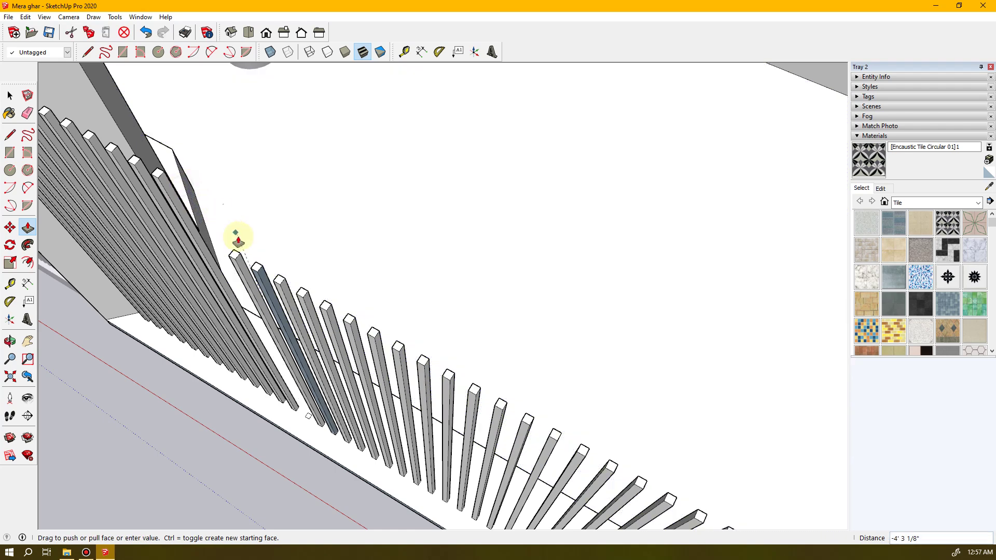
click(231, 256)
click(155, 175)
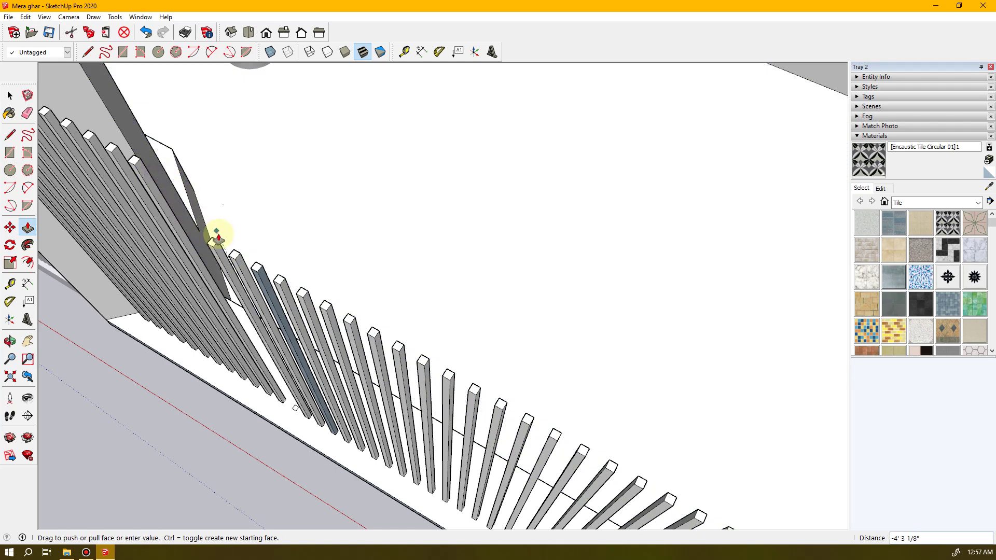
click(207, 240)
click(133, 164)
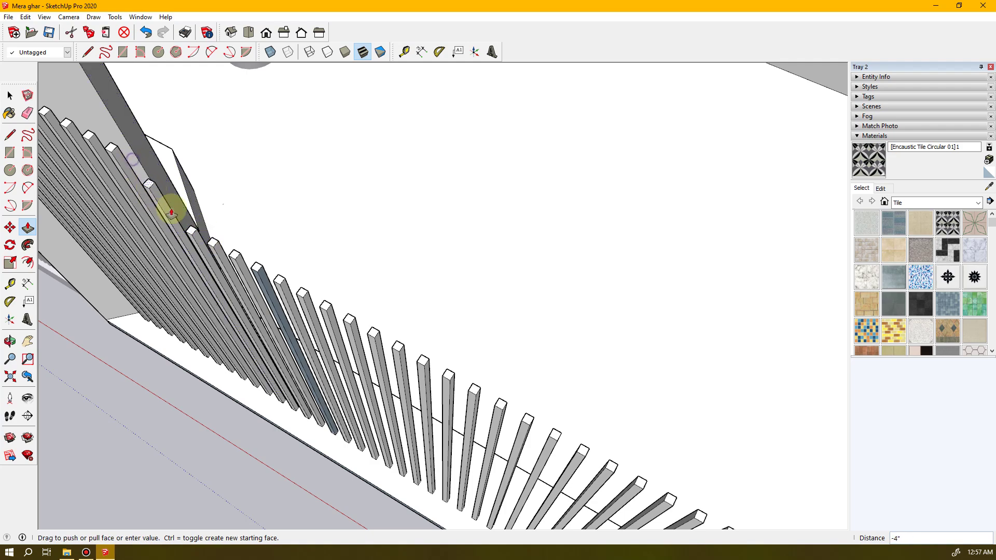
click(194, 232)
click(170, 216)
- Push the next four balusters toward the long railing's grey end post down by 6"
middle_drag(107, 195, 318, 279)
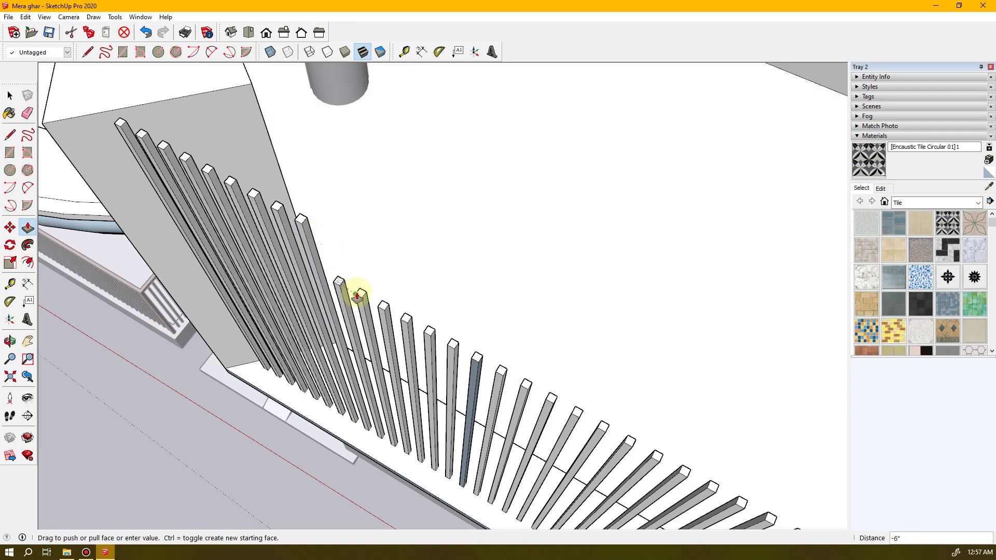
click(340, 285)
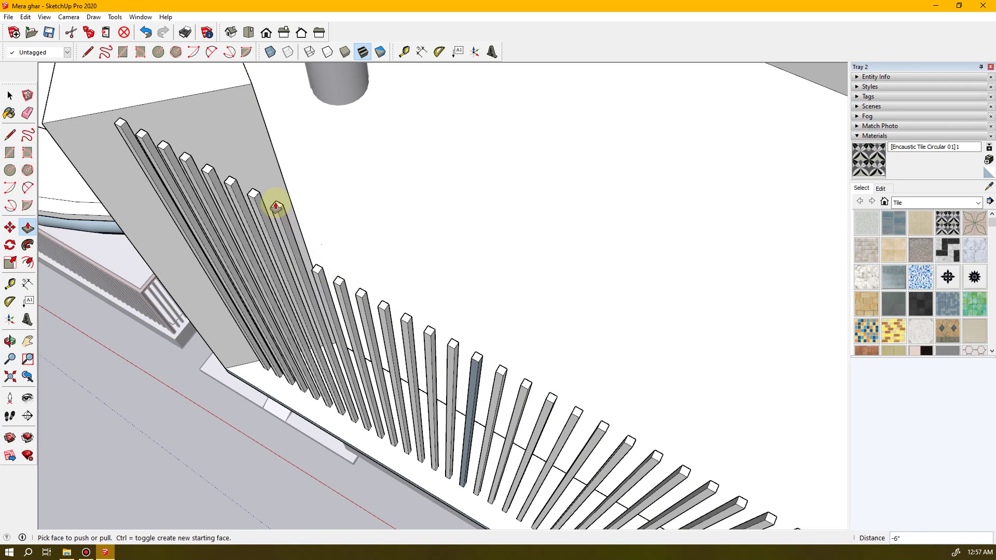
click(278, 205)
click(318, 260)
click(258, 195)
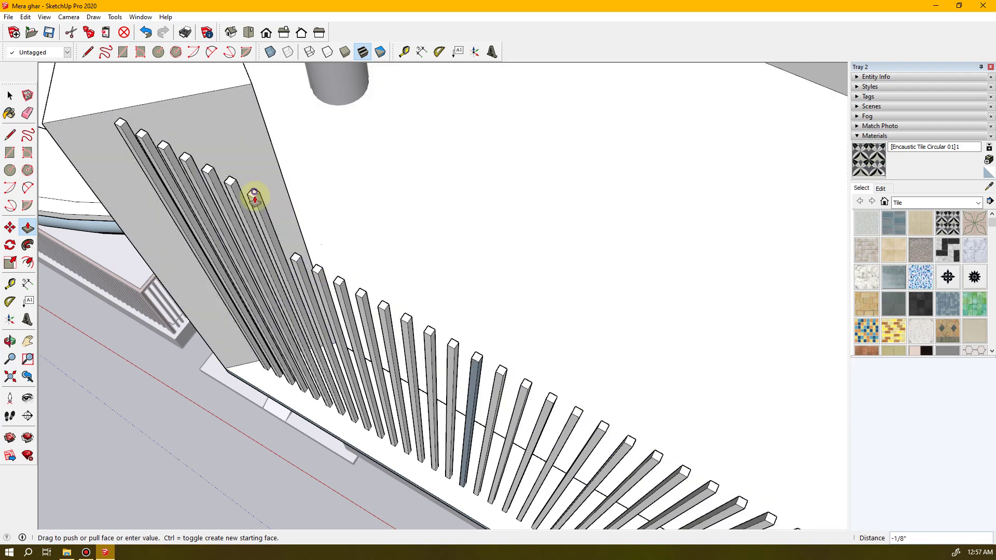
click(295, 260)
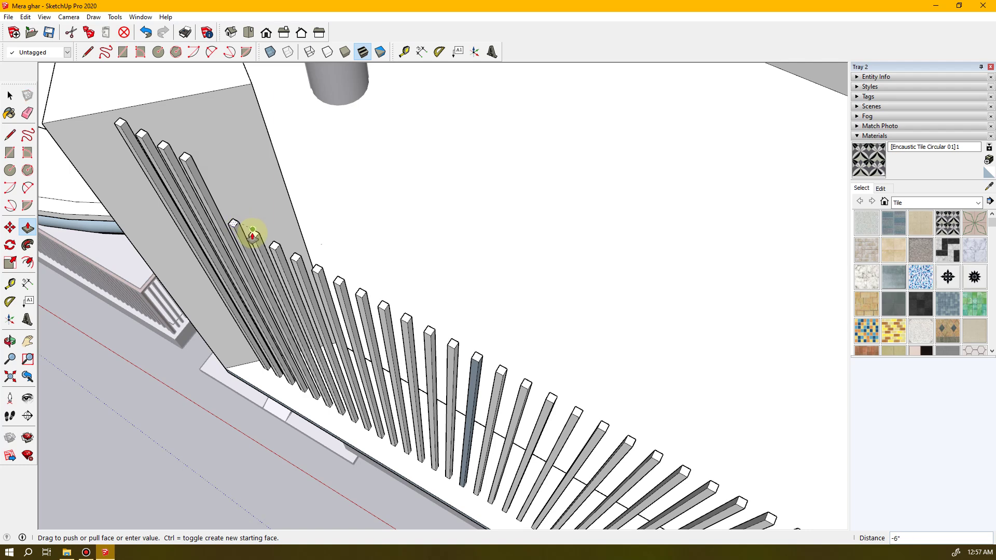
- Lower the last six balusters beside the long railing's end post, and the post itself, by 6"
click(233, 226)
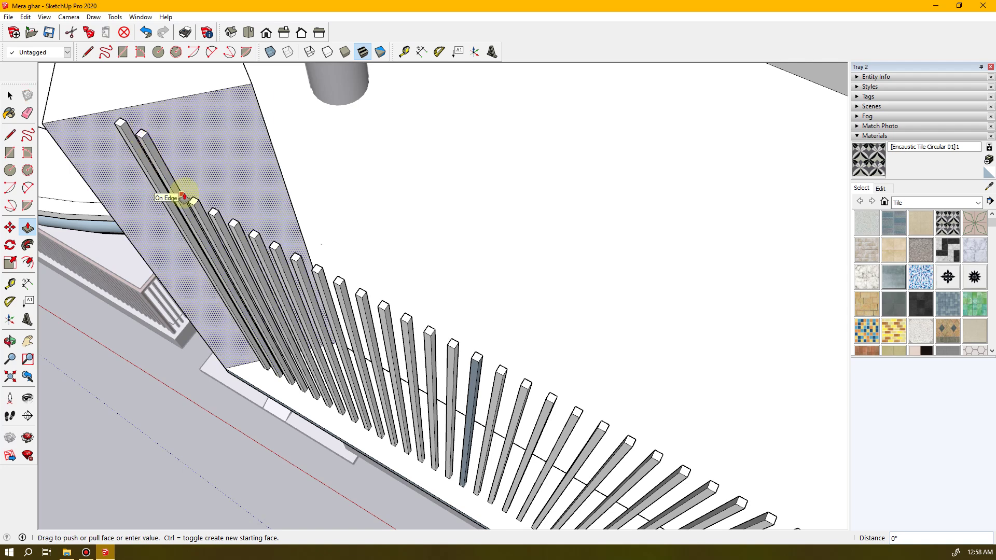
key(Escape)
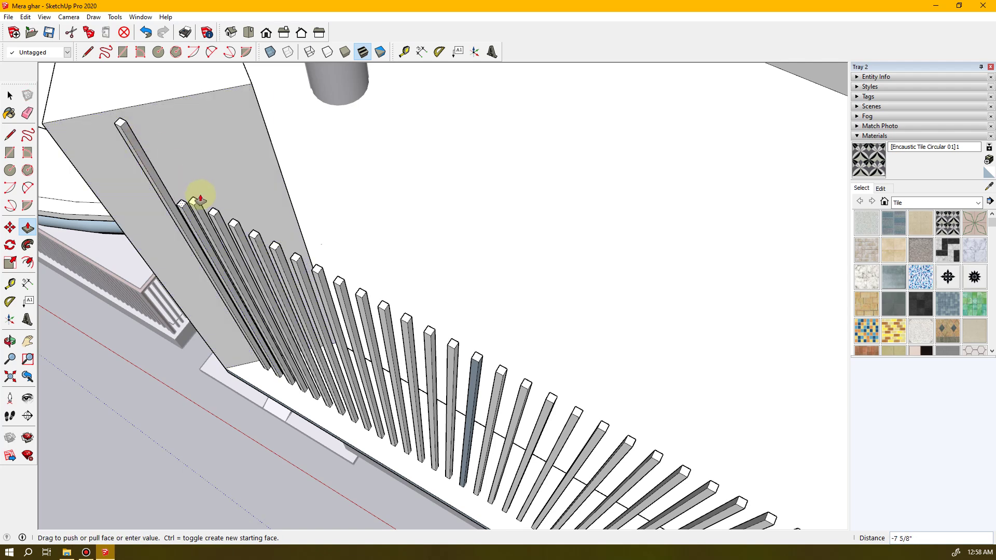
click(189, 203)
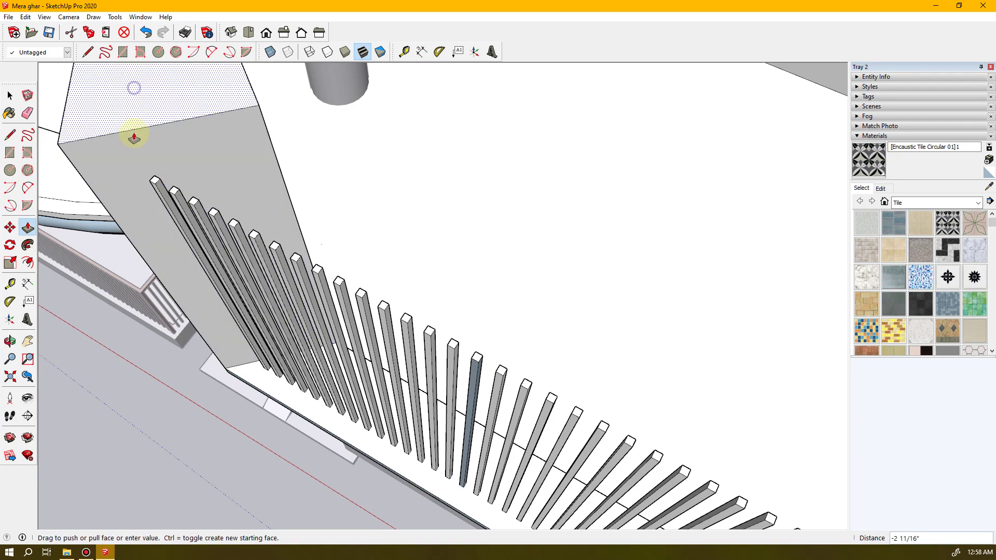
- Lower the post on the opposite side of the curved balcony section and the baluster nearest to it by 6"
middle_drag(119, 169, 428, 228)
scroll(327, 154, up, 6)
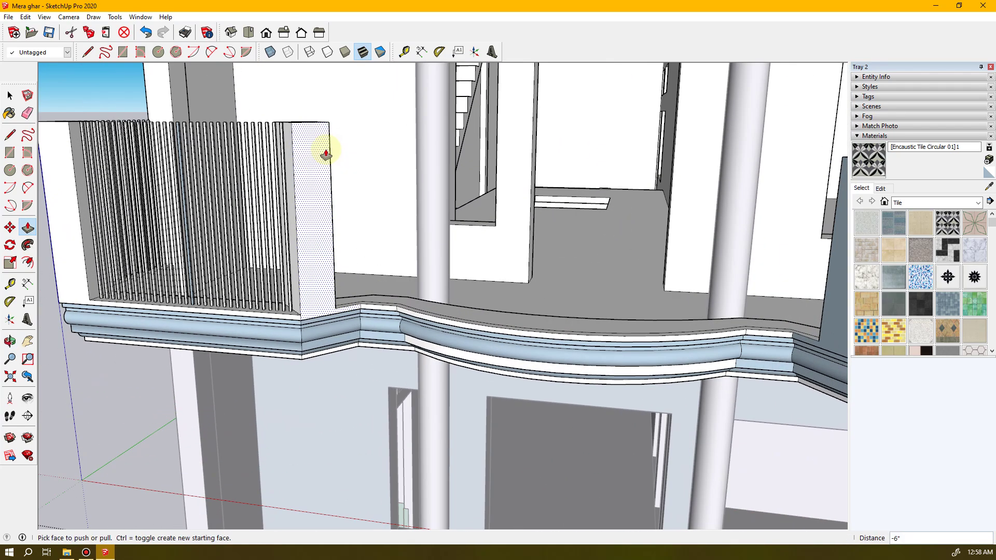
middle_drag(411, 195, 293, 196)
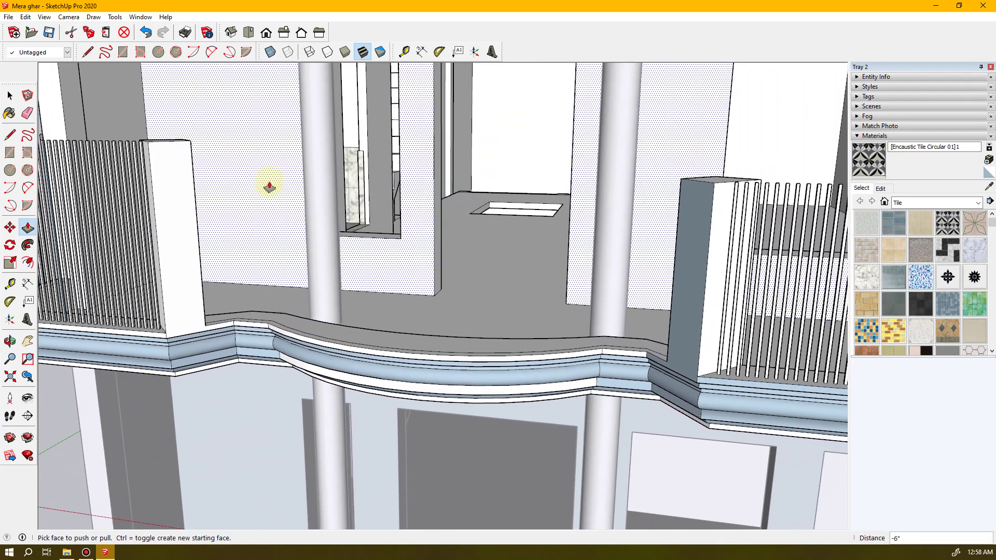
middle_drag(182, 137, 181, 218)
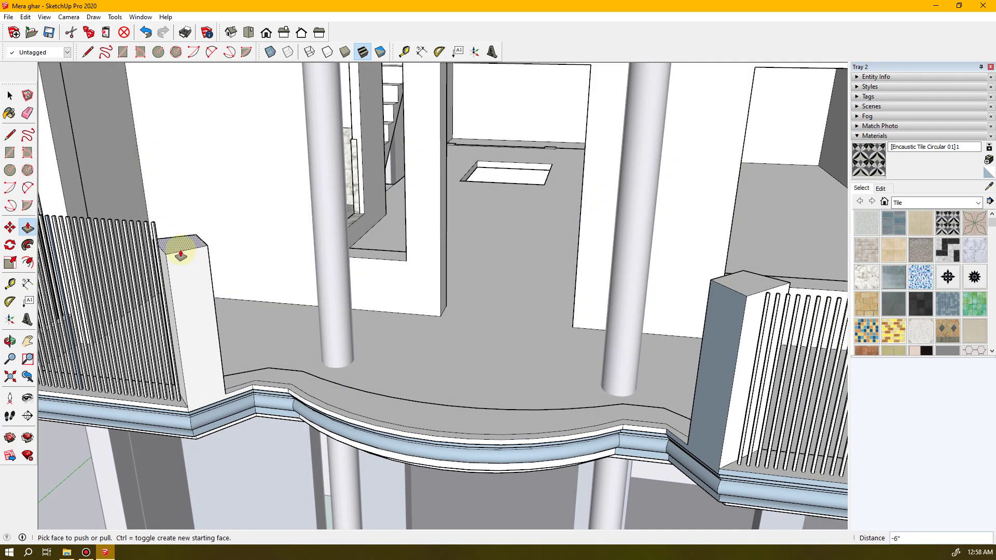
middle_drag(178, 251, 316, 251)
scroll(280, 214, up, 8)
middle_drag(377, 356, 259, 199)
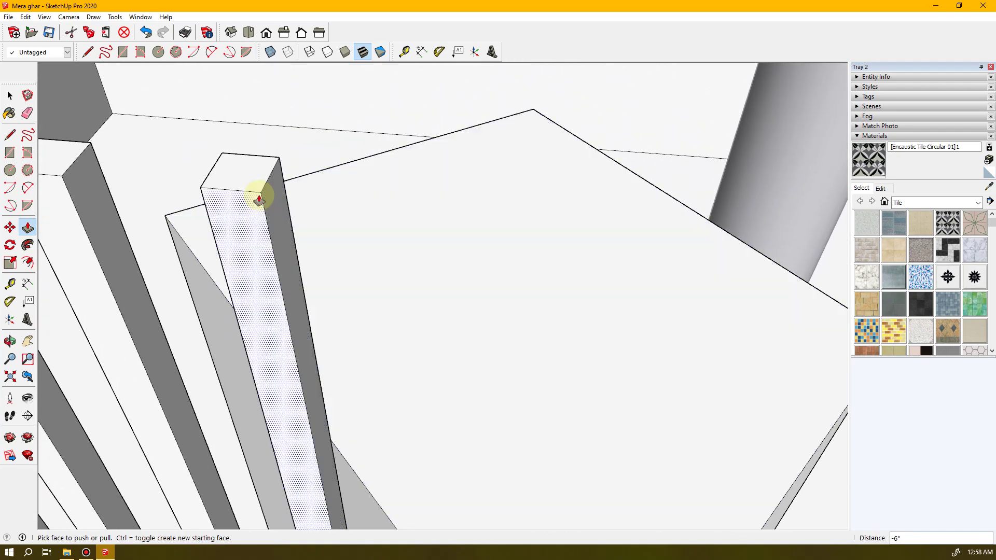
drag(257, 180, 328, 272)
click(336, 283)
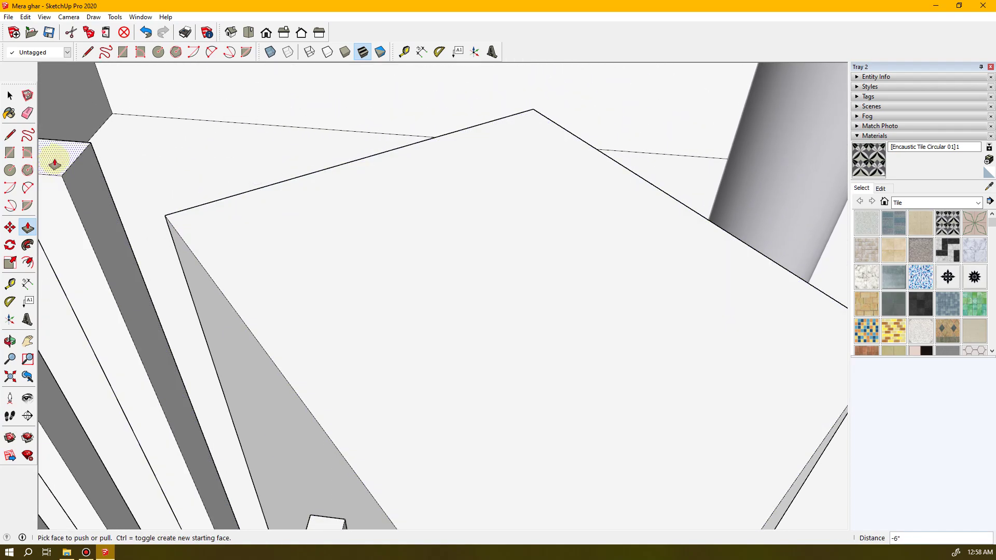
- Lower the second to fifth balusters from the opposite railing's post by 6", level with the first one
middle_drag(229, 251, 341, 146)
scroll(383, 197, down, 2)
click(342, 146)
click(461, 397)
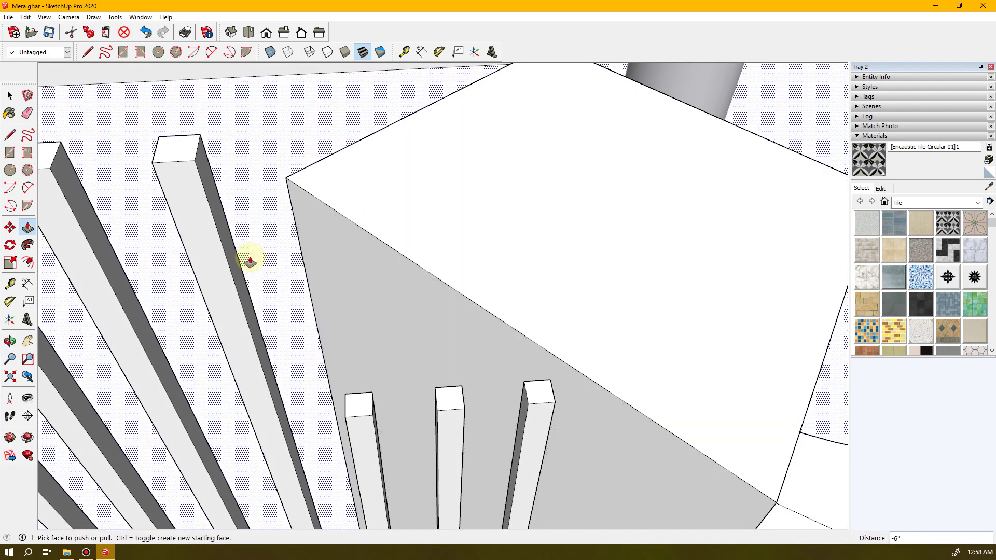
click(352, 207)
click(49, 147)
click(333, 206)
- Push the next three balusters of the opposite railing down by 6"
middle_drag(140, 222, 164, 229)
click(415, 191)
click(662, 234)
click(292, 196)
click(593, 195)
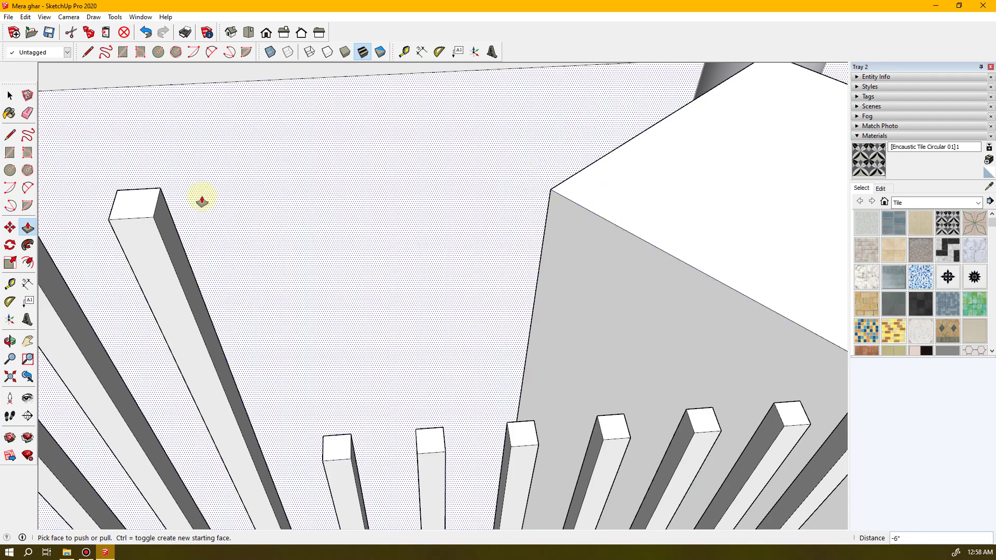
click(140, 195)
click(650, 202)
- Lower two more balusters of the opposite railing by 6", continuing the shortened row away from the post
middle_drag(289, 216, 247, 233)
click(321, 215)
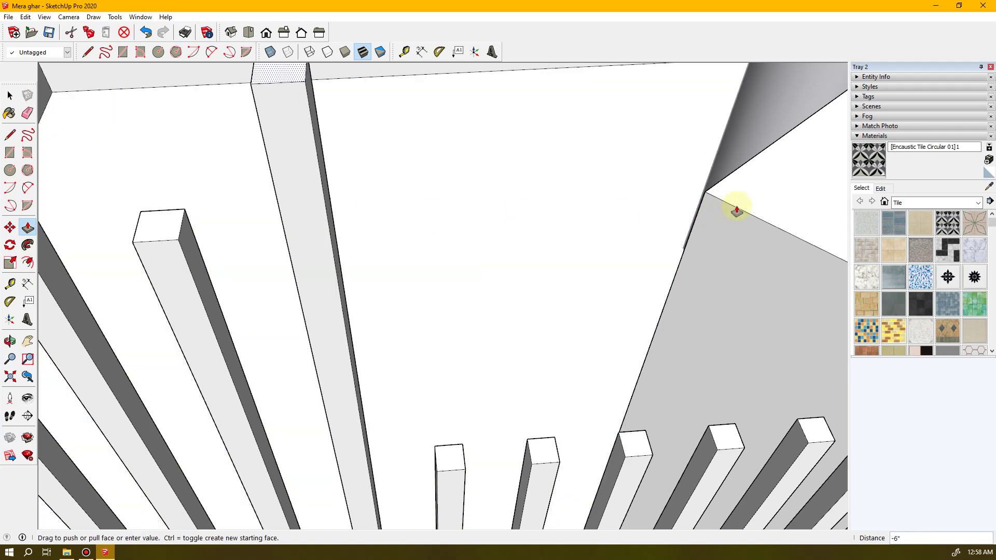
click(485, 207)
click(169, 221)
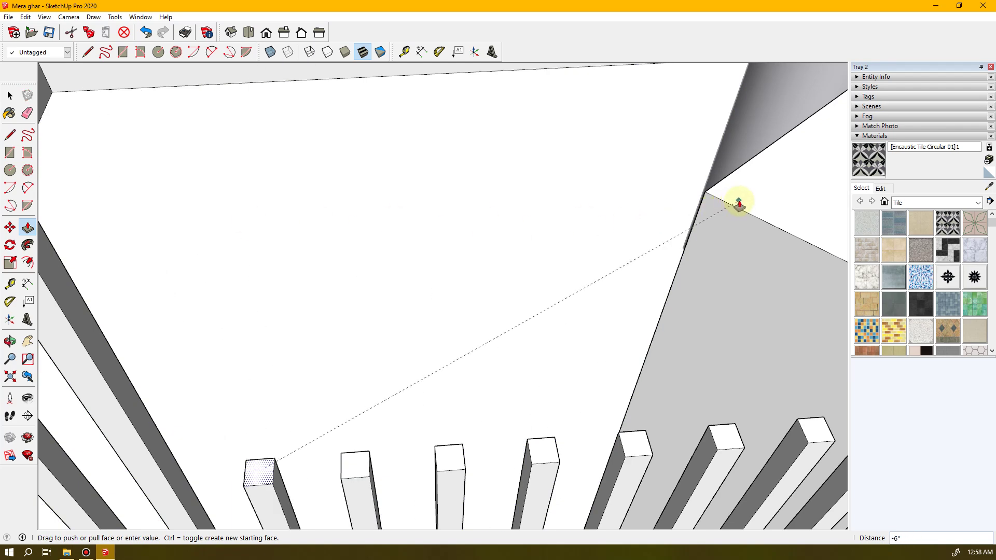
click(738, 203)
middle_drag(357, 255, 454, 210)
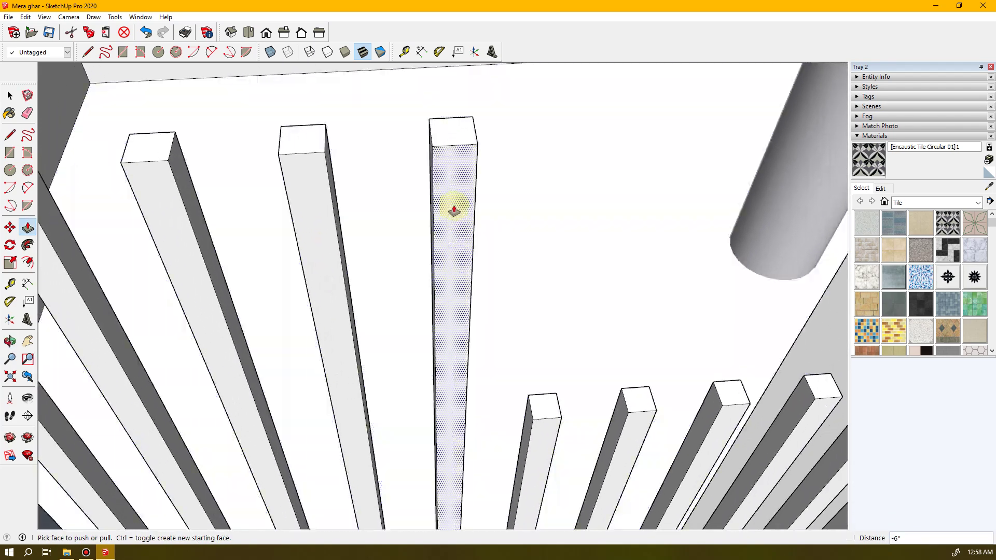
- Lower the next three balusters of the opposite railing by 6" with Push/Pull, level with the shortened ones beside them
click(453, 133)
click(550, 395)
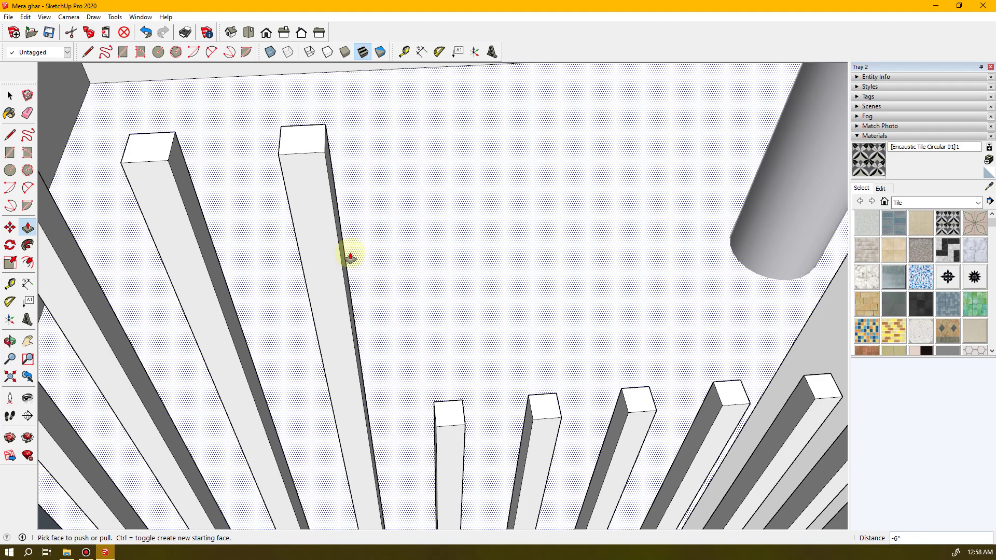
click(300, 151)
click(452, 409)
click(145, 154)
click(349, 411)
- Push the following two balusters of the opposite railing down by 6" to match their shortened neighbours
middle_drag(267, 329, 376, 279)
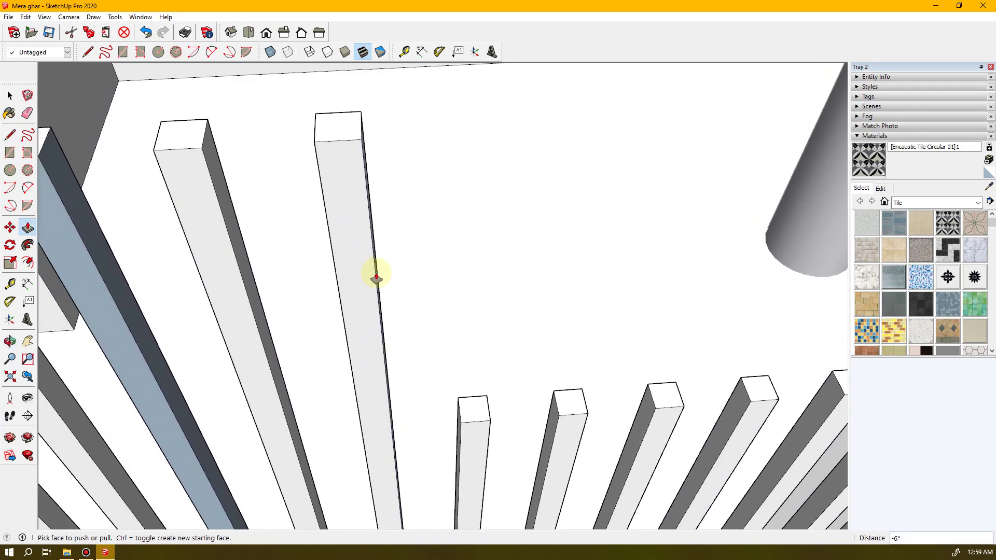
click(334, 126)
click(471, 408)
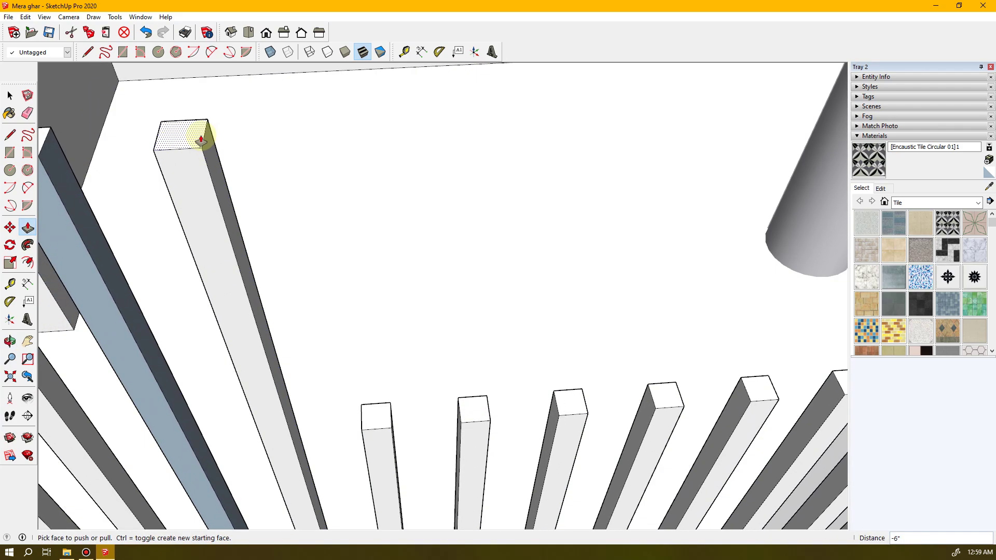
click(200, 134)
click(377, 413)
- Lower four more balusters of the opposite railing by 6", working along the row away from the post
middle_drag(240, 310, 305, 295)
click(599, 104)
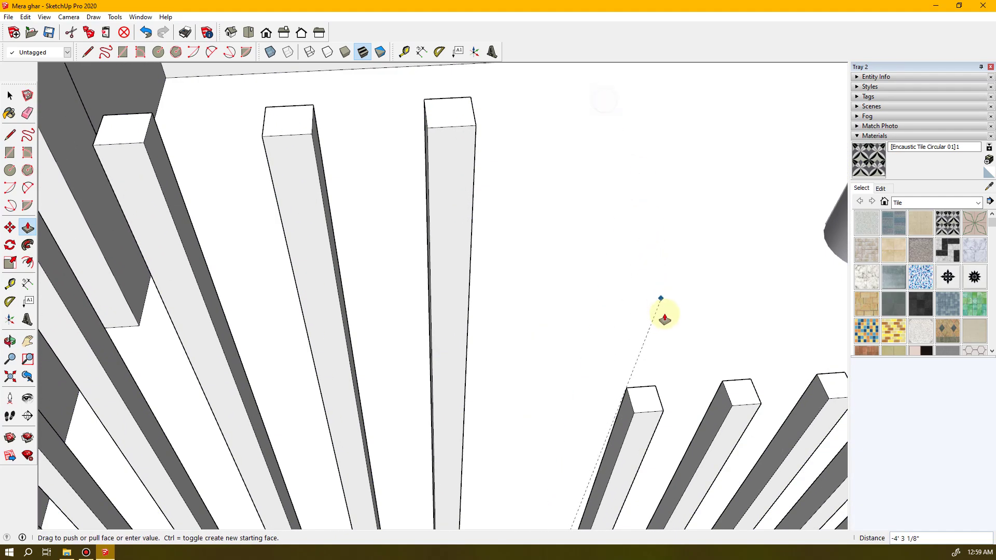
click(464, 116)
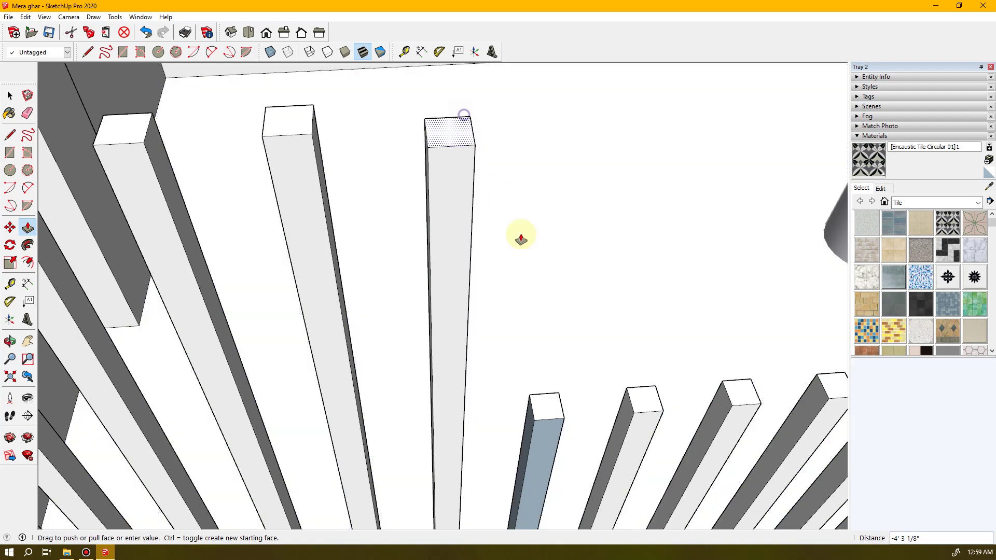
click(545, 406)
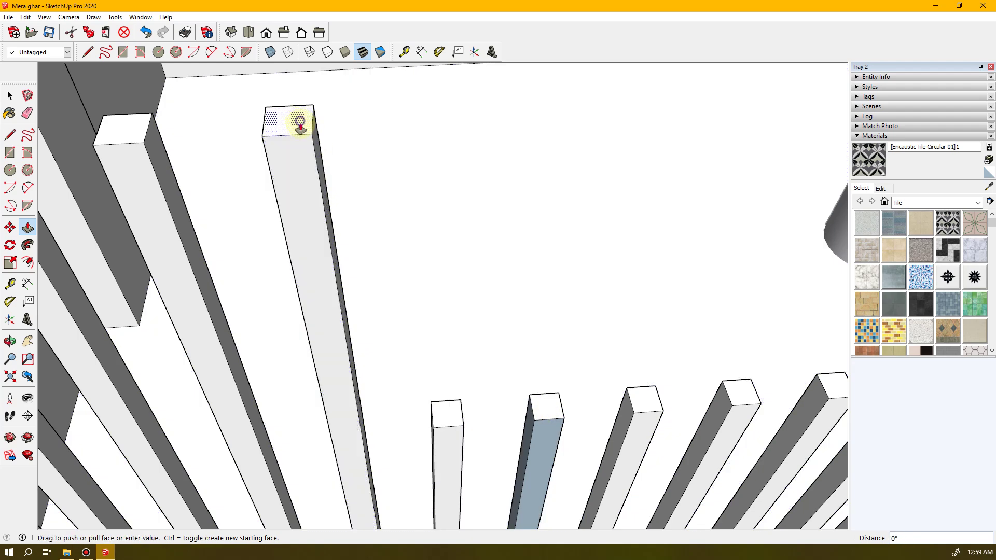
click(438, 406)
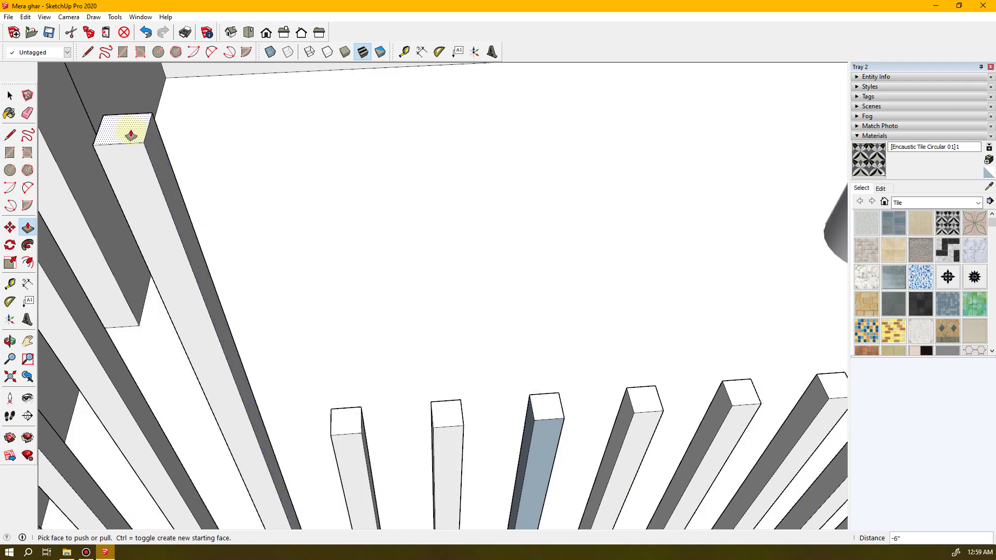
click(131, 135)
click(348, 415)
- Push the next two tall balusters in the same row down by 6"
middle_drag(126, 313, 146, 291)
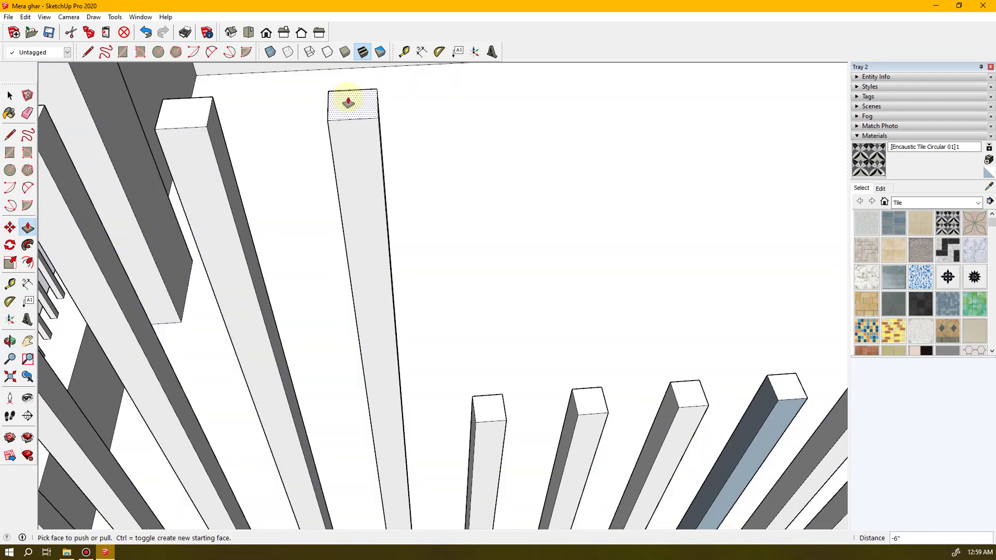
click(348, 102)
click(474, 400)
click(188, 107)
click(385, 407)
- Shorten another four balusters of the front row by 6", matching each top to the neighbouring shortened baluster
scroll(232, 318, down, 3)
middle_drag(192, 340, 471, 277)
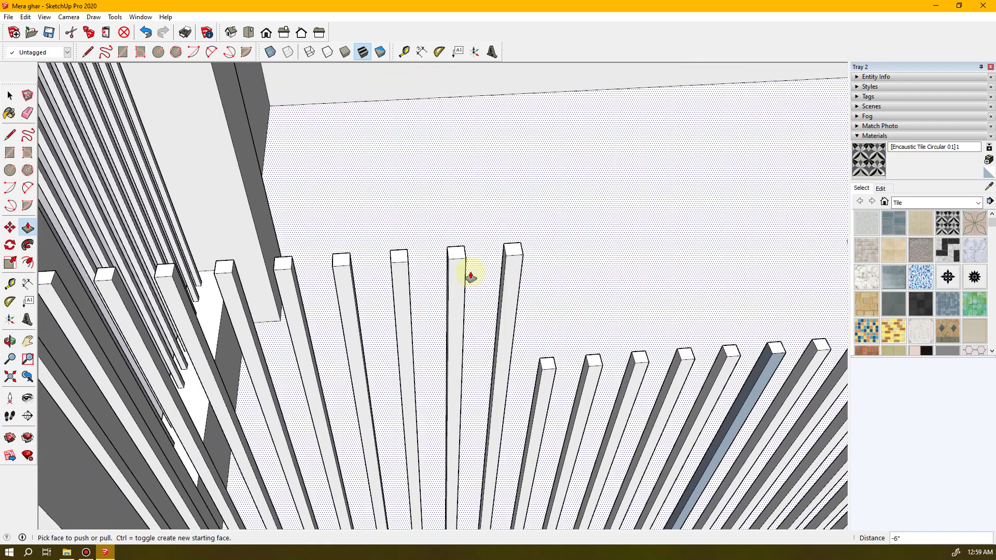
click(519, 248)
click(548, 363)
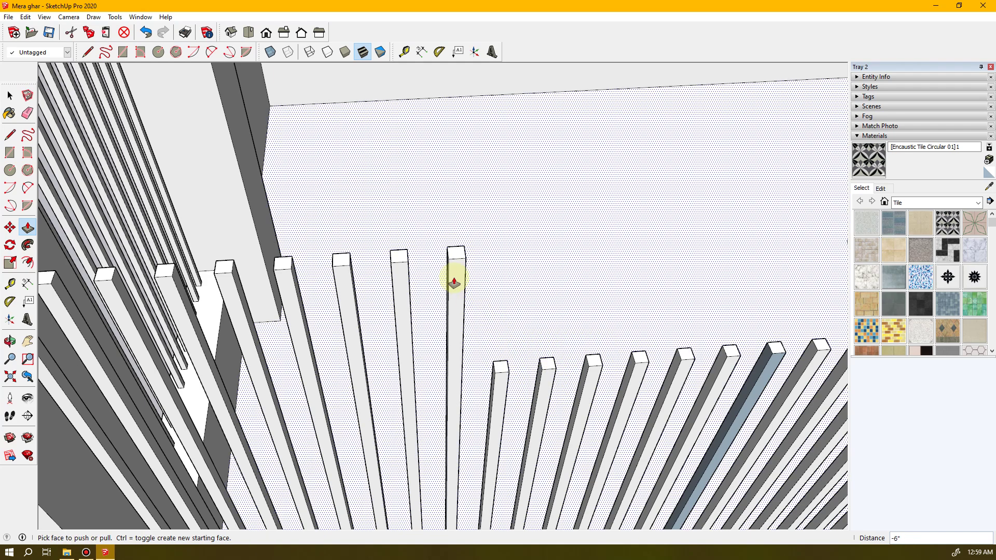
click(453, 259)
click(501, 367)
click(402, 258)
click(454, 369)
click(343, 260)
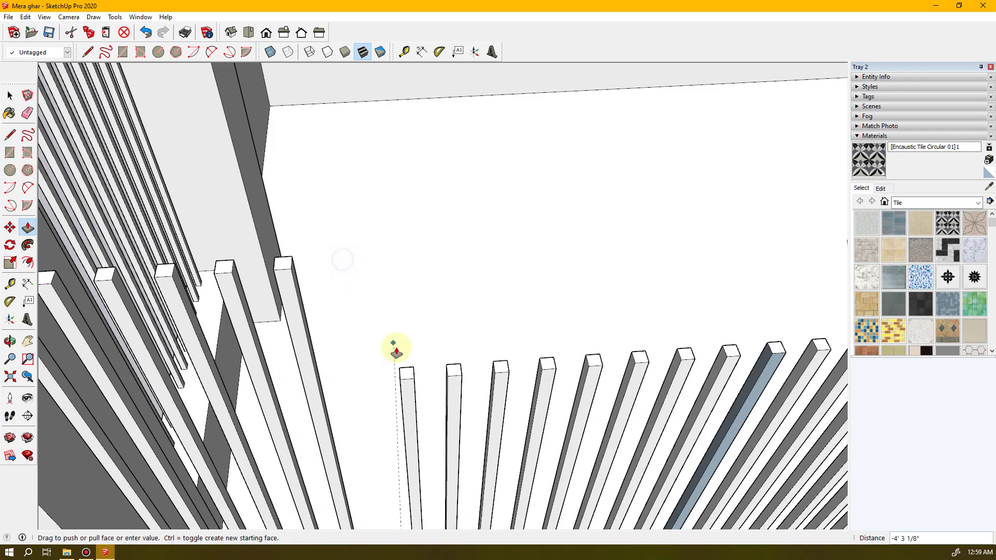
click(407, 372)
- Lower the remaining five balusters of the front row by 6", up to the corner post
click(285, 264)
click(355, 363)
click(223, 266)
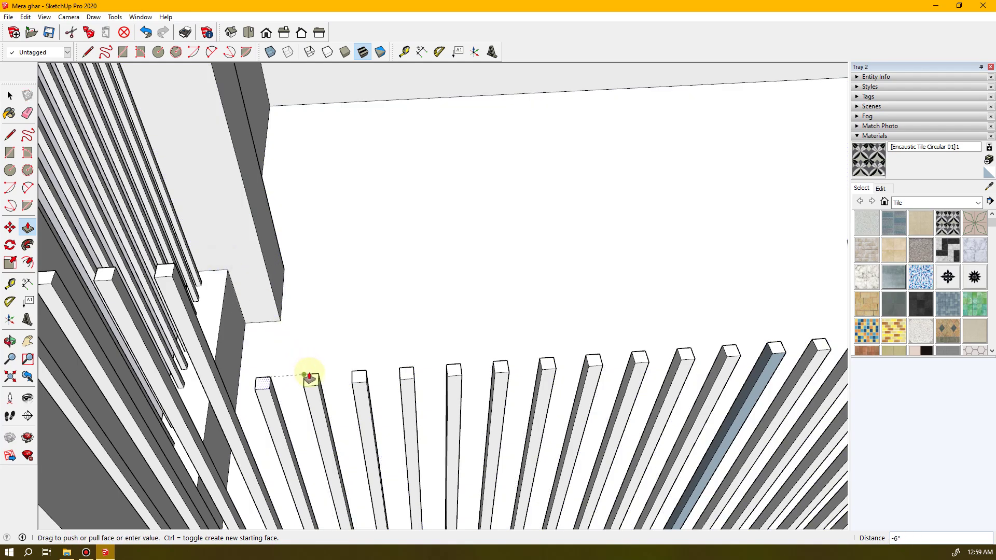
click(311, 377)
click(252, 382)
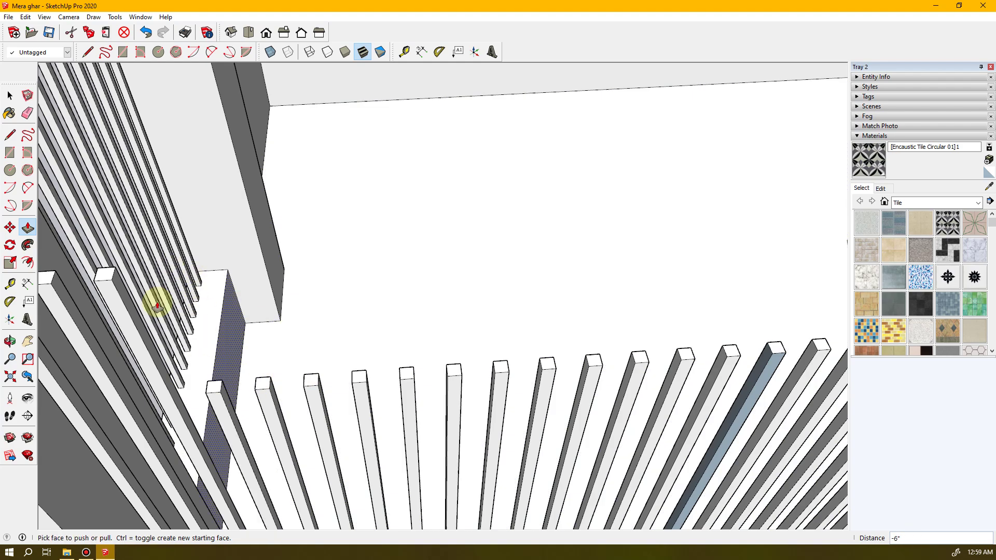
click(213, 385)
click(166, 394)
middle_drag(89, 367, 394, 234)
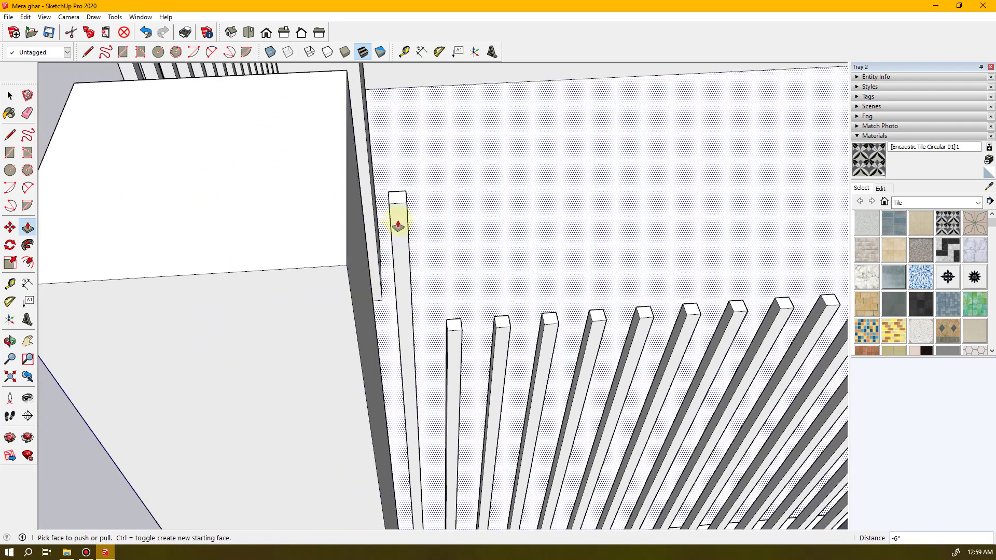
click(397, 196)
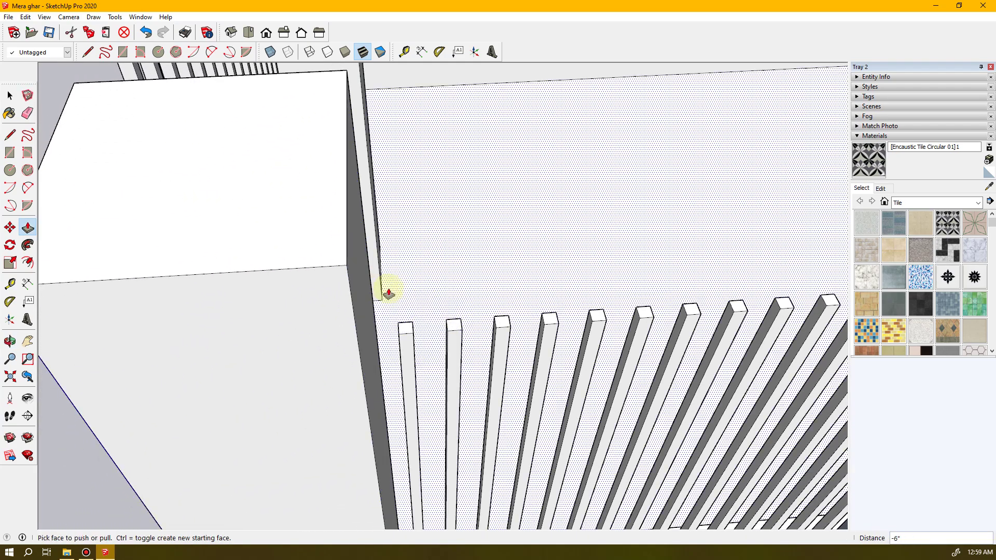
- Lower the first two balusters of the side row next to the corner post by 6"
middle_drag(115, 244, 563, 200)
scroll(595, 195, up, 5)
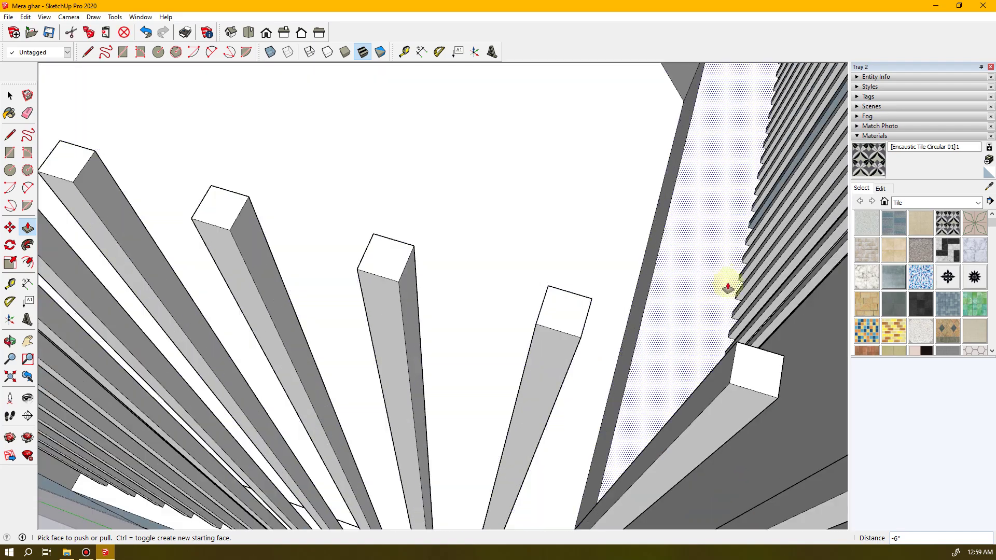
scroll(662, 217, down, 5)
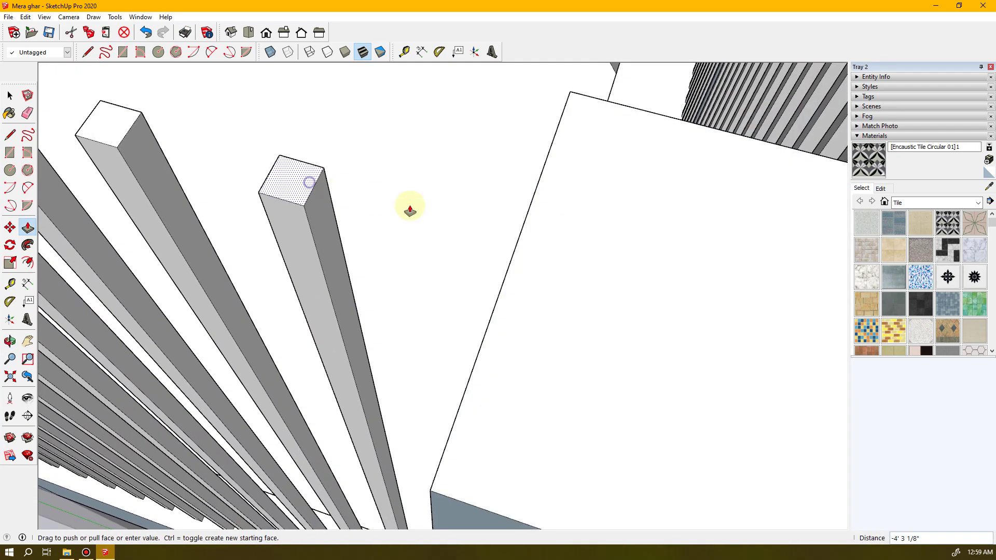
click(527, 253)
click(120, 130)
click(520, 235)
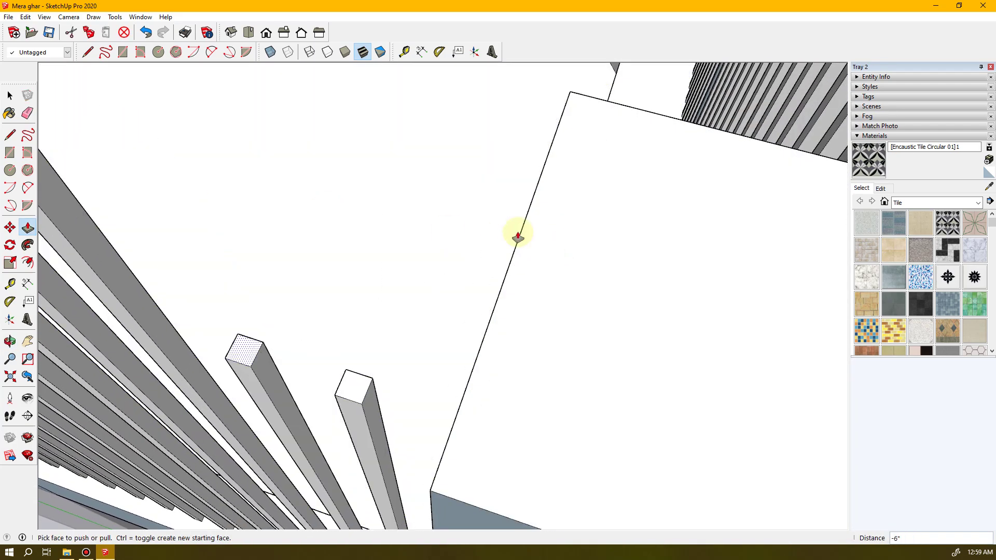
- Push the next three balusters of the side row down by 6", level with the first two
middle_drag(317, 266, 400, 222)
click(427, 196)
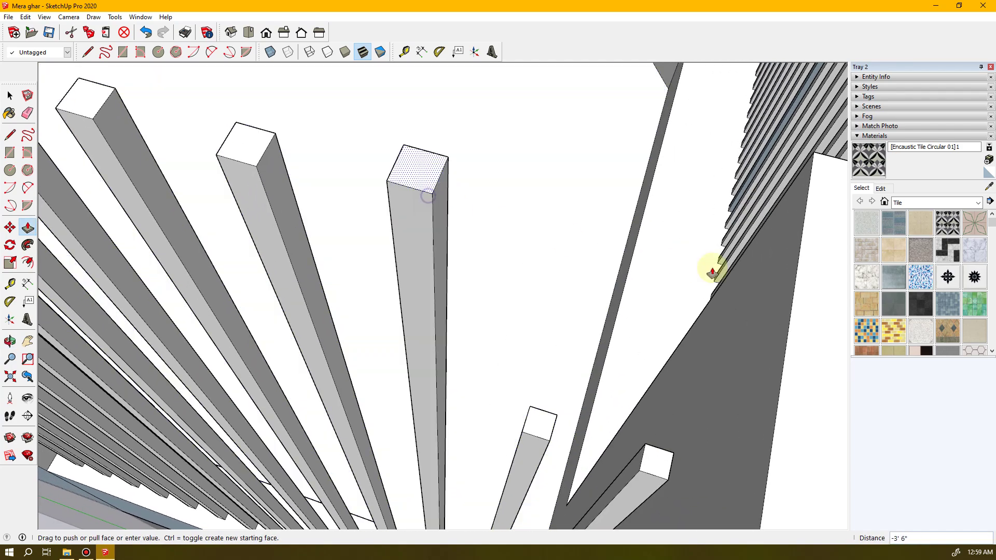
click(793, 296)
click(254, 153)
click(816, 278)
click(79, 100)
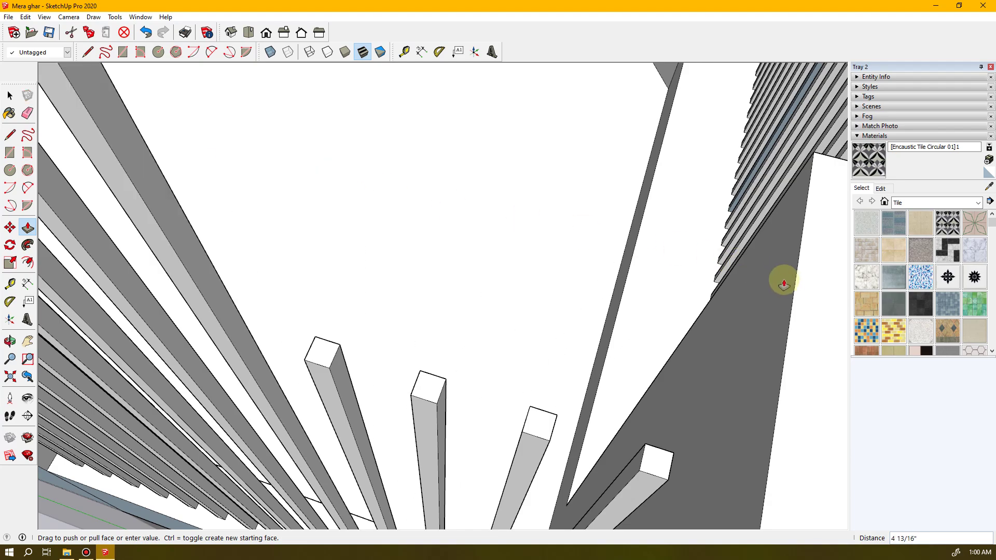
click(799, 292)
- Lower four more balusters of the side row by 6", continuing away from the corner post
middle_drag(283, 295, 433, 258)
click(546, 196)
click(622, 407)
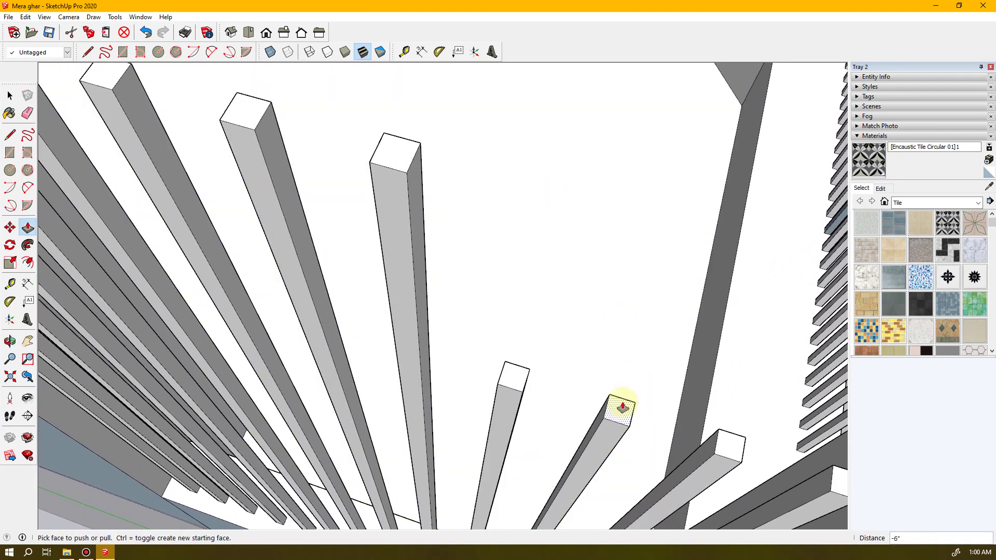
click(405, 177)
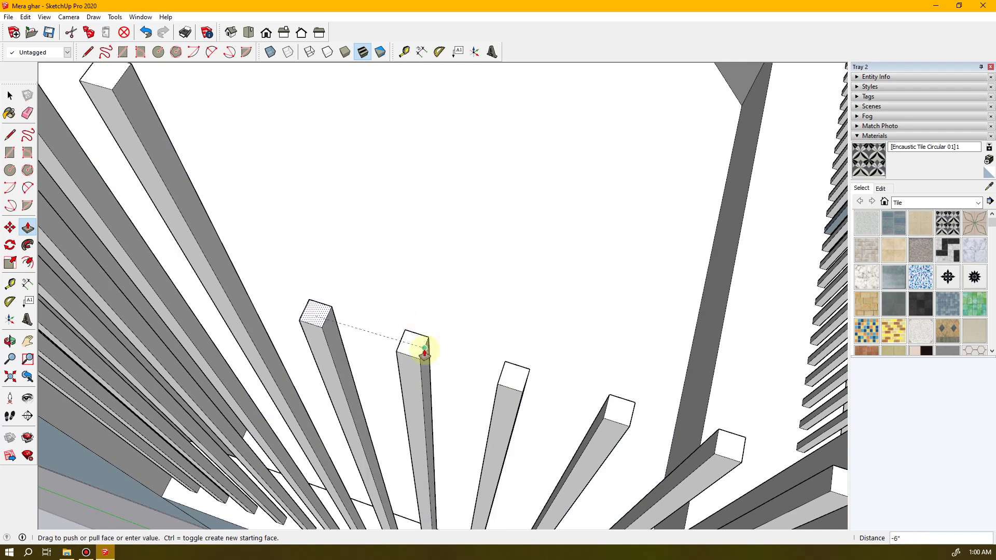
click(424, 352)
click(100, 77)
click(275, 310)
- Lower the side row's following balusters by 6", leaving only the last two at the wall end
middle_drag(275, 310, 274, 284)
click(202, 162)
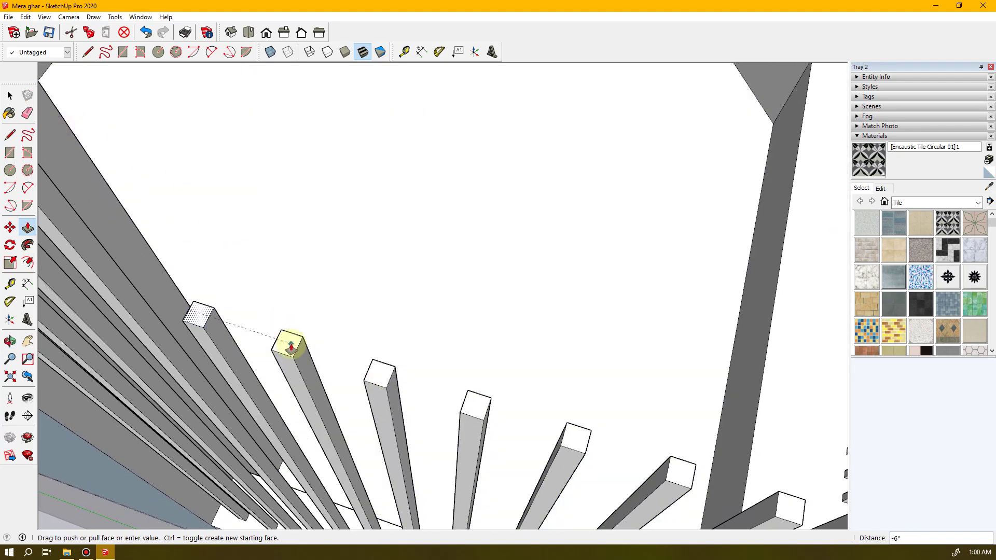
click(291, 347)
middle_drag(156, 289, 239, 216)
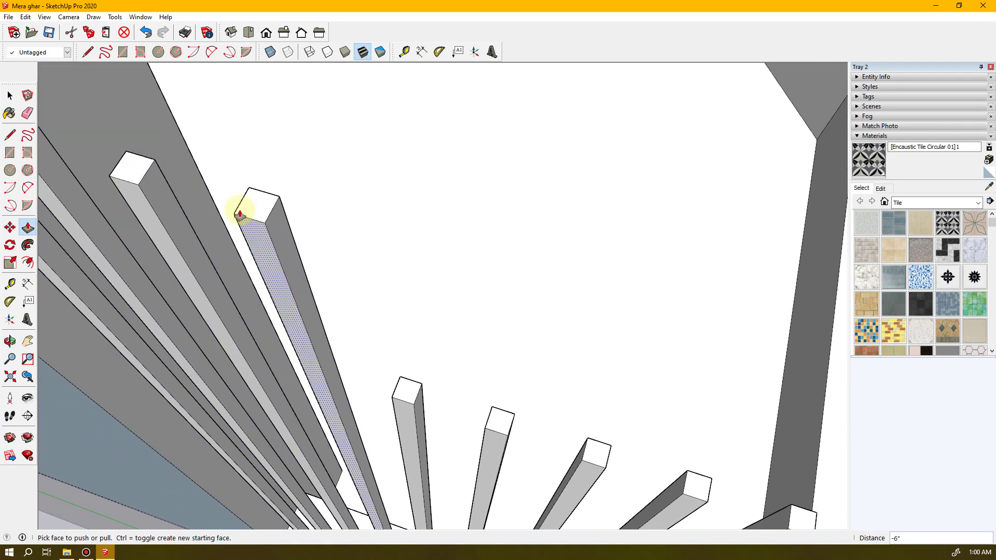
click(133, 167)
click(317, 351)
- Push the last two balusters at the wall end of the side row down by 6" and leave Push/Pull
middle_drag(110, 311, 371, 293)
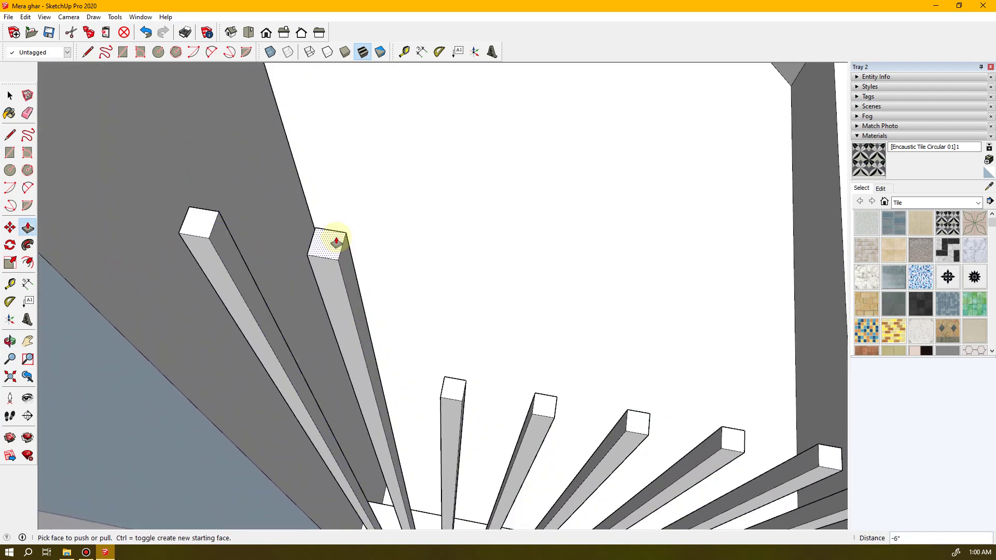
click(332, 238)
click(453, 382)
click(189, 222)
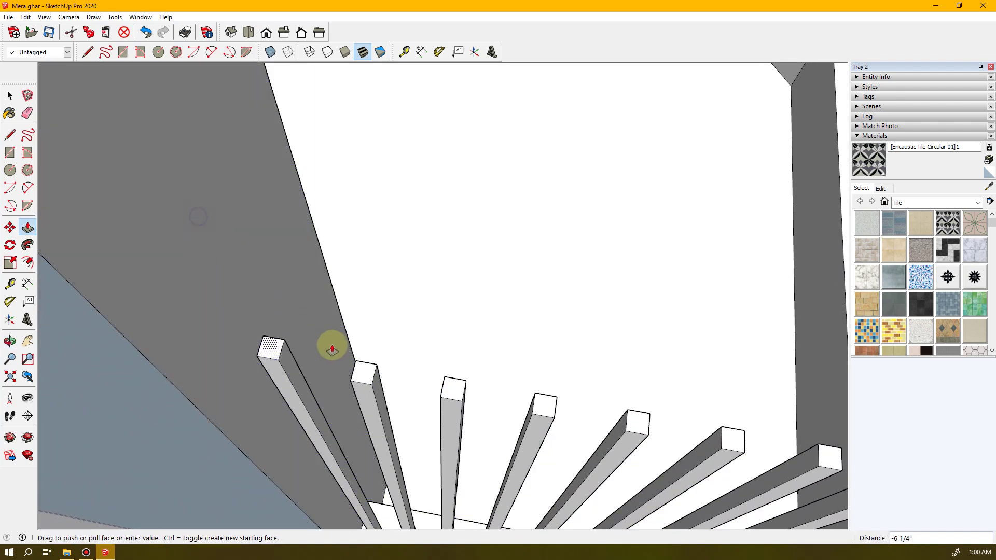
key(space)
- Inspect the shortened railings and the open curved section of the balcony from several angles
middle_drag(480, 384, 21, 300)
scroll(414, 319, down, 3)
middle_drag(386, 312, 337, 311)
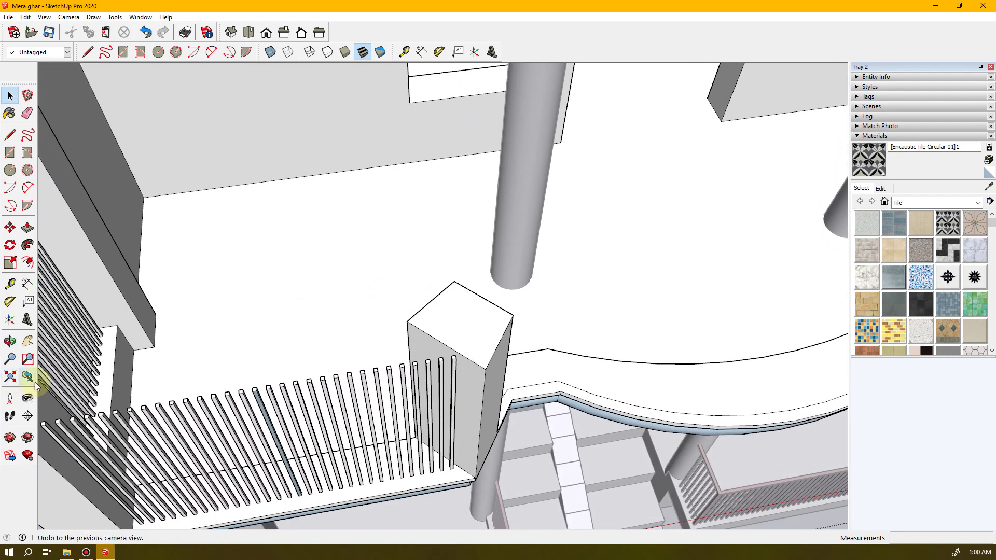
middle_drag(196, 366, 147, 321)
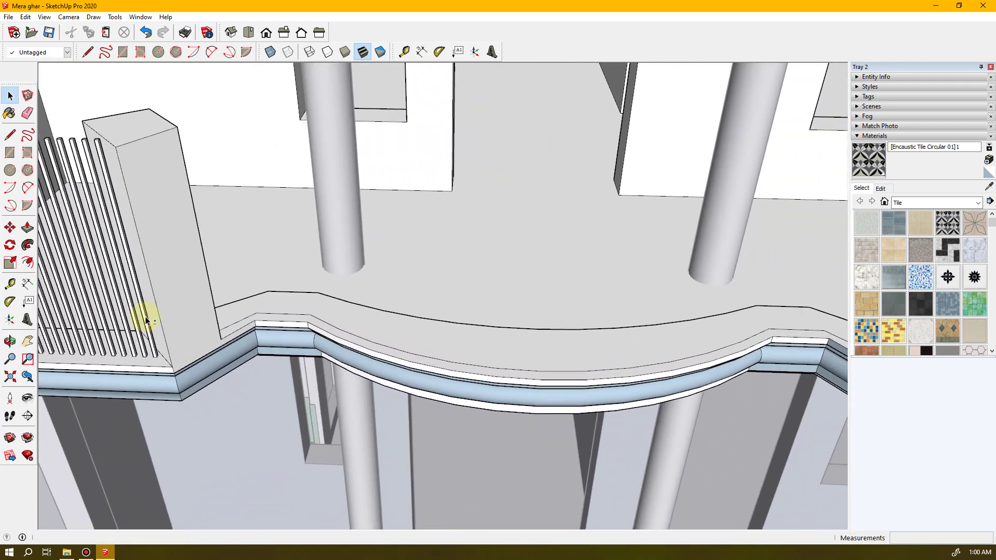
middle_drag(138, 141, 465, 381)
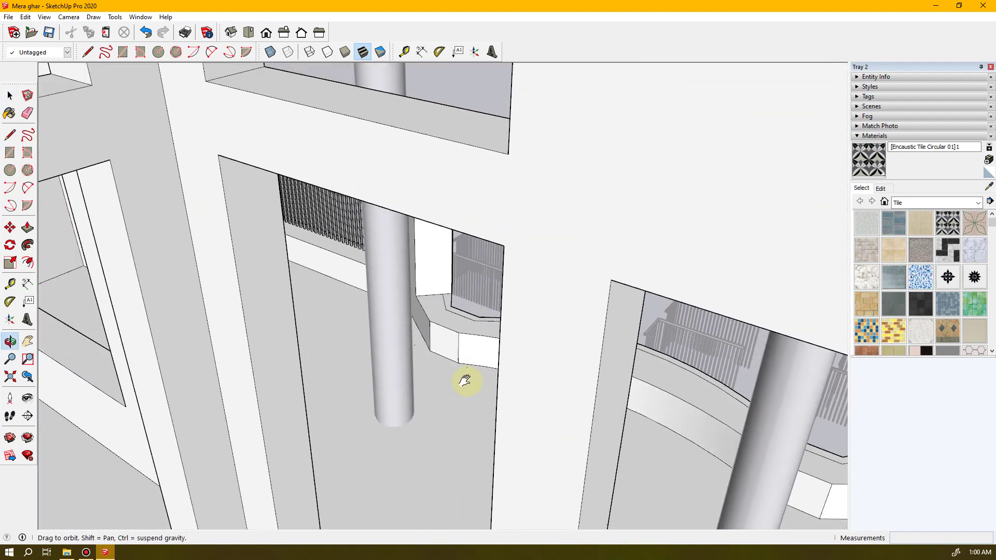
scroll(445, 344, down, 4)
middle_drag(444, 340, 600, 304)
- Copy one baluster from the straight railing to the vertex at the middle of the curved balcony section's thin inset line
scroll(596, 307, up, 5)
scroll(570, 317, up, 5)
scroll(442, 237, up, 3)
drag(334, 260, 335, 261)
scroll(425, 262, down, 4)
middle_drag(444, 262, 278, 315)
scroll(286, 259, up, 6)
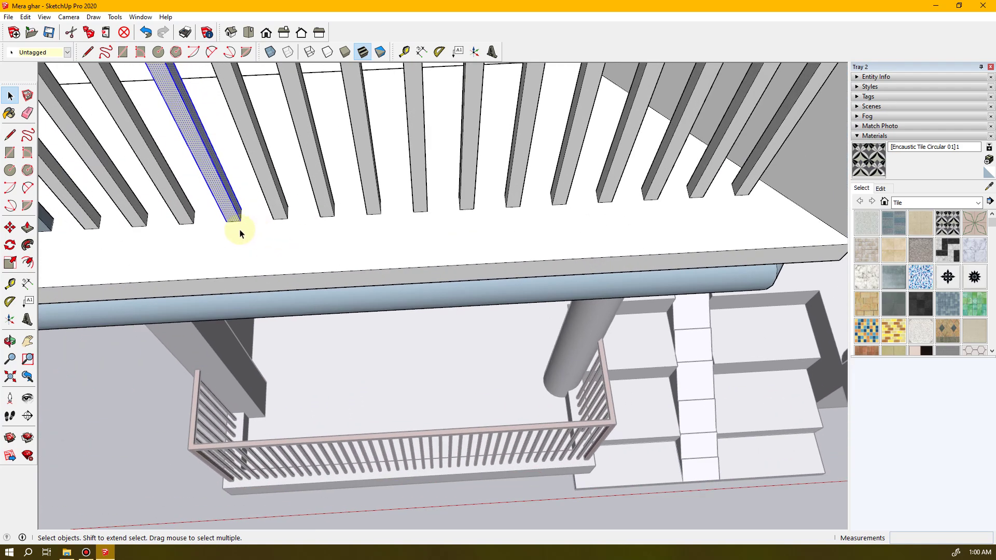
scroll(235, 228, up, 3)
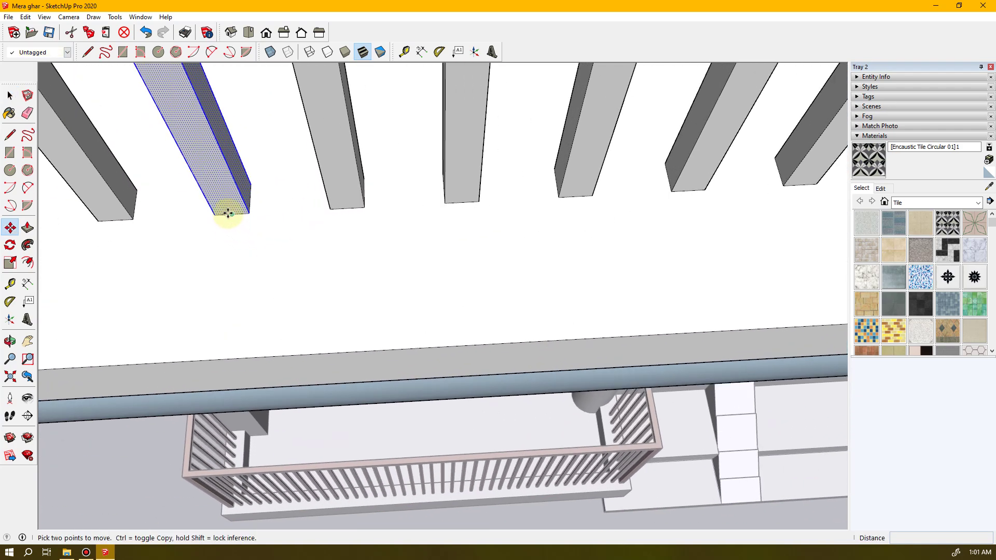
click(233, 214)
key(ctrl)
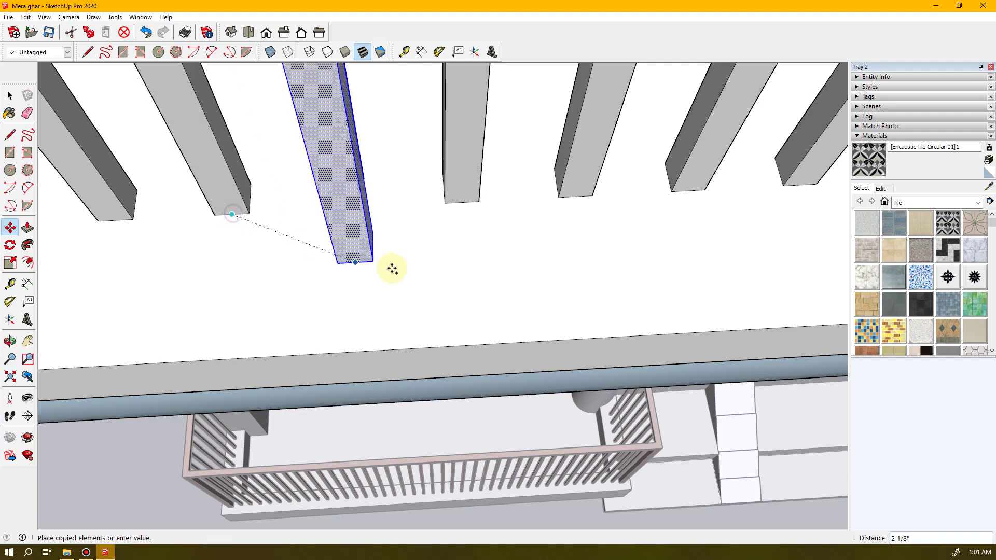
scroll(410, 271, down, 3)
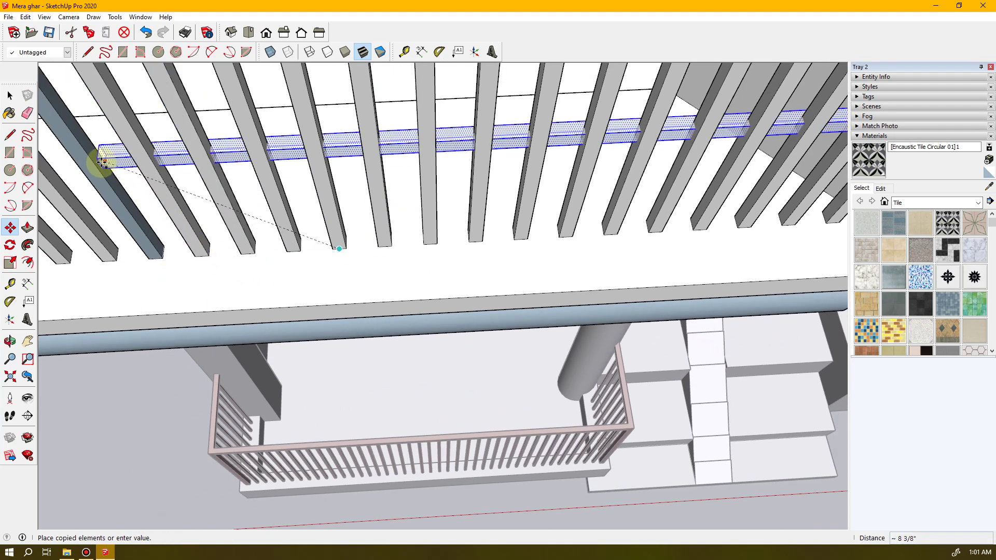
scroll(91, 158, down, 8)
scroll(62, 161, down, 1)
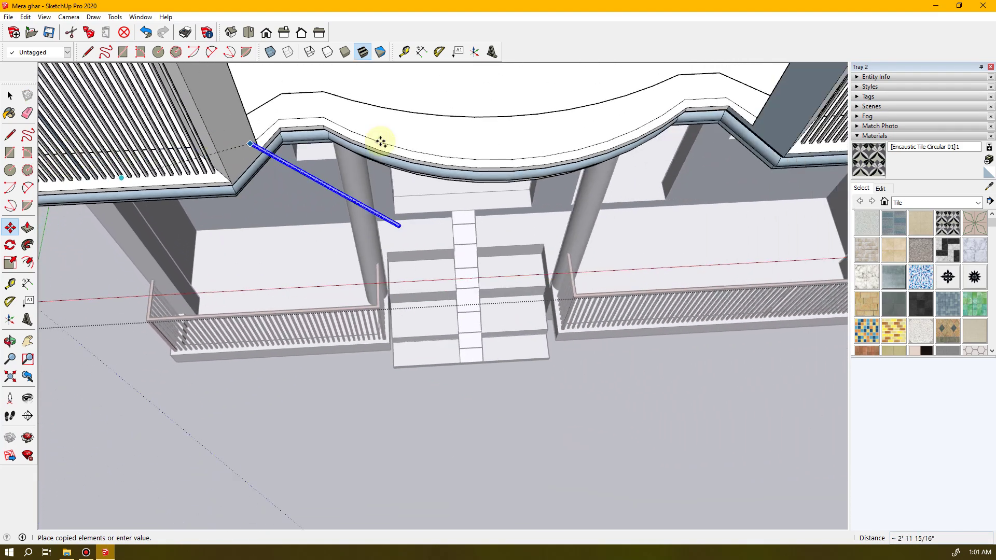
scroll(591, 116, up, 3)
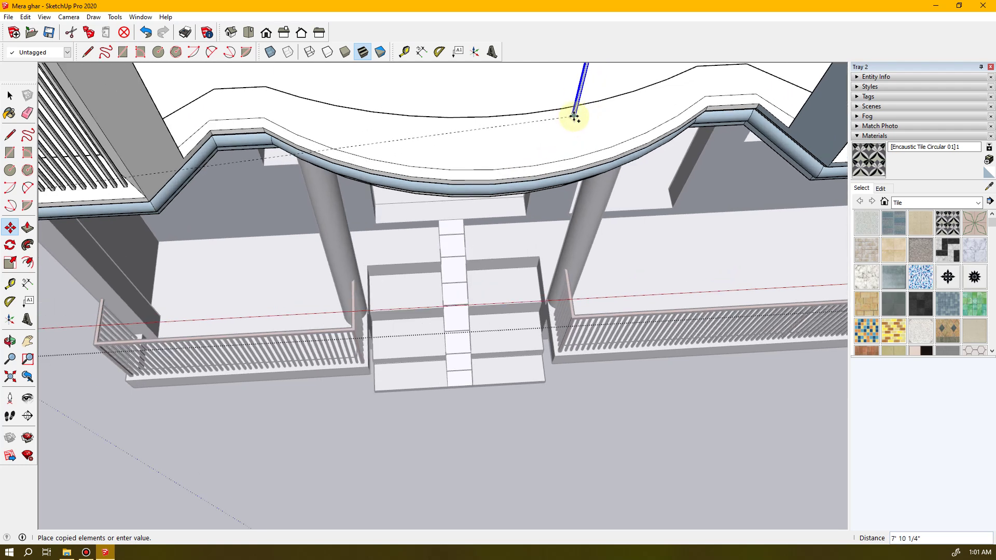
scroll(558, 117, up, 1)
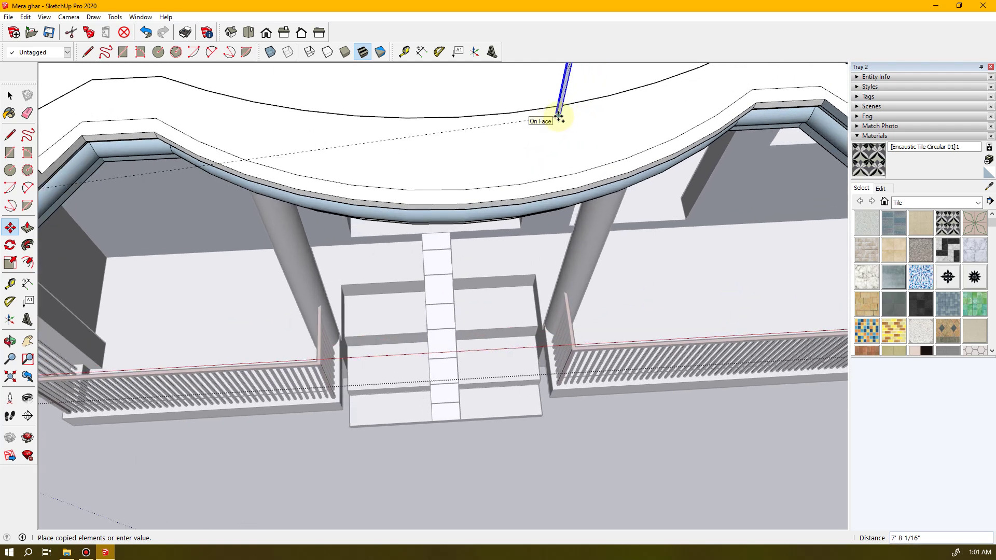
scroll(558, 119, down, 1)
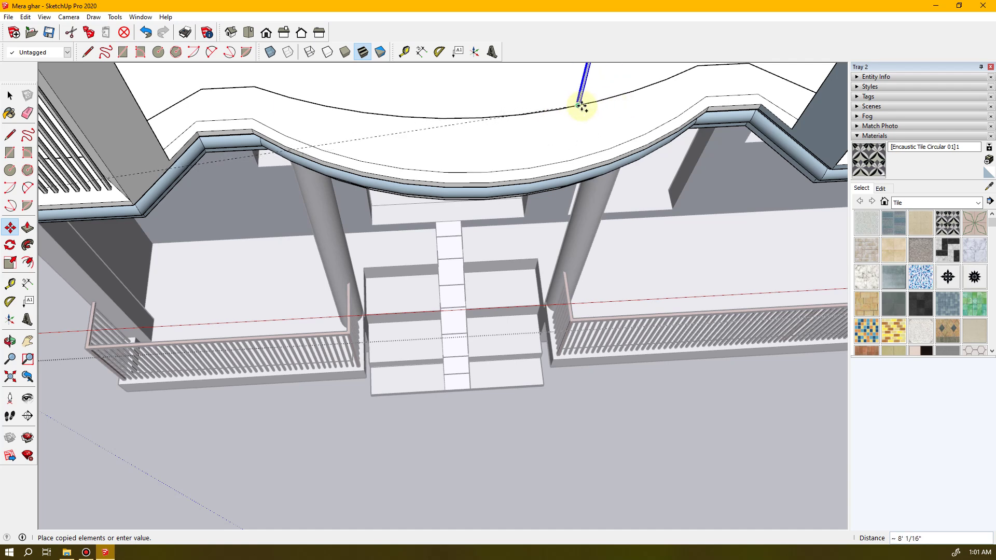
scroll(577, 107, up, 5)
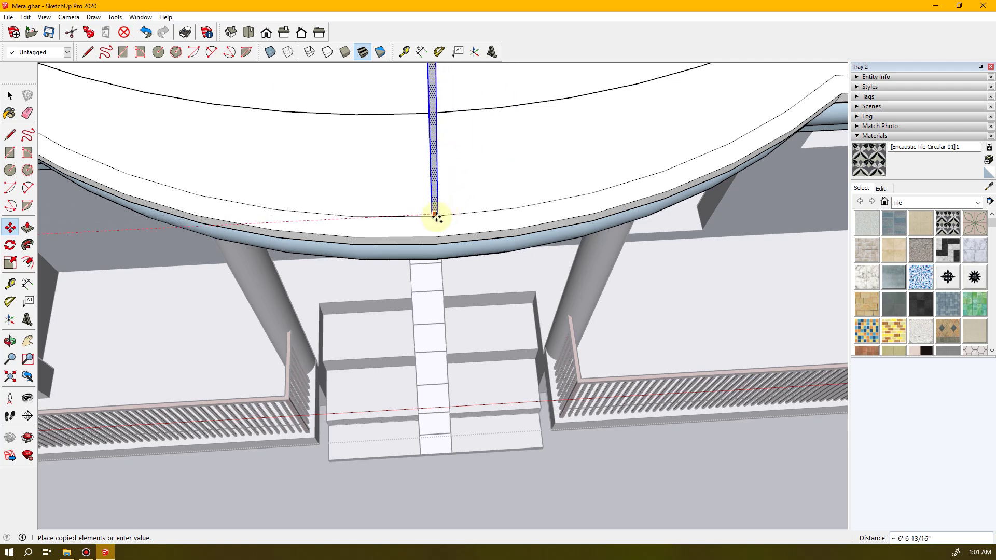
scroll(436, 218, up, 3)
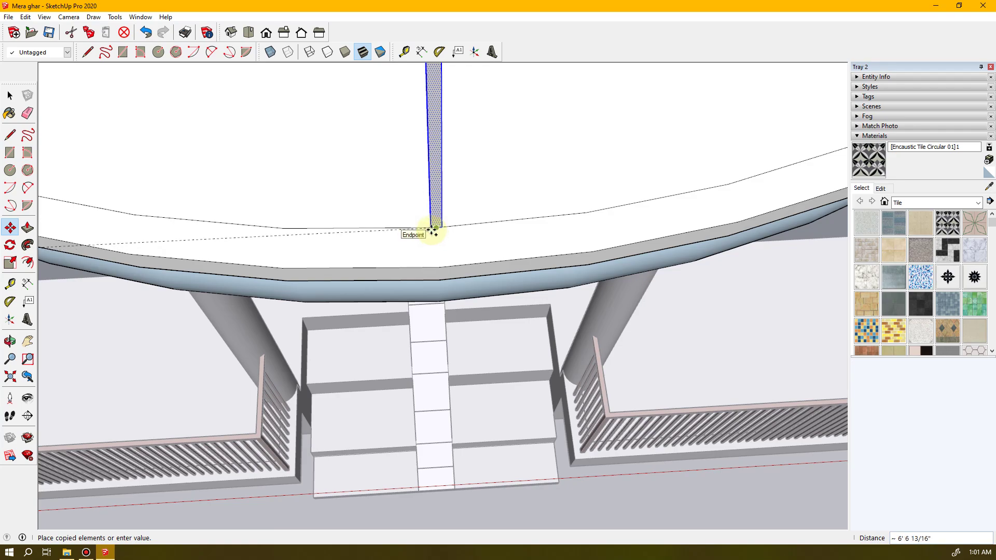
scroll(430, 229, down, 2)
- Copy the middle baluster to the adjacent vertex of the curved inset line, using its bottom edge as the base point
middle_drag(434, 229, 414, 300)
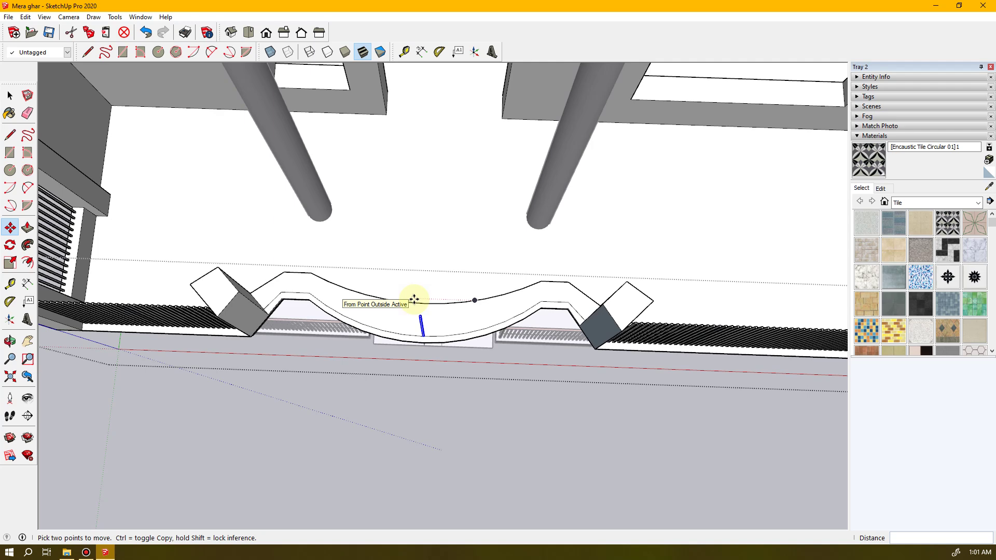
middle_drag(440, 343, 443, 176)
scroll(451, 334, up, 2)
scroll(451, 333, up, 1)
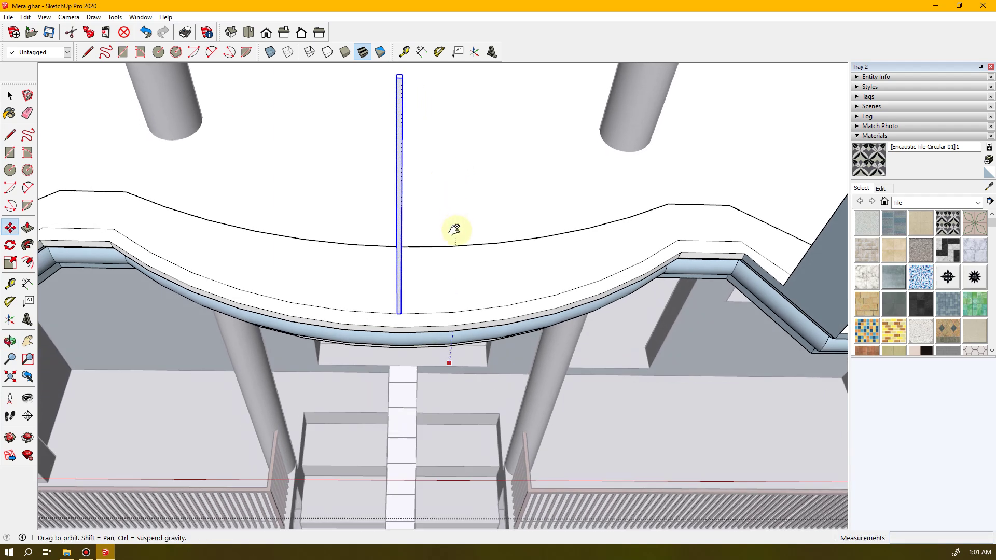
middle_drag(461, 232, 545, 251)
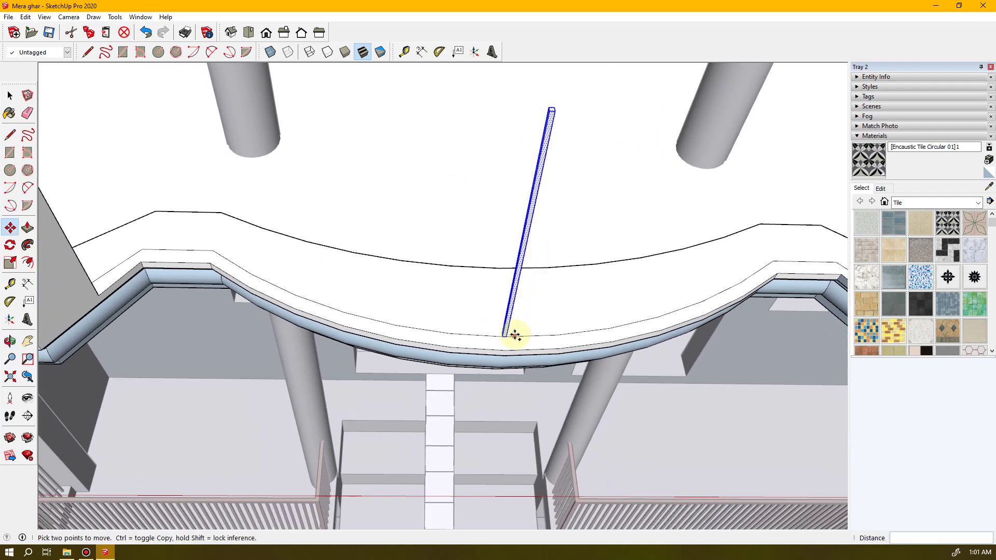
scroll(515, 335, up, 3)
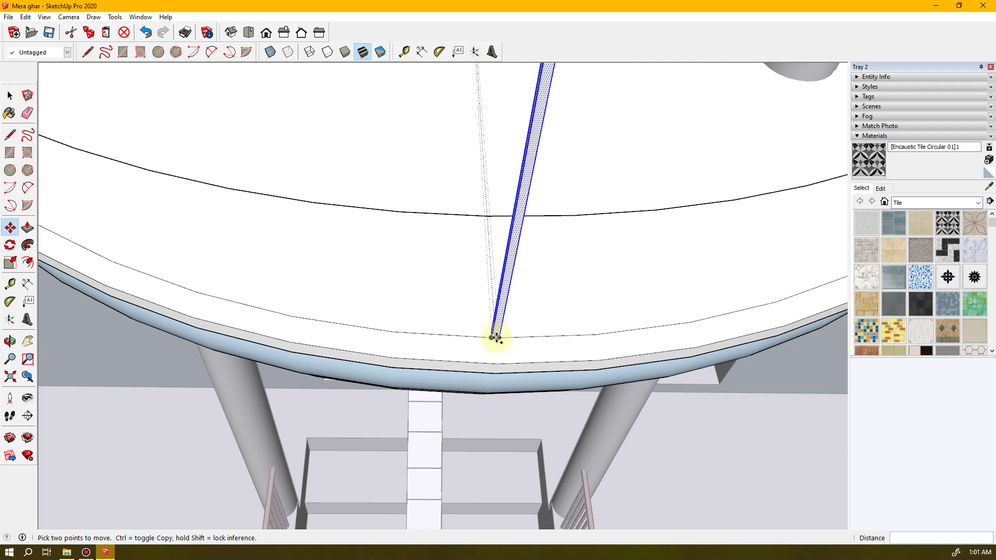
scroll(496, 338, up, 2)
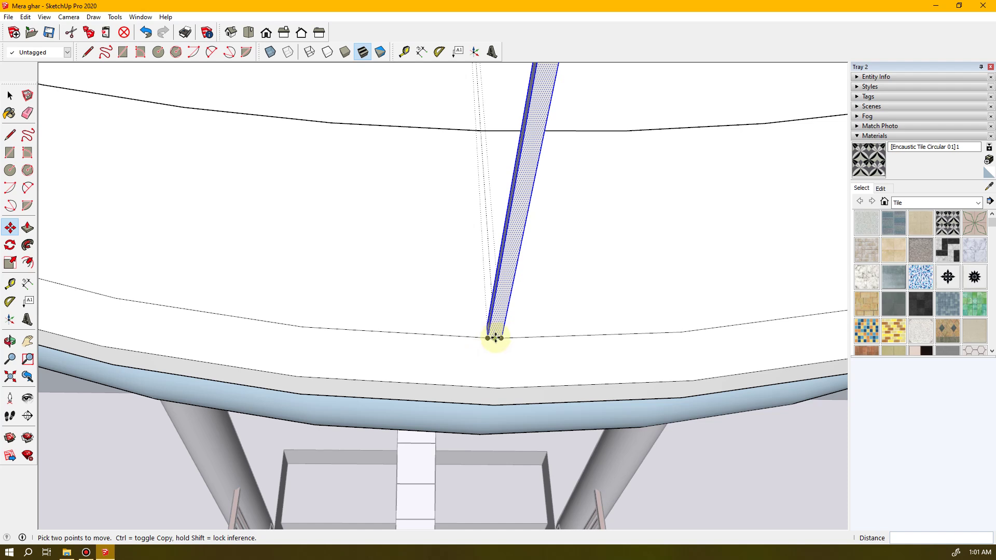
click(496, 338)
key(ctrl)
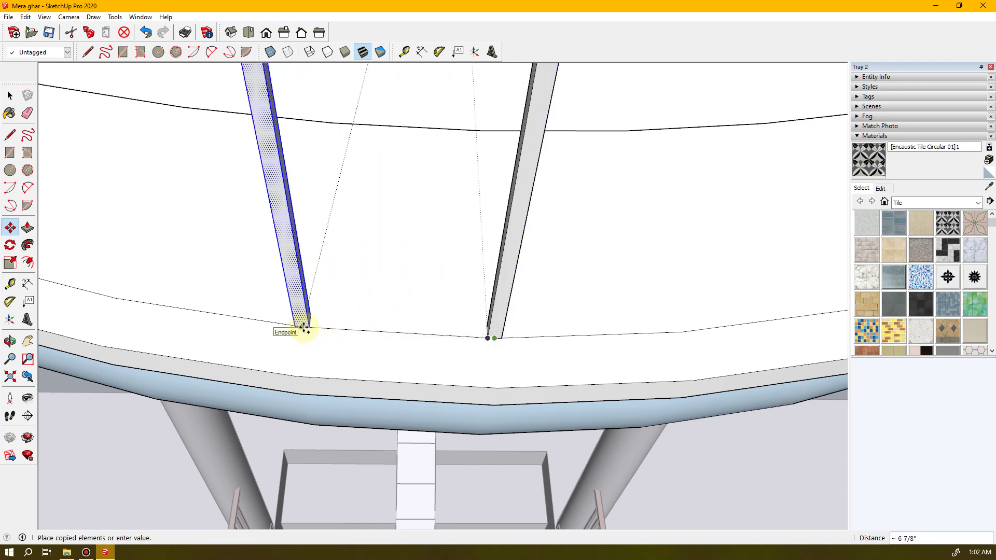
click(301, 327)
- Fill the segment between the first two curve balusters with three evenly spaced copies at its midpoint and quarter points
key(ctrl)
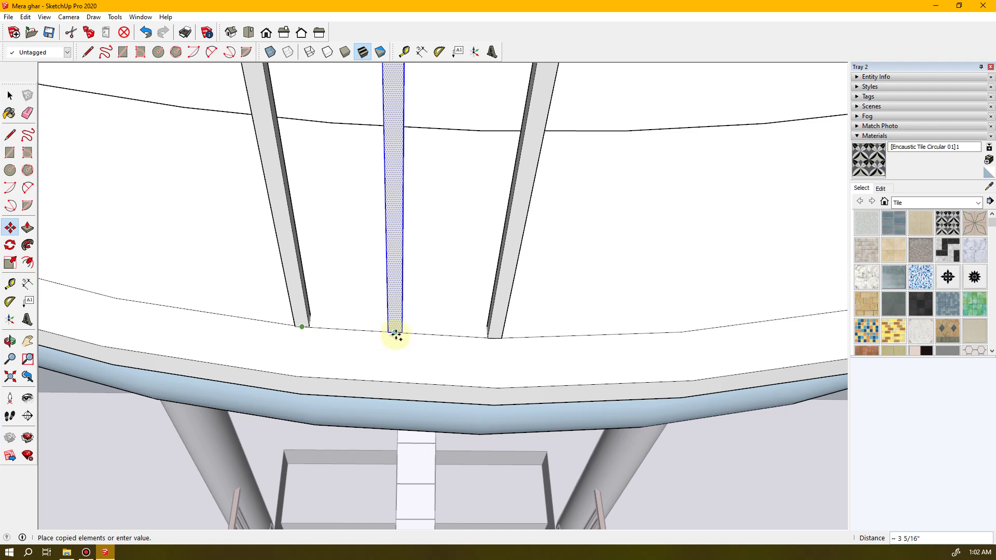
click(395, 334)
click(395, 332)
key(ctrl)
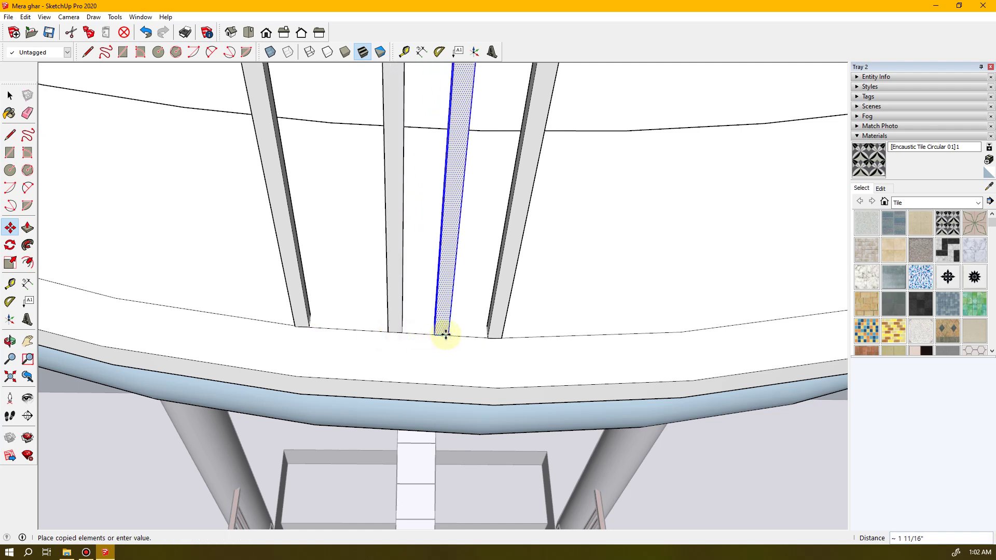
click(441, 335)
key(ctrl)
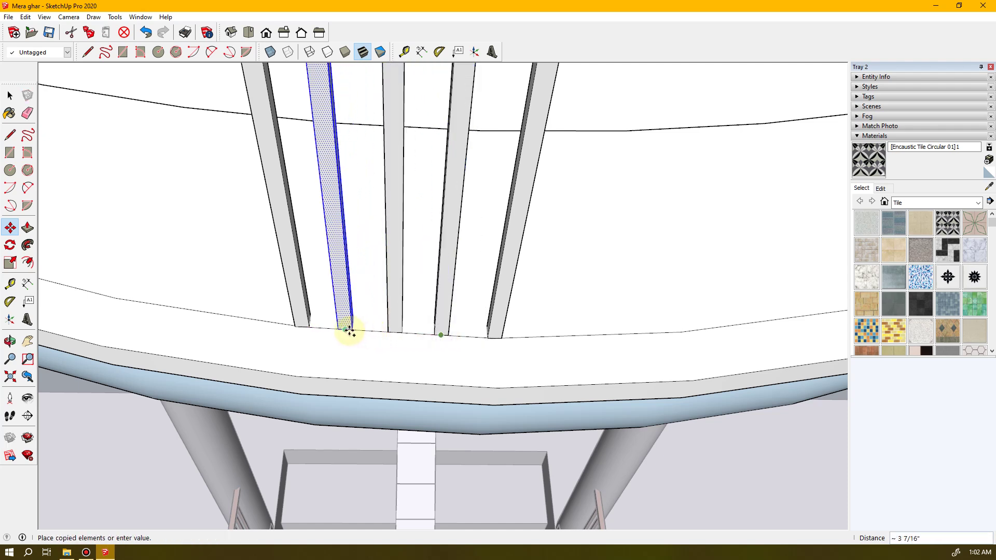
middle_drag(349, 330, 555, 330)
click(555, 330)
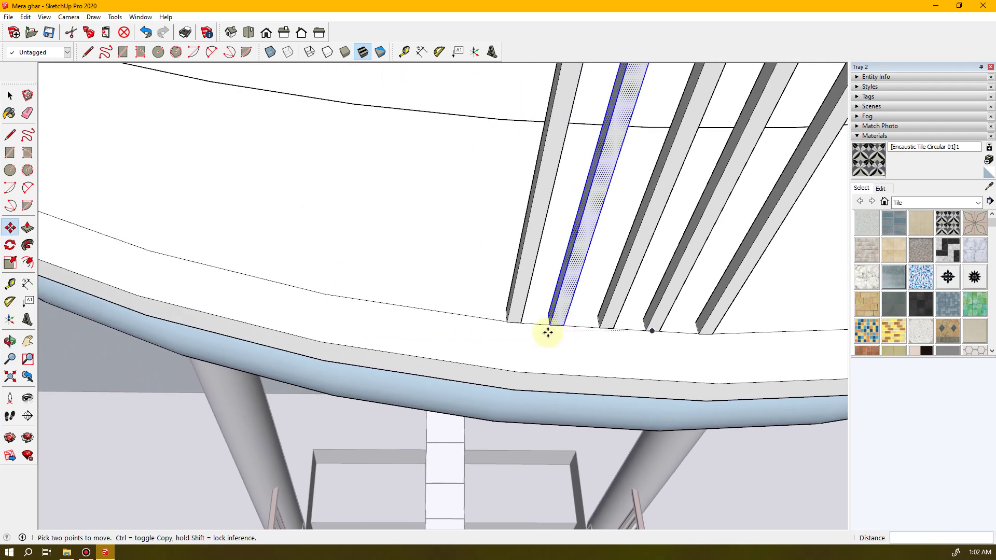
- Place a baluster copy on the second segment's far vertex and three evenly spaced copies along that segment
click(557, 325)
key(ctrl)
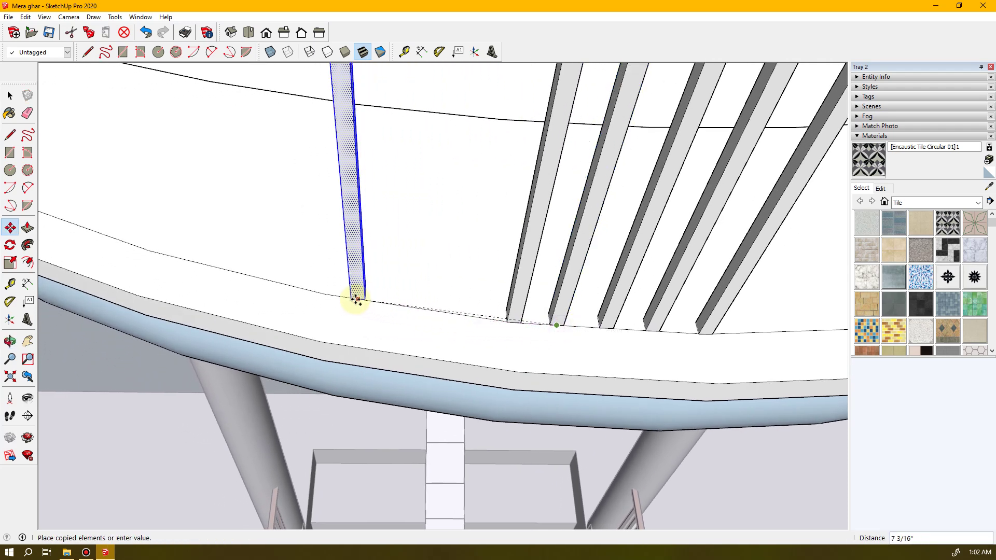
click(325, 295)
key(ctrl)
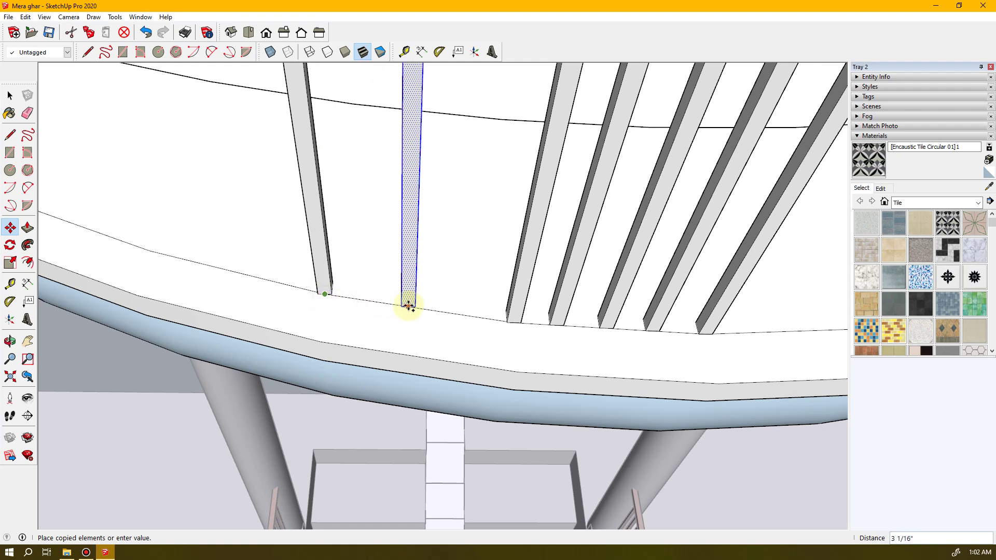
click(415, 307)
key(ctrl)
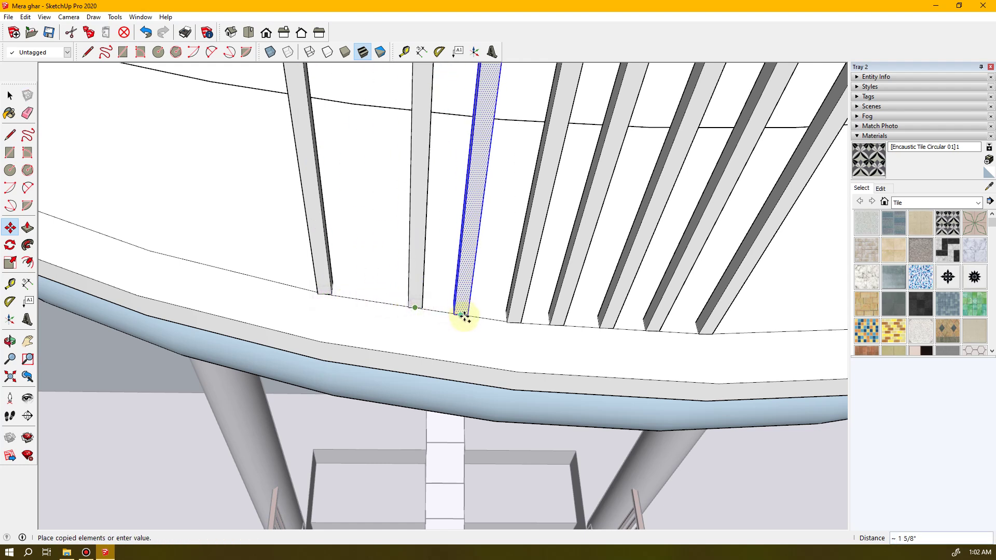
click(461, 314)
key(ctrl)
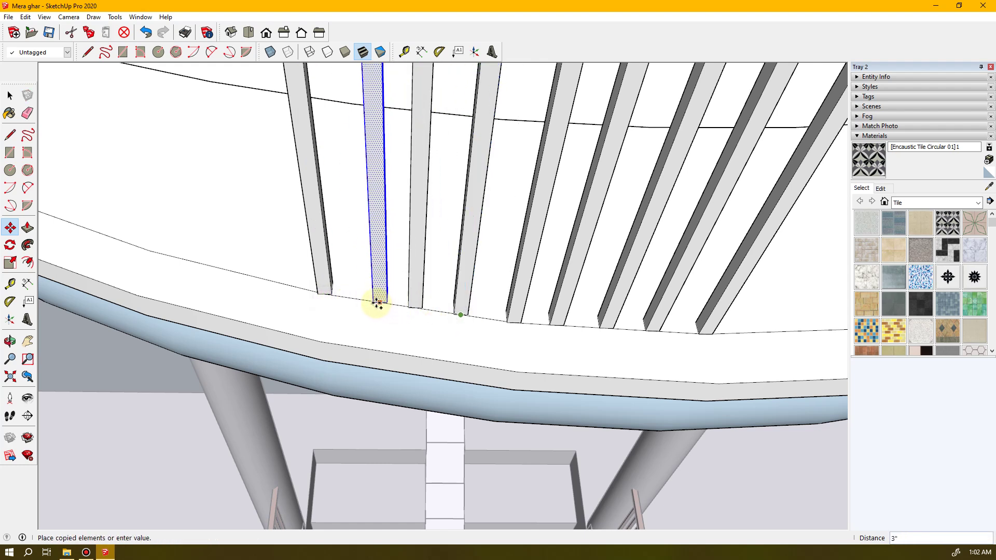
middle_drag(367, 307, 613, 330)
- Continue along the third segment of the curve with a baluster copy at its far vertex and three evenly spaced between
click(612, 328)
key(ctrl)
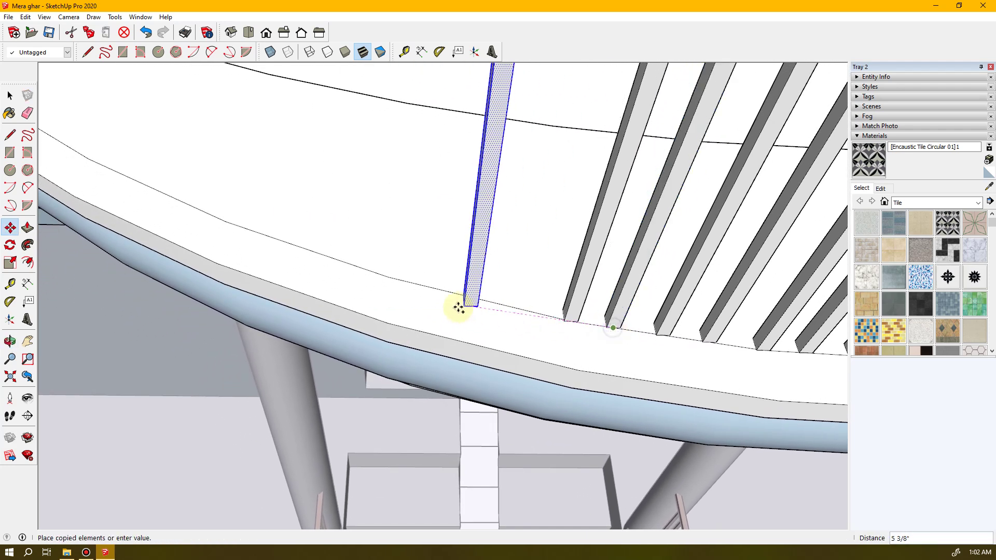
click(389, 277)
key(ctrl)
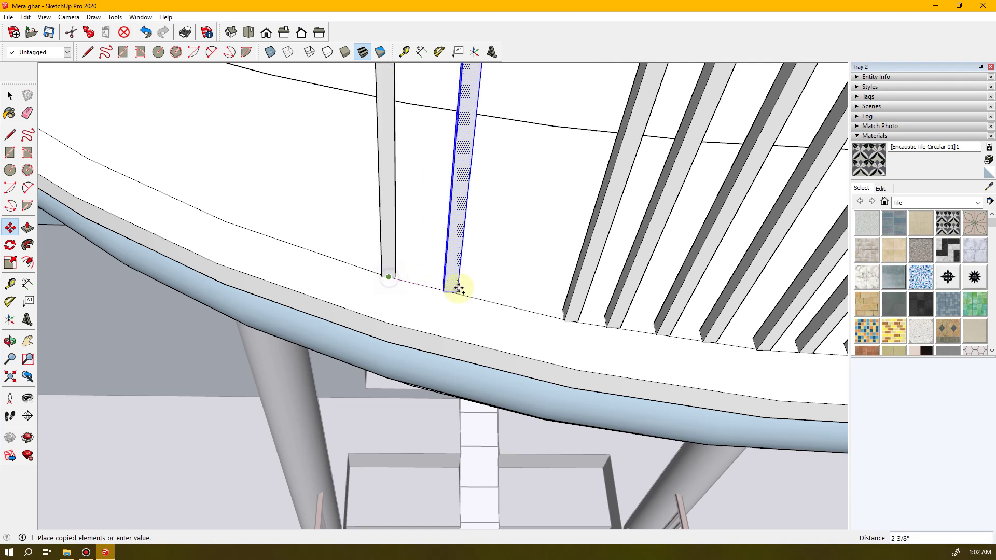
click(475, 298)
key(ctrl)
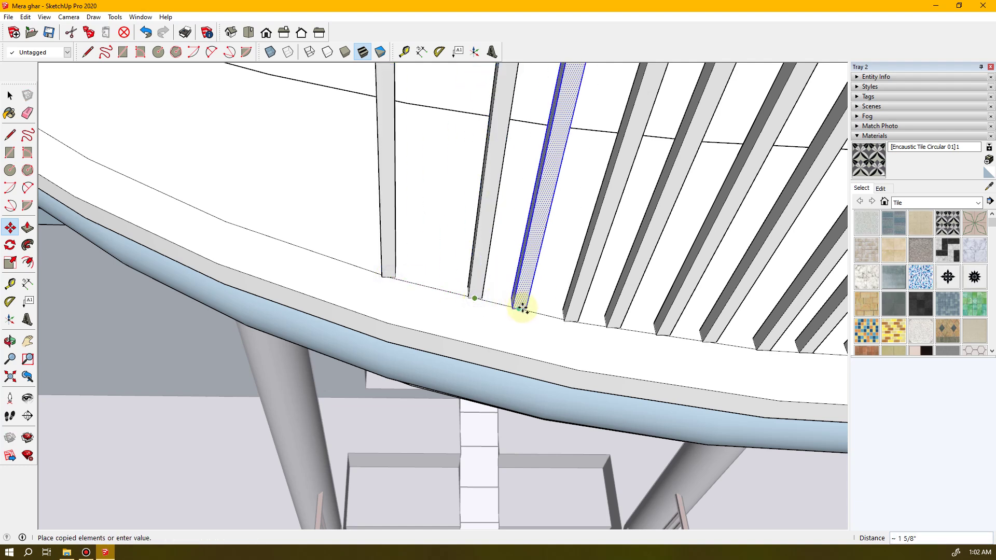
click(518, 309)
key(ctrl)
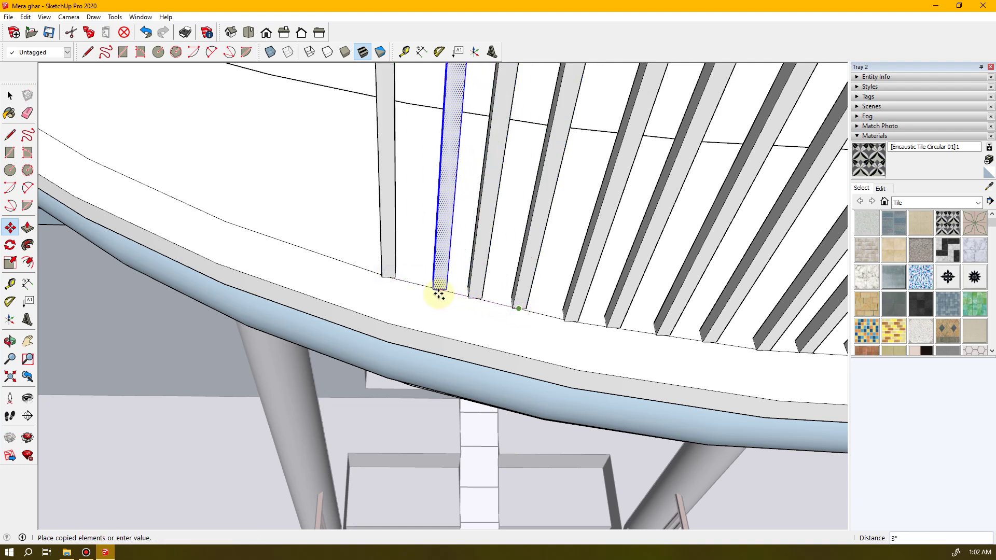
middle_drag(423, 301, 619, 324)
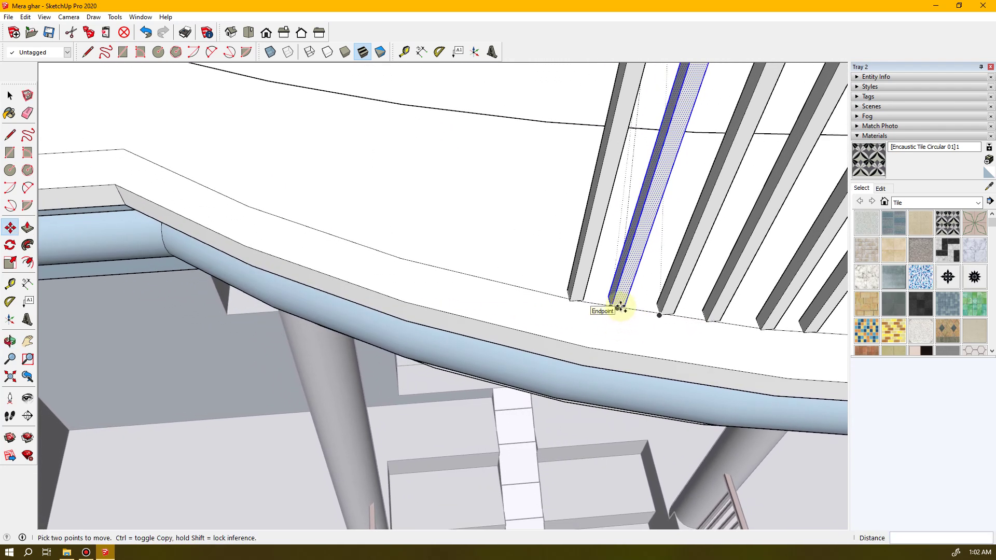
- Add baluster copies at the fourth segment's far vertex, midpoint and quarter points along the curved inset line
click(620, 307)
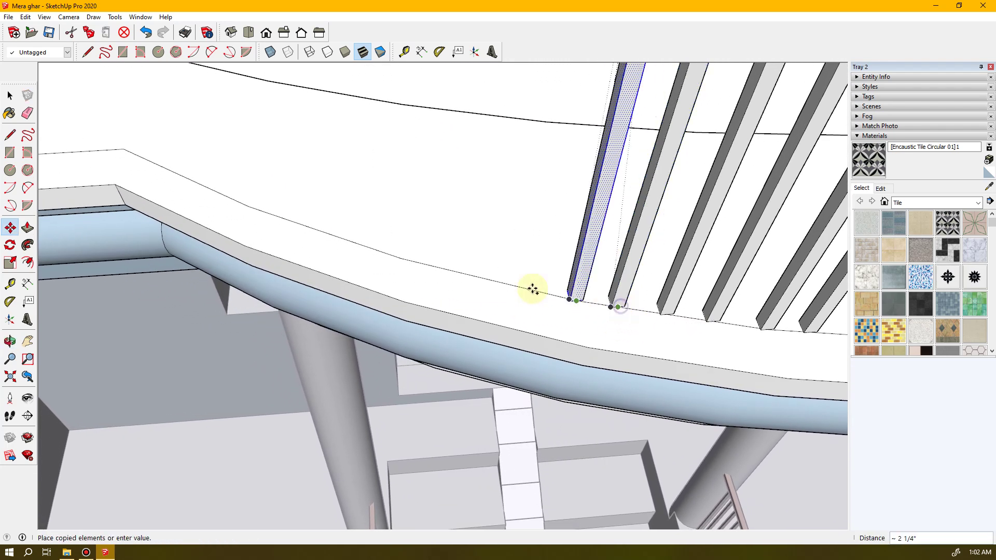
click(401, 258)
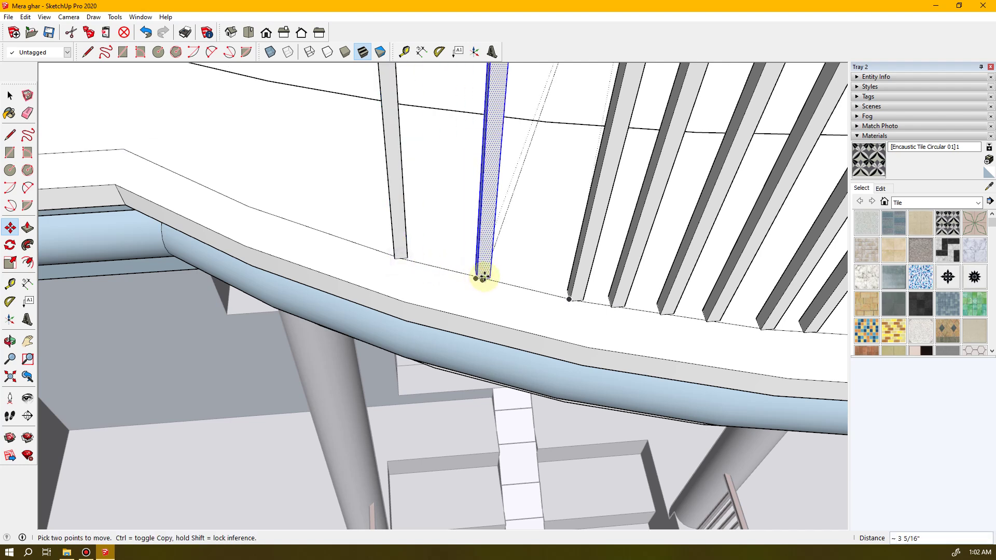
click(483, 278)
click(525, 287)
middle_drag(440, 270, 619, 308)
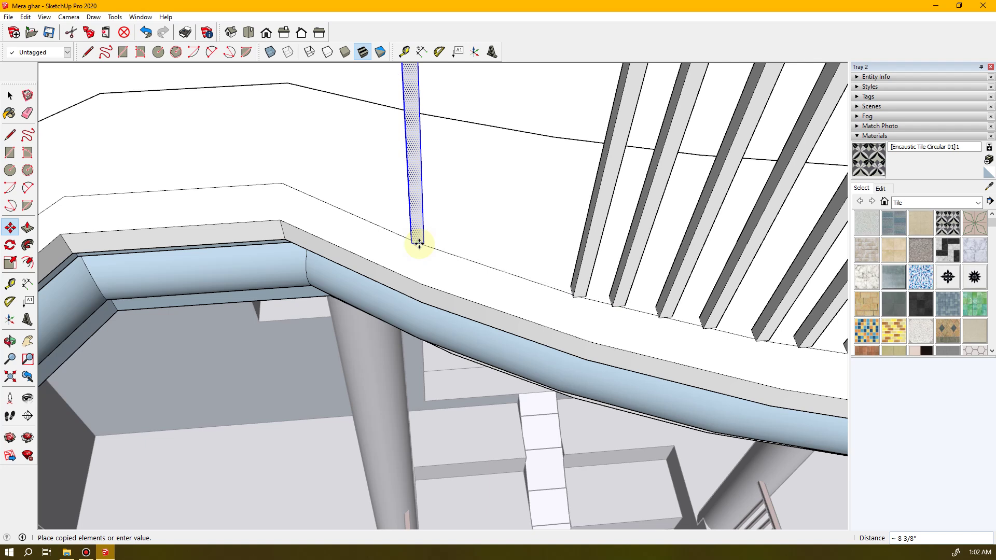
- Copy a baluster to the bend where the curve ends and space three more evenly along the curve's last segment
click(281, 185)
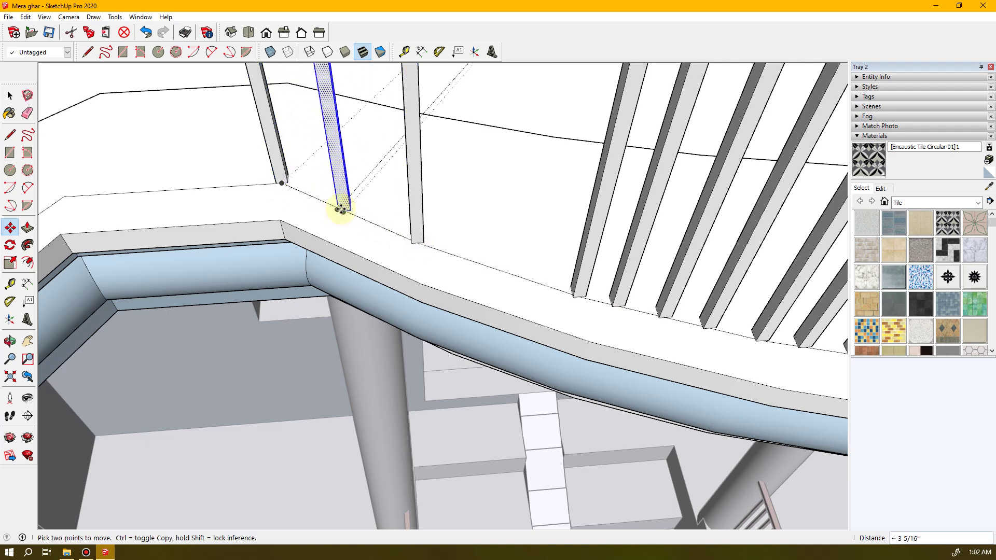
click(343, 210)
click(310, 195)
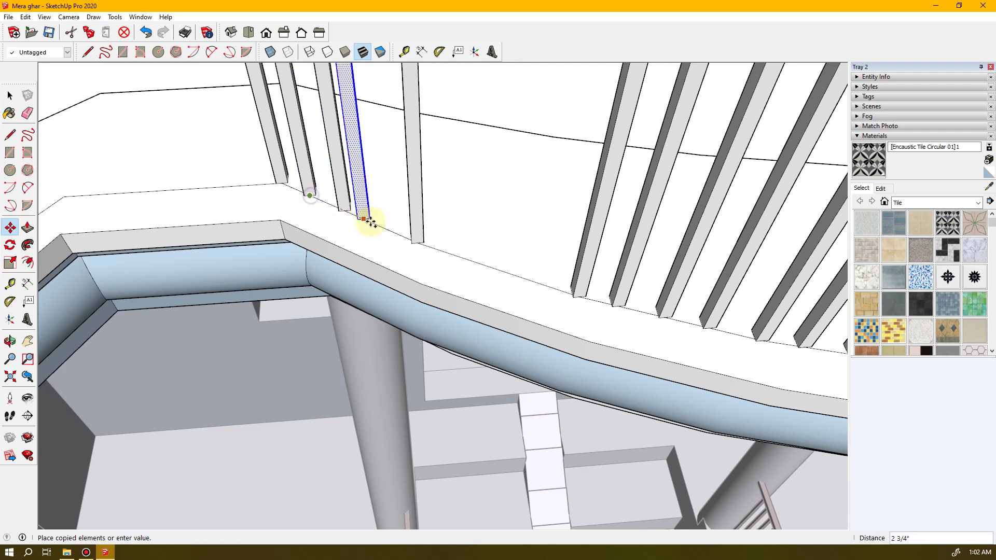
click(378, 225)
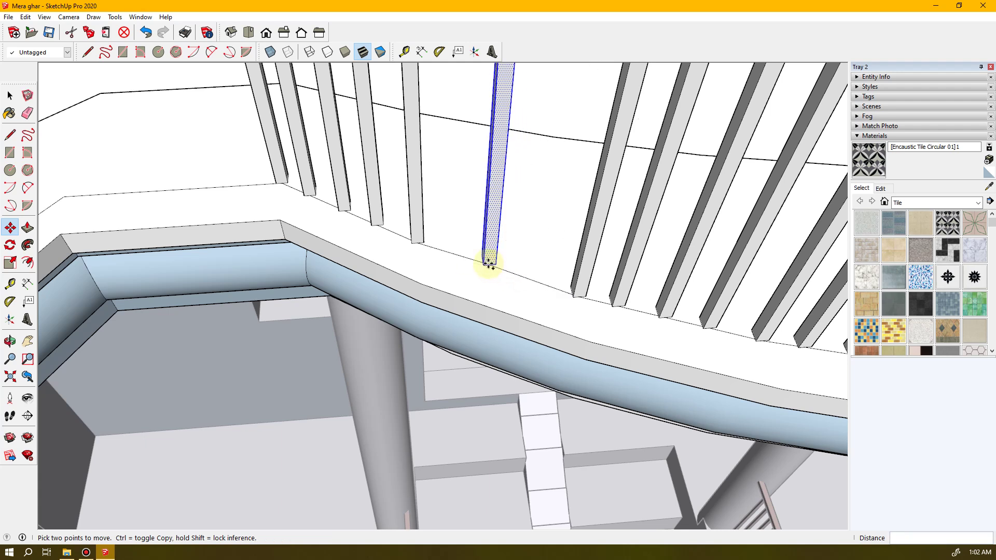
- Undo the last baluster copy and delete the selected baluster from the gap in the curve's railing
key(ctrl+z)
key(Delete)
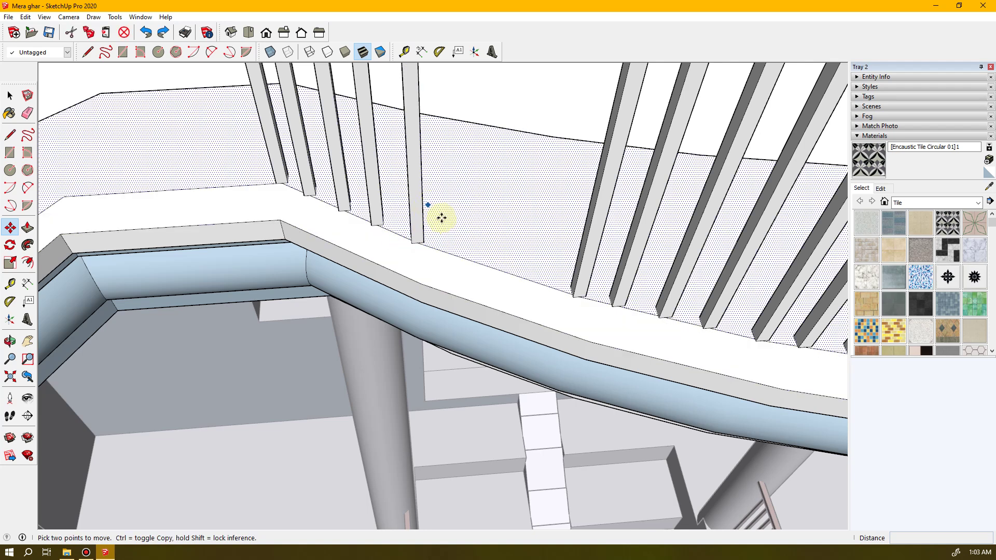
key(space)
- Fill the gap in the curve's railing with copies of the adjacent baluster at the gap's midpoint and quarter points
middle_drag(467, 231, 648, 269)
middle_drag(382, 260, 532, 210)
scroll(523, 215, down, 5)
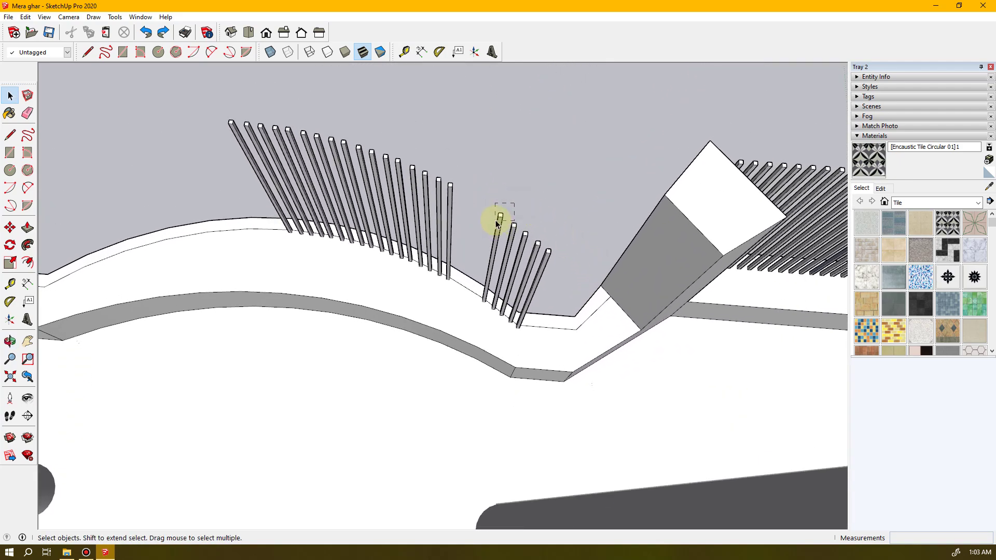
middle_drag(543, 213, 268, 159)
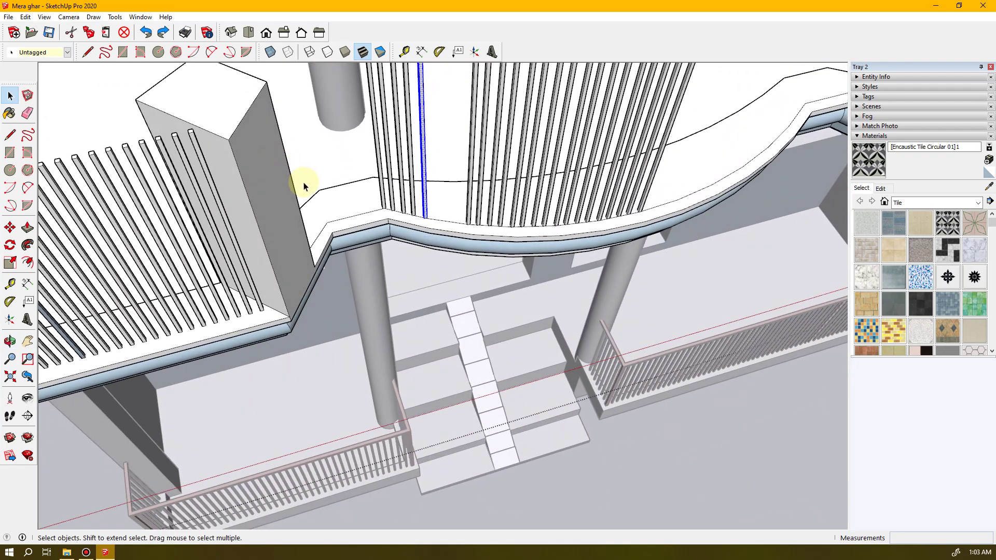
middle_drag(414, 217, 418, 151)
scroll(419, 134, up, 4)
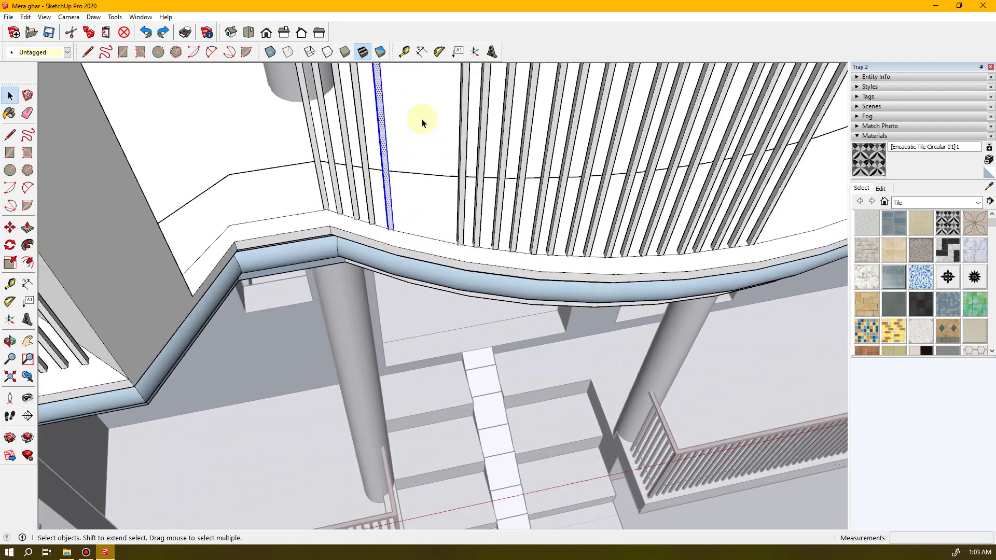
scroll(424, 140, up, 3)
middle_drag(444, 254, 373, 256)
key(m)
scroll(372, 262, up, 2)
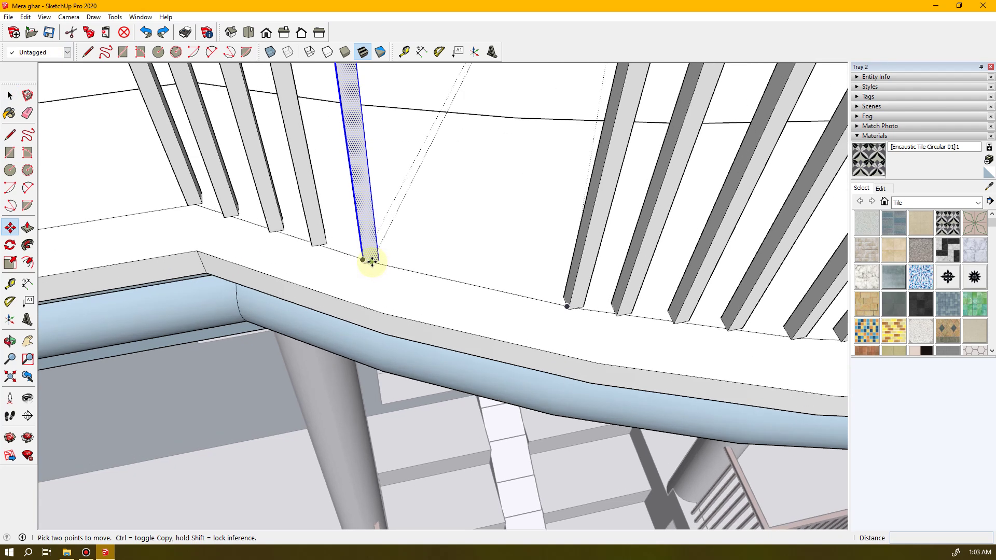
click(372, 261)
key(ctrl)
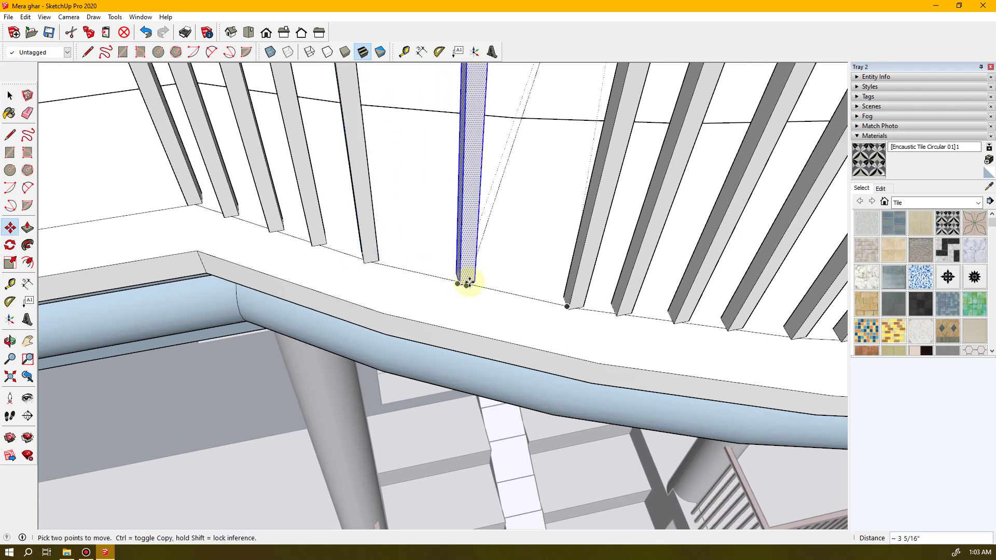
click(468, 284)
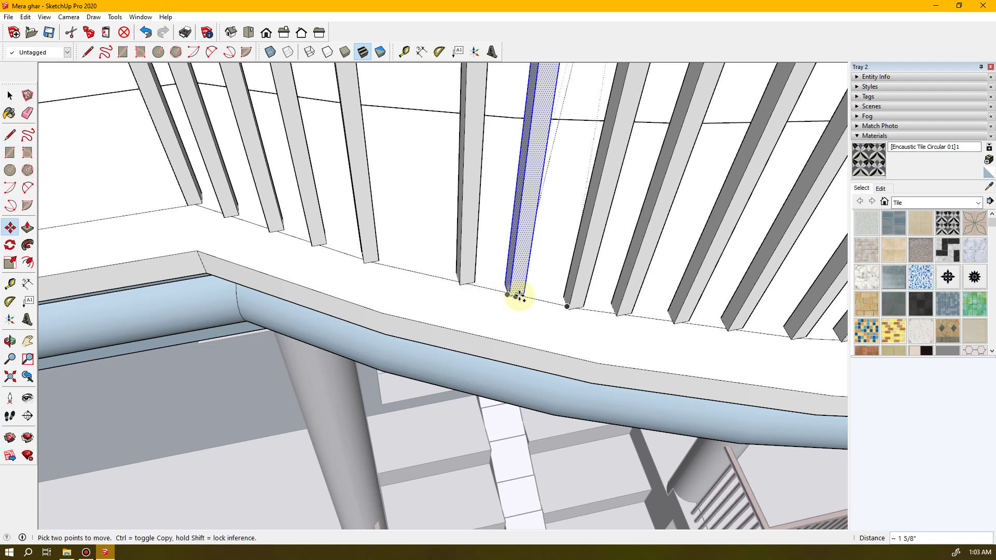
click(515, 296)
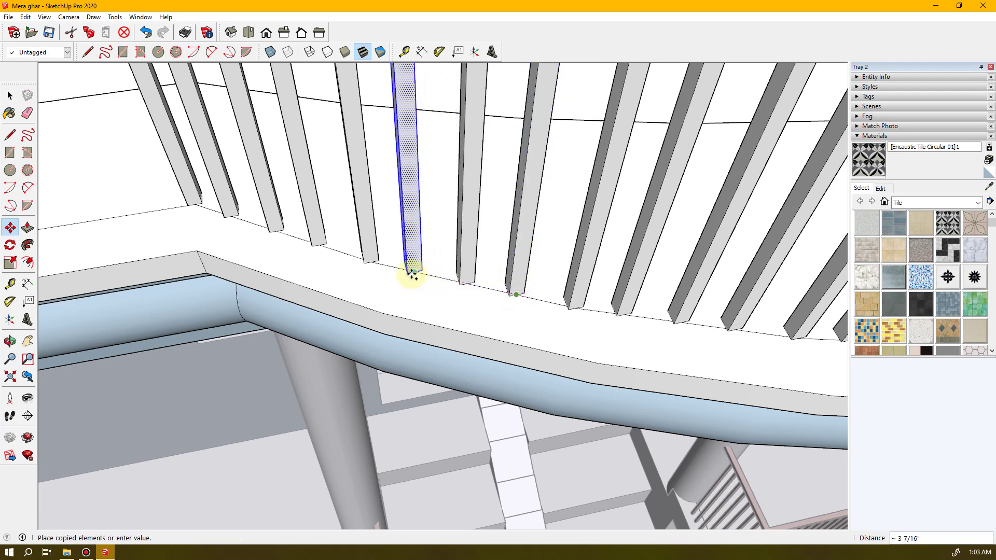
- Copy a baluster to the far vertex of the straight segment beyond the curve and another to that segment's midpoint
middle_drag(335, 279, 608, 261)
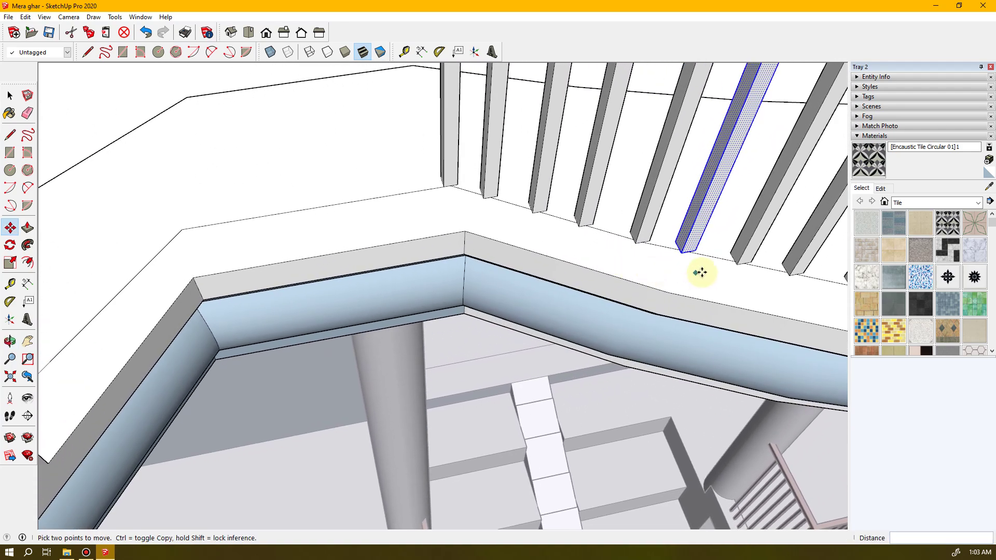
click(687, 251)
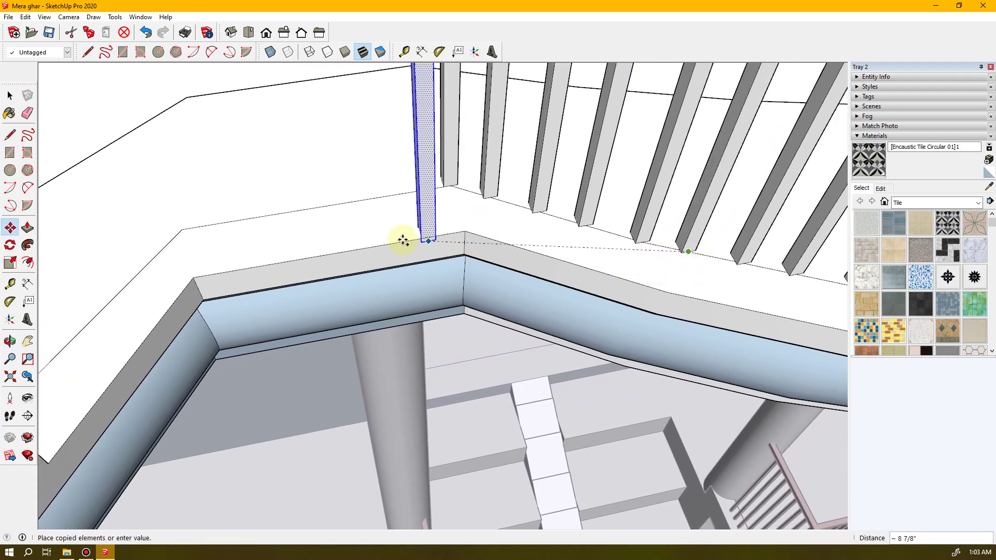
click(182, 229)
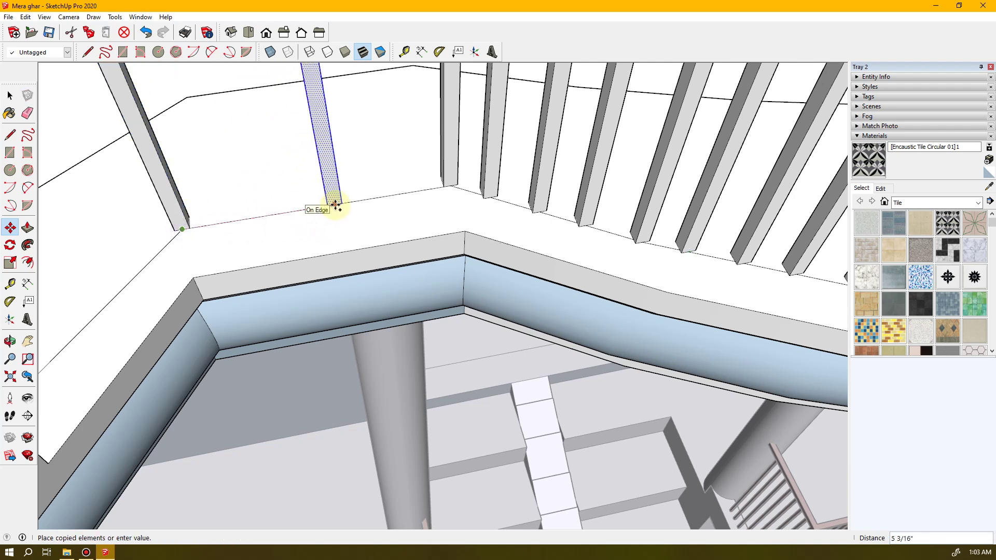
click(320, 206)
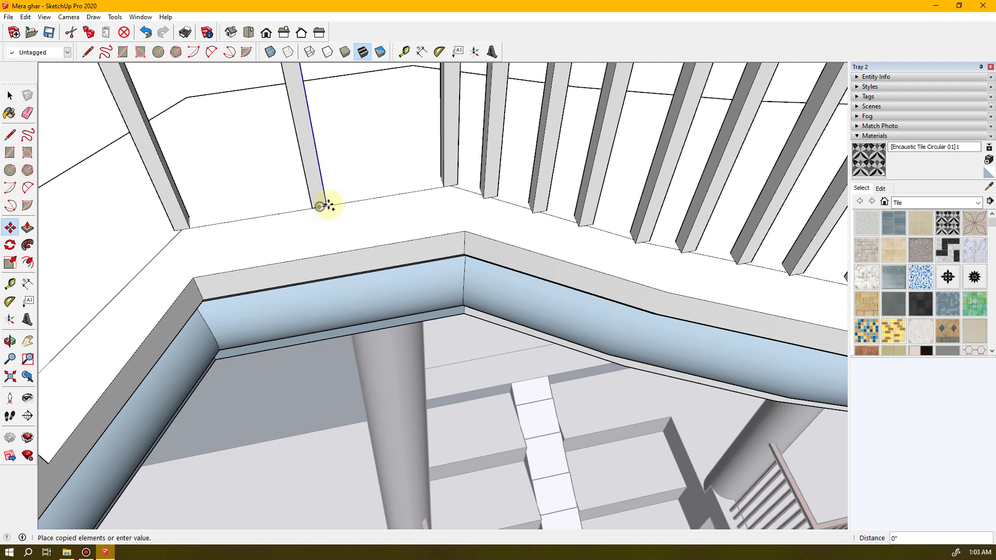
- Try halving the spacing with baluster copies between the straight segment's midpoint and the curve bend, and undo them
click(386, 197)
middle_drag(478, 217, 433, 227)
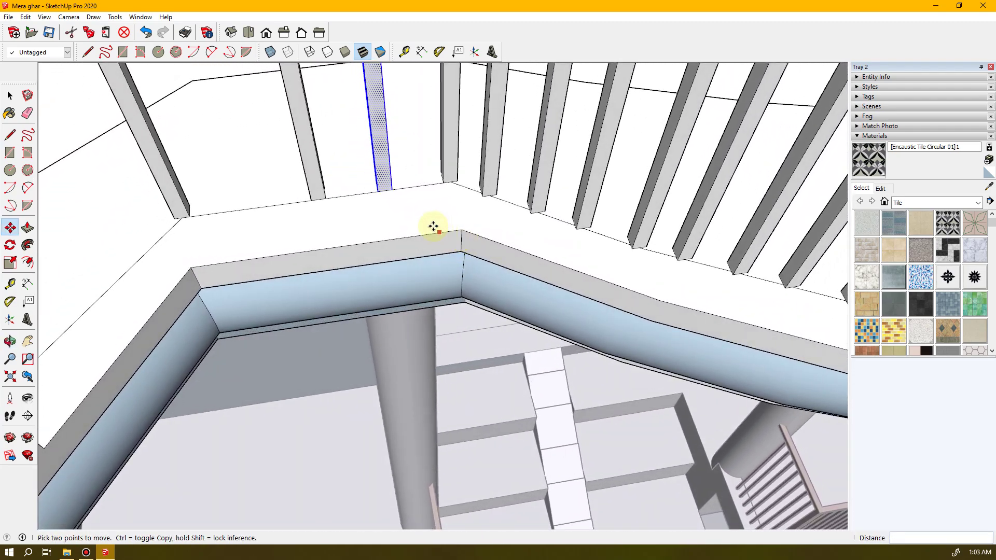
key(ctrl)
click(383, 189)
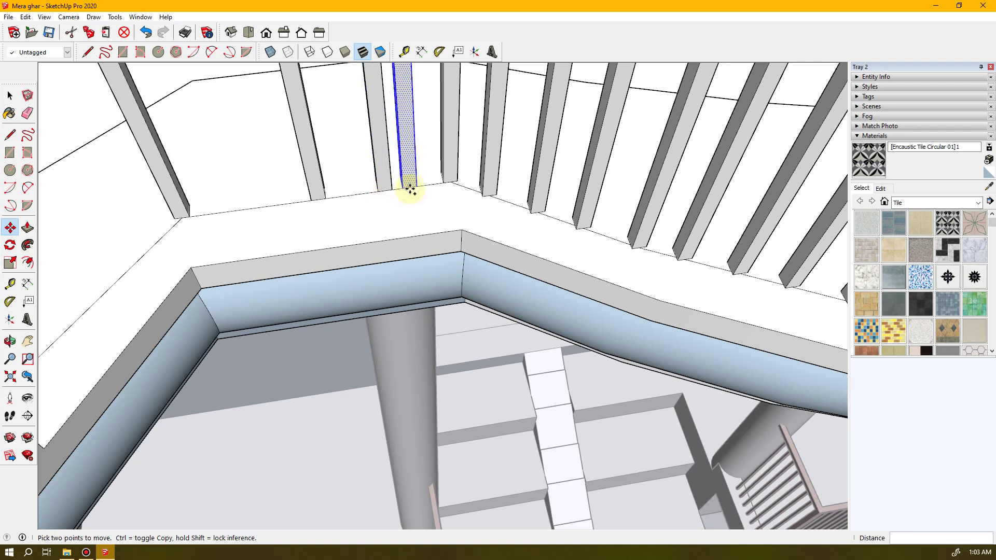
key(ctrl+z)
key(ctrl+z)
- Copy the straight segment's middle baluster to two evenly spaced positions between it and the curve bend
middle_drag(411, 186, 733, 189)
key(Escape)
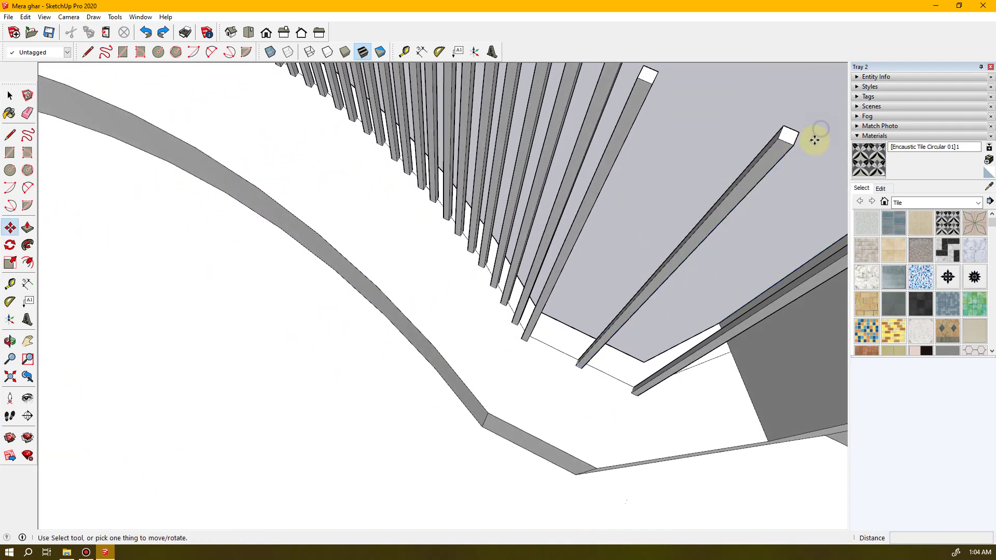
drag(745, 166, 747, 167)
middle_drag(788, 229, 558, 349)
scroll(596, 342, up, 4)
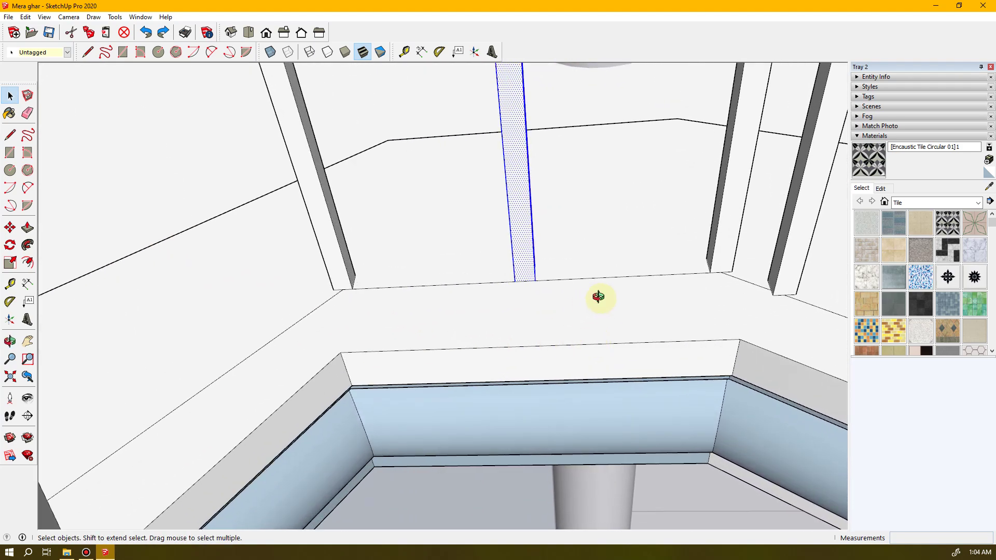
middle_drag(598, 297, 505, 328)
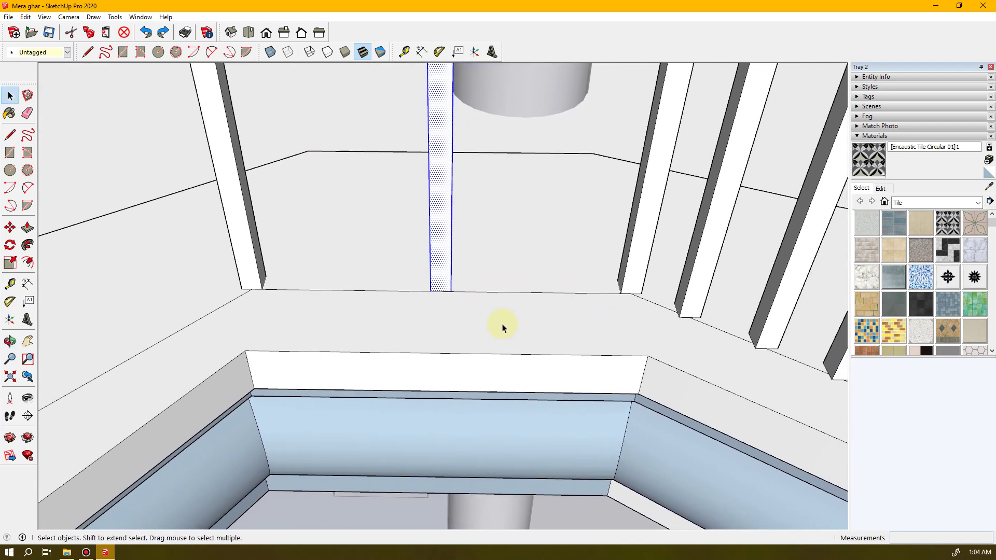
key(m)
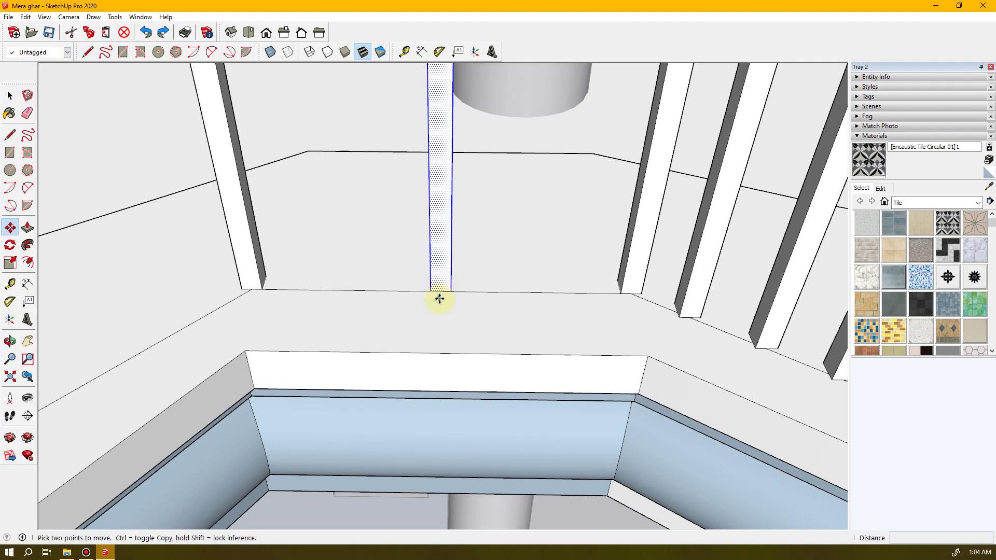
key(ctrl)
click(440, 291)
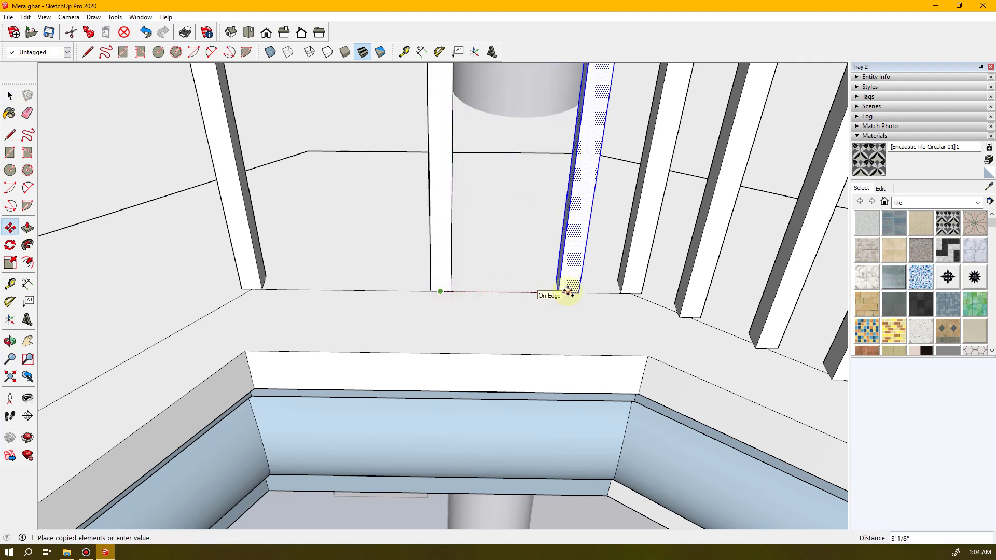
click(567, 293)
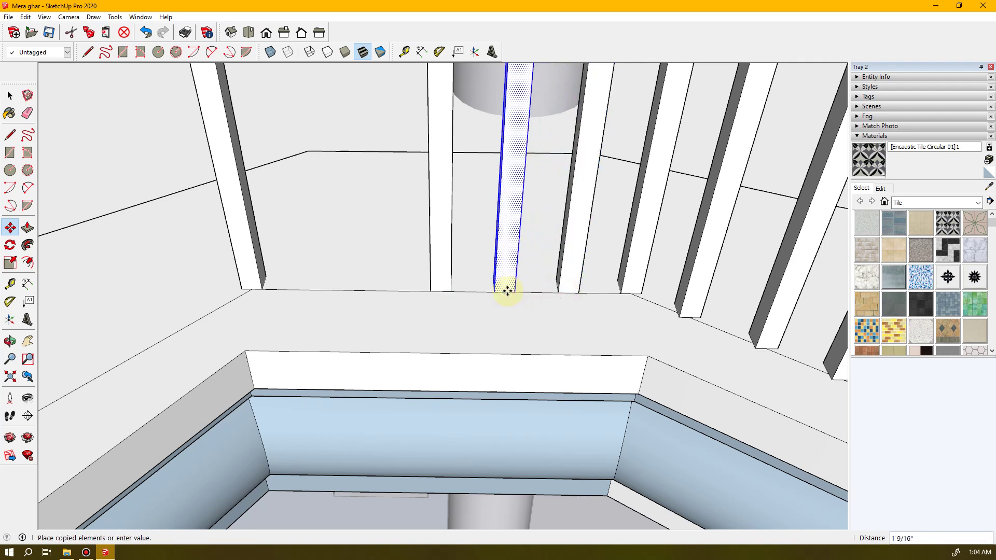
click(505, 292)
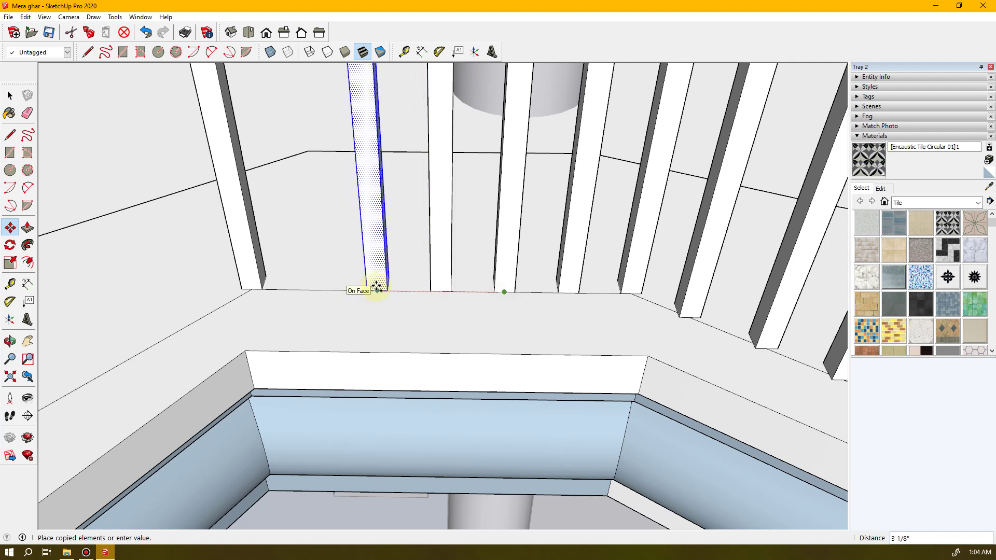
- Add two evenly spaced baluster copies on the straight segment's other half and one at the midpoint of the short segment beside the pillar
key(ctrl)
click(374, 290)
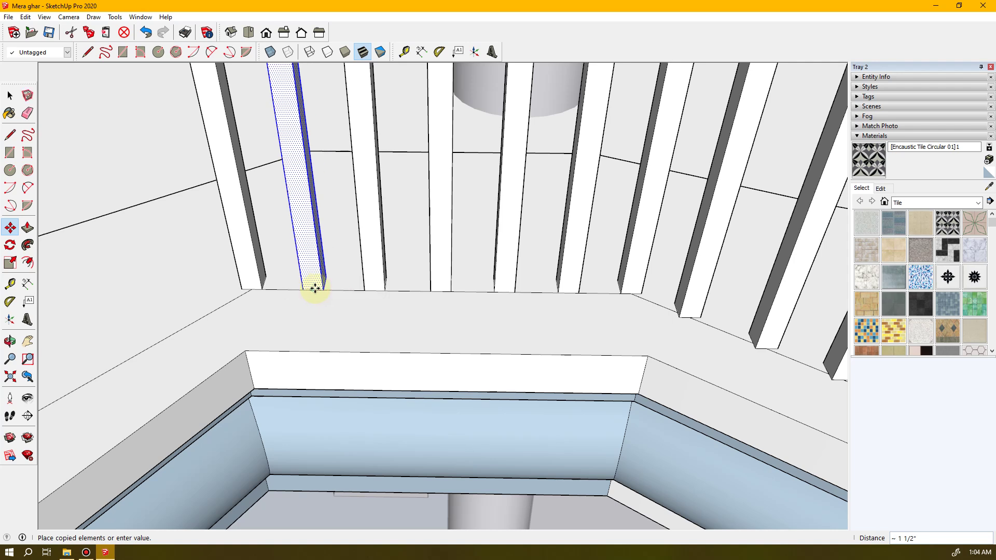
key(ctrl)
click(314, 289)
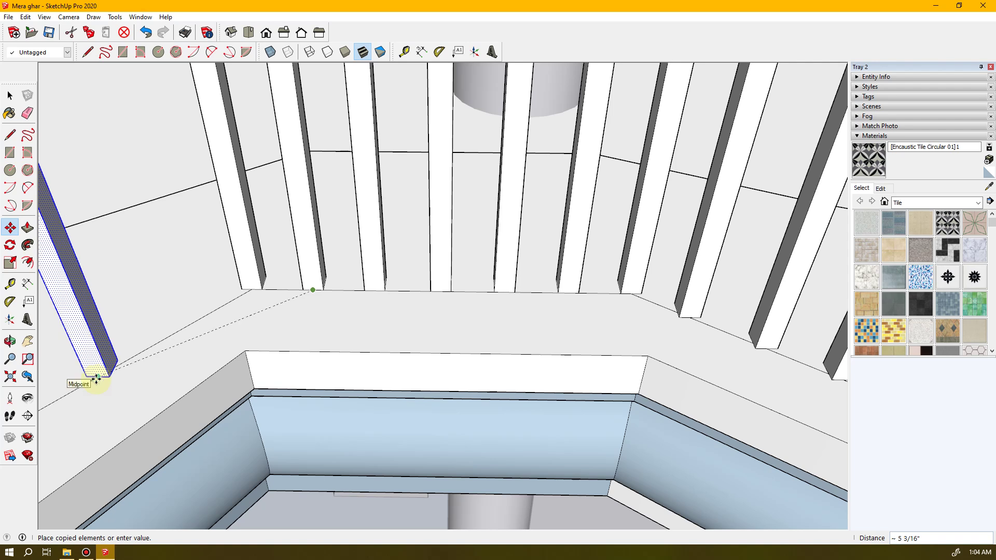
key(ctrl)
click(97, 377)
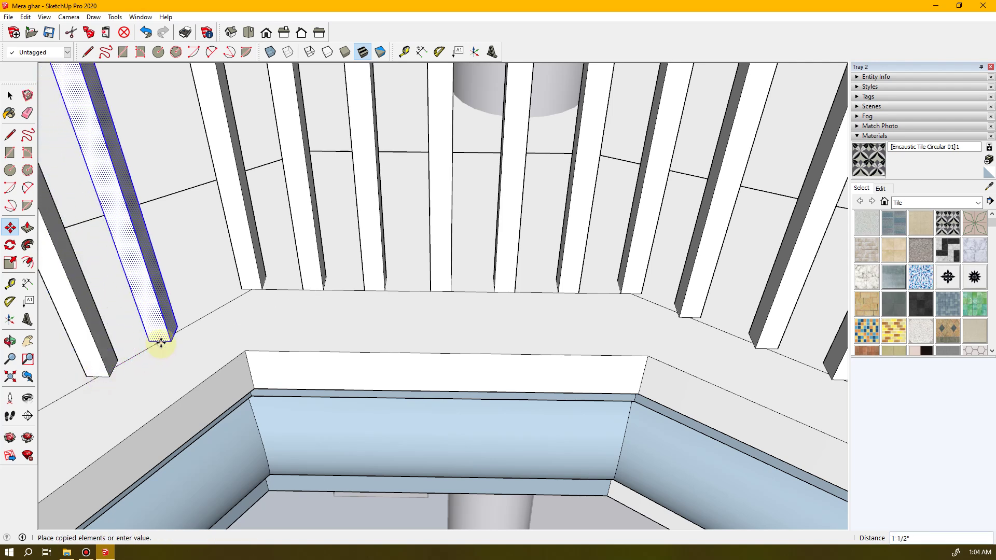
- Try spacing baluster copies on both sides of the short segment's midpoint baluster, and undo them
key(ctrl)
click(161, 342)
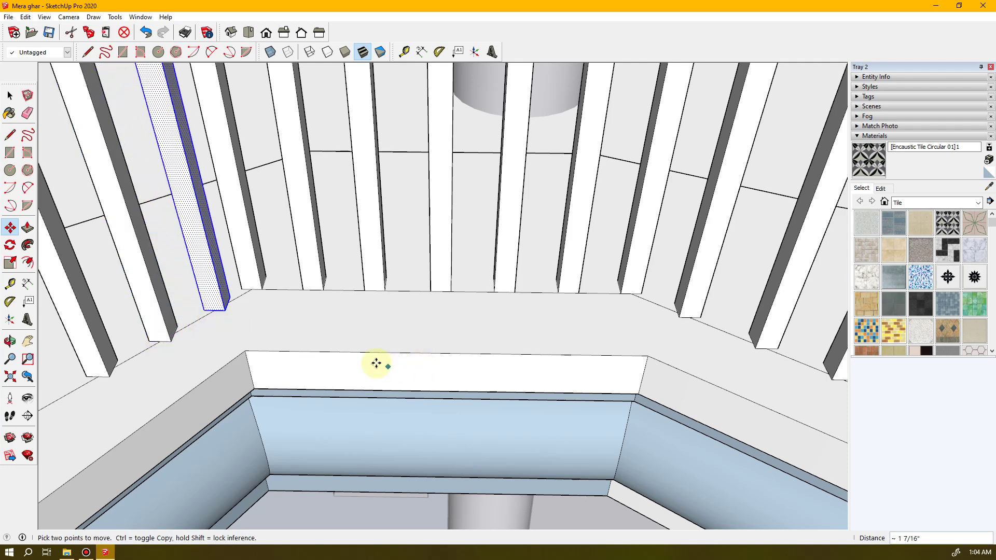
middle_drag(359, 353, 357, 313)
scroll(394, 292, up, 3)
shift+middle_drag(411, 294, 504, 353)
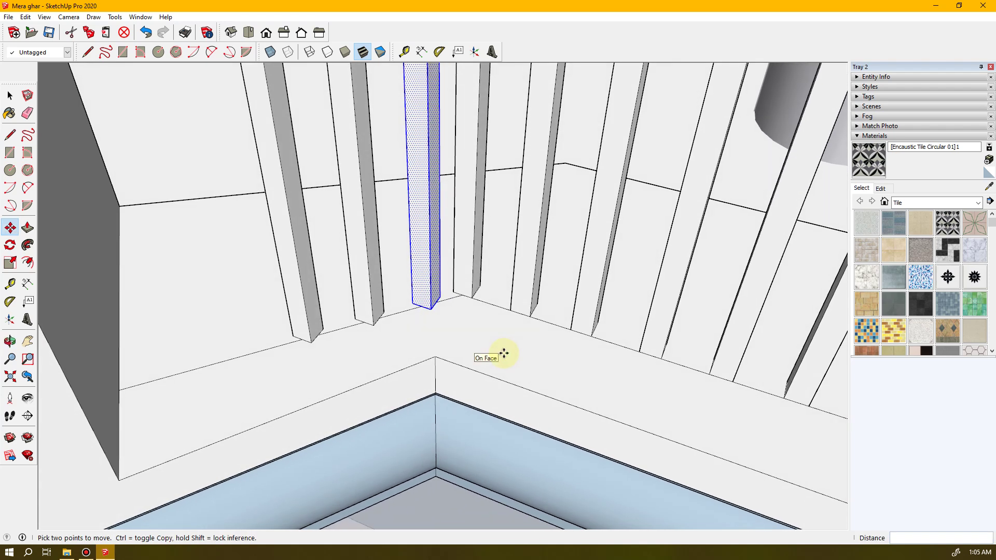
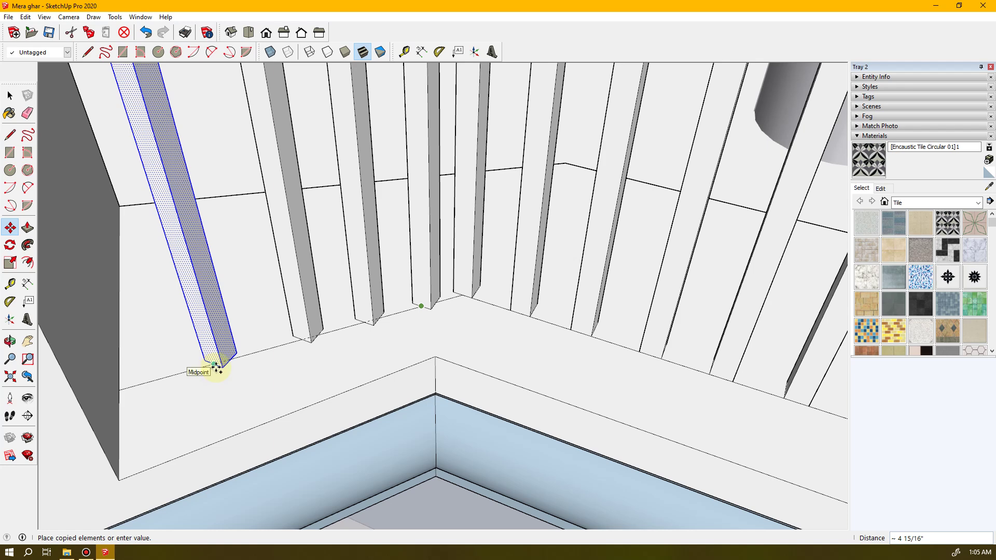
mouse_move(457, 365)
middle_down()
mouse_move(444, 360)
mouse_move(429, 475)
middle_up()
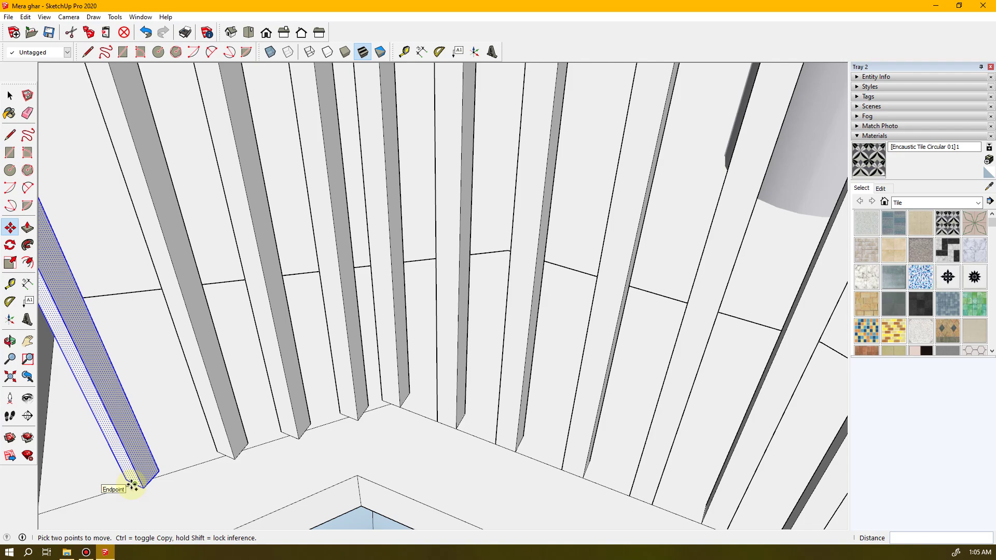
key(space)
middle_drag(362, 340, 593, 392)
mouse_move(605, 344)
middle_down()
mouse_move(527, 371)
mouse_move(558, 371)
mouse_move(58, 351)
mouse_move(157, 391)
mouse_move(491, 429)
mouse_move(547, 402)
mouse_move(597, 408)
middle_up()
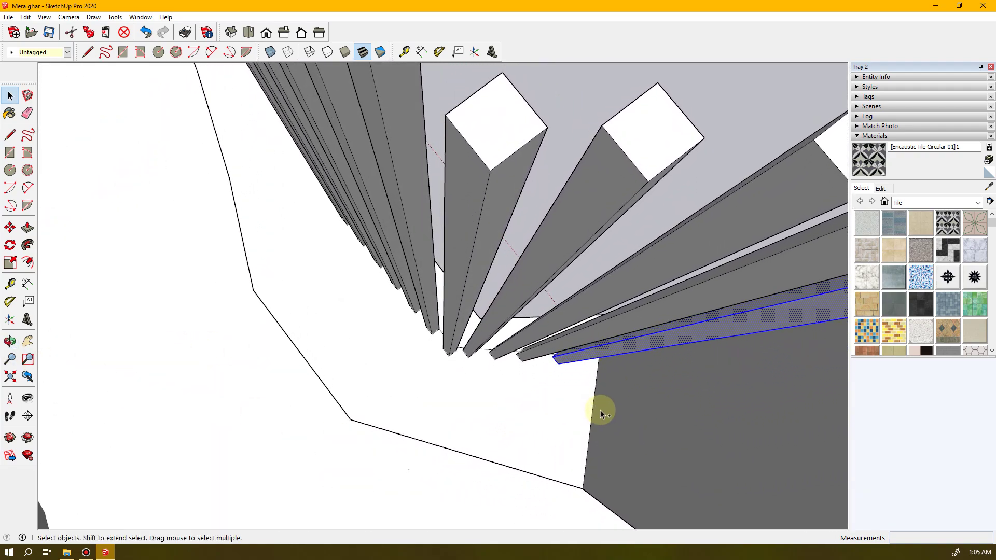
key(ctrl+z)
key(ctrl+z)
key(ctrl+z)
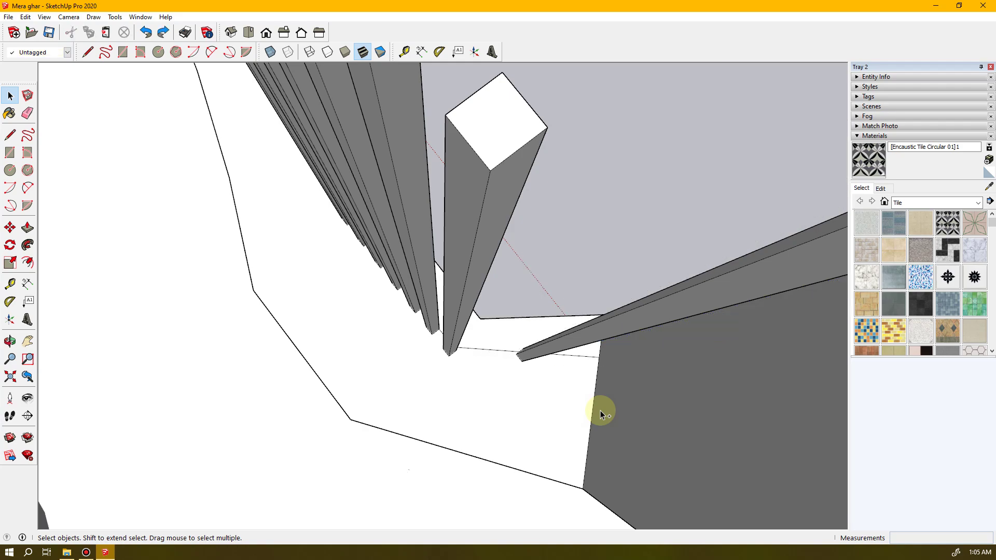
- Copy the short segment's midpoint baluster halfway toward the bend and once more at equal spacing toward the pillar
middle_drag(594, 382, 352, 362)
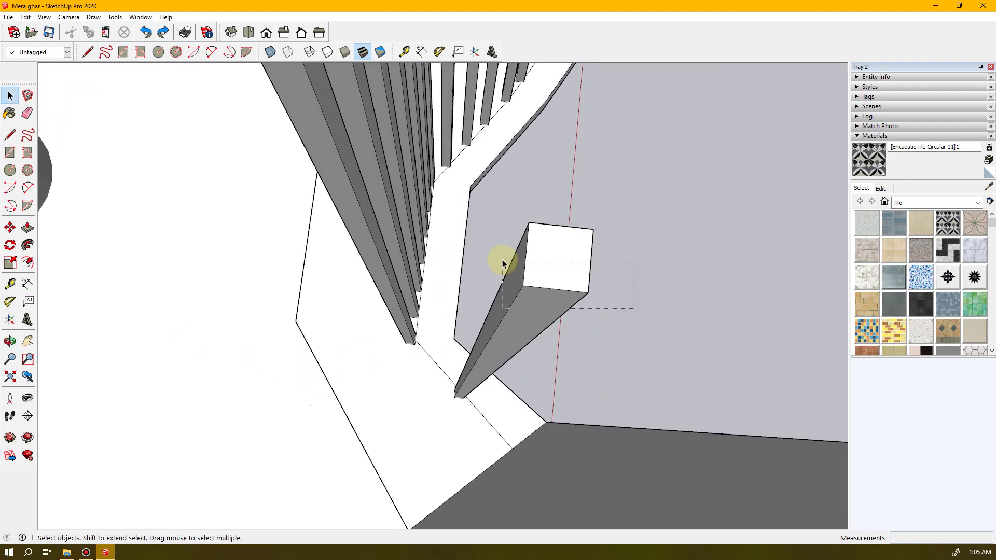
drag(503, 223, 503, 223)
middle_drag(574, 290, 330, 341)
scroll(368, 357, up, 4)
scroll(329, 339, up, 2)
key(m)
key(ctrl)
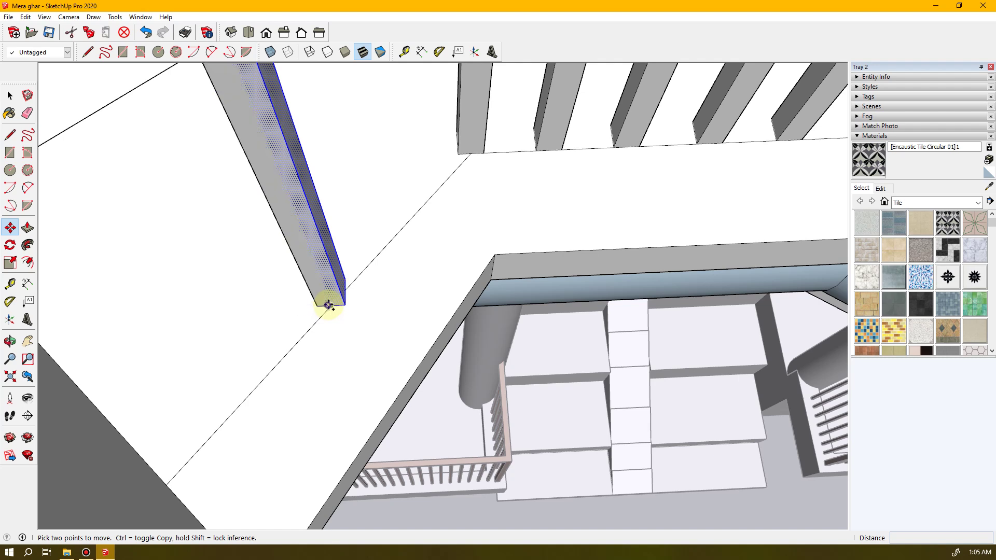
click(327, 306)
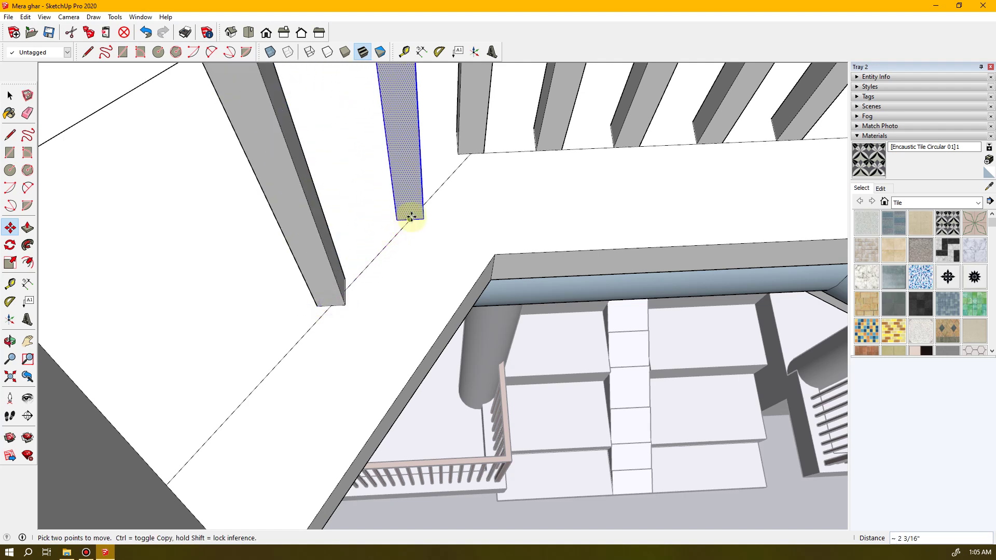
click(411, 216)
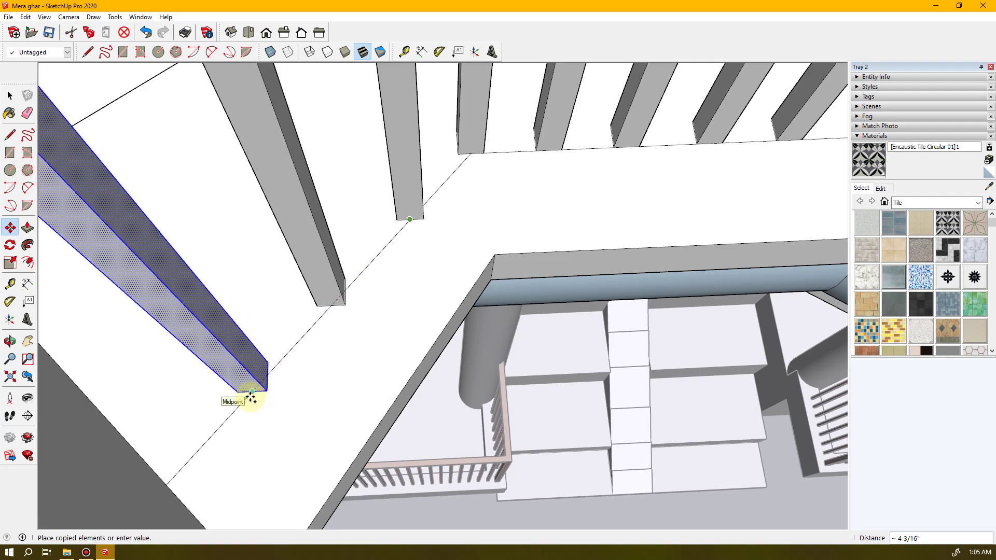
scroll(323, 411, down, 3)
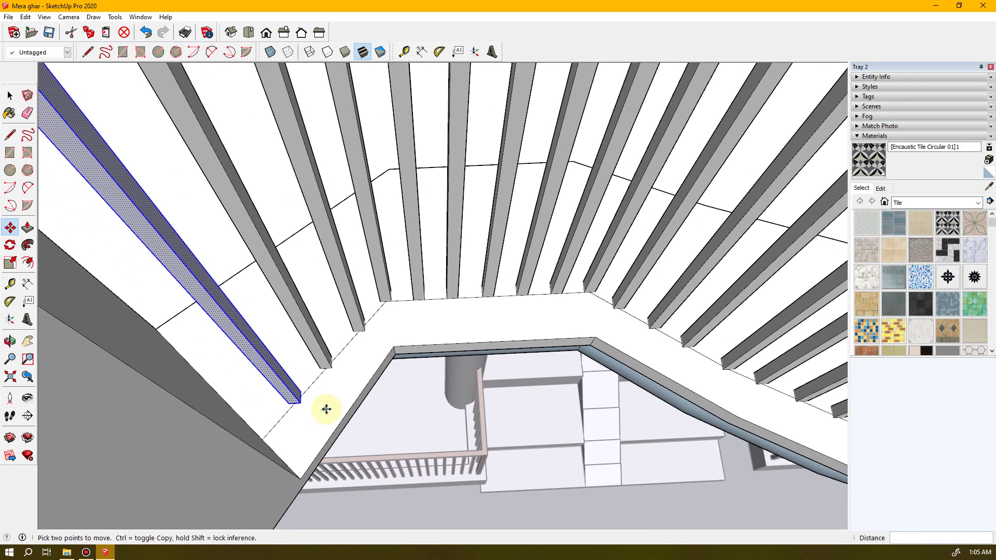
- Copy the short segment's selected baluster to the first curve vertex beyond the existing row on the curved balcony edge
scroll(304, 421, up, 3)
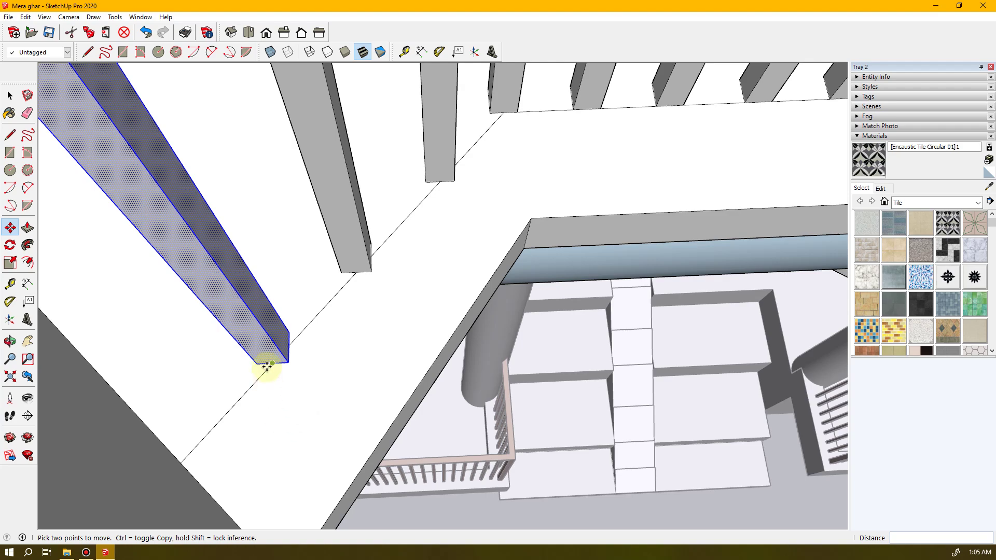
key(ctrl)
click(272, 364)
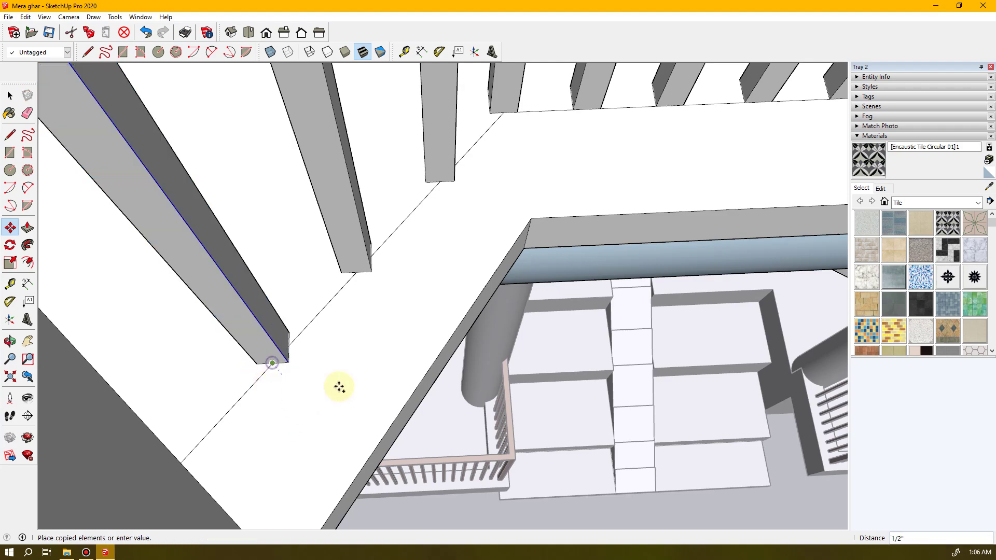
scroll(217, 373, down, 3)
scroll(212, 326, up, 1)
scroll(213, 326, down, 6)
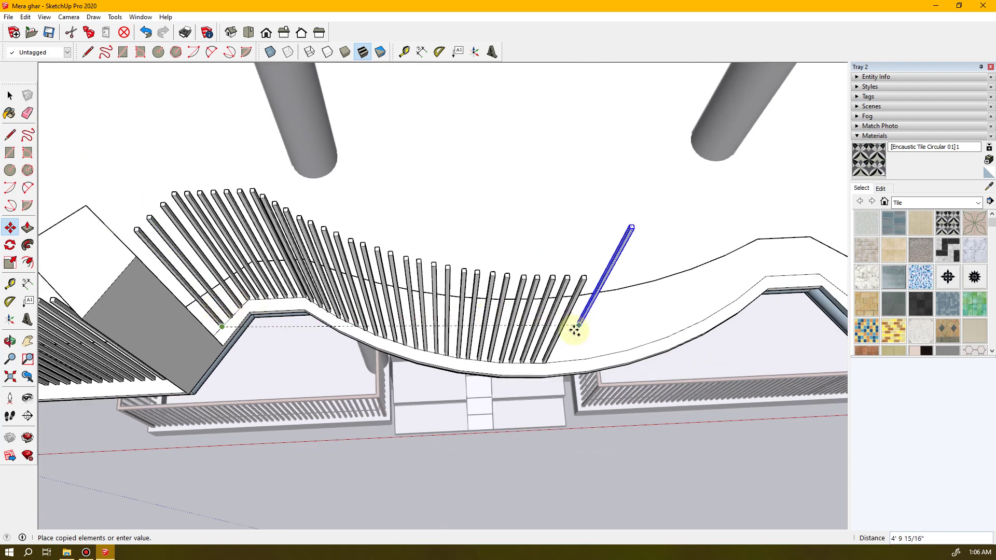
scroll(247, 296, down, 5)
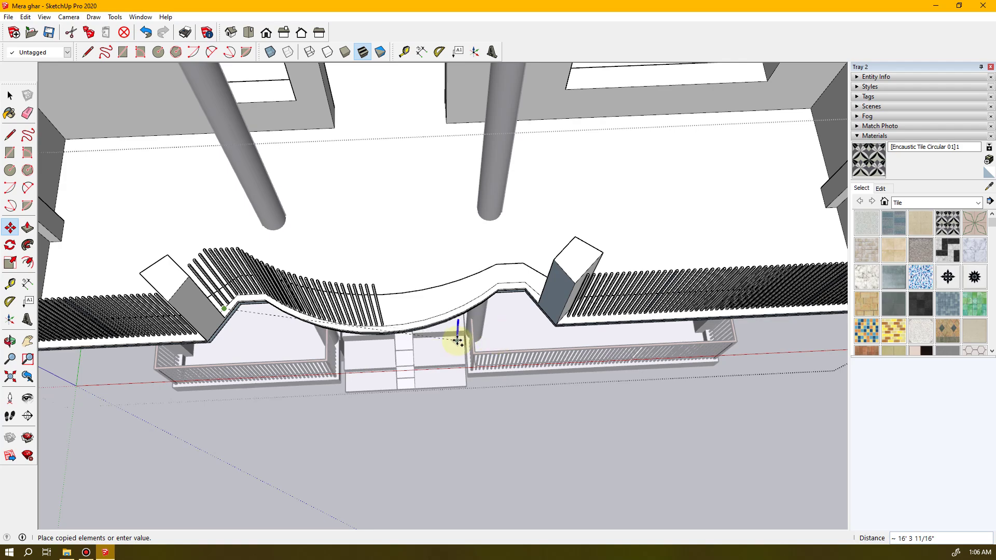
scroll(452, 330, up, 5)
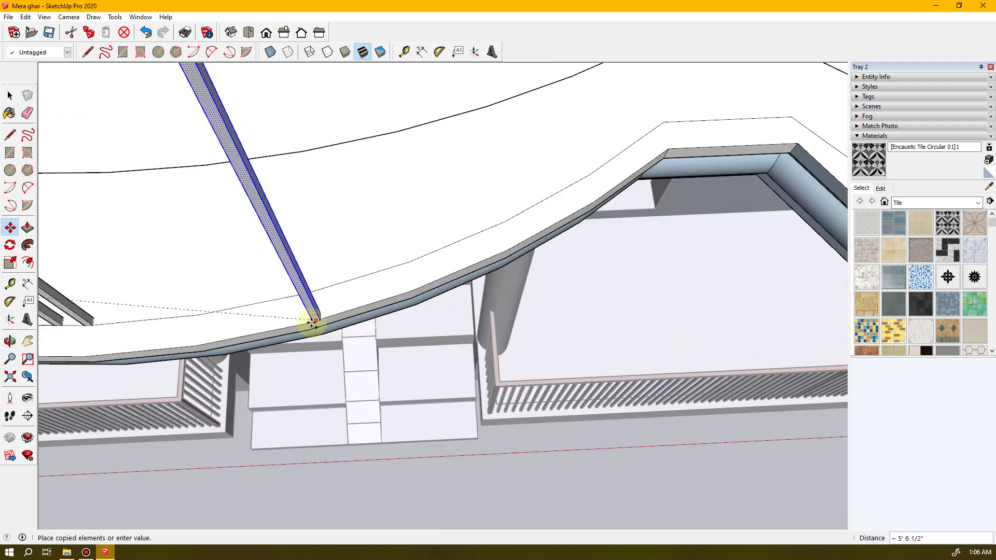
middle_drag(269, 319, 409, 304)
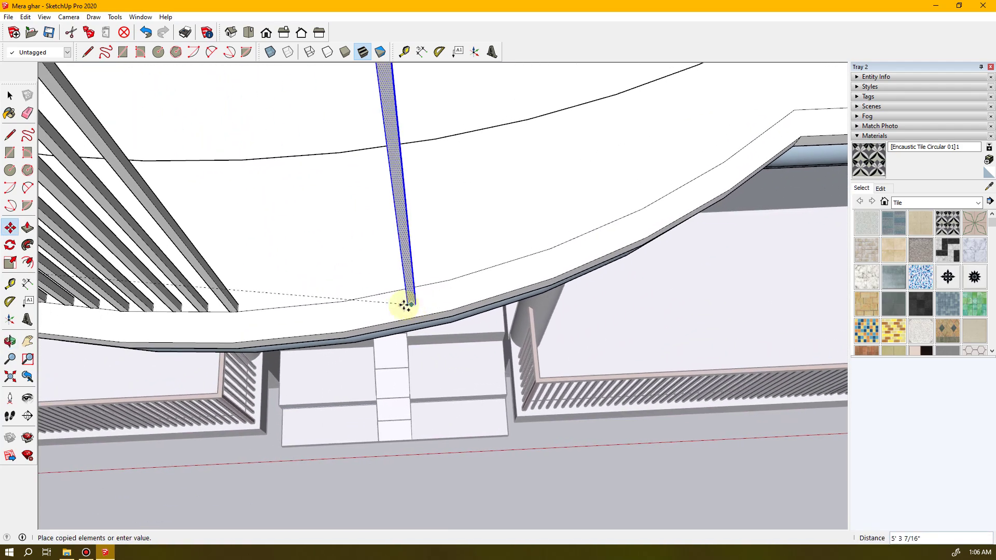
click(342, 301)
- Try filling the gap between the new vertex baluster and the existing row with intermediate copies, and undo them
scroll(342, 301, up, 1)
click(342, 300)
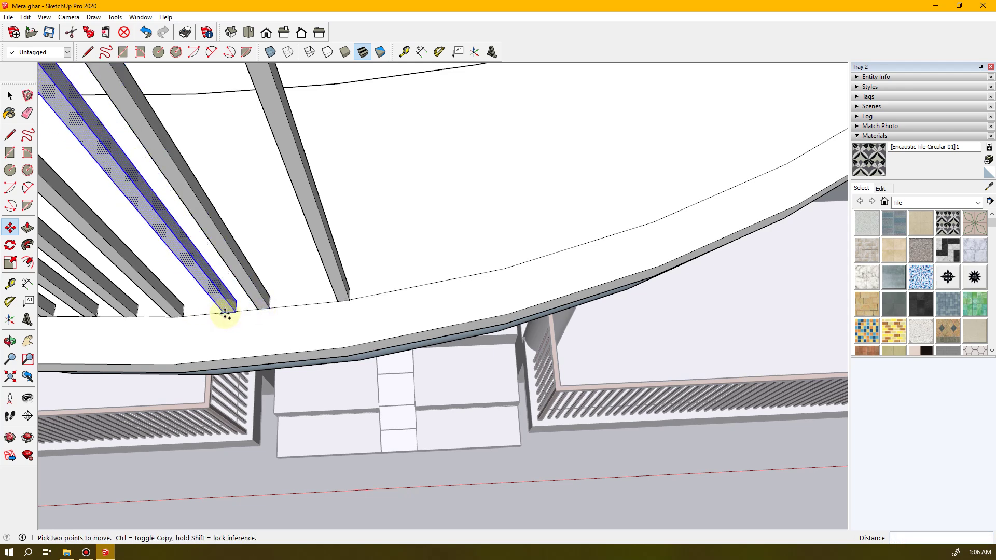
key(ctrl+z)
- Copy the new vertex baluster to the midpoint of the curve segment between it and the existing row
middle_drag(224, 311, 684, 349)
key(space)
drag(743, 233, 744, 234)
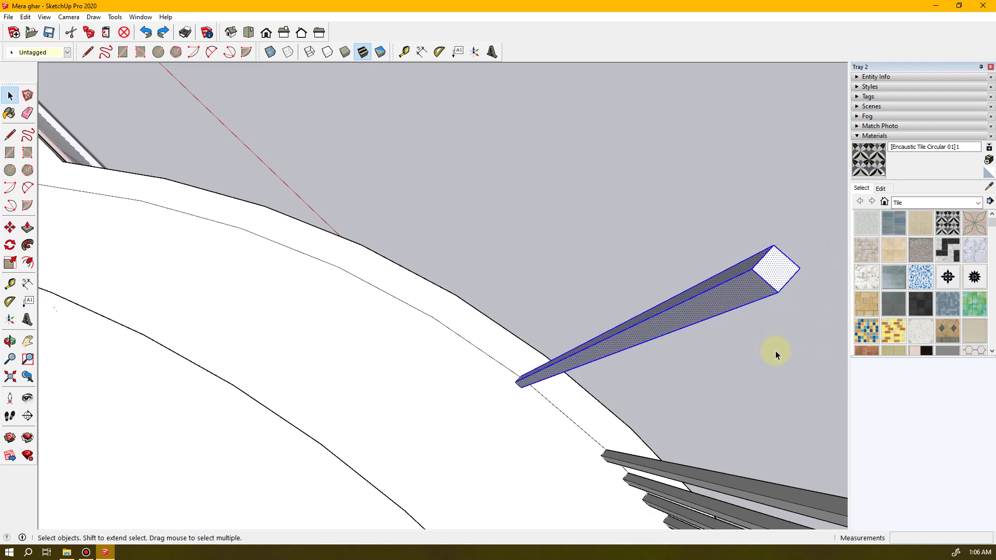
middle_drag(776, 350, 133, 311)
scroll(138, 312, up, 3)
scroll(482, 312, up, 2)
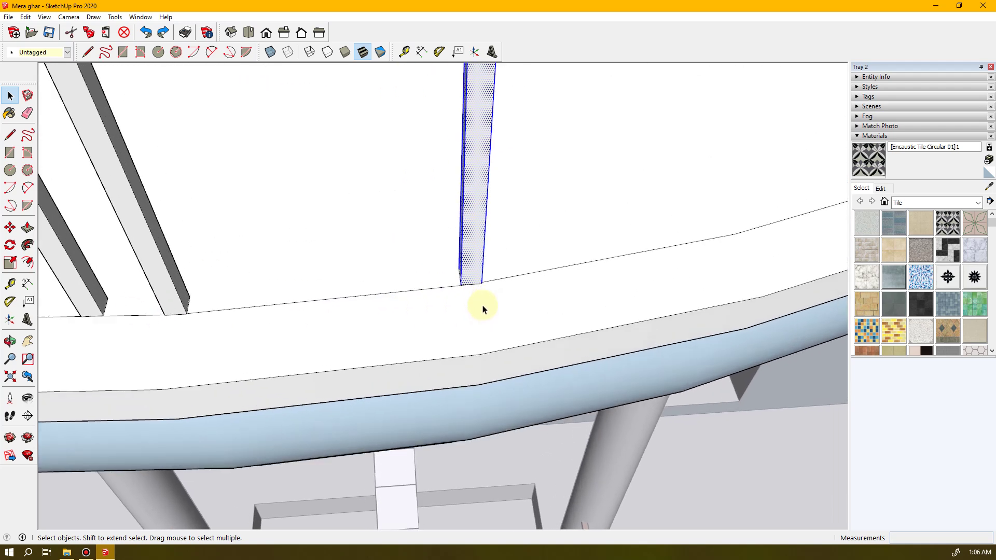
scroll(482, 309, up, 1)
key(m)
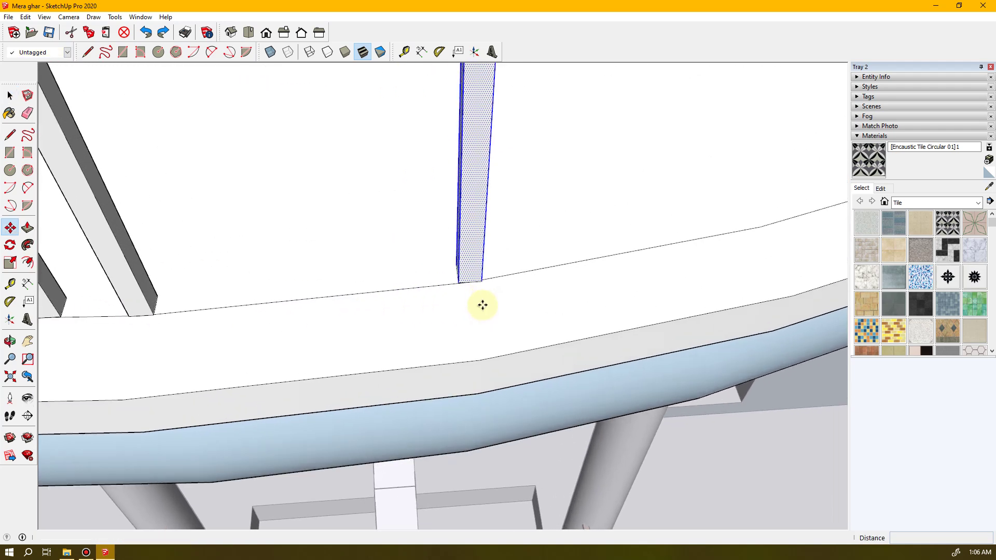
click(471, 282)
key(ctrl)
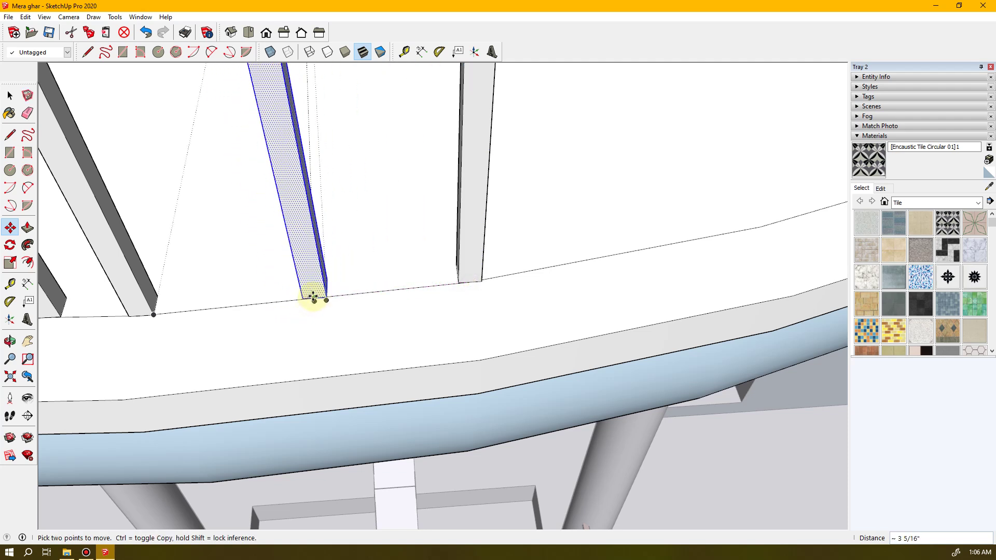
click(314, 297)
- Add baluster copies halfway along both sides of that segment's midpoint baluster
key(ctrl)
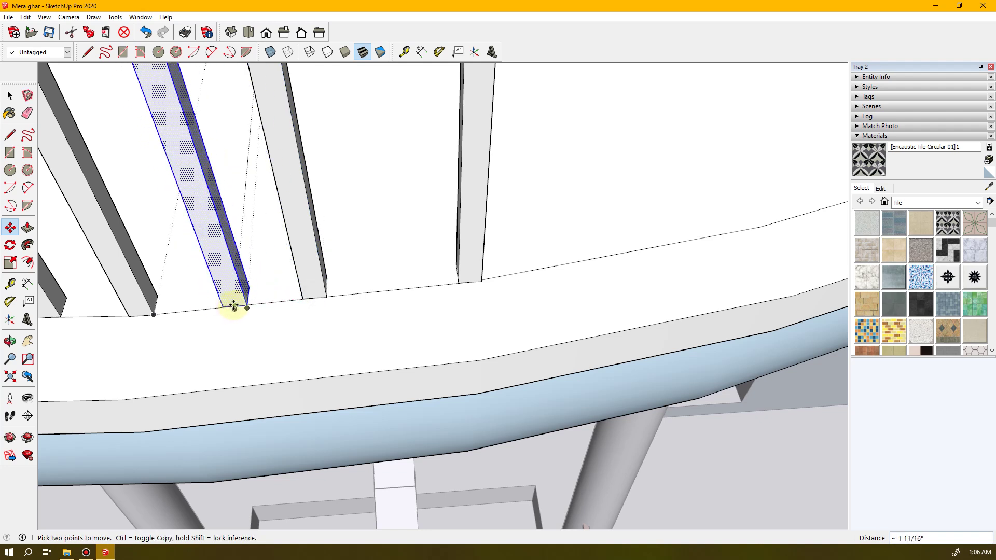
click(234, 307)
click(235, 306)
key(ctrl)
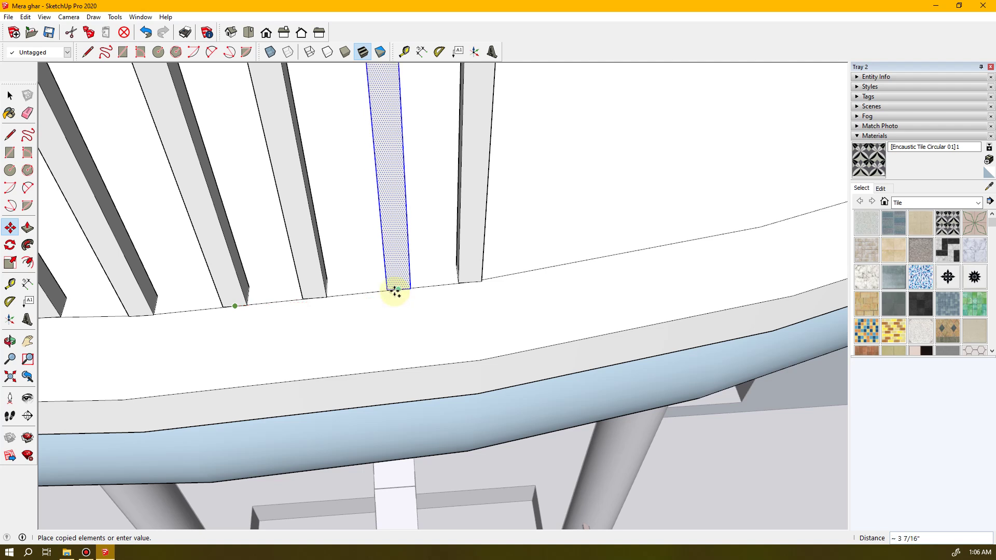
click(396, 290)
- Copy the baluster to the second curve vertex and add three evenly spaced copies between the two vertex balusters
key(ctrl)
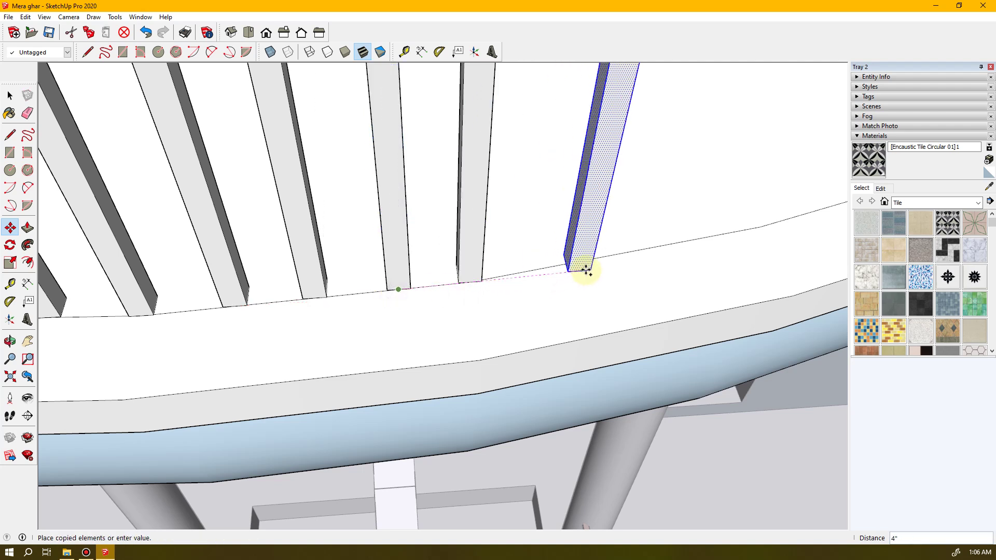
click(760, 226)
click(761, 226)
key(ctrl)
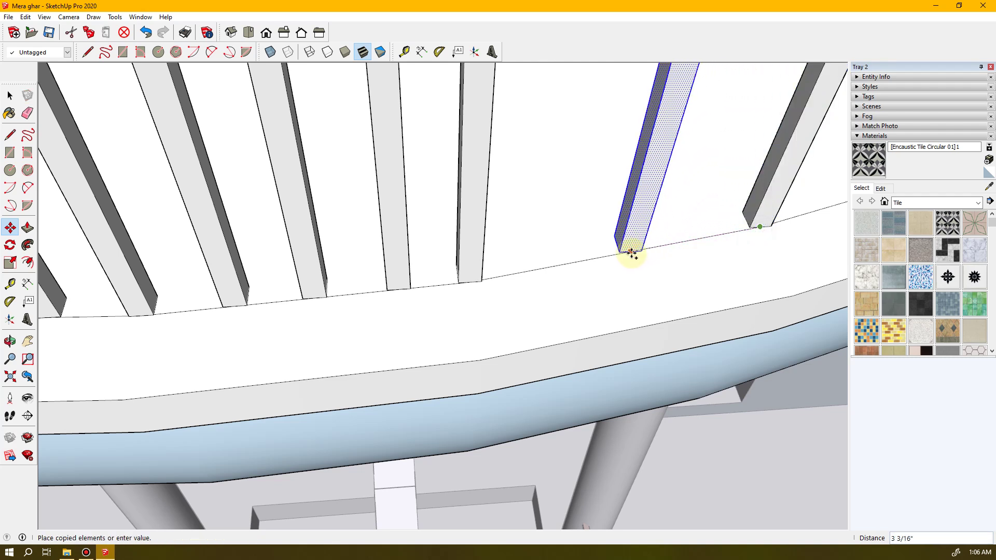
click(626, 253)
click(625, 253)
key(ctrl)
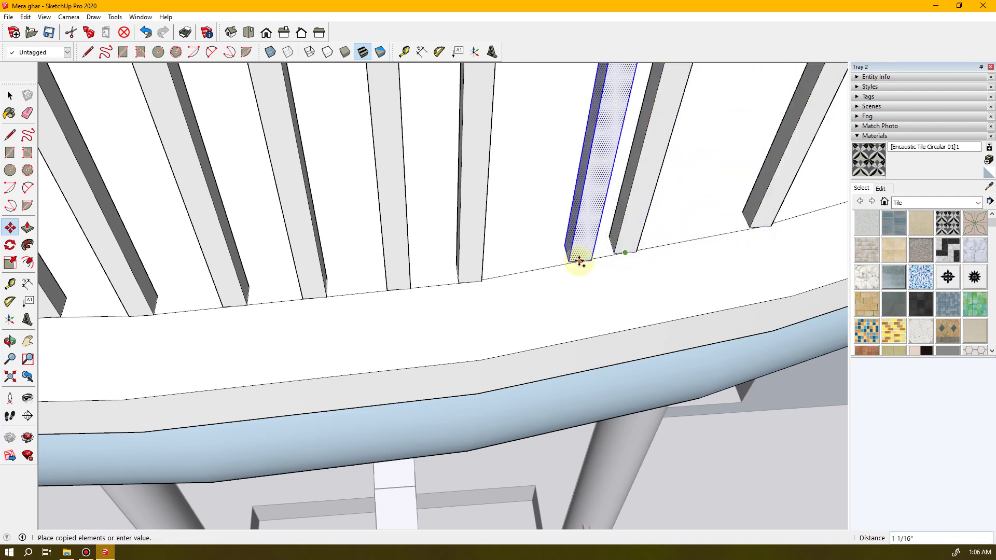
click(555, 266)
click(554, 266)
key(ctrl)
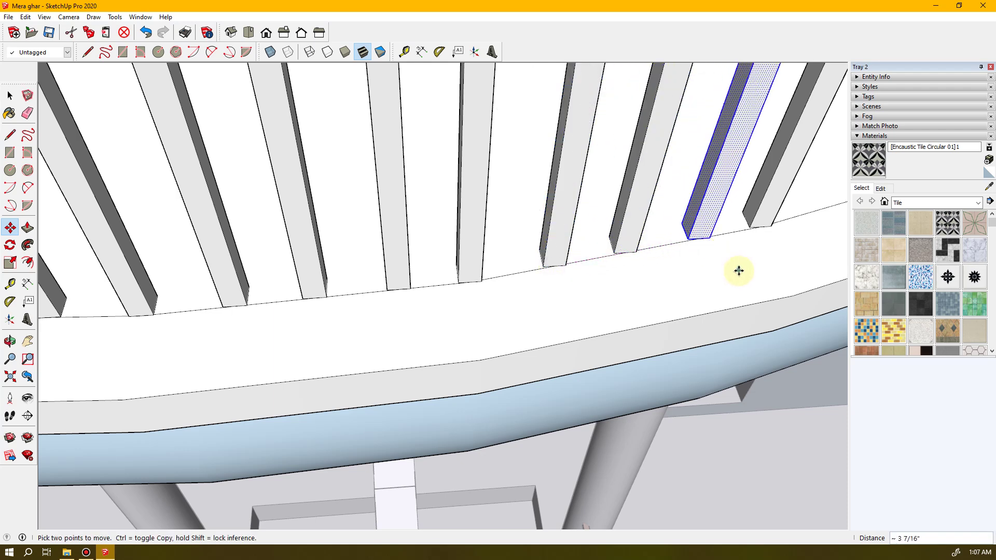
- Copy the baluster to the third curve vertex and fill that segment with copies at its midpoint and quarter points
middle_drag(739, 270, 224, 368)
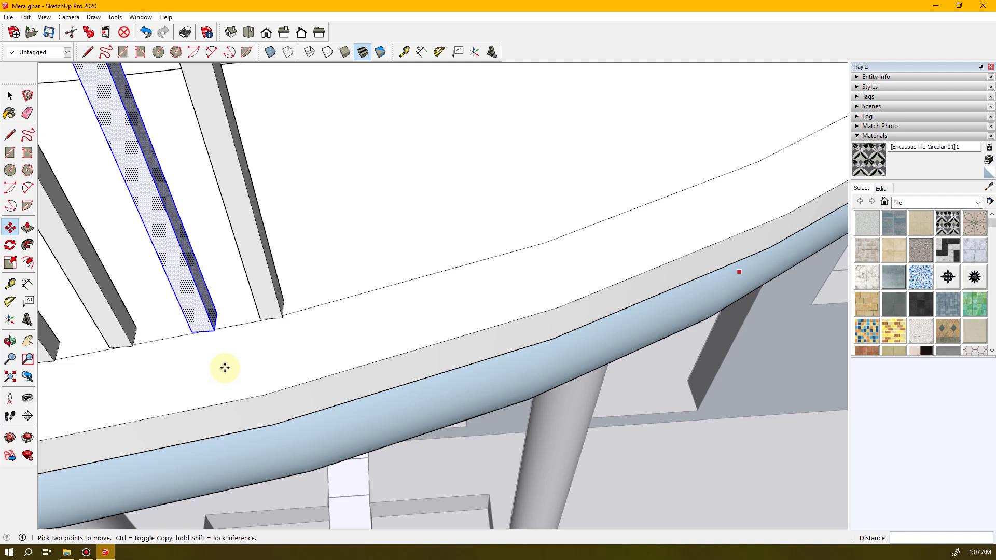
click(202, 332)
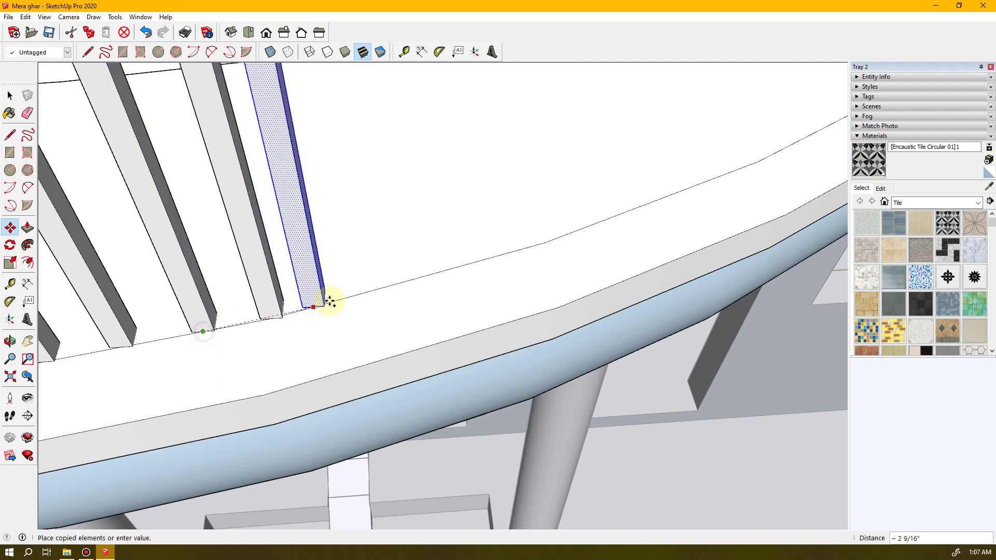
click(544, 242)
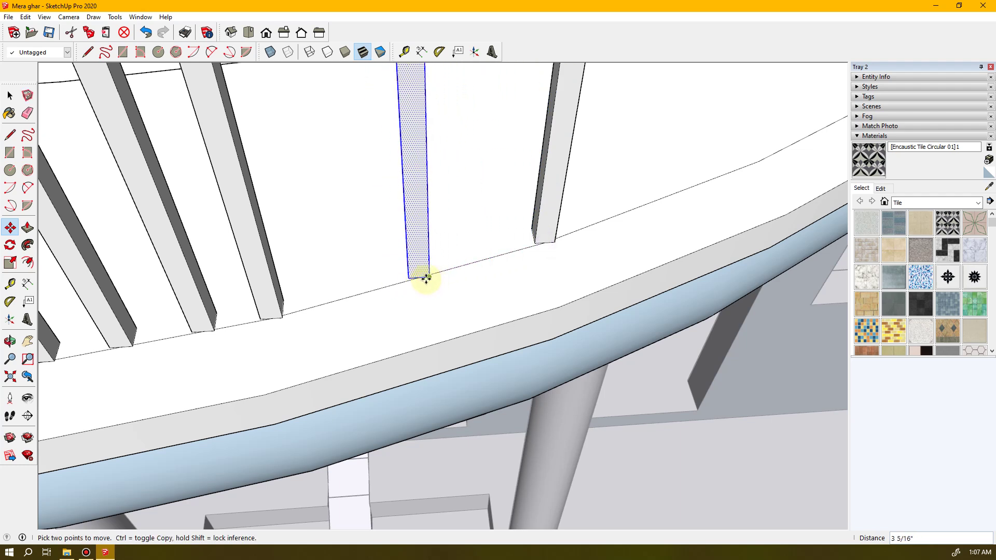
click(418, 278)
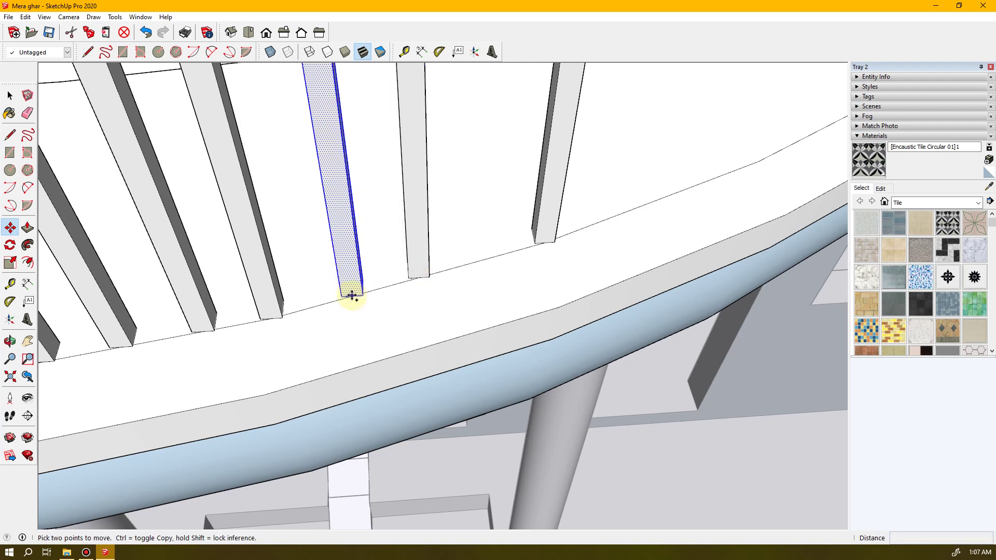
click(352, 296)
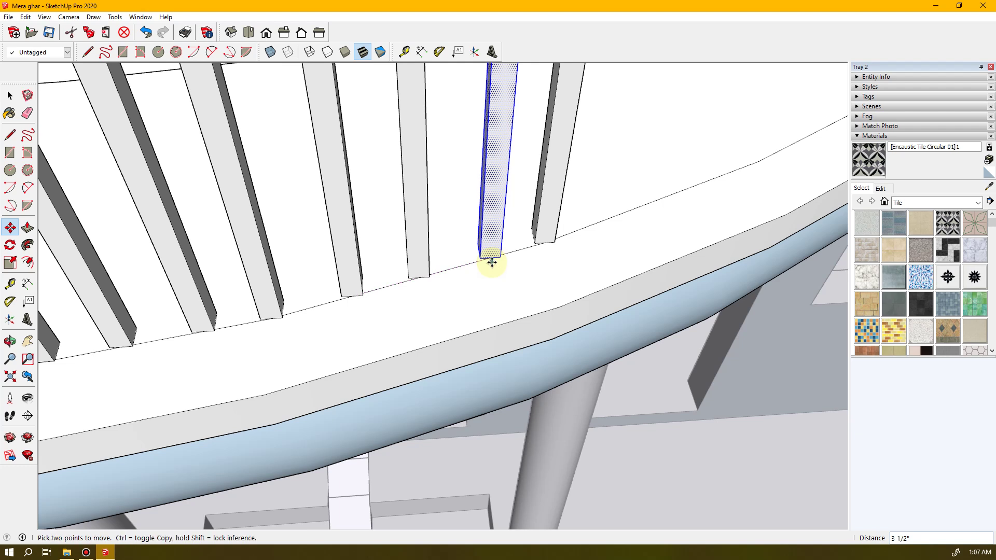
click(490, 257)
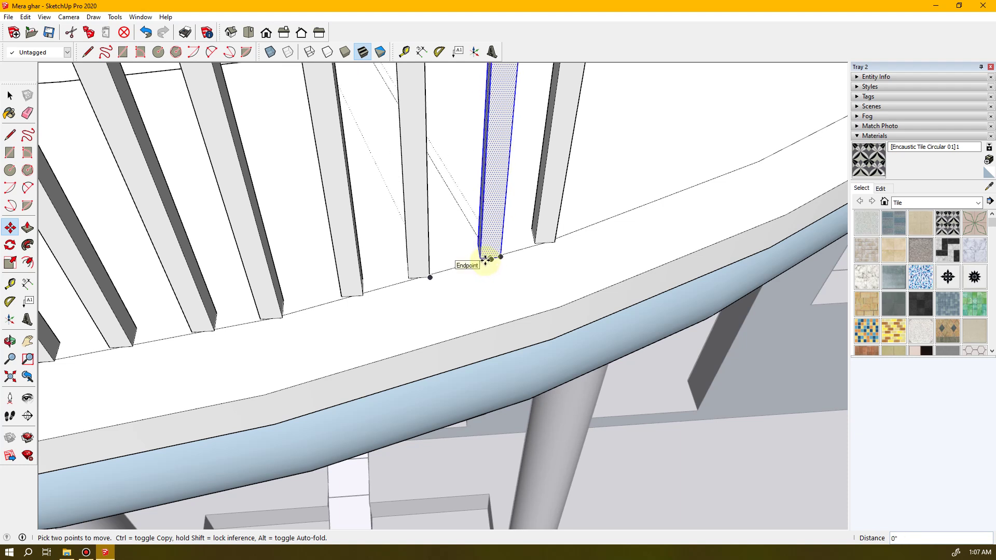
click(482, 261)
- Place a baluster copy at the fourth curve vertex and three evenly spaced copies along the segment leading to it
middle_drag(567, 298, 316, 351)
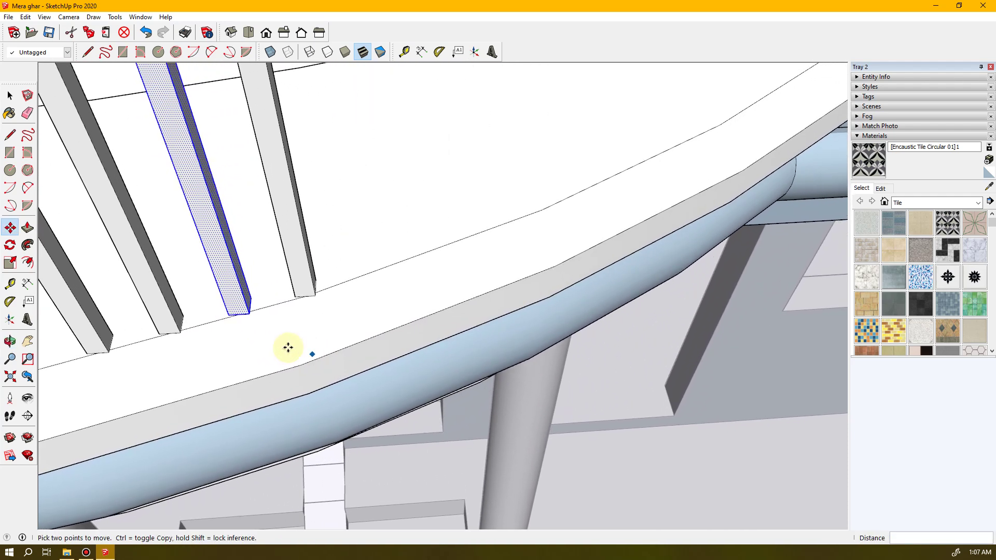
click(238, 315)
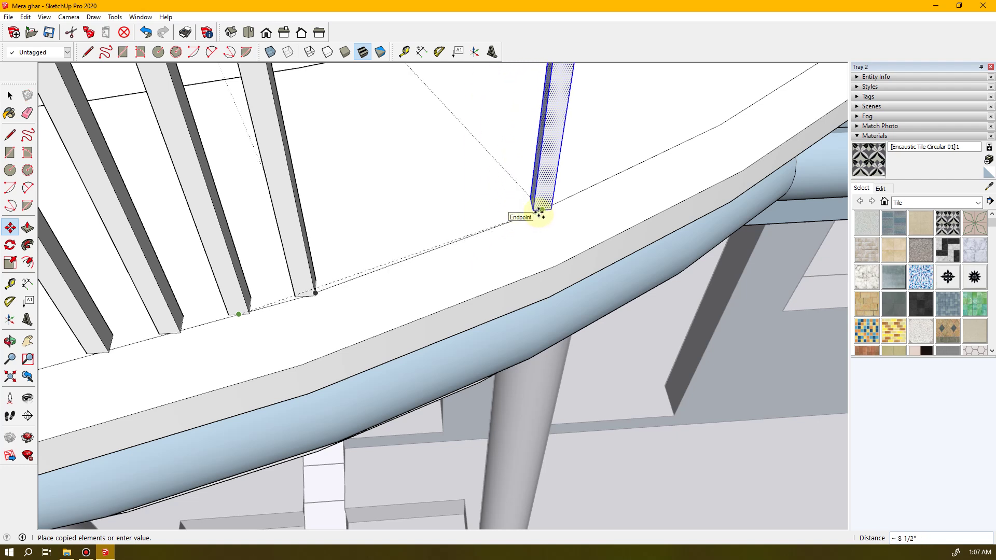
click(539, 213)
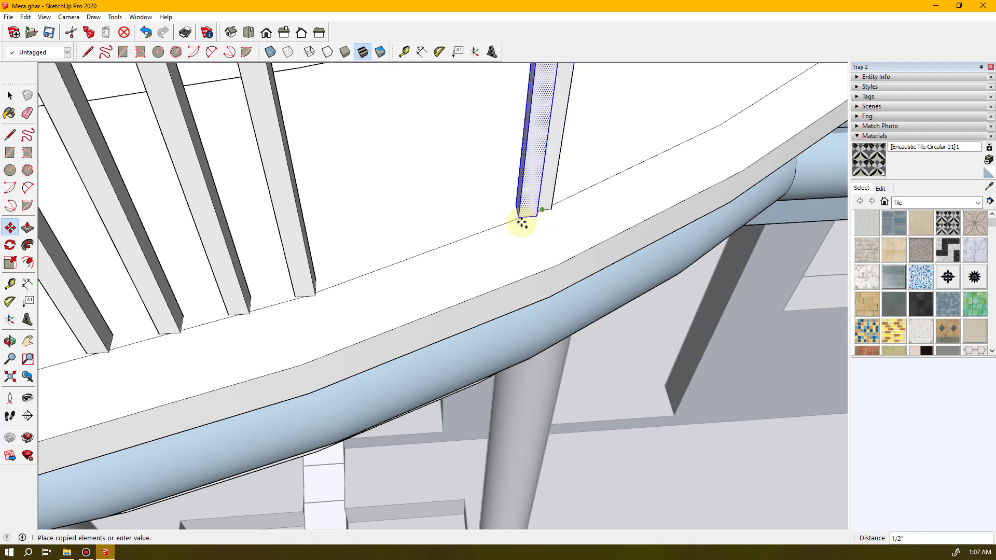
click(435, 249)
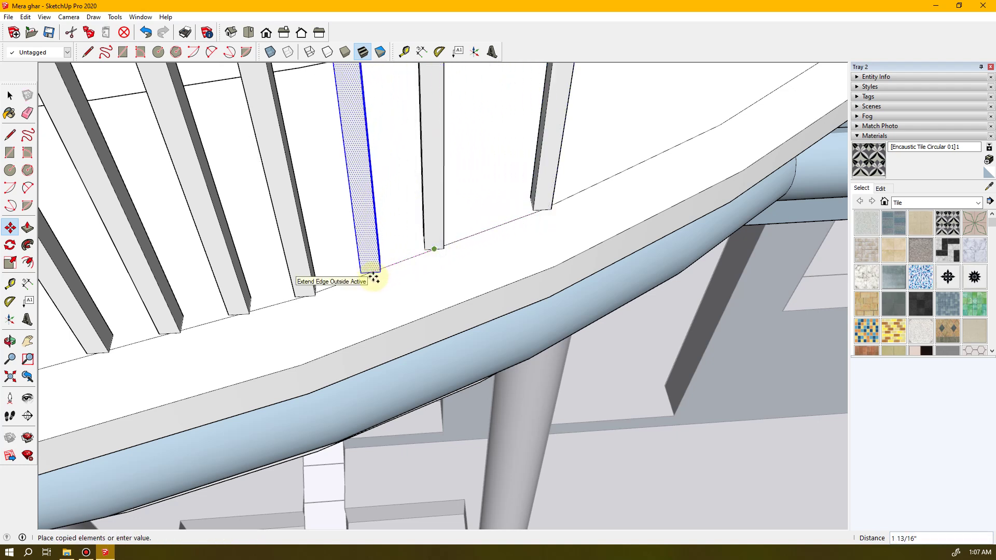
click(376, 270)
click(376, 270)
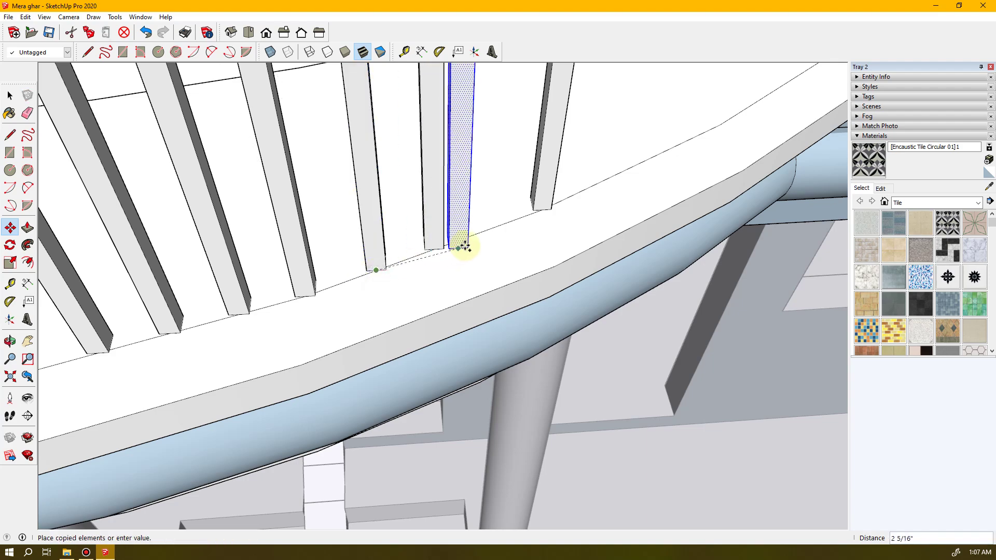
click(499, 241)
- Copy the baluster to the last curve vertex before the bend and fill the segment behind it with evenly spaced copies
shift+middle_drag(556, 278, 179, 356)
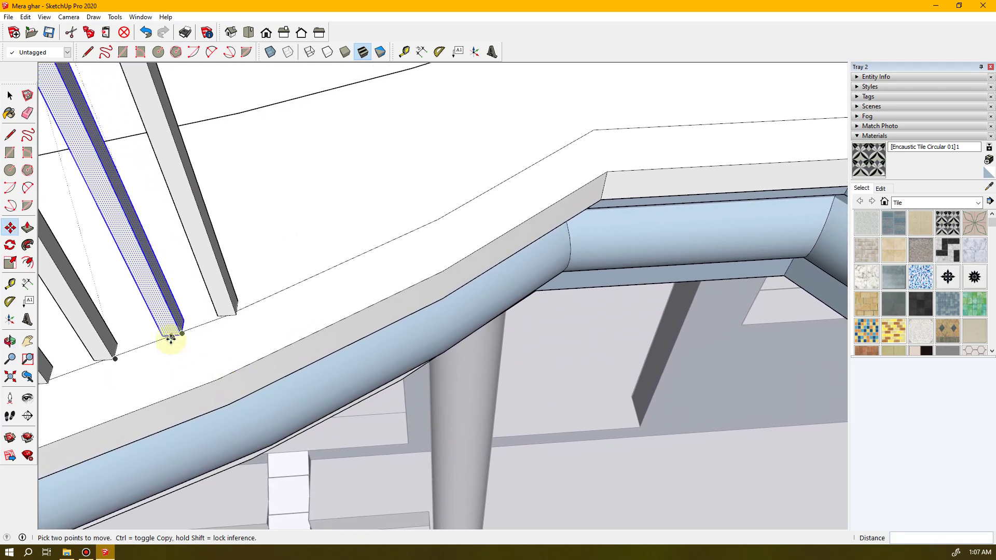
click(171, 337)
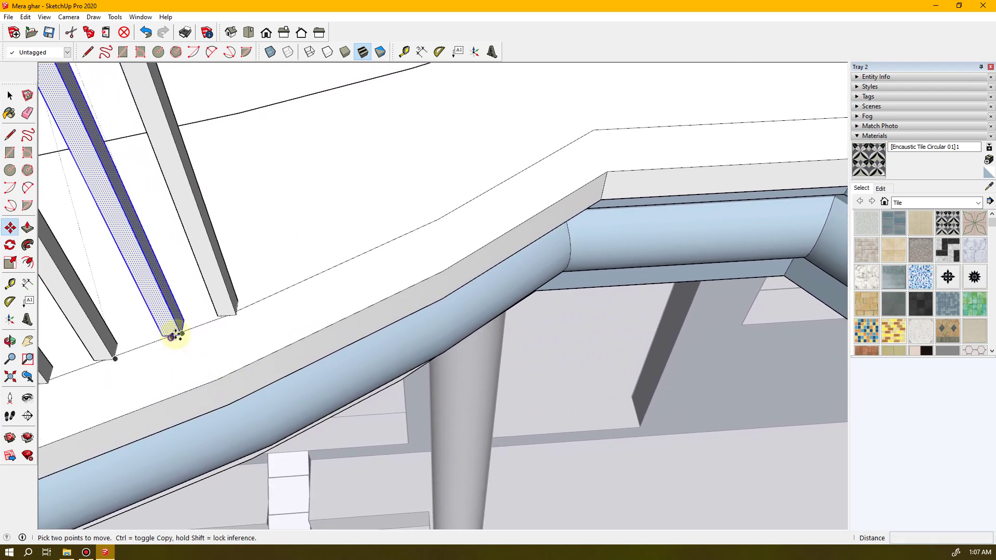
click(437, 220)
click(437, 220)
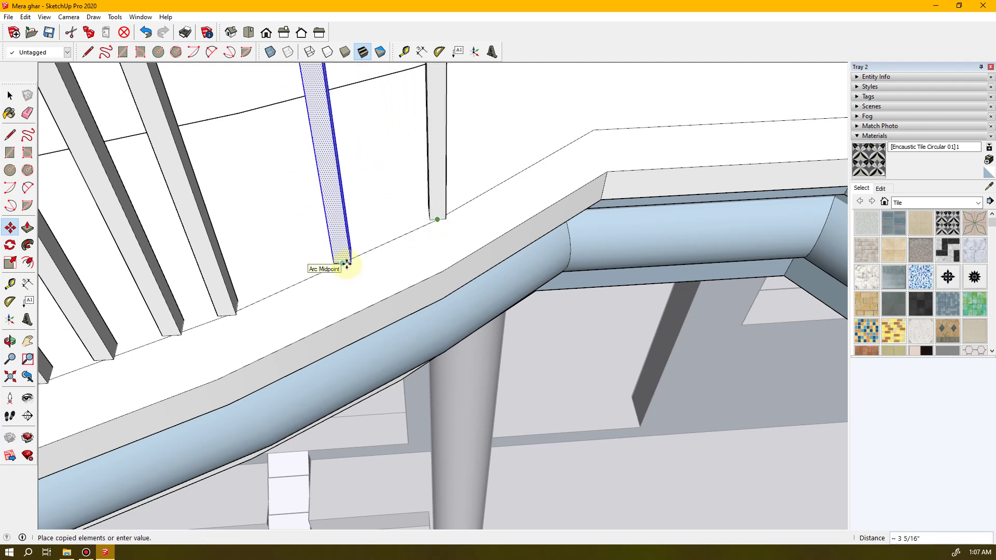
click(341, 263)
click(342, 262)
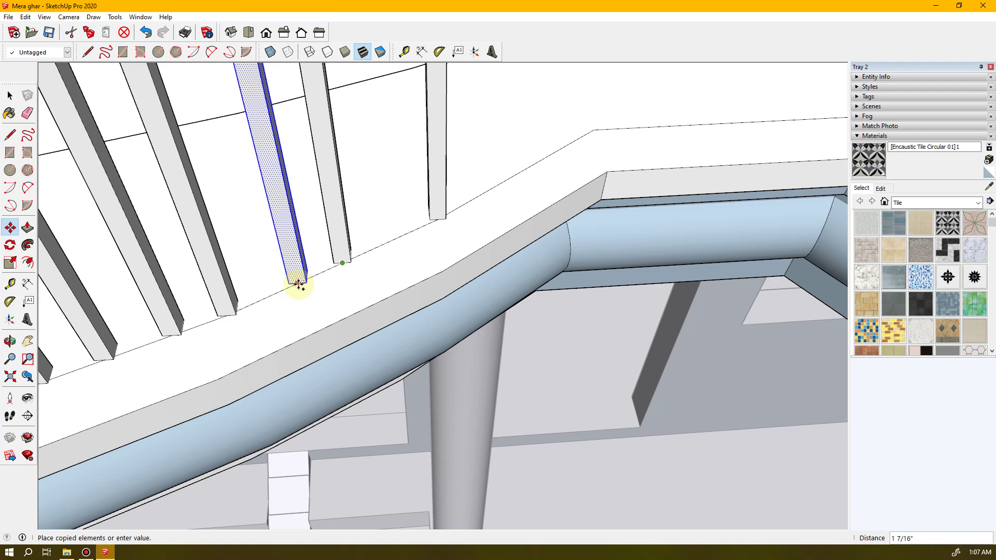
click(292, 286)
click(290, 287)
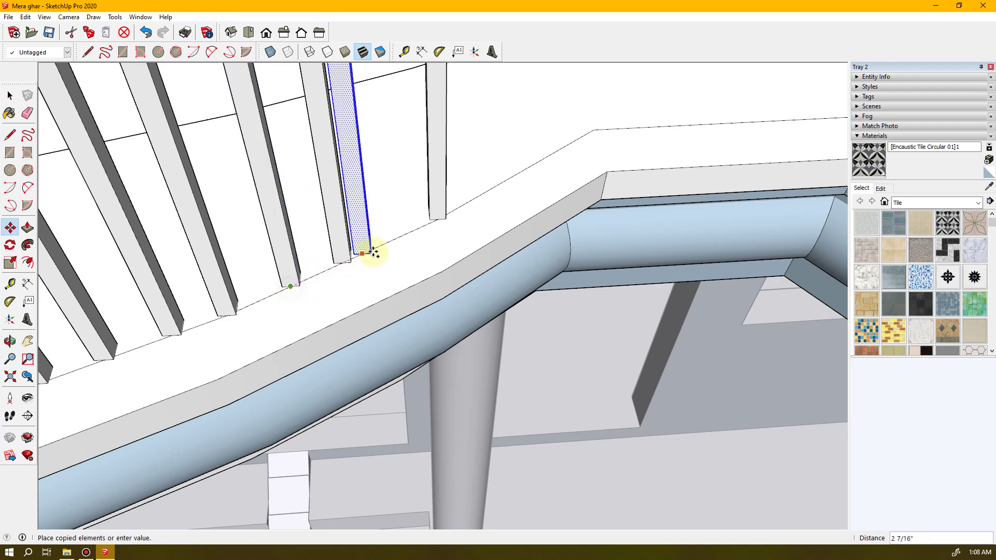
- Copy the baluster to the bend vertex at the curve's end and fill the segment behind it with copies at its midpoint and quarter points
middle_drag(529, 241, 276, 353)
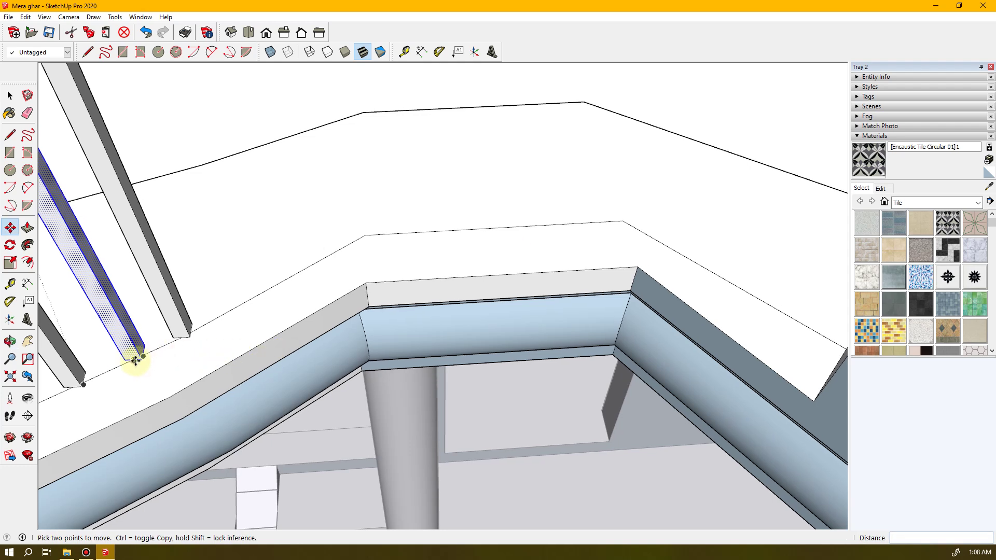
click(134, 359)
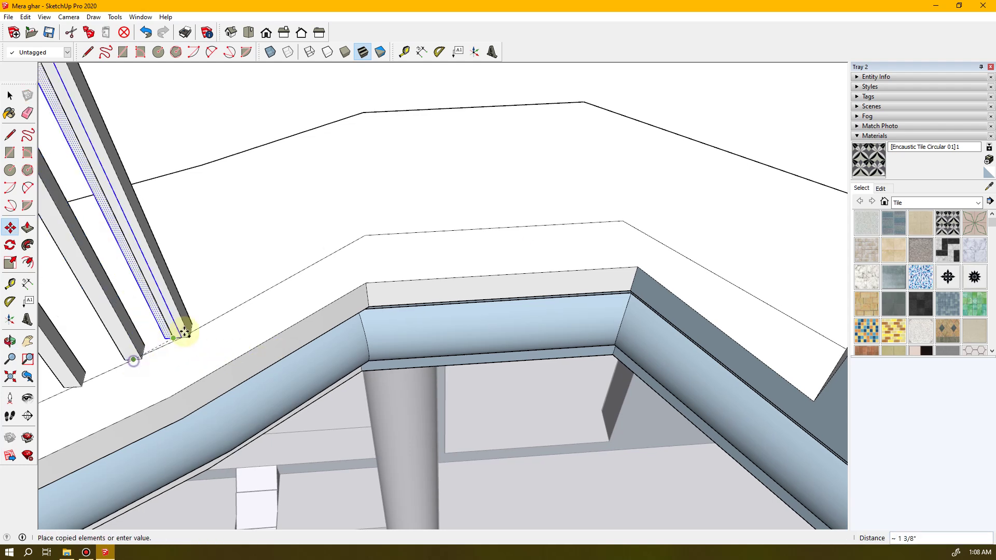
click(364, 235)
click(364, 235)
click(280, 283)
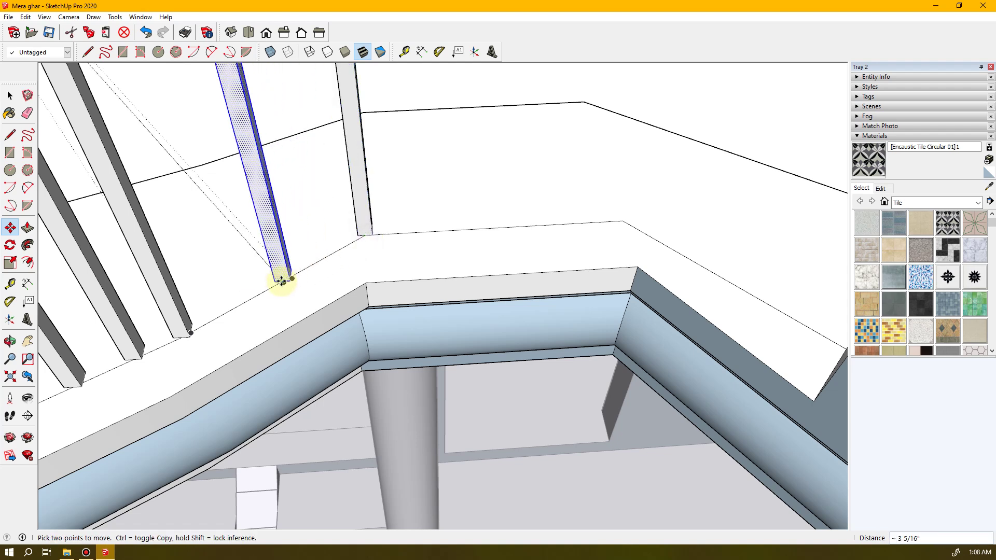
click(283, 282)
click(238, 304)
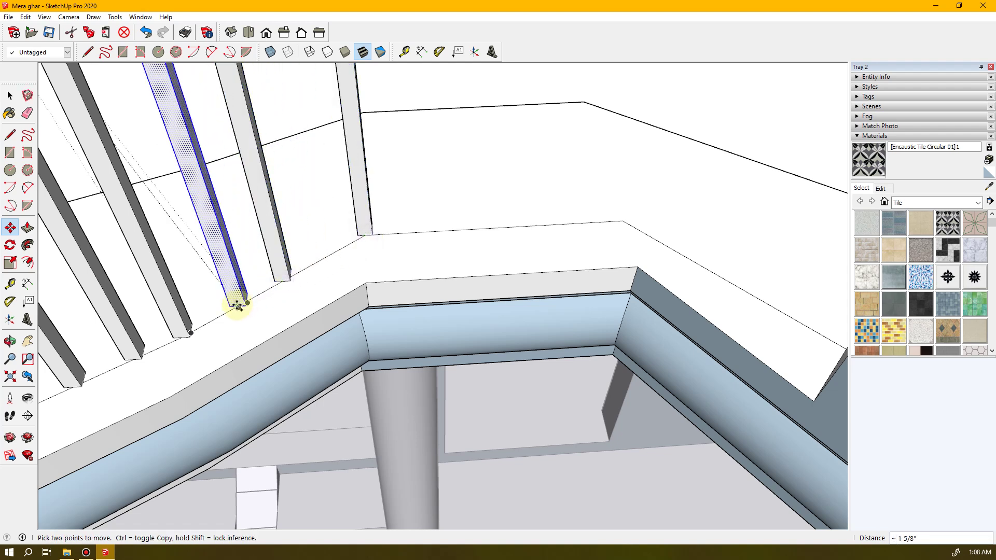
click(237, 304)
click(329, 253)
- Copy the baluster to the next corner of the straight segment and add copies at that segment's midpoint and quarter points
middle_drag(473, 289, 216, 318)
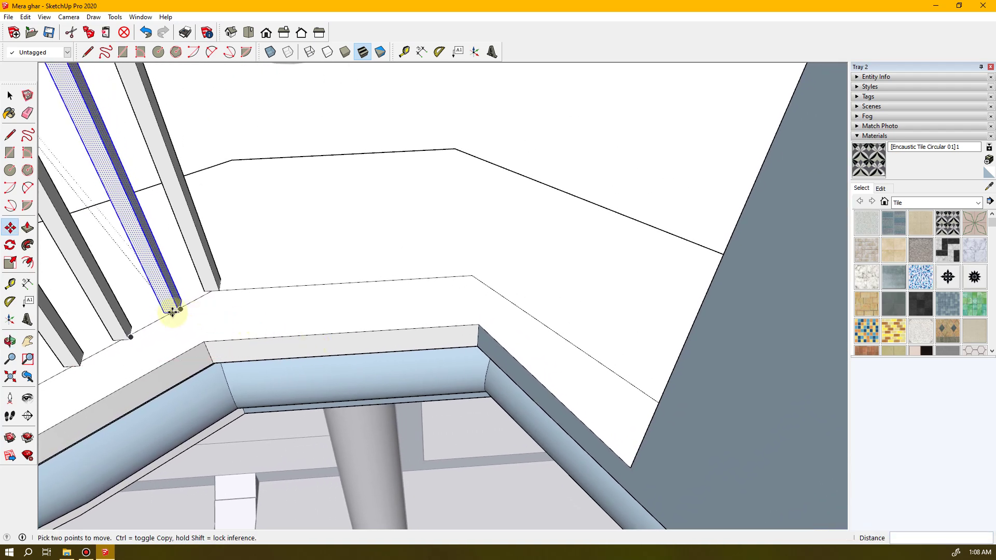
scroll(172, 312, up, 2)
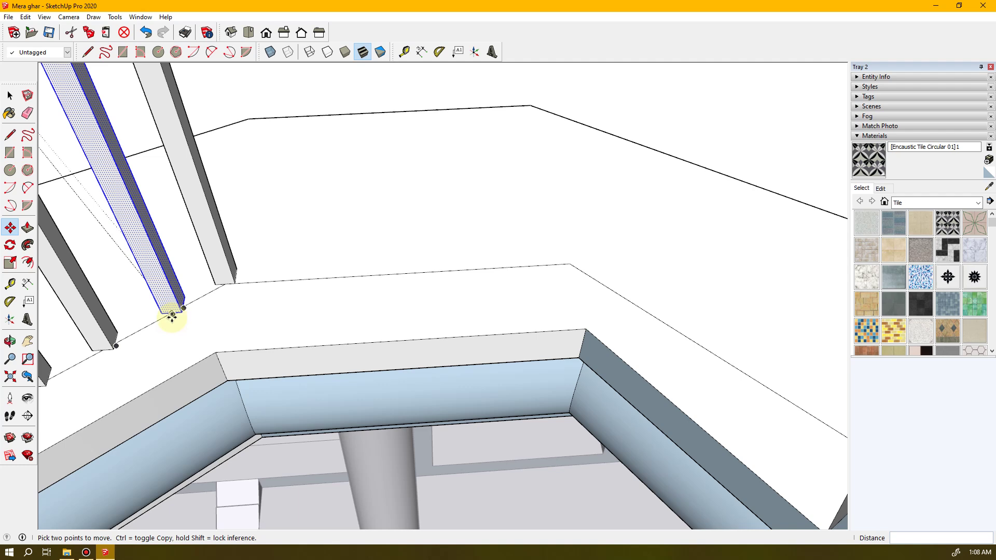
click(172, 313)
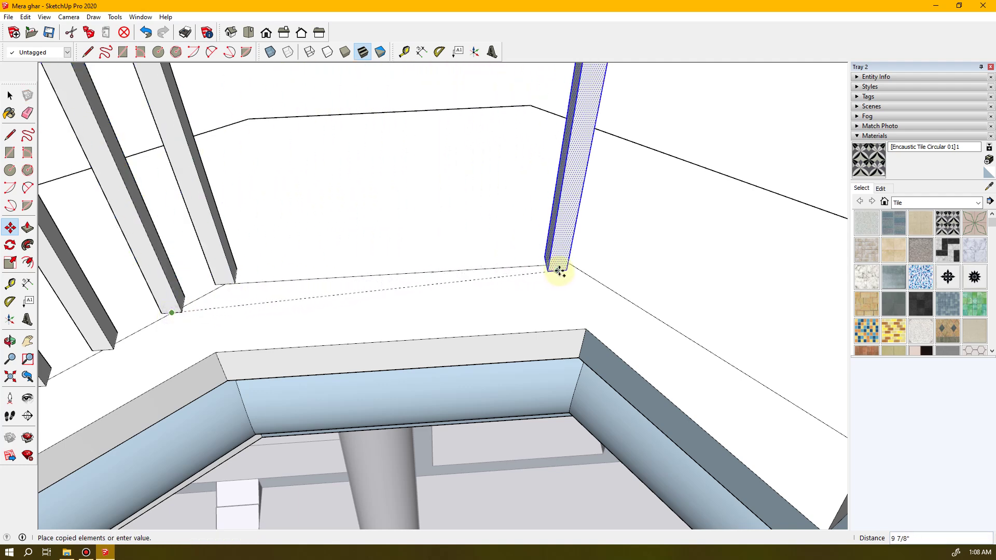
click(571, 261)
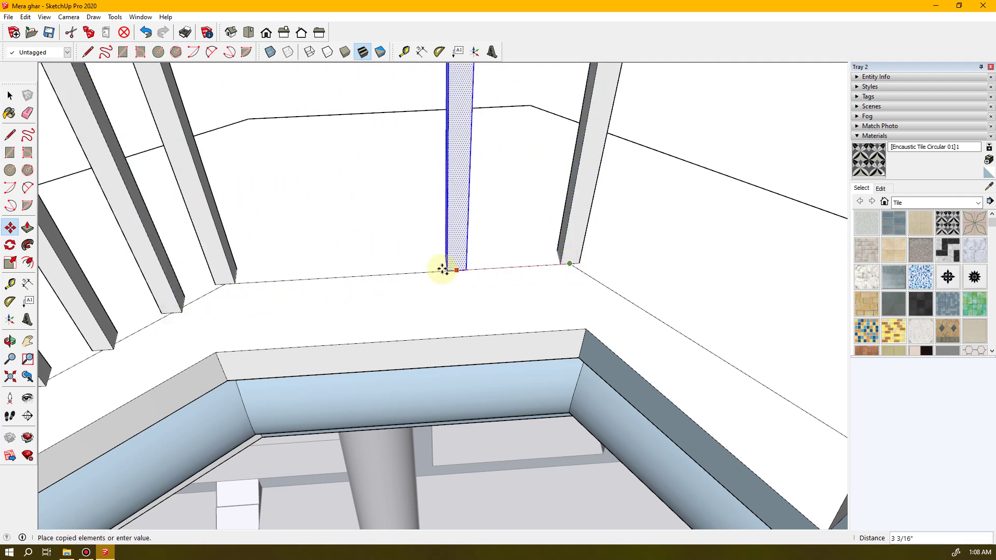
click(401, 274)
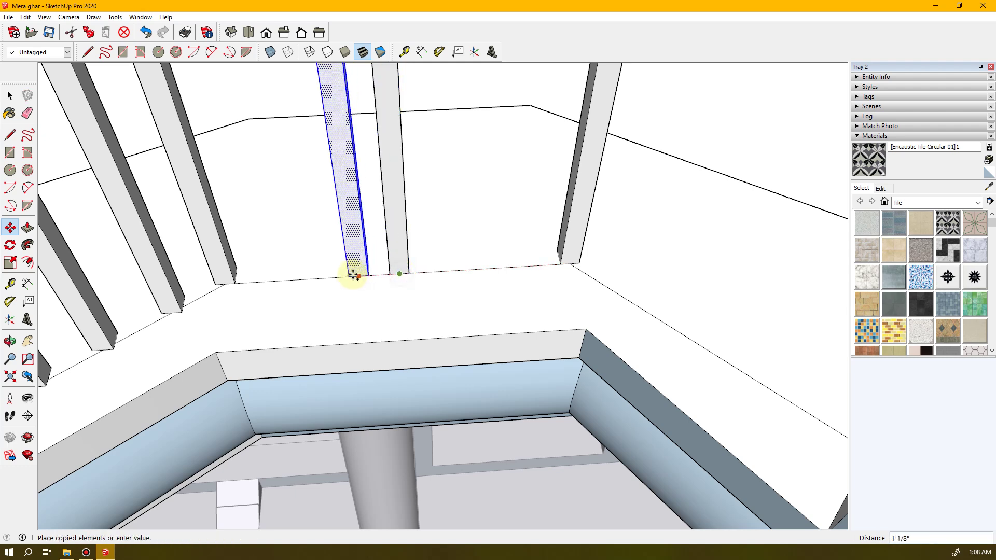
click(312, 279)
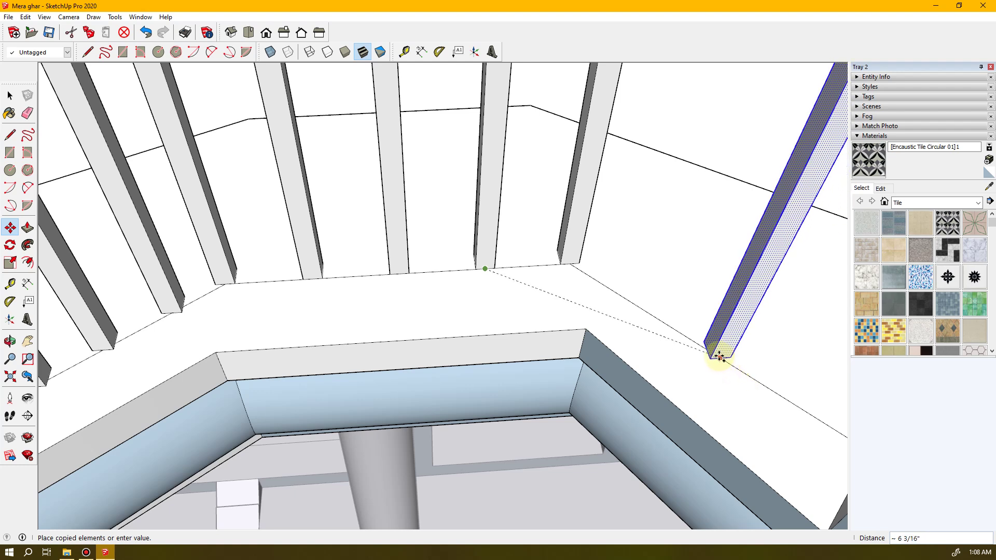
- Copy the baluster to the midpoint and quarter points of the short angled segment that runs into the pillar
click(706, 347)
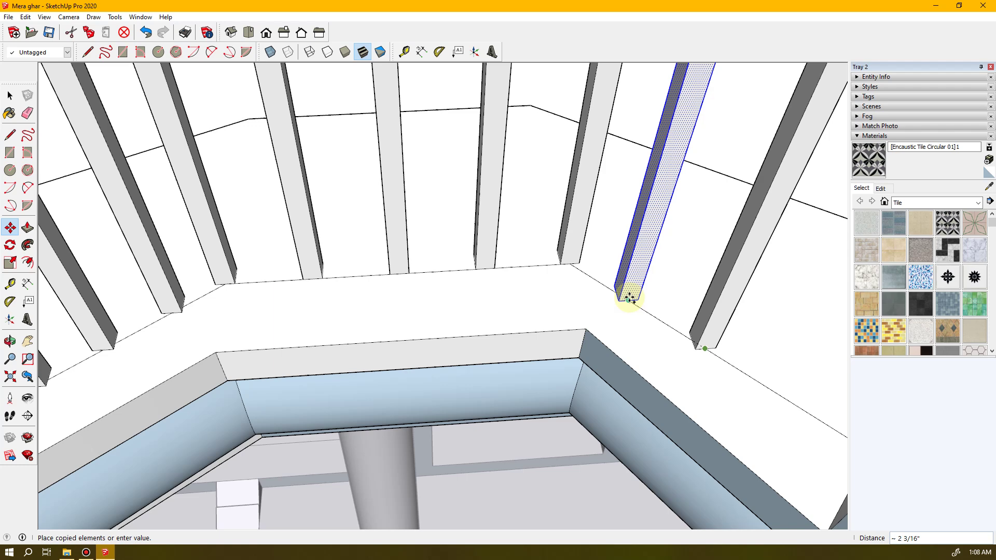
middle_drag(741, 393, 617, 336)
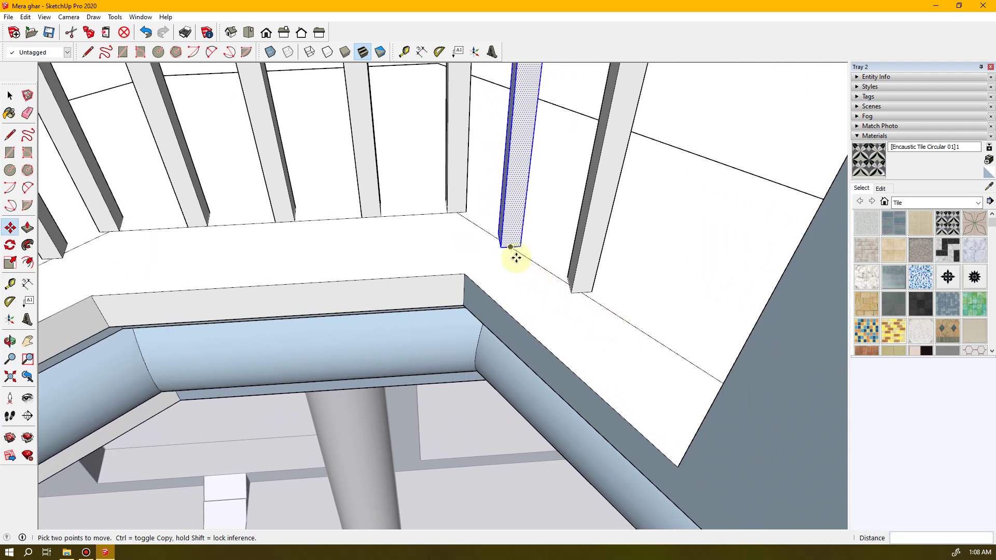
click(513, 248)
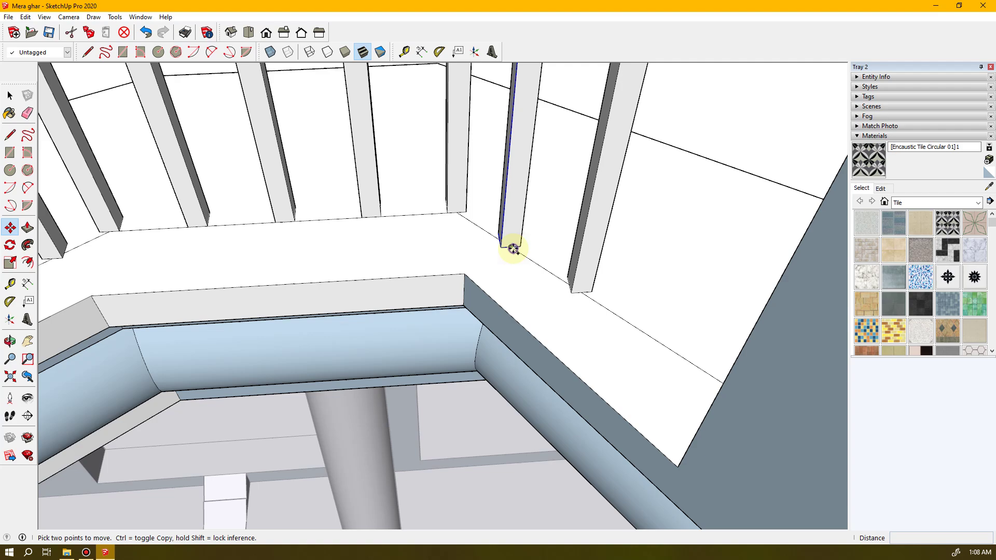
click(652, 345)
- Examine the baluster row along the curved balcony section between the two pillars from several angles
middle_drag(598, 345, 573, 338)
scroll(573, 338, down, 4)
scroll(574, 338, down, 4)
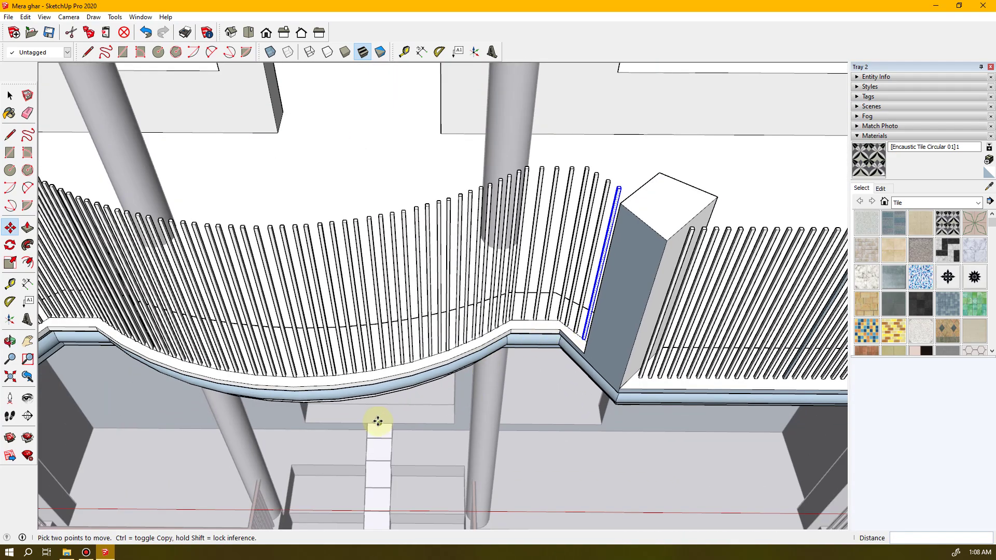
scroll(378, 421, down, 4)
middle_drag(342, 421, 429, 357)
key(space)
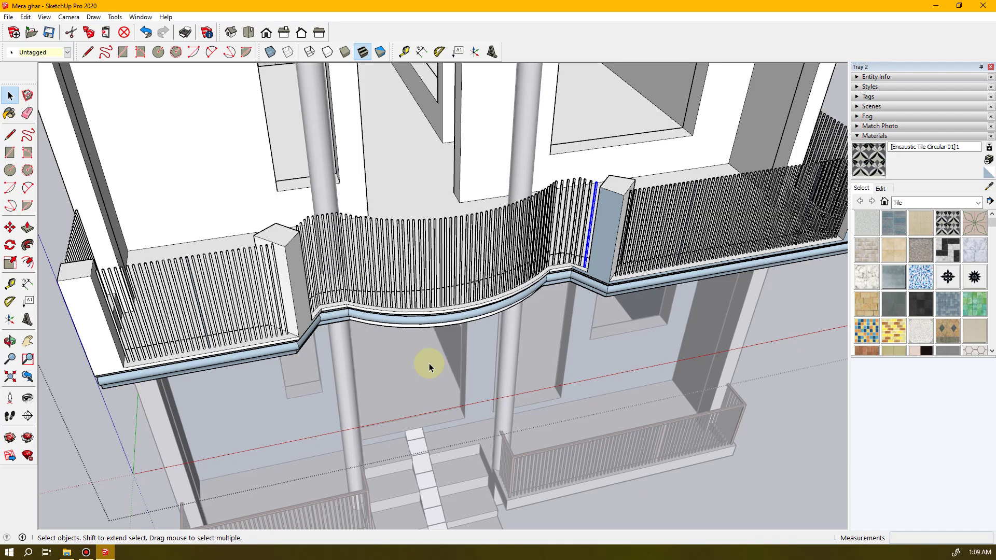
middle_drag(422, 251, 359, 297)
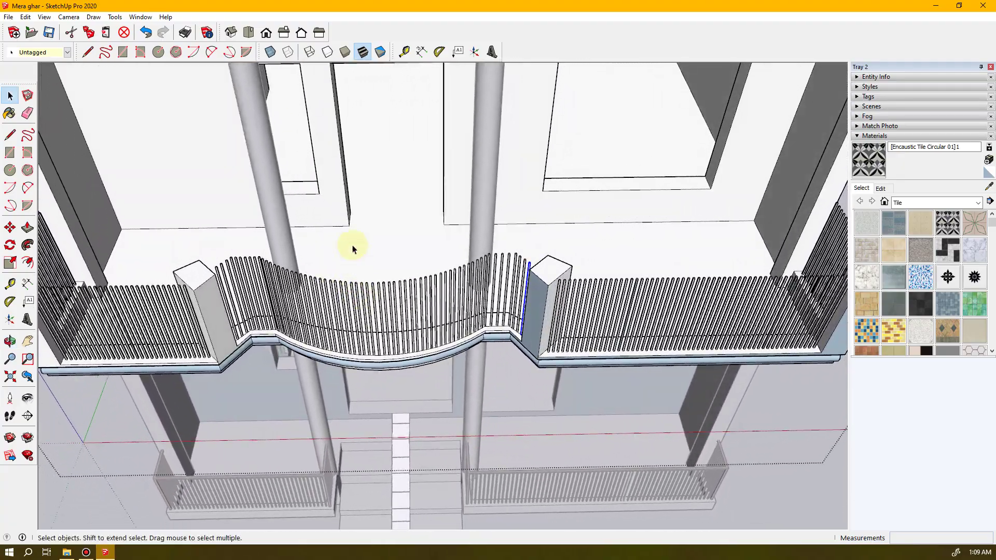
scroll(352, 249, up, 2)
middle_drag(431, 287, 463, 284)
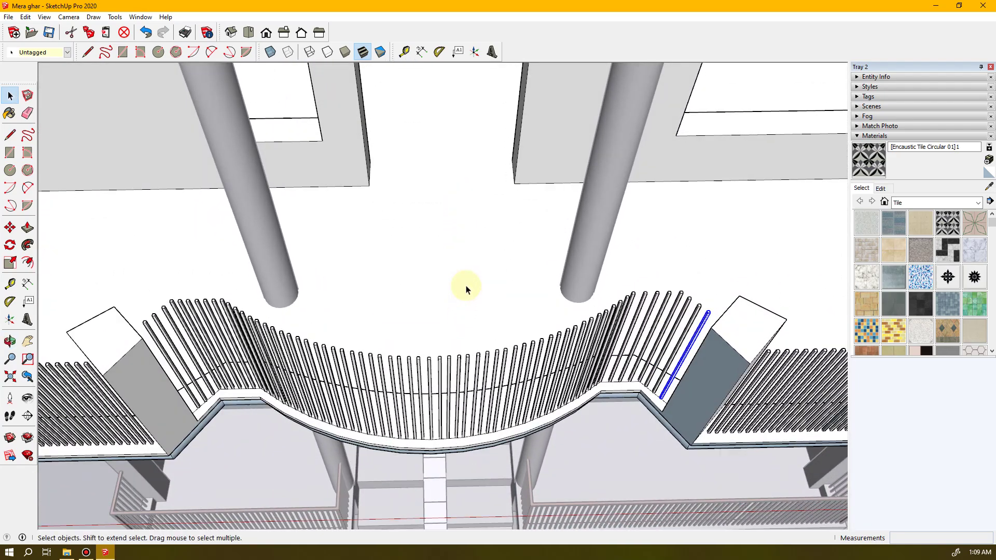
click(28, 188)
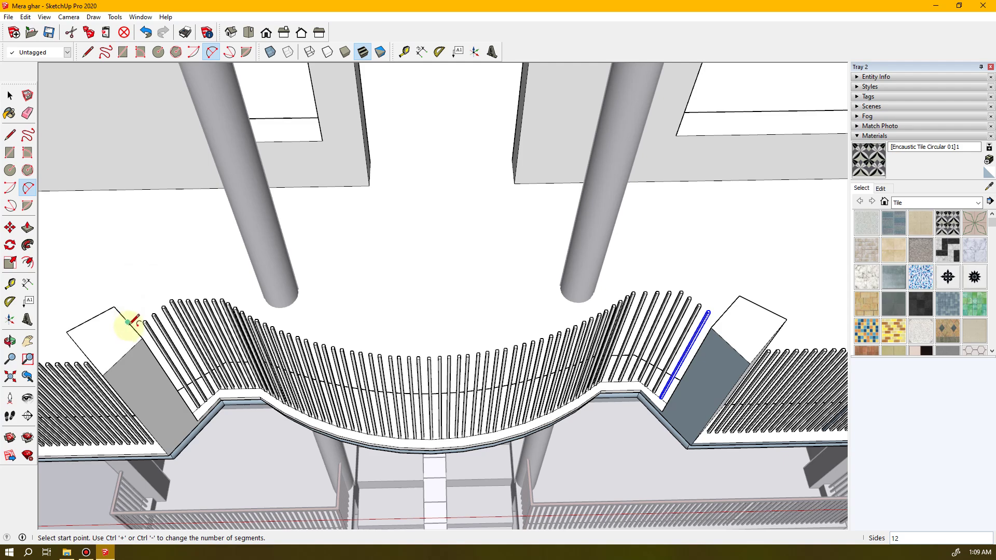
scroll(128, 322, up, 3)
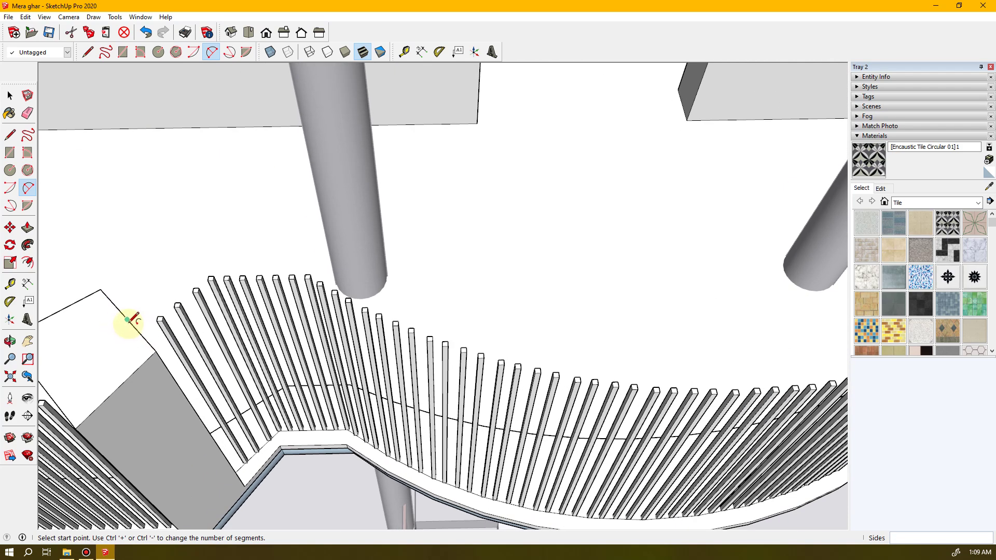
click(127, 319)
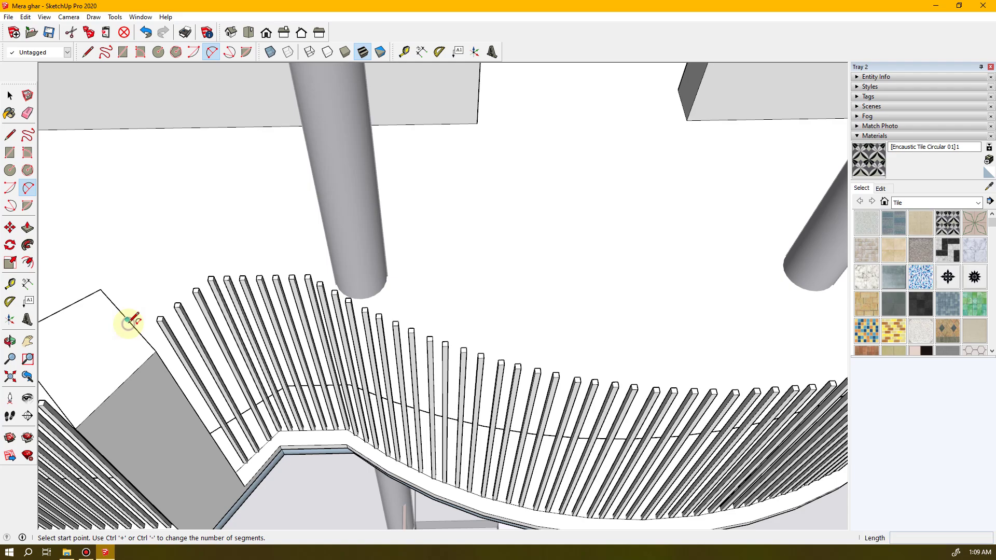
key(o)
mouse_move(484, 391)
mouse_down()
mouse_move(300, 344)
mouse_move(474, 349)
mouse_move(486, 398)
mouse_up()
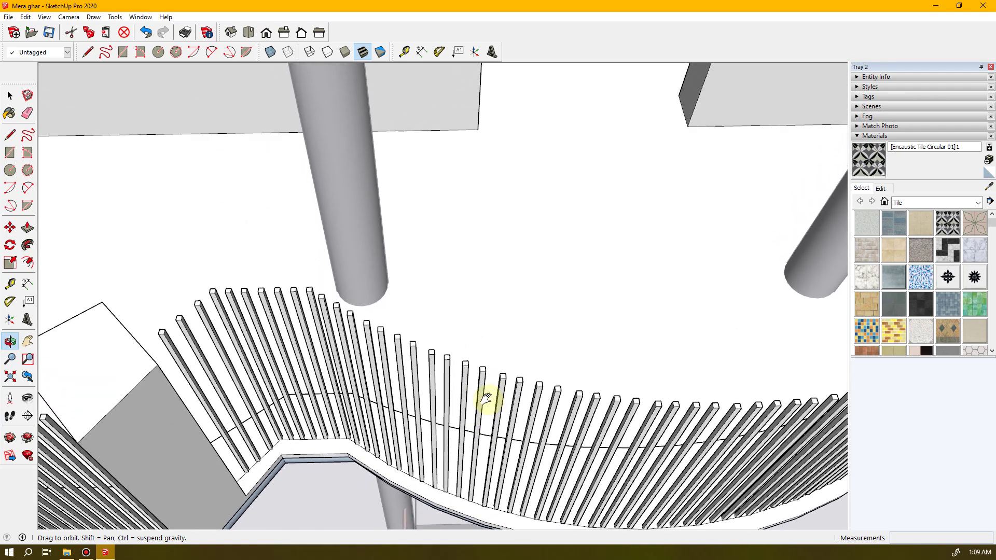
middle_drag(485, 397, 487, 396)
middle_drag(278, 294, 509, 404)
middle_drag(456, 339, 735, 289)
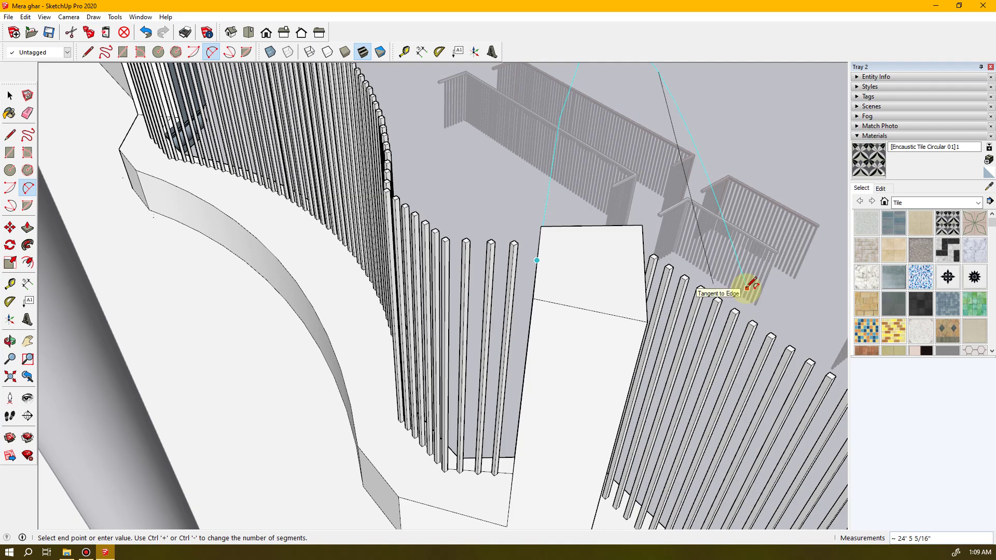
middle_drag(505, 282, 679, 310)
middle_drag(538, 302, 643, 269)
scroll(321, 265, down, 6)
middle_drag(695, 231, 604, 210)
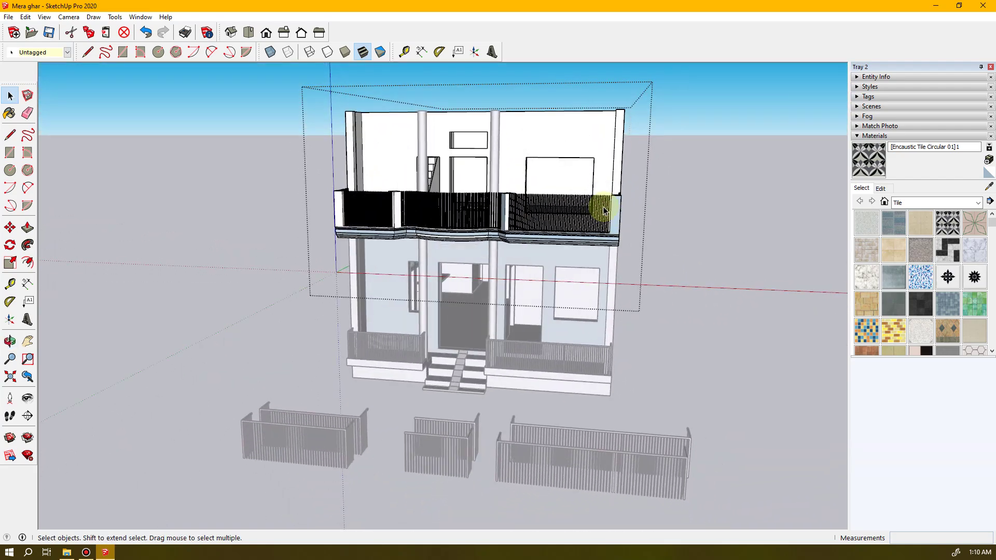
- Try to push/pull the narrow strip under the curved railing's balusters up 3' to the height of the pillars
scroll(604, 210, up, 8)
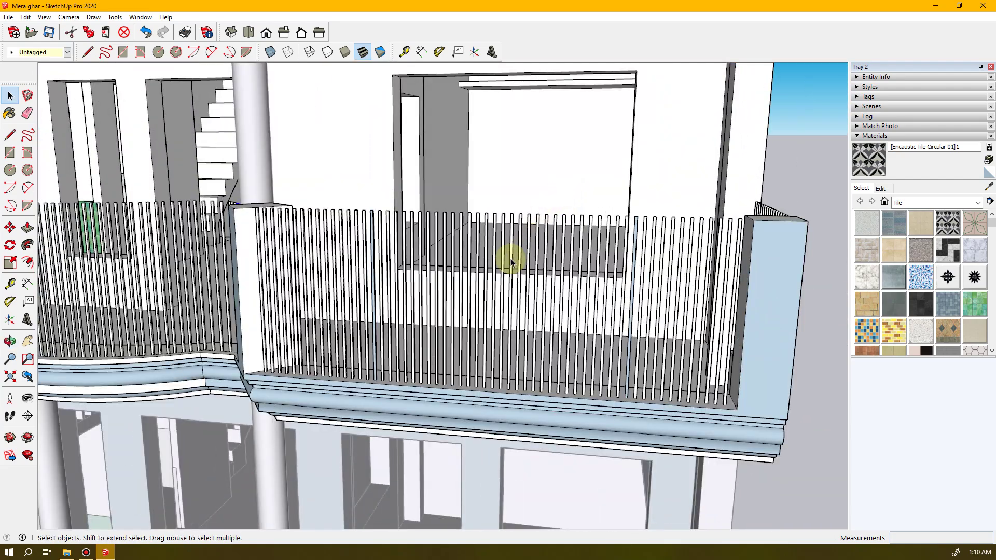
middle_drag(509, 260, 344, 362)
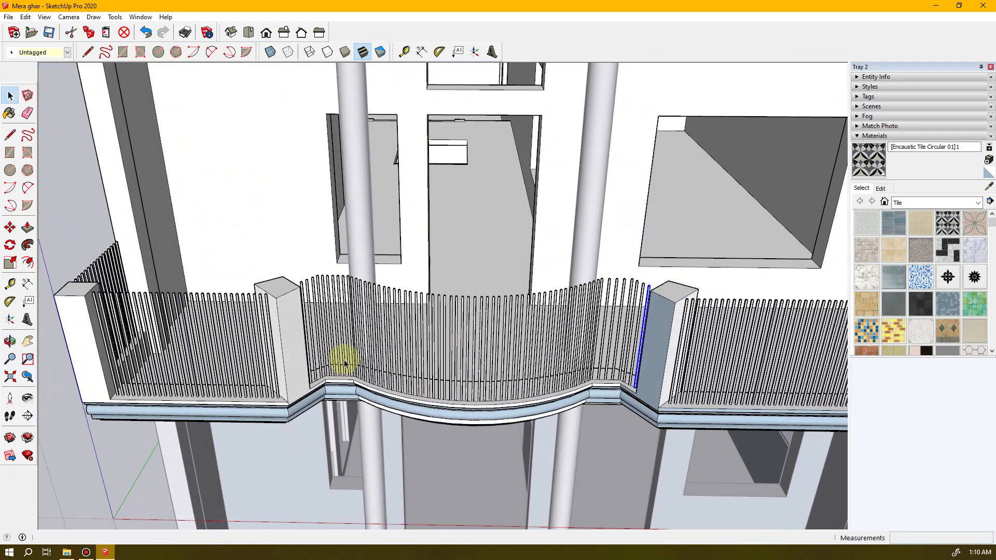
middle_drag(243, 332, 416, 268)
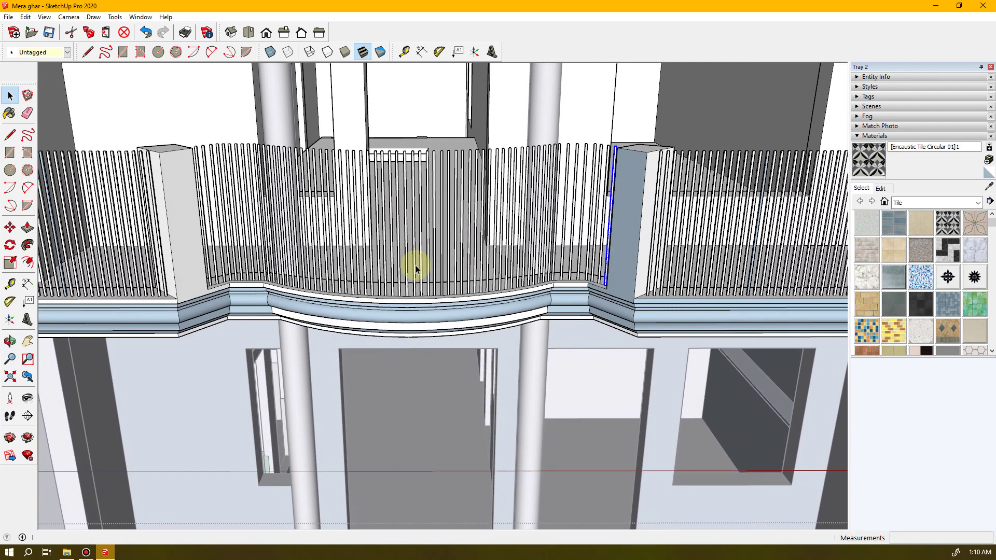
middle_drag(408, 261, 498, 315)
scroll(498, 300, up, 4)
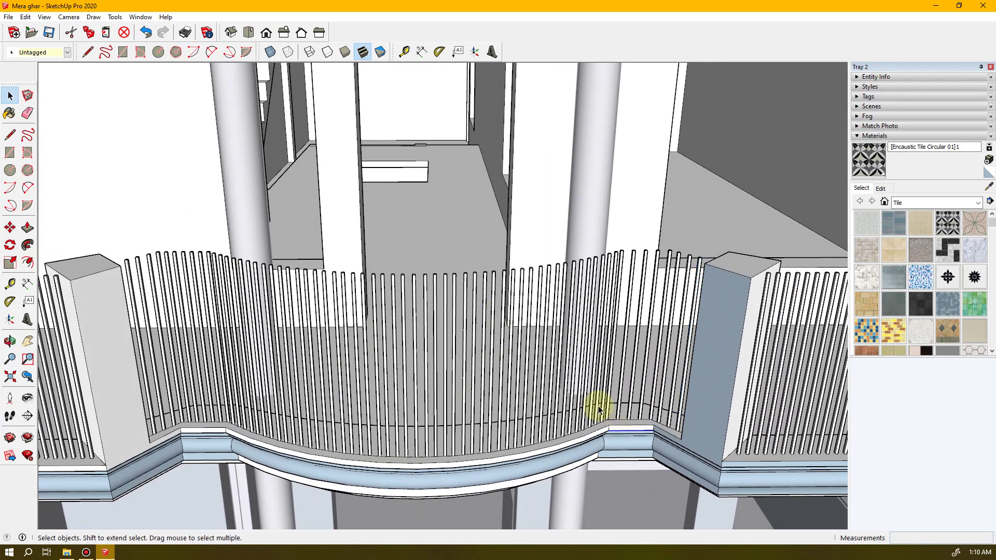
middle_drag(598, 409, 531, 410)
drag(532, 410, 595, 410)
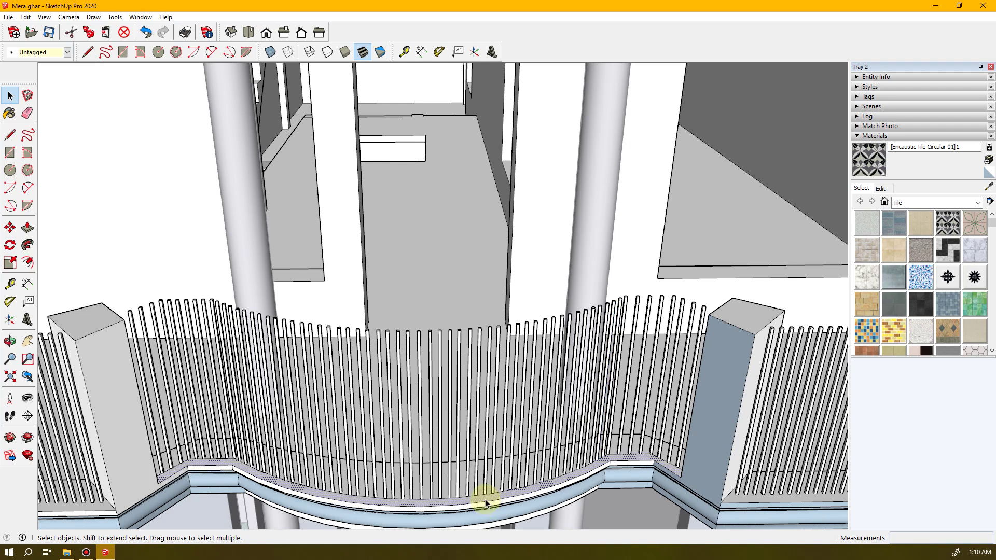
drag(486, 501, 518, 336)
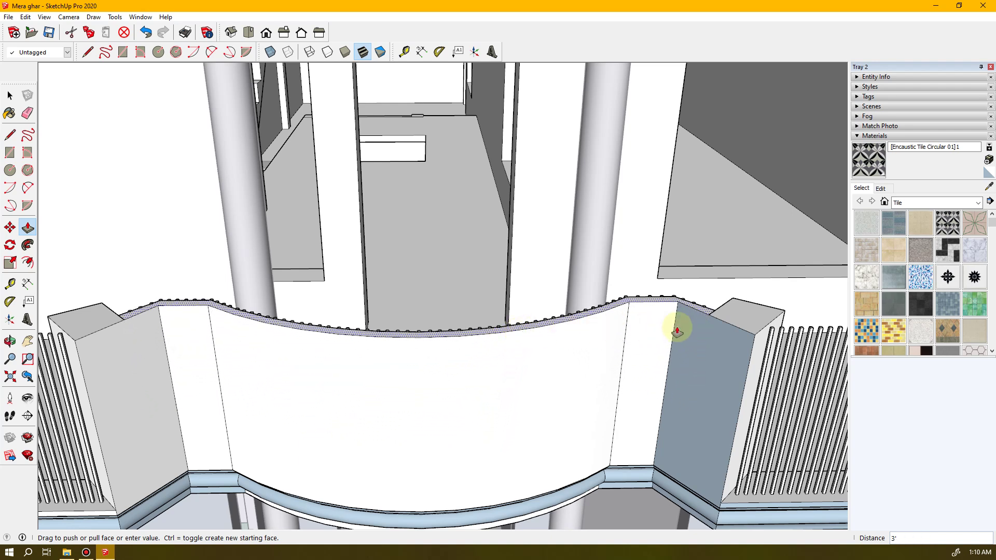
drag(727, 323, 728, 323)
middle_drag(573, 371, 453, 392)
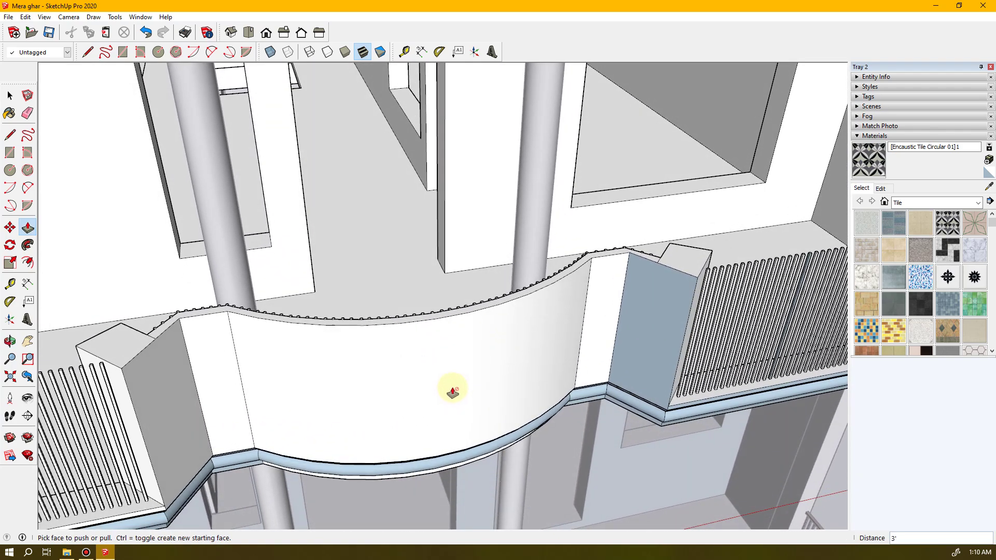
key(ctrl+z)
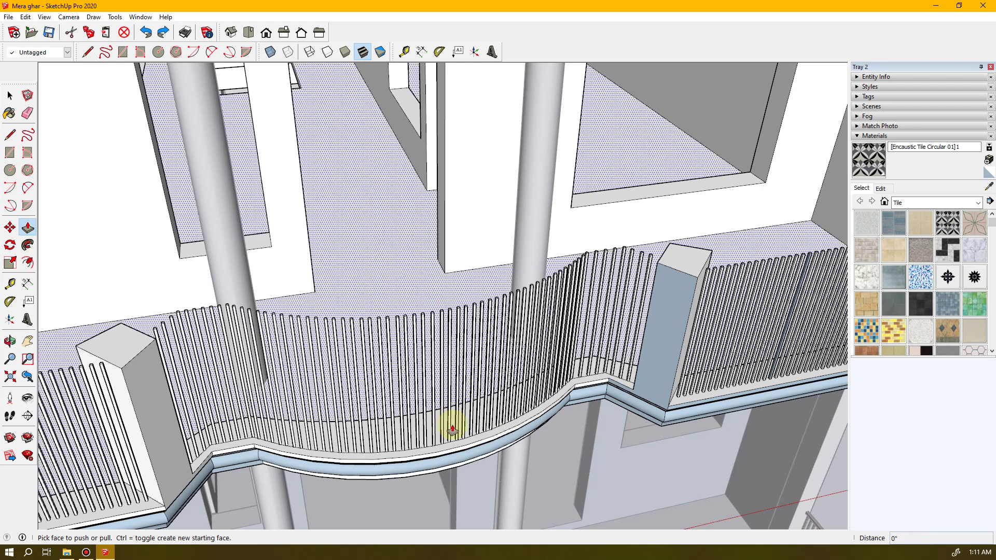
- Extrude the curb strip in front of the curved balusters up 3' to the pillar tops
click(439, 449)
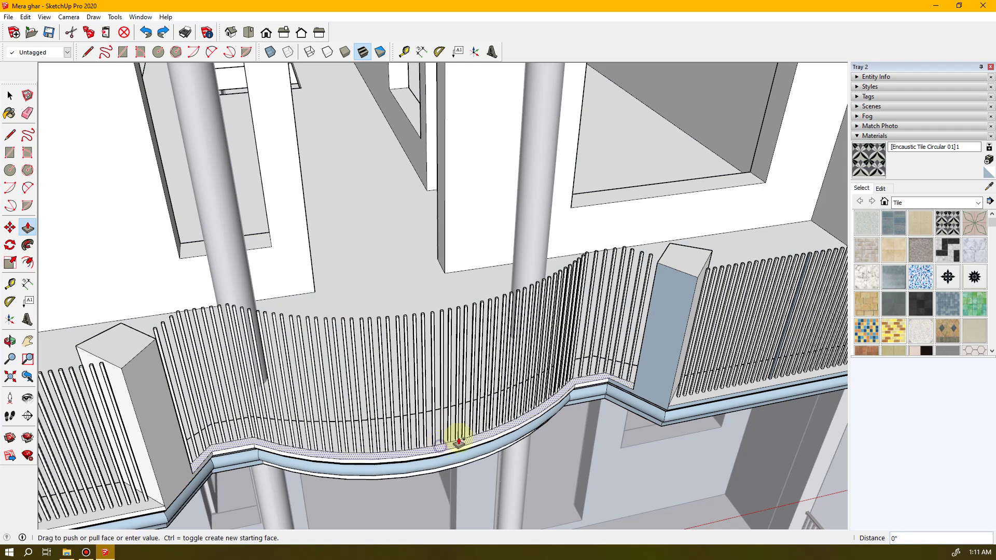
click(669, 270)
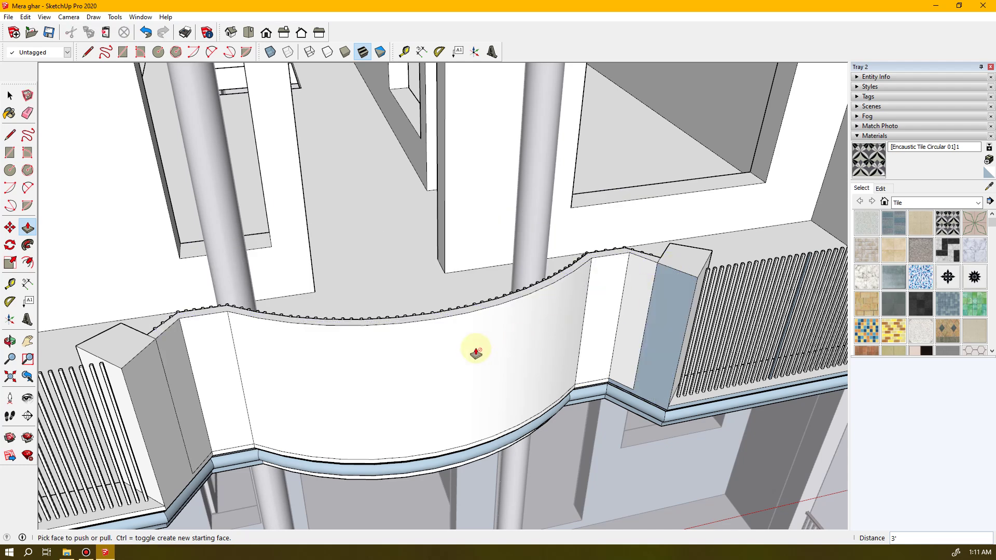
- Erase the vertical edges of the raised curb's front, starting at the angled segment and continuing into the curve
key(e)
click(240, 373)
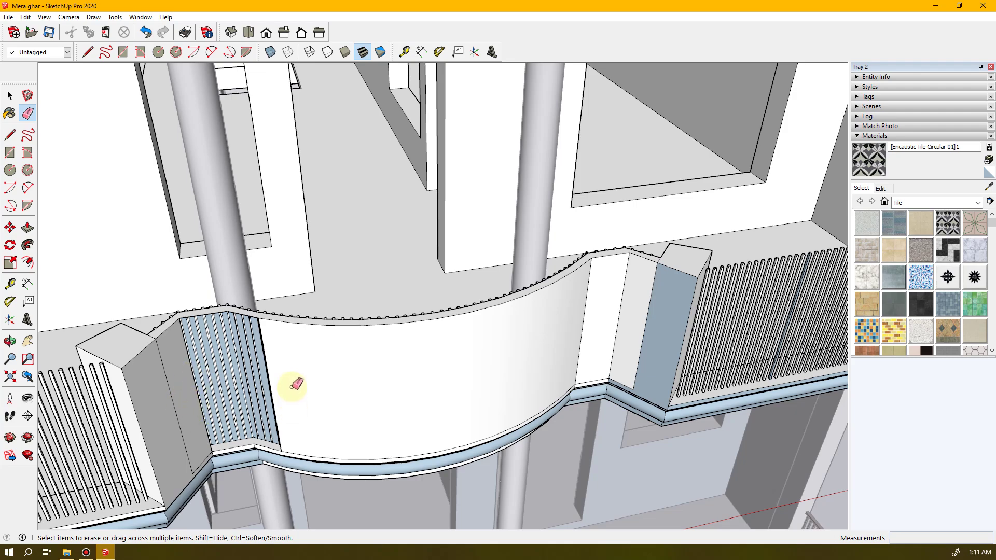
scroll(306, 410, up, 5)
mouse_move(289, 418)
middle_down()
mouse_move(615, 356)
mouse_move(366, 359)
mouse_move(415, 356)
mouse_move(398, 394)
mouse_move(171, 444)
mouse_move(199, 422)
middle_up()
click(207, 330)
shift+middle_drag(349, 373, 224, 502)
mouse_move(562, 520)
middle_down()
mouse_move(456, 498)
mouse_move(510, 484)
mouse_move(402, 491)
mouse_move(469, 484)
mouse_move(447, 487)
mouse_move(457, 486)
middle_up()
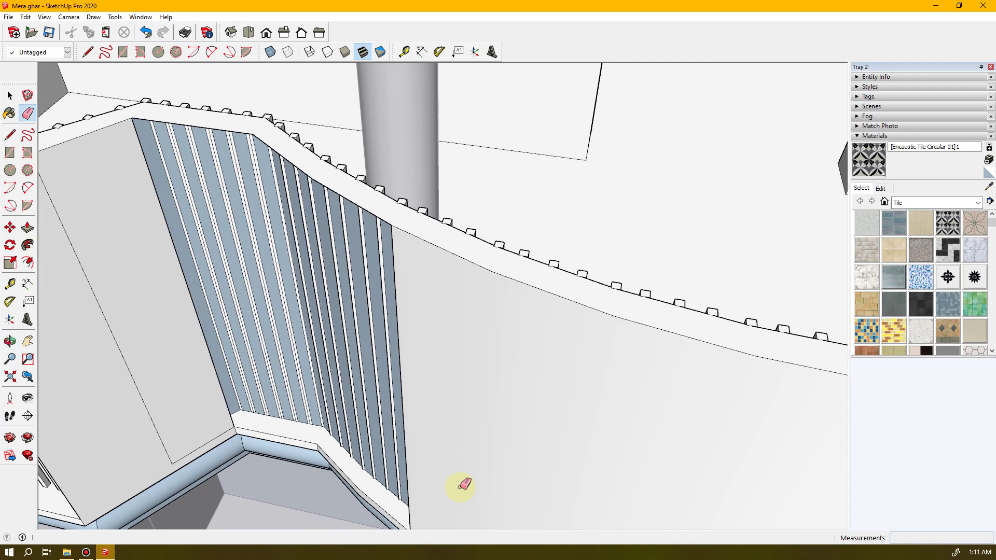
- Undo the edge erasures and the 3' extrusion of the curb in front of the curved balusters
key(ctrl+z)
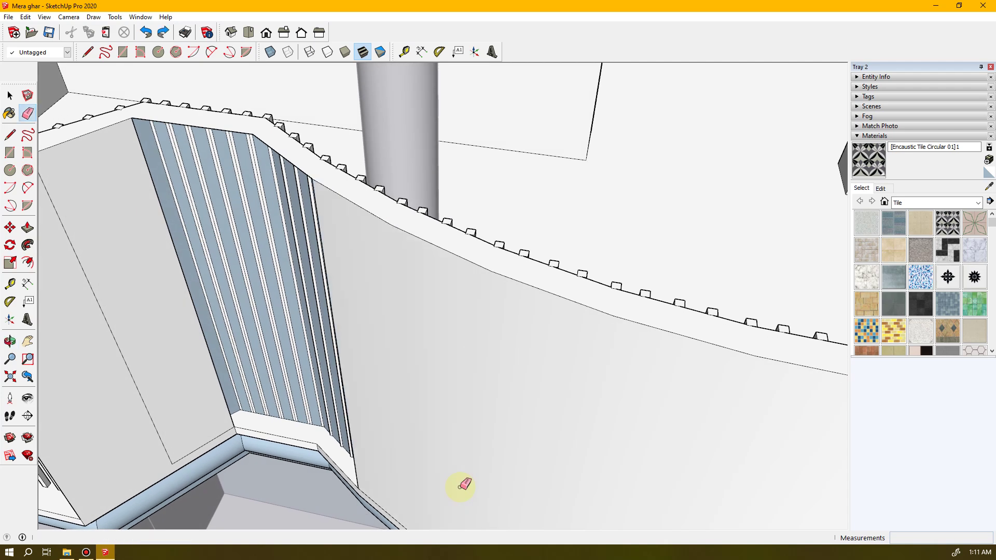
key(ctrl+z)
key(ctrl+y)
key(ctrl+y)
middle_drag(510, 509, 460, 488)
mouse_move(389, 458)
middle_down()
mouse_move(478, 467)
mouse_move(406, 458)
middle_up()
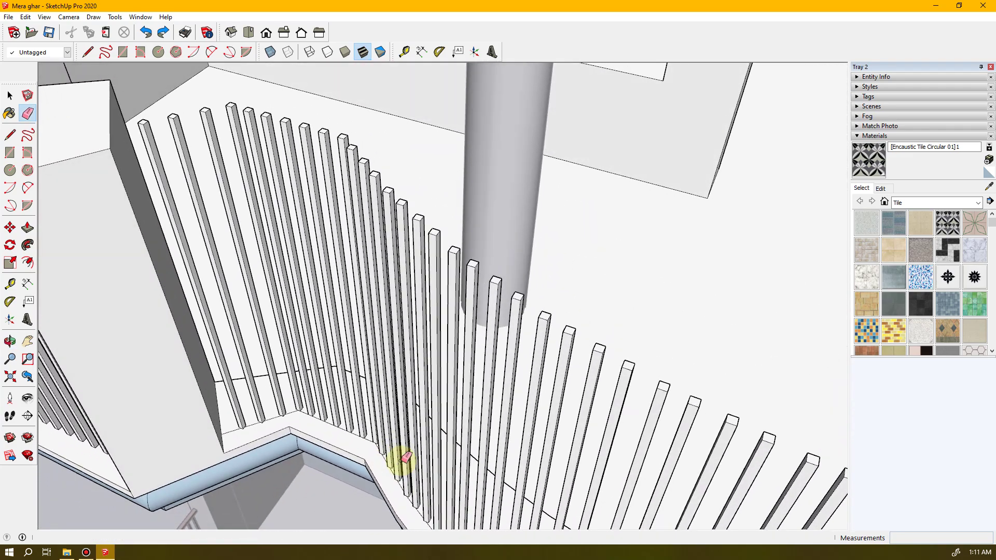
- Push/pull the curb strip up about 2' 11 1/8" and add a separate top band about 1 9/16" thick
click(244, 438)
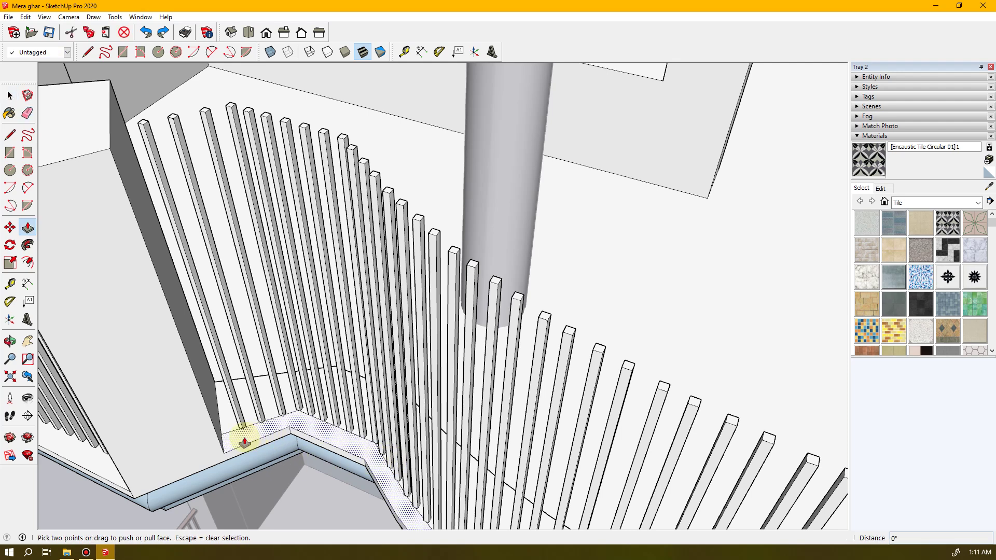
click(245, 441)
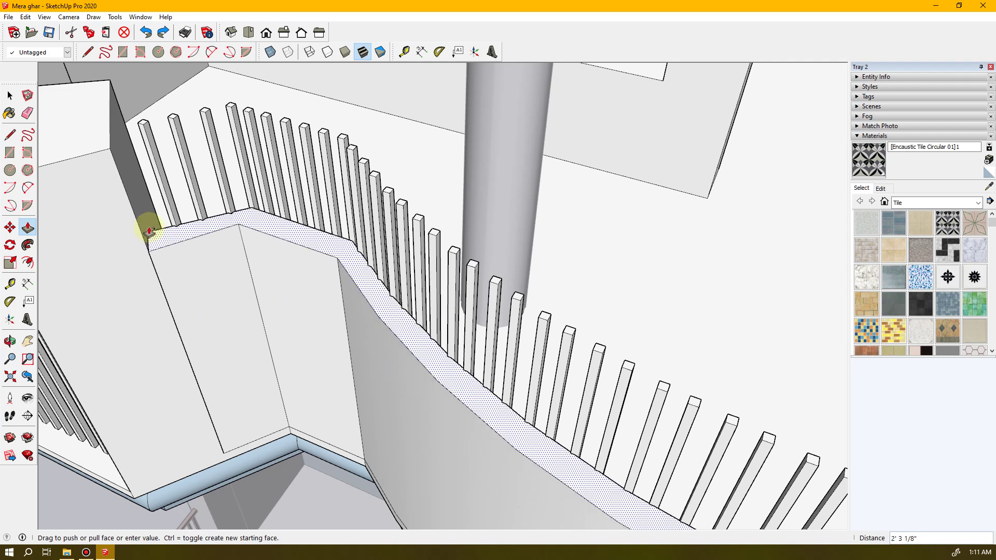
click(119, 159)
scroll(119, 158, up, 4)
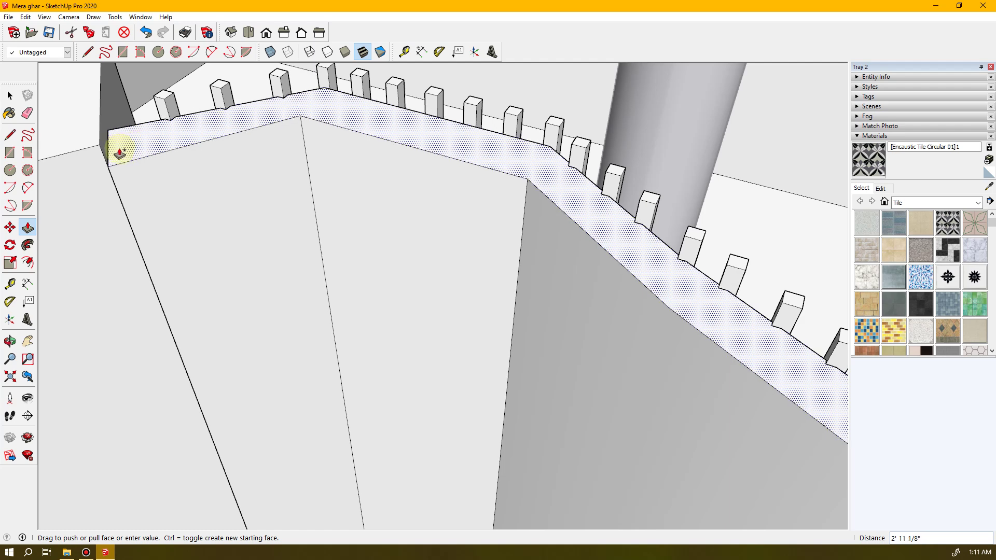
click(120, 153)
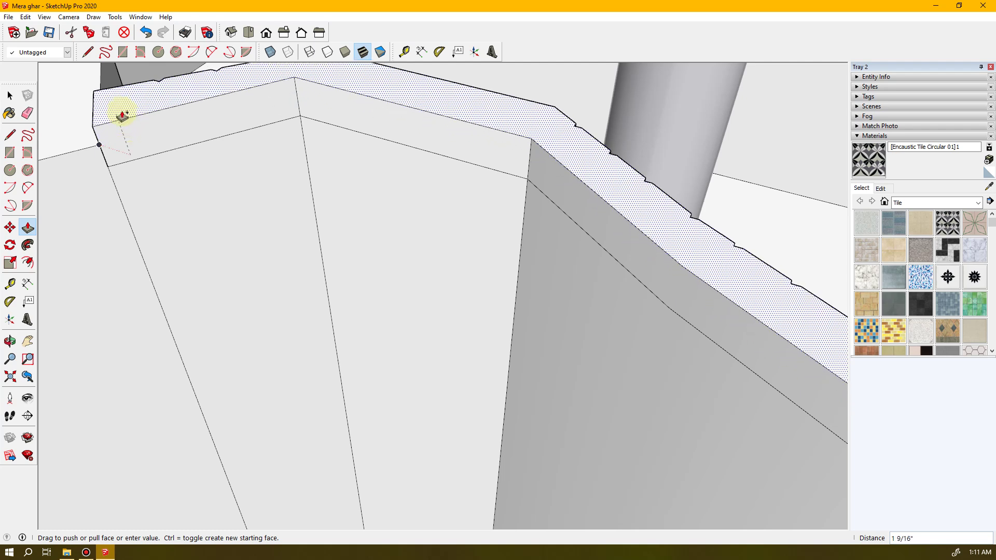
- Erase the vertical edges below the top band along the angled segments and the curve to clear the front faces
middle_drag(149, 201, 27, 484)
middle_drag(589, 423, 291, 270)
middle_drag(449, 379, 373, 367)
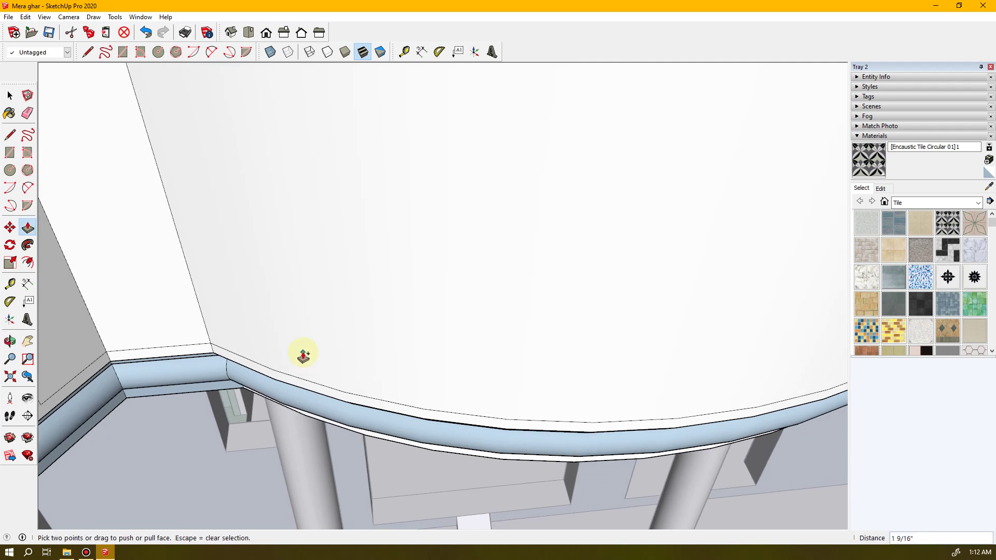
middle_drag(224, 326, 397, 444)
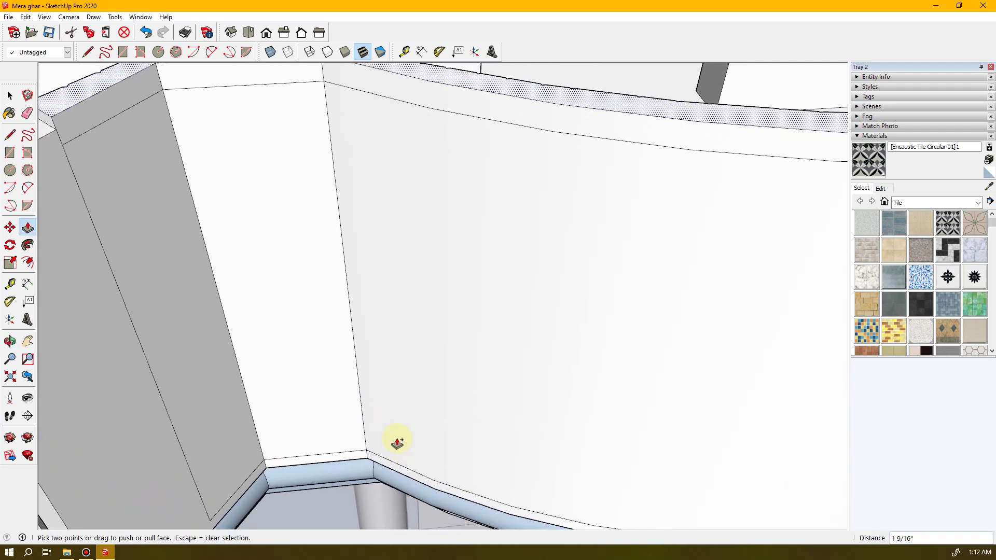
key(e)
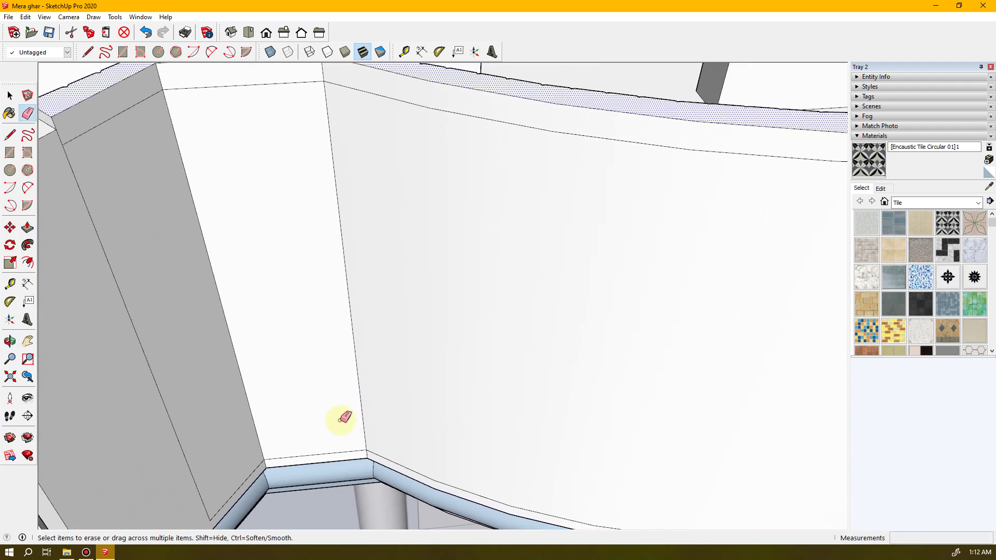
click(236, 357)
mouse_move(515, 392)
middle_down()
mouse_move(451, 362)
mouse_move(462, 378)
mouse_move(437, 379)
mouse_move(471, 391)
mouse_move(345, 360)
mouse_move(373, 378)
mouse_move(475, 396)
mouse_move(490, 384)
middle_up()
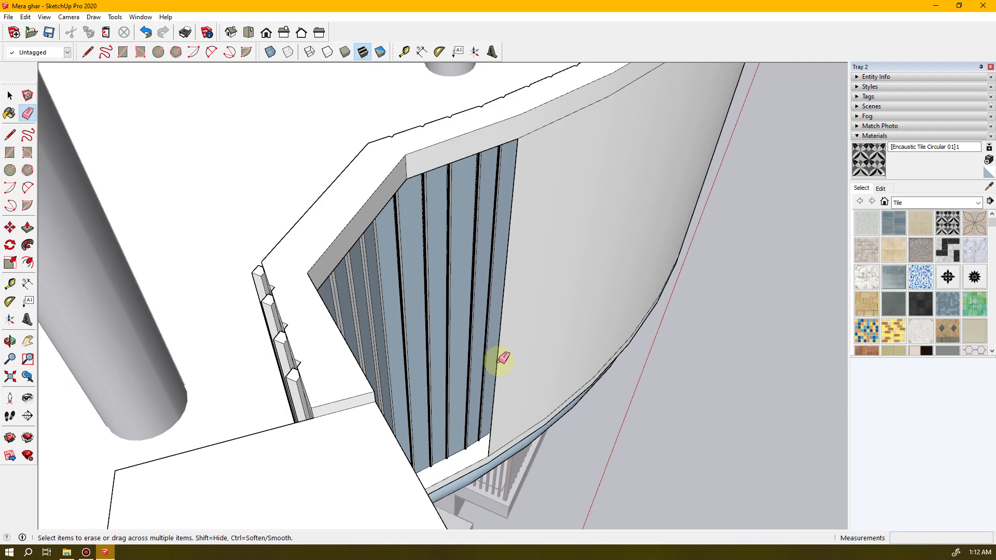
mouse_move(270, 392)
middle_down()
mouse_move(389, 415)
mouse_move(311, 389)
mouse_move(278, 356)
mouse_move(307, 358)
mouse_move(312, 342)
middle_up()
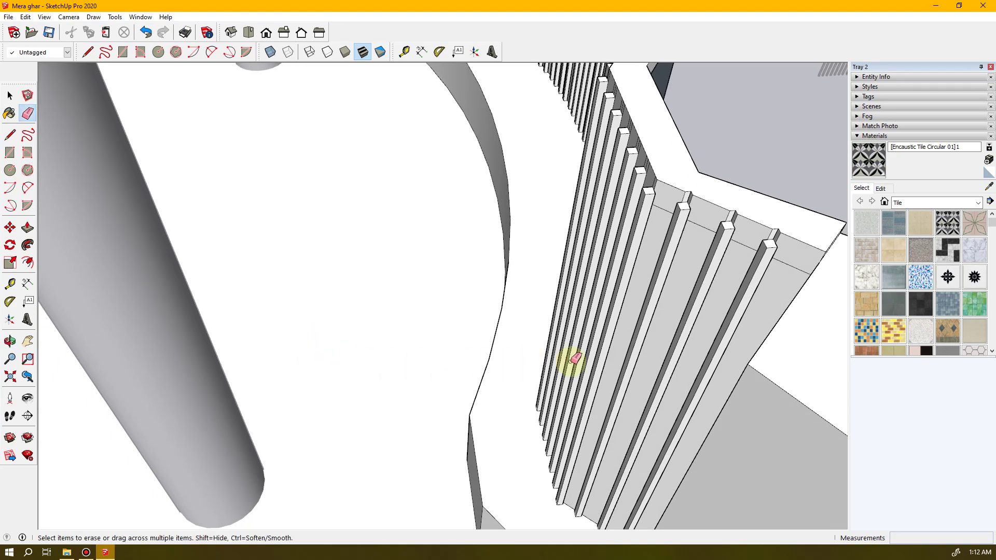
middle_drag(622, 359, 280, 358)
scroll(600, 413, up, 3)
mouse_move(600, 413)
shift+middle_down()
mouse_move(297, 353)
mouse_move(539, 375)
shift+middle_up()
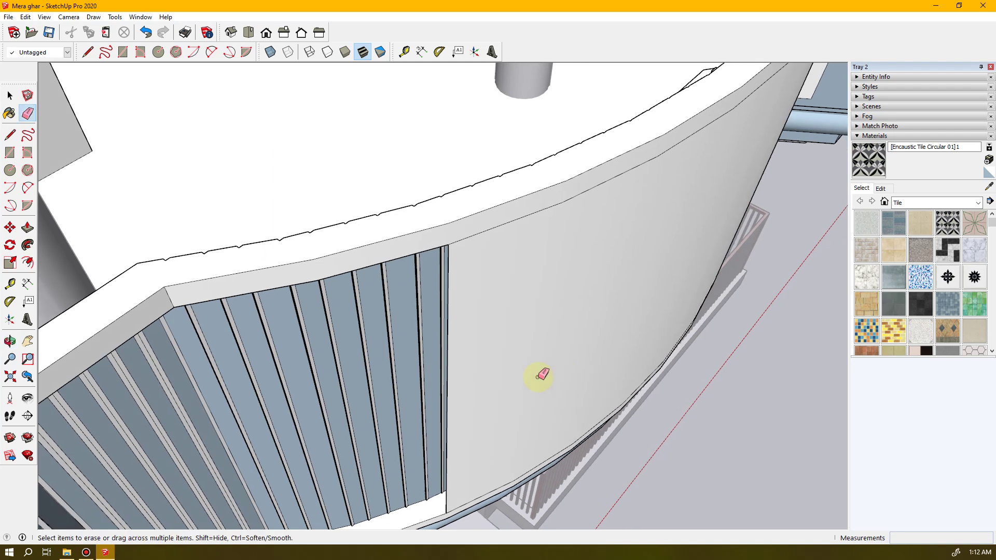
click(448, 374)
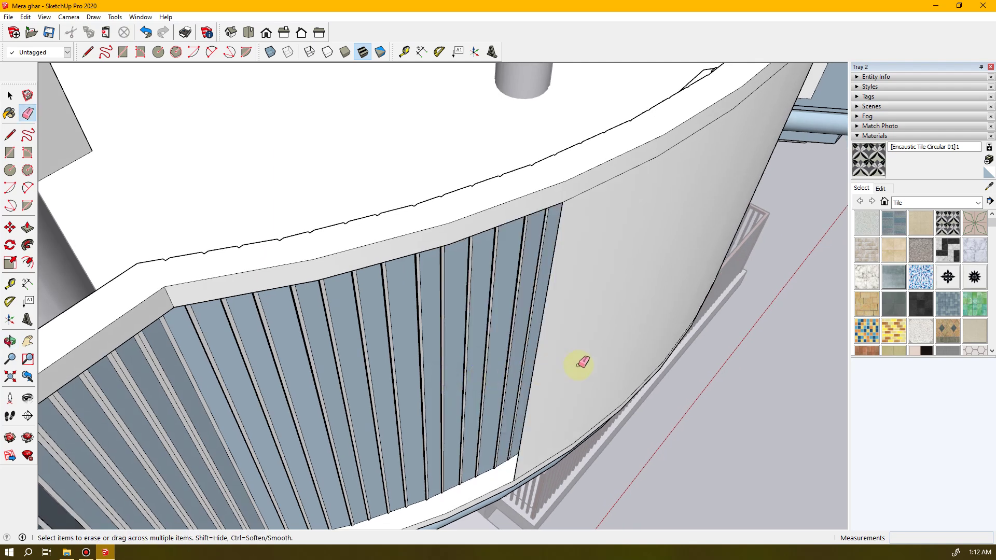
click(544, 322)
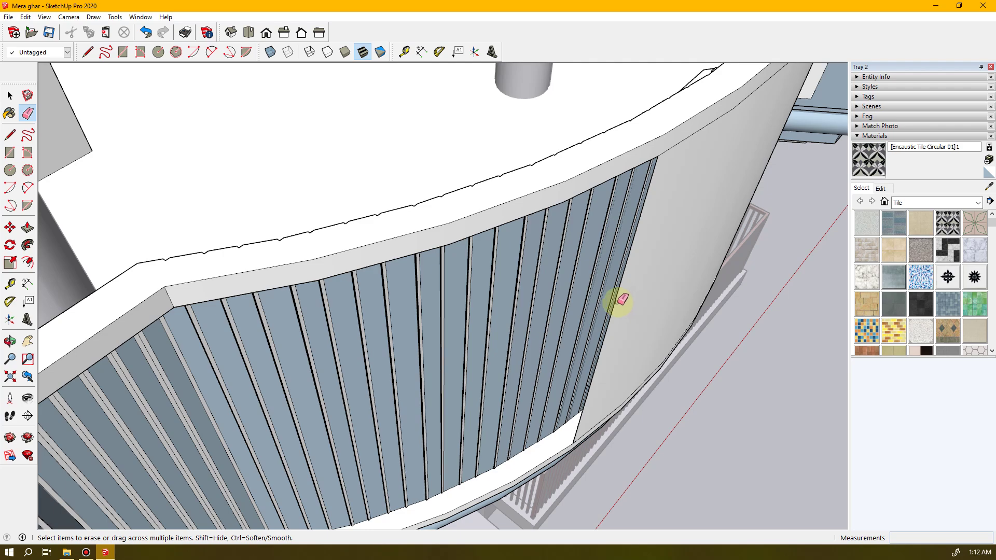
- Undo the front face erasures and the top band on the raised curb
middle_drag(439, 389, 584, 343)
middle_drag(503, 378, 285, 348)
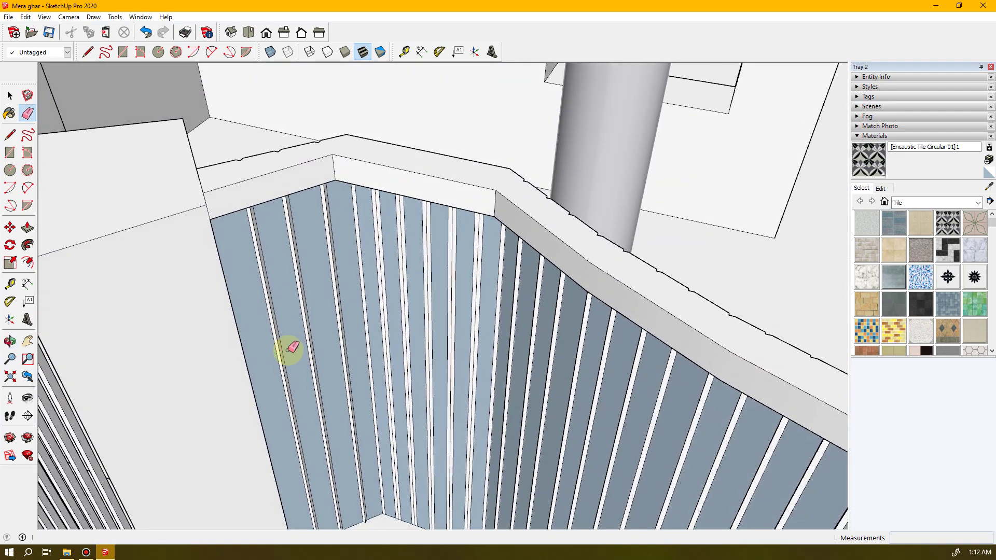
key(ctrl+z)
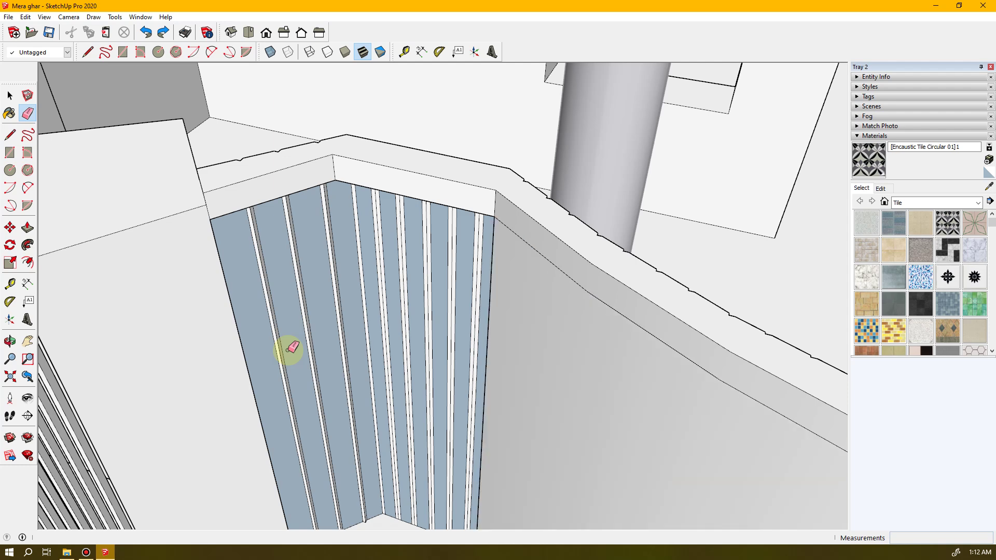
key(ctrl+z)
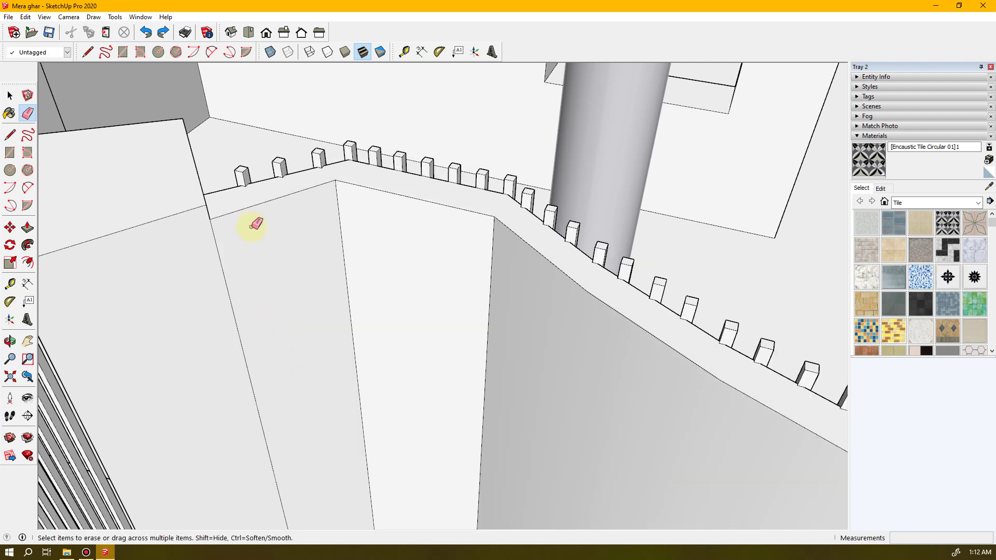
- Try raising the curb's top face by about 3/8" and undo the attempt
click(239, 202)
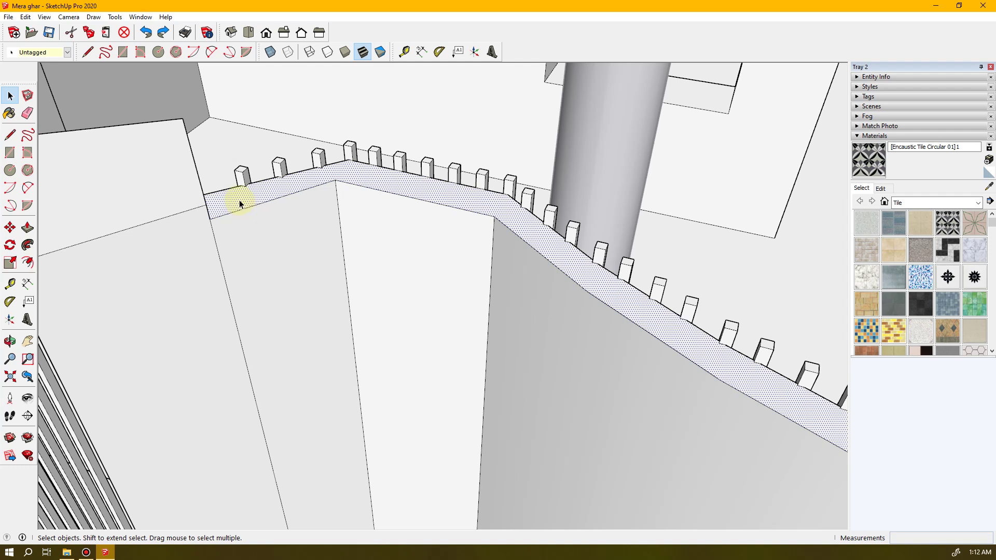
key(p)
click(239, 204)
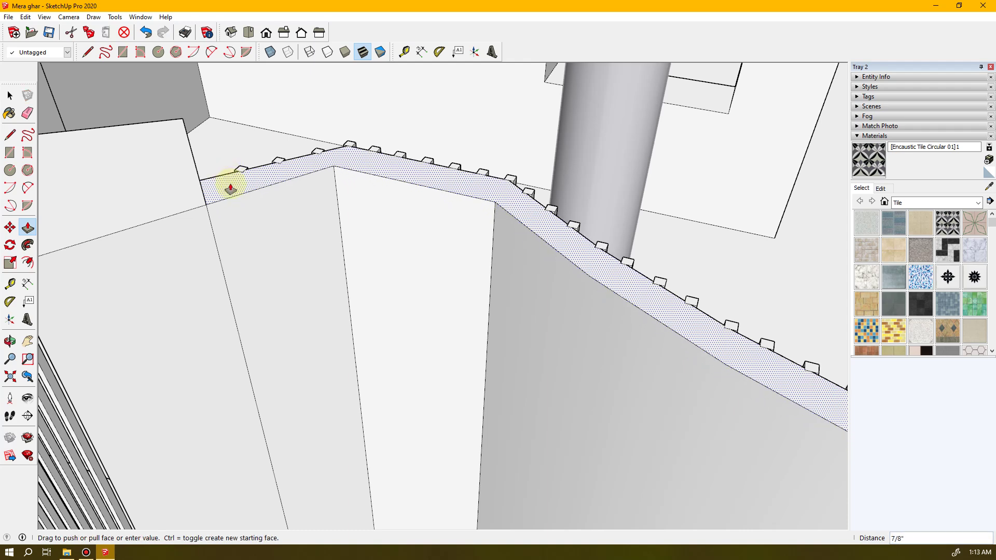
click(234, 201)
middle_drag(238, 218, 555, 371)
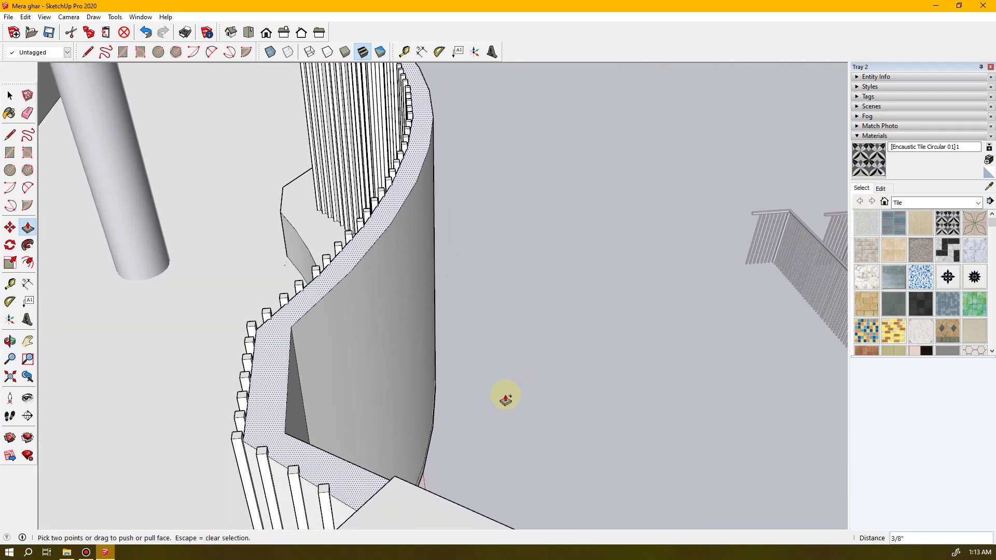
key(ctrl+z)
- Push/pull the curb strip up near the pillar top and add a separate top band about 1 5/16" thick
middle_drag(497, 427, 447, 405)
mouse_move(394, 484)
mouse_down()
mouse_move(366, 391)
mouse_move(358, 244)
mouse_move(373, 140)
mouse_move(364, 107)
mouse_up()
mouse_move(391, 160)
middle_down()
mouse_move(411, 254)
mouse_move(400, 154)
middle_up()
drag(371, 102, 350, 94)
middle_drag(380, 183, 506, 291)
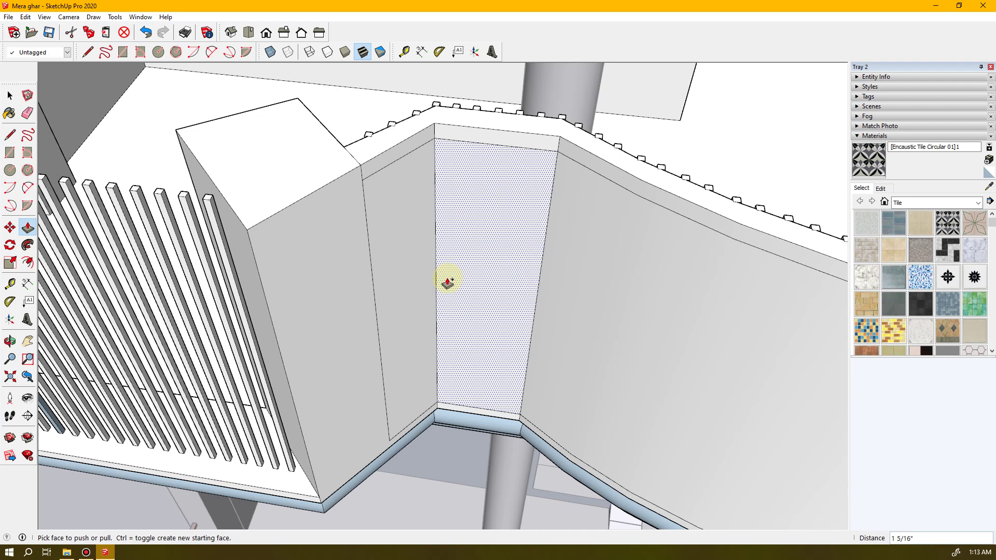
- Erase the vertical edges beneath the 1 5/16" band, from the pillar along the whole curve, leaving the band as handrail
key(e)
click(436, 244)
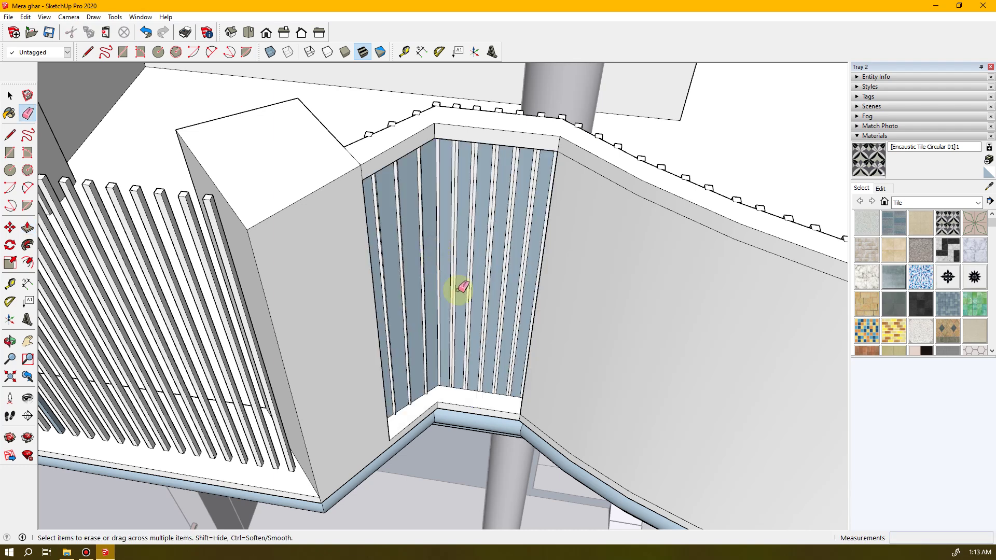
middle_drag(680, 340, 542, 281)
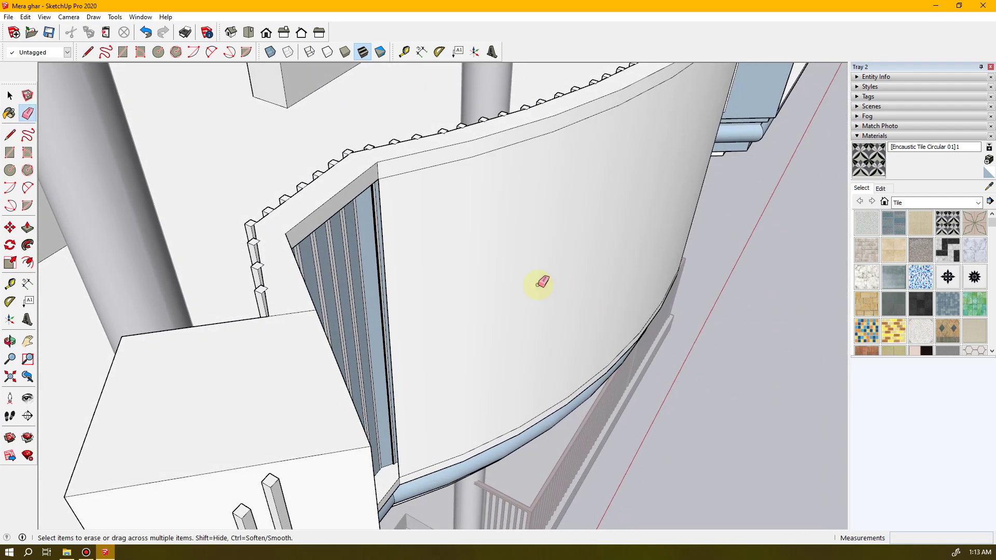
click(384, 270)
click(472, 252)
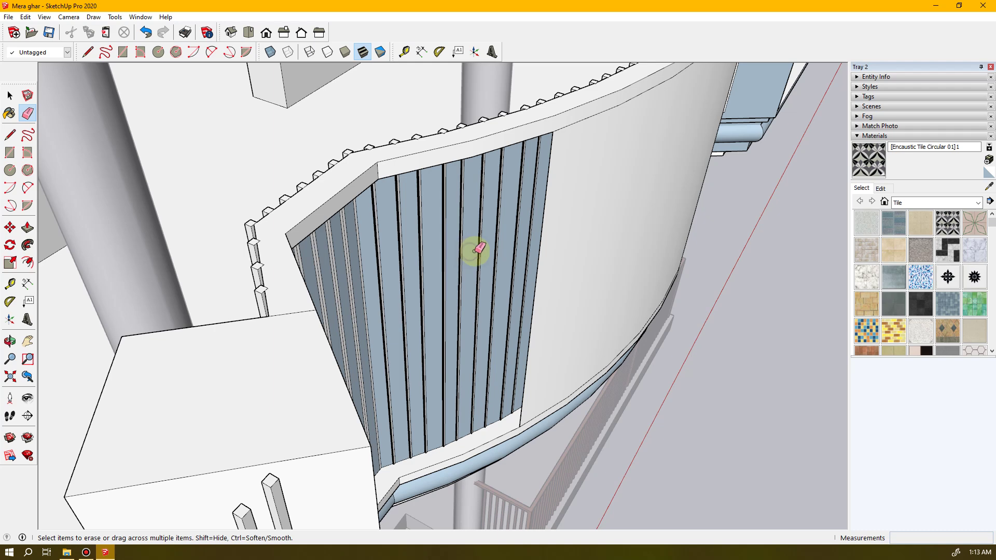
click(541, 241)
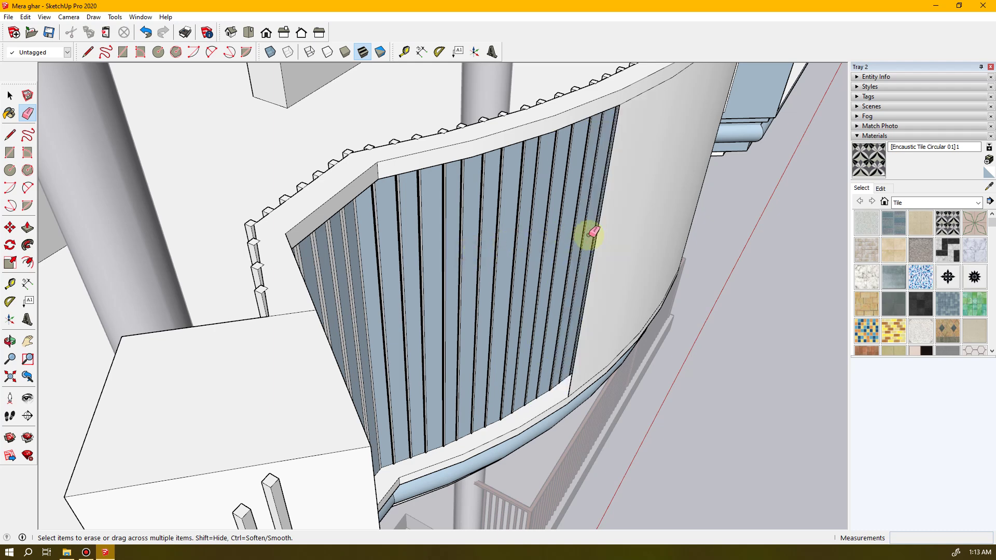
click(597, 233)
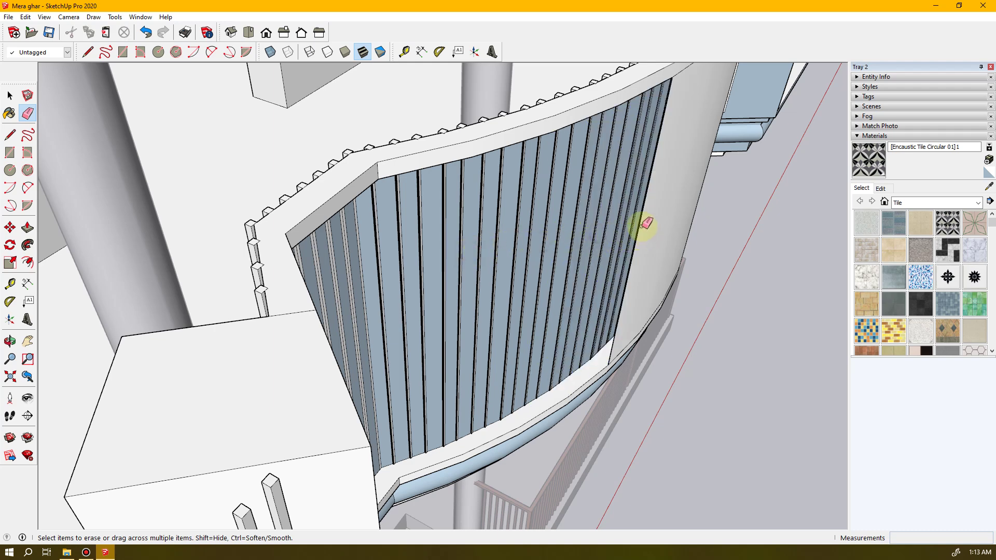
mouse_move(651, 224)
middle_down()
mouse_move(666, 244)
mouse_move(633, 278)
mouse_move(600, 262)
middle_up()
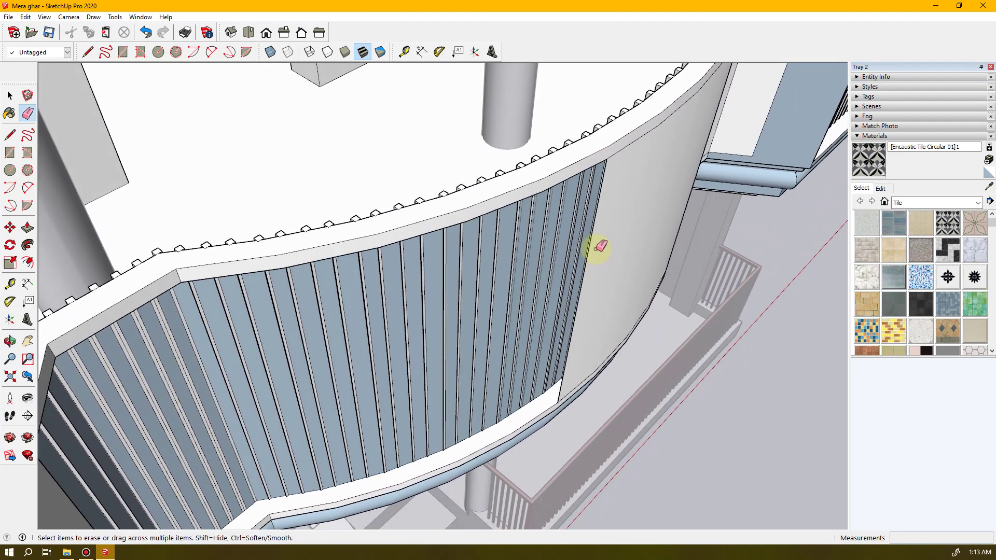
click(591, 247)
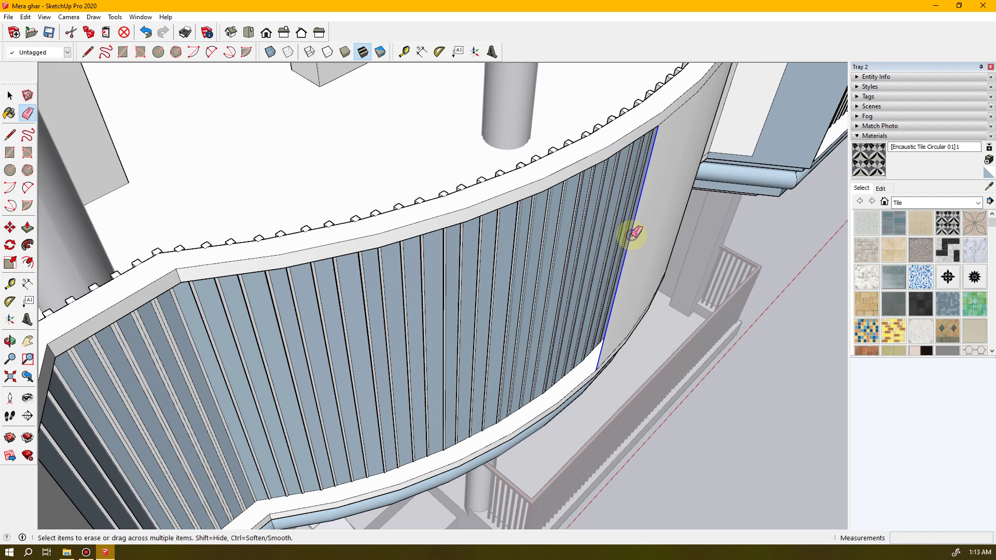
click(634, 232)
click(661, 224)
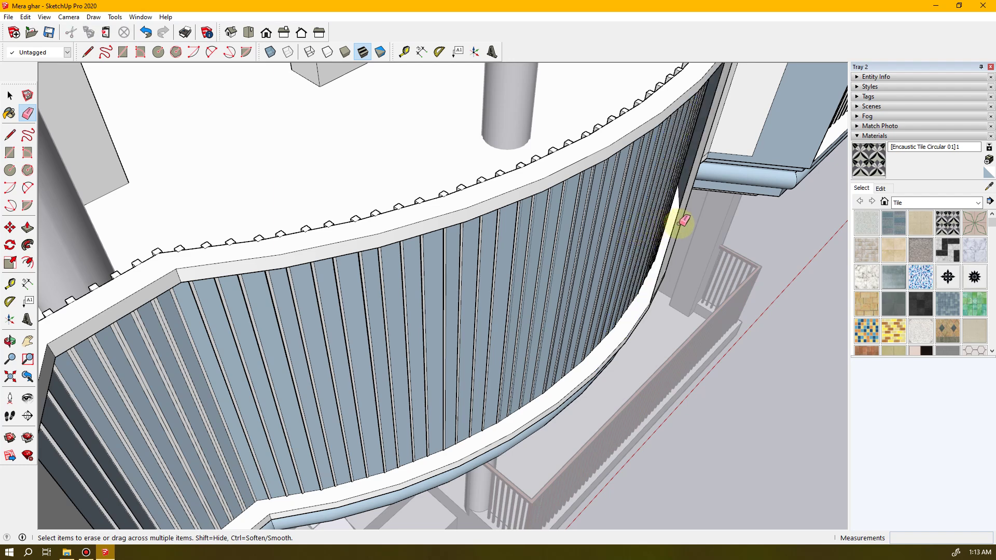
click(678, 222)
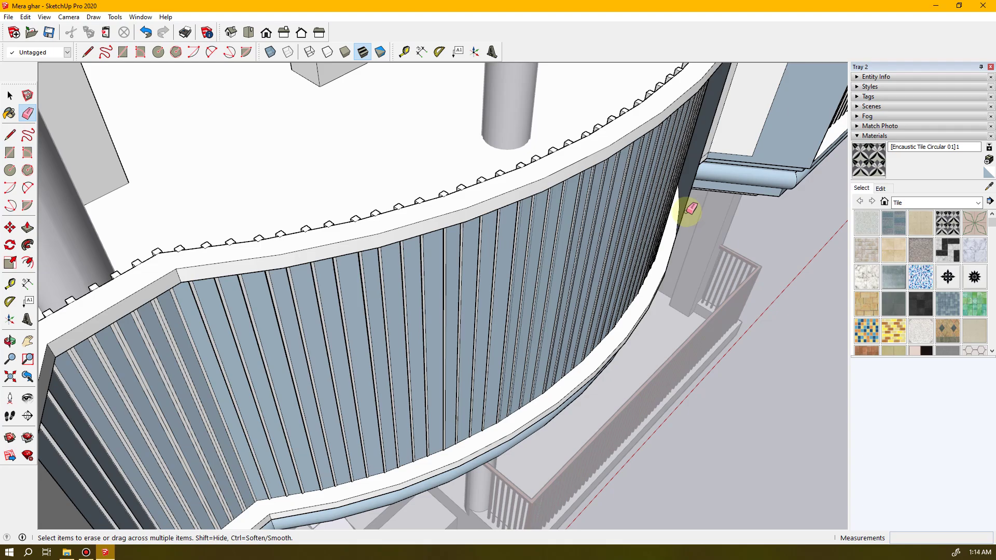
mouse_move(695, 198)
middle_down()
mouse_move(573, 241)
mouse_move(756, 200)
mouse_move(740, 195)
mouse_move(716, 211)
middle_up()
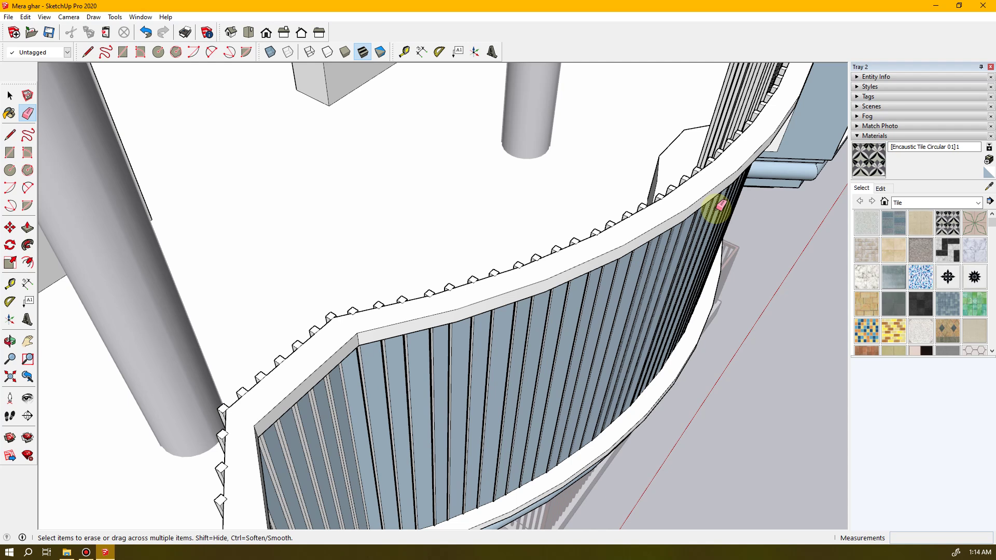
- Undo the latest edge erasures and the curb and handrail band extrusions around the curved balusters
key(ctrl+z)
key(ctrl+z)
key(ctrl+z)
key(ctrl+z)
key(ctrl+z)
key(ctrl+z)
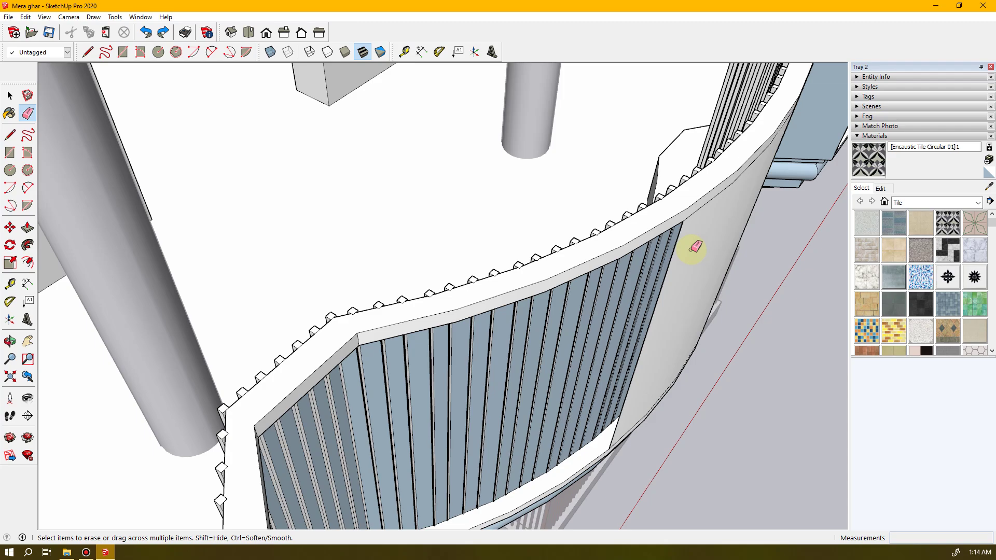
key(ctrl+y)
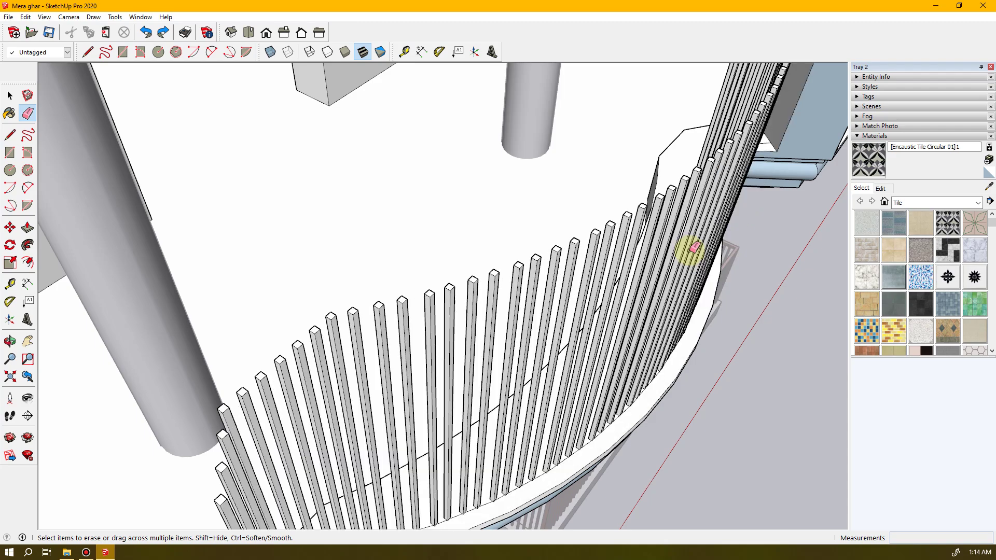
- Draw a rectangular handrail profile 4" deep on the pillar's face, at its outer upper corner beside the straight baluster row
mouse_move(698, 297)
middle_down()
mouse_move(649, 304)
mouse_move(627, 269)
mouse_move(605, 296)
mouse_move(509, 293)
mouse_move(689, 277)
mouse_move(658, 266)
mouse_move(639, 266)
mouse_move(634, 289)
mouse_move(658, 327)
mouse_move(701, 343)
mouse_move(686, 349)
mouse_move(726, 349)
mouse_move(787, 287)
mouse_move(827, 284)
mouse_move(868, 256)
mouse_move(870, 267)
middle_up()
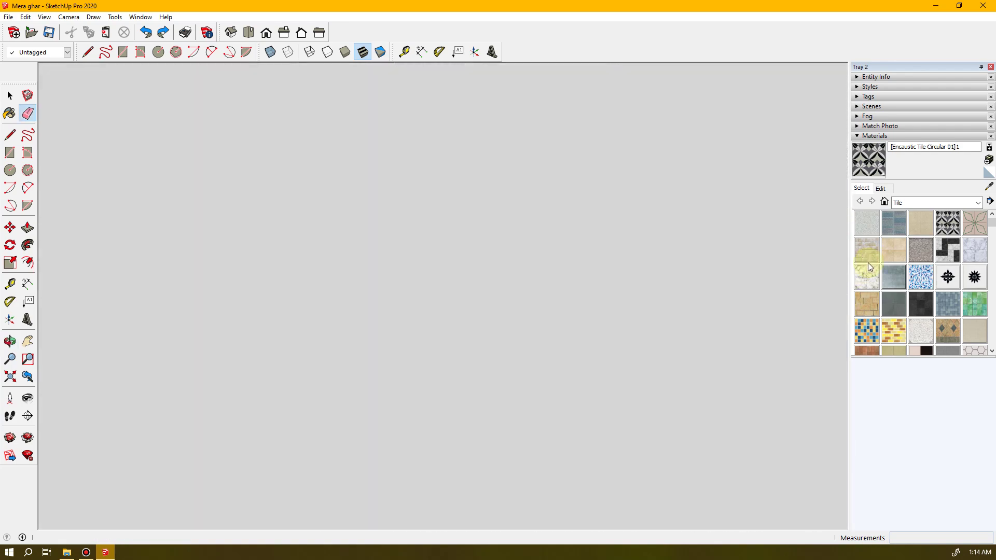
scroll(813, 308, down, 5)
mouse_move(718, 329)
middle_down()
mouse_move(896, 347)
mouse_move(489, 373)
mouse_move(693, 360)
mouse_move(614, 336)
mouse_move(715, 360)
mouse_move(662, 464)
mouse_move(471, 502)
mouse_move(188, 501)
mouse_move(435, 406)
mouse_move(451, 320)
mouse_move(560, 326)
mouse_move(692, 368)
mouse_move(714, 364)
mouse_move(696, 351)
mouse_move(700, 335)
mouse_move(658, 351)
mouse_move(633, 344)
middle_up()
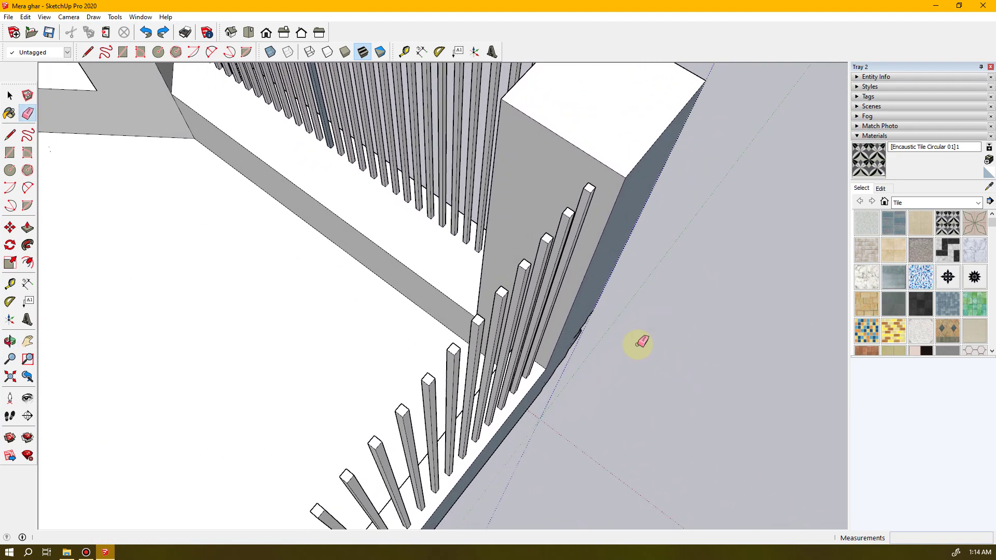
key(l)
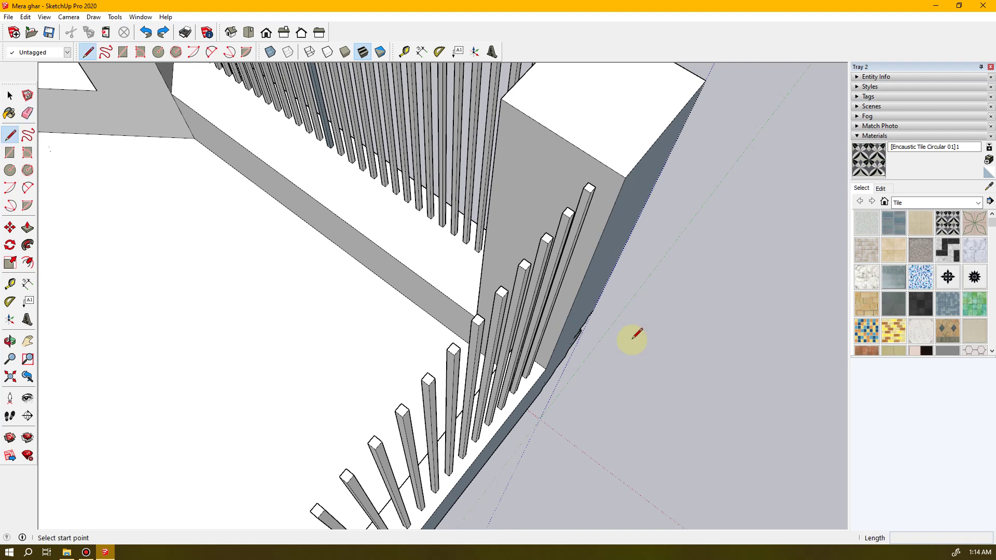
click(625, 178)
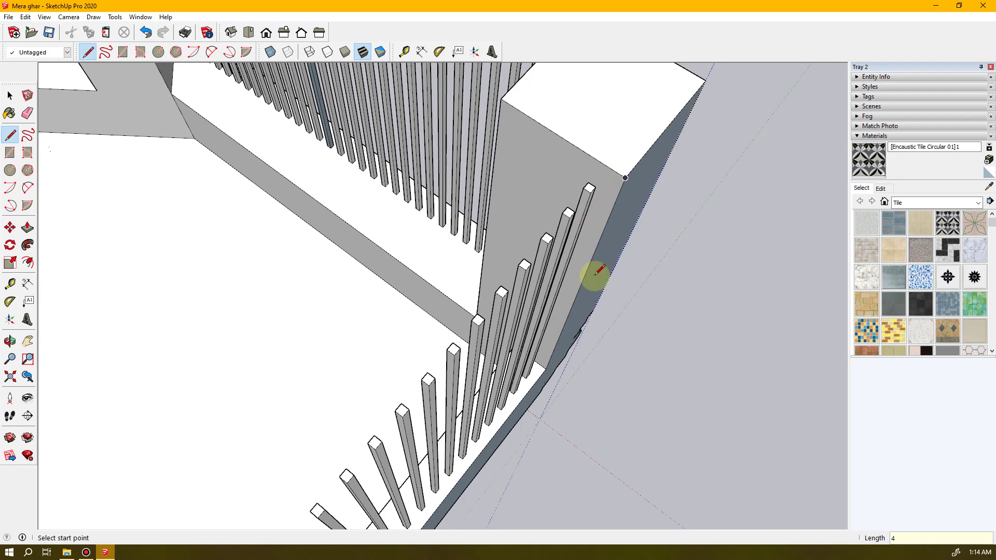
middle_drag(639, 261, 507, 216)
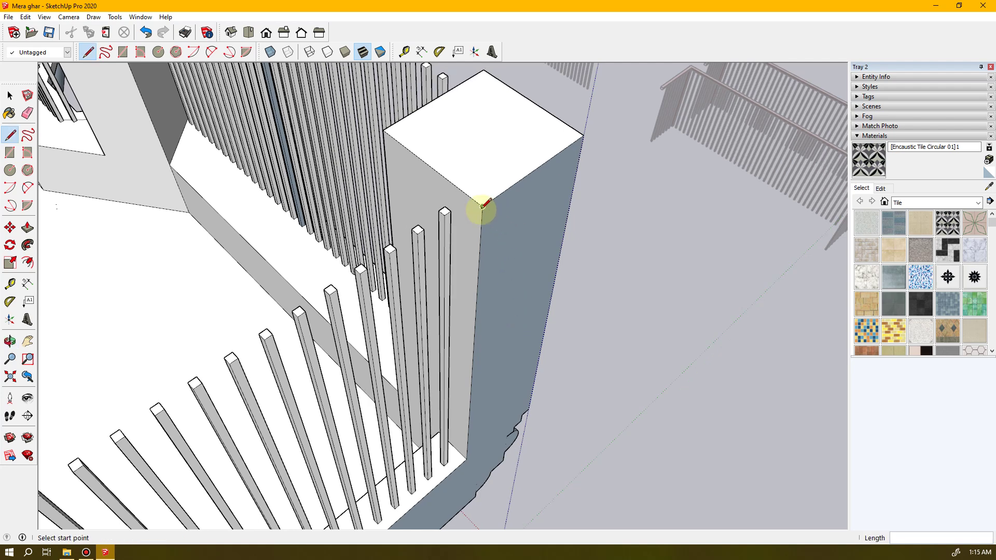
click(479, 250)
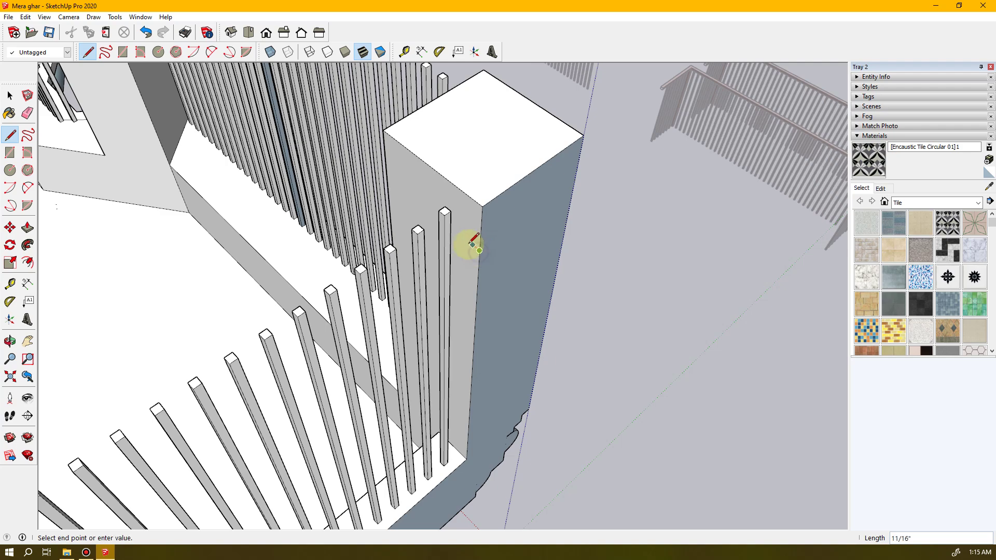
middle_drag(450, 222, 715, 282)
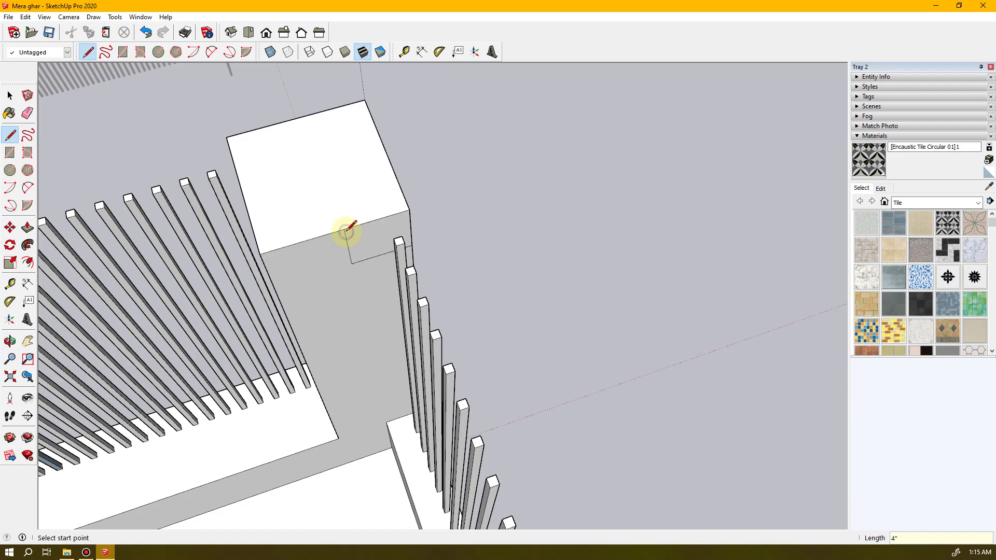
key(space)
- Push/pull the profile 2' 9" over the straight row of balusters as a top rail reaching the opposite wall
middle_drag(403, 311, 77, 193)
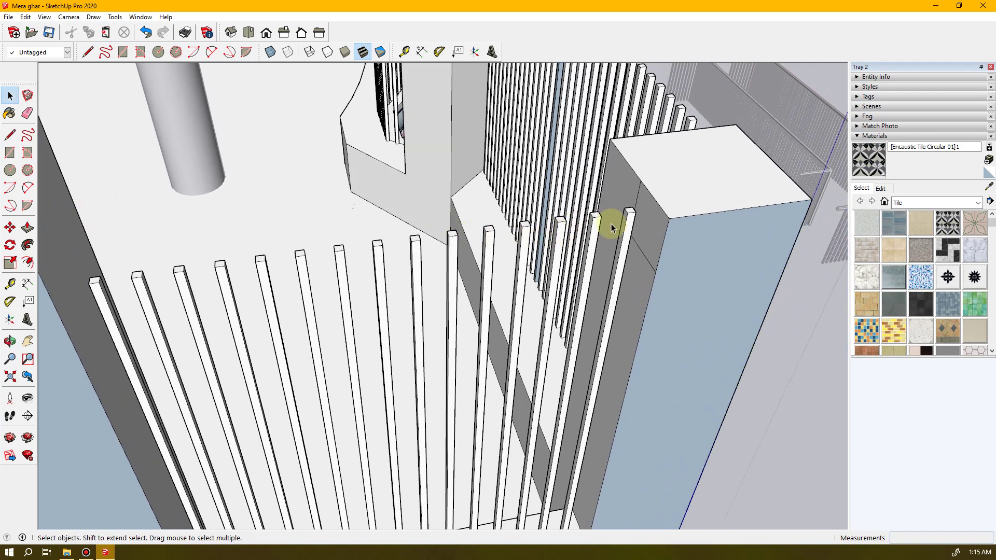
click(647, 226)
key(p)
drag(645, 224, 67, 329)
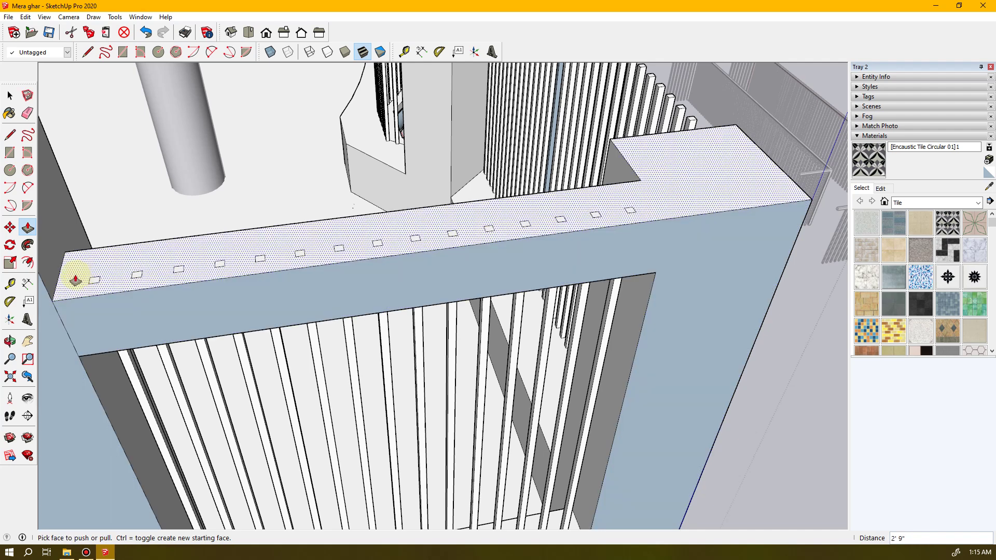
drag(78, 286, 70, 277)
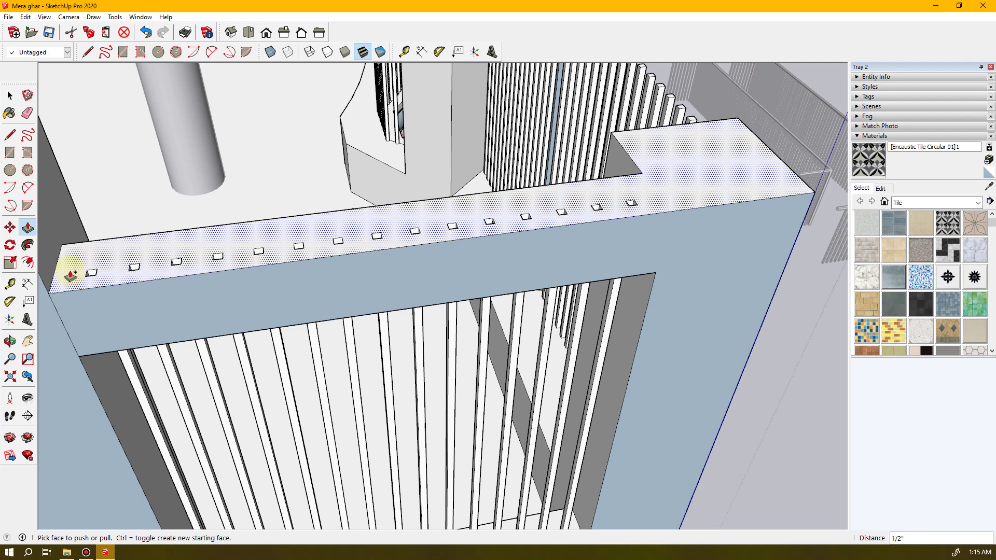
key(ctrl+z)
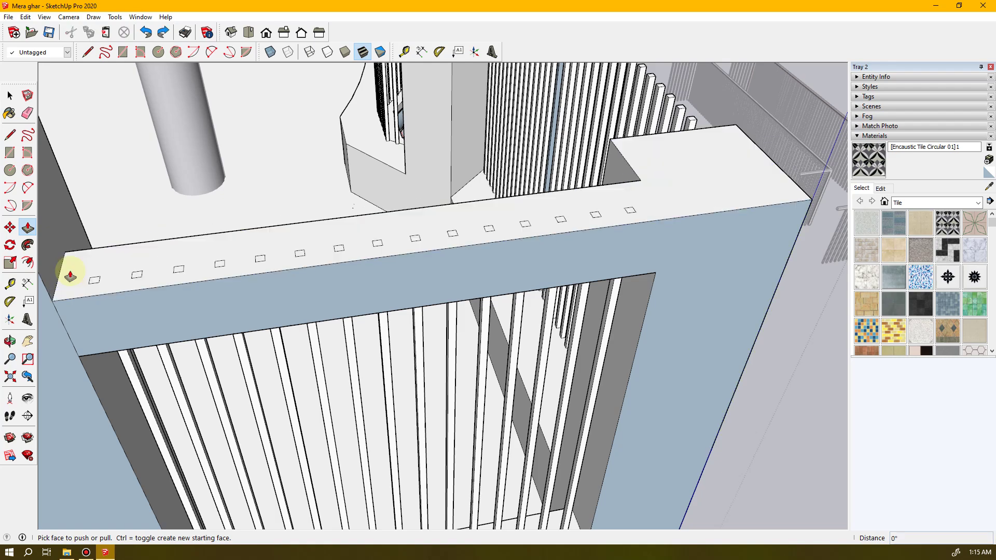
- Push the underside of the straight top rail up by 2" to make it thinner
middle_drag(629, 249, 440, 333)
scroll(340, 426, up, 6)
click(443, 259)
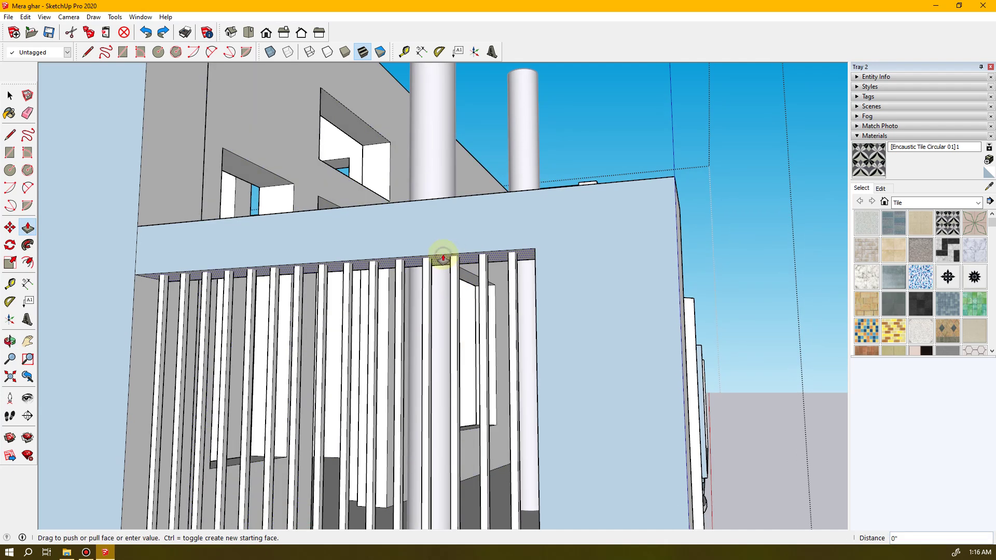
click(444, 253)
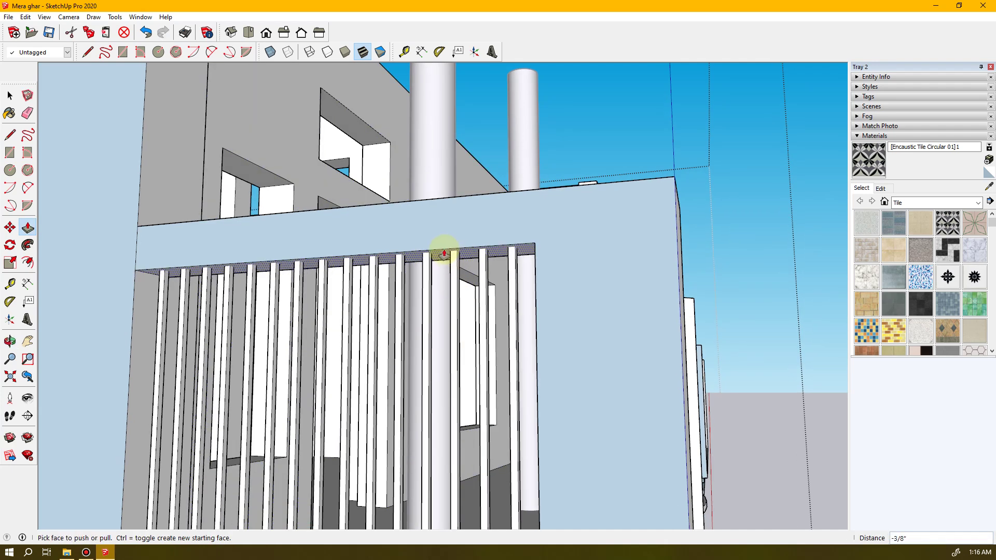
click(444, 254)
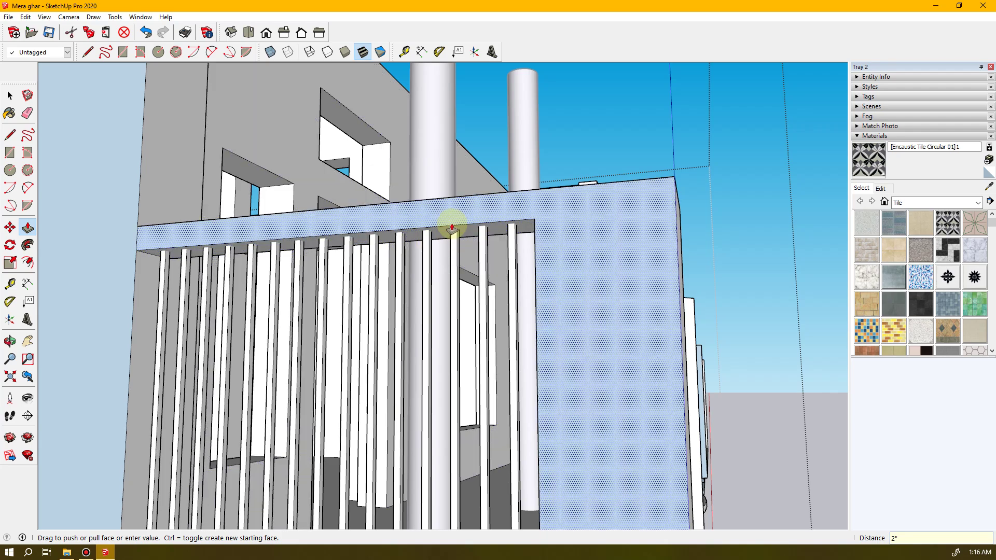
middle_drag(452, 225, 363, 320)
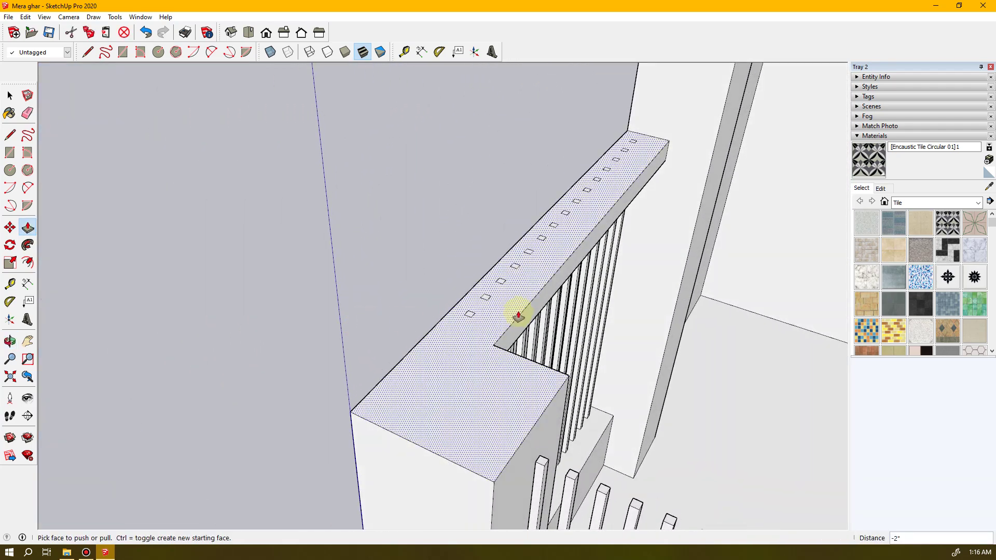
- Push the inner side face of the straight top rail in by 2" to make it narrower
click(524, 311)
click(524, 314)
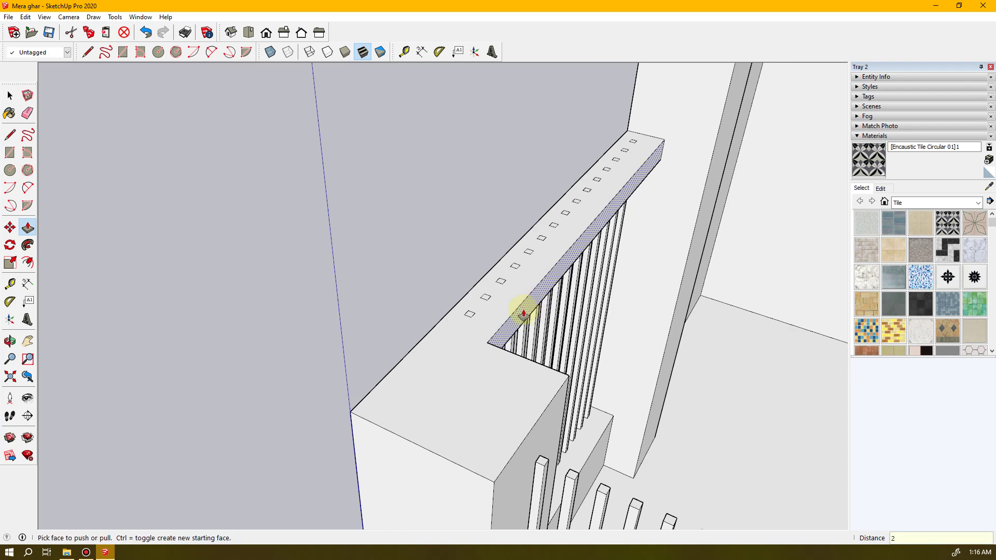
text(2)
key(Return)
middle_drag(476, 315, 583, 418)
- Try erasing the end baluster's square outline on the rail's top face and undo the erasures
key(space)
middle_drag(511, 388, 509, 351)
middle_drag(396, 311, 517, 356)
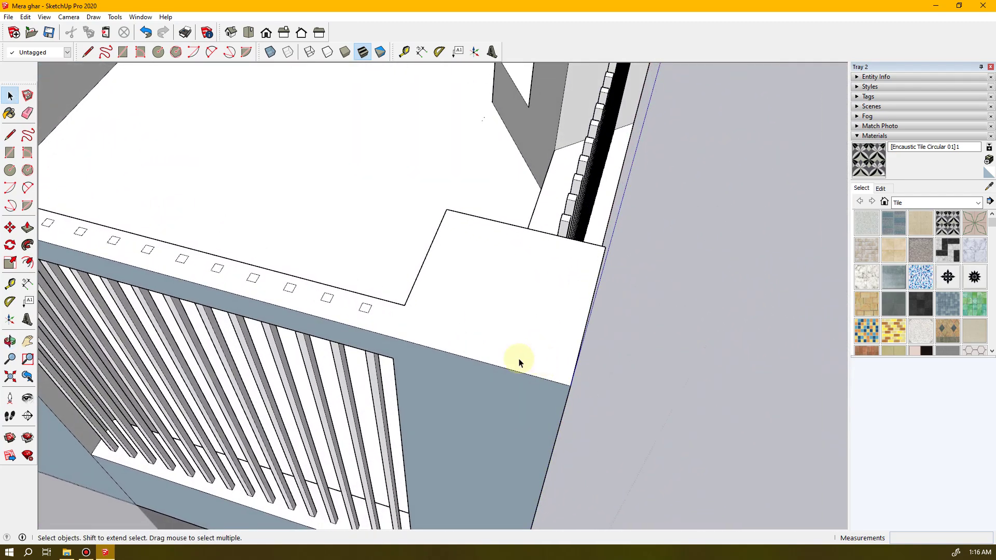
middle_drag(347, 321, 660, 374)
scroll(173, 243, up, 2)
scroll(173, 244, up, 1)
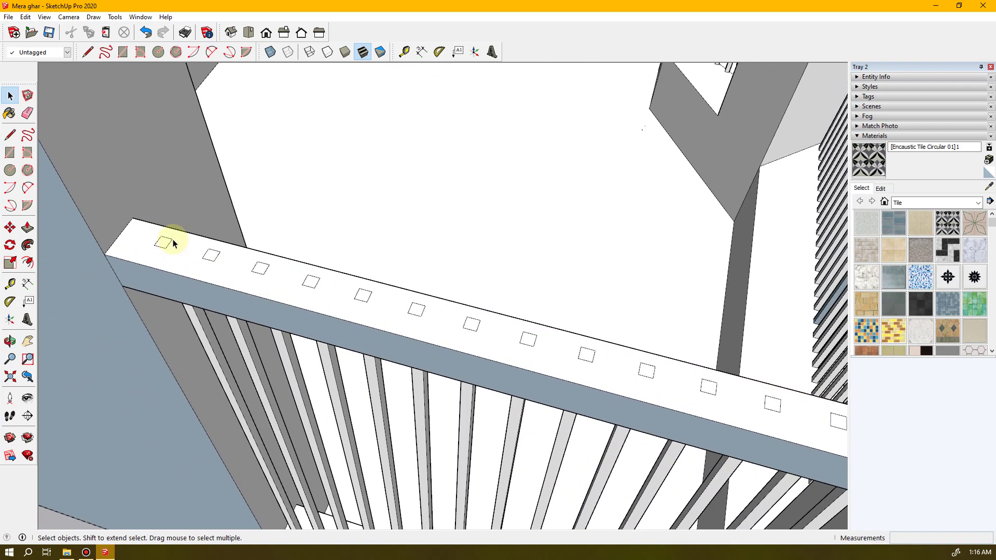
key(e)
scroll(170, 245, up, 2)
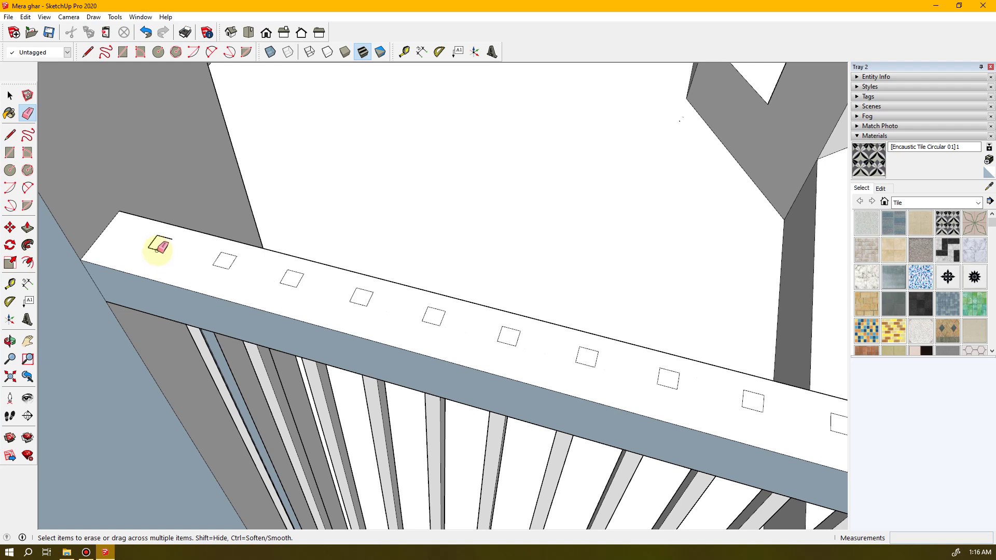
click(157, 242)
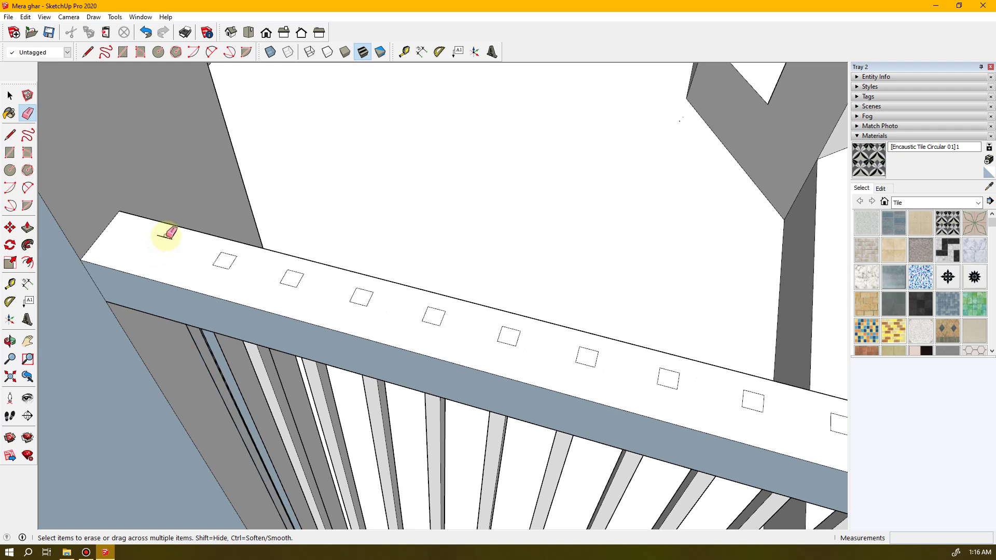
middle_drag(200, 282, 248, 296)
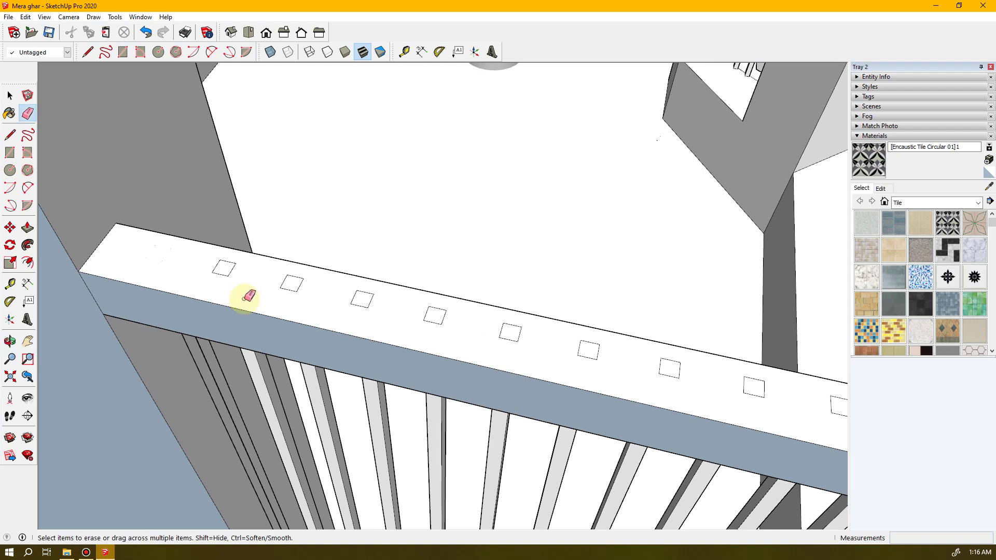
key(ctrl+z)
key(ctrl+z)
key(ctrl+z)
key(ctrl+z)
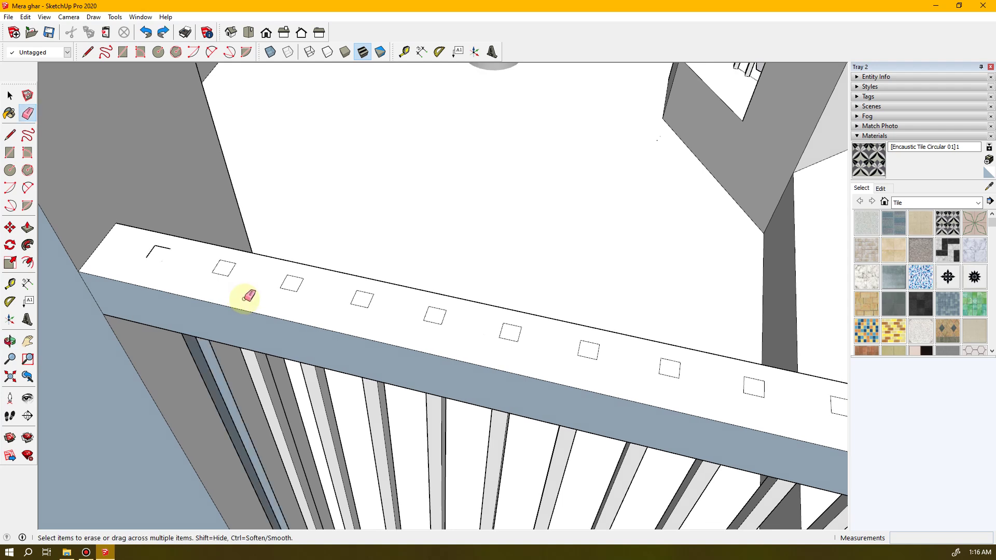
- Try raising the top face of the straight rail by 1/2" and undo the attempt
key(space)
click(246, 297)
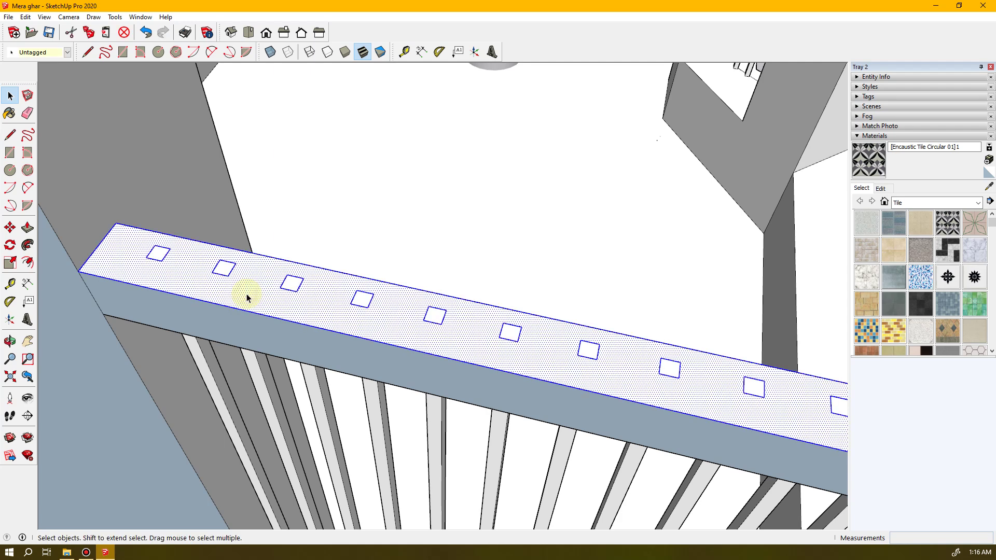
key(p)
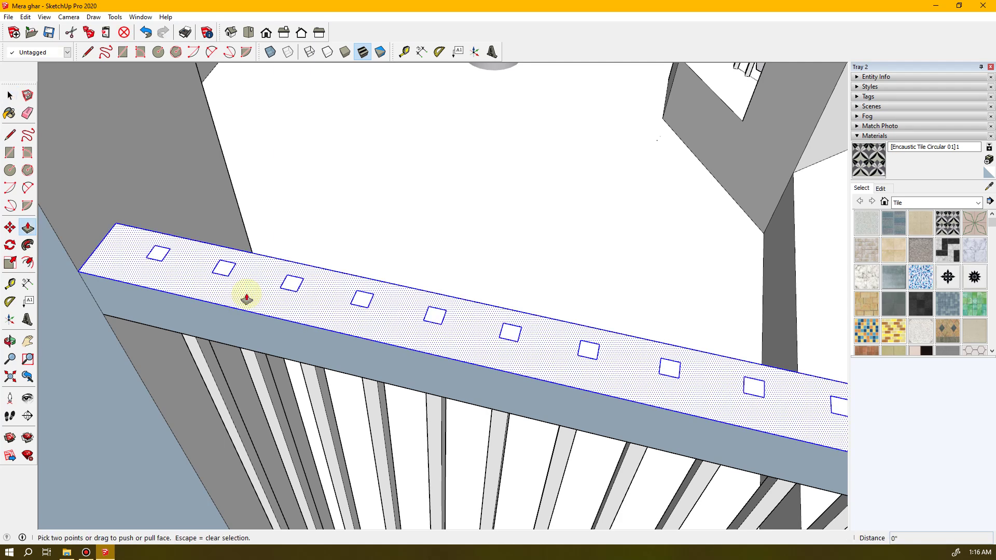
click(247, 296)
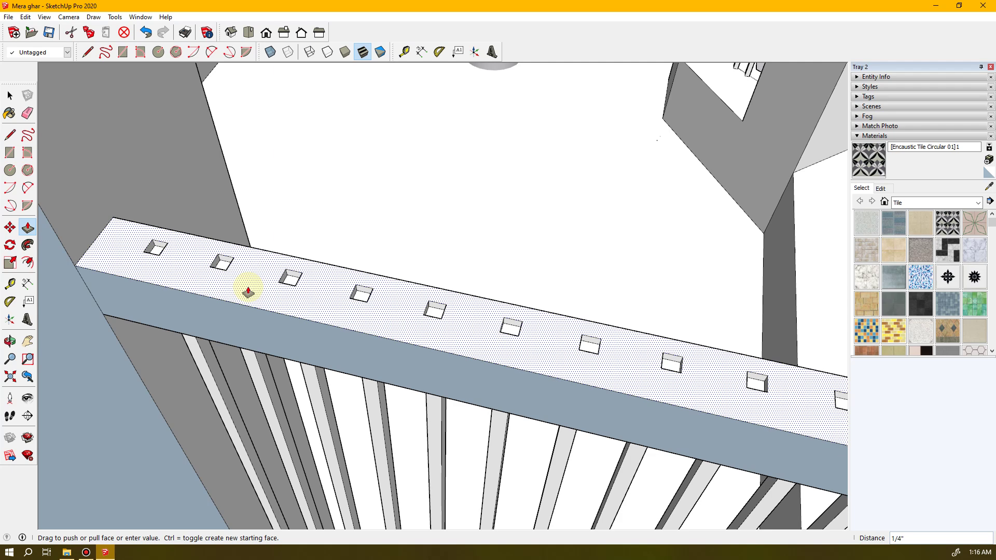
click(247, 292)
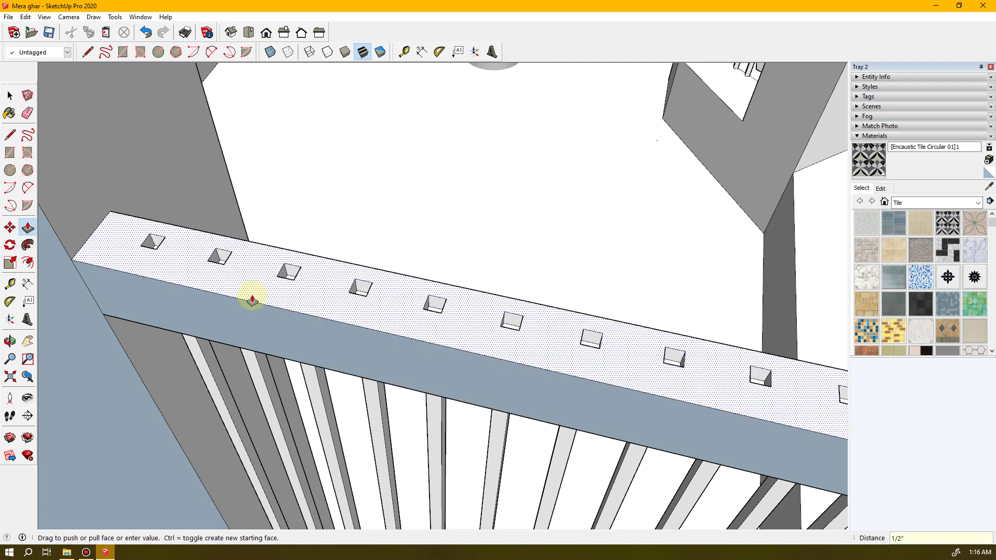
middle_drag(567, 369, 463, 359)
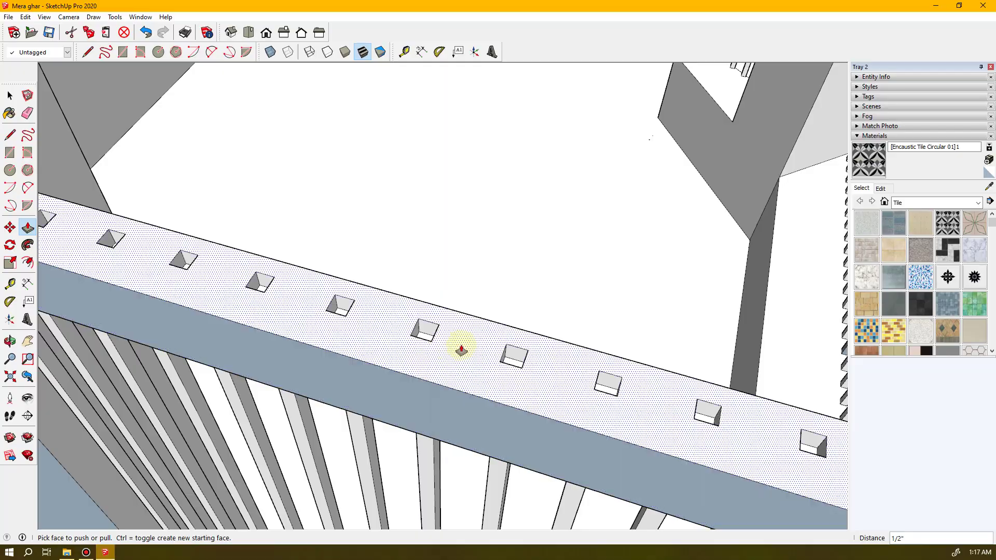
scroll(452, 344, down, 5)
middle_drag(488, 398, 554, 421)
key(ctrl+z)
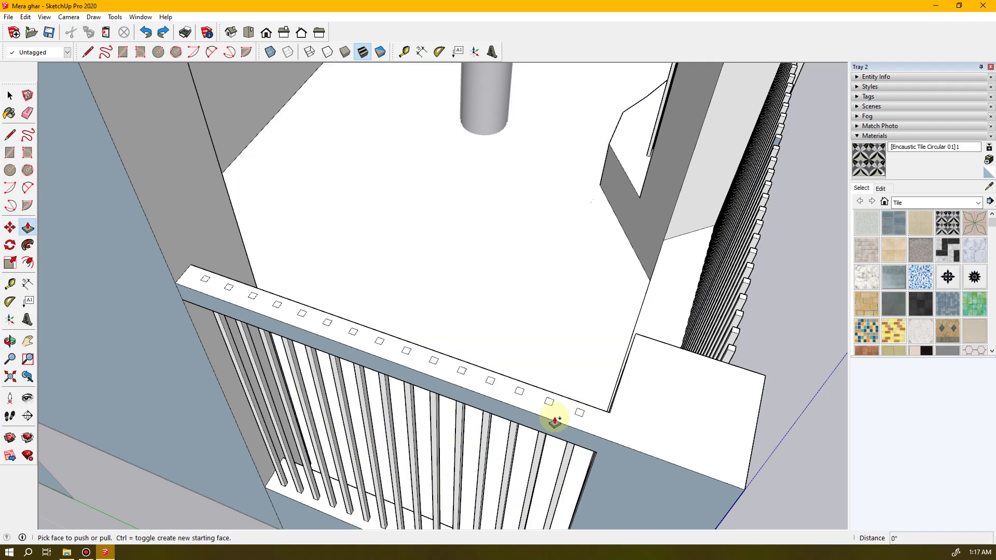
- Try drawing a horizontal line across the pillar's face below its top edge, beside the curved row of balusters
key(space)
middle_drag(631, 427, 566, 403)
drag(566, 404, 562, 404)
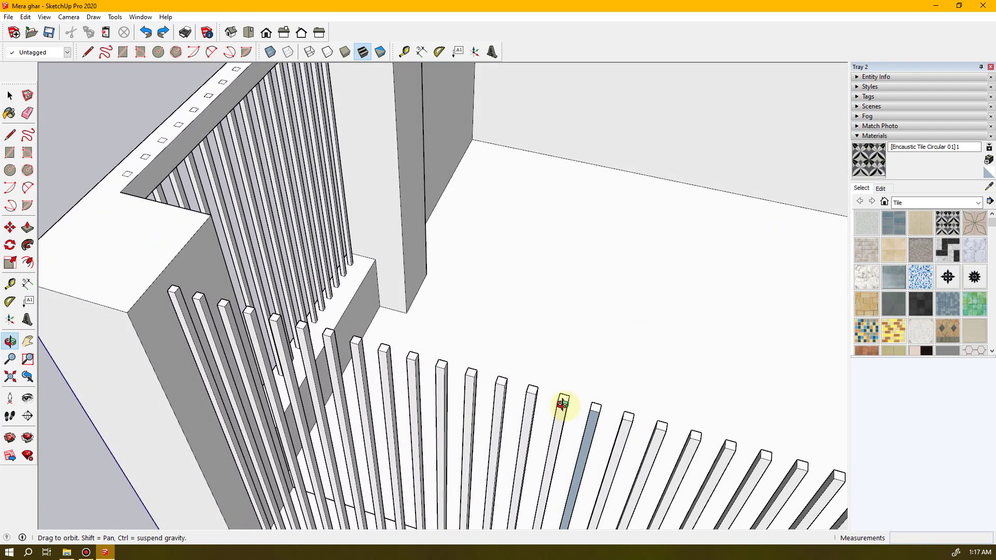
middle_drag(568, 408, 422, 418)
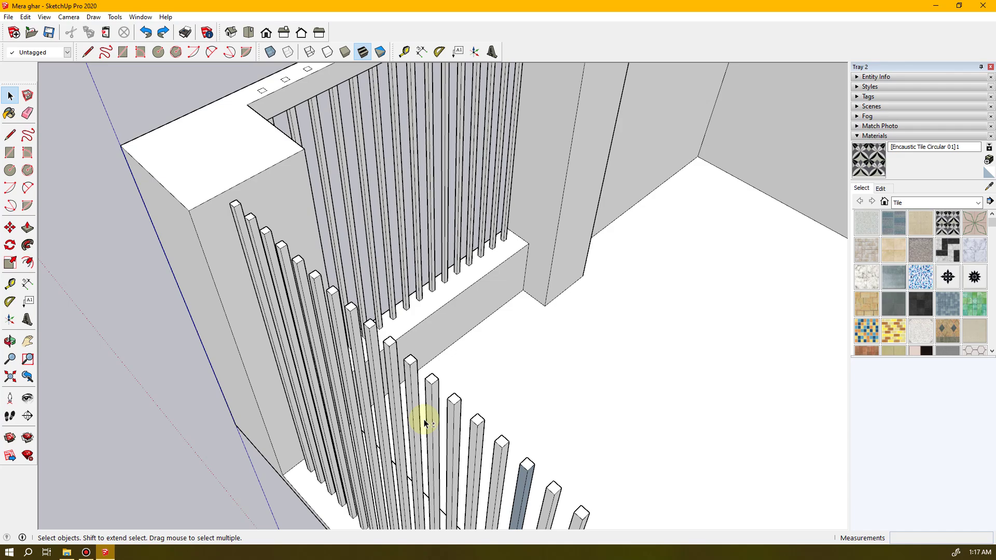
middle_drag(361, 318, 415, 407)
middle_drag(475, 428, 396, 352)
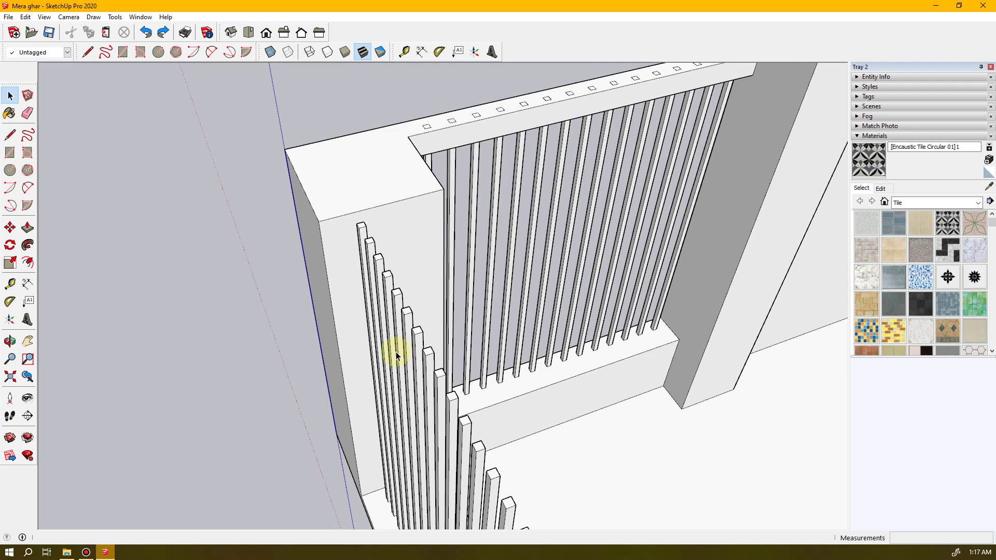
key(l)
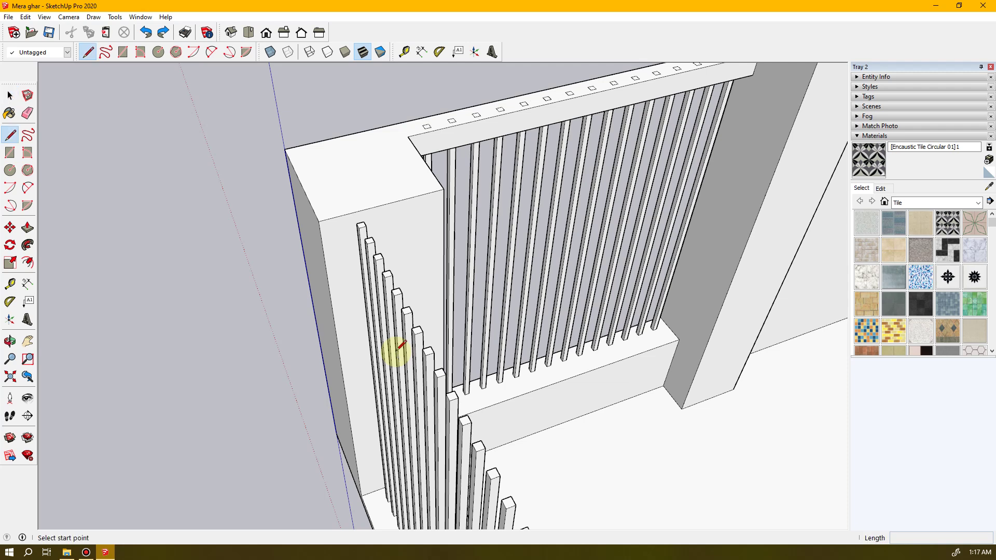
click(323, 252)
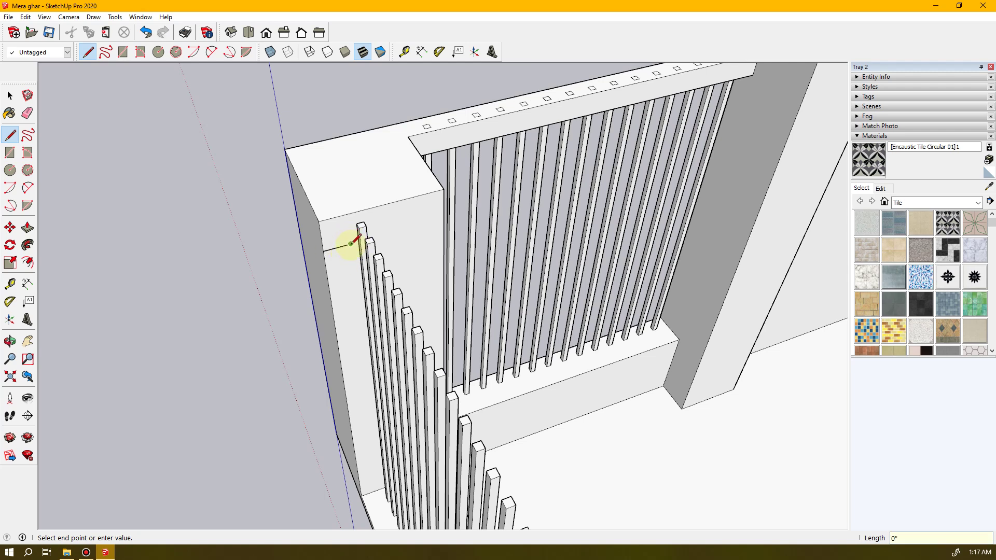
mouse_move(356, 280)
middle_down()
mouse_move(318, 226)
mouse_move(420, 225)
mouse_move(491, 238)
mouse_move(311, 270)
mouse_move(409, 273)
mouse_move(446, 289)
mouse_move(310, 281)
mouse_move(373, 262)
middle_up()
key(space)
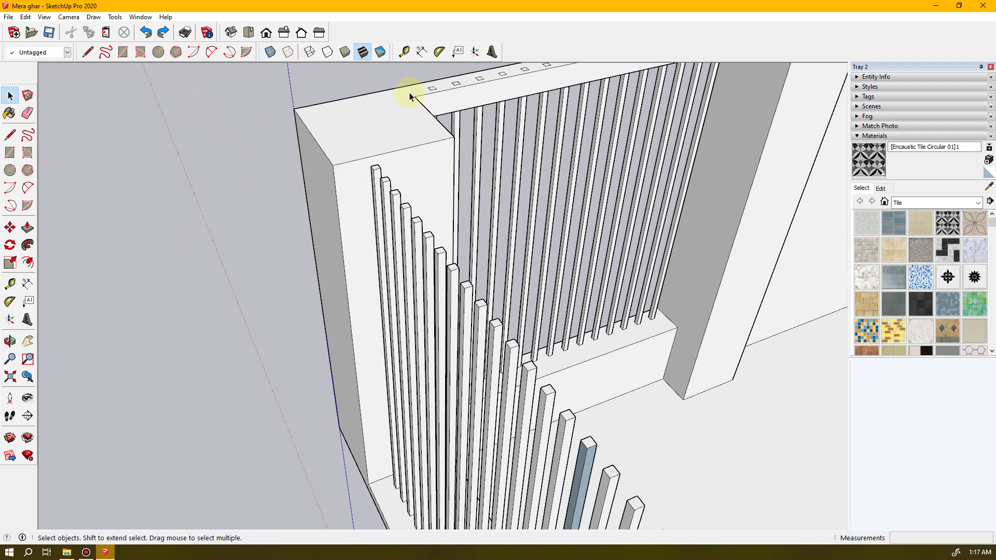
- Place a horizontal guide 2" below the top edge on the pillar's face beside the curved-looking row of balusters
click(404, 51)
click(350, 162)
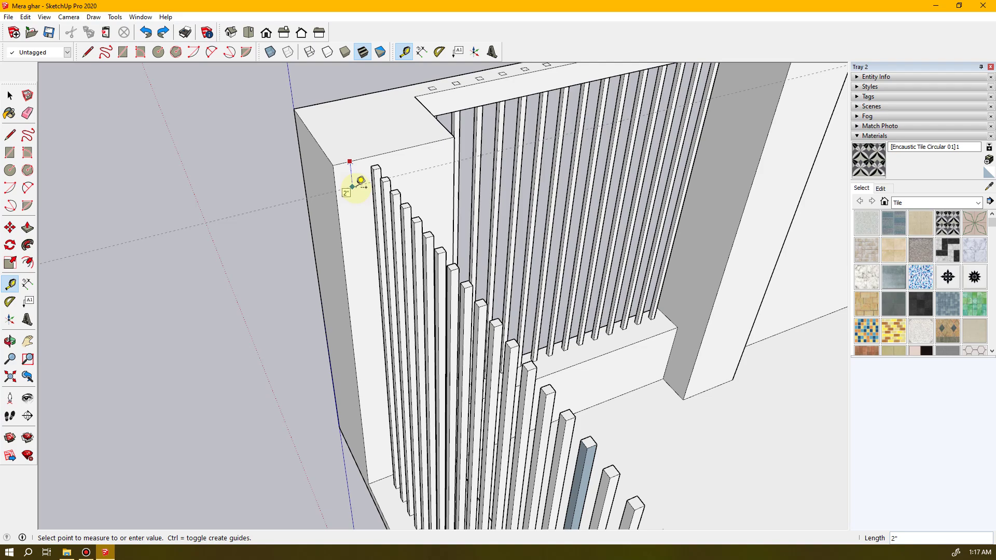
key(Return)
- Try placing a vertical guide 4" in from the outer edge of the pillar's face and undo it
middle_drag(360, 182, 434, 282)
scroll(360, 145, up, 3)
middle_drag(358, 173, 262, 150)
click(326, 142)
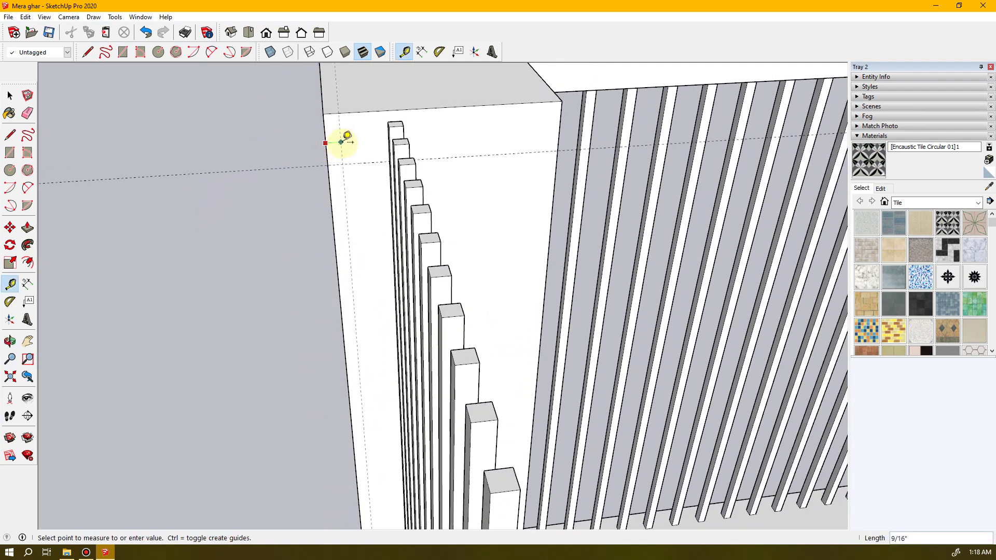
click(368, 137)
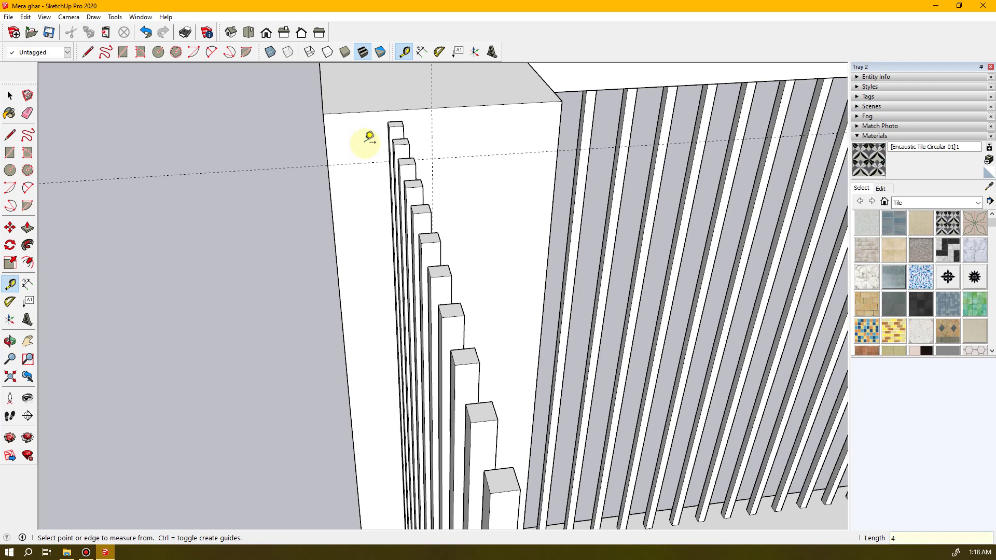
middle_drag(369, 137, 430, 171)
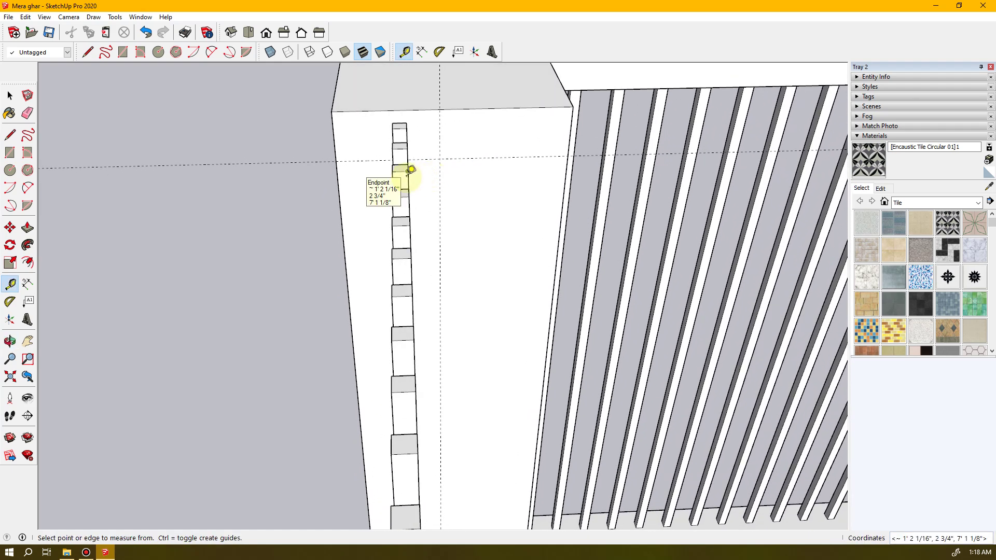
click(334, 140)
key(Return)
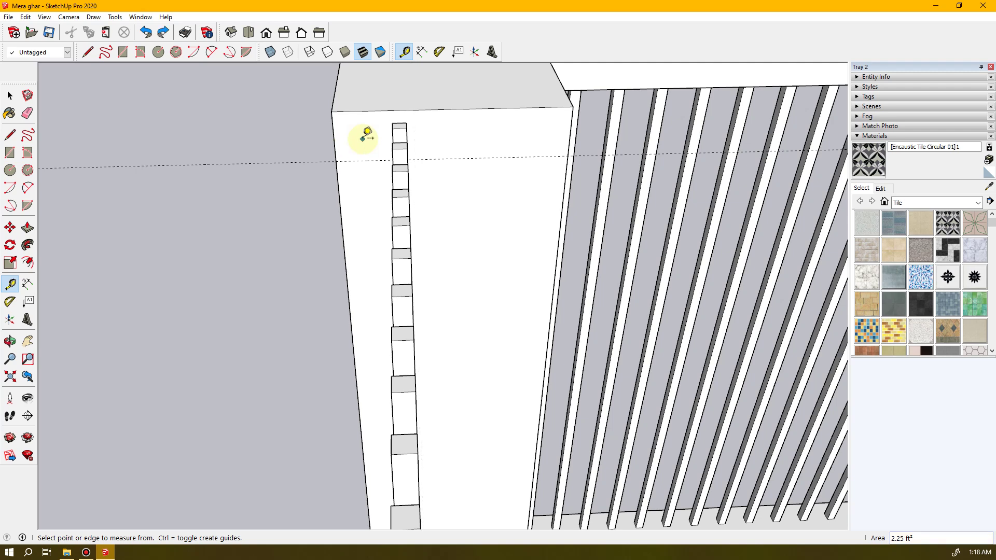
- Place a vertical guide 1" in from the outer edge of the pillar's face and another 2" further in
click(334, 137)
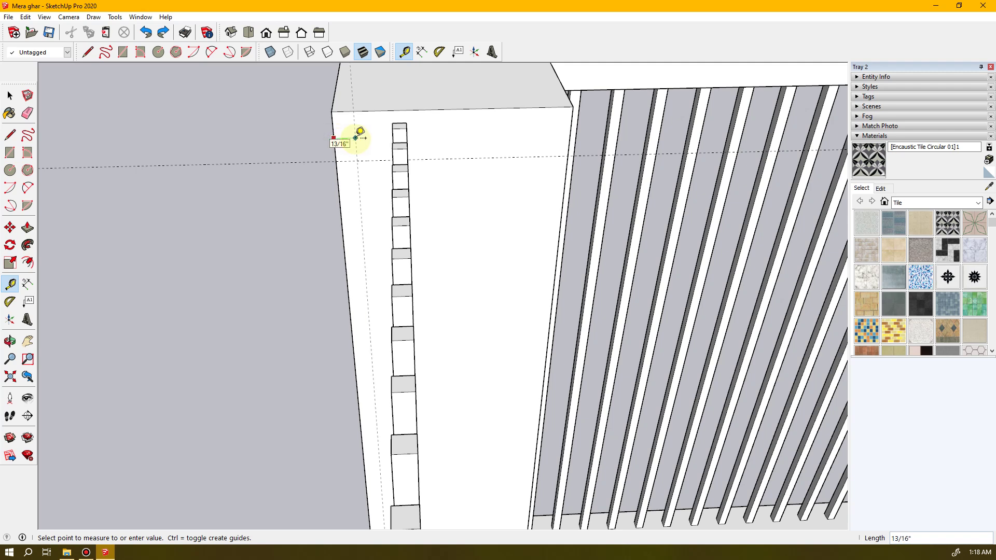
text(1)
key(Return)
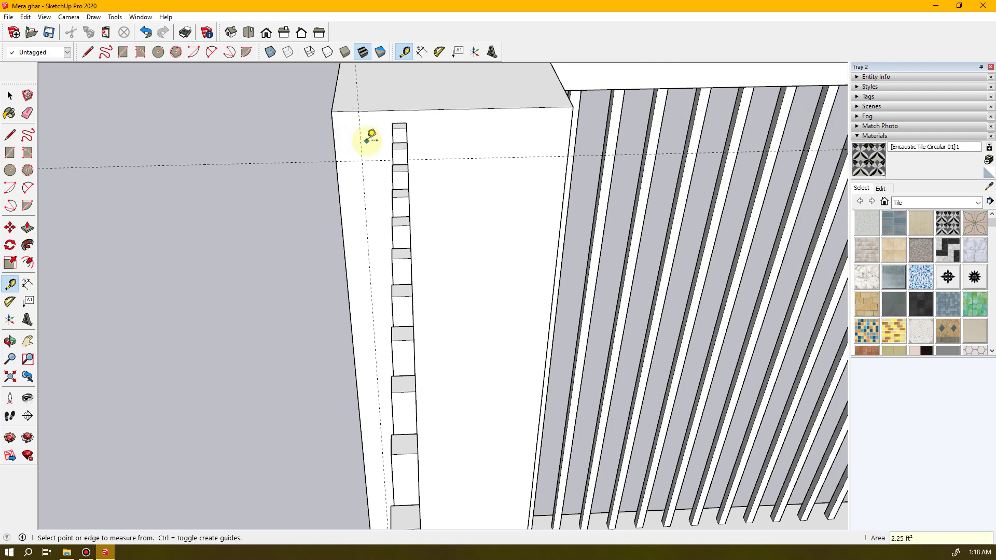
click(361, 140)
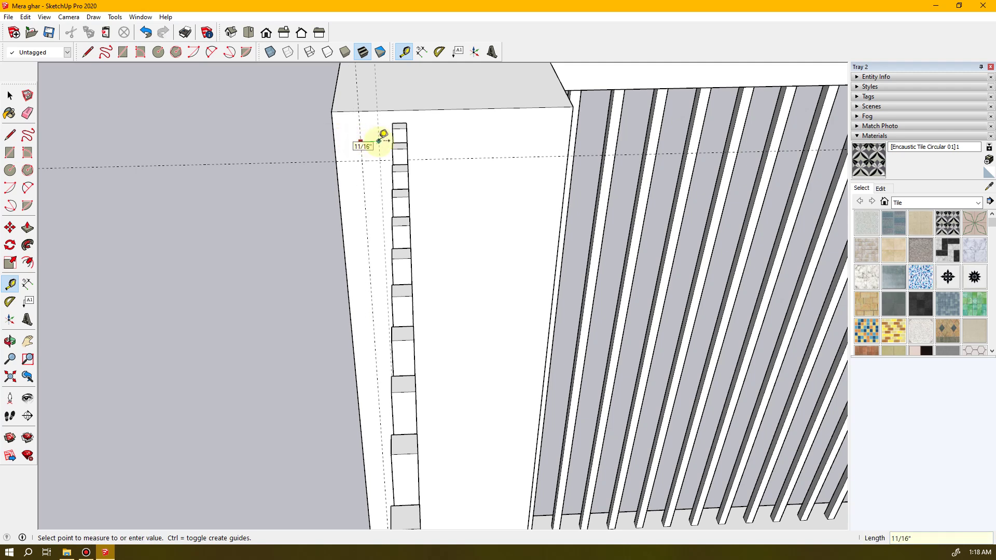
text(2)
key(Return)
- Outline a 2" square rail profile along the guides at the pillar's top edge and erase the guides
middle_drag(396, 148, 403, 275)
key(l)
click(356, 81)
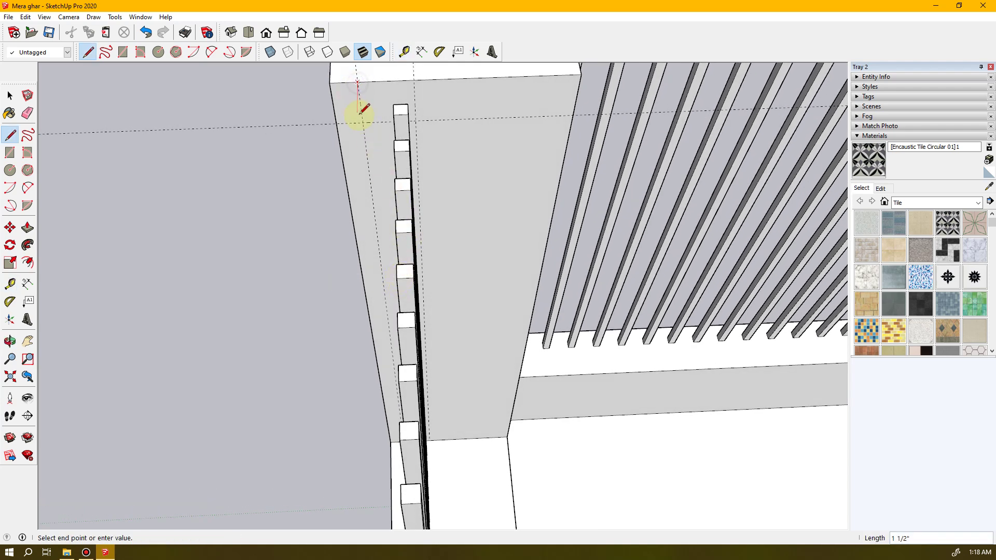
click(415, 81)
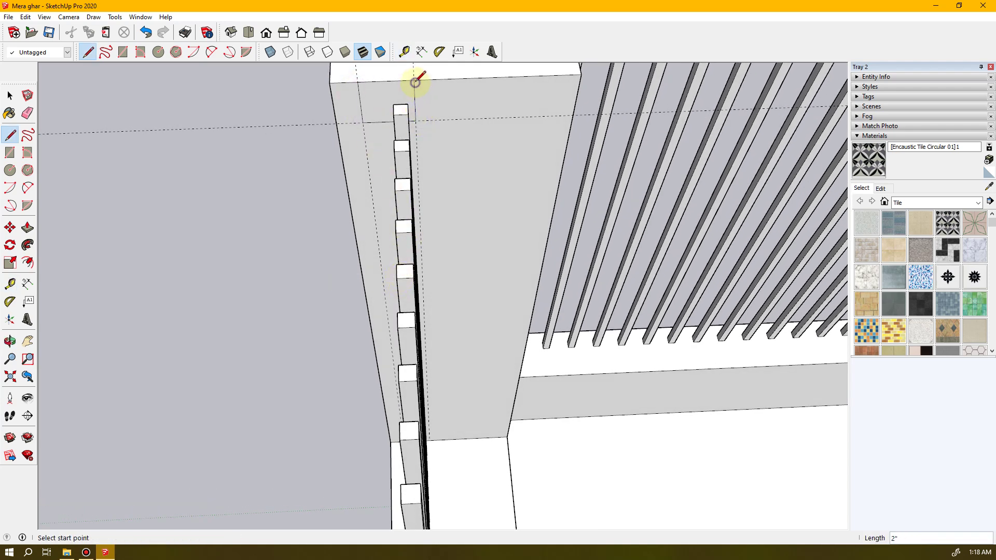
key(e)
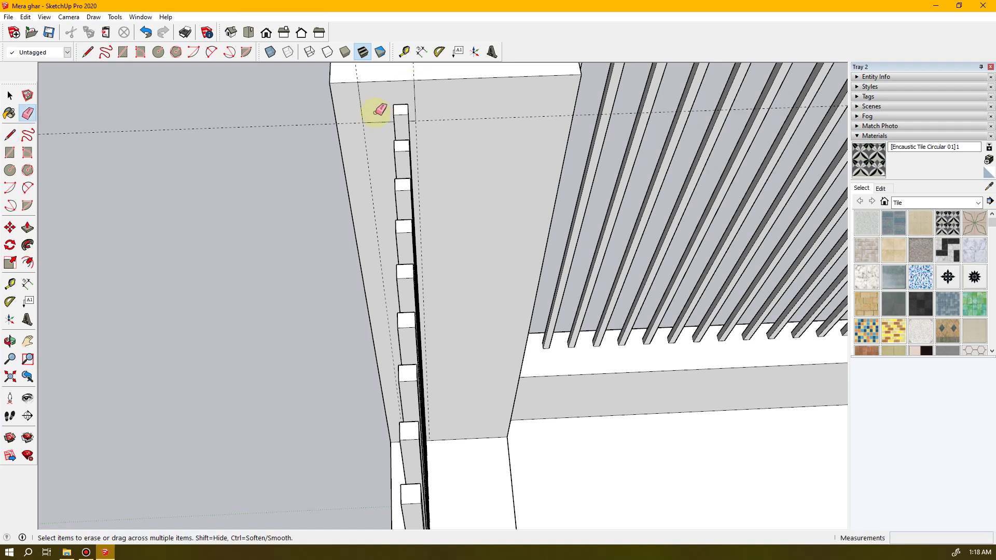
click(350, 123)
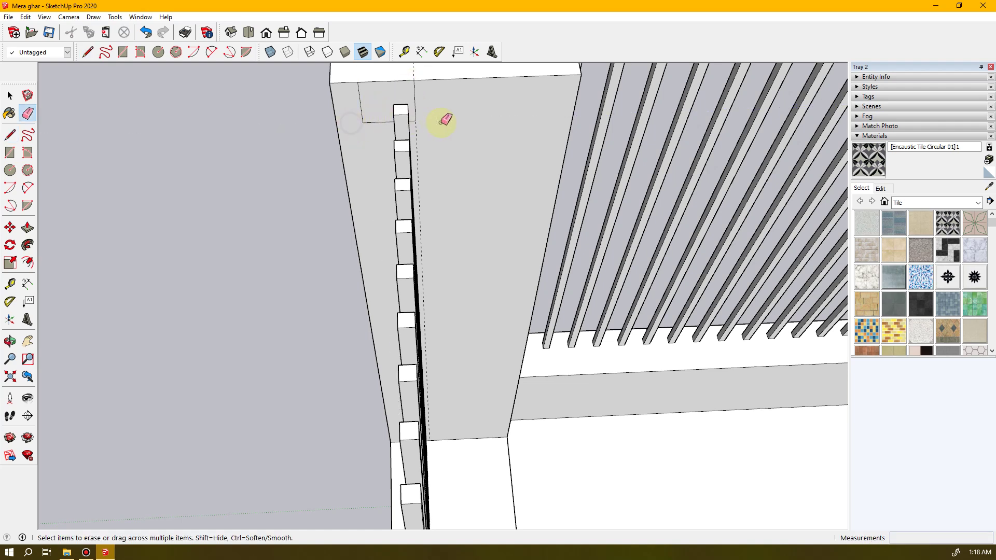
click(418, 140)
- Measure the width of the existing straight rail's top face where it meets the pillar
mouse_move(431, 151)
middle_down()
mouse_move(758, 151)
mouse_move(748, 158)
middle_up()
mouse_move(678, 200)
middle_down()
mouse_move(530, 170)
mouse_move(622, 169)
mouse_move(533, 169)
mouse_move(513, 206)
mouse_move(527, 154)
mouse_move(589, 182)
mouse_move(518, 130)
middle_up()
click(404, 51)
click(200, 187)
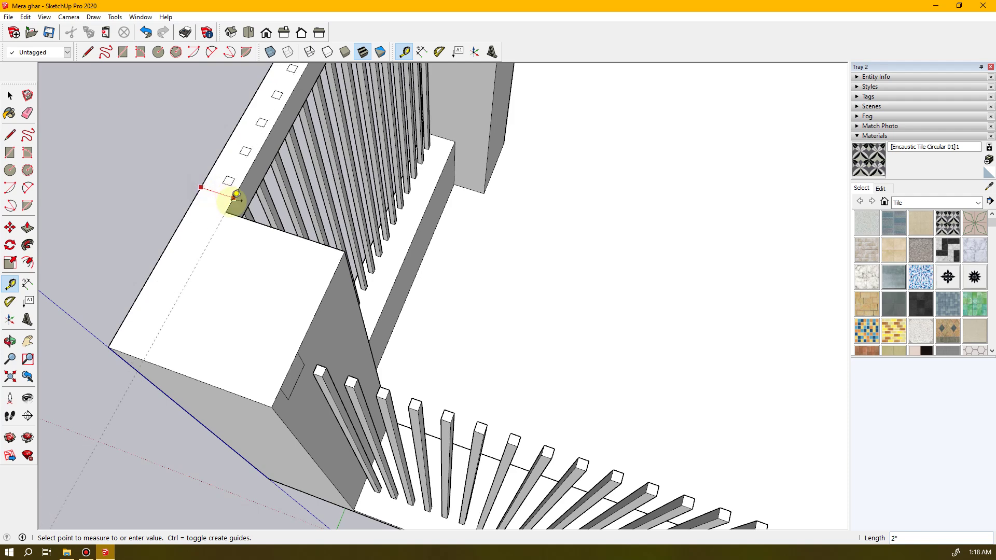
key(space)
- Push/Pull the square profile about 4' 7 5/16" over the row of balusters into the next pillar
middle_drag(466, 375, 251, 291)
click(122, 265)
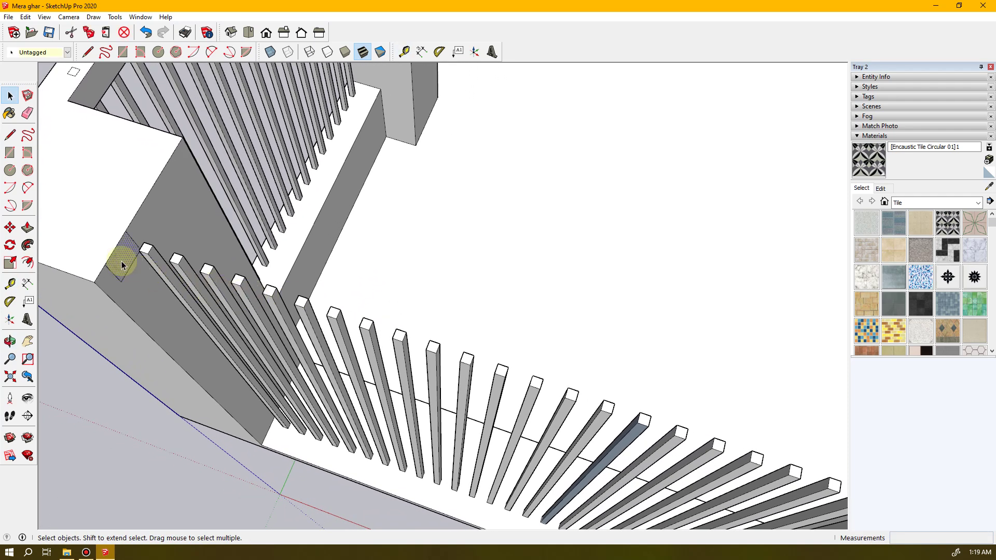
key(p)
drag(122, 266, 397, 344)
scroll(422, 355, down, 2)
scroll(422, 349, down, 2)
scroll(135, 274, down, 2)
scroll(136, 274, down, 3)
scroll(396, 344, up, 4)
scroll(399, 355, up, 1)
scroll(397, 343, up, 3)
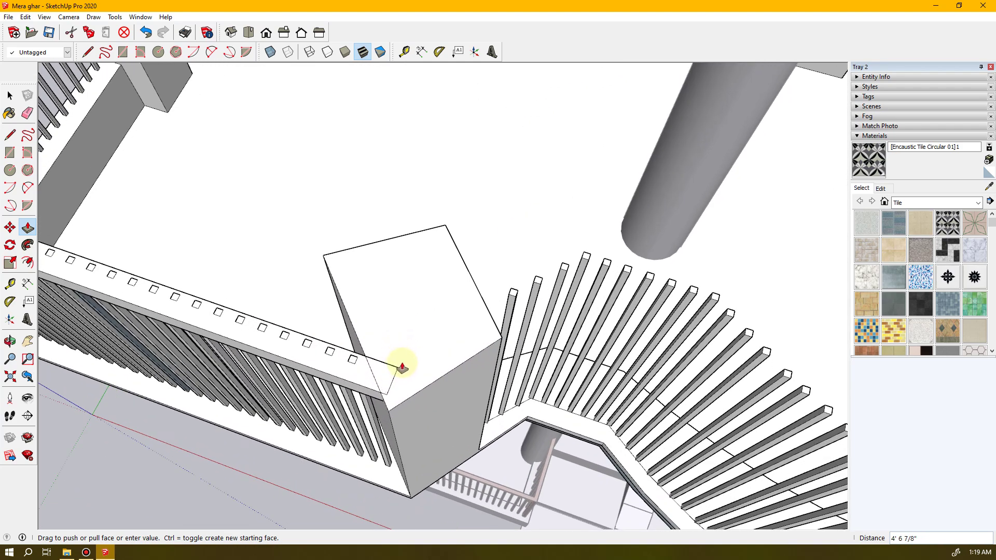
click(390, 411)
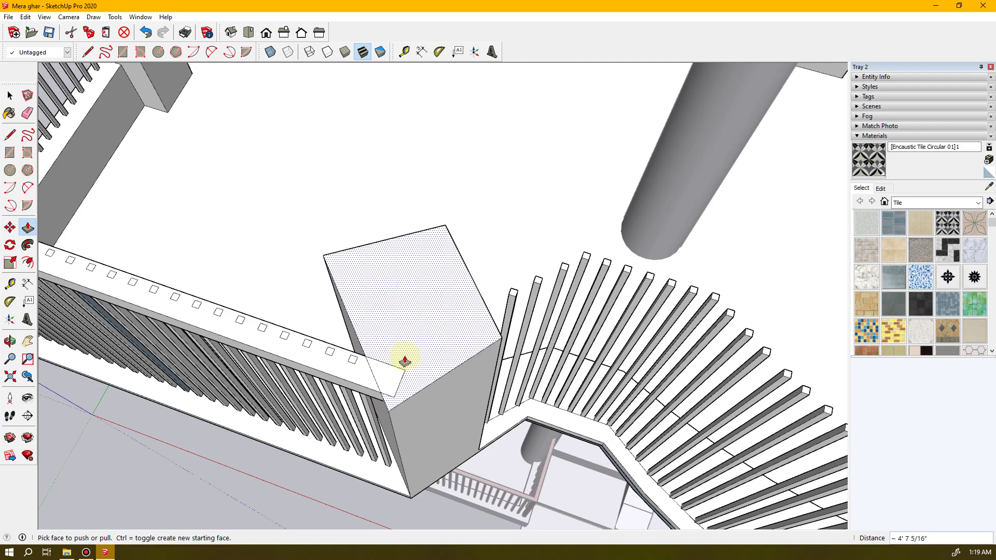
- Draw the 2" vertical joint line where the new rail meets the pillar and erase the rail's overlapping outline on the pillar top
key(space)
middle_drag(388, 357, 507, 220)
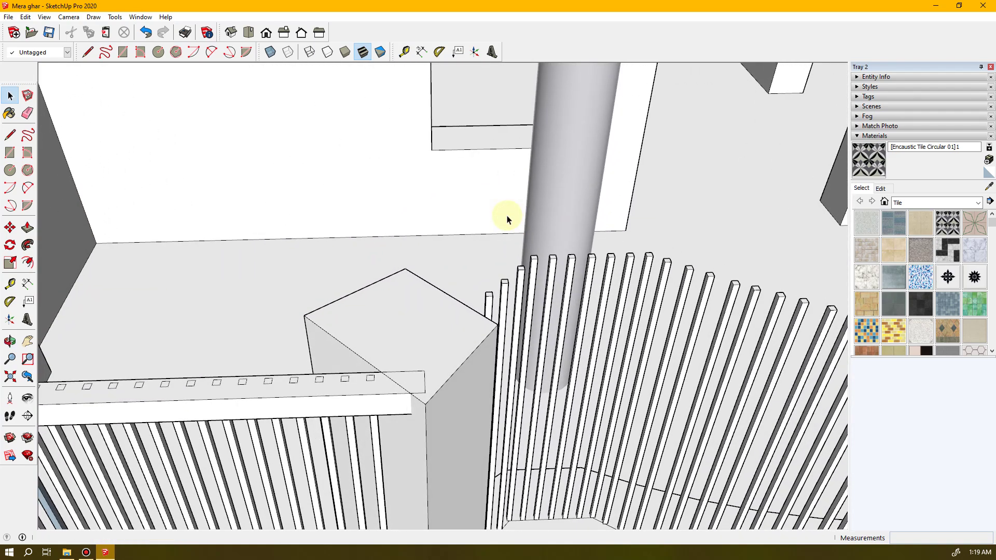
key(l)
scroll(444, 411, up, 3)
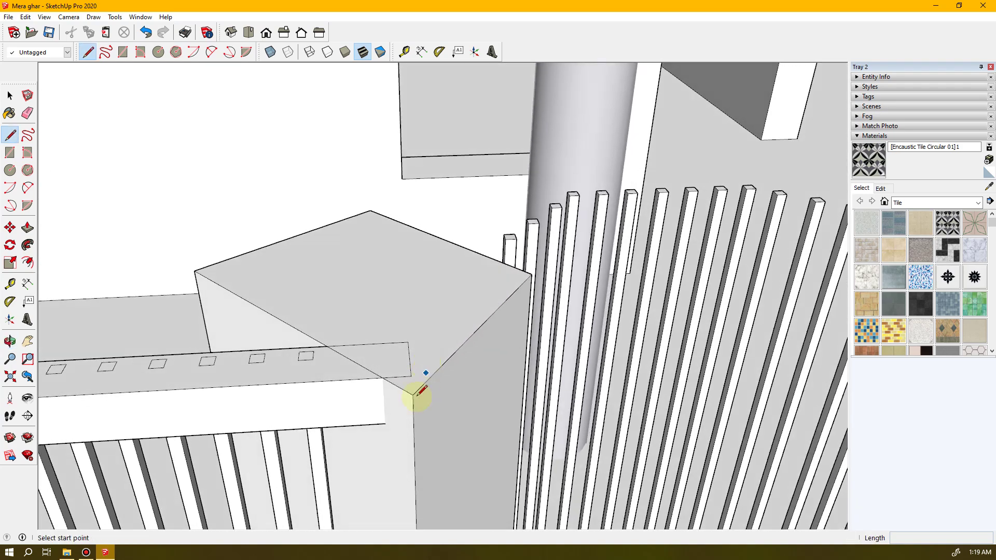
click(386, 425)
middle_drag(349, 378, 434, 484)
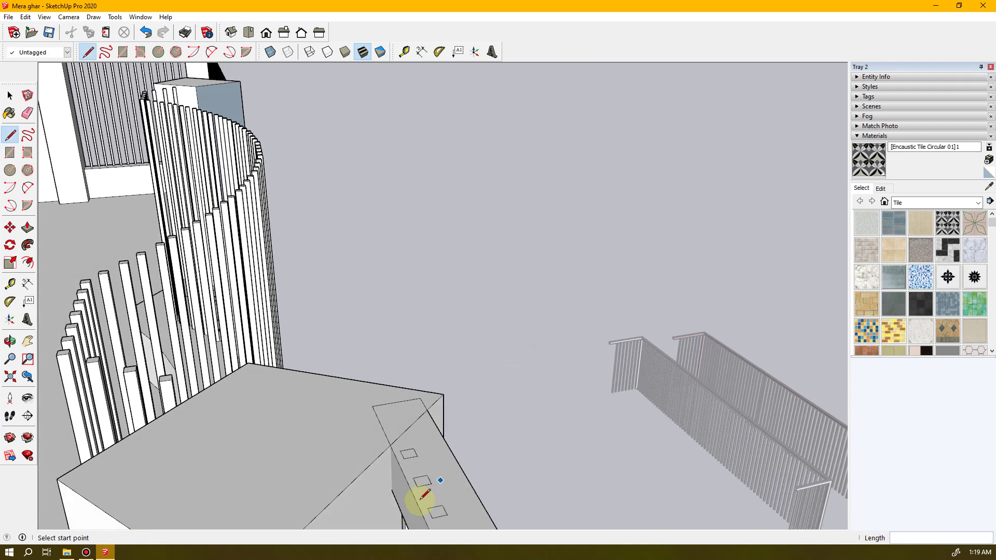
click(386, 436)
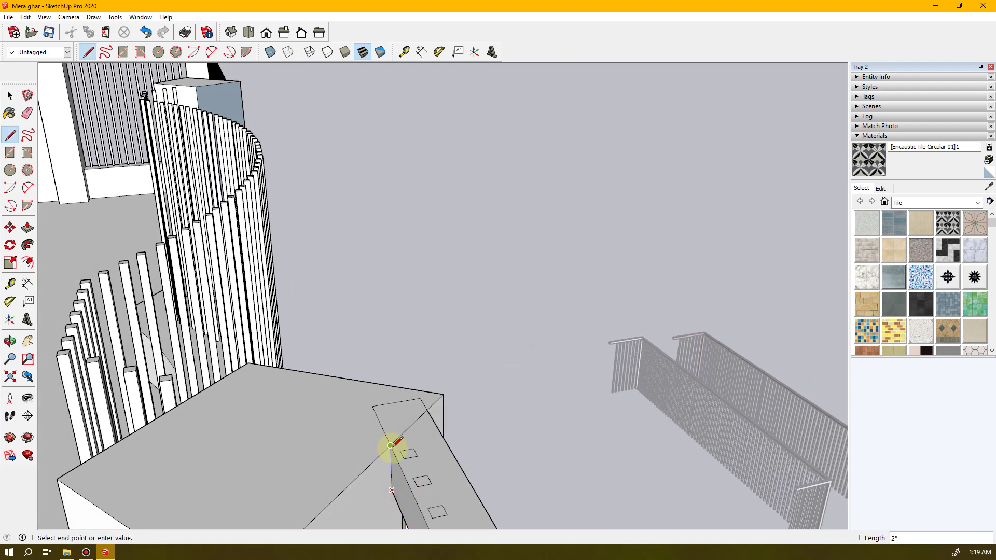
key(e)
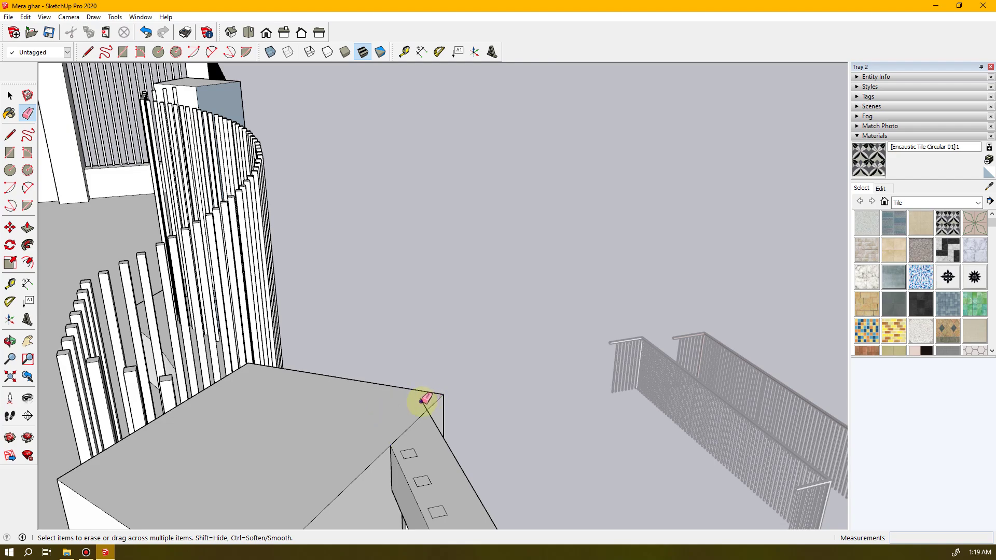
key(space)
mouse_move(436, 410)
middle_down()
mouse_move(428, 429)
mouse_move(91, 448)
mouse_move(340, 402)
mouse_move(196, 396)
mouse_move(725, 412)
mouse_move(584, 382)
mouse_move(510, 353)
middle_up()
middle_drag(401, 329, 366, 332)
middle_drag(470, 421, 314, 355)
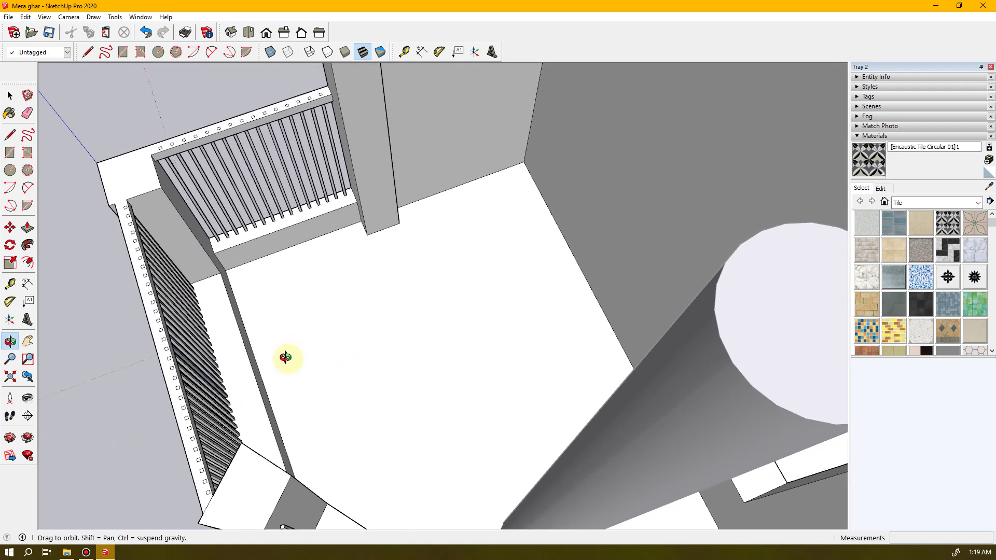